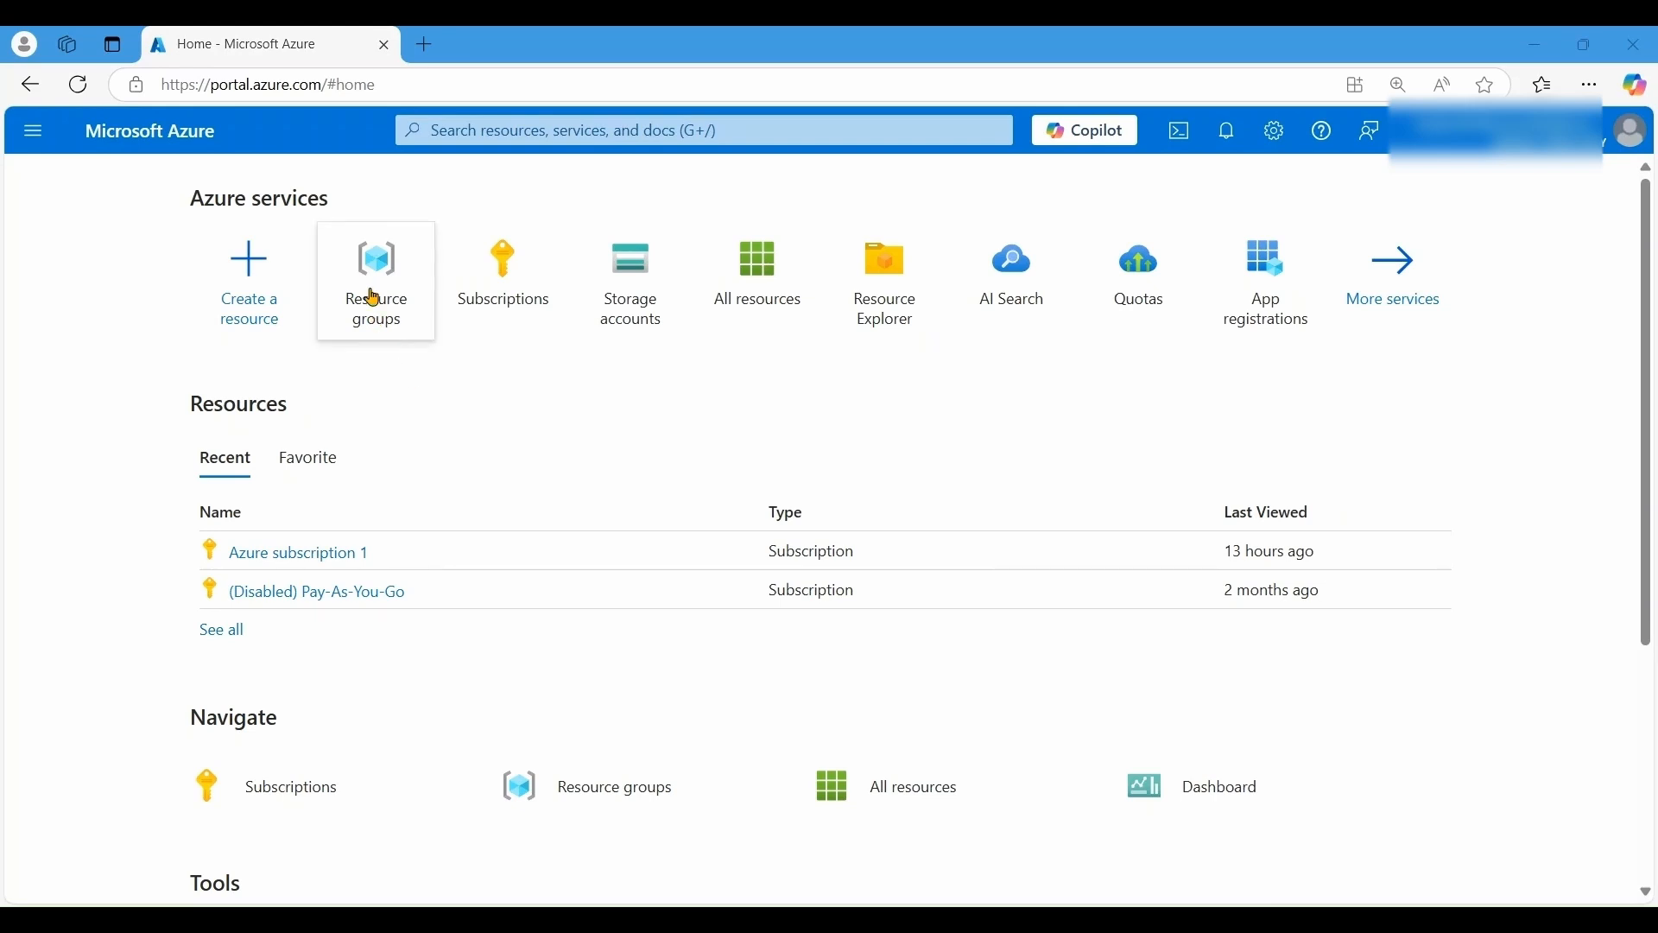
- Create resource group rg_rag_customcopilot in East US on Azure subscription 1, with no tags
{"action": "mouse_move", "coordinate": [370, 289]}
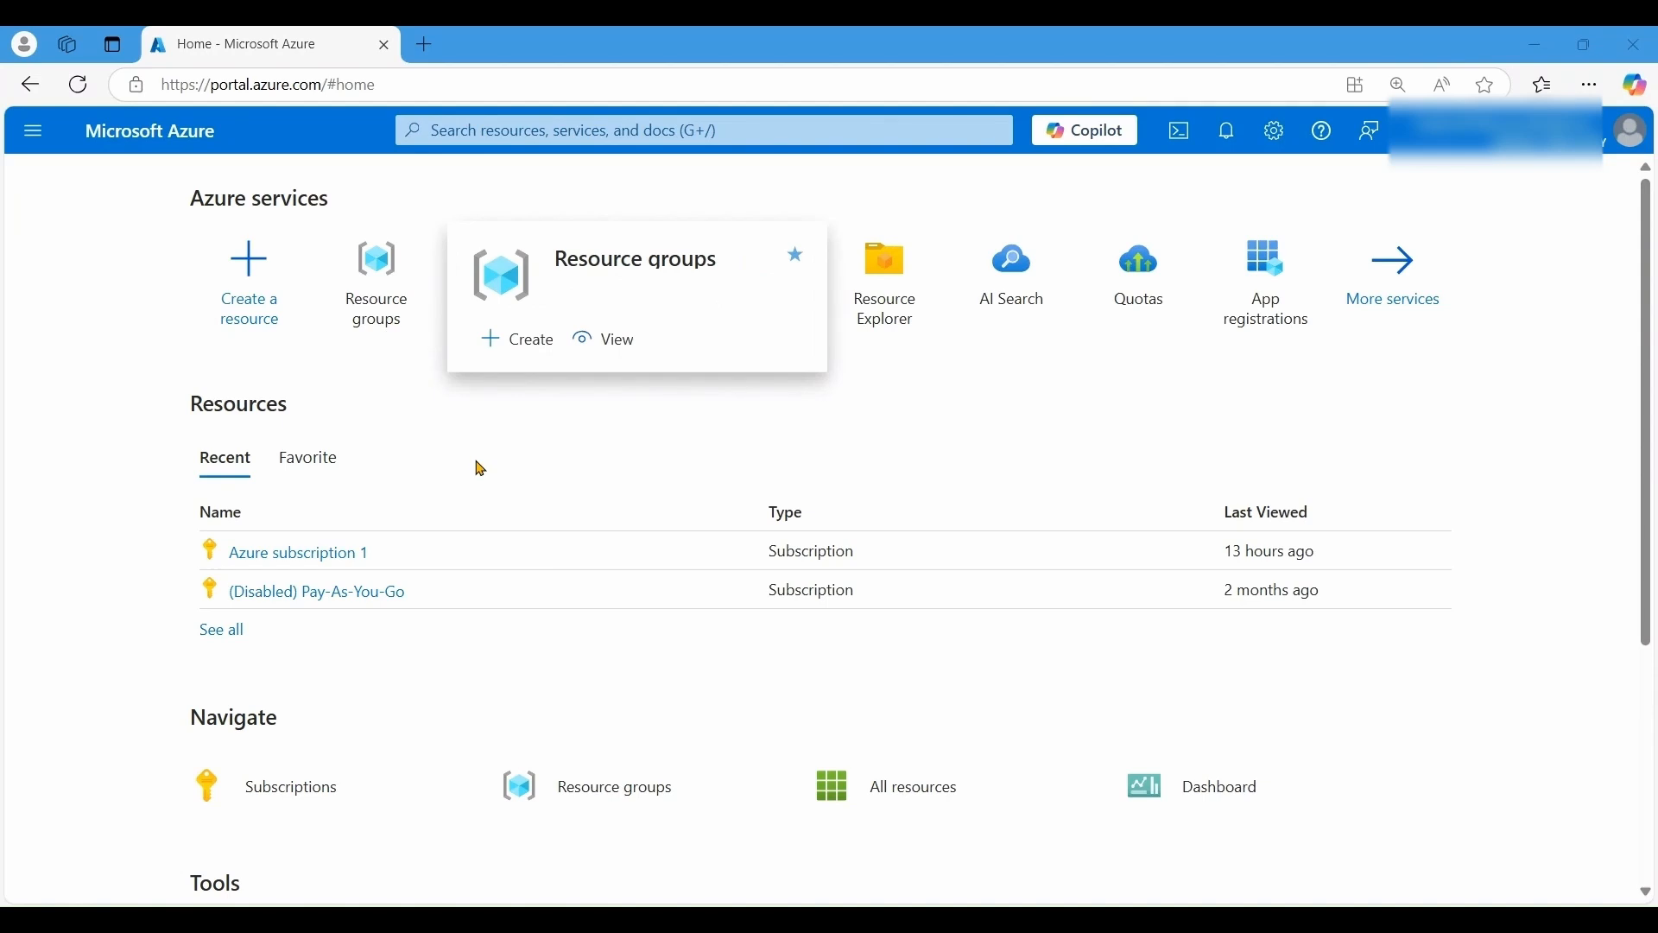
{"action": "left_click", "coordinate": [385, 285]}
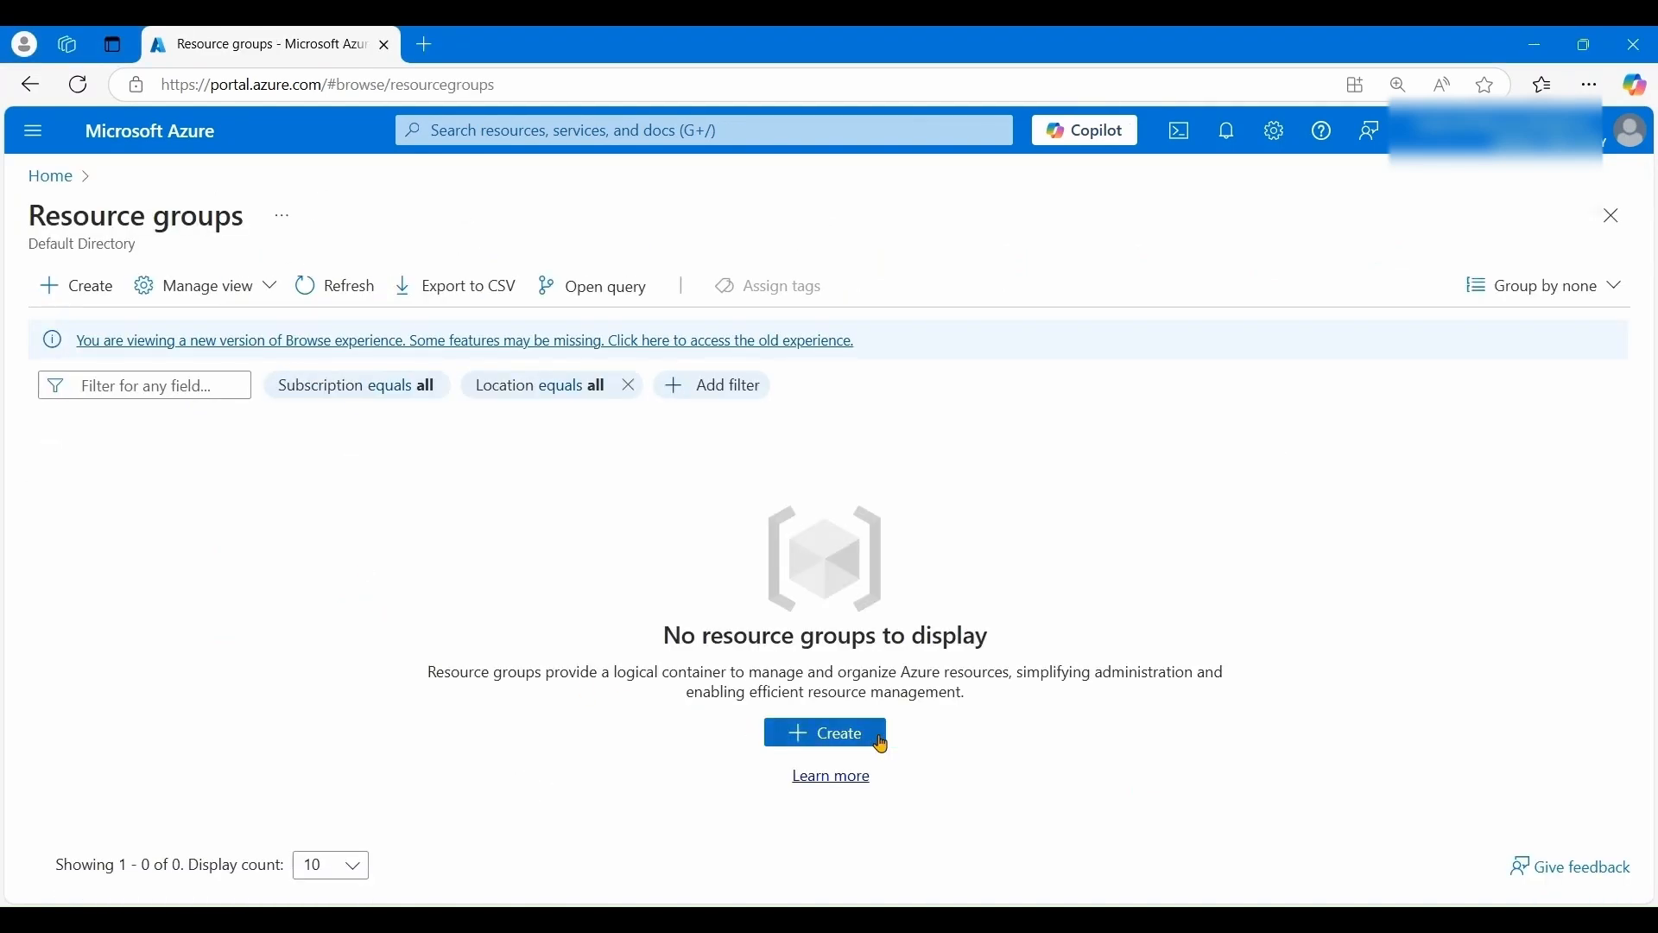
{"action": "left_click", "coordinate": [855, 743]}
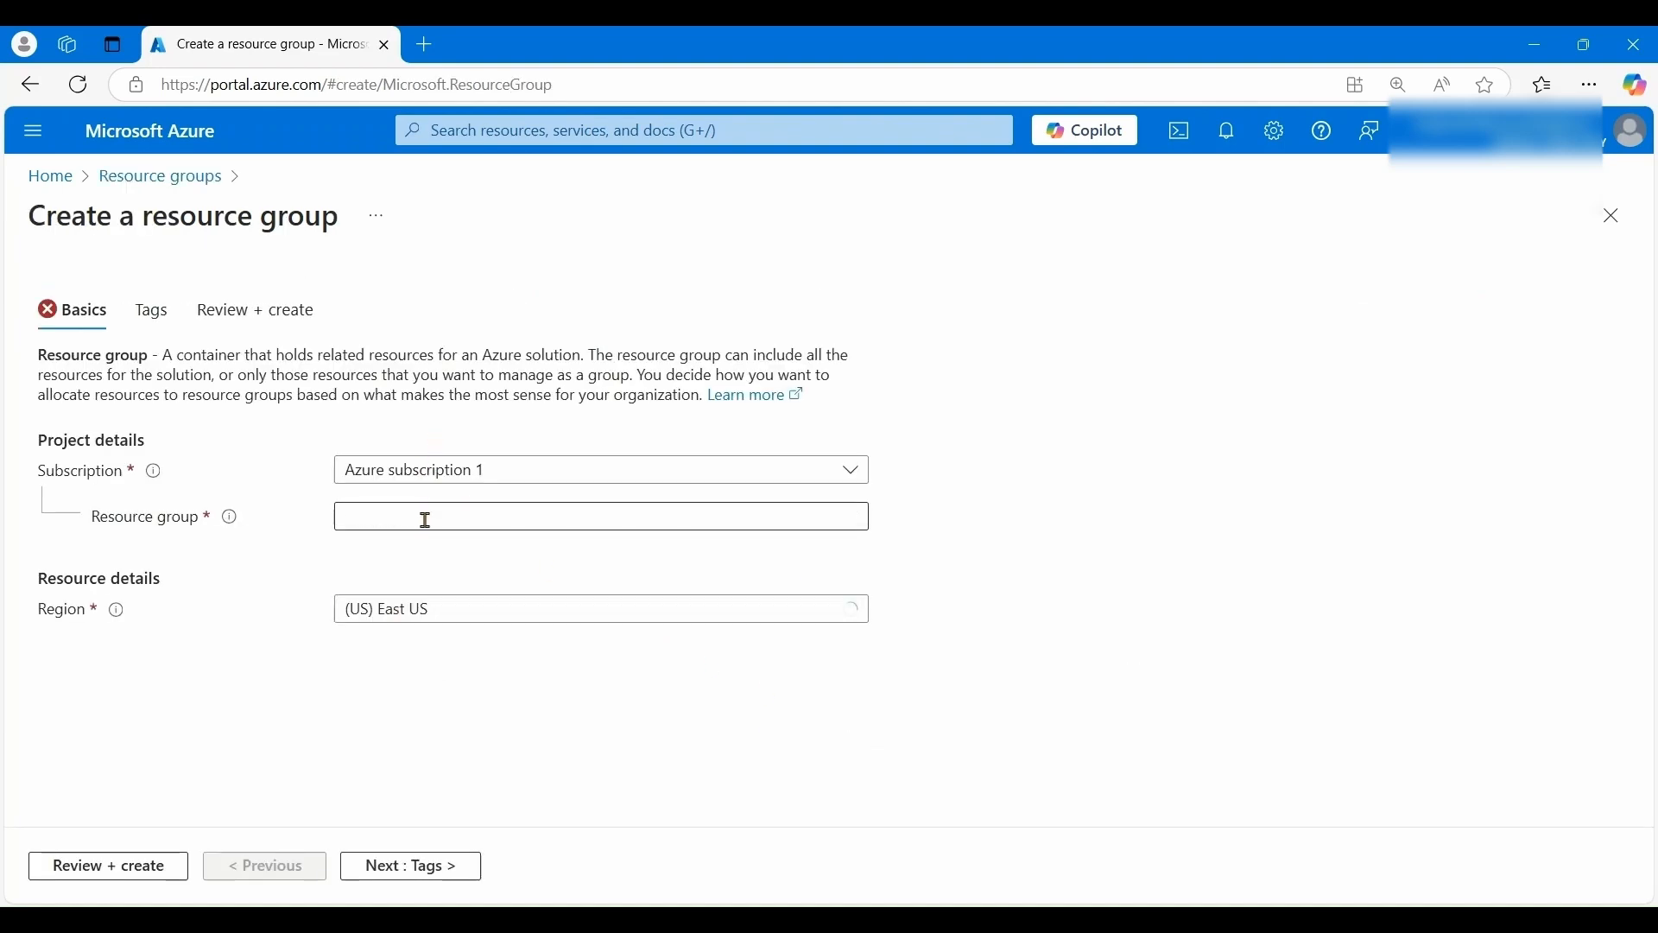
{"action": "left_click", "coordinate": [425, 520]}
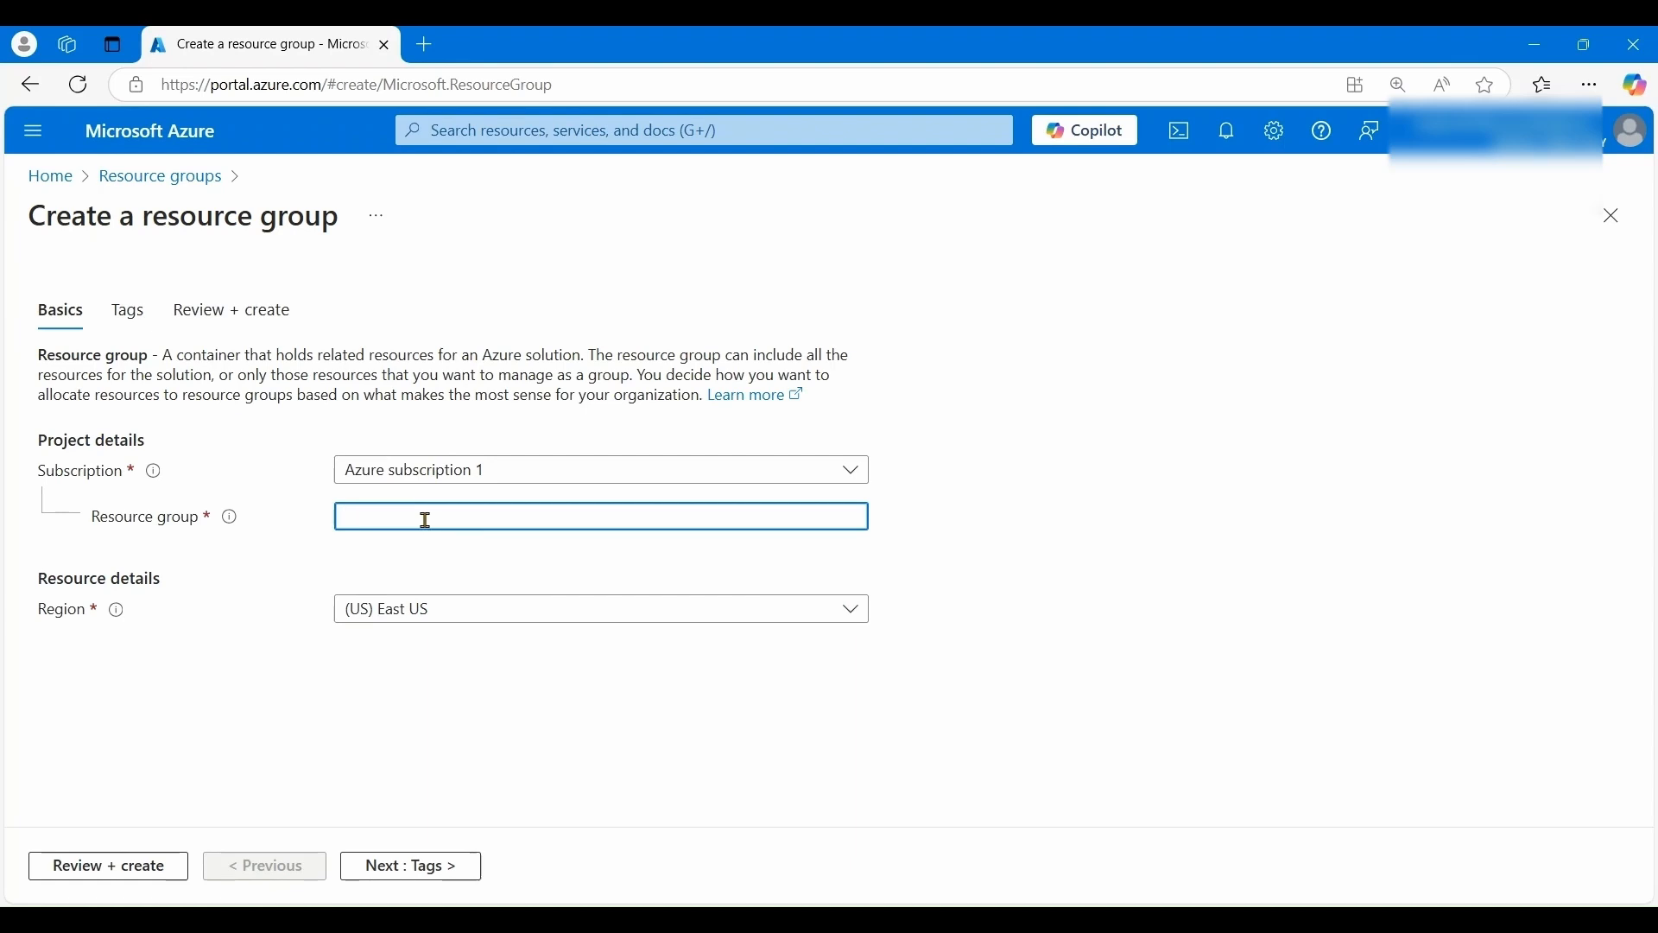
{"action": "left_click", "coordinate": [448, 611]}
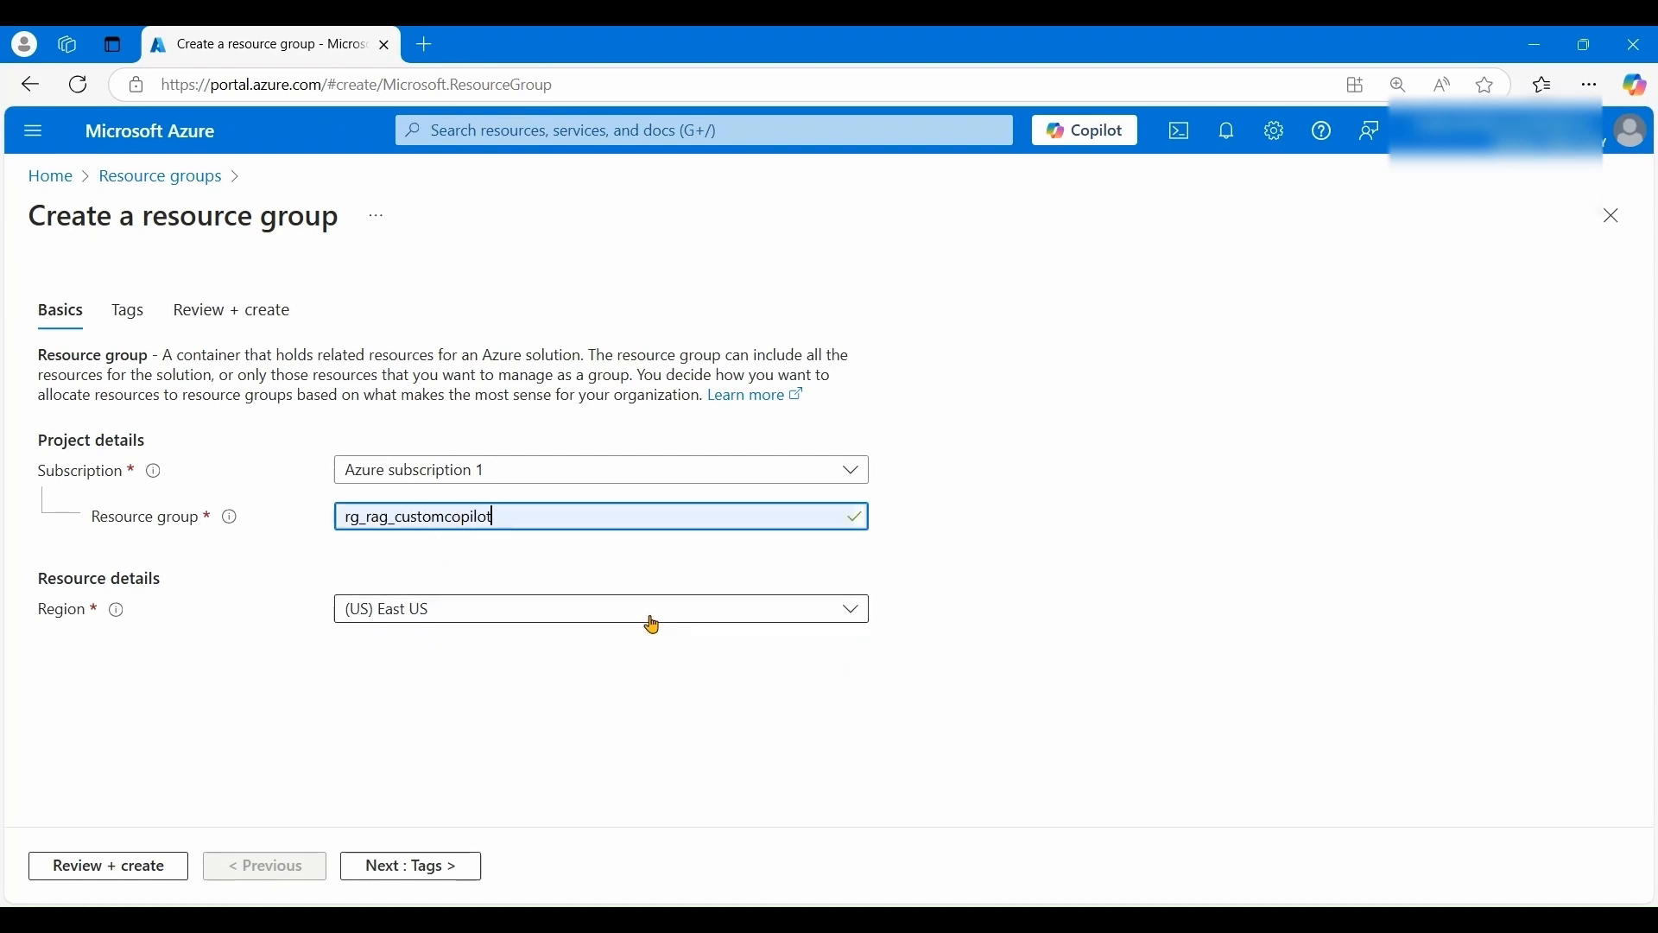
{"action": "left_click", "coordinate": [413, 866]}
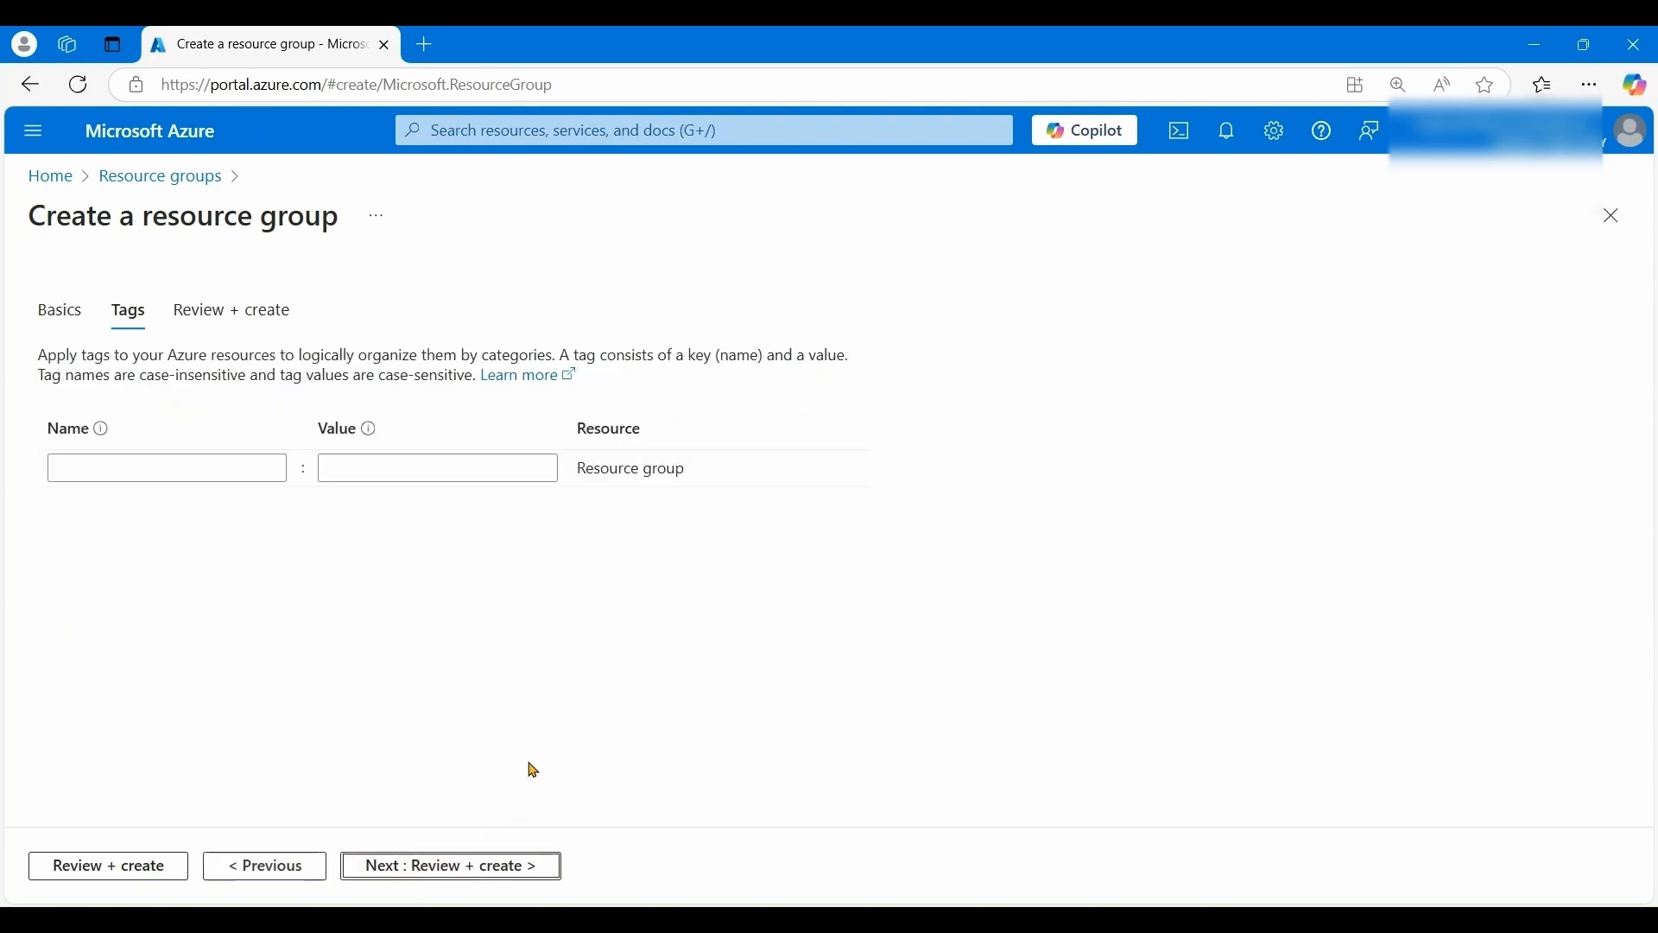
{"action": "left_click", "coordinate": [458, 867]}
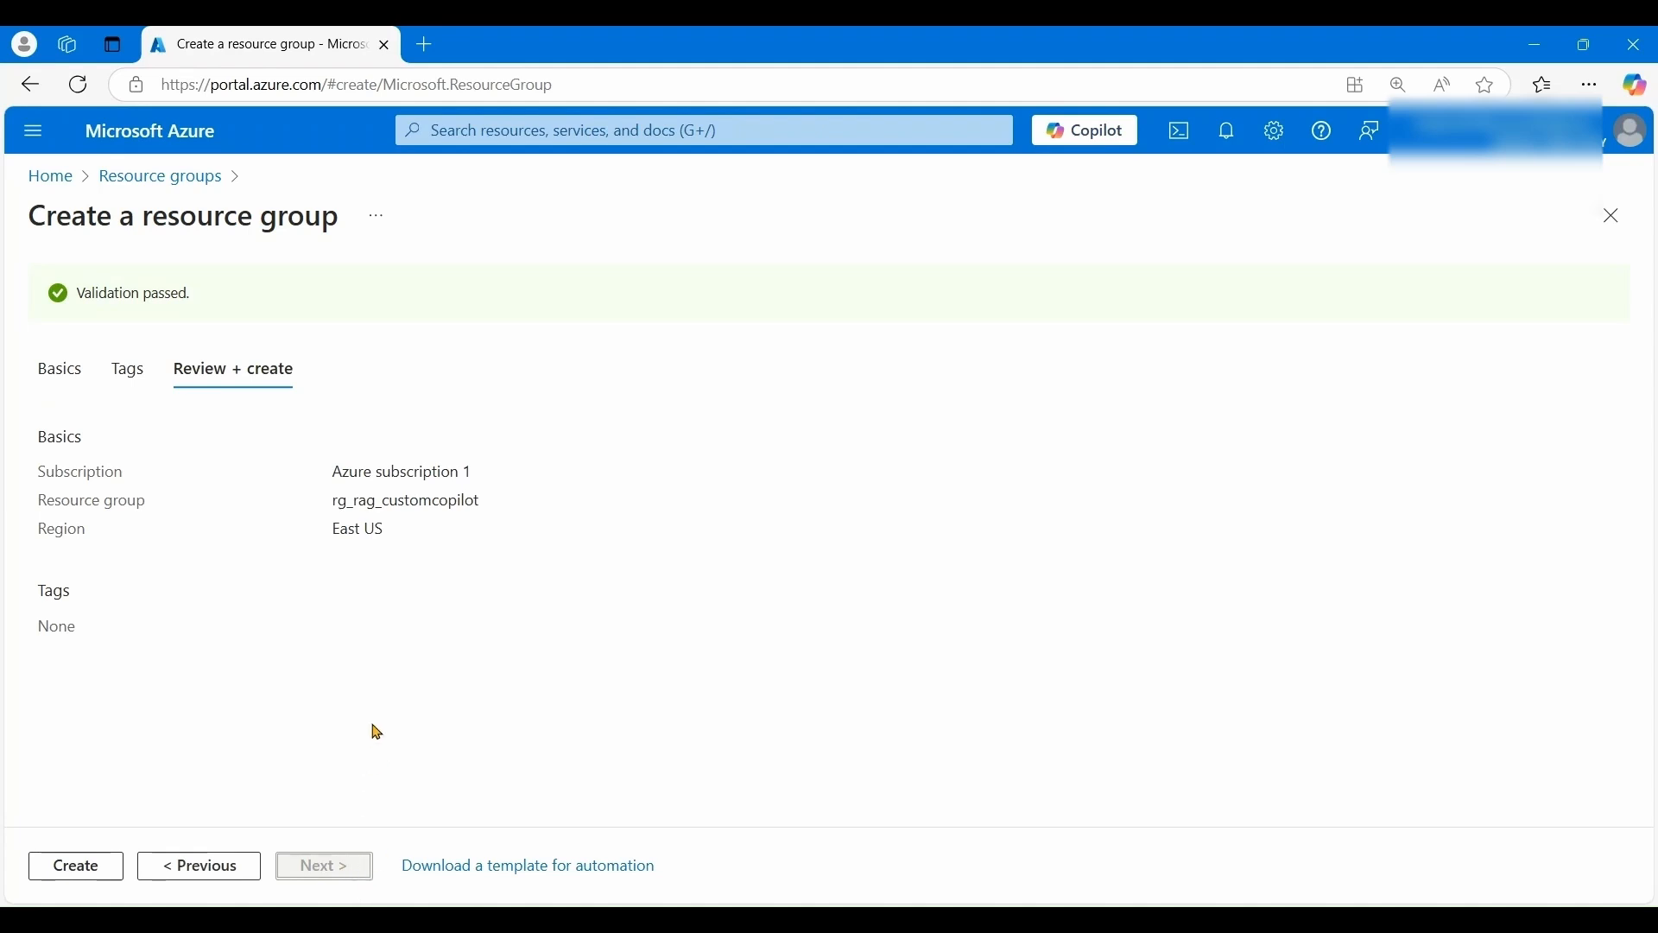
{"action": "left_click", "coordinate": [76, 868]}
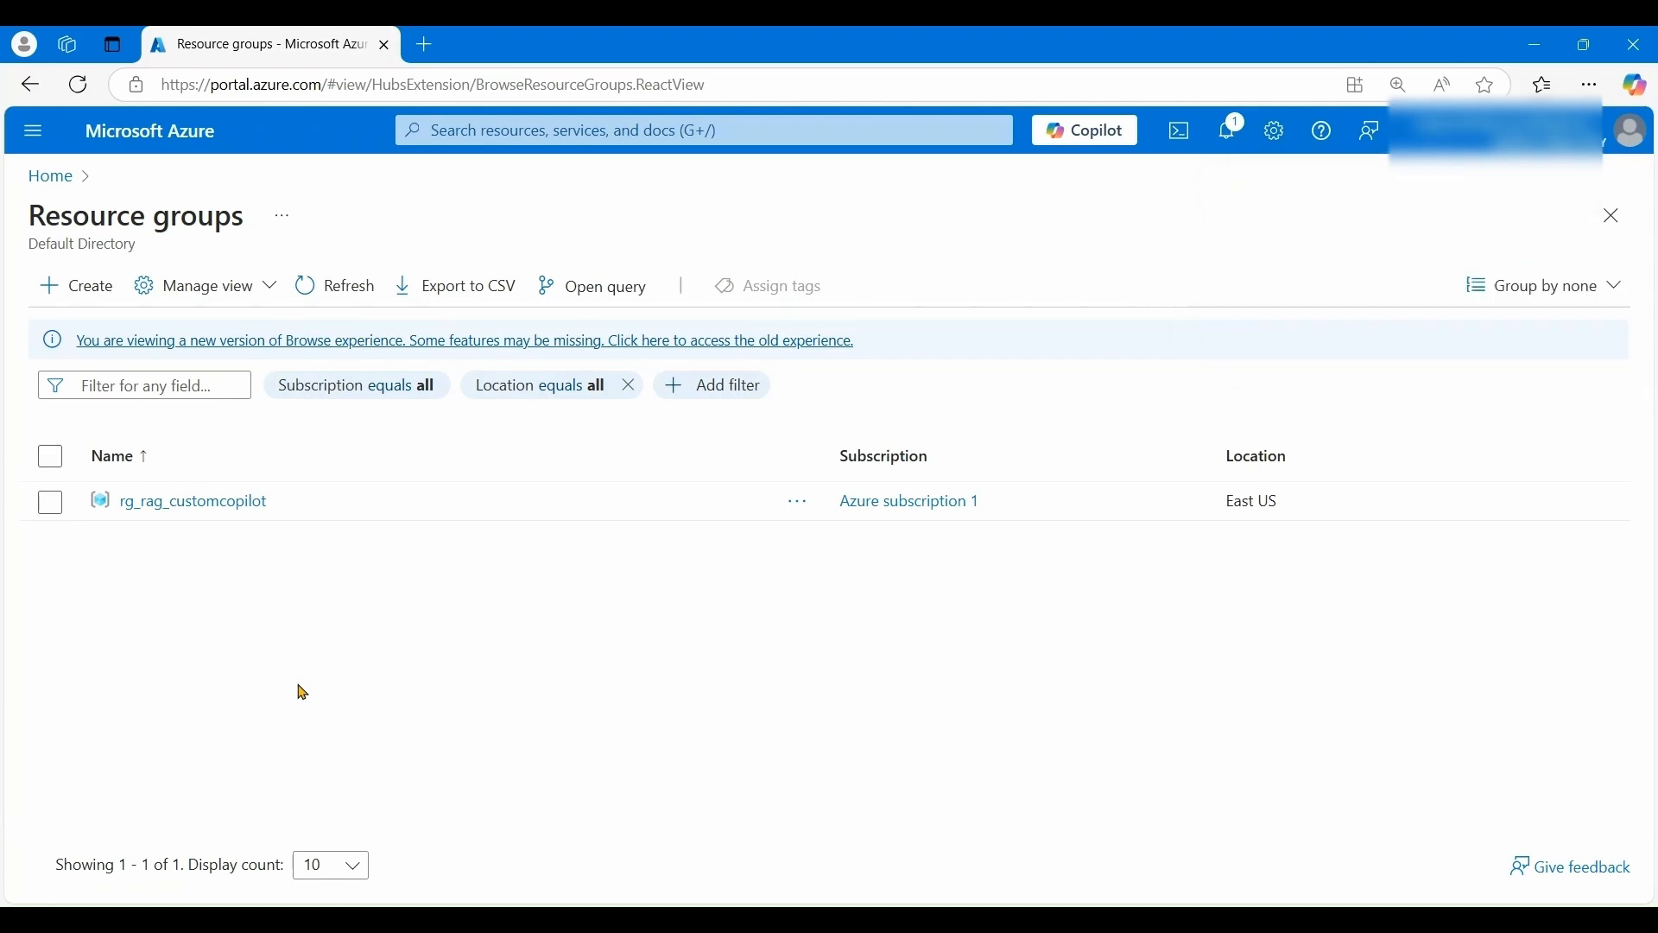
- Open the rg_rag_customcopilot resource group and start adding a new resource to it
{"action": "left_click", "coordinate": [202, 508]}
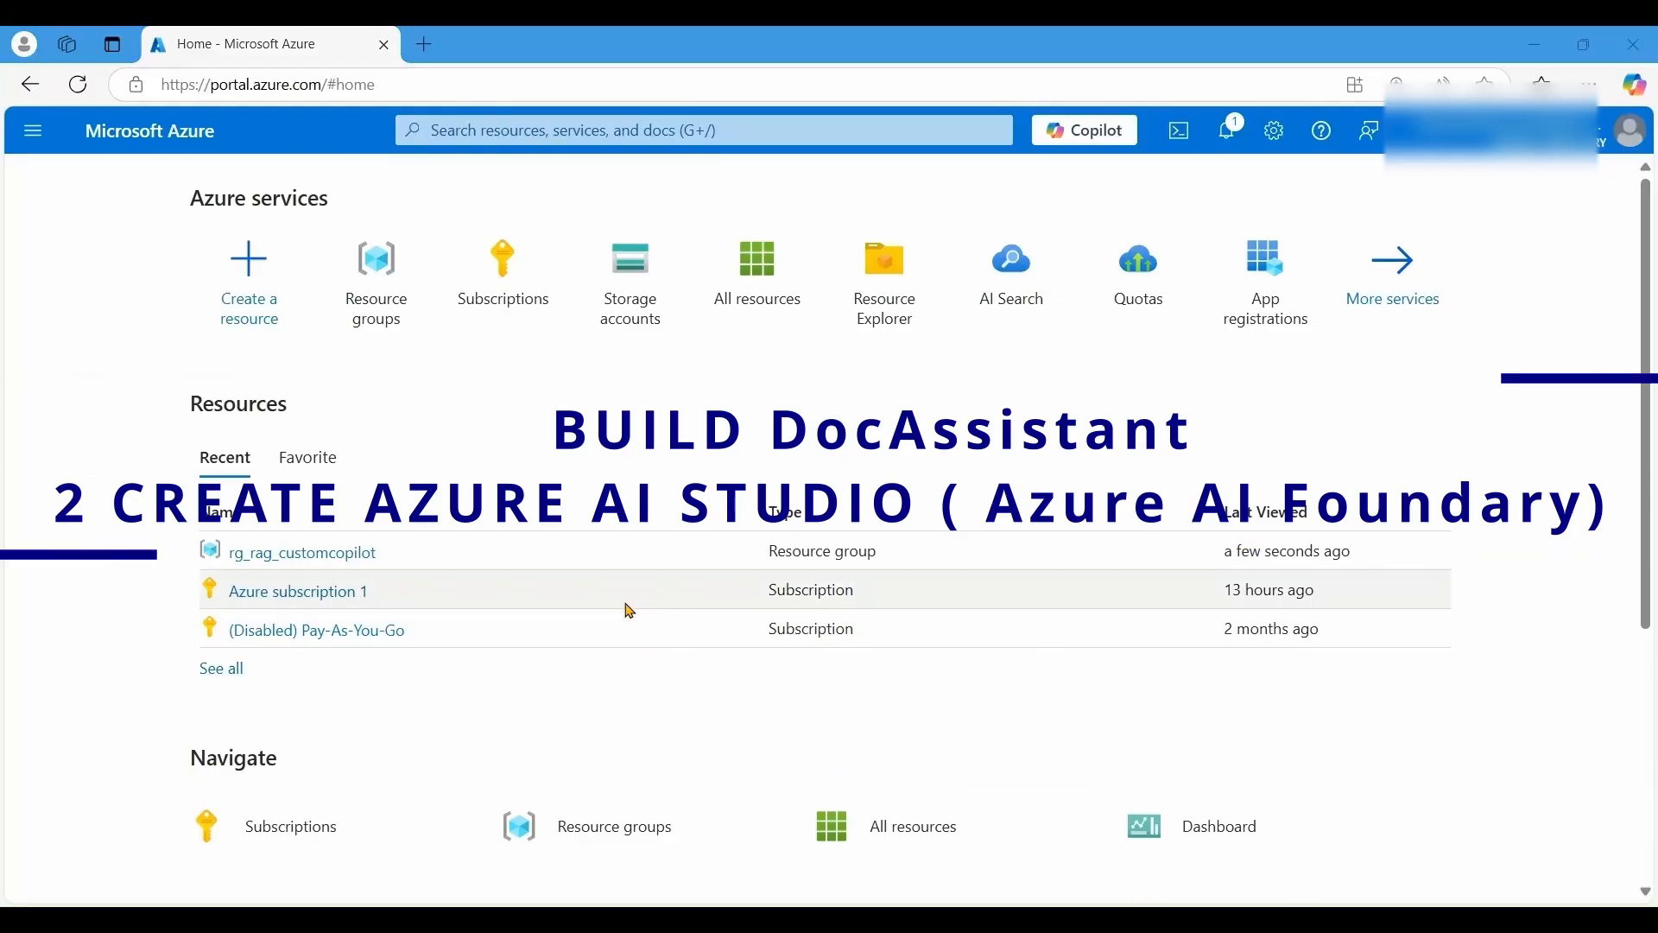
{"action": "left_click", "coordinate": [378, 292]}
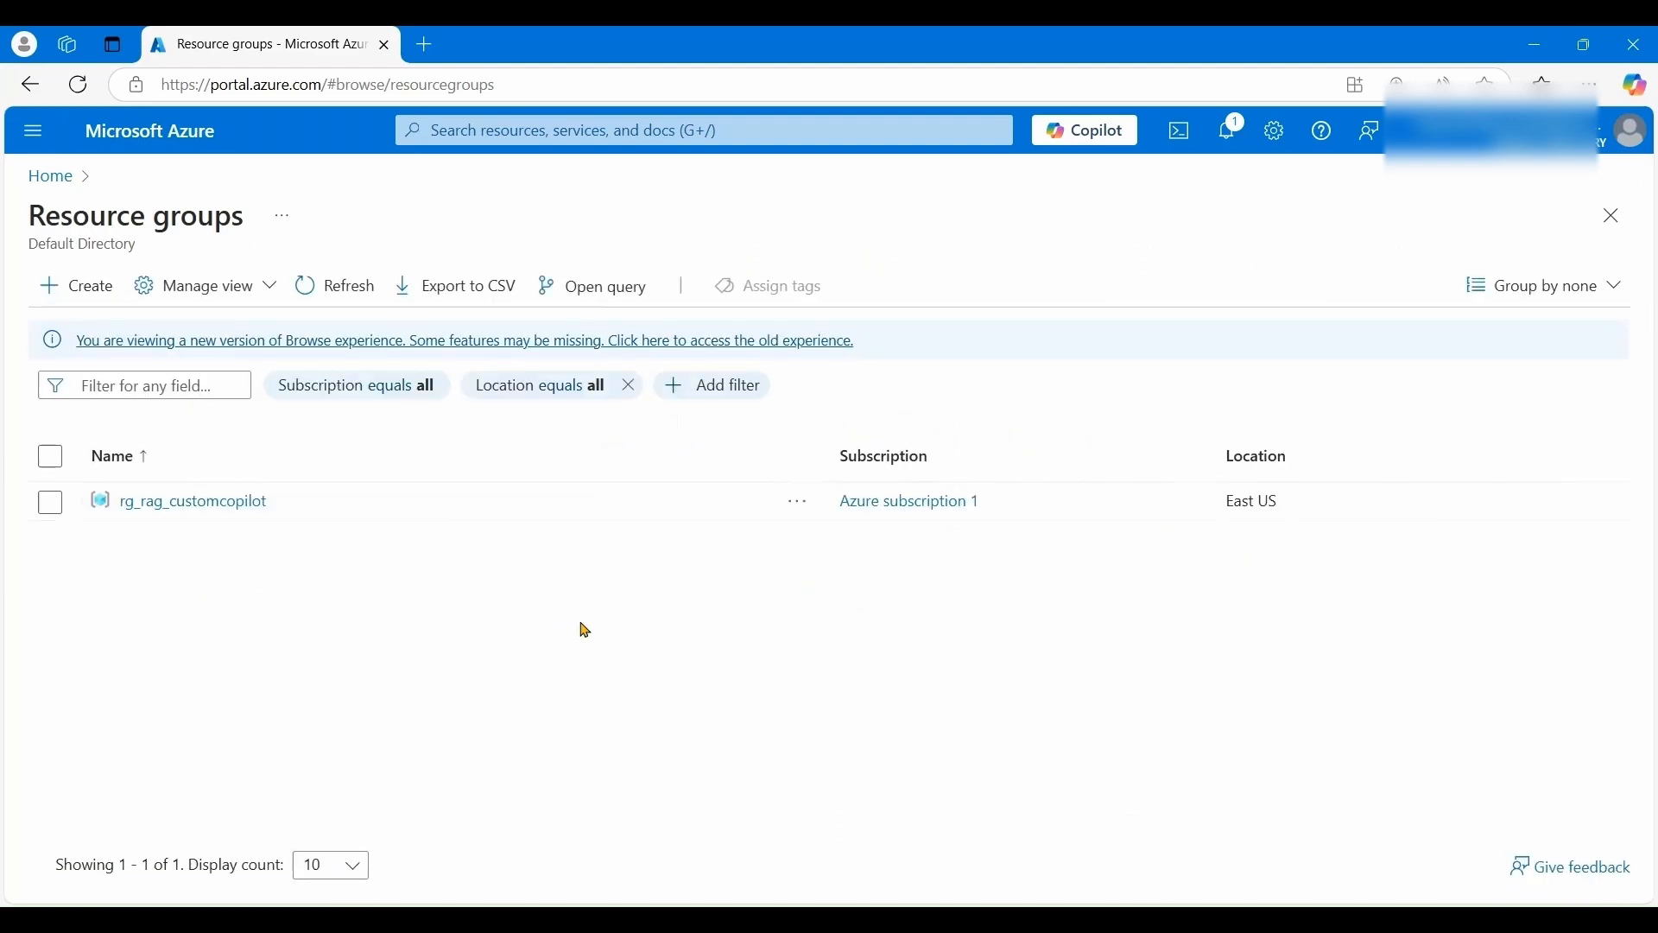
{"action": "left_click", "coordinate": [117, 499]}
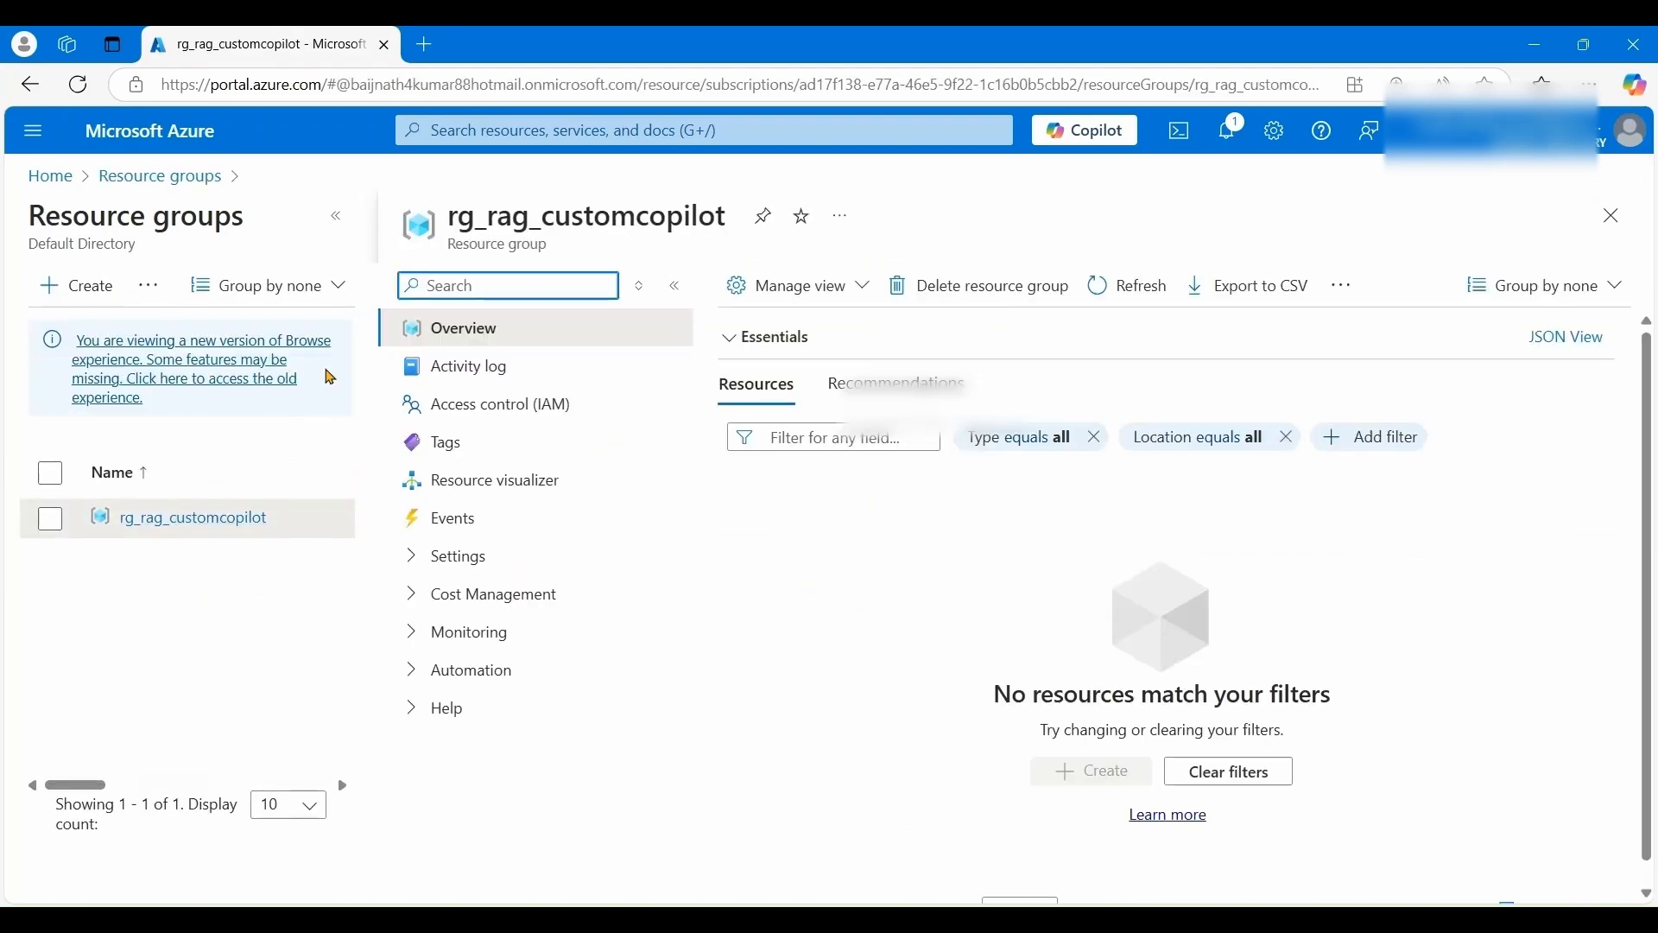
{"action": "left_click", "coordinate": [336, 216]}
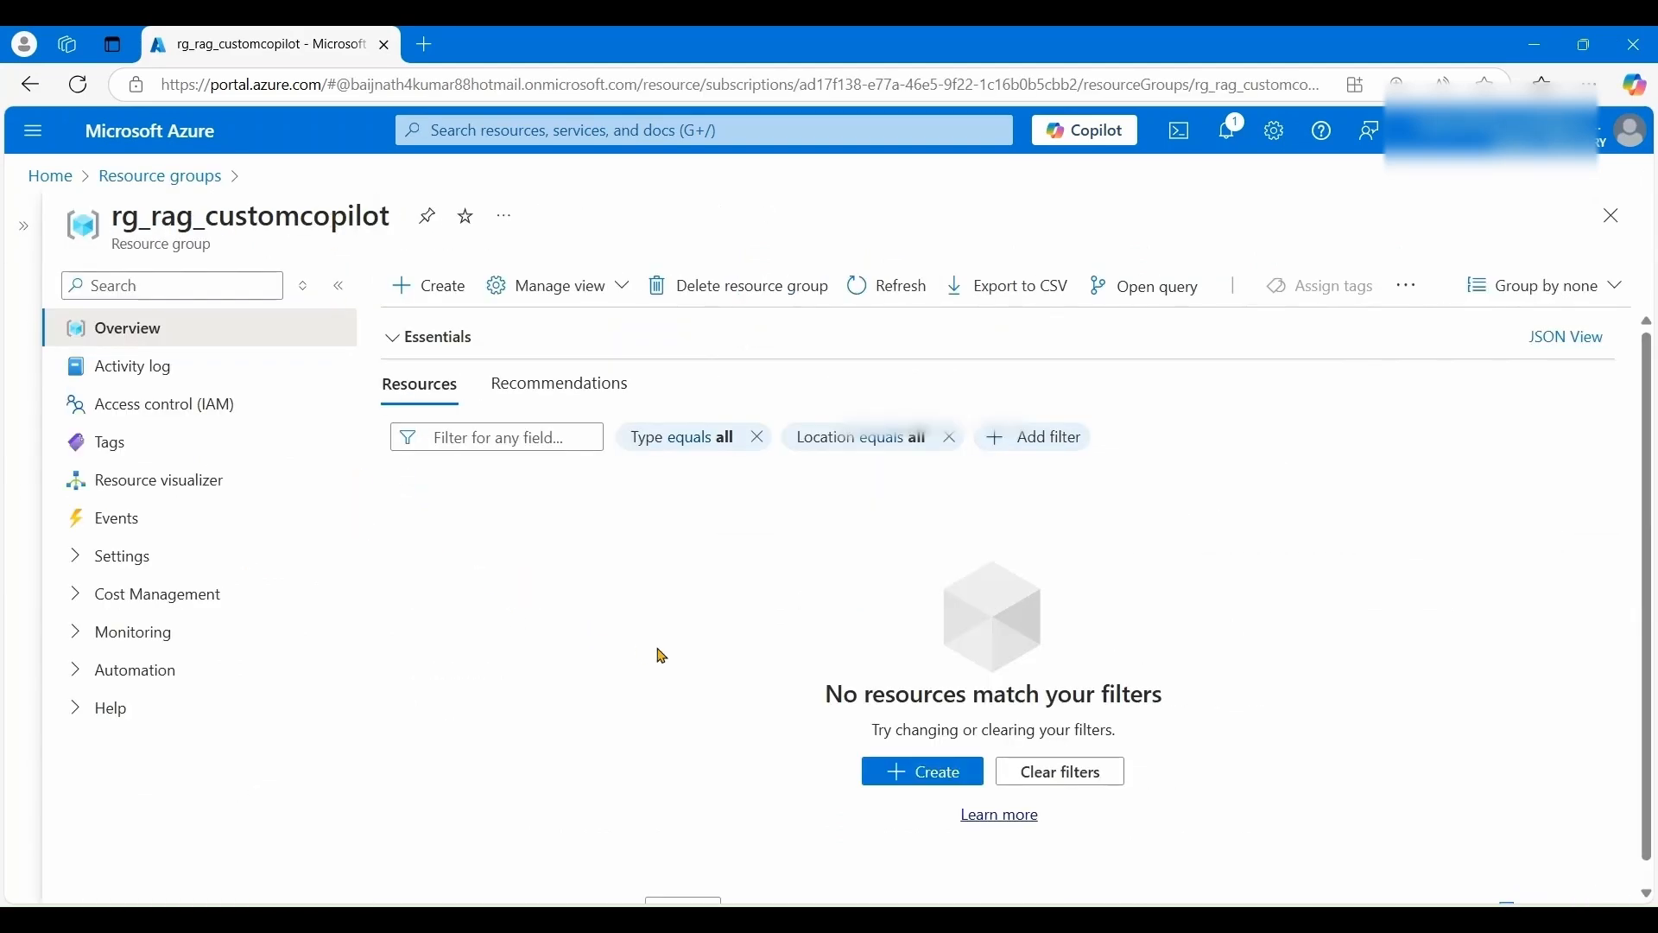
{"action": "left_click", "coordinate": [948, 788]}
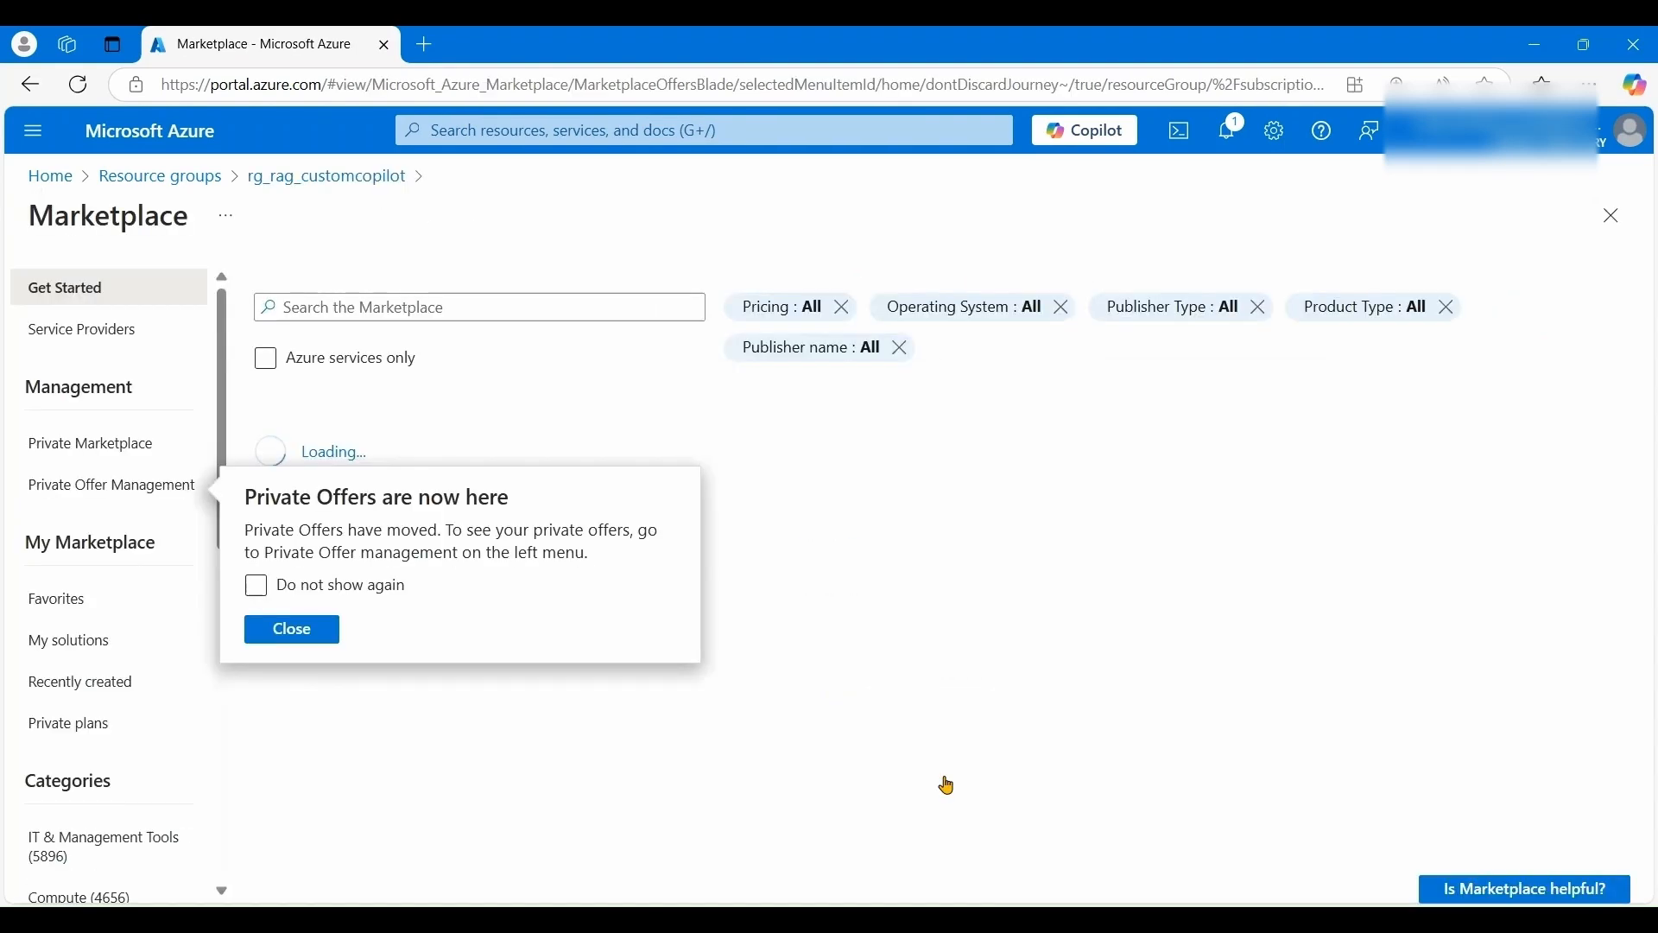
{"action": "left_click", "coordinate": [423, 306]}
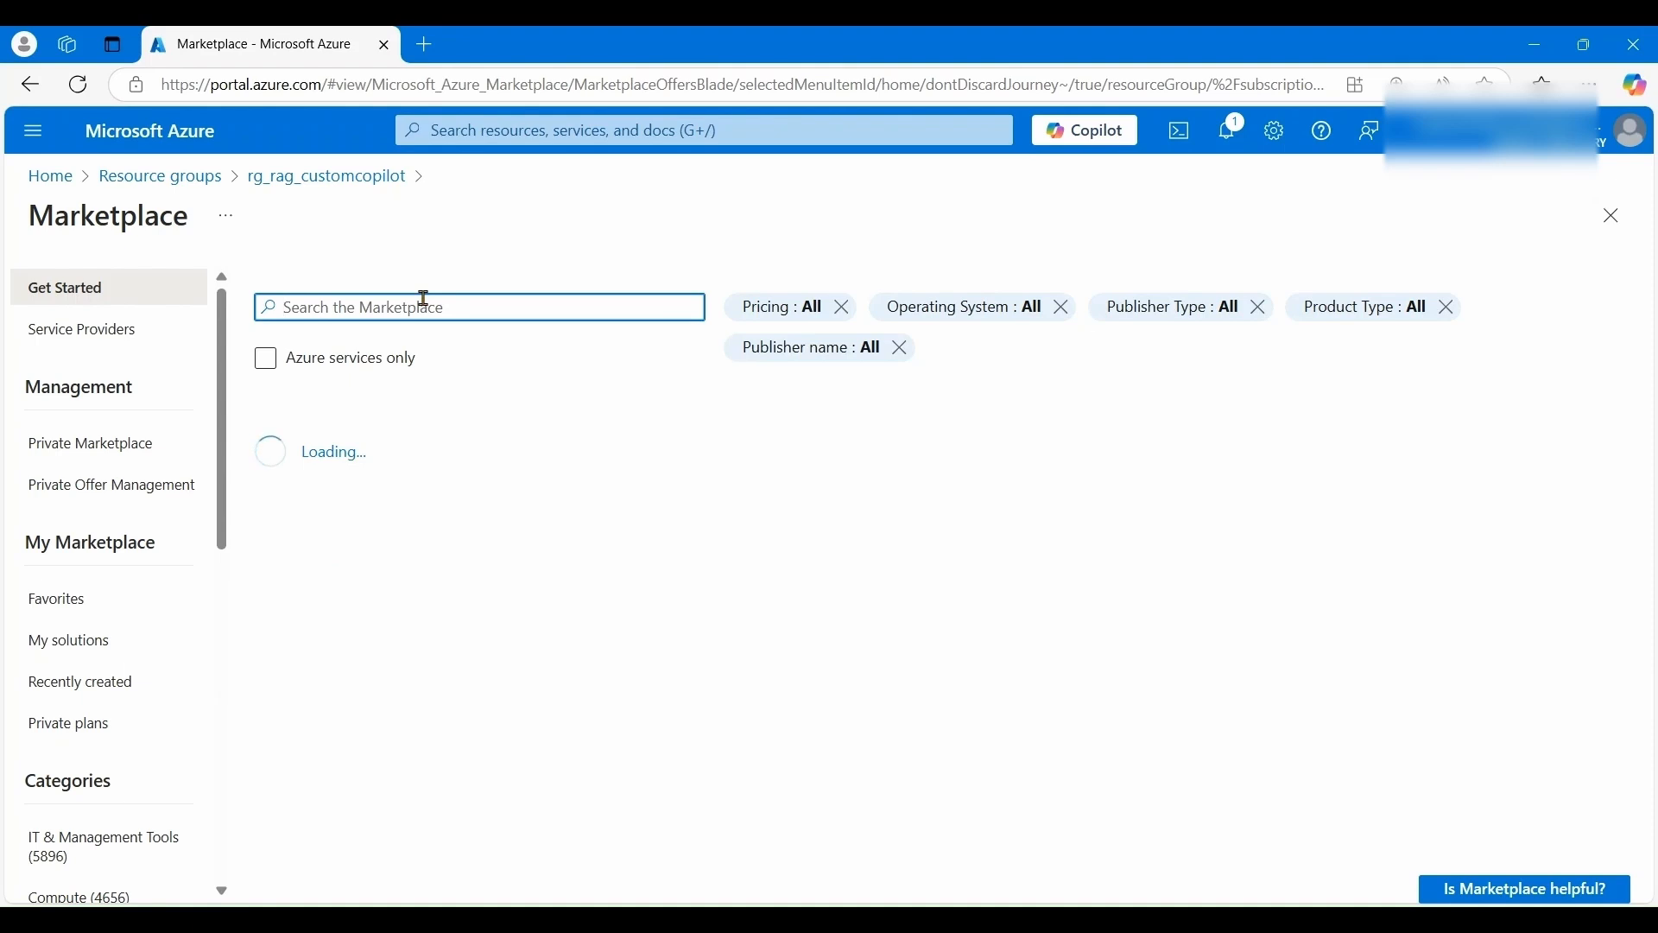
- Search the Marketplace for 'azure ai studio' and open the Azure AI Studio offering
{"action": "type", "text": "create"}
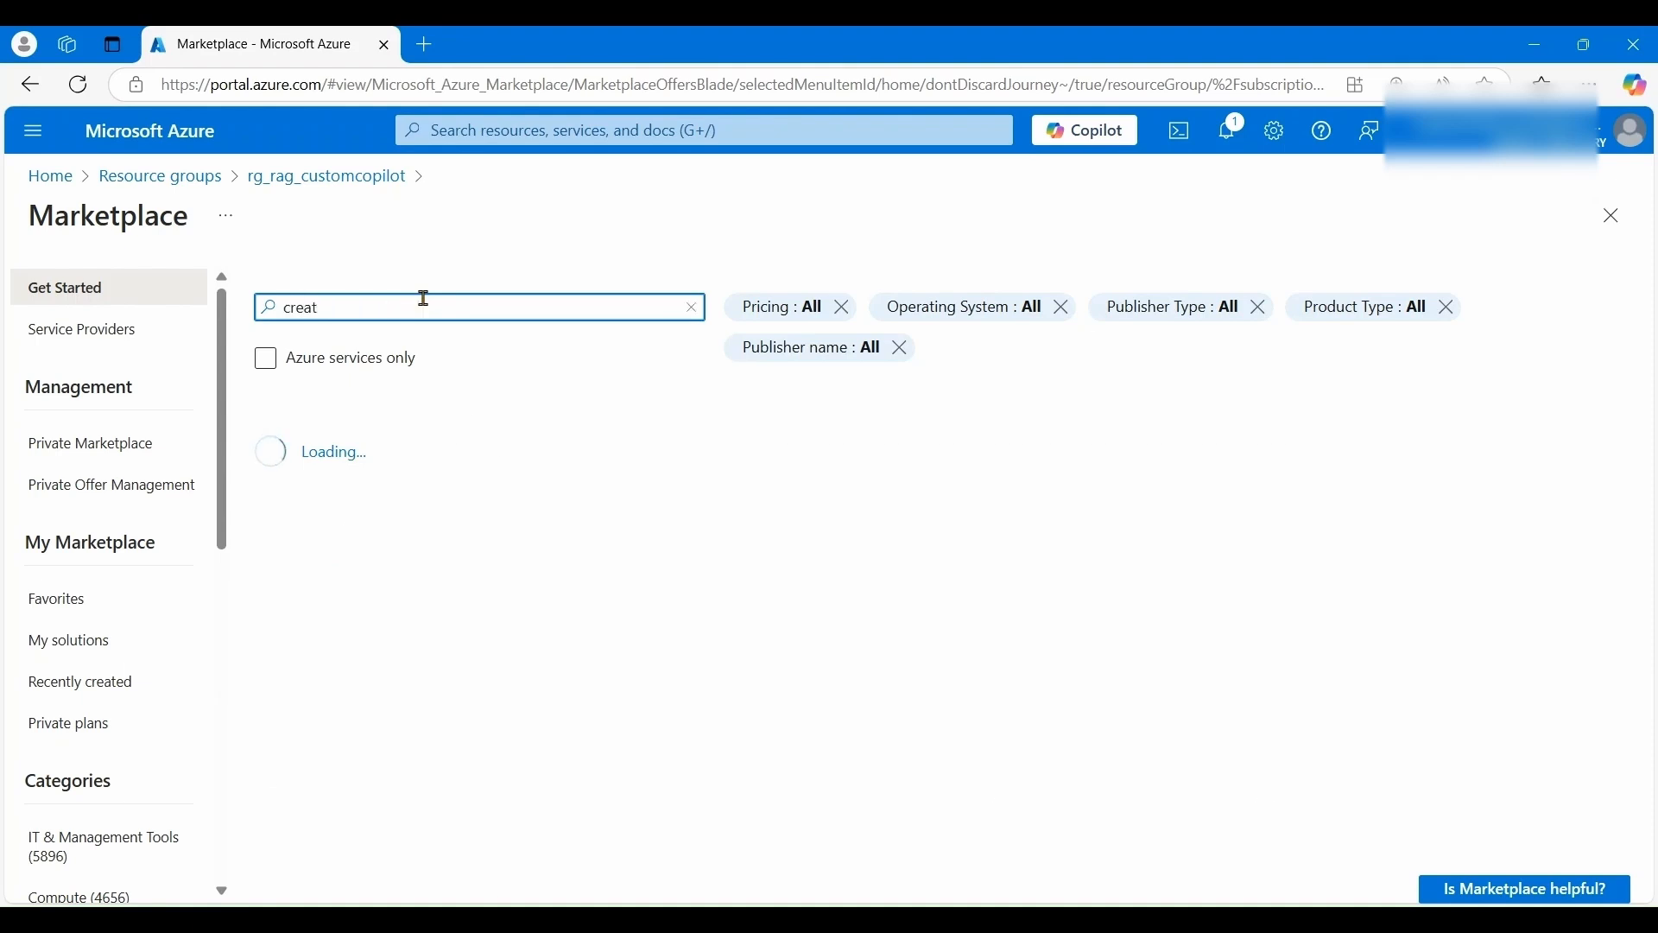
{"action": "key", "text": "BackSpace"}
{"action": "key", "text": "BackSpace"}
{"action": "key", "text": "BackSpace"}
{"action": "key", "text": "BackSpace"}
{"action": "key", "text": "BackSpace"}
{"action": "type", "text": "azure ai"}
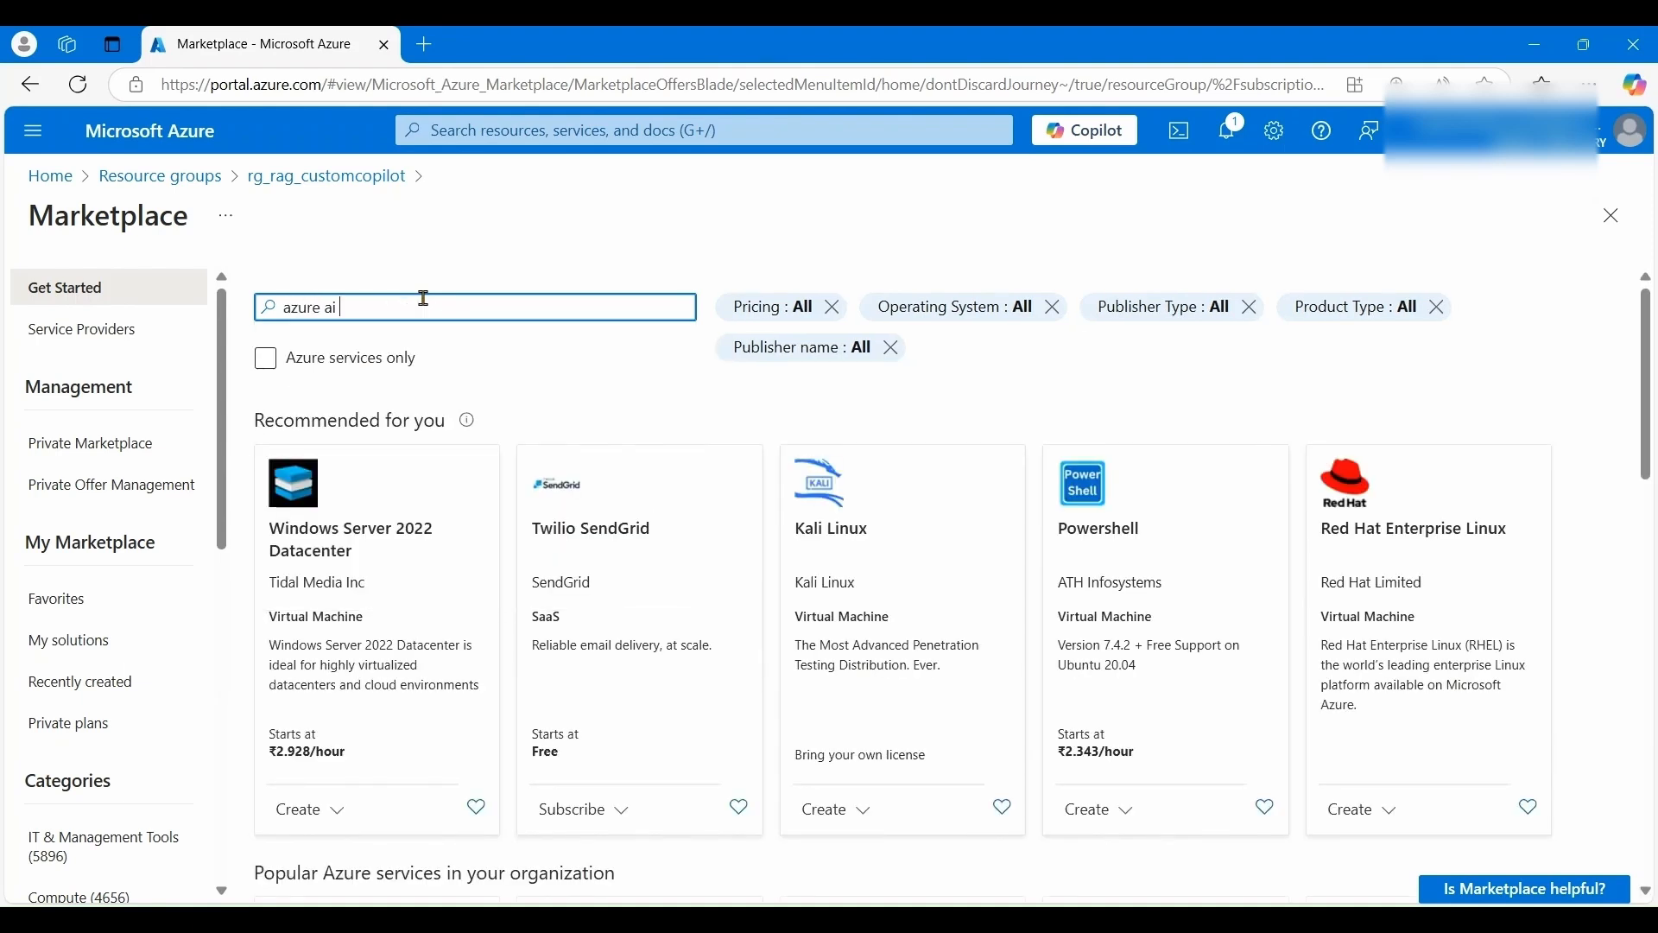
{"action": "type", "text": " studio"}
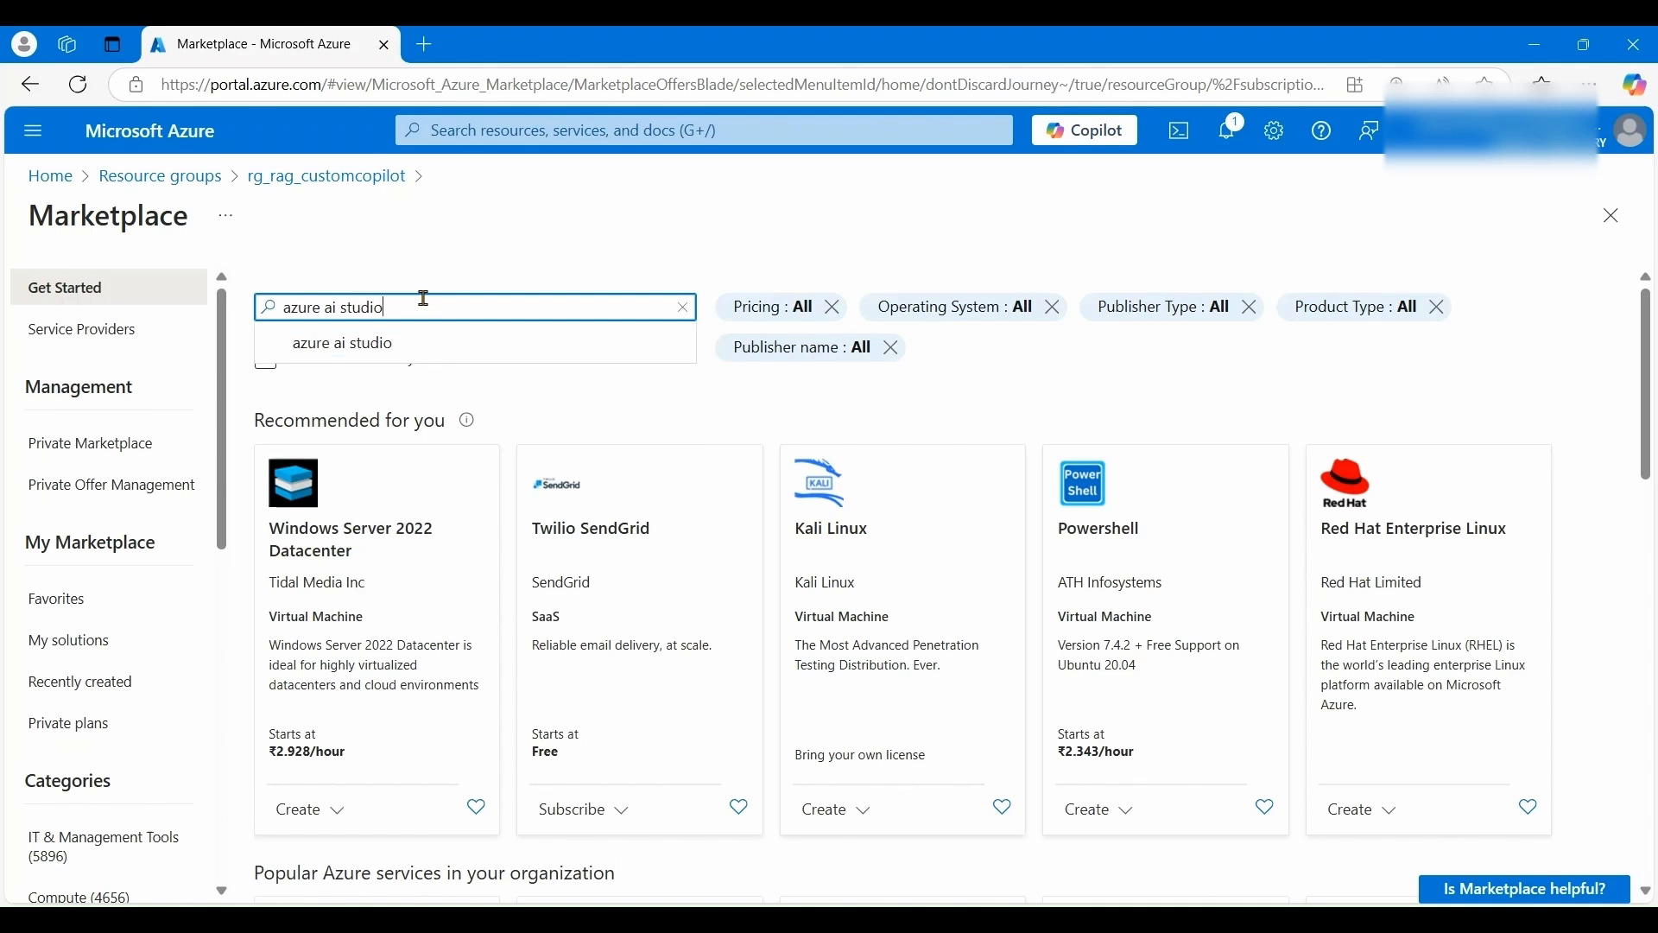
{"action": "left_click", "coordinate": [347, 353]}
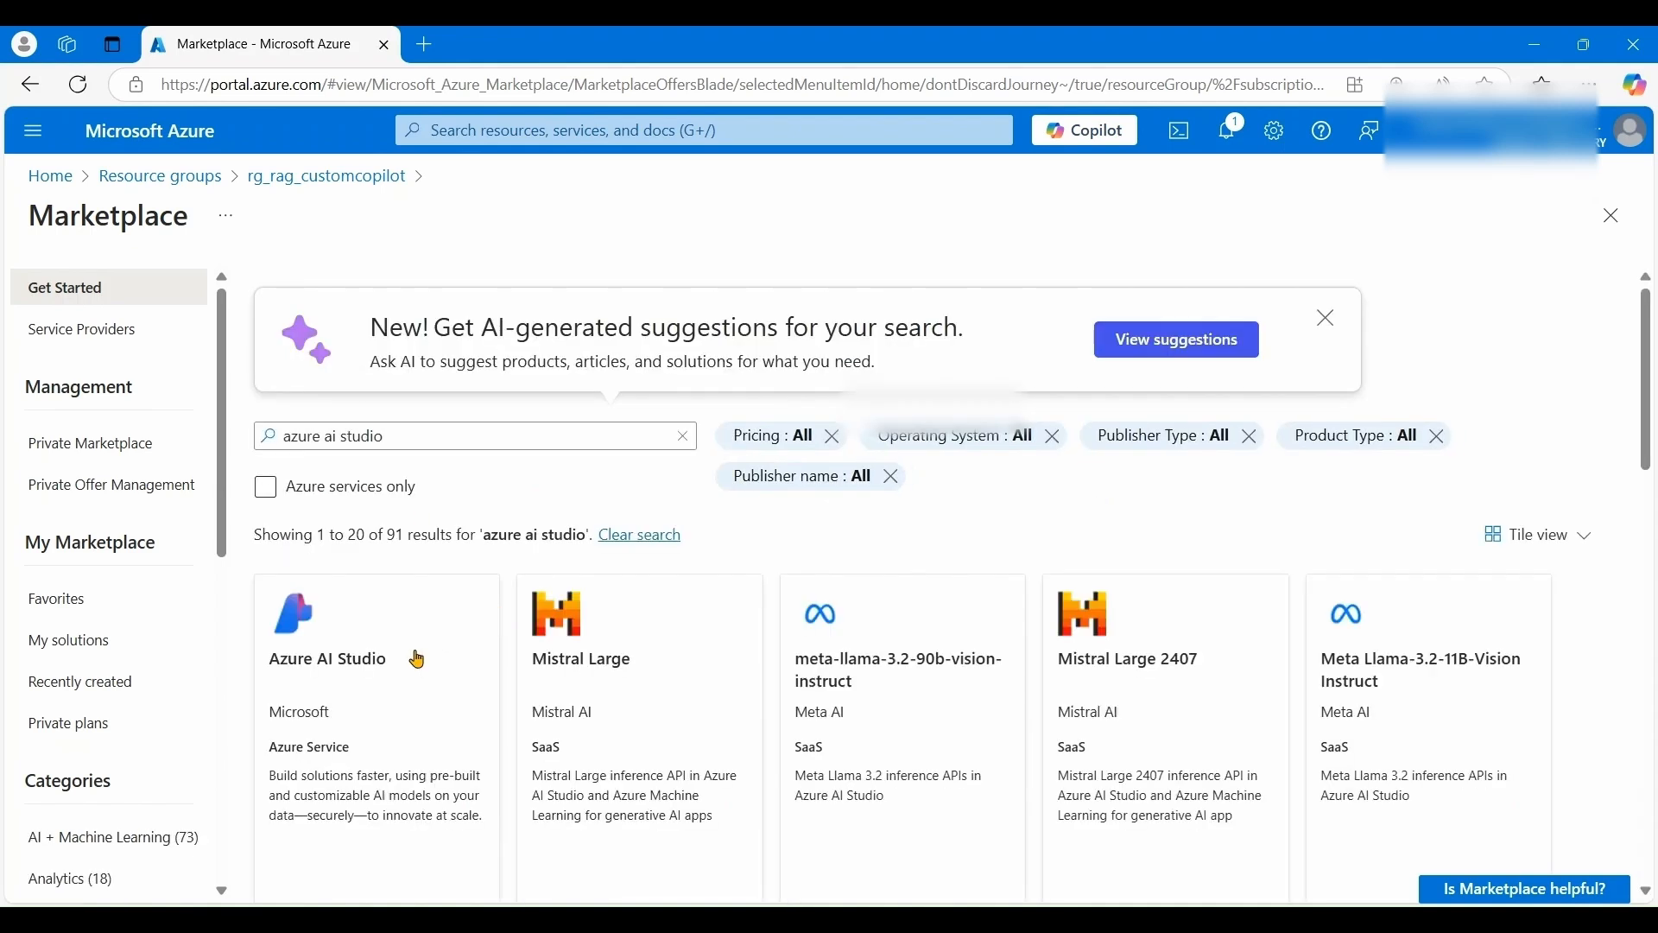
{"action": "left_click", "coordinate": [319, 676]}
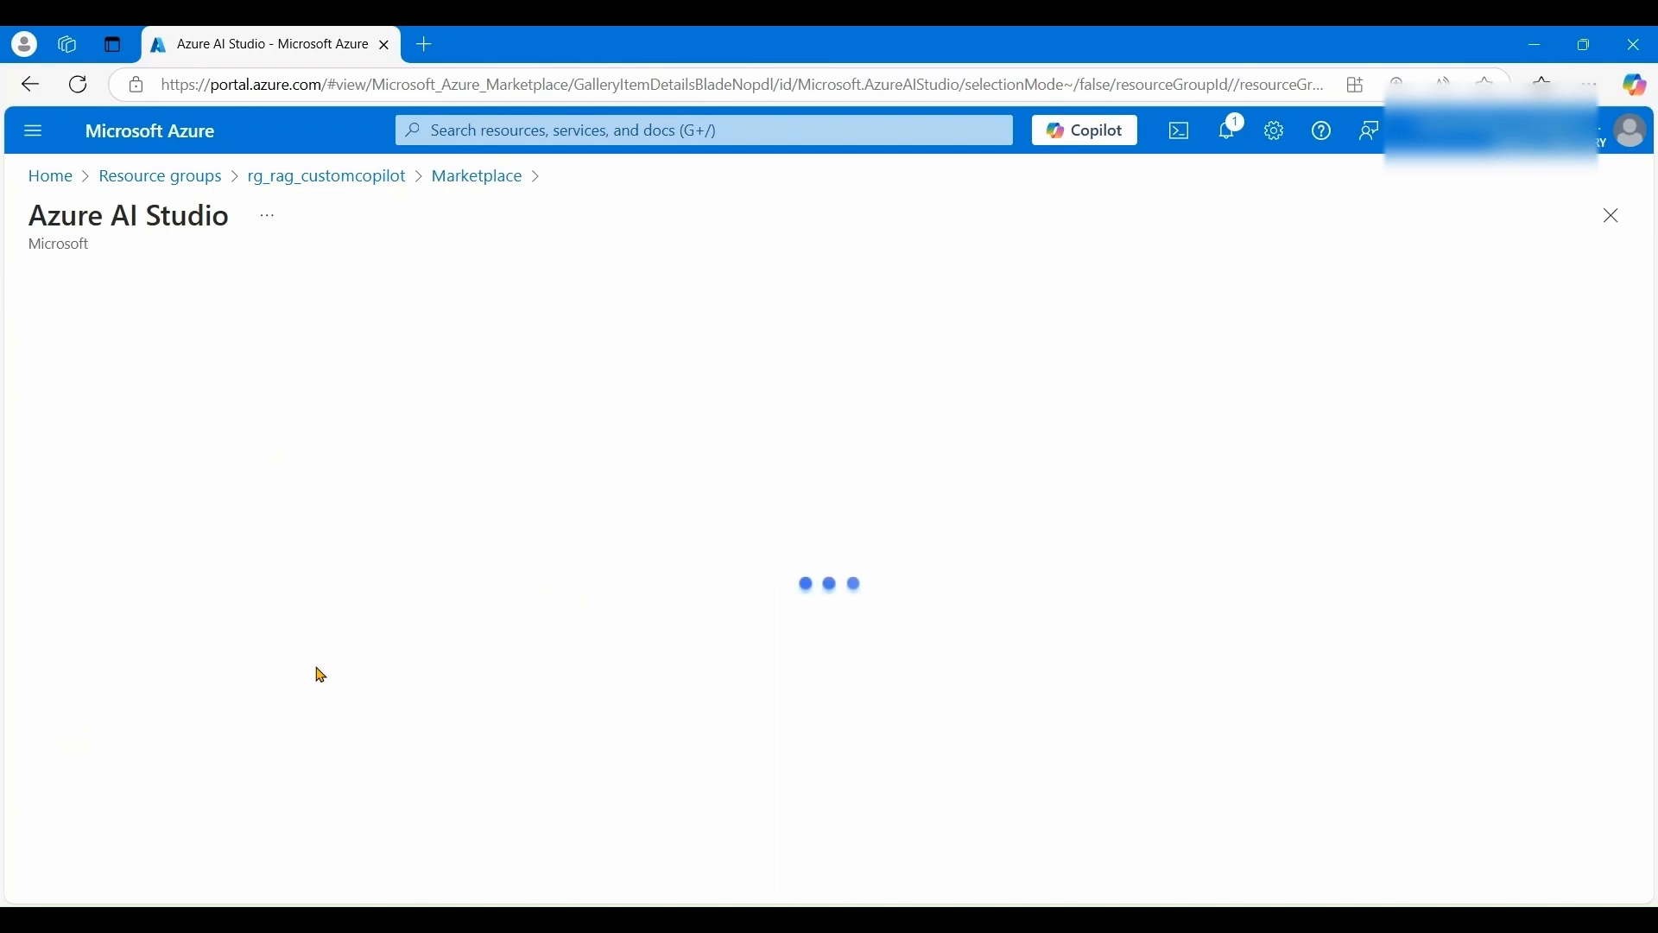
- Start creating an Azure AI Studio hub with East US as its region
{"action": "left_click", "coordinate": [503, 426]}
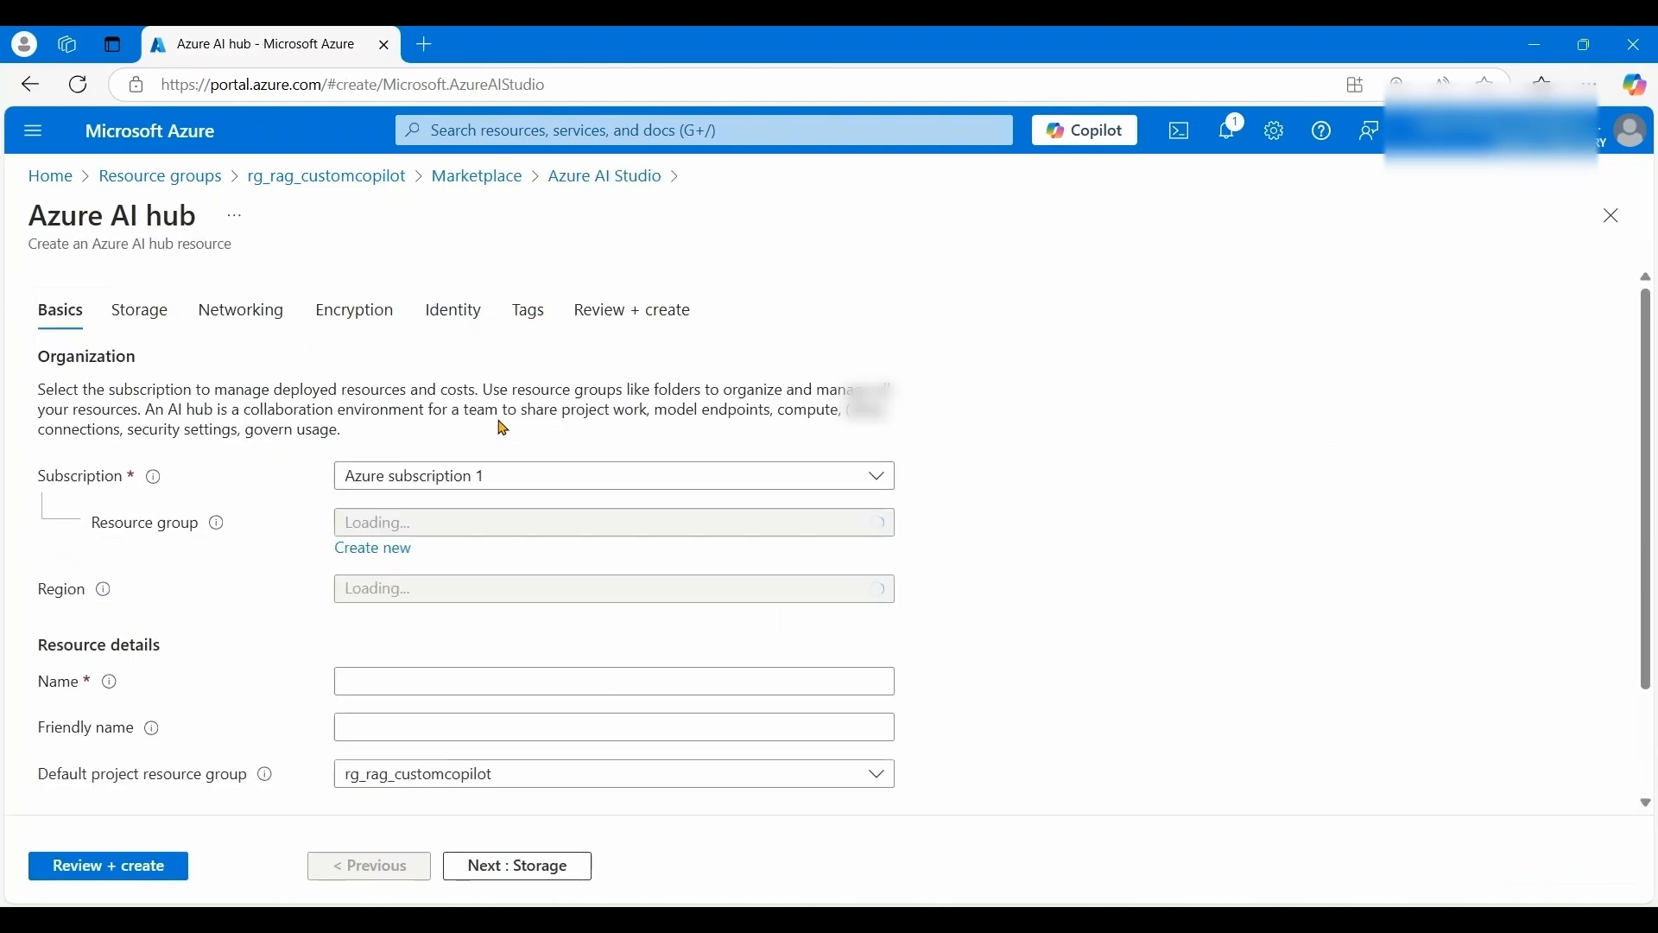
{"action": "scroll", "coordinate": [1062, 436], "scroll_direction": "down", "scroll_amount": 1}
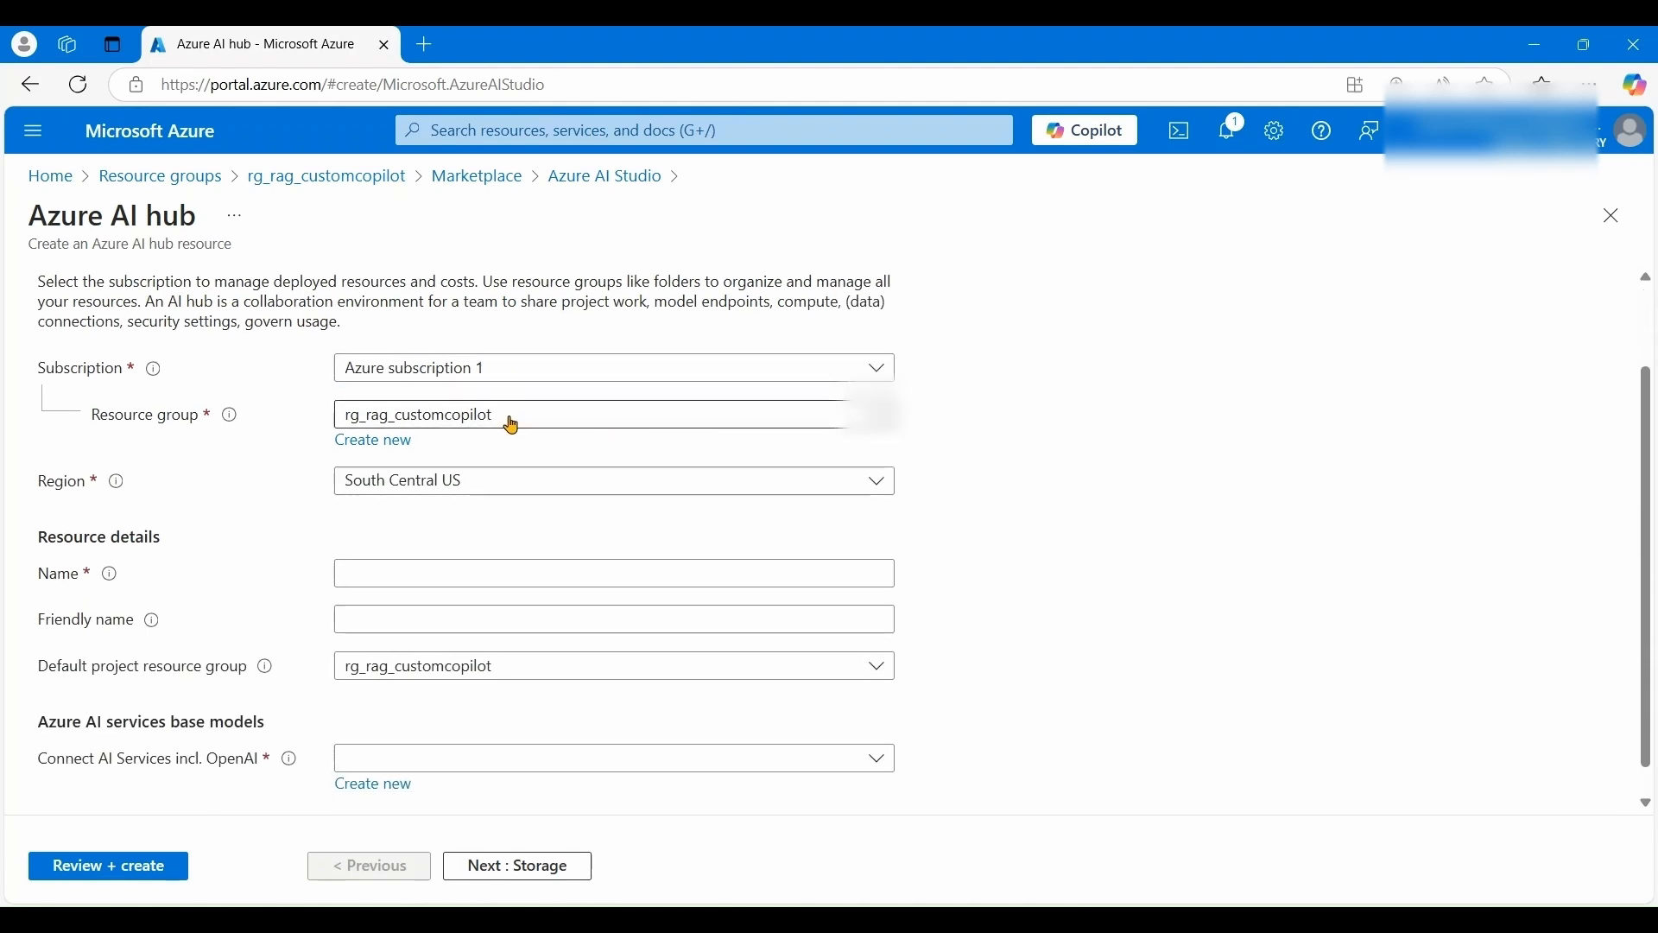
{"action": "left_click", "coordinate": [472, 492]}
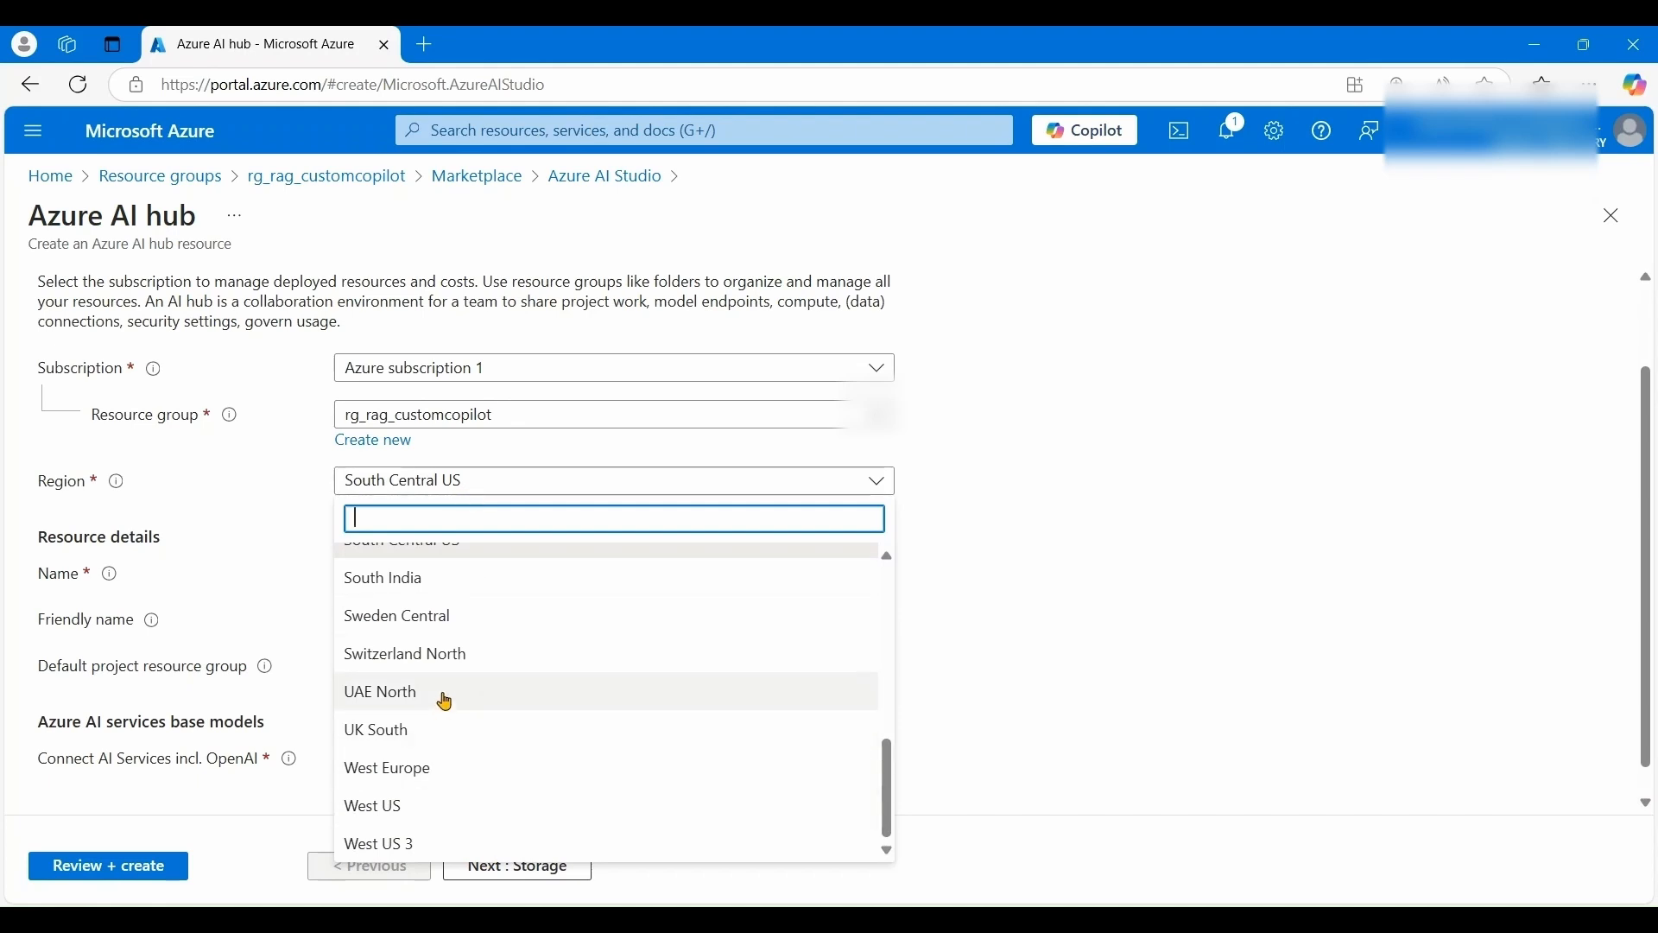
{"action": "scroll", "coordinate": [446, 701], "scroll_direction": "up", "scroll_amount": 5}
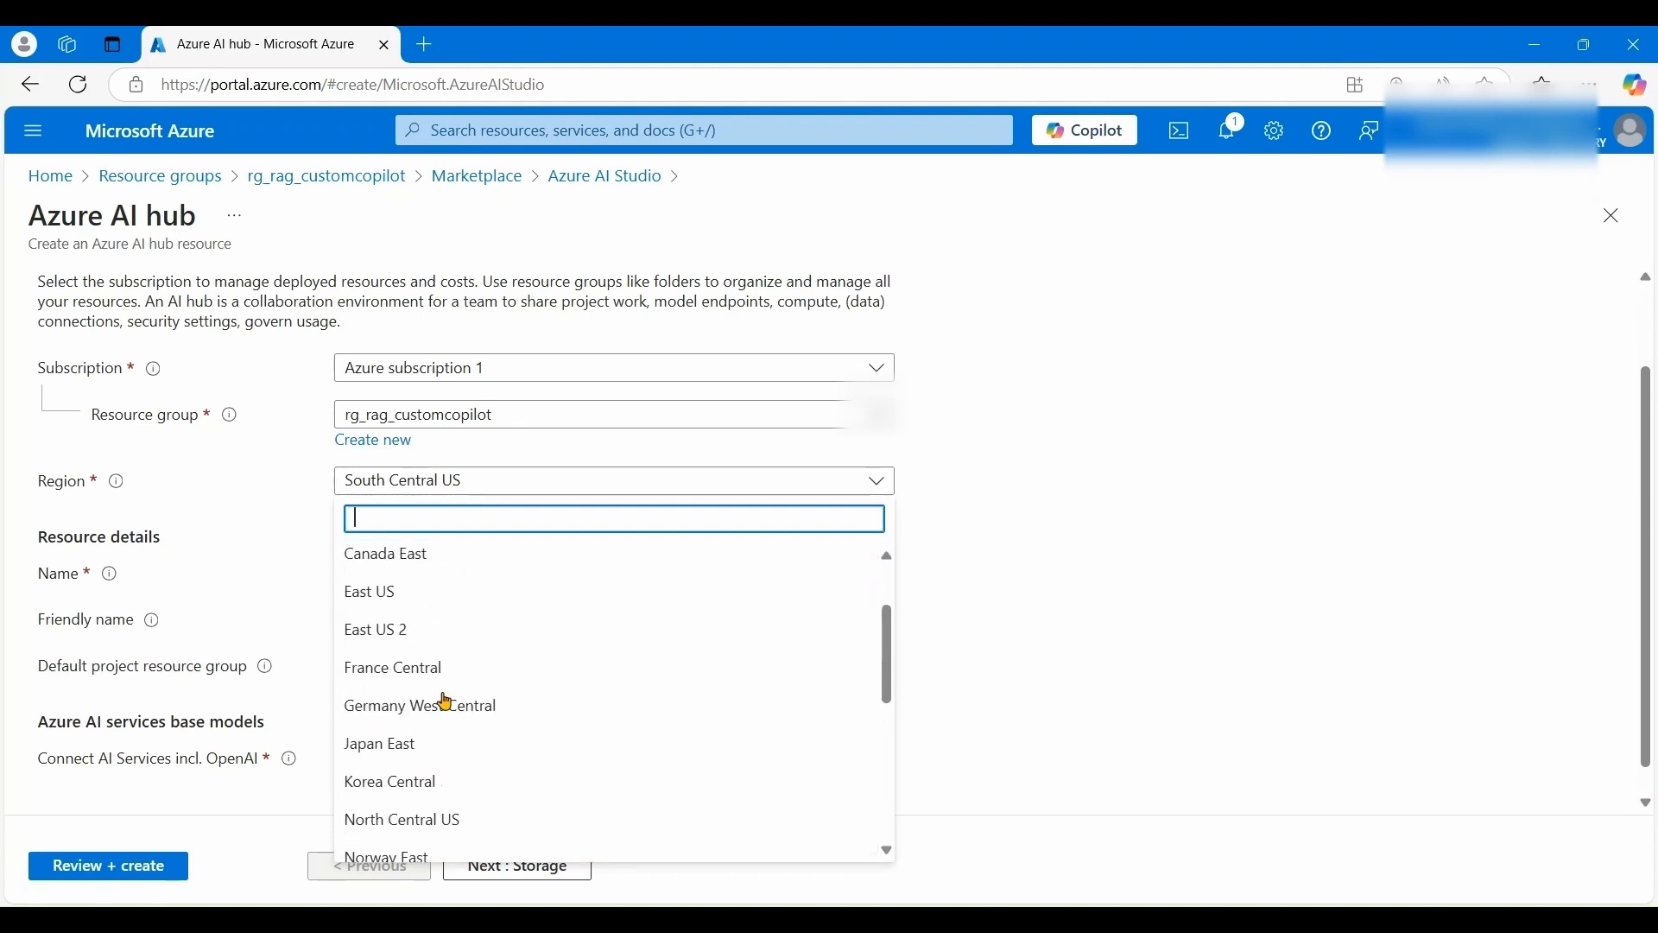
{"action": "left_click", "coordinate": [389, 596]}
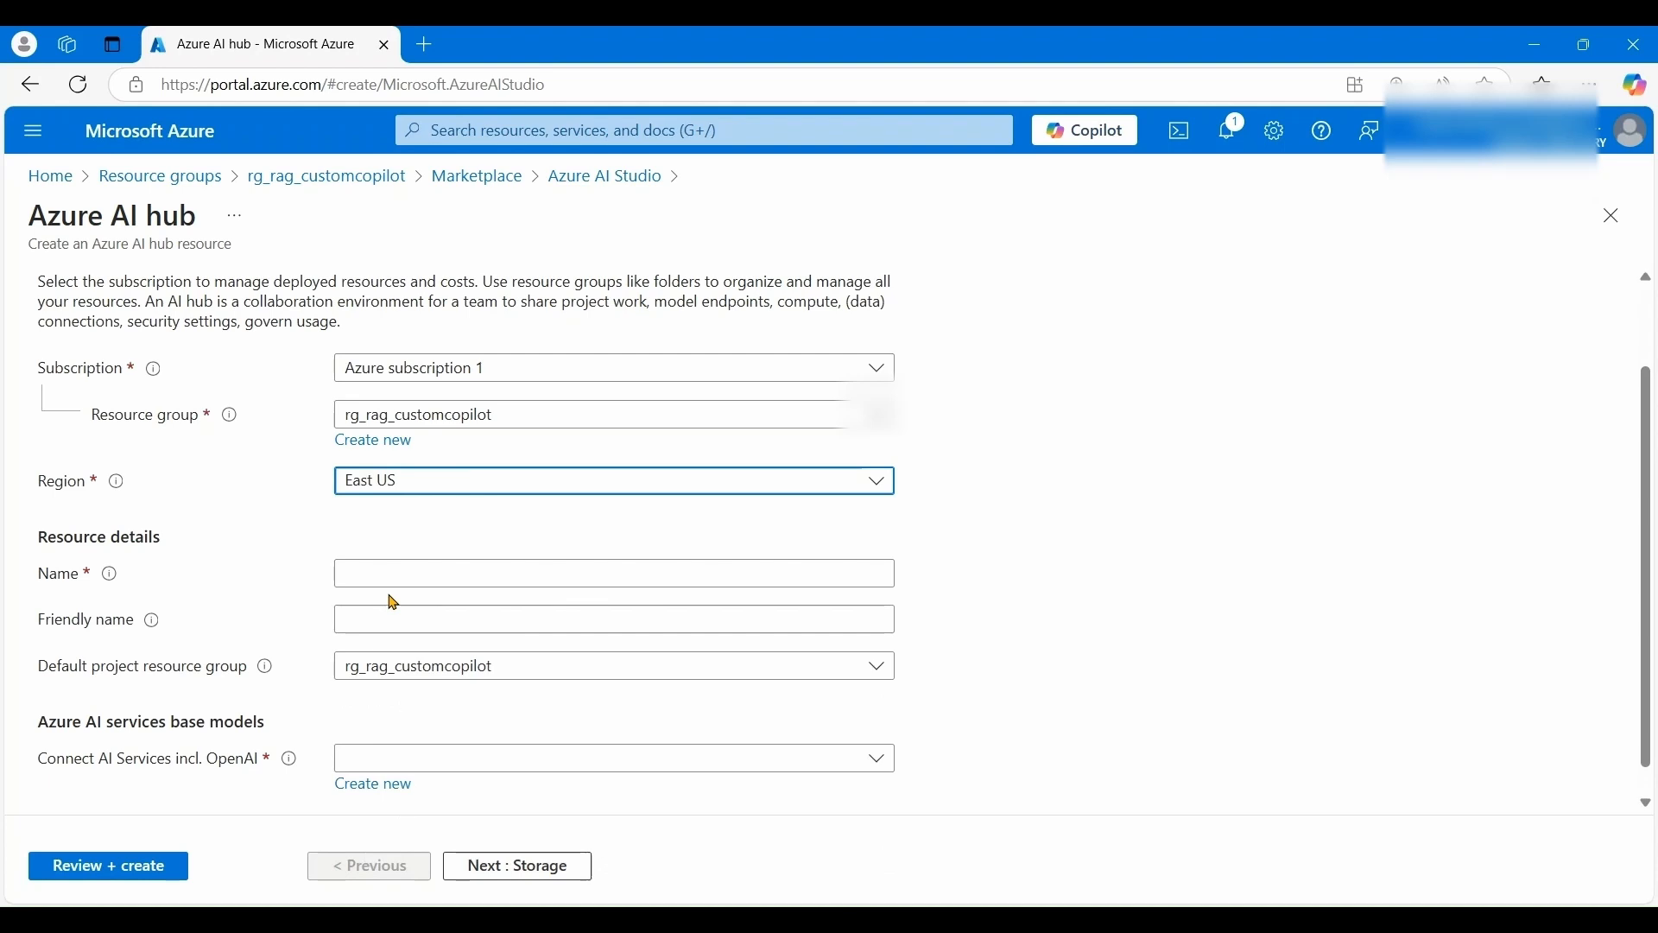
- Enter RagAistudio30Nov as the hub name
{"action": "left_click", "coordinate": [399, 573]}
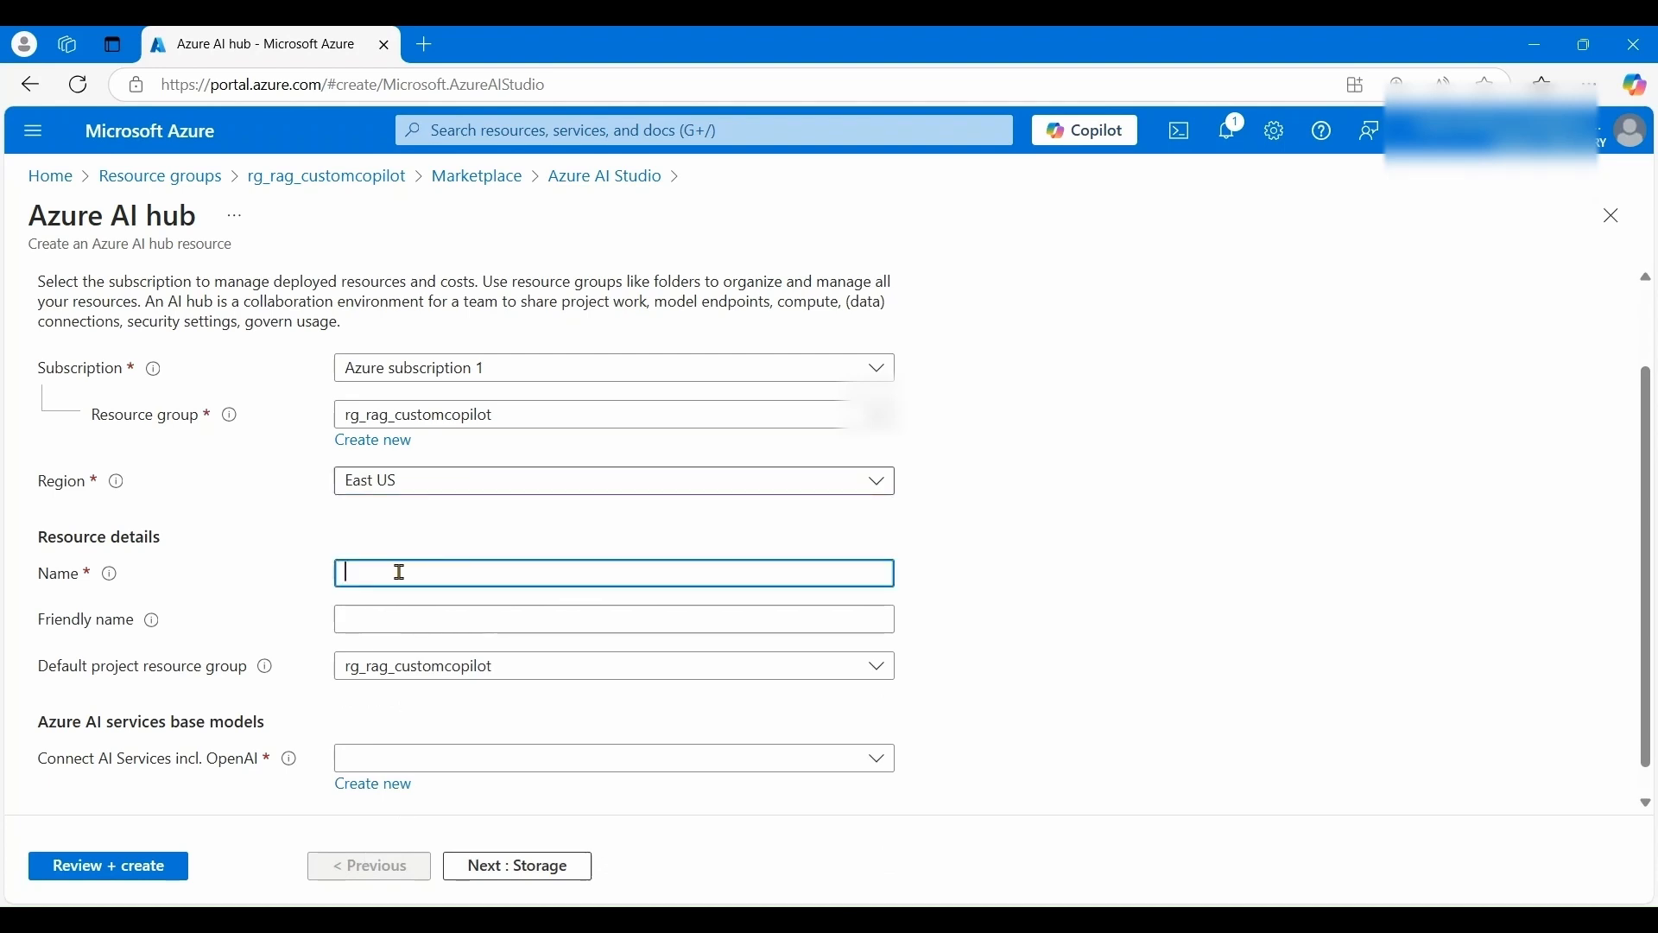
{"action": "type", "text": "ra"}
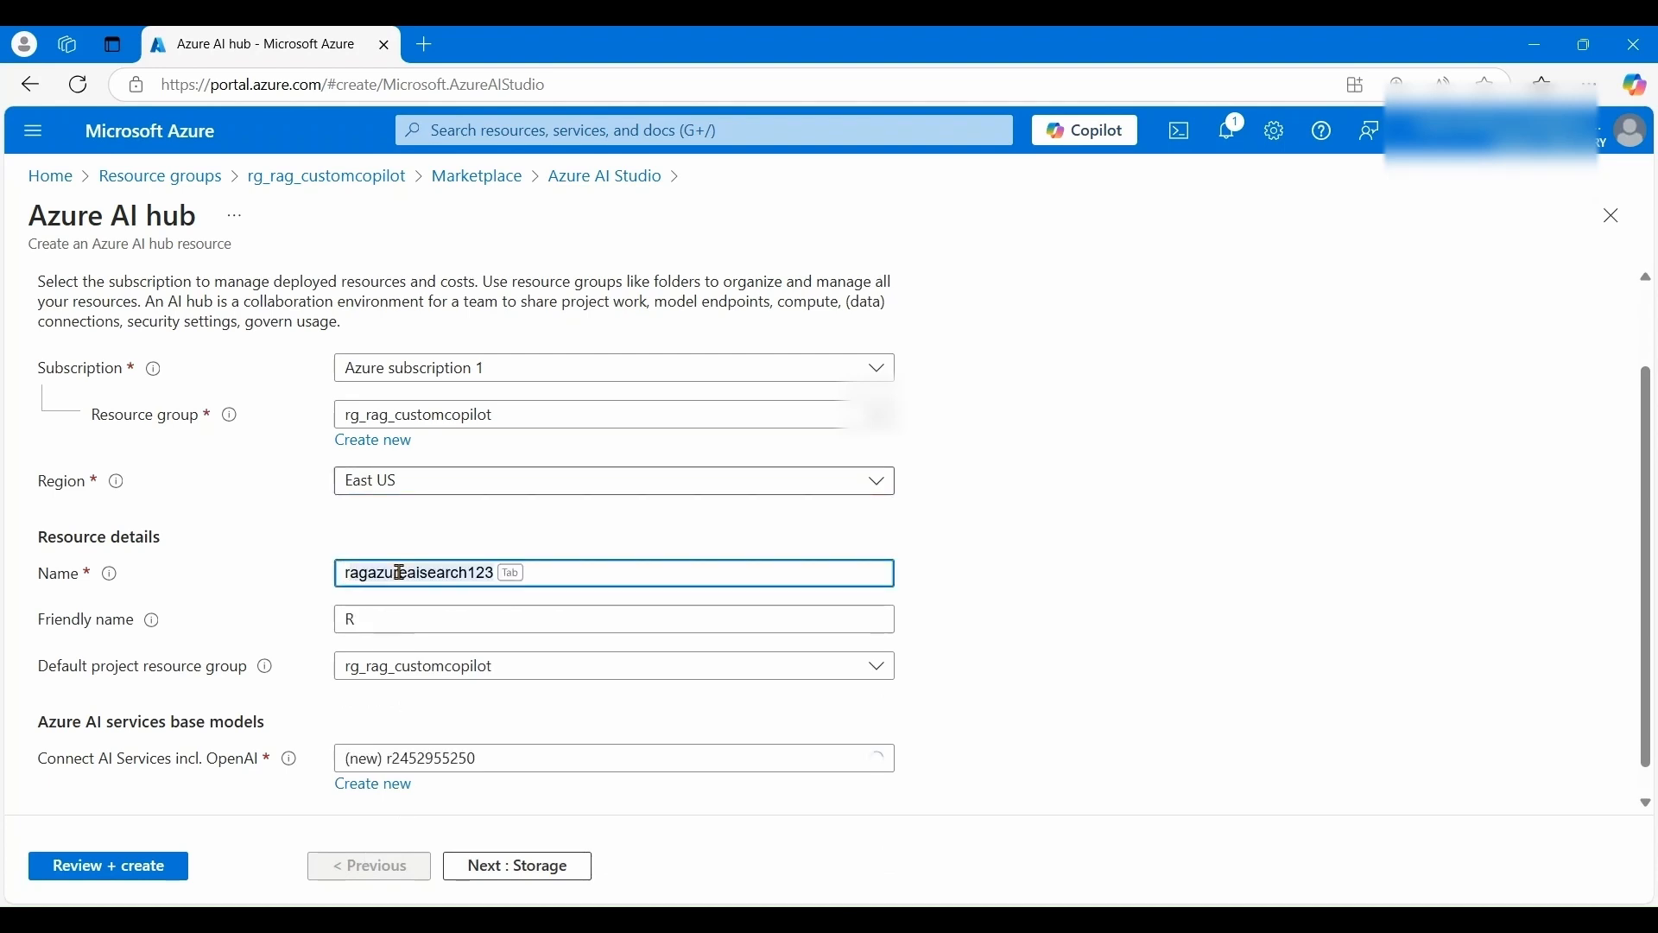
{"action": "type", "text": "g"}
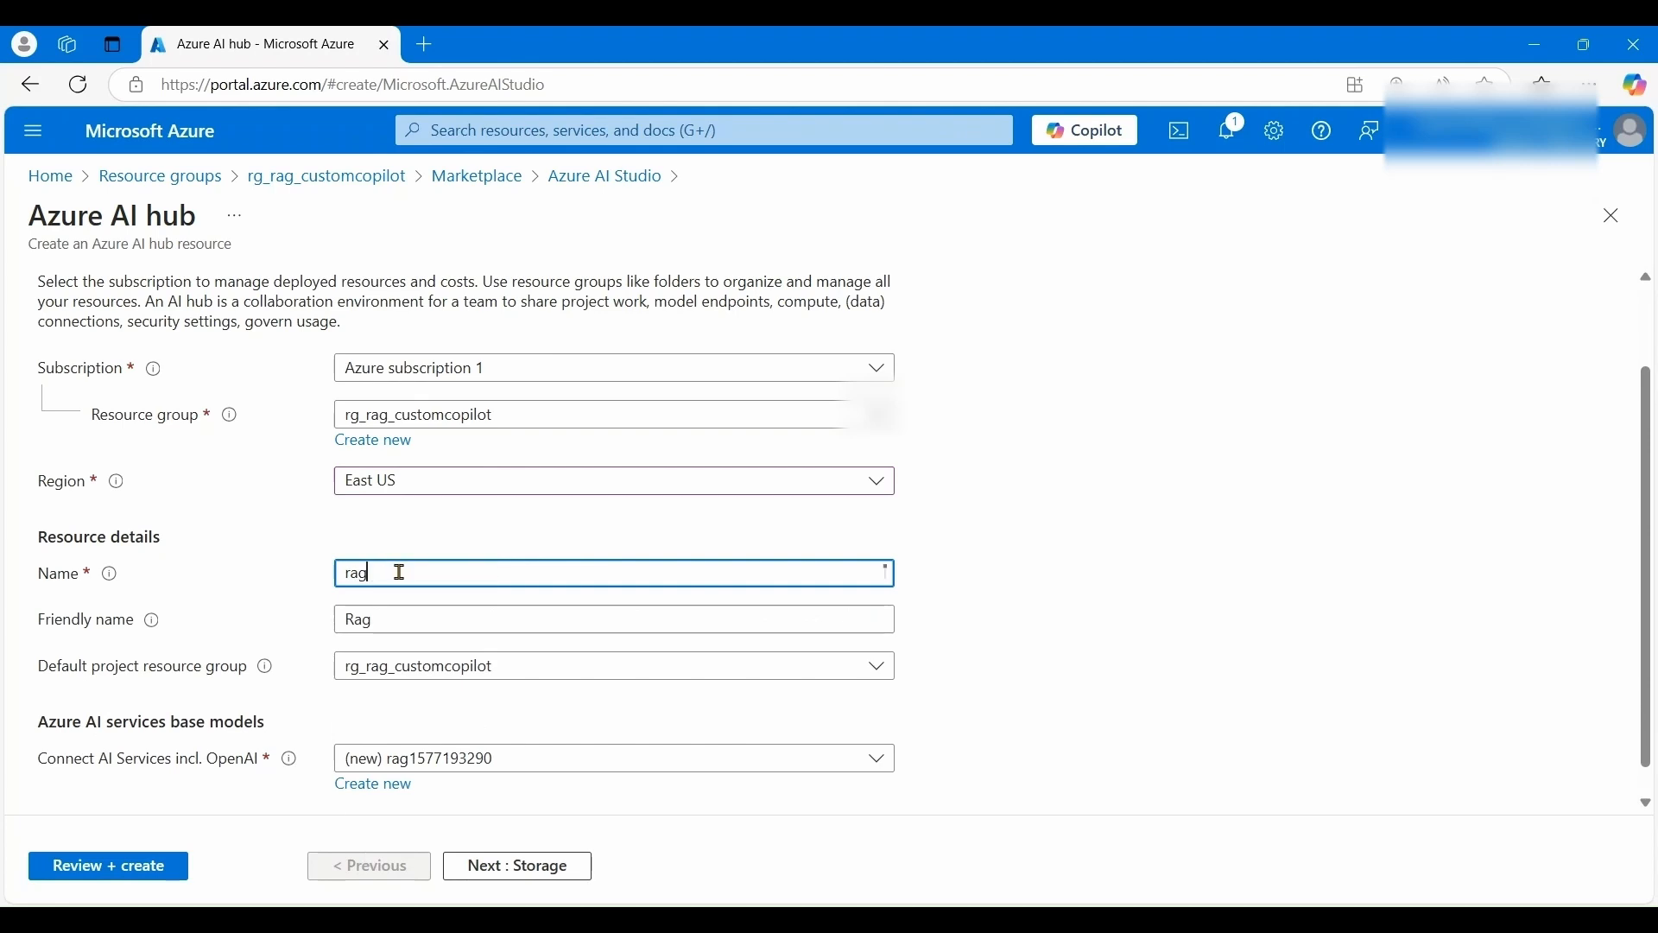
{"action": "type", "text": "aistudio"}
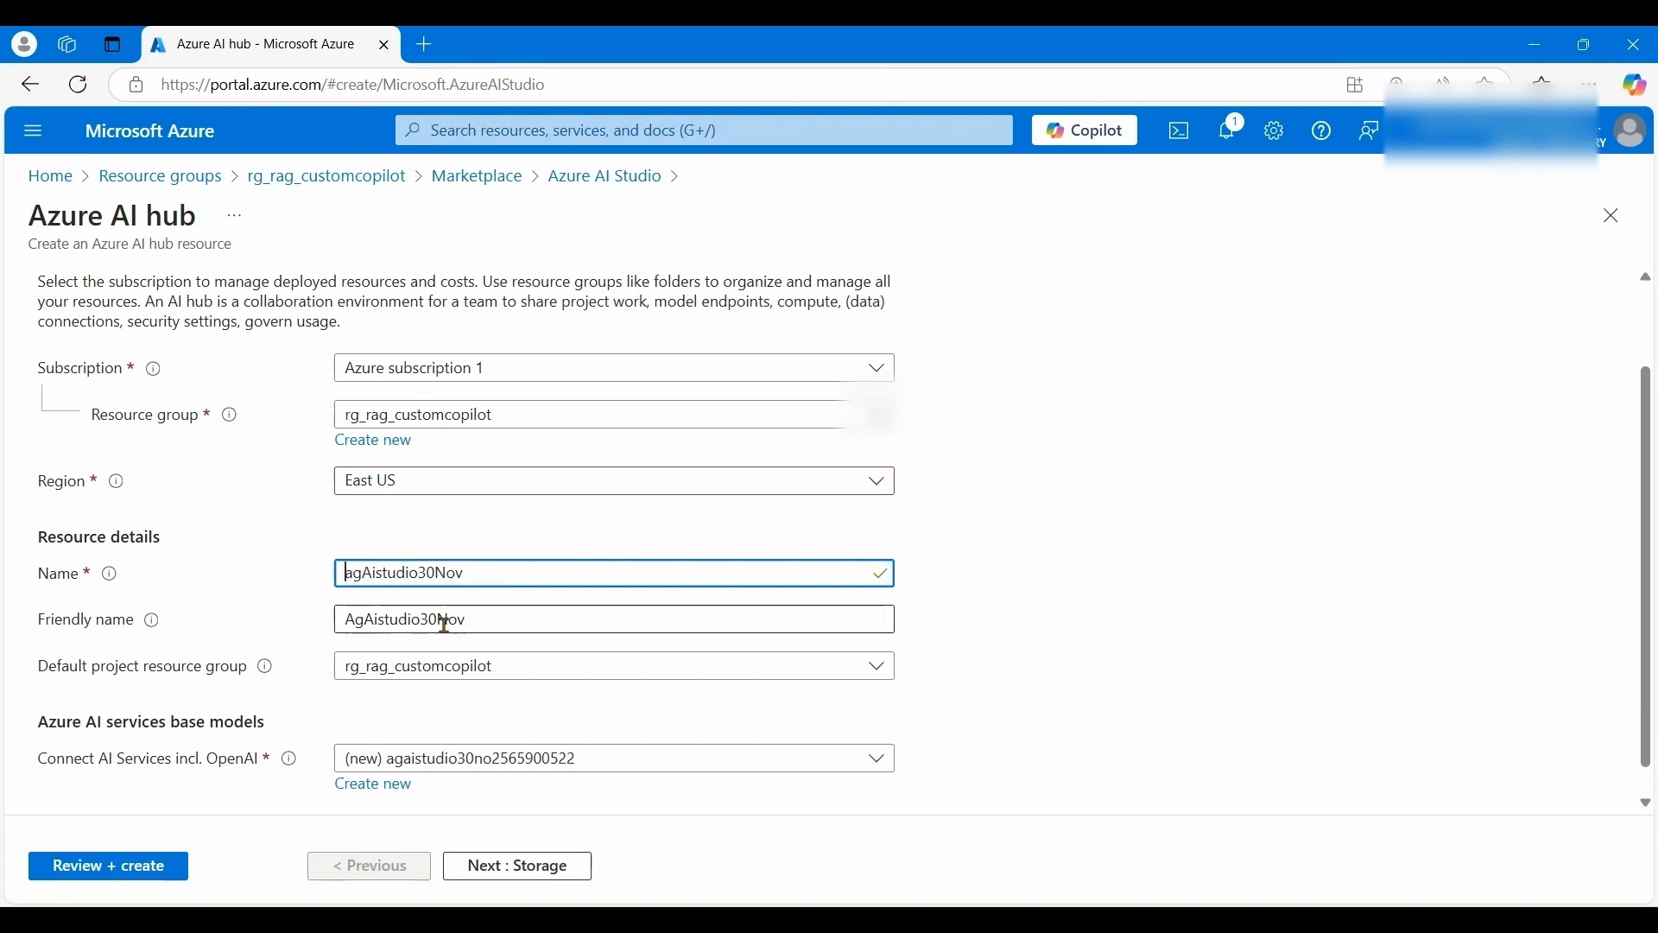
{"action": "type", "text": "R"}
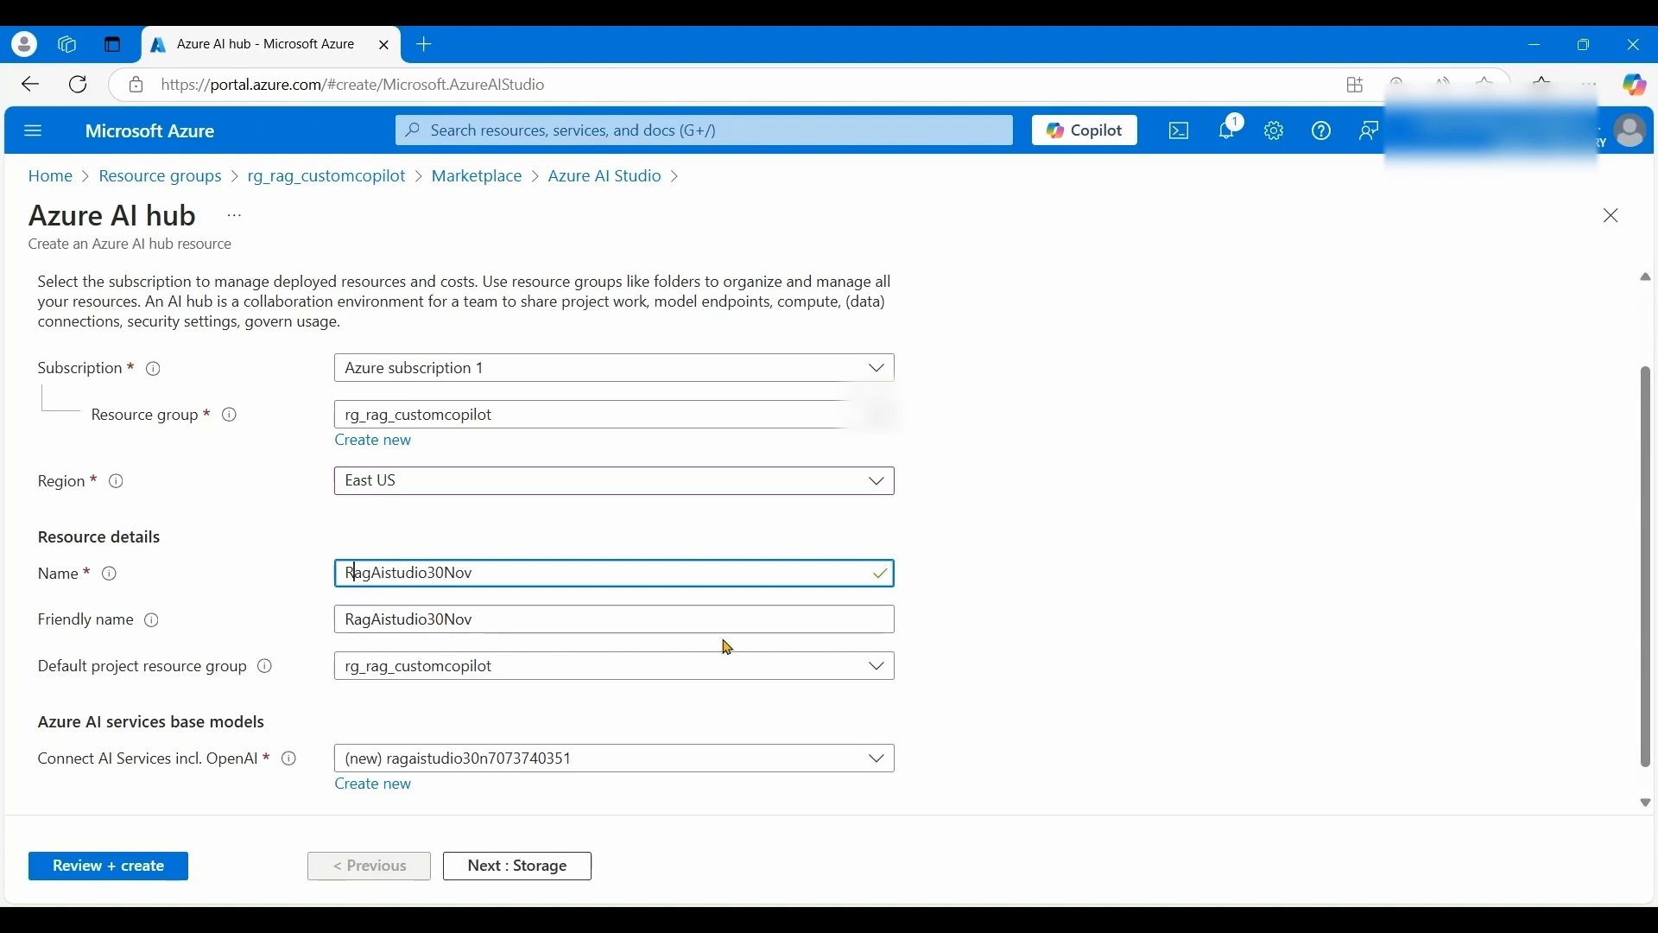
{"action": "left_click", "coordinate": [1133, 605]}
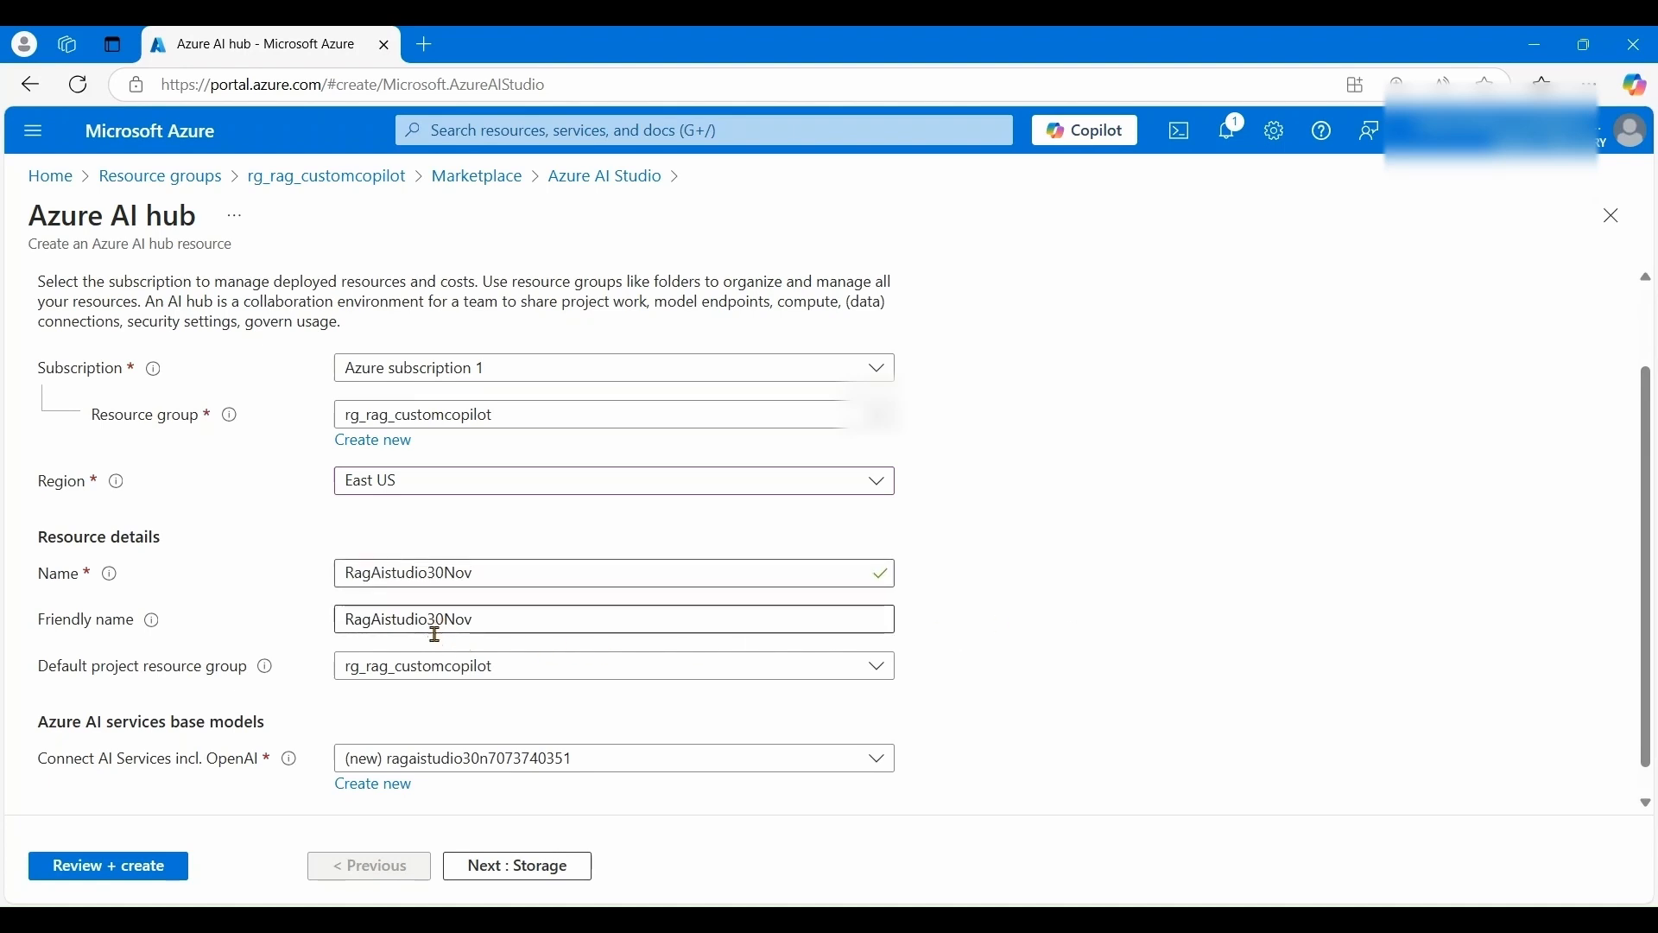
{"action": "scroll", "coordinate": [563, 766], "scroll_direction": "down", "scroll_amount": 1}
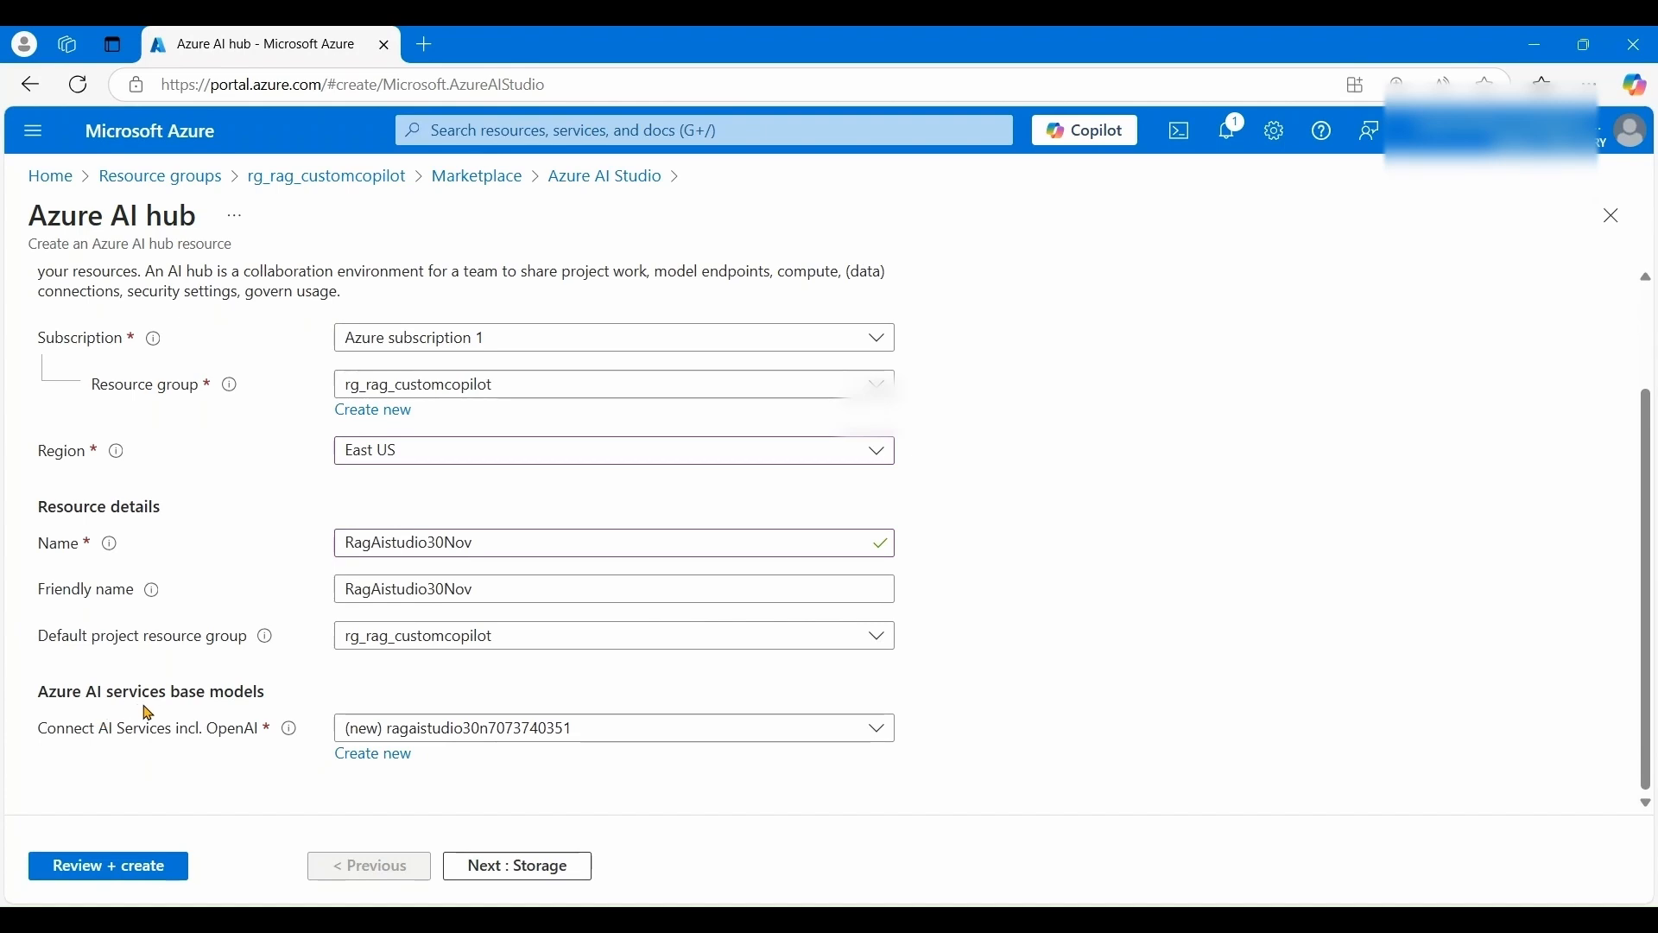
- Use a Microsoft-managed credential store and leave Application insights as None
{"action": "left_click", "coordinate": [524, 866]}
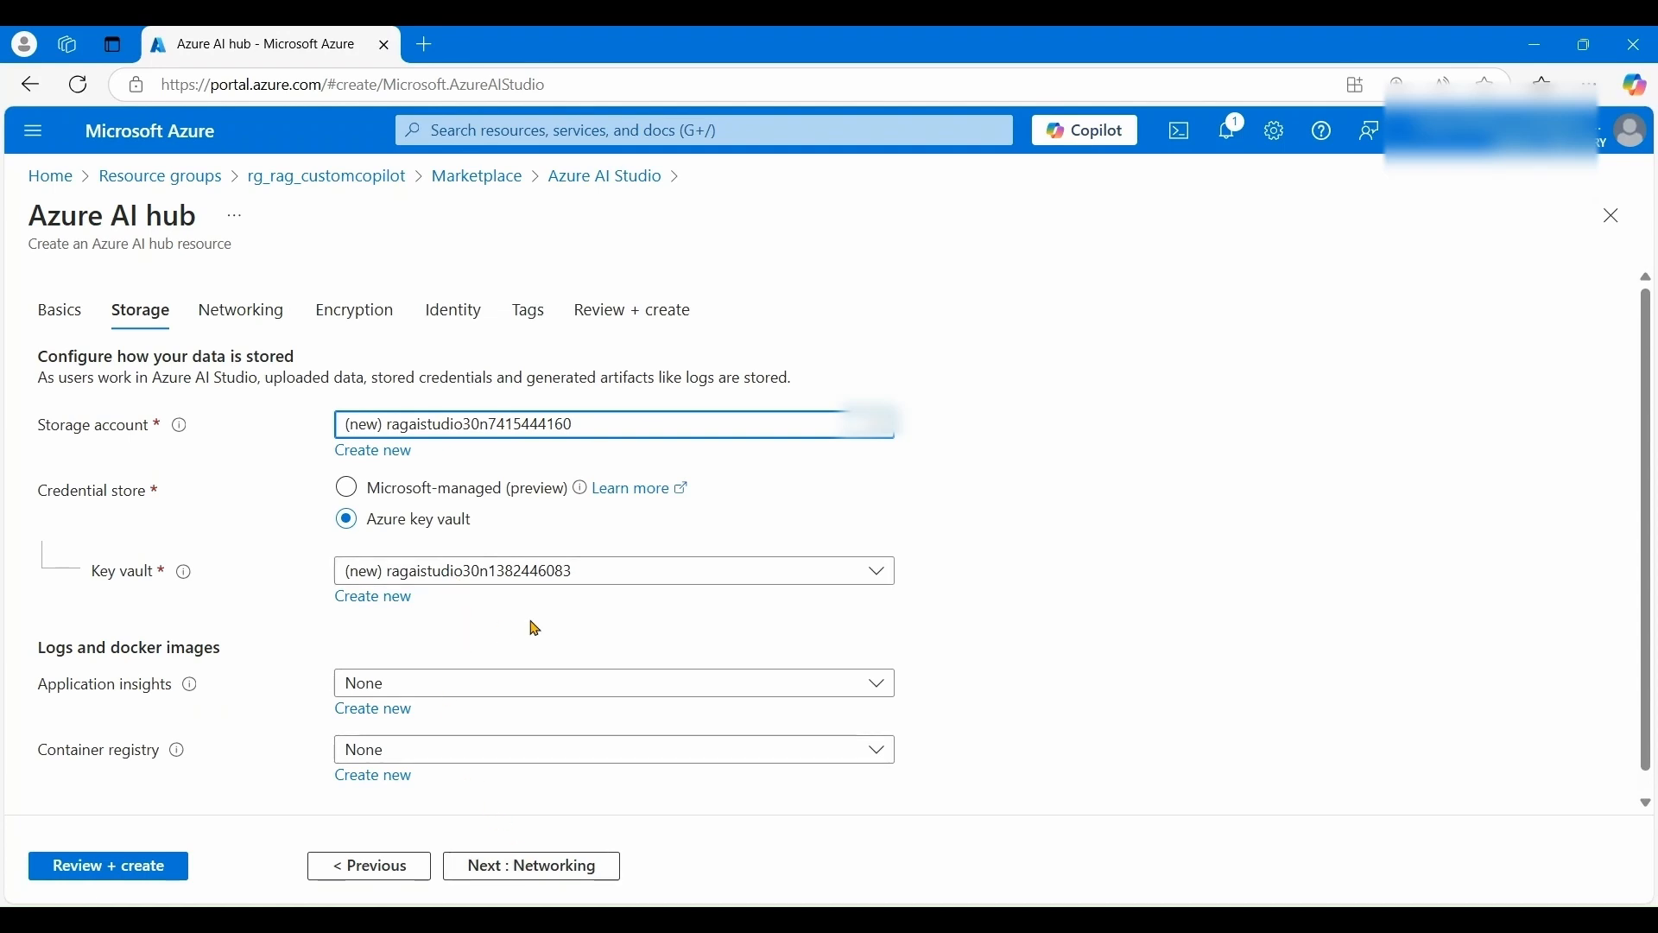
{"action": "left_click", "coordinate": [423, 494]}
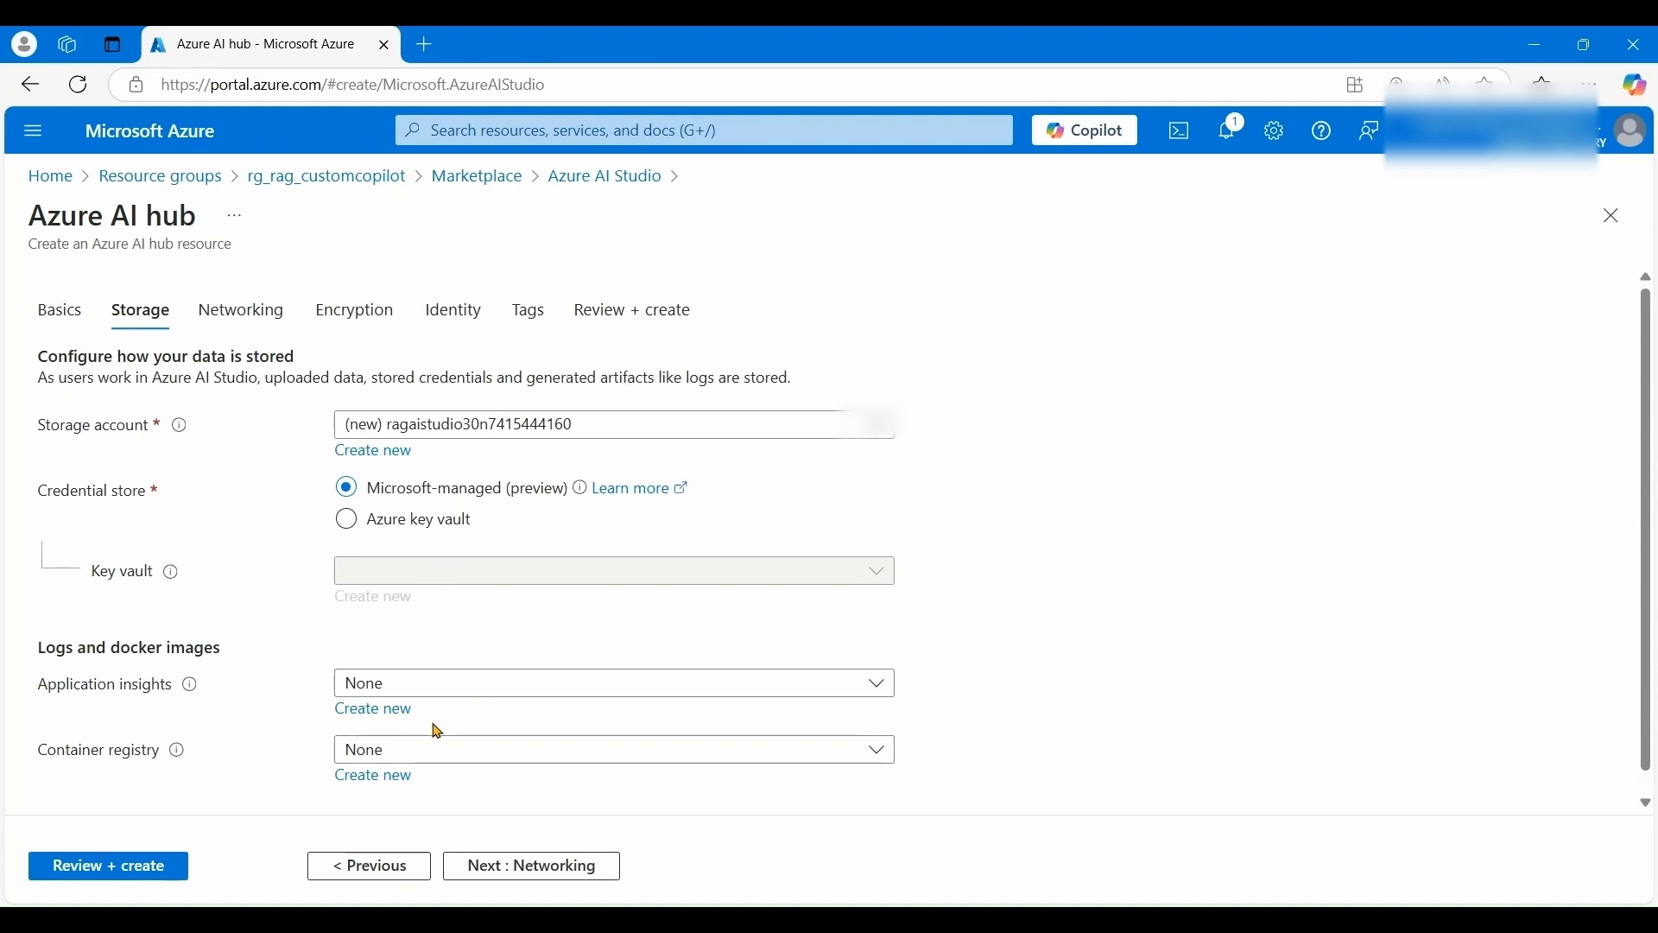
{"action": "scroll", "coordinate": [780, 671], "scroll_direction": "down", "scroll_amount": 1}
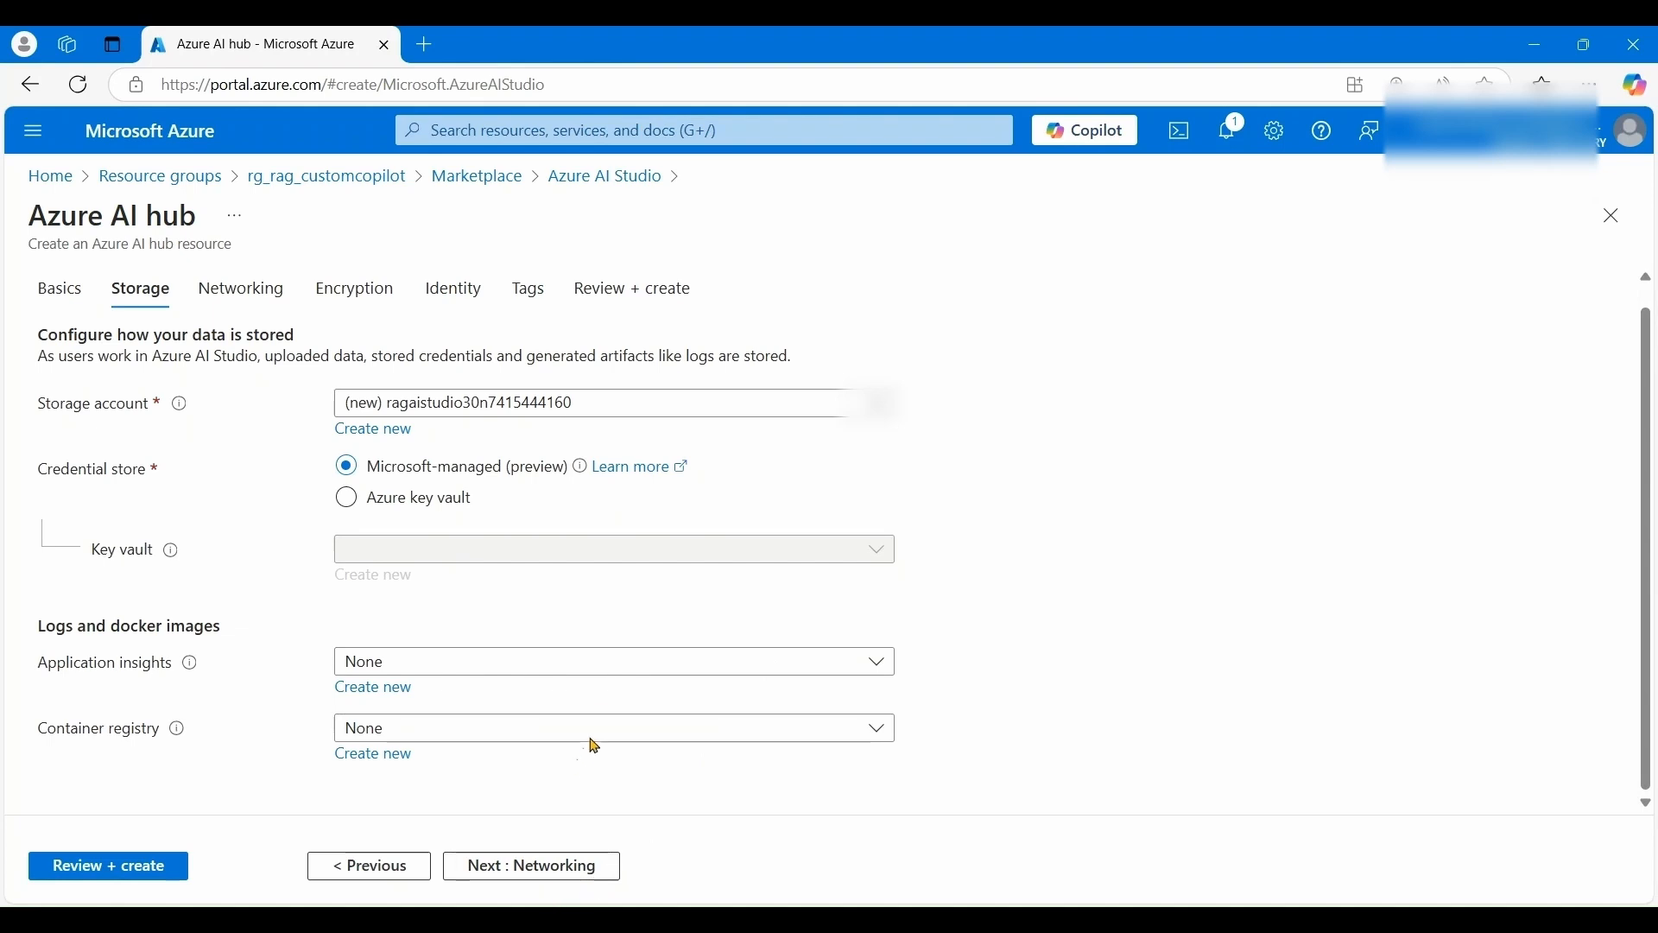
{"action": "left_click", "coordinate": [608, 679]}
{"action": "left_click", "coordinate": [608, 679]}
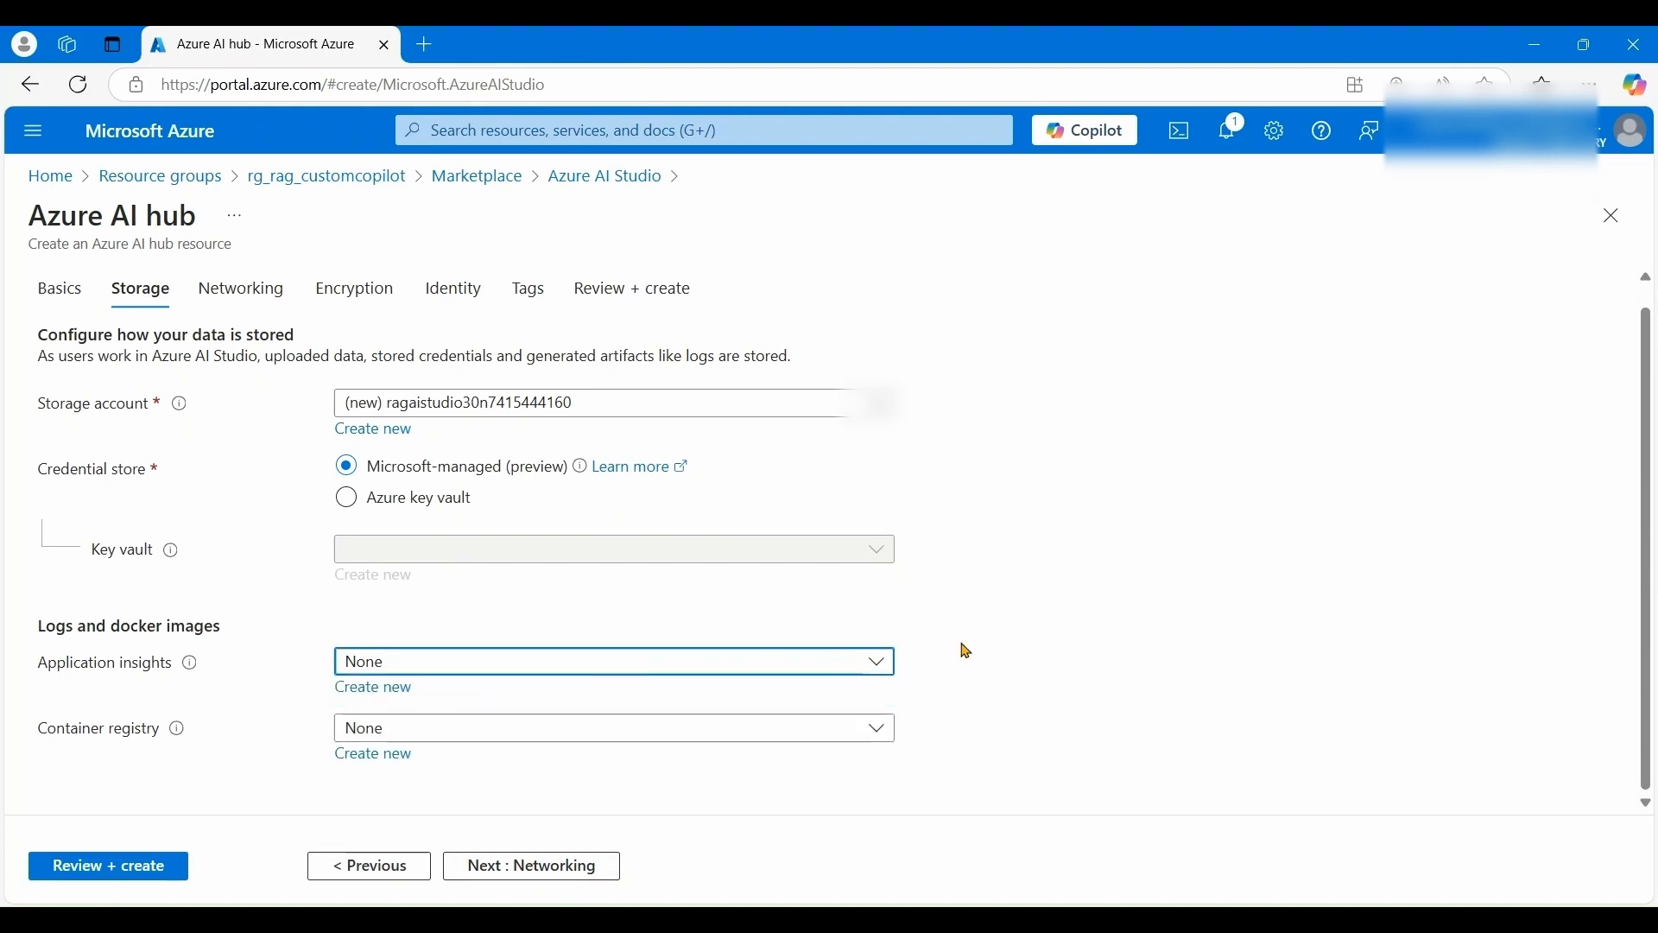
- Accept the Networking, Encryption, Identity and Tags defaults, then review and create the hub
{"action": "left_click", "coordinate": [529, 881]}
{"action": "left_click", "coordinate": [536, 875]}
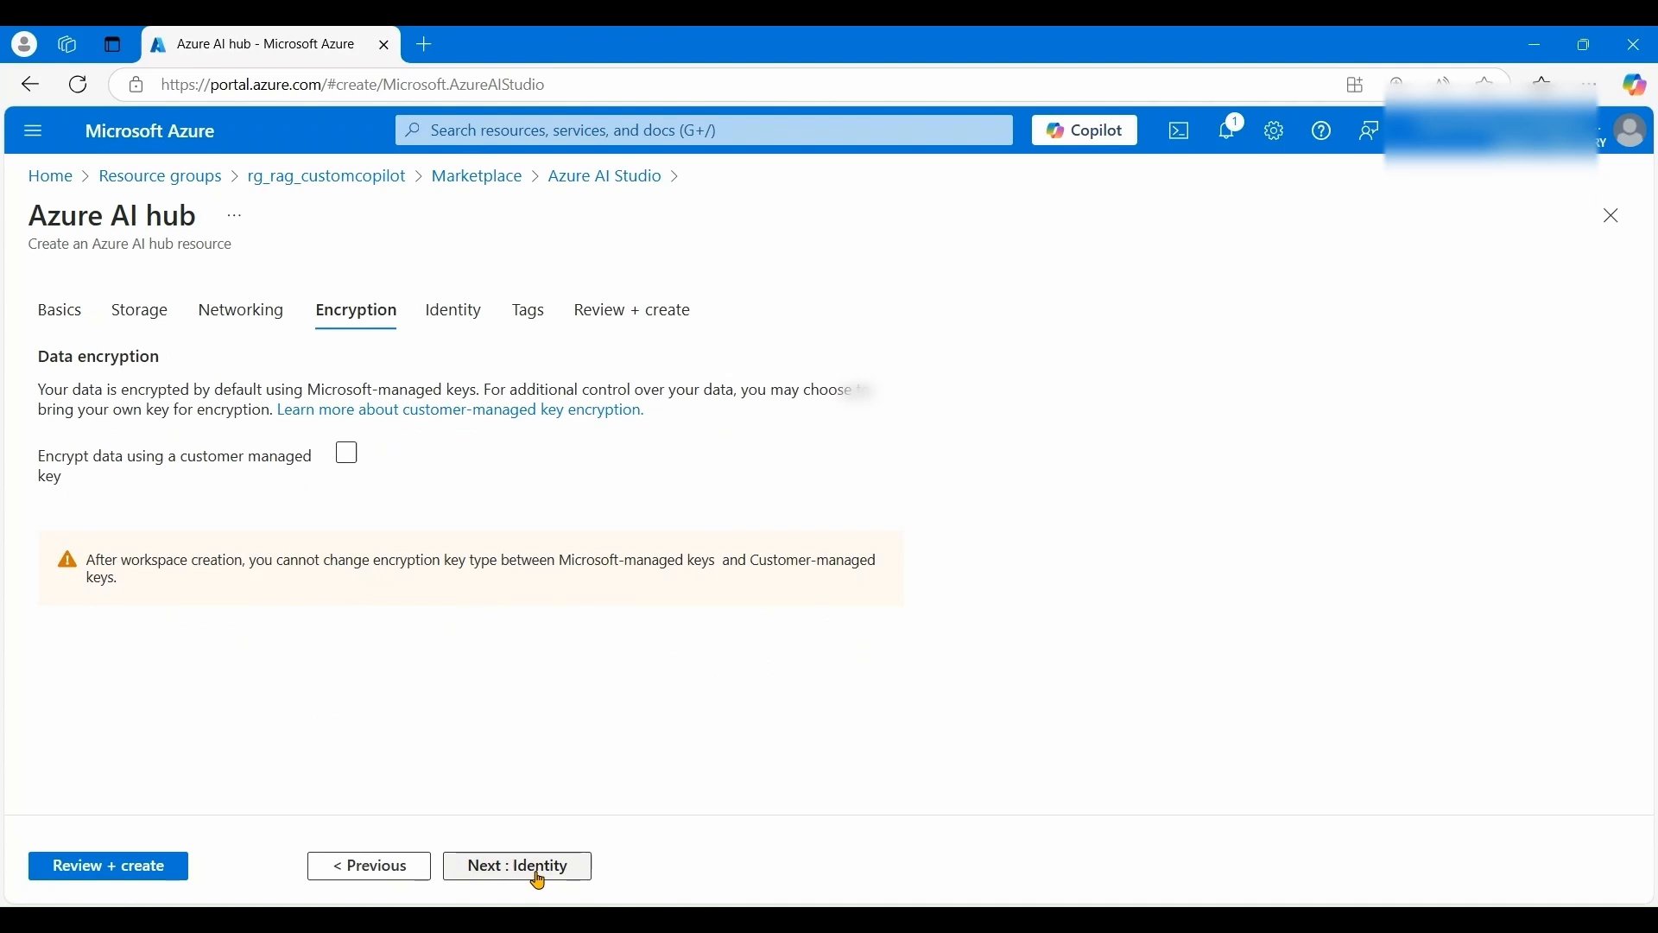
{"action": "left_click", "coordinate": [539, 879]}
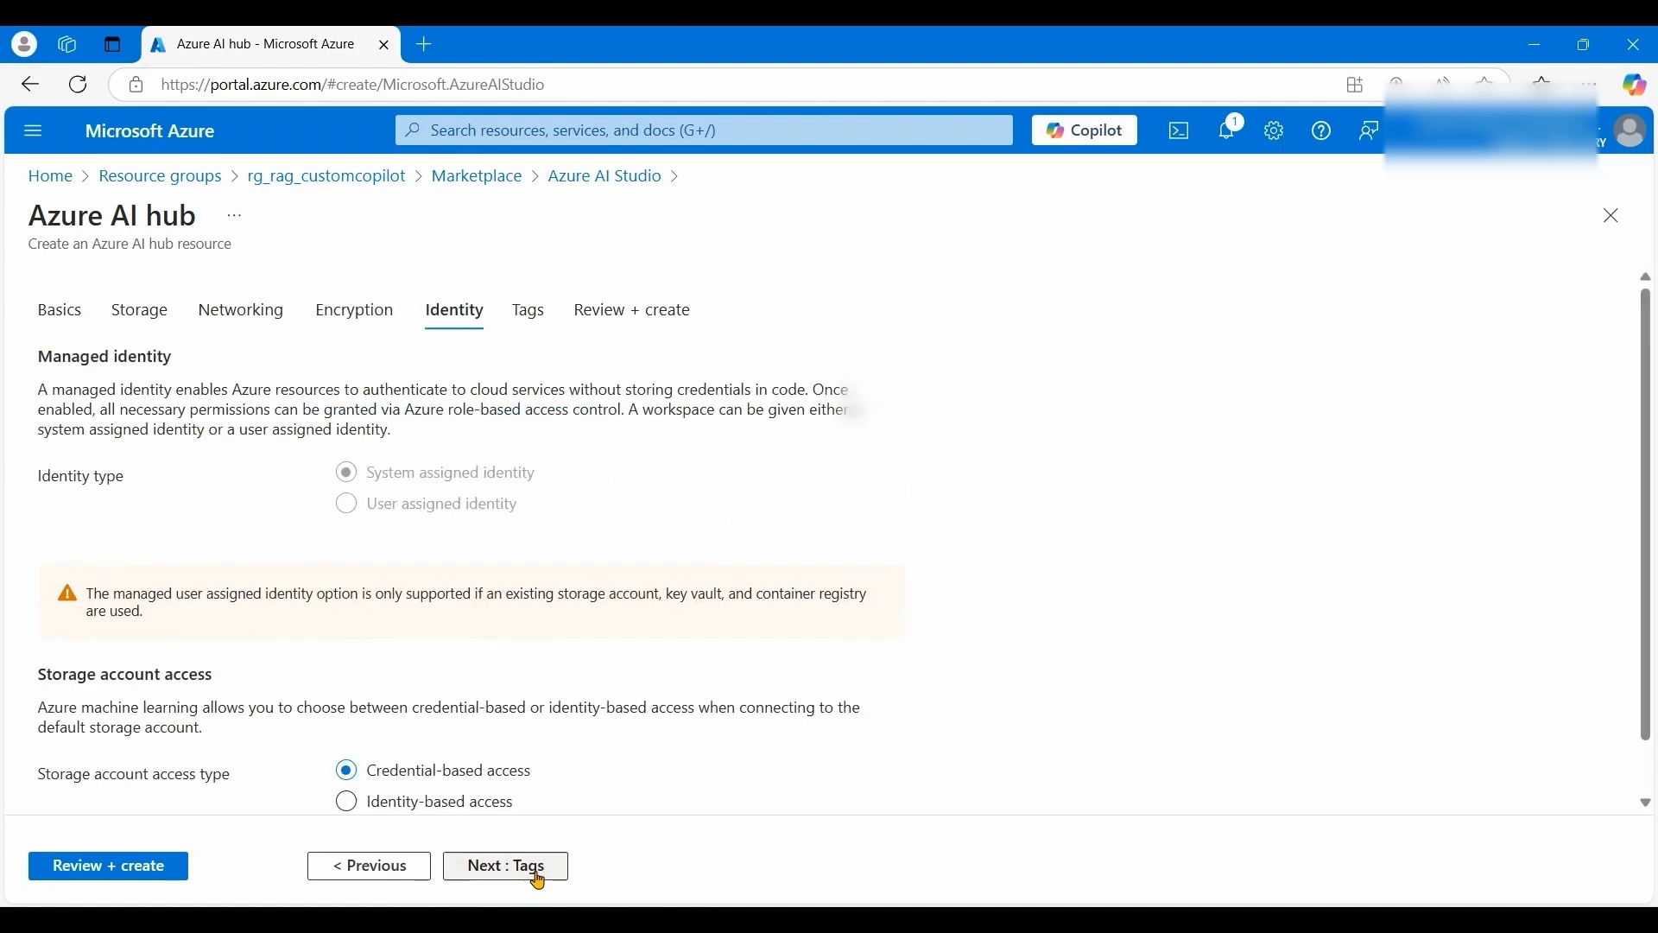
{"action": "scroll", "coordinate": [592, 732], "scroll_direction": "down", "scroll_amount": 1}
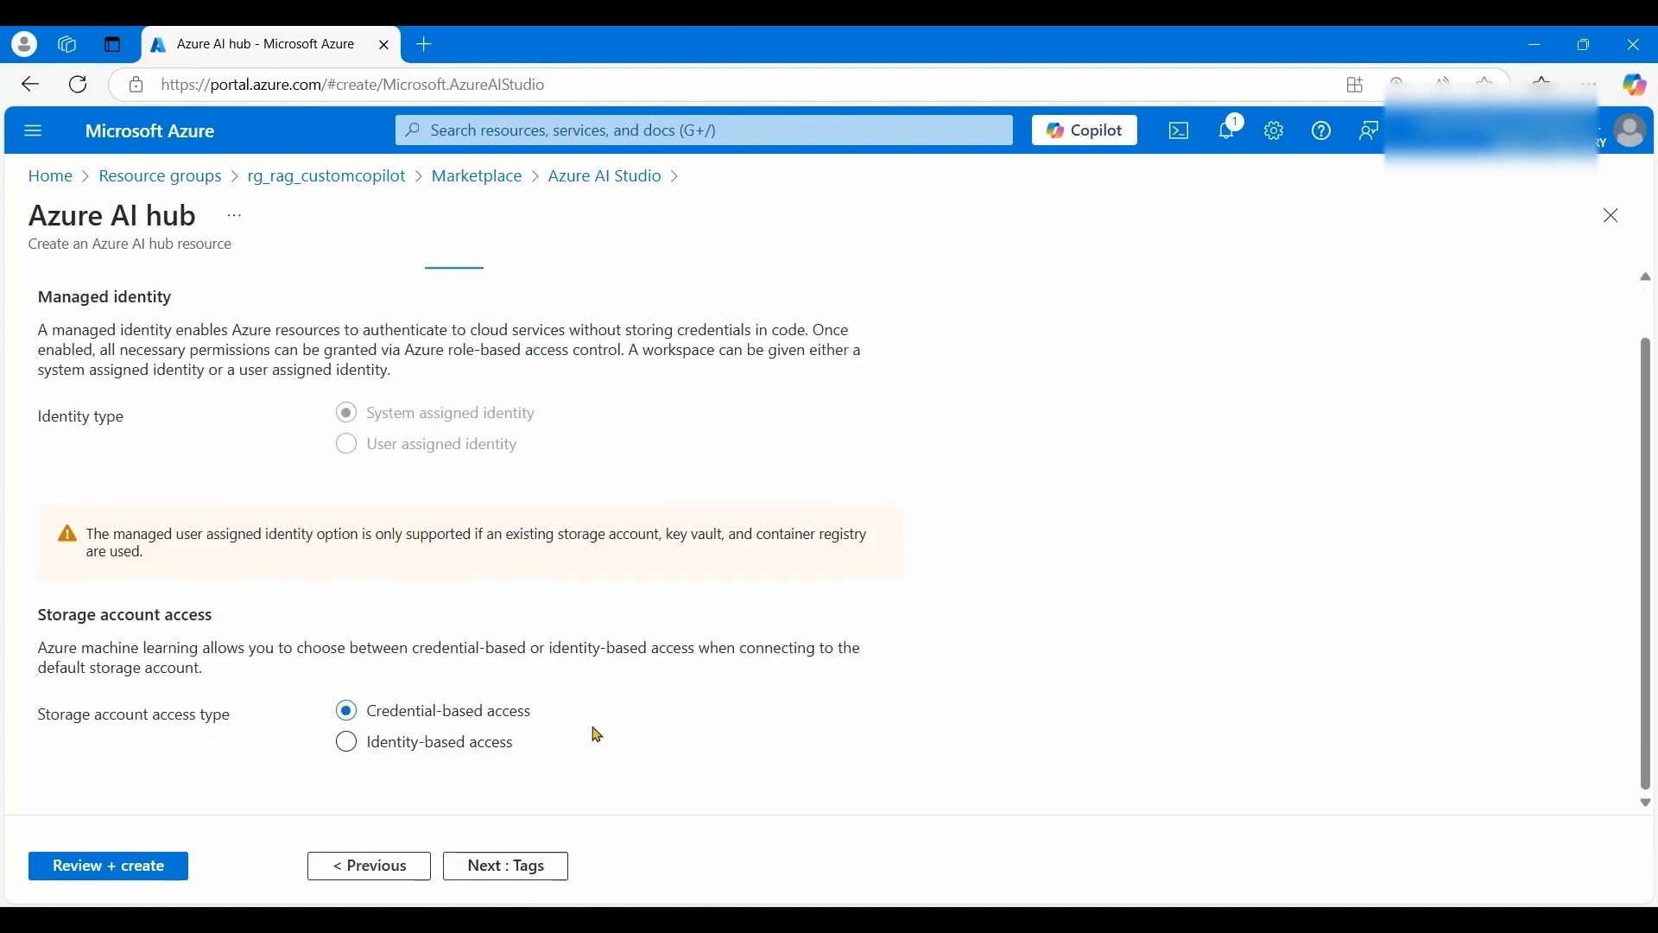
{"action": "left_click", "coordinate": [508, 870]}
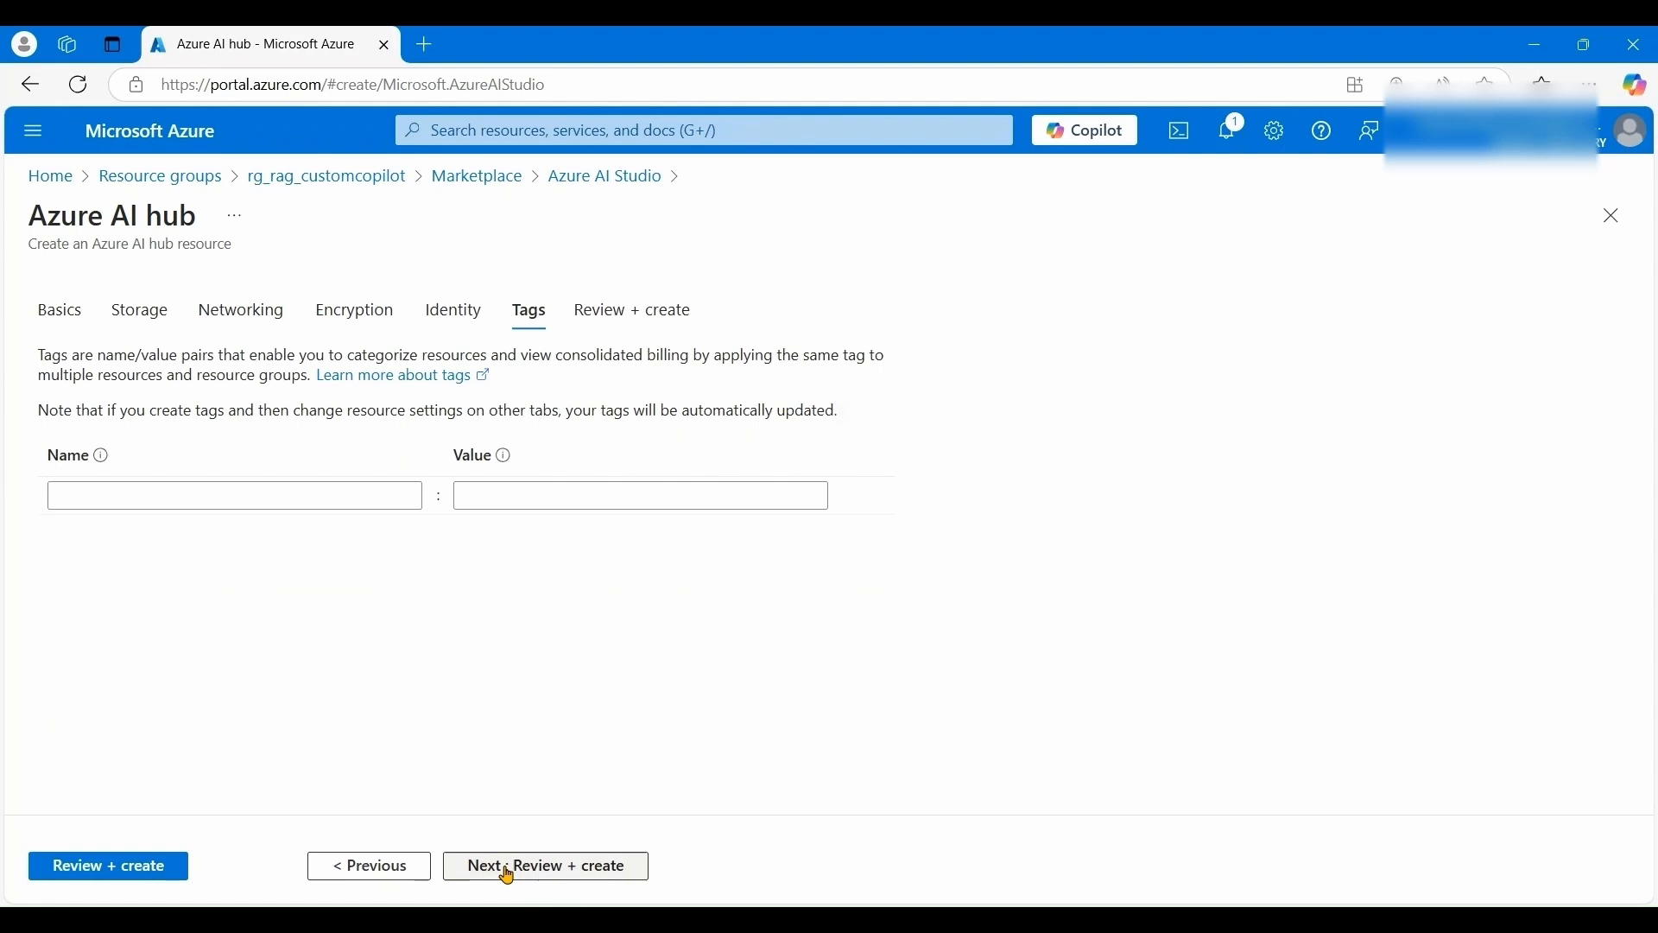
{"action": "left_click", "coordinate": [508, 870]}
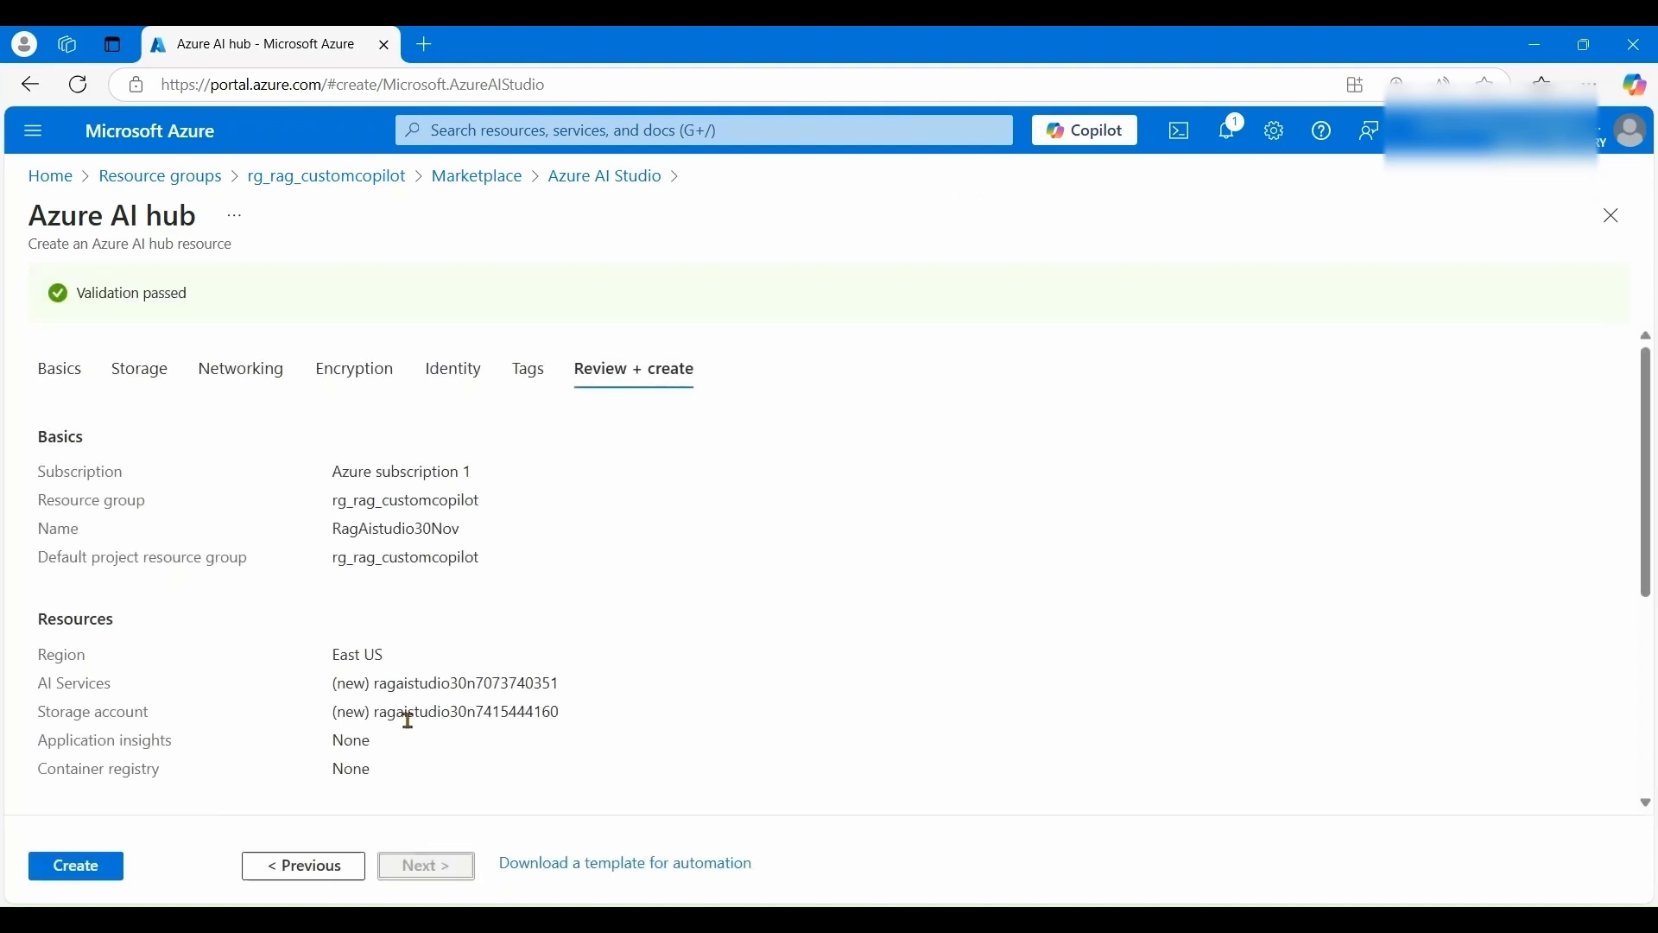
{"action": "scroll", "coordinate": [407, 736], "scroll_direction": "down", "scroll_amount": 5}
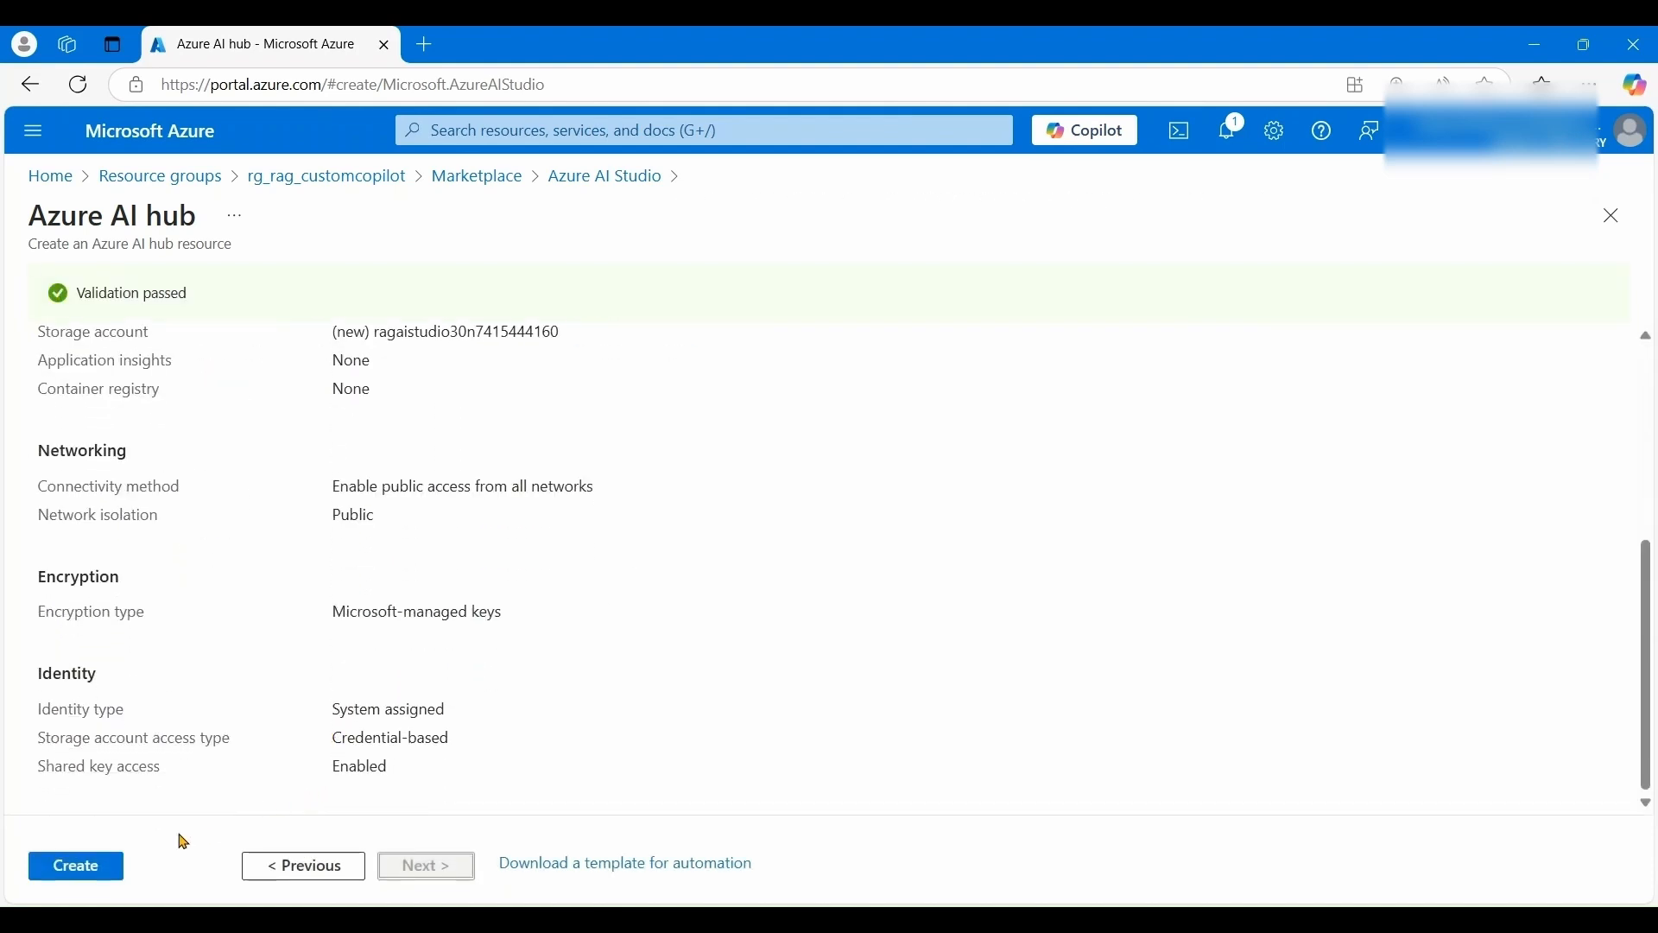
{"action": "left_click", "coordinate": [73, 866]}
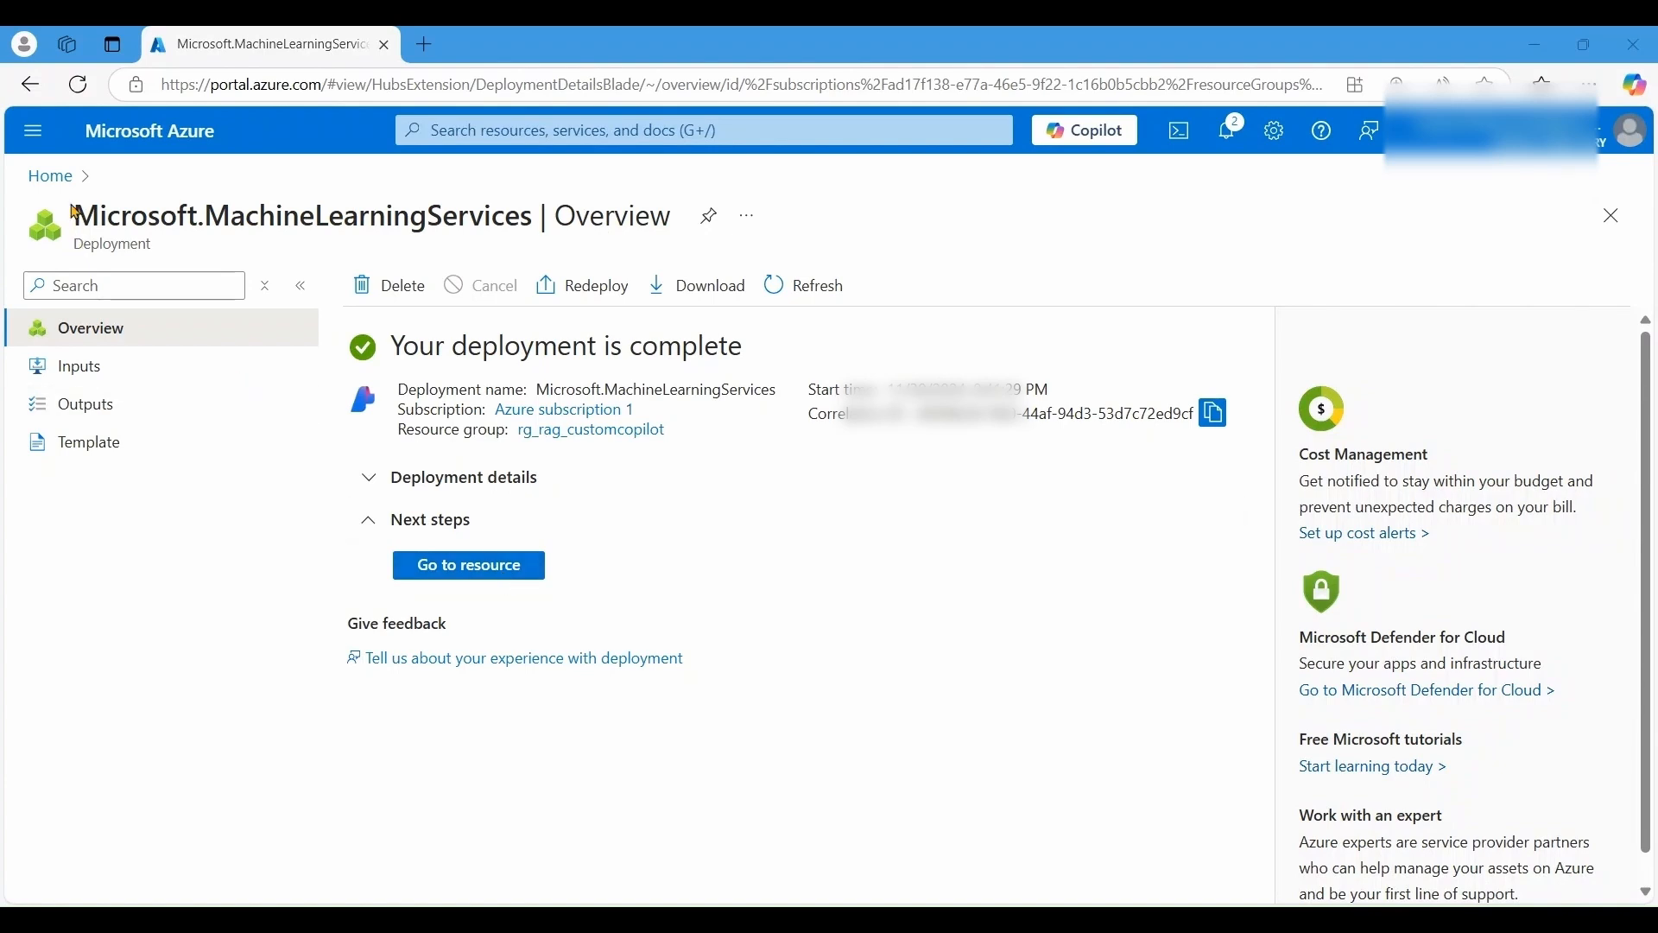
- Open the deployed hub, then view rg_rag_customcopilot with its AI services, storage account and hub
{"action": "left_click", "coordinate": [460, 565]}
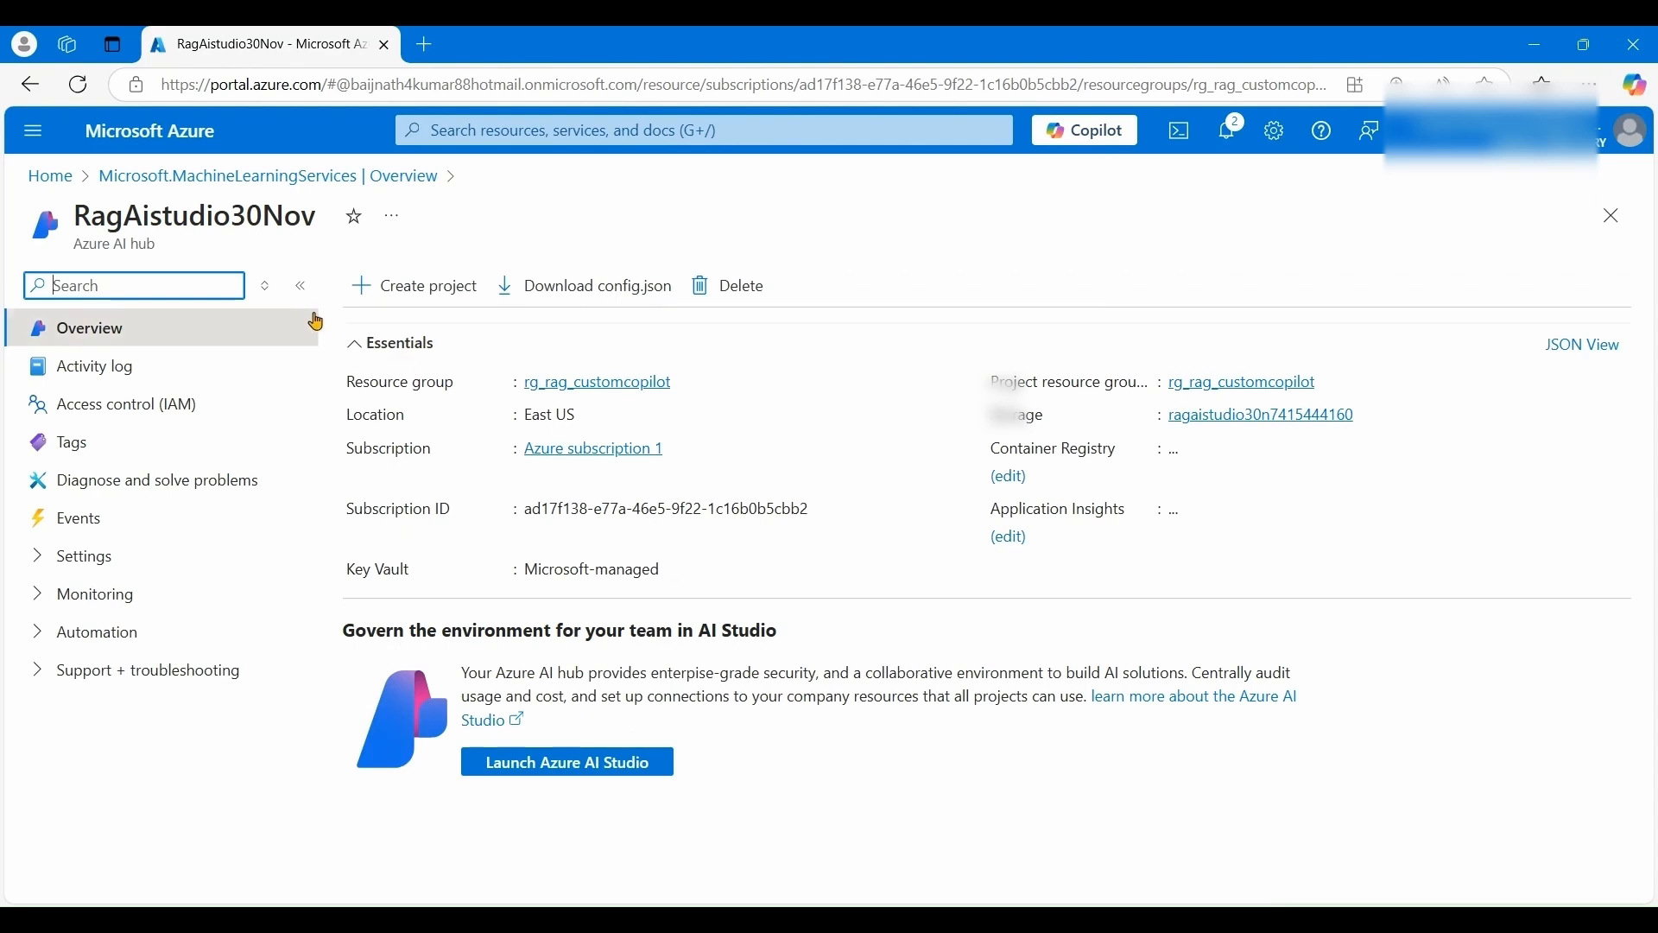
{"action": "left_click", "coordinate": [40, 181]}
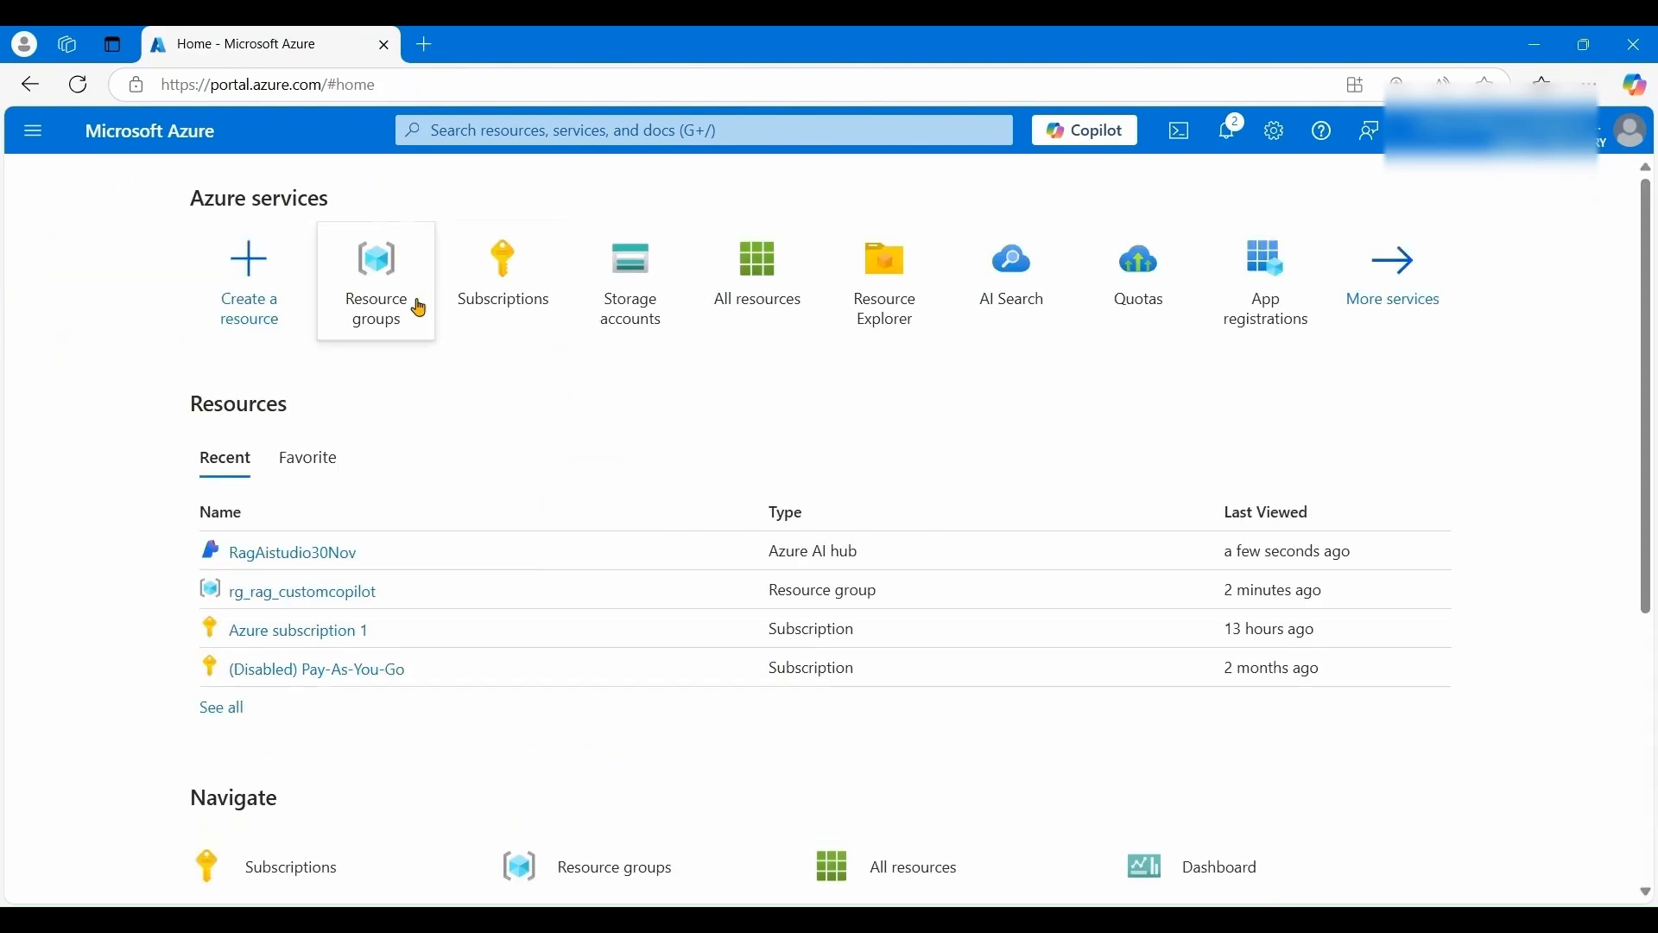
{"action": "left_click", "coordinate": [386, 297]}
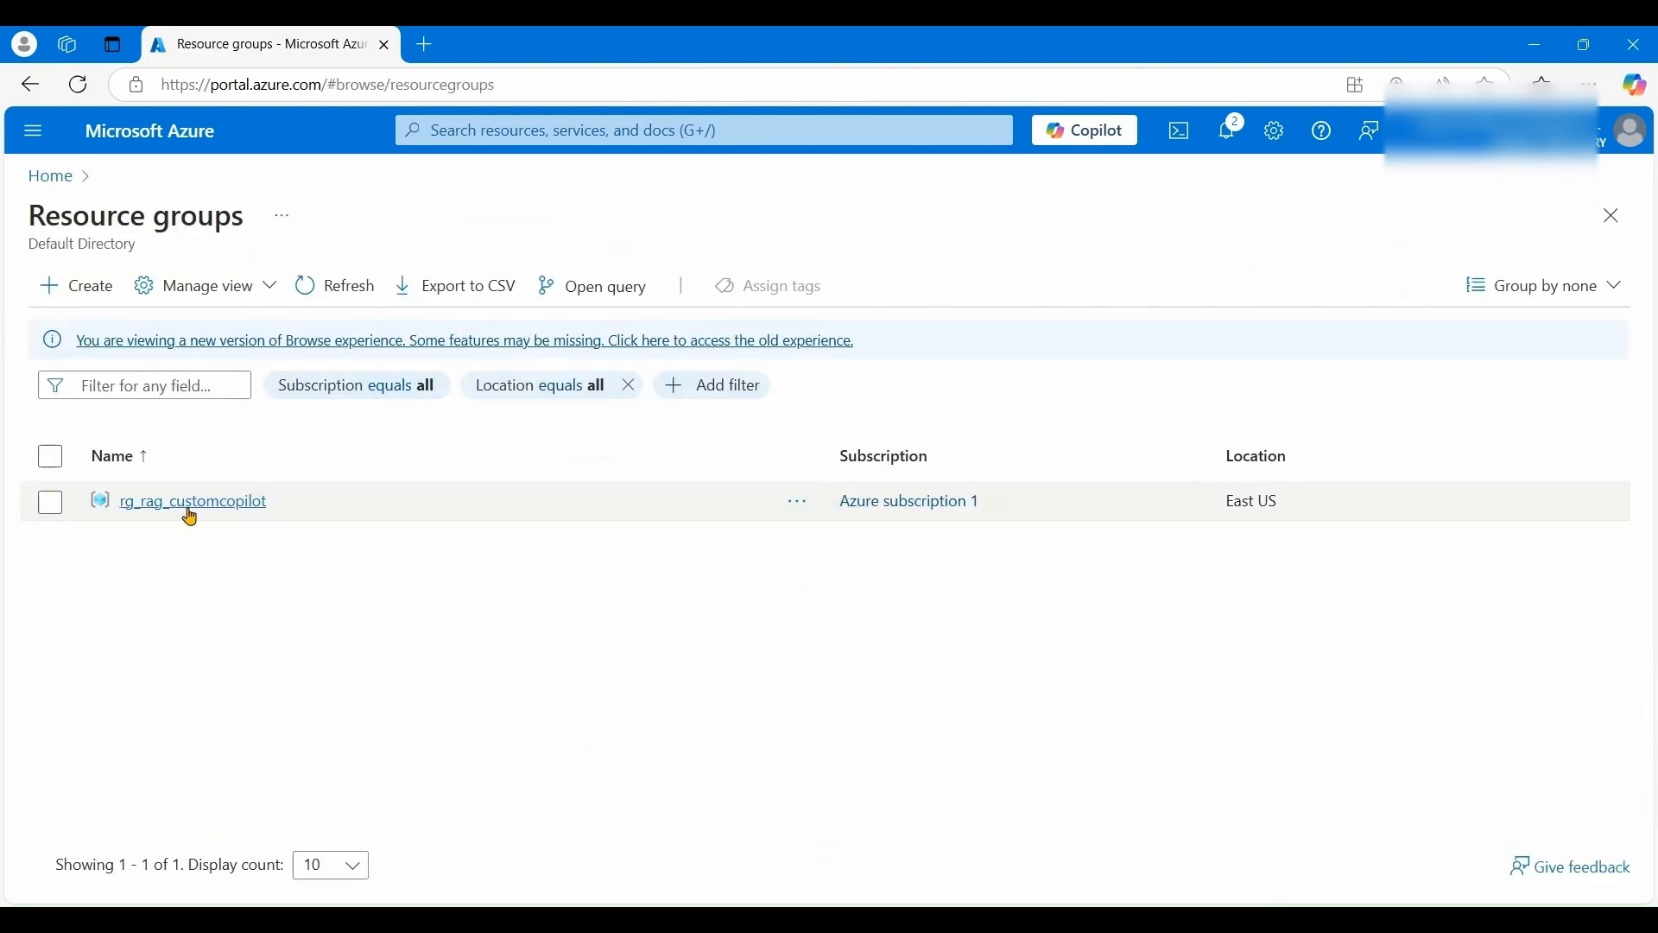
{"action": "left_click", "coordinate": [190, 502]}
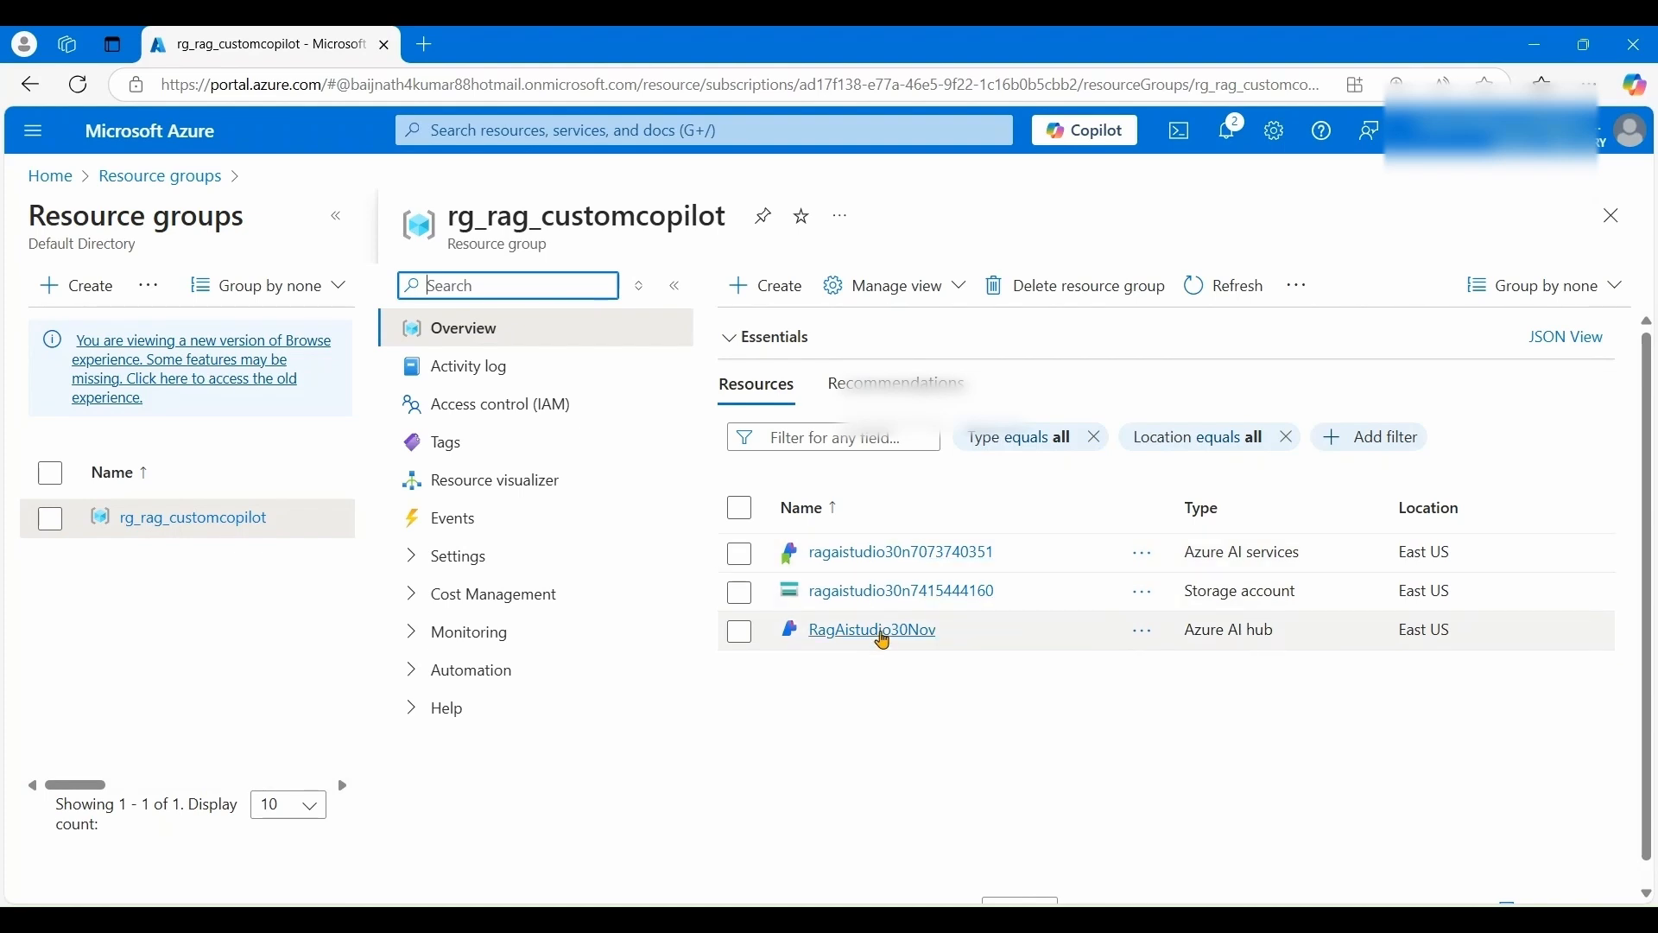
- Launch Azure AI Studio from the RagAistudio30Nov hub and cancel the project-naming prompt
{"action": "left_click", "coordinate": [883, 640]}
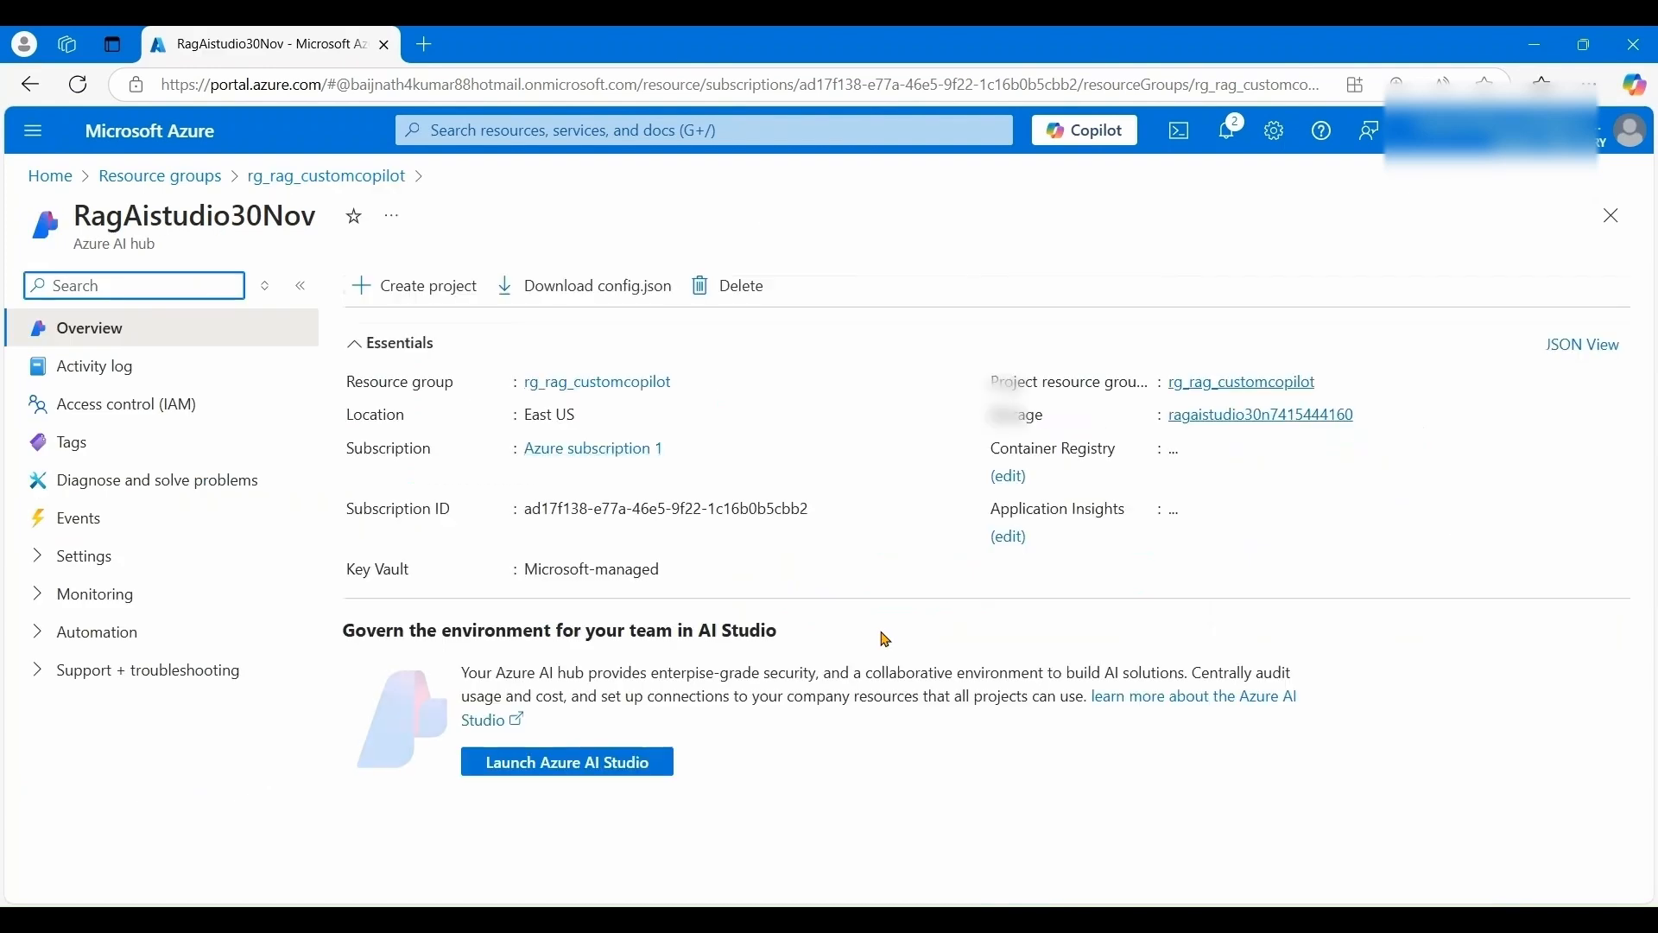
{"action": "left_click", "coordinate": [588, 764]}
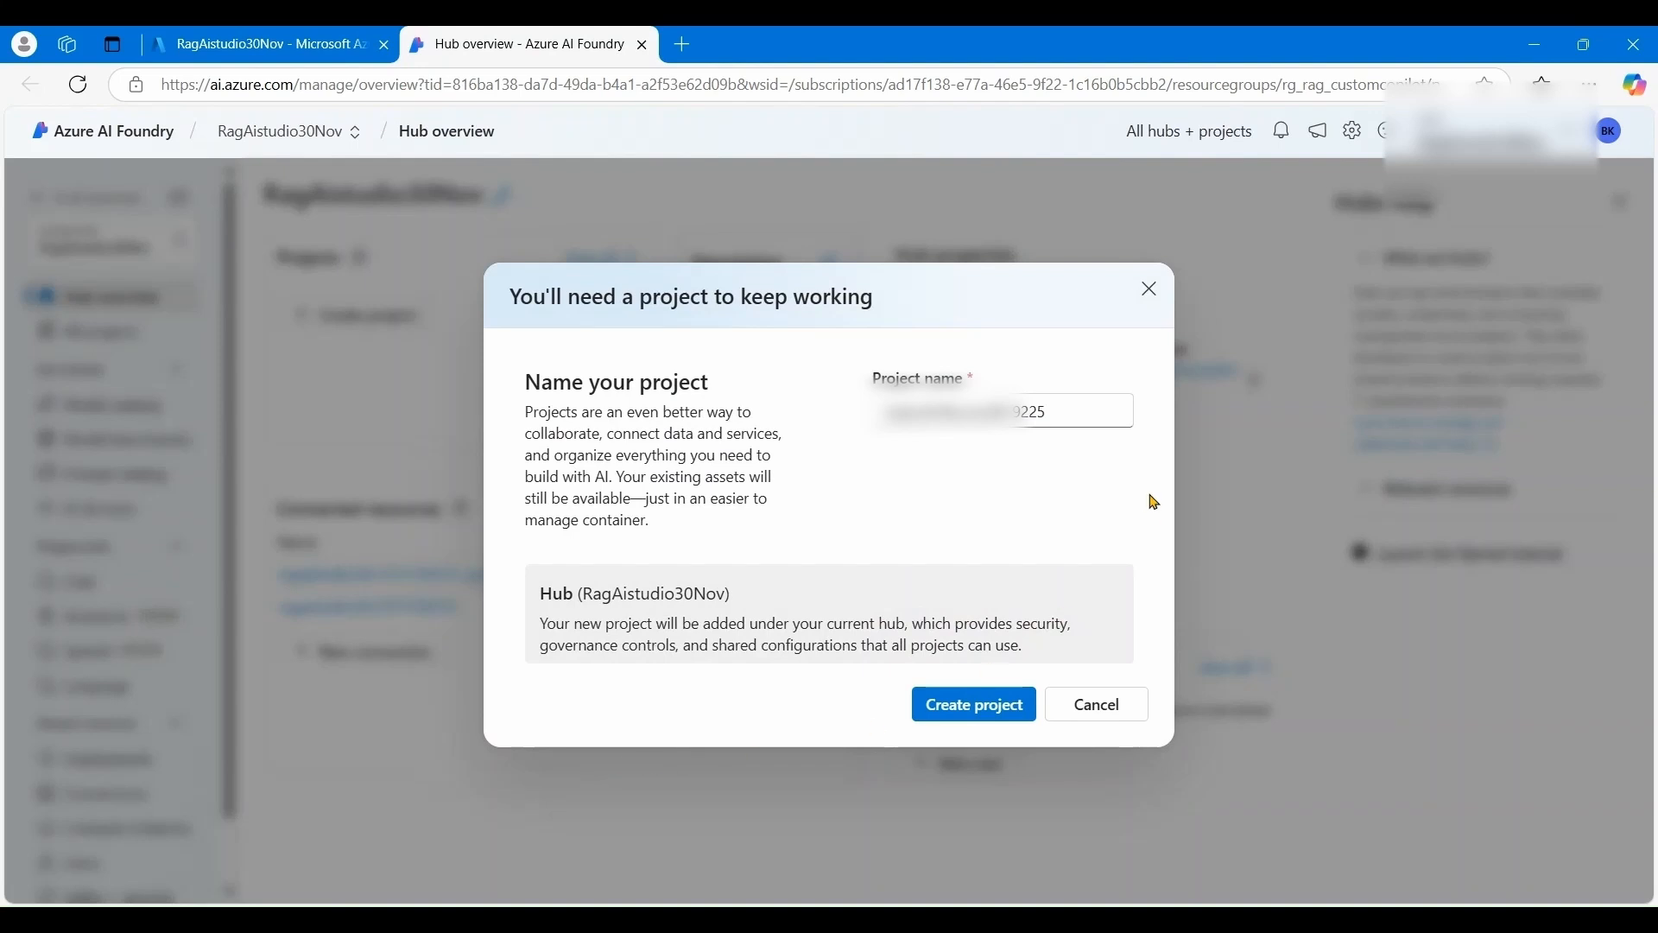
{"action": "left_click", "coordinate": [1118, 713]}
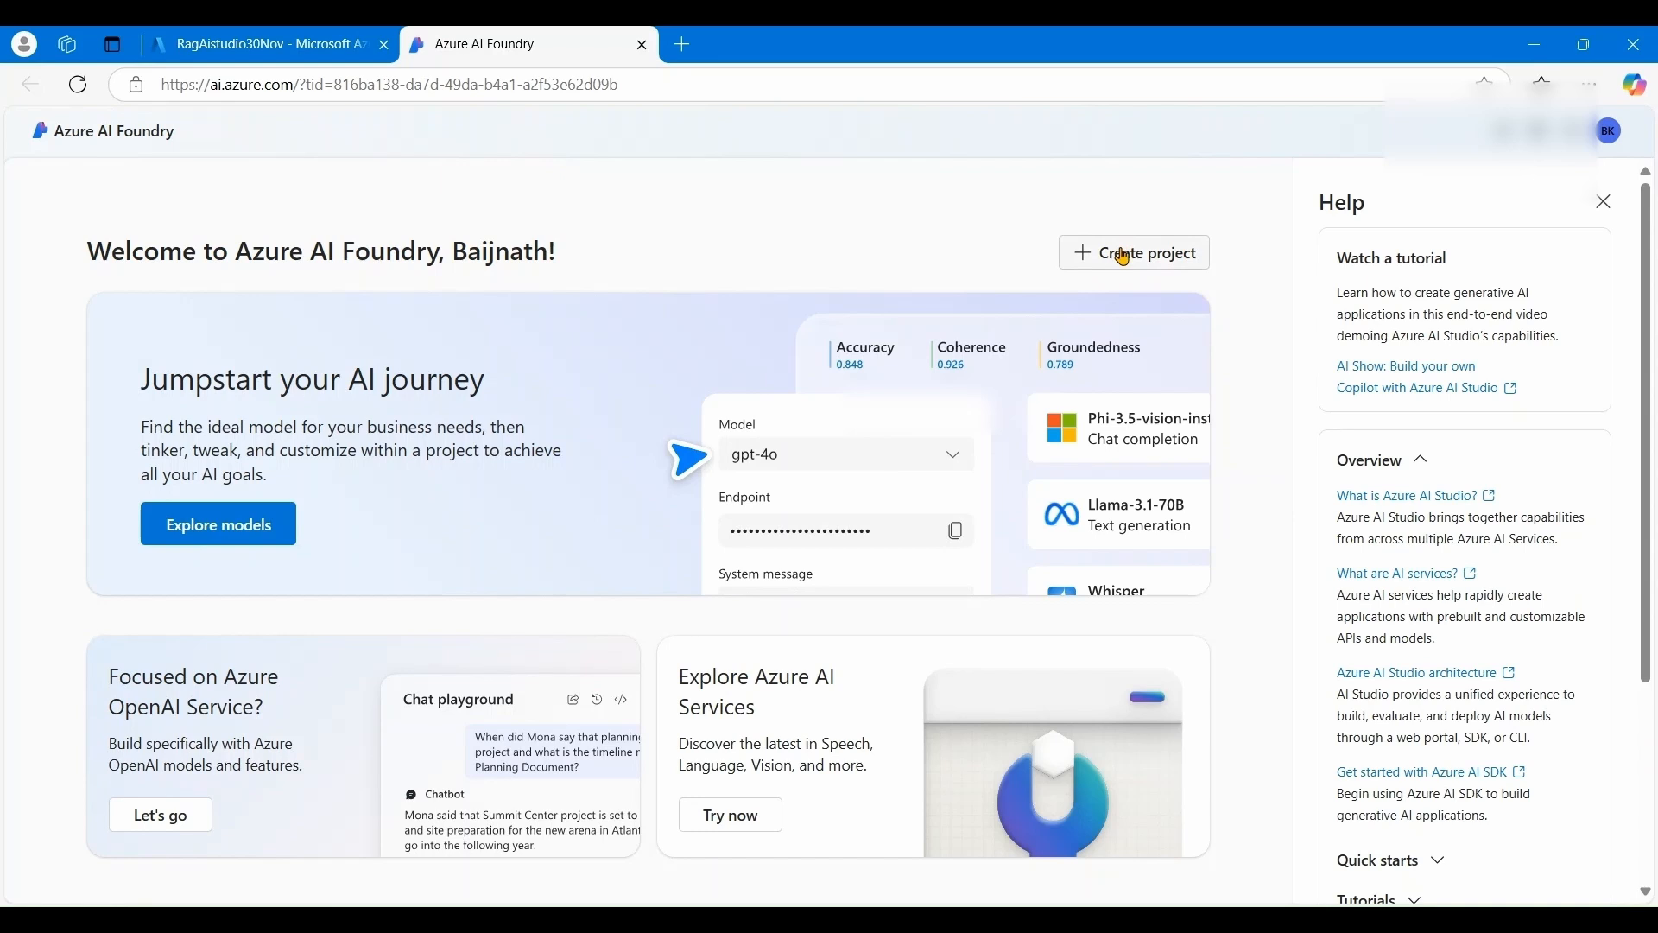
- Create project 'ragproject' assigned to the RagAistudio30Nov hub
{"action": "left_click", "coordinate": [1124, 257]}
{"action": "type", "text": "je"}
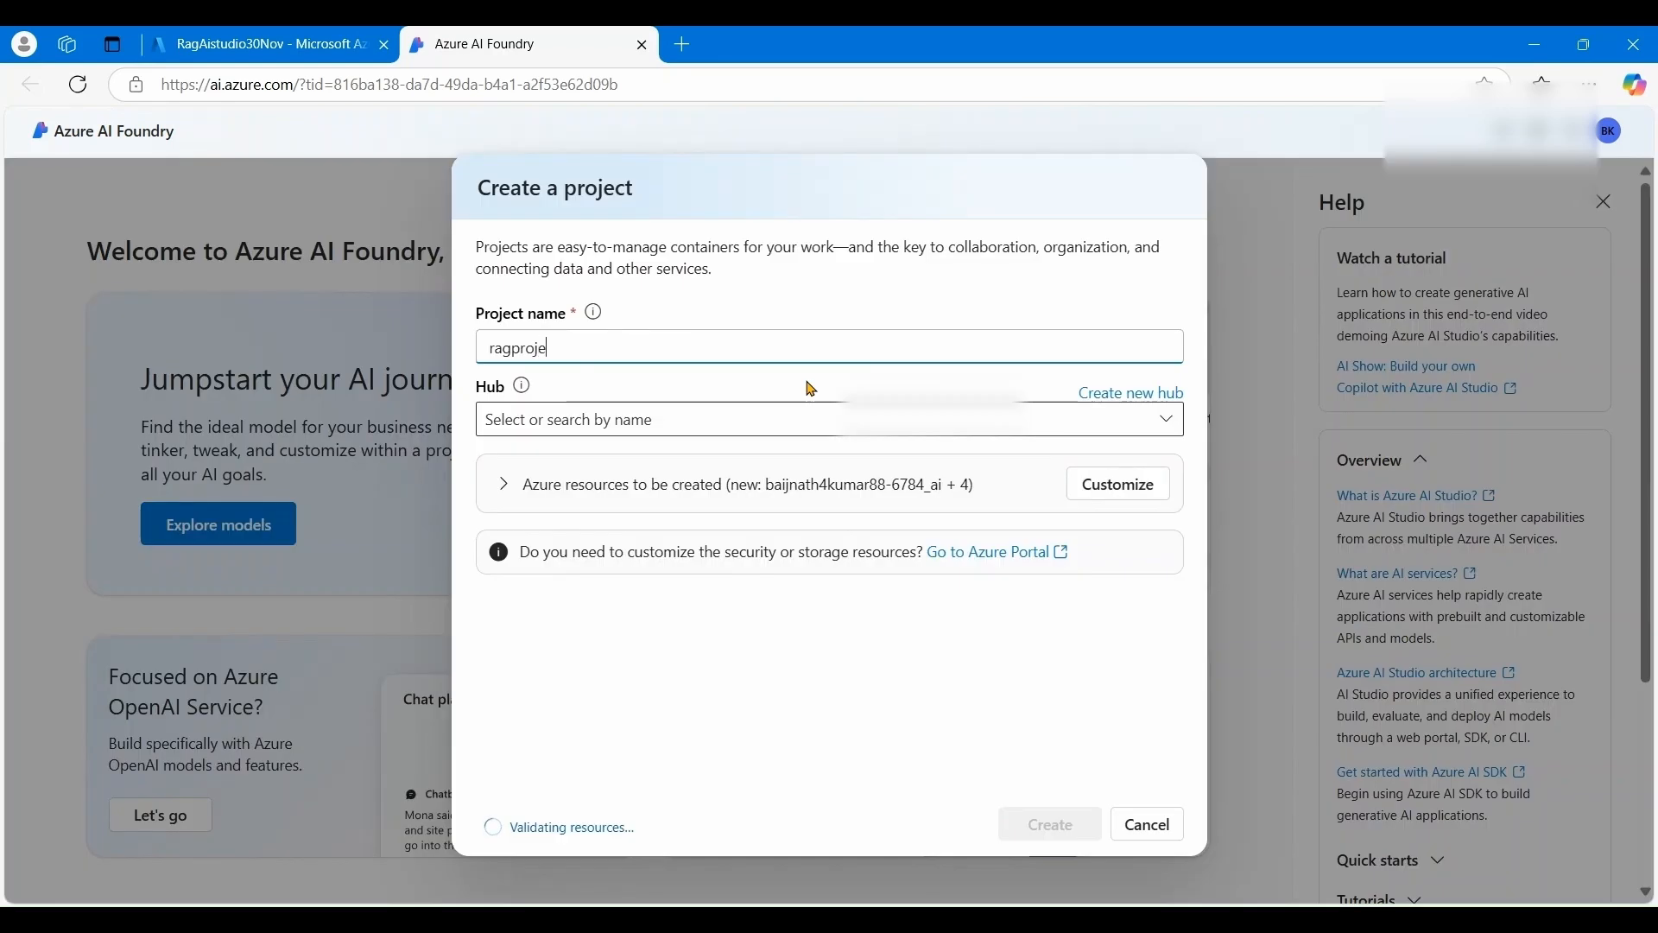
{"action": "type", "text": "ct"}
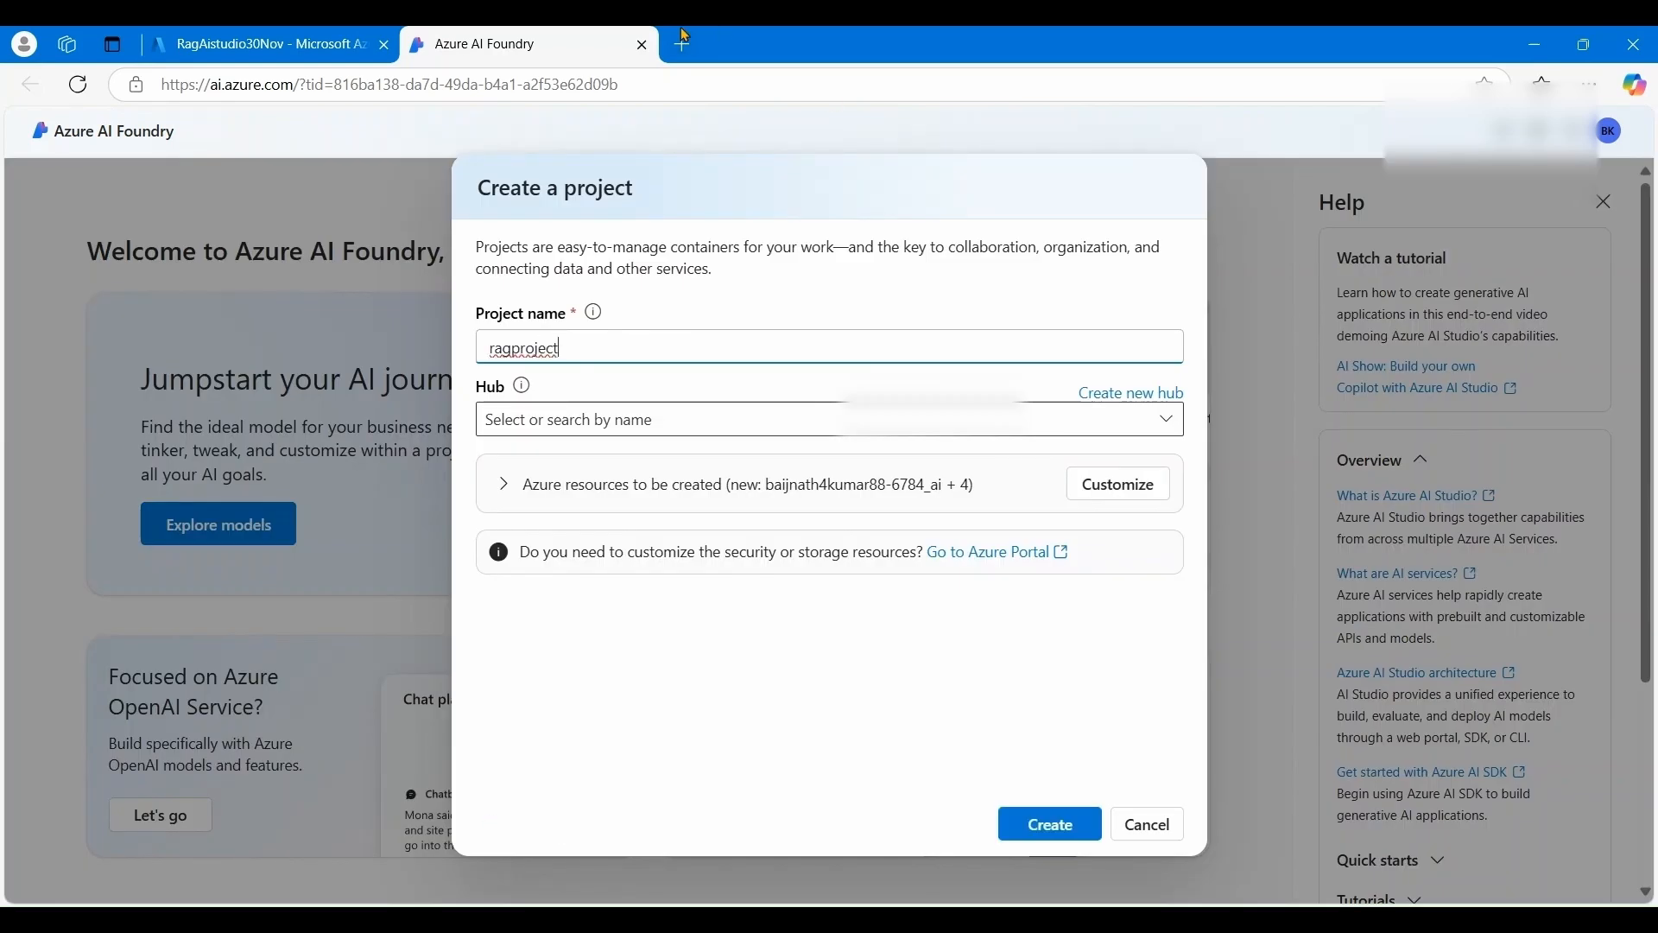
{"action": "left_click", "coordinate": [1168, 419]}
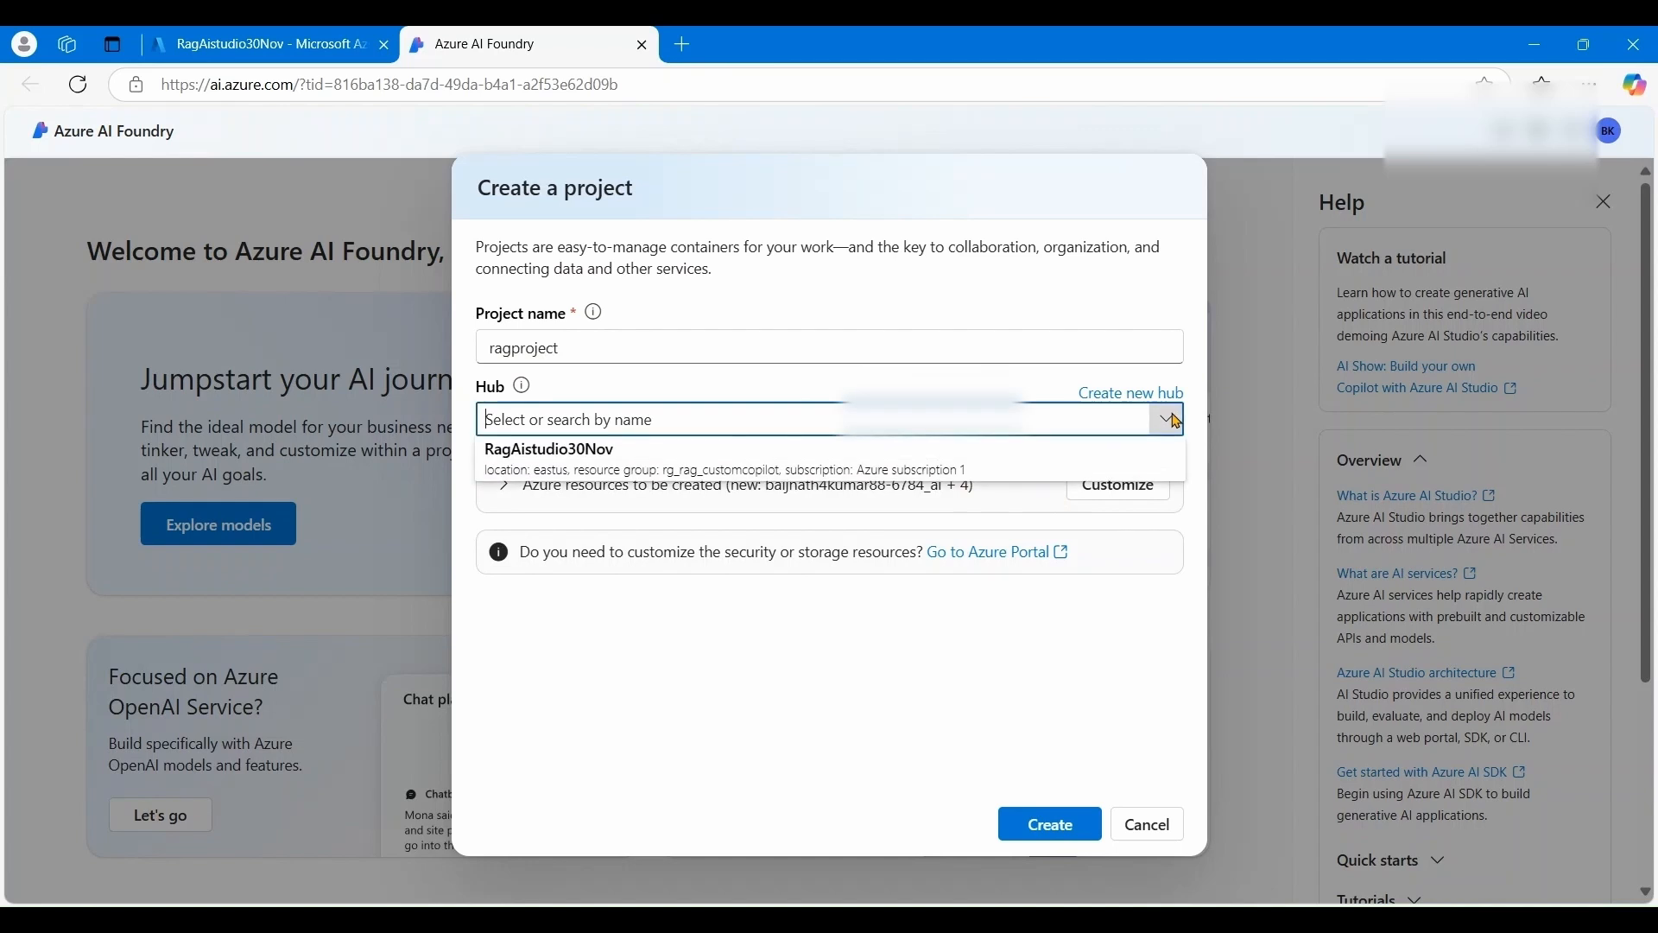
{"action": "left_click", "coordinate": [628, 457]}
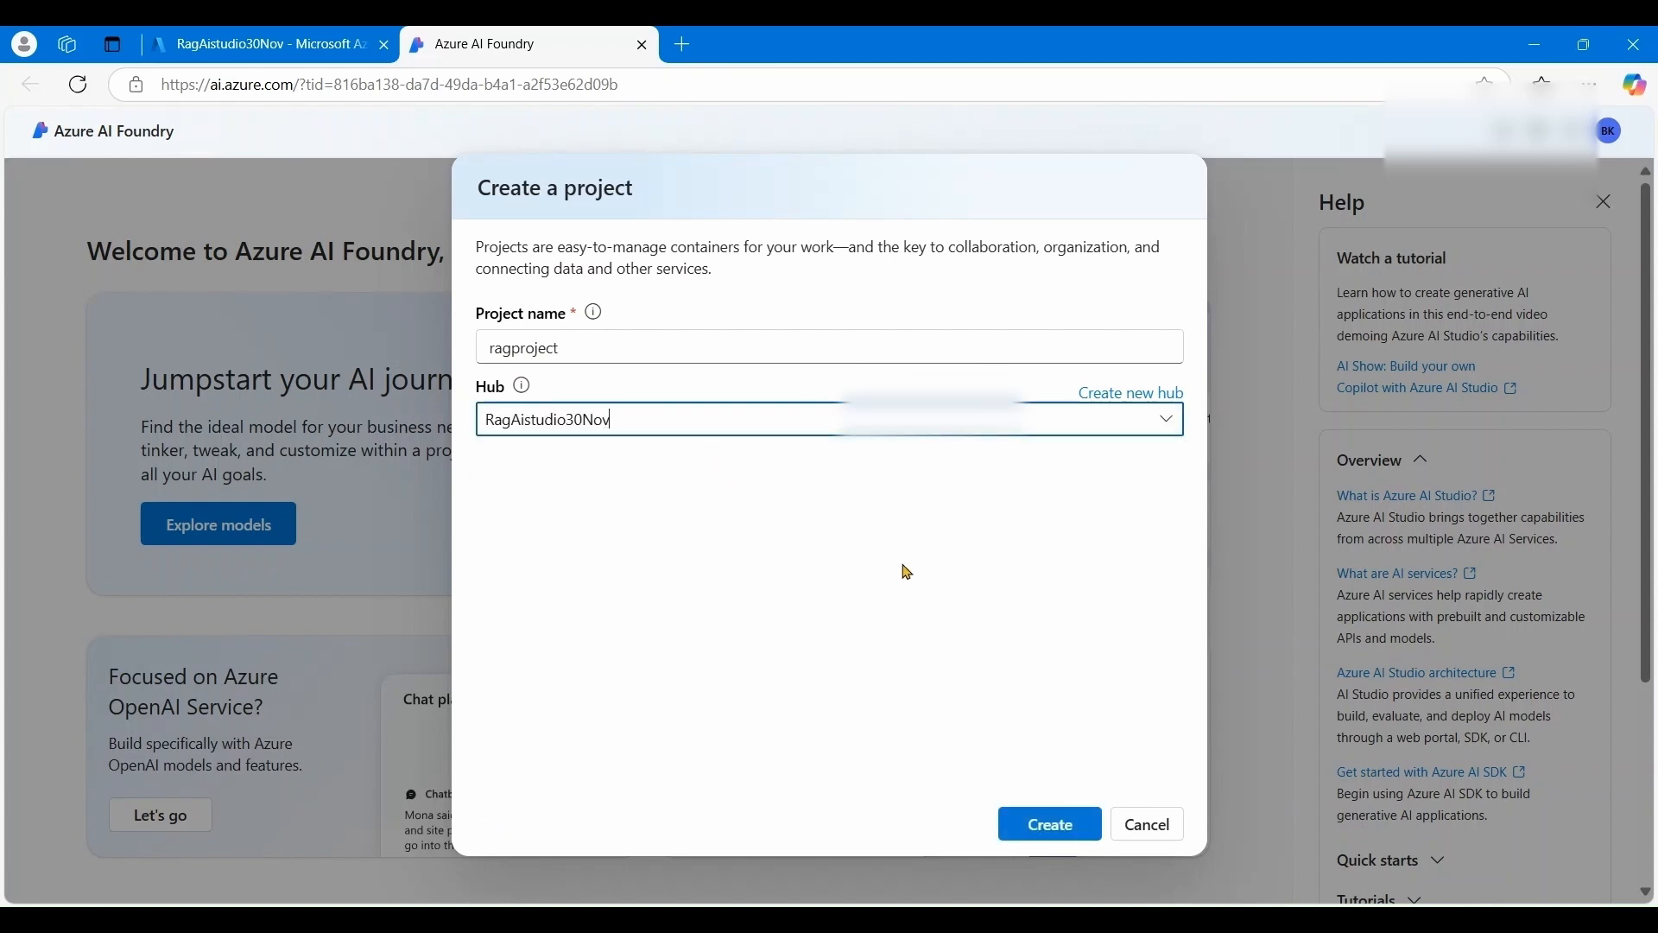
{"action": "left_click", "coordinate": [1045, 830]}
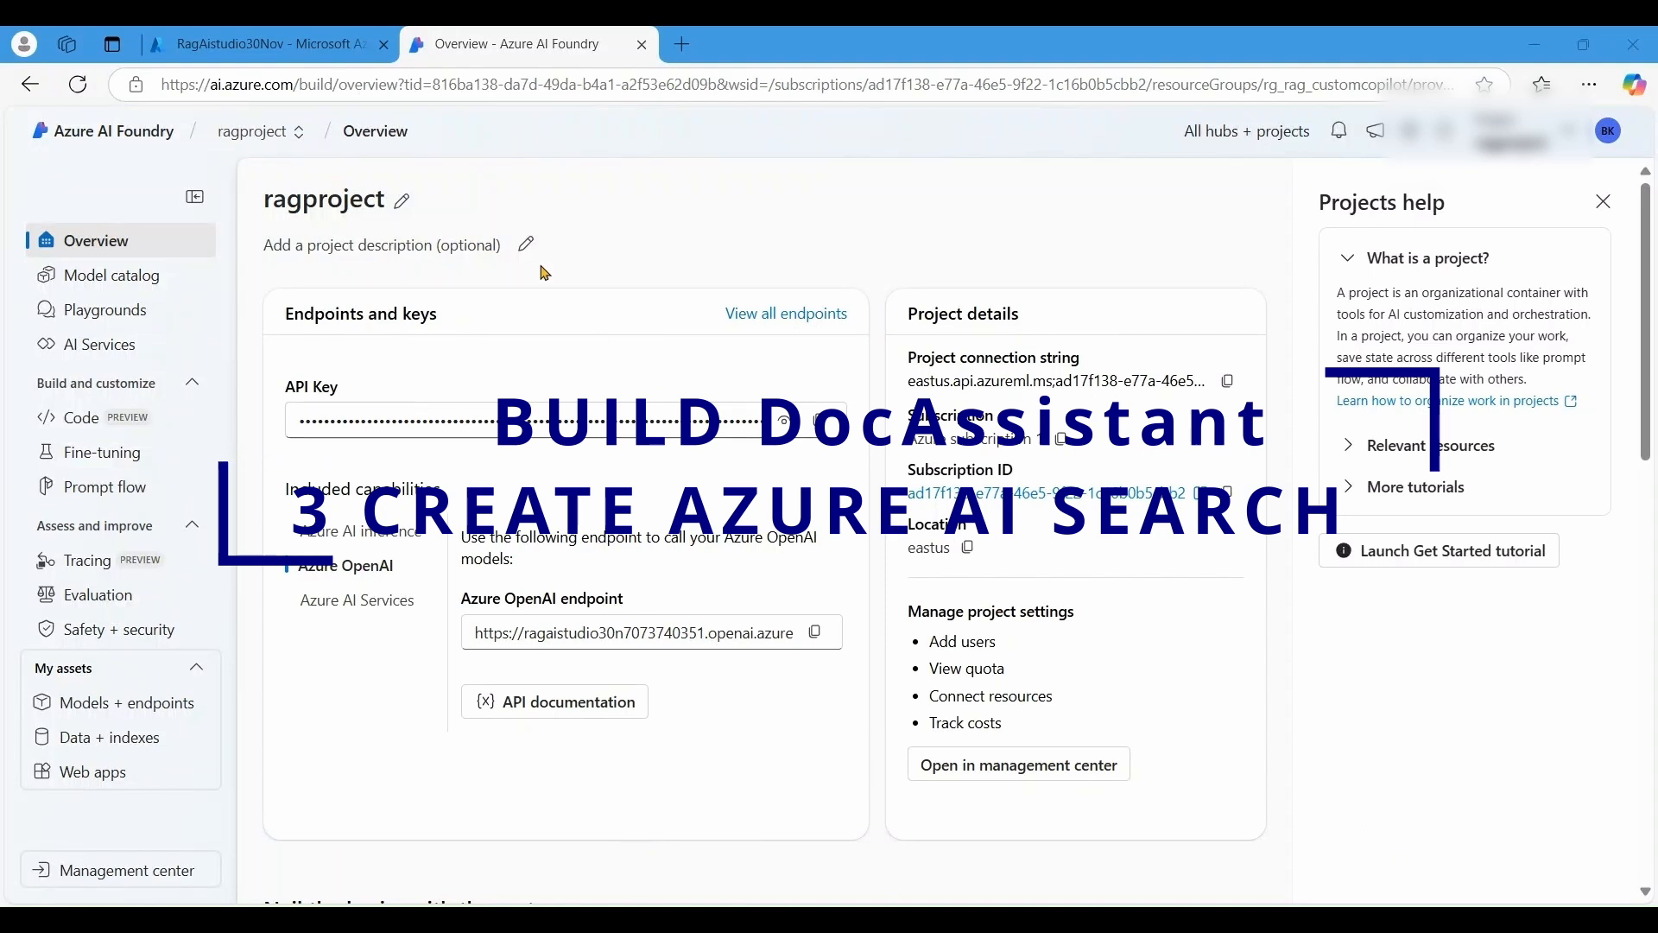
- Back in the portal, open rg_rag_customcopilot, confirm ragproject is listed, and start adding a resource
{"action": "left_click", "coordinate": [290, 57]}
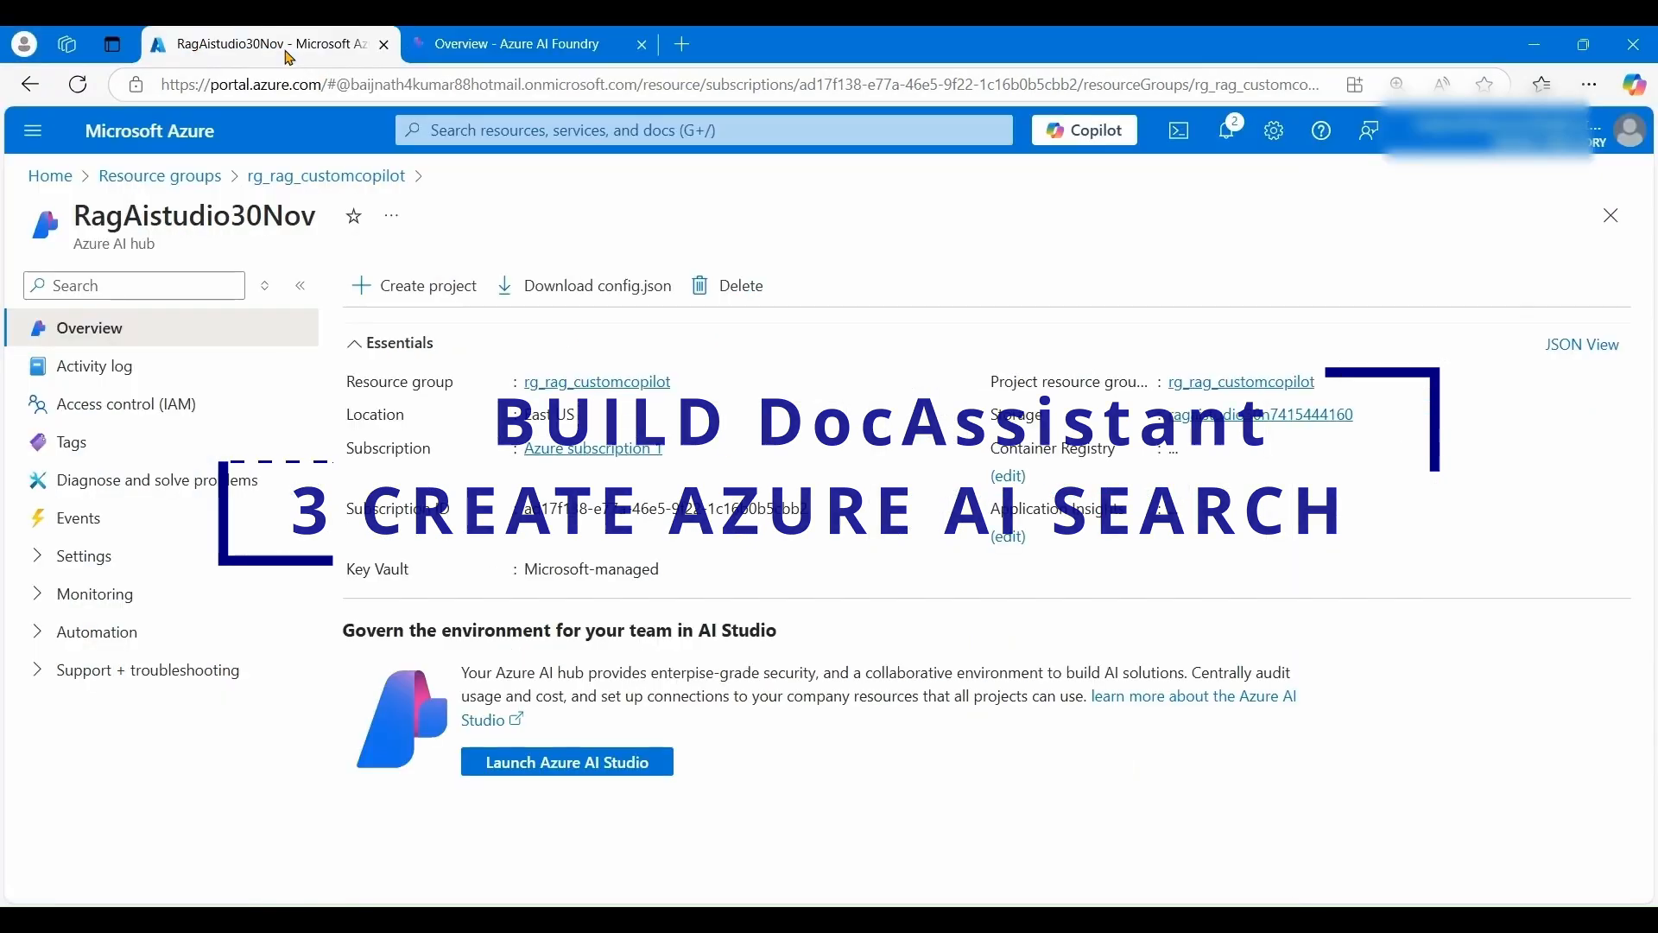
{"action": "left_click", "coordinate": [119, 178]}
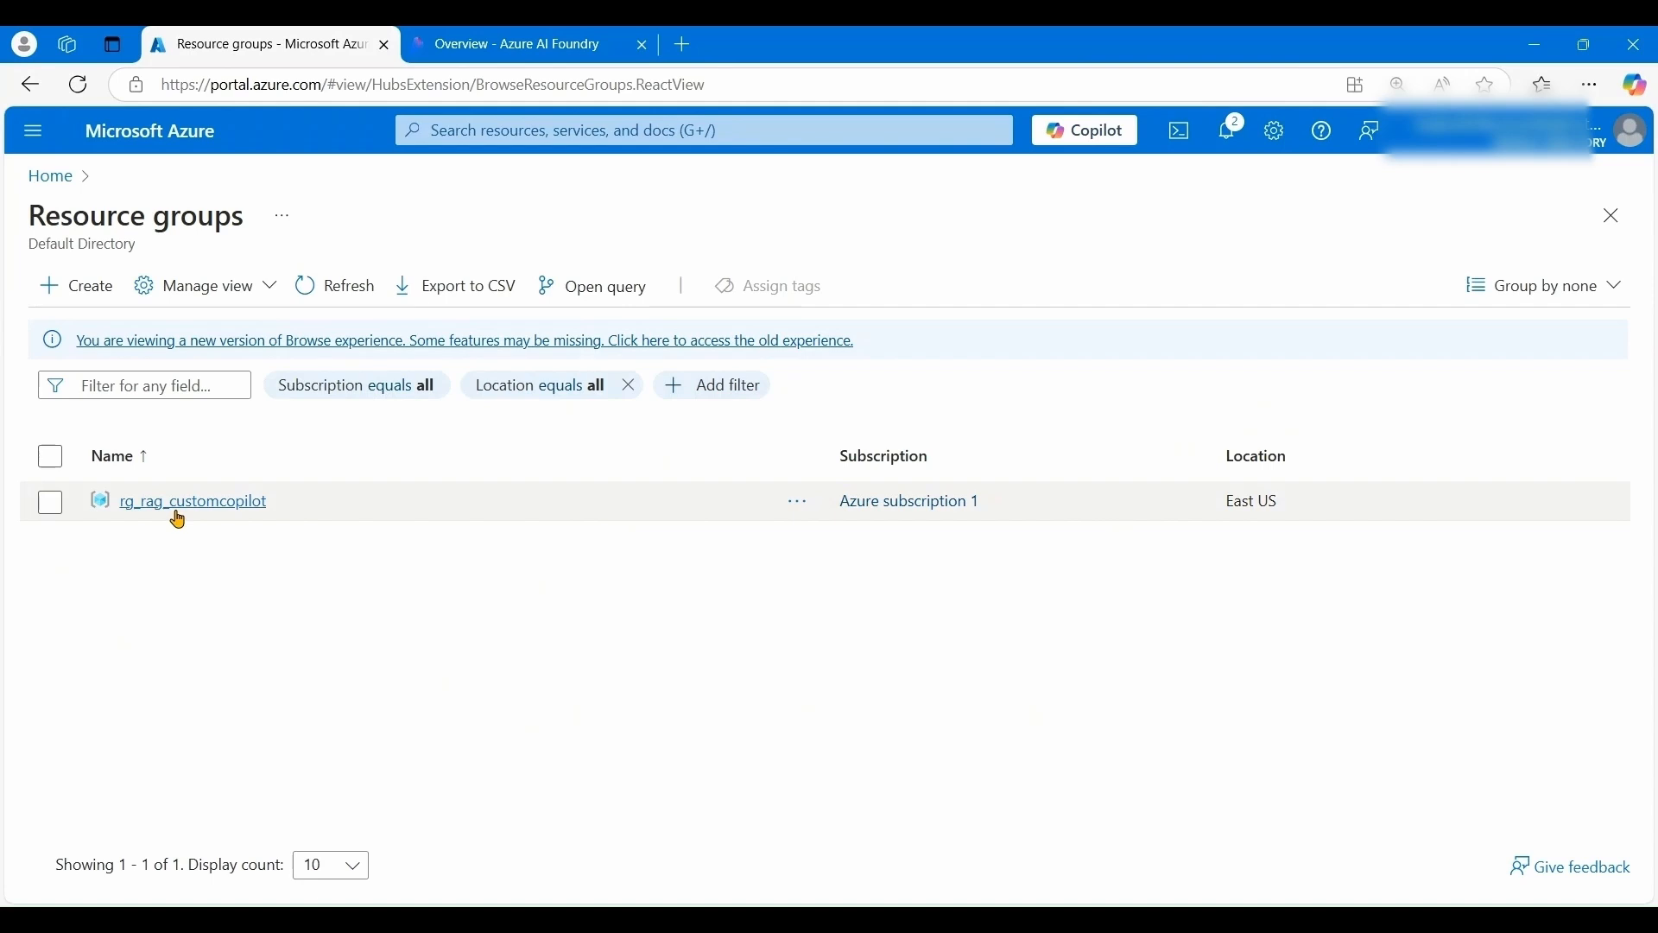
{"action": "left_click", "coordinate": [177, 510]}
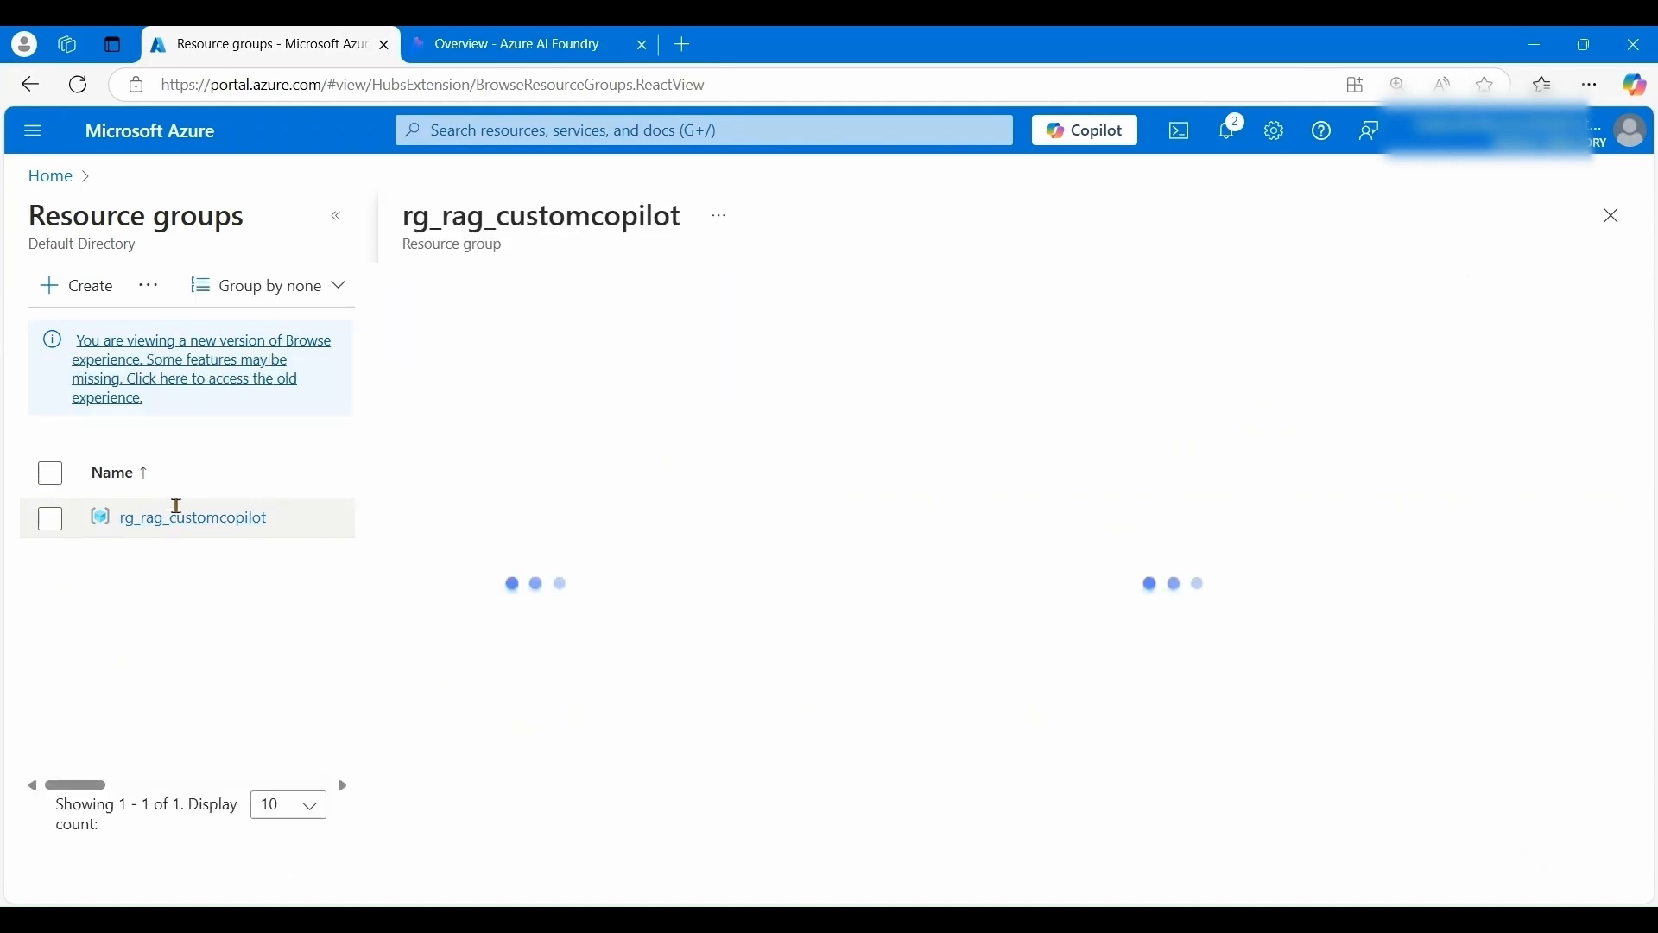
{"action": "left_click", "coordinate": [337, 216]}
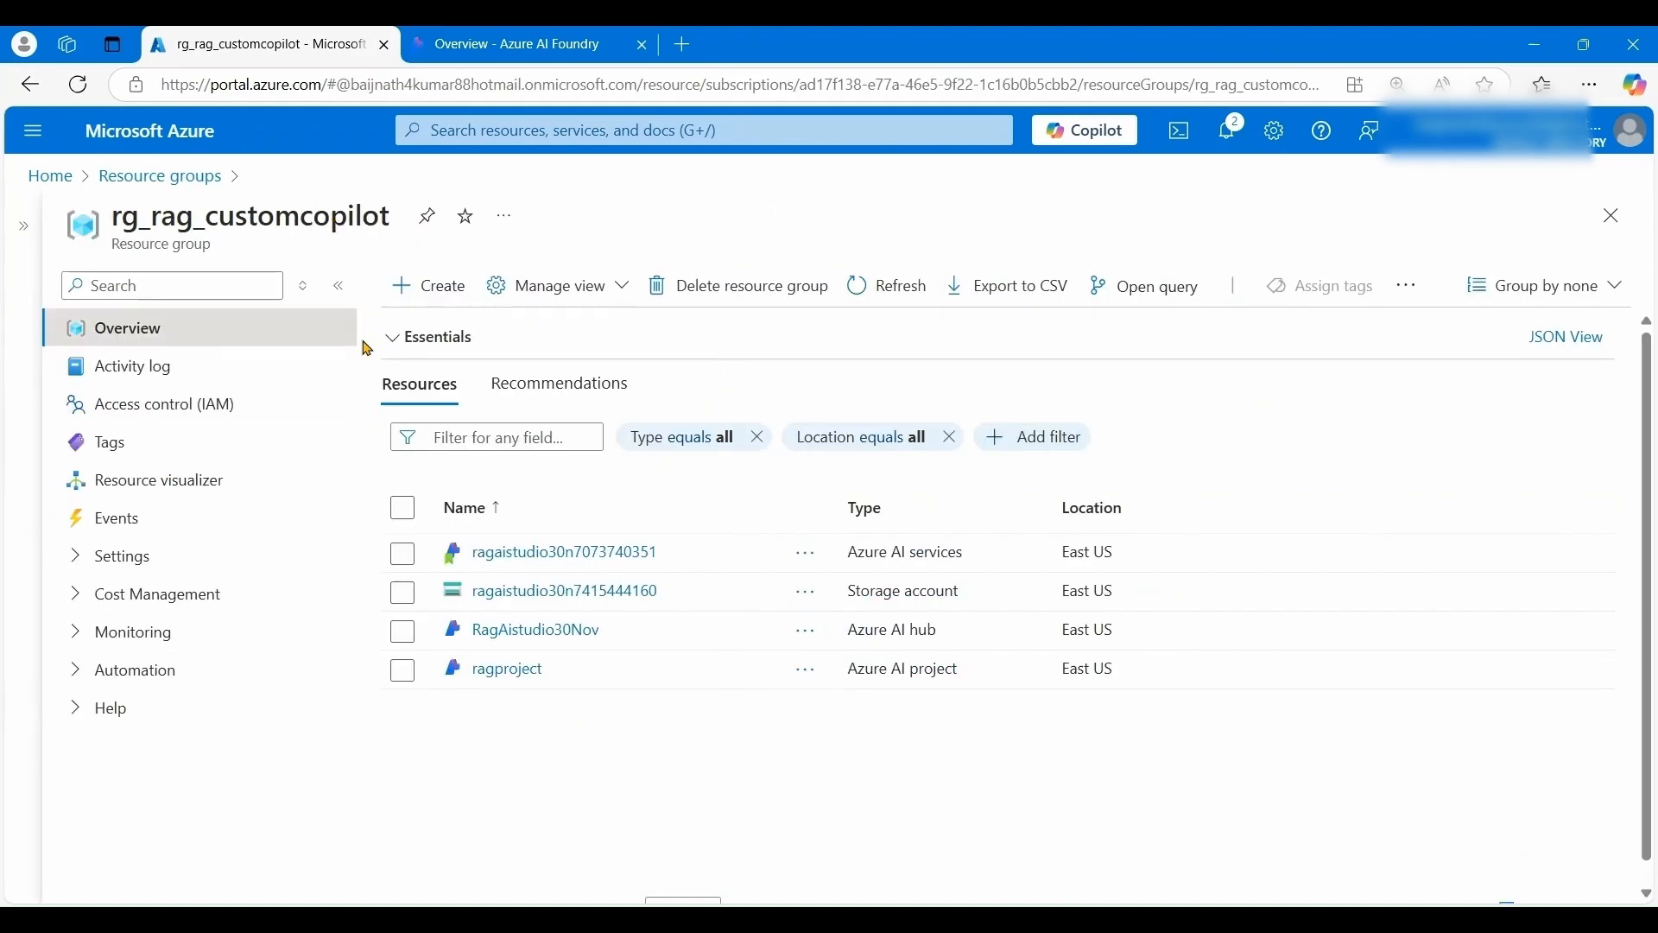
{"action": "left_click", "coordinate": [430, 289]}
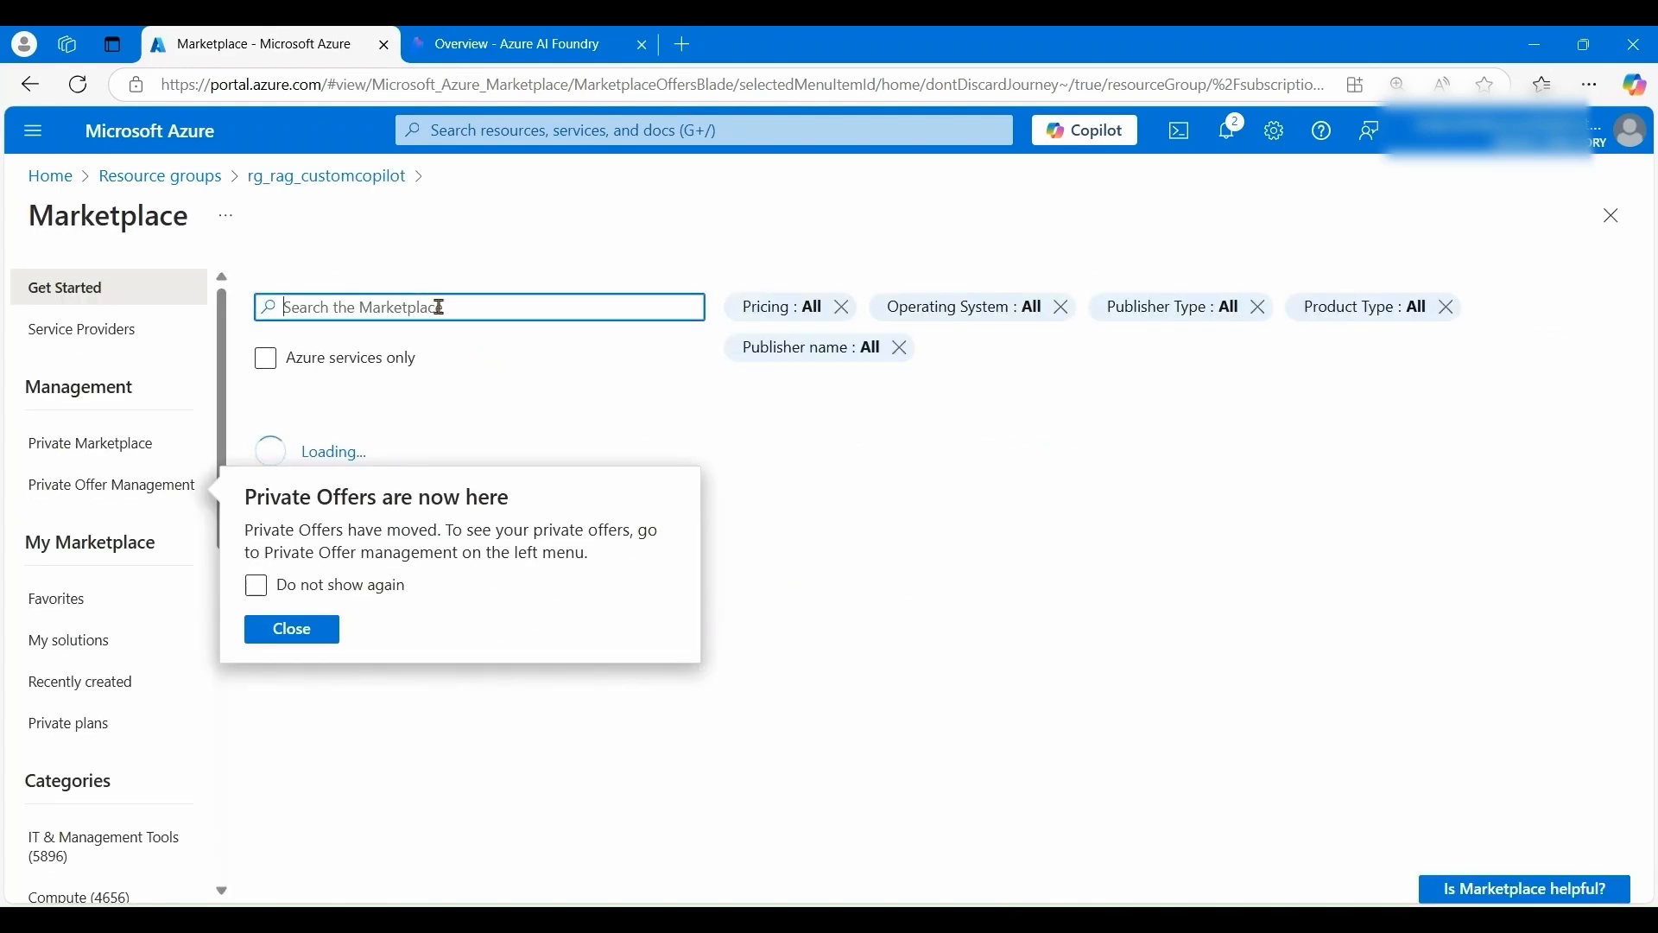
- Search the Marketplace for 'azure ai search' and start creating an Azure AI Search service
{"action": "left_click", "coordinate": [308, 636]}
{"action": "left_click", "coordinate": [371, 304]}
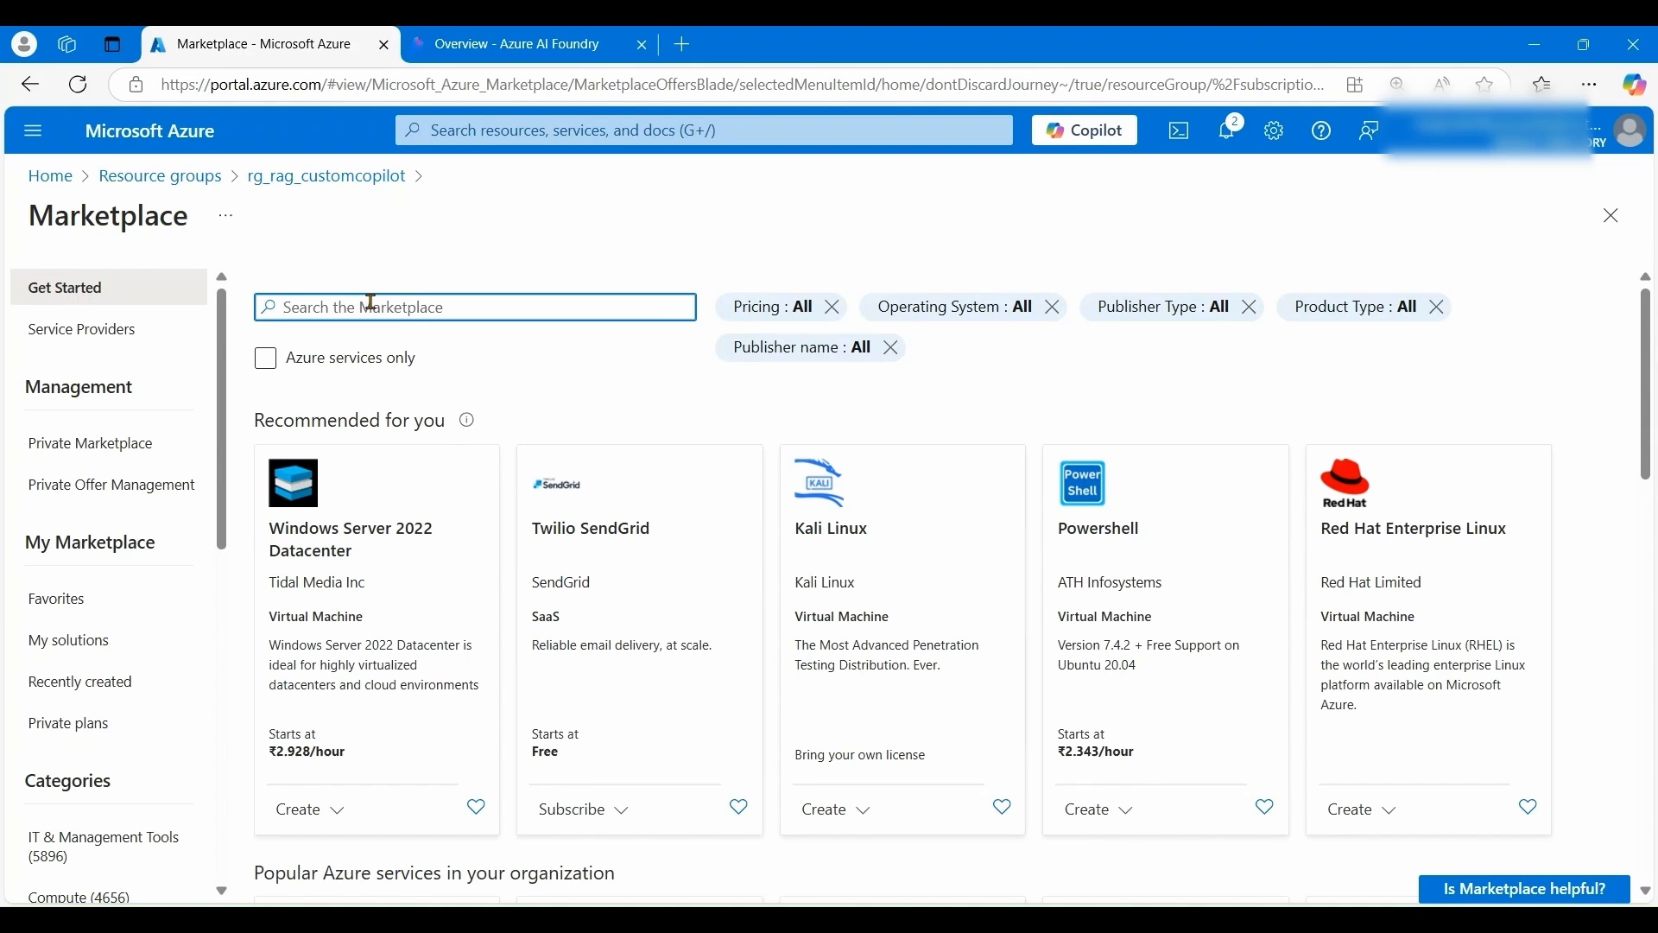
{"action": "type", "text": "azure "}
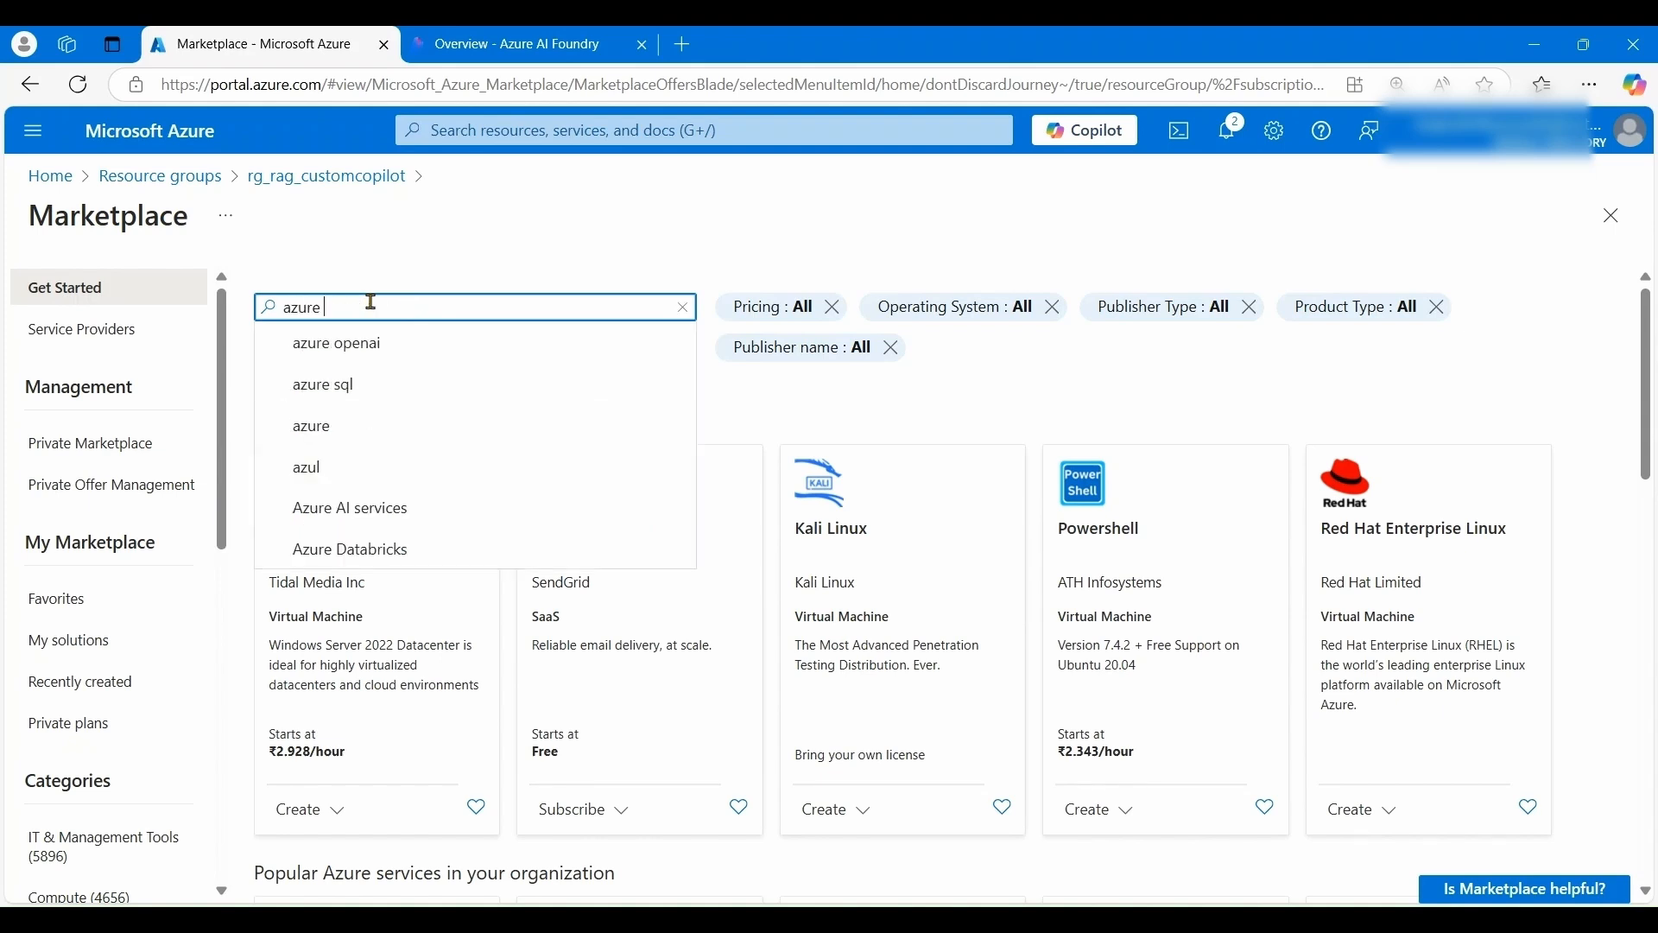
{"action": "type", "text": "ai search"}
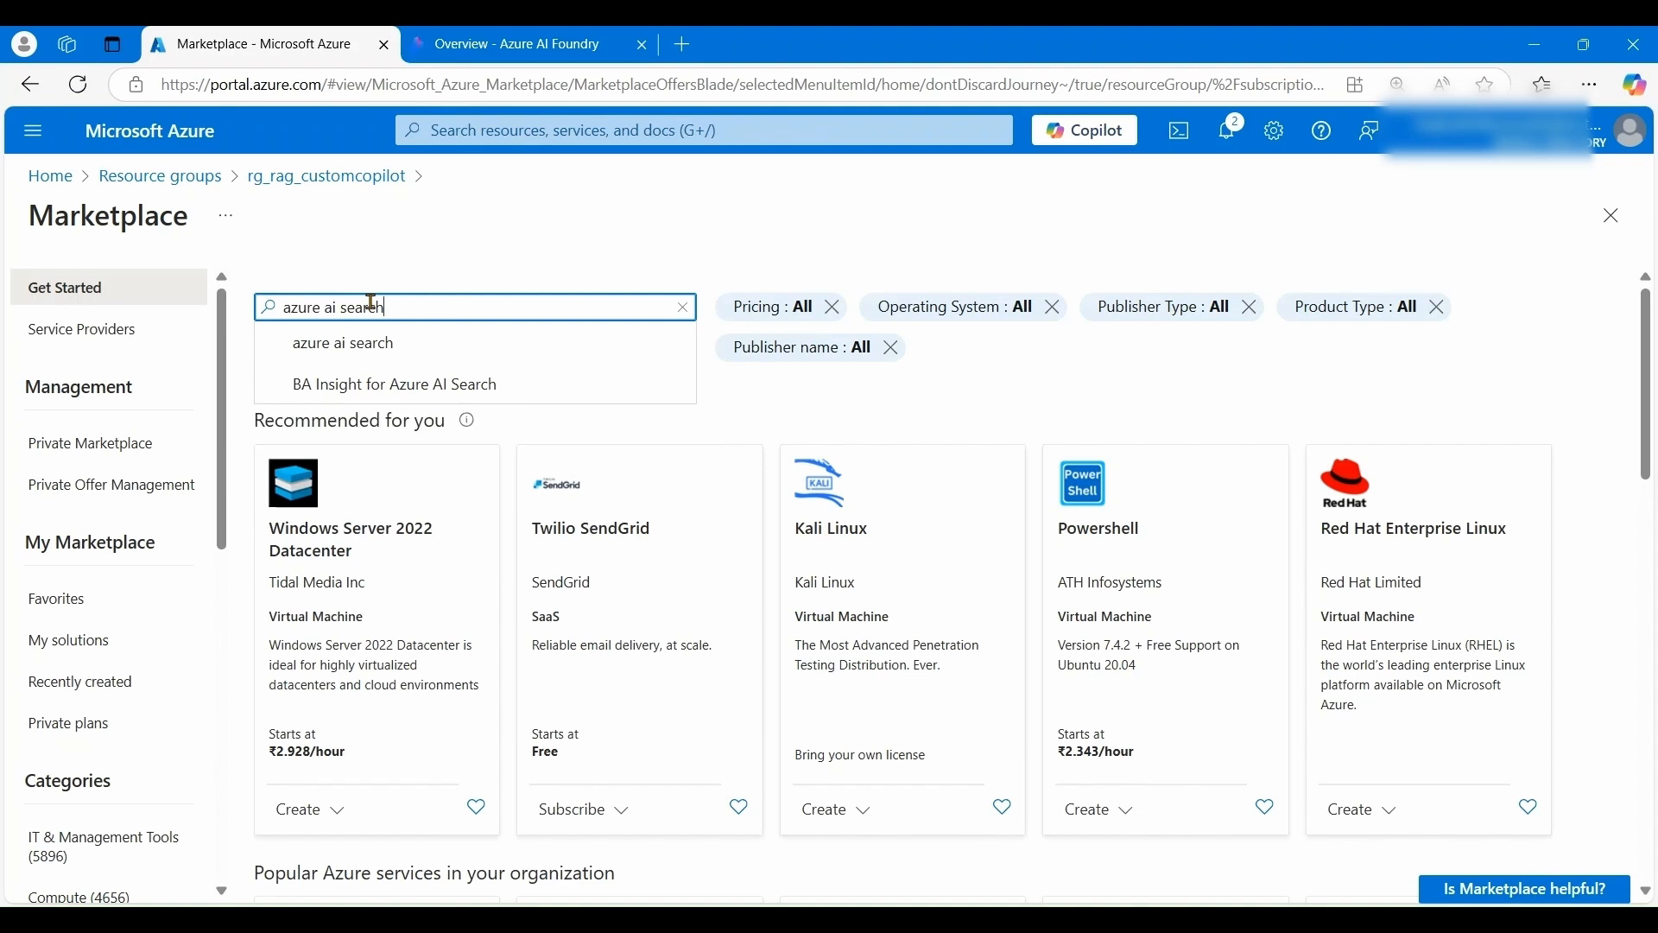
{"action": "left_click", "coordinate": [372, 343]}
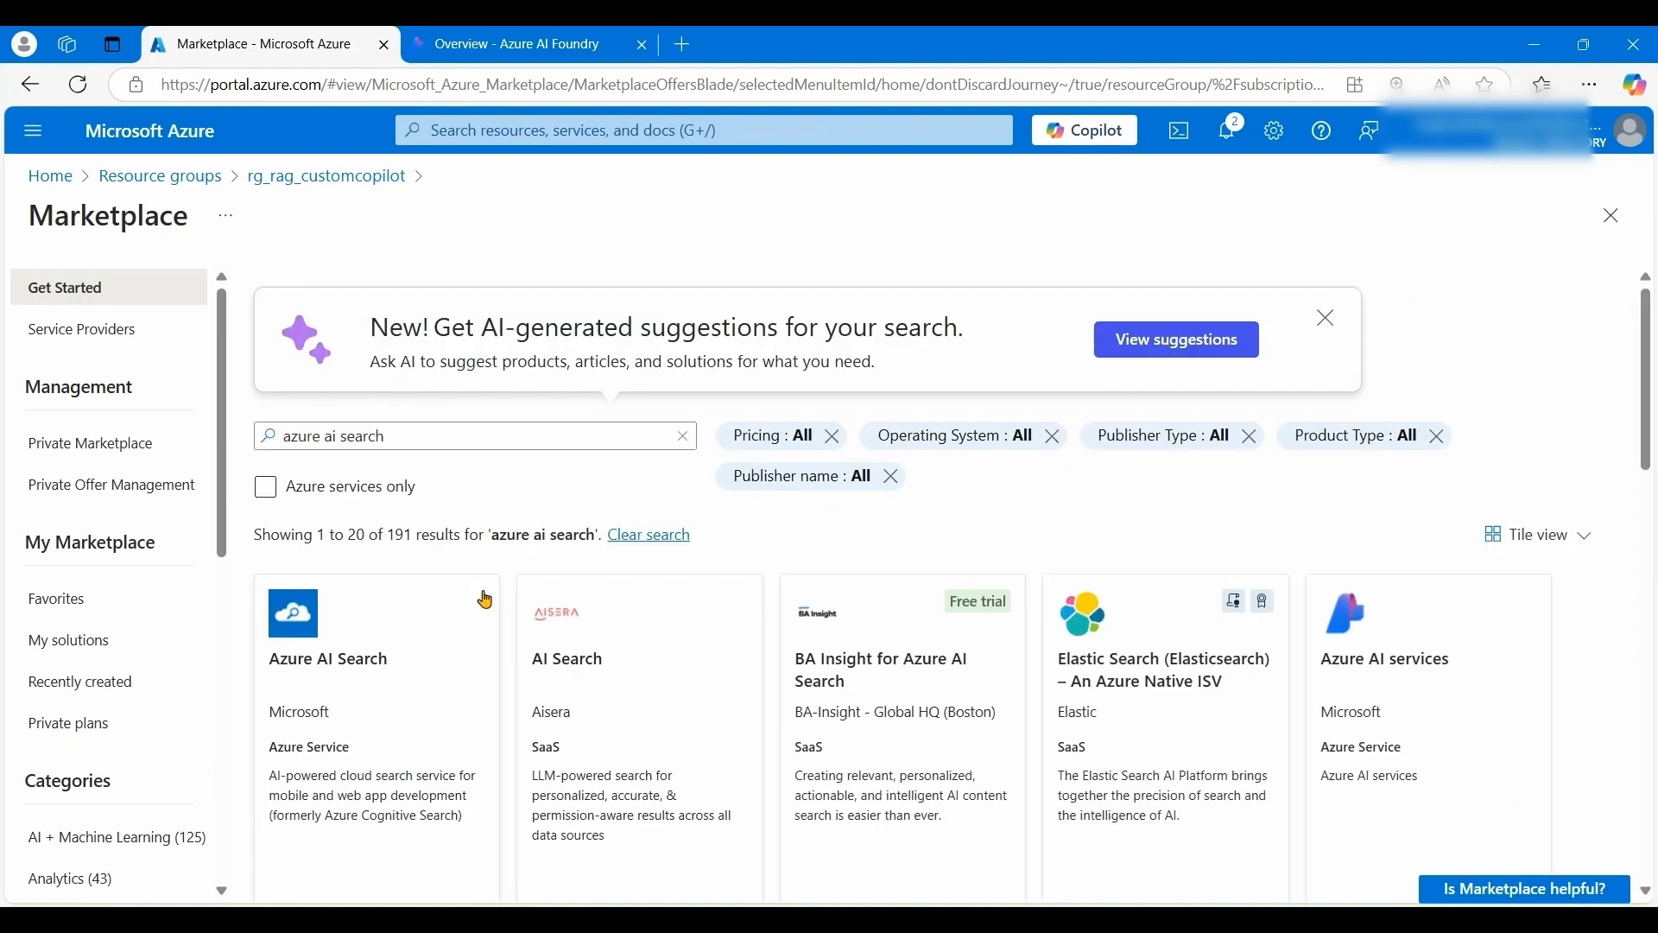
{"action": "left_click", "coordinate": [314, 648]}
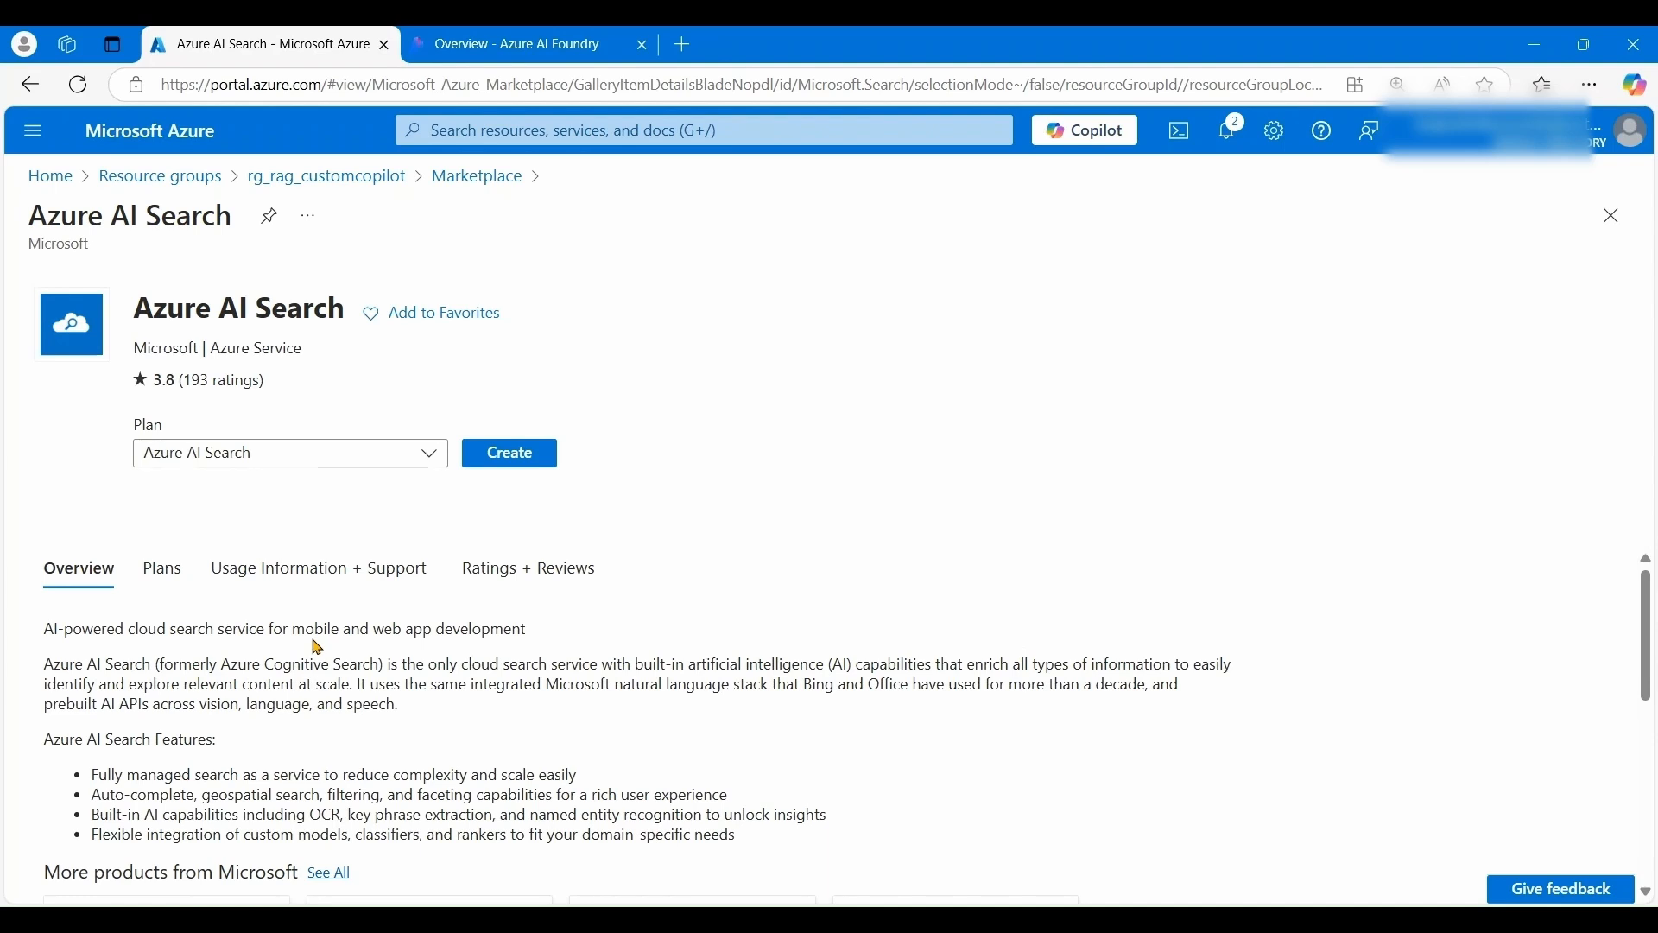
{"action": "left_click", "coordinate": [509, 454]}
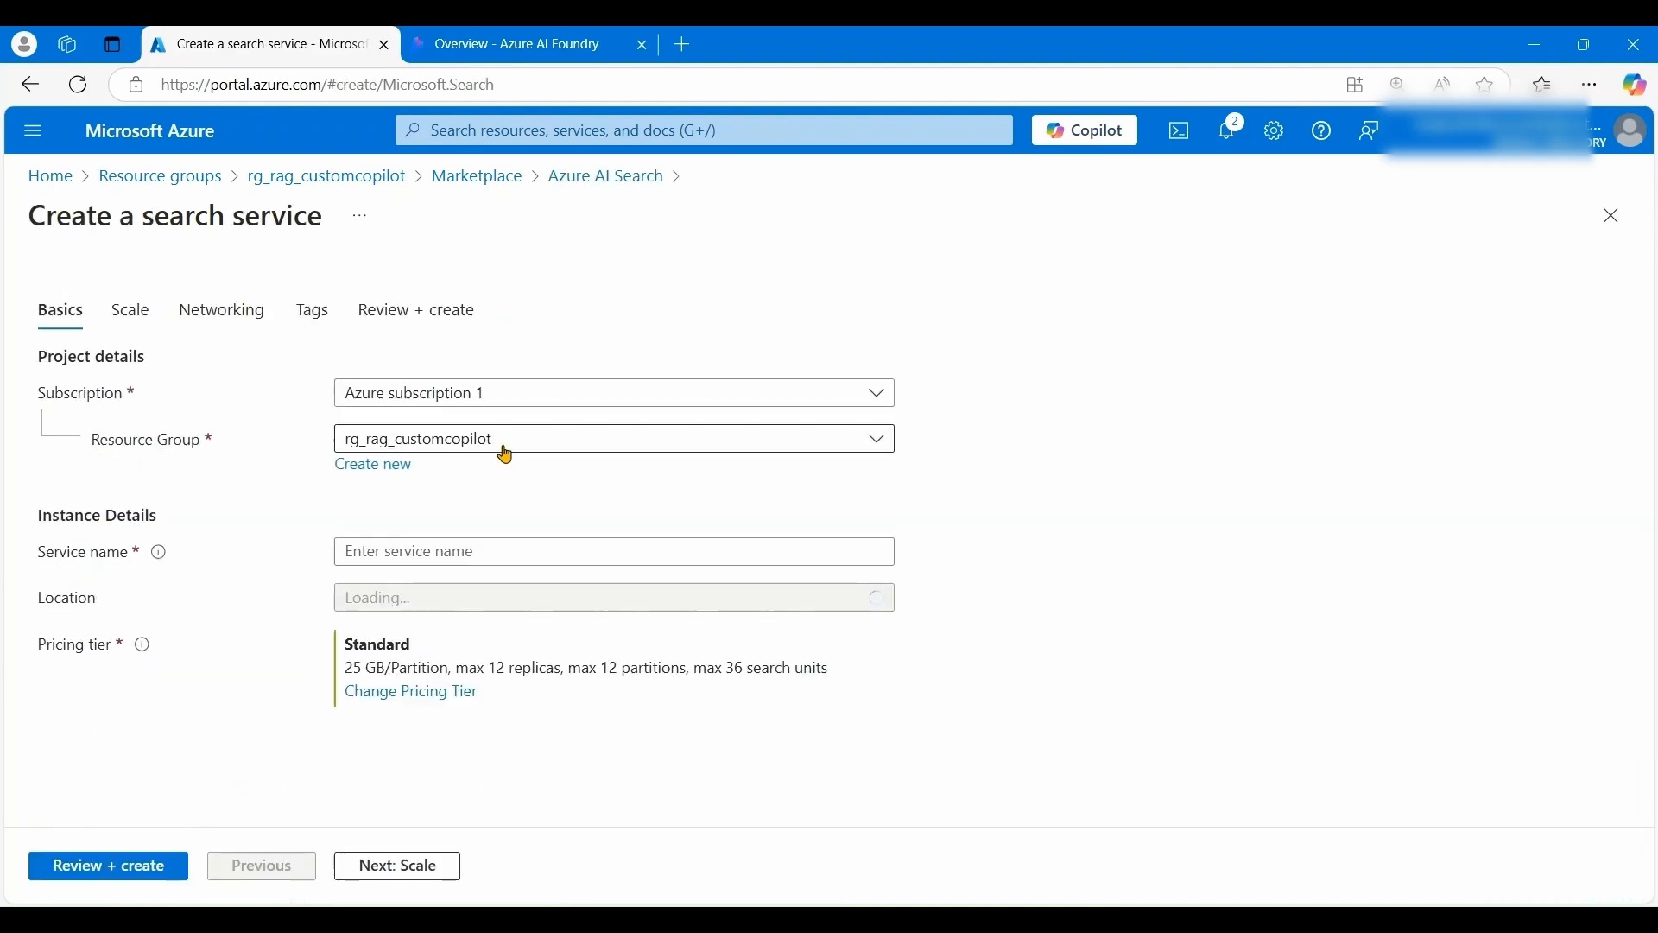
- Set service name travelaisearch12 and location East US, keeping the Standard pricing tier
{"action": "left_click", "coordinate": [445, 552]}
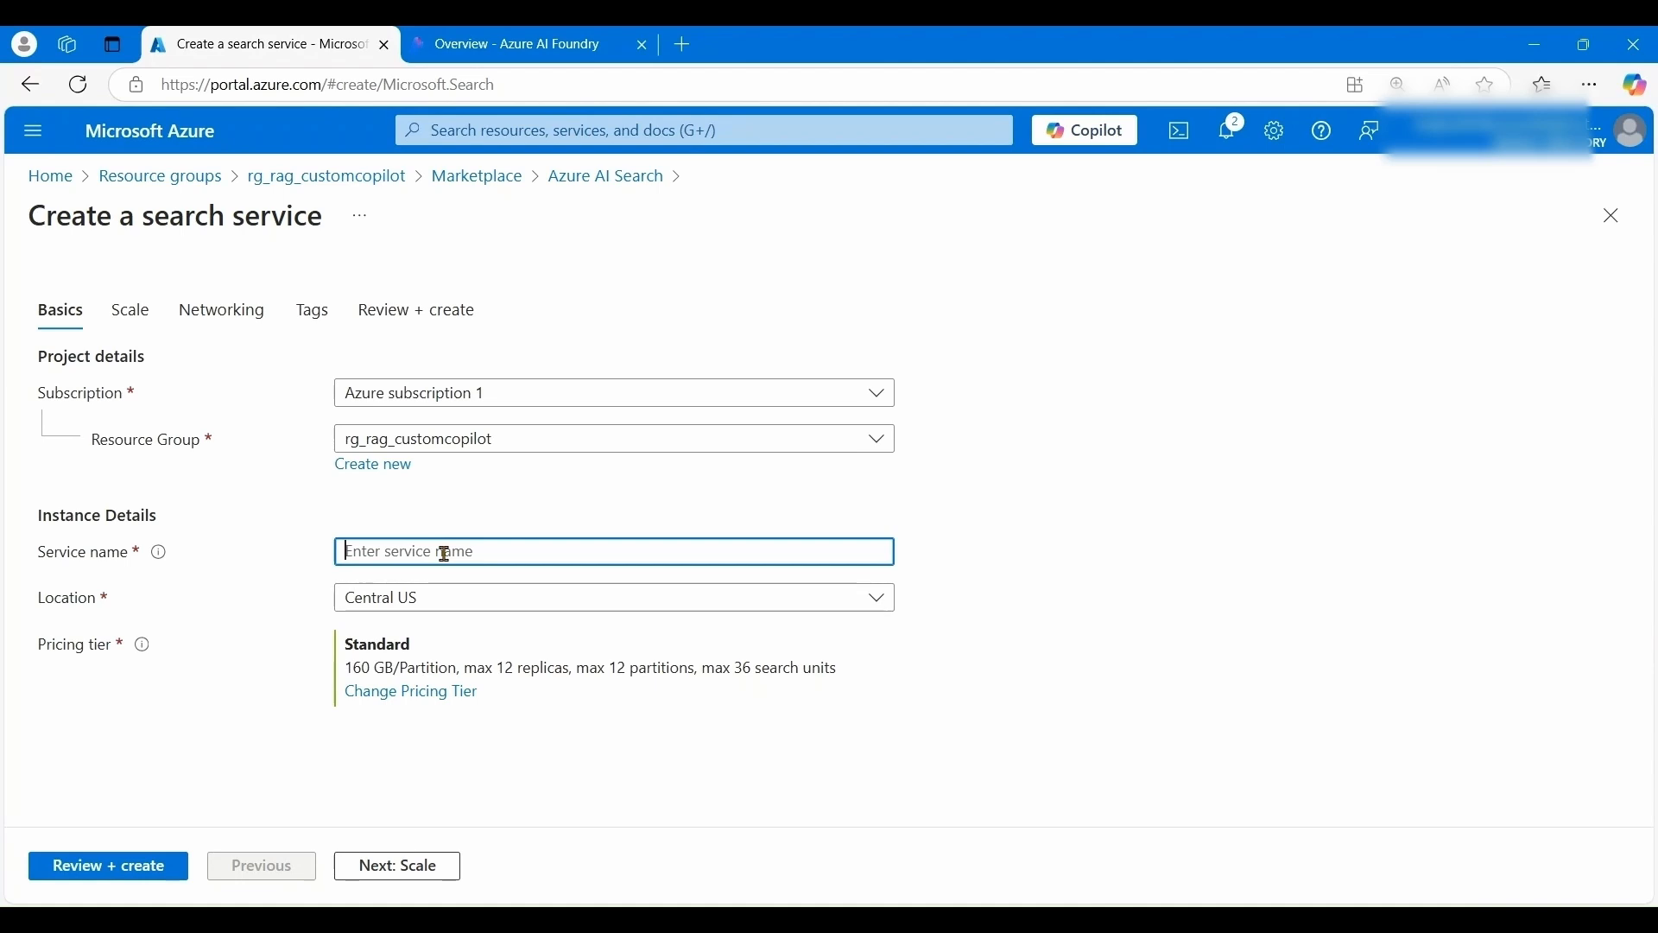
{"action": "type", "text": "rea"}
{"action": "key", "text": "BackSpace"}
{"action": "key", "text": "BackSpace"}
{"action": "key", "text": "BackSpace"}
{"action": "type", "text": "t"}
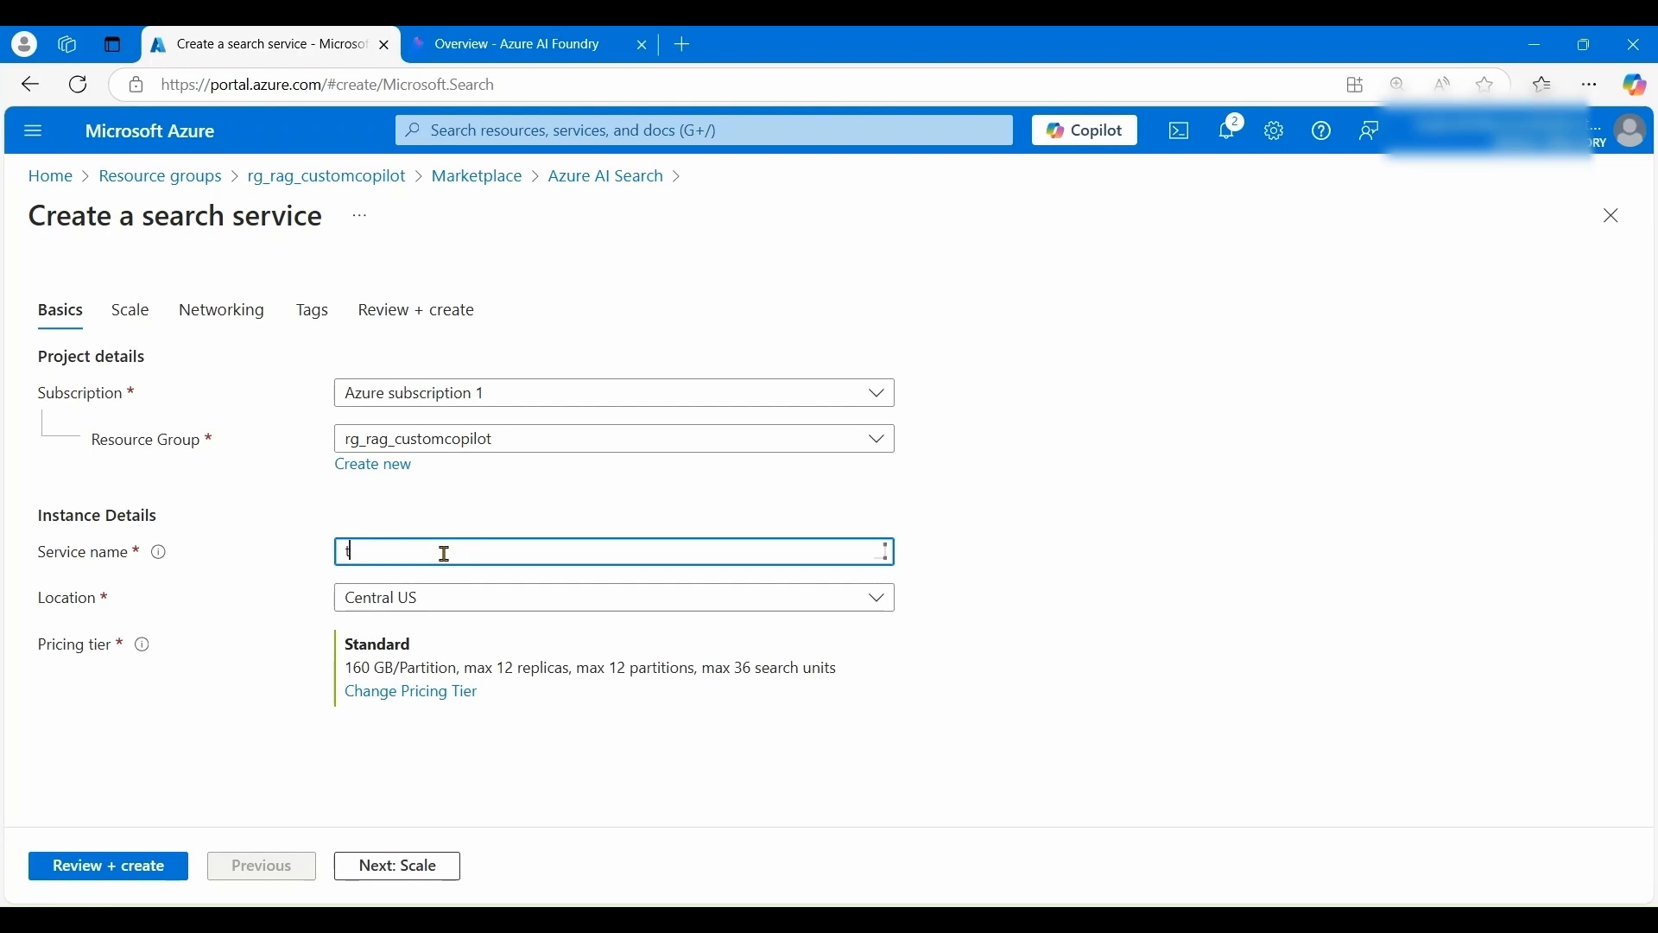
{"action": "type", "text": "ravelaisearch"}
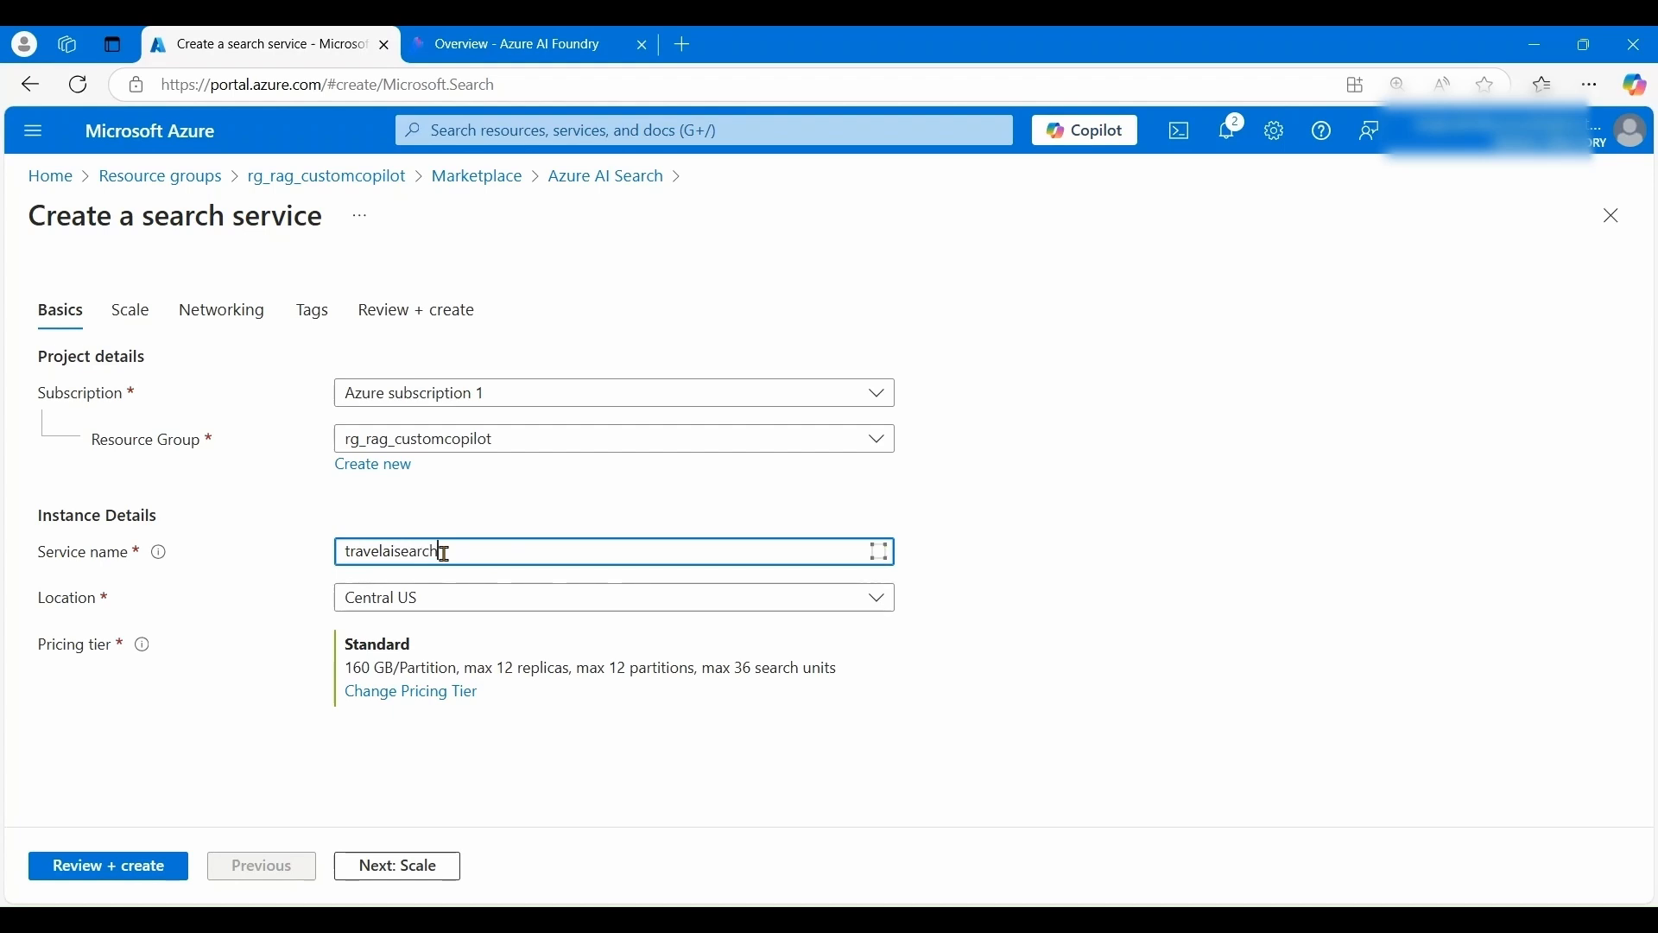
{"action": "left_click", "coordinate": [444, 600]}
{"action": "left_click", "coordinate": [431, 521]}
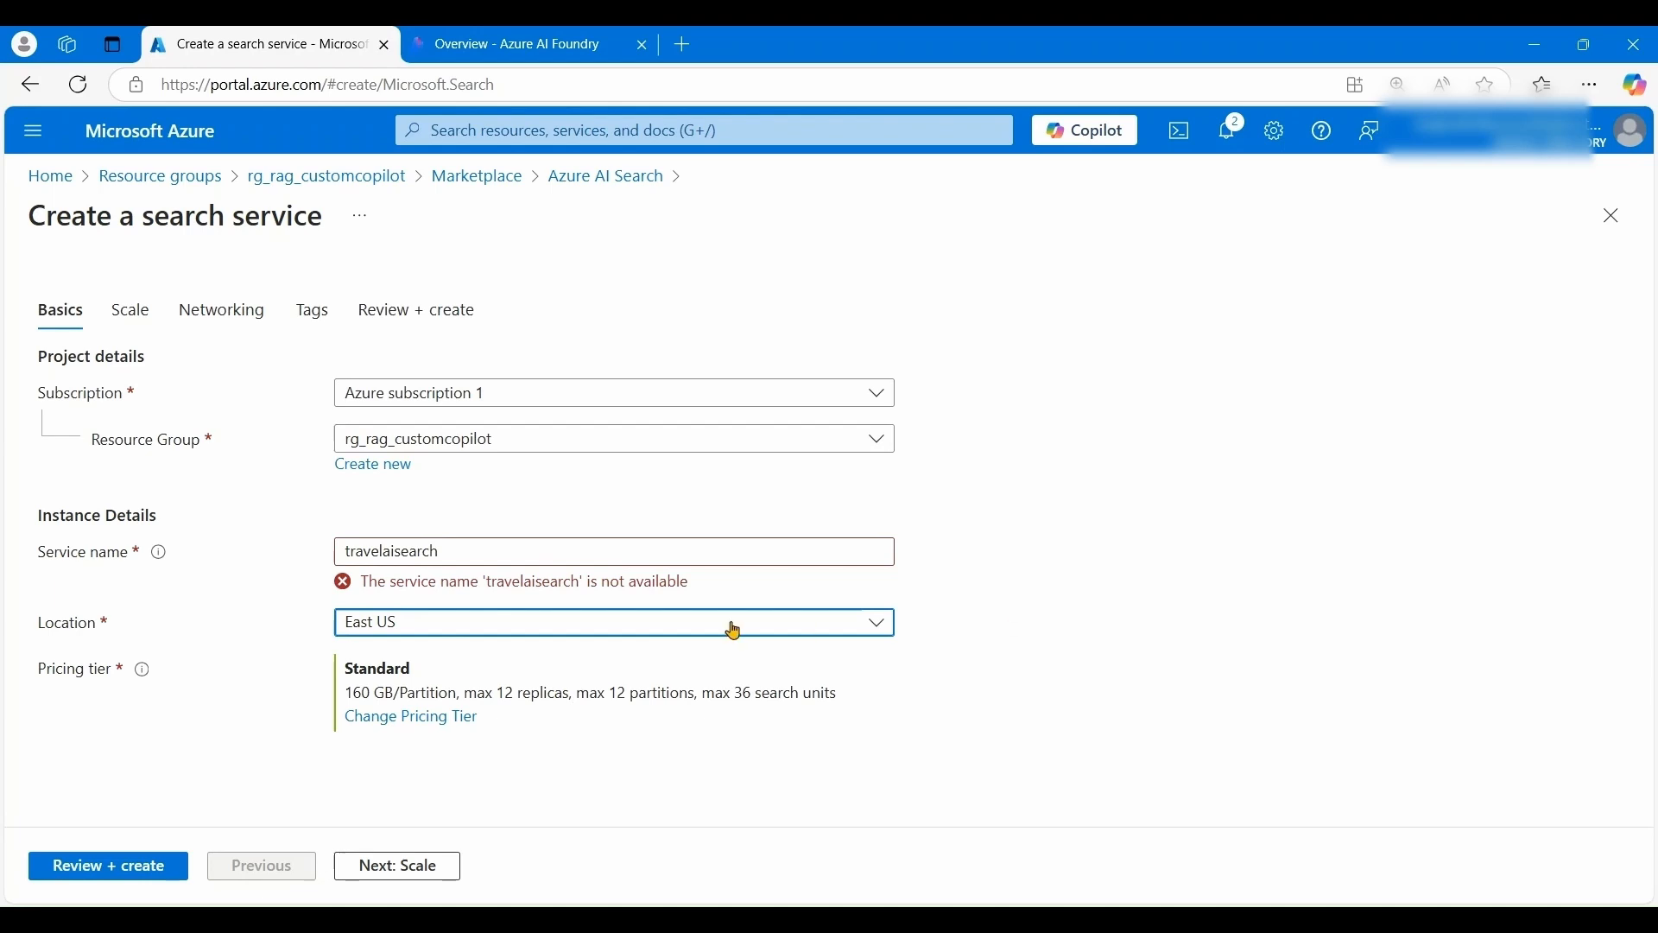
{"action": "left_click", "coordinate": [951, 593]}
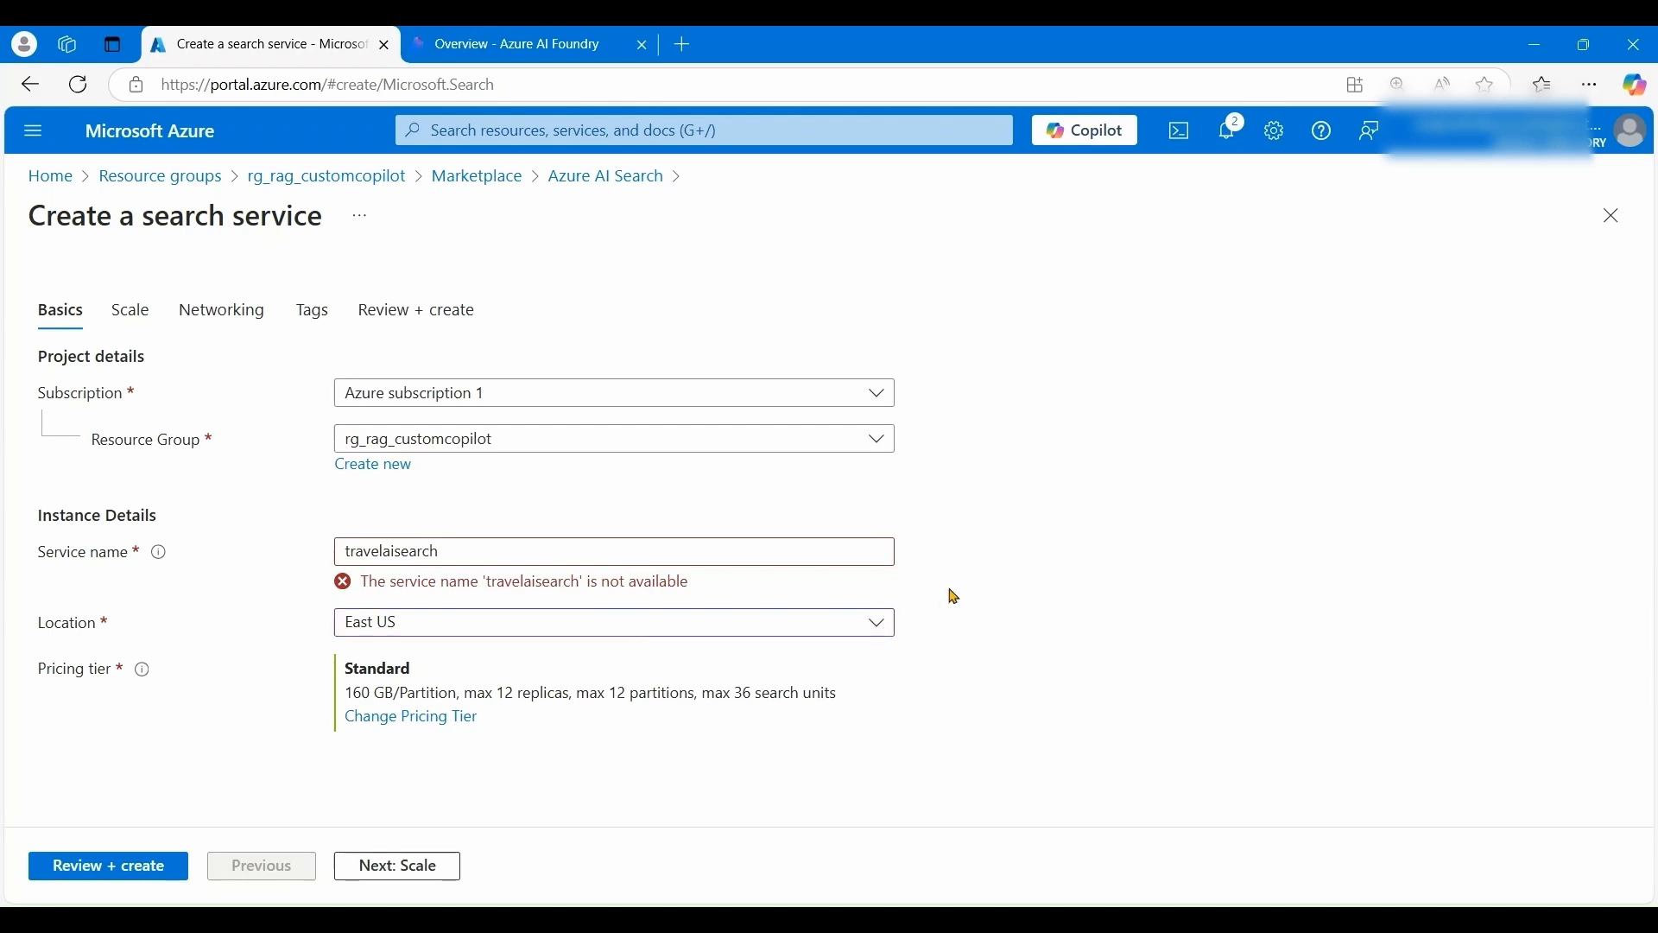
{"action": "left_click", "coordinate": [507, 555]}
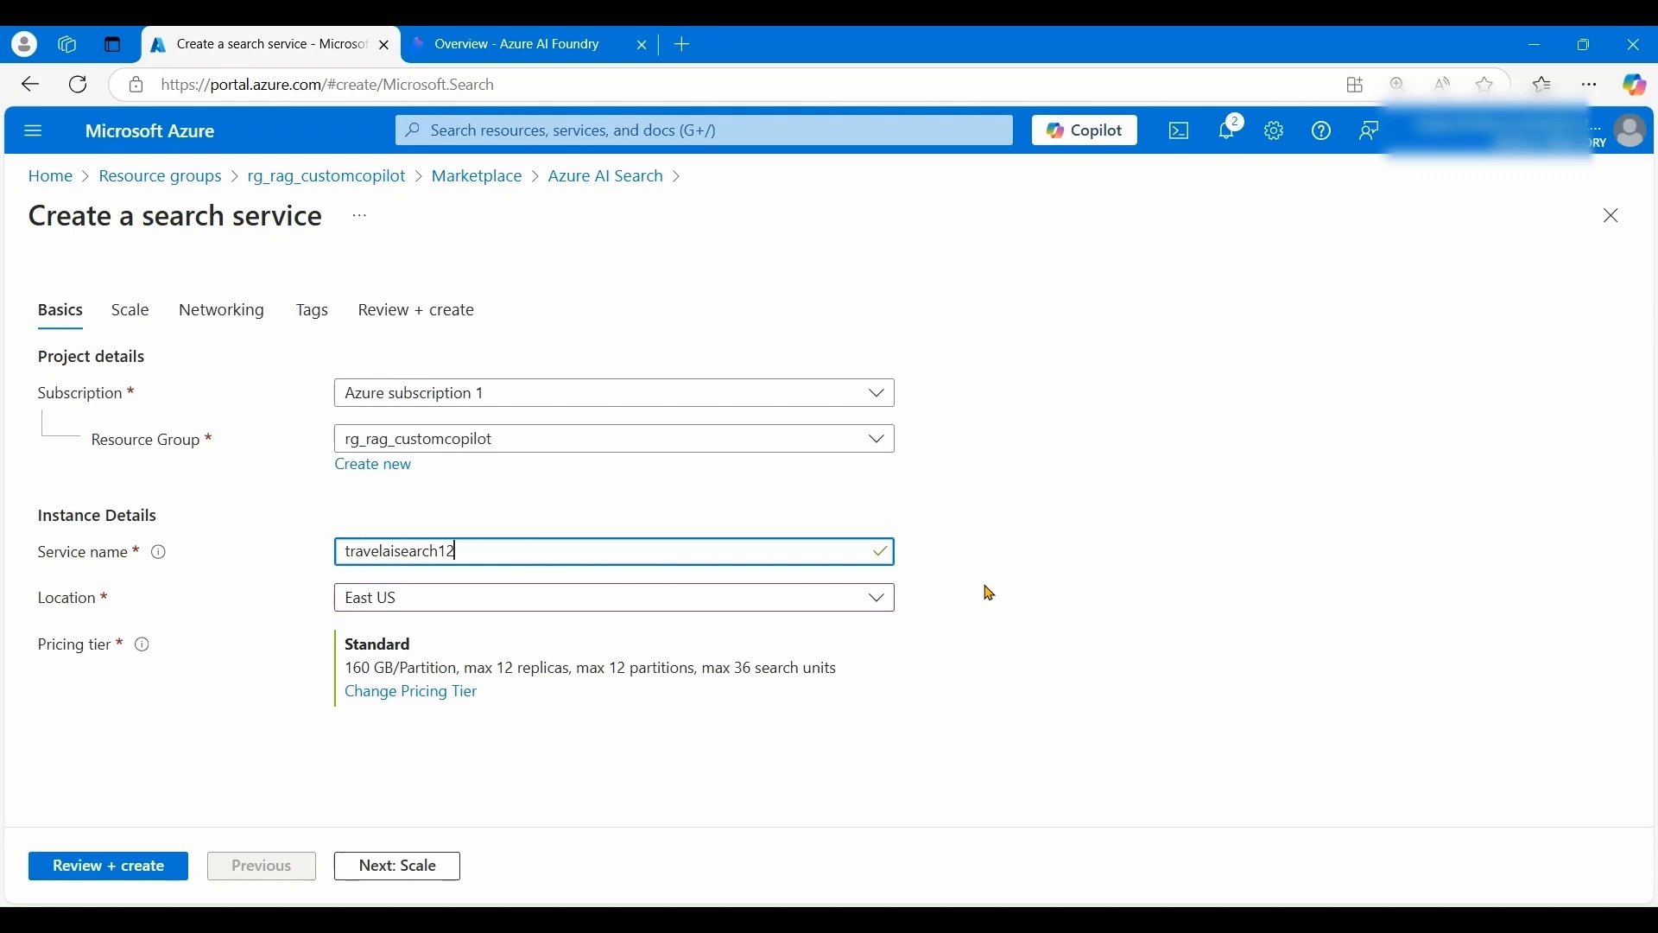
{"action": "left_click", "coordinate": [981, 696]}
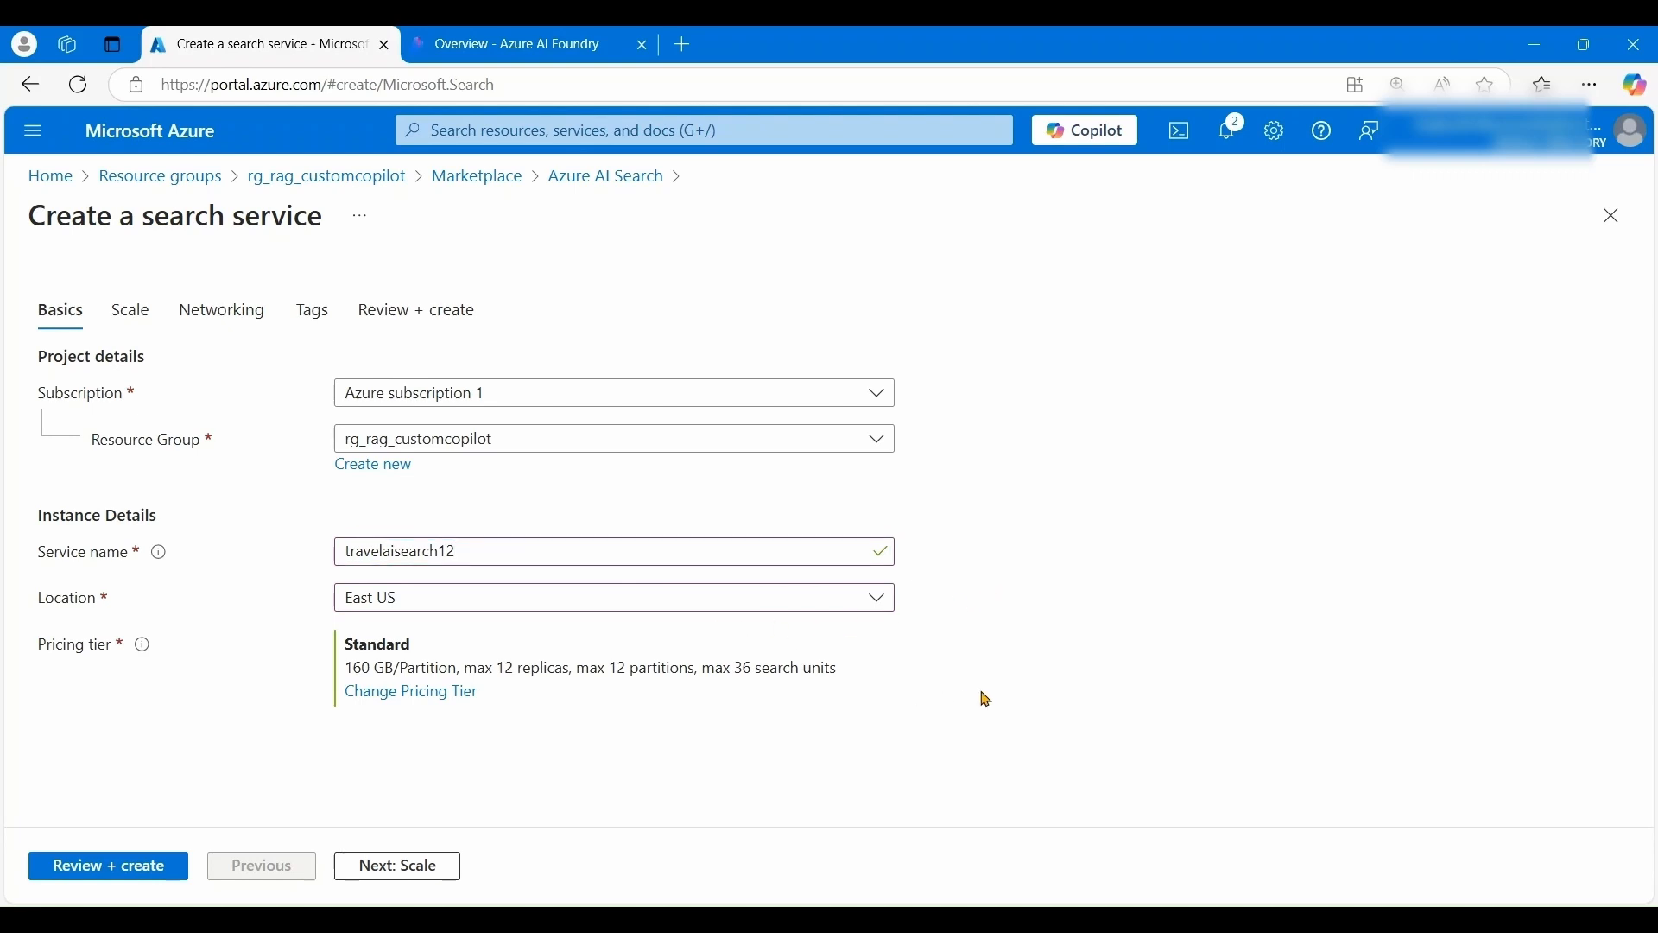
{"action": "left_click", "coordinate": [444, 696]}
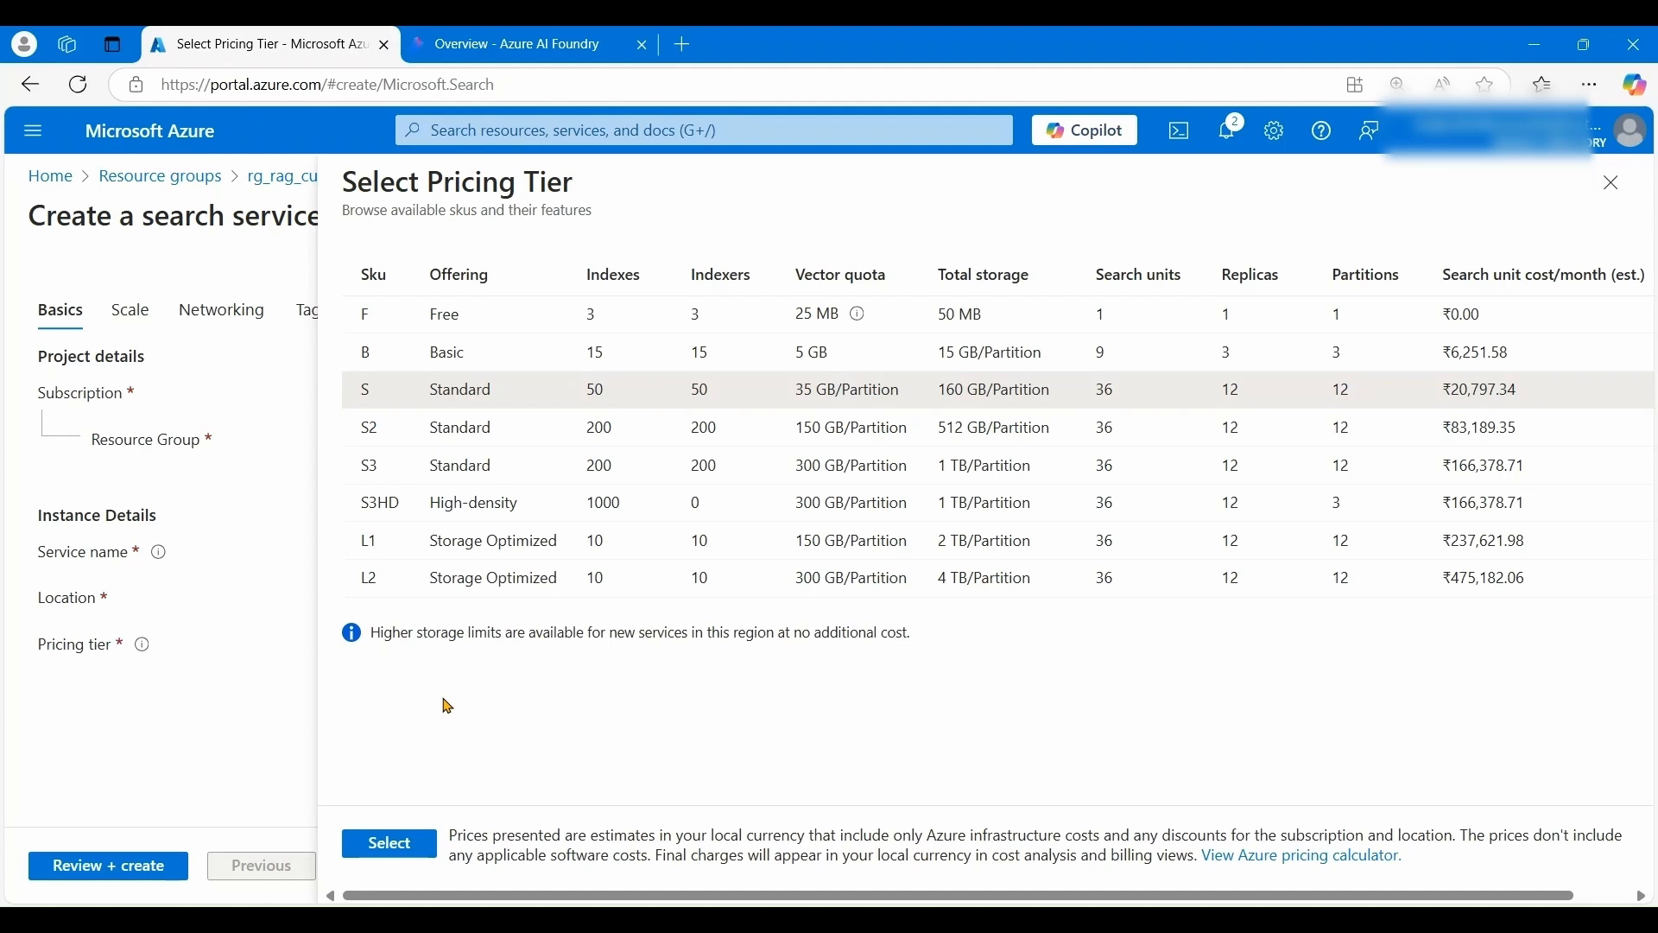
{"action": "left_click", "coordinate": [386, 846]}
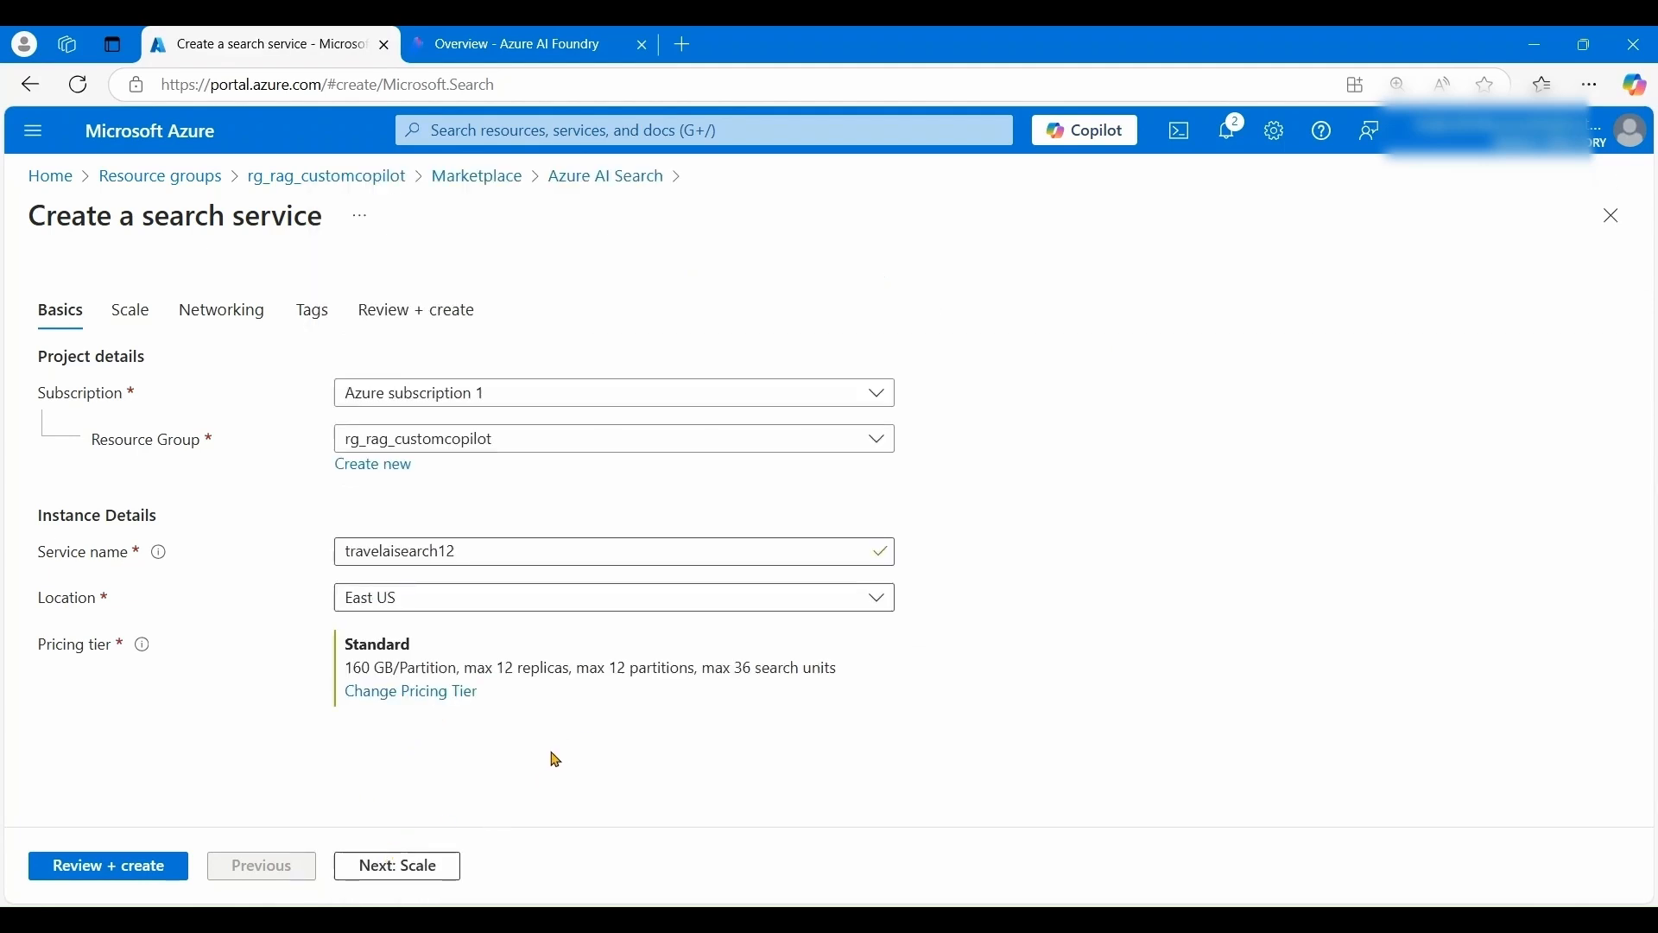
- Create the travelaisearch12 search service, keeping the default scale, networking and tags settings
{"action": "left_click", "coordinate": [418, 864]}
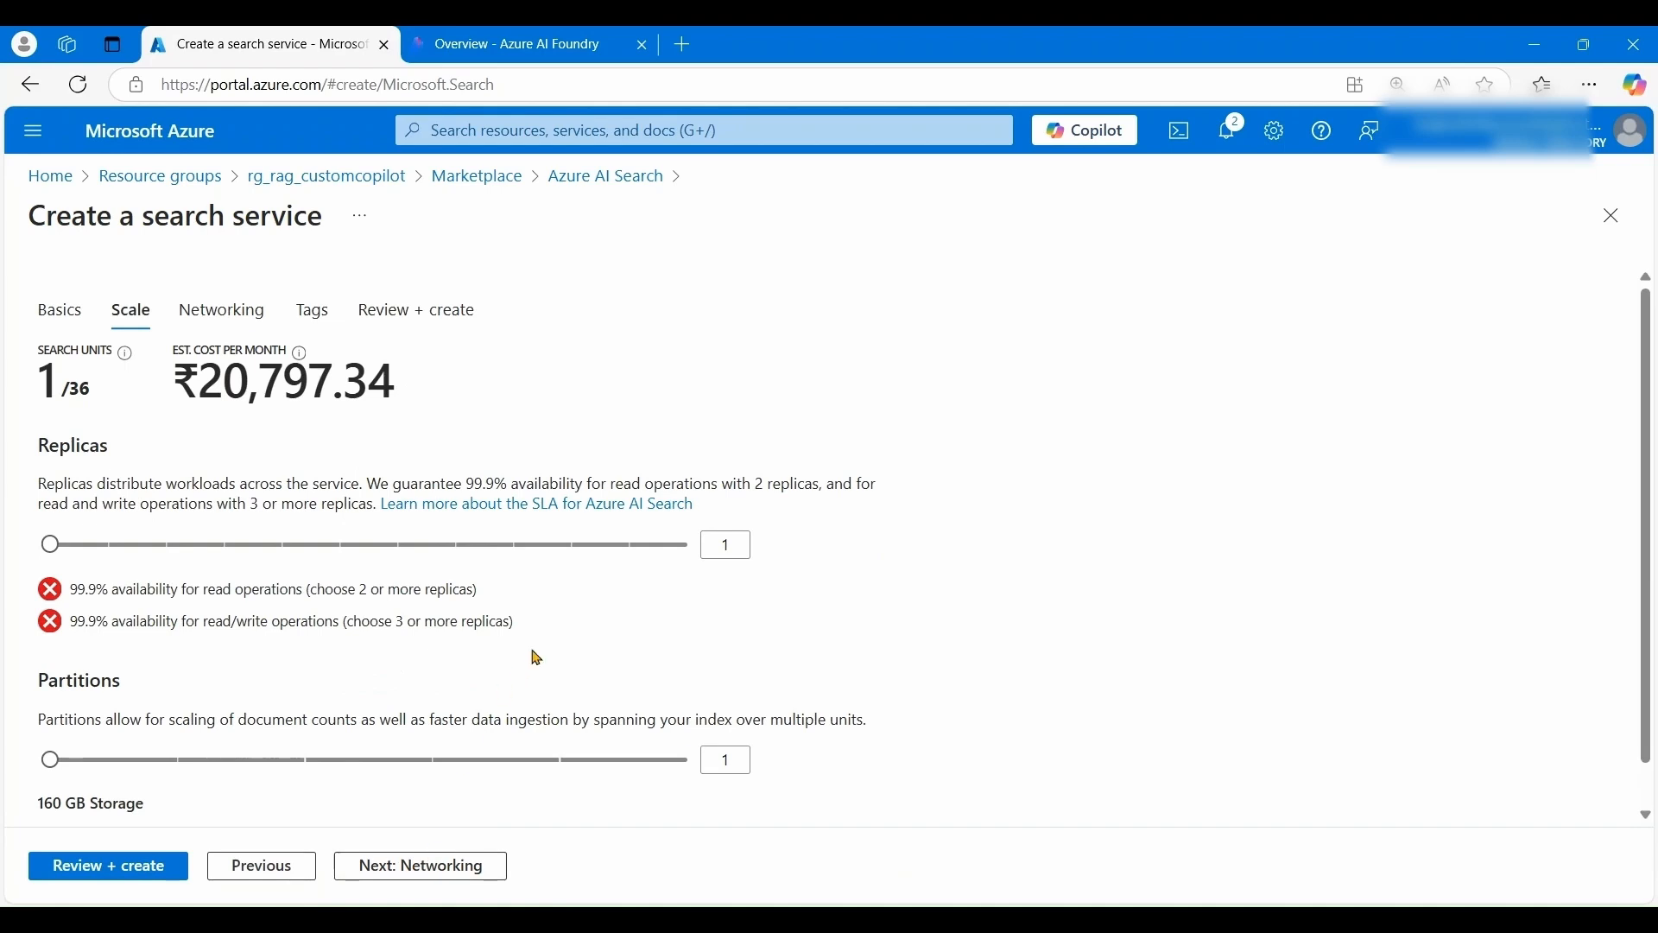
{"action": "scroll", "coordinate": [514, 758], "scroll_direction": "down", "scroll_amount": 1}
{"action": "scroll", "coordinate": [453, 824], "scroll_direction": "up", "scroll_amount": 1}
{"action": "left_click", "coordinate": [437, 867]}
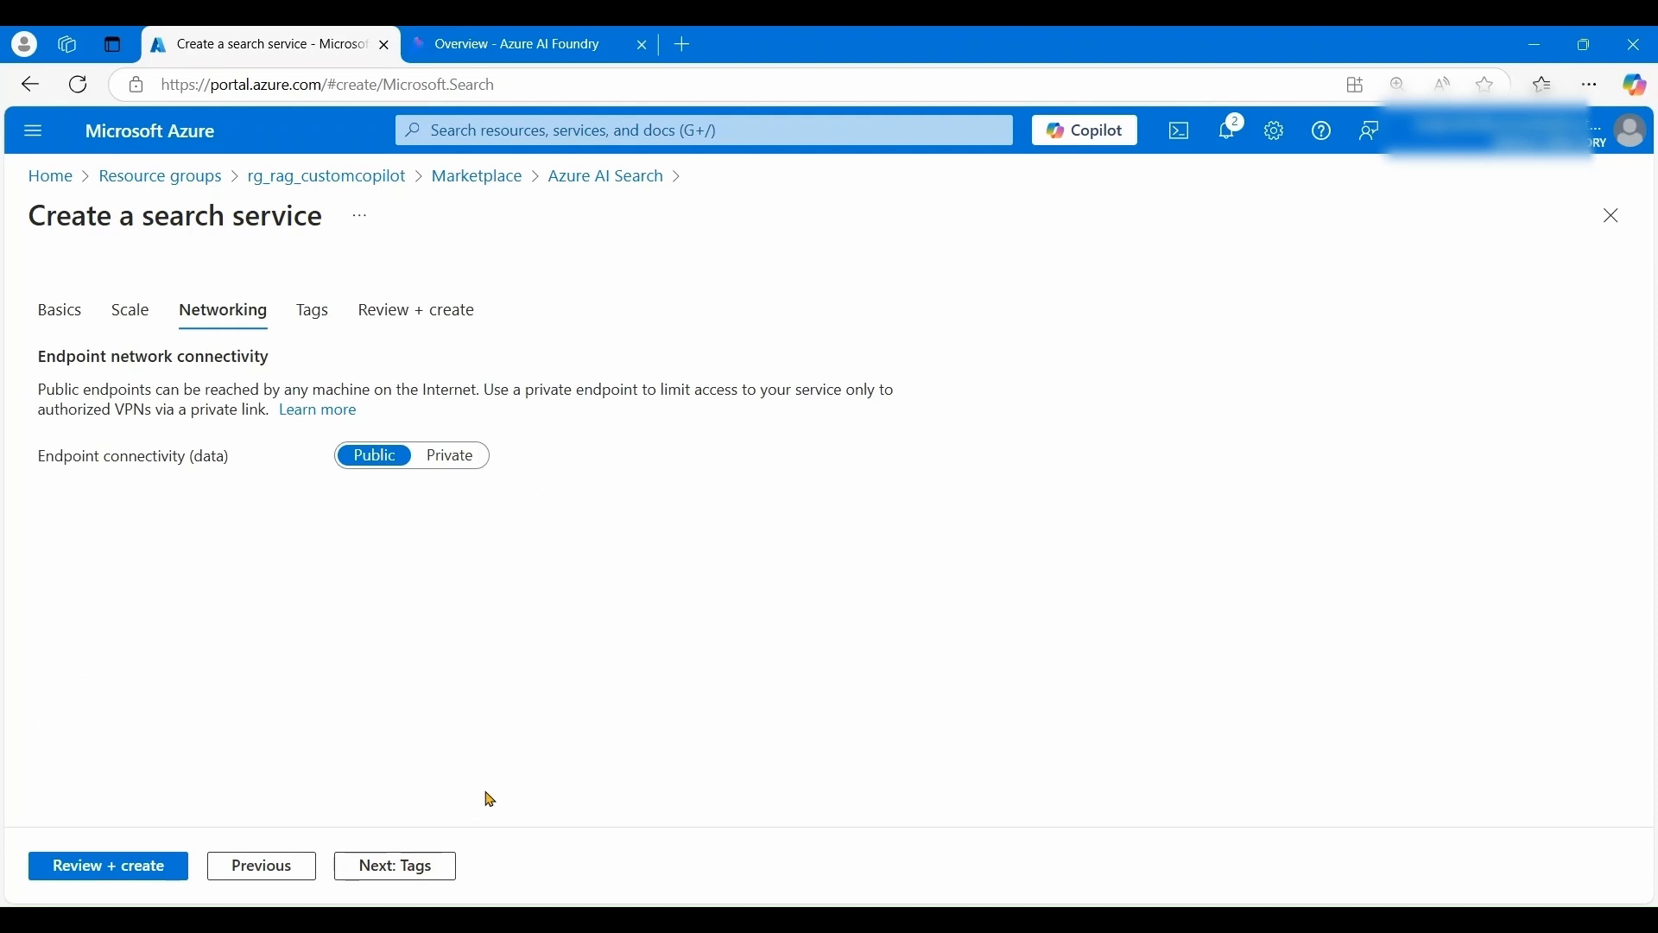
{"action": "left_click", "coordinate": [387, 871]}
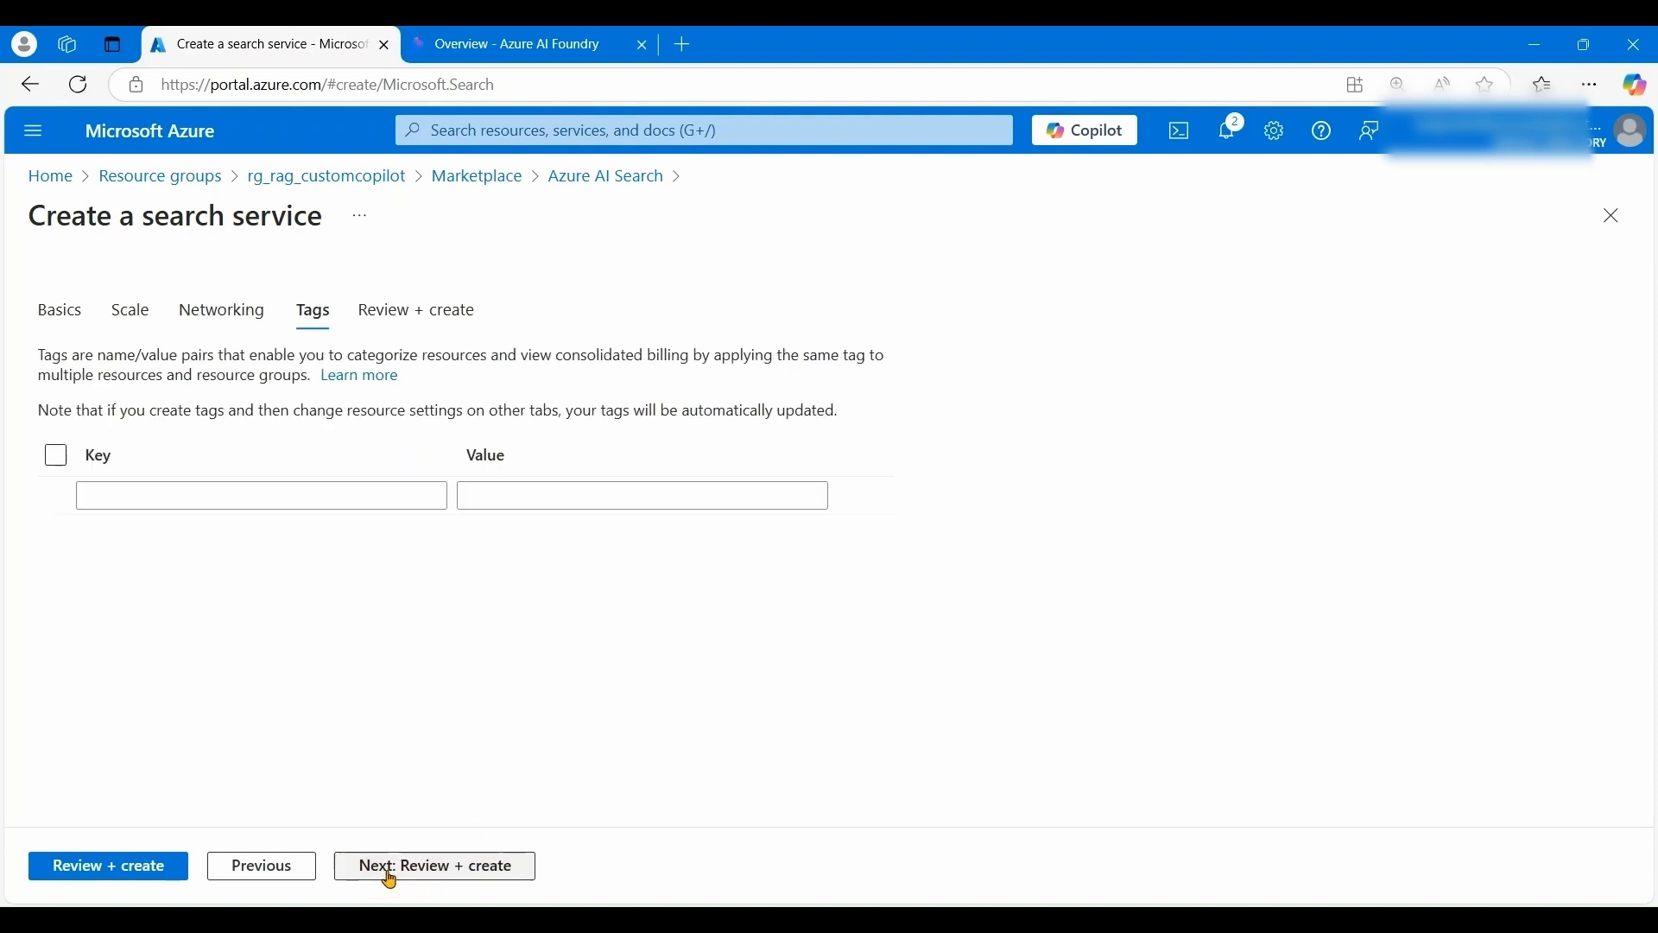
{"action": "left_click", "coordinate": [461, 869]}
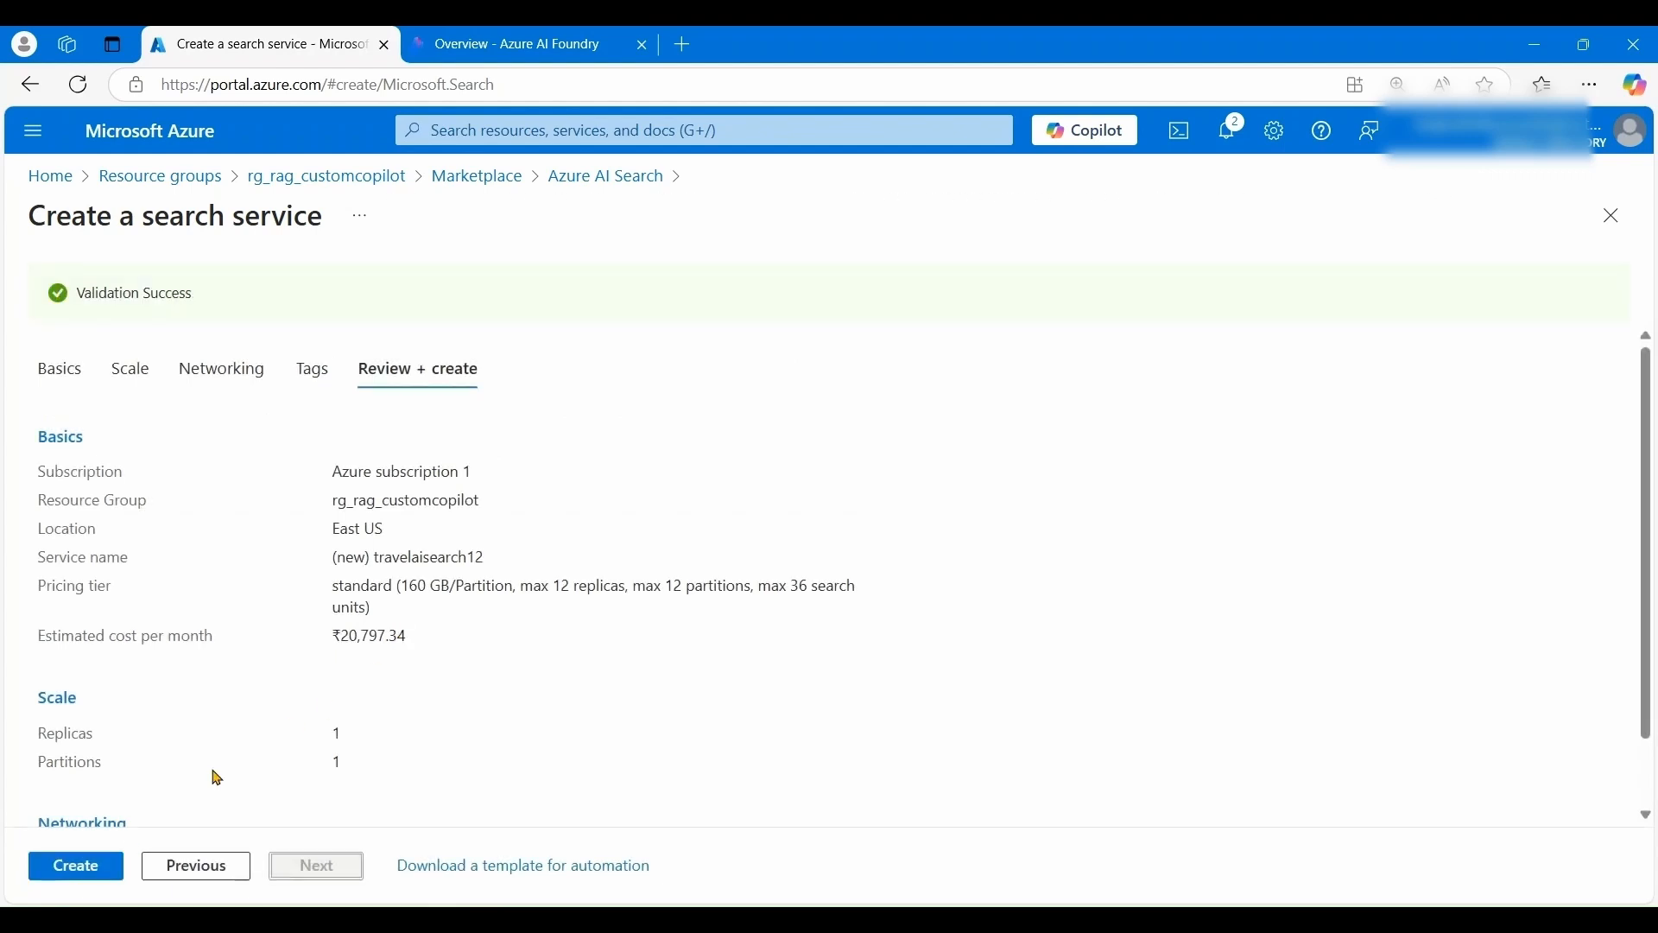
{"action": "left_click", "coordinate": [82, 876]}
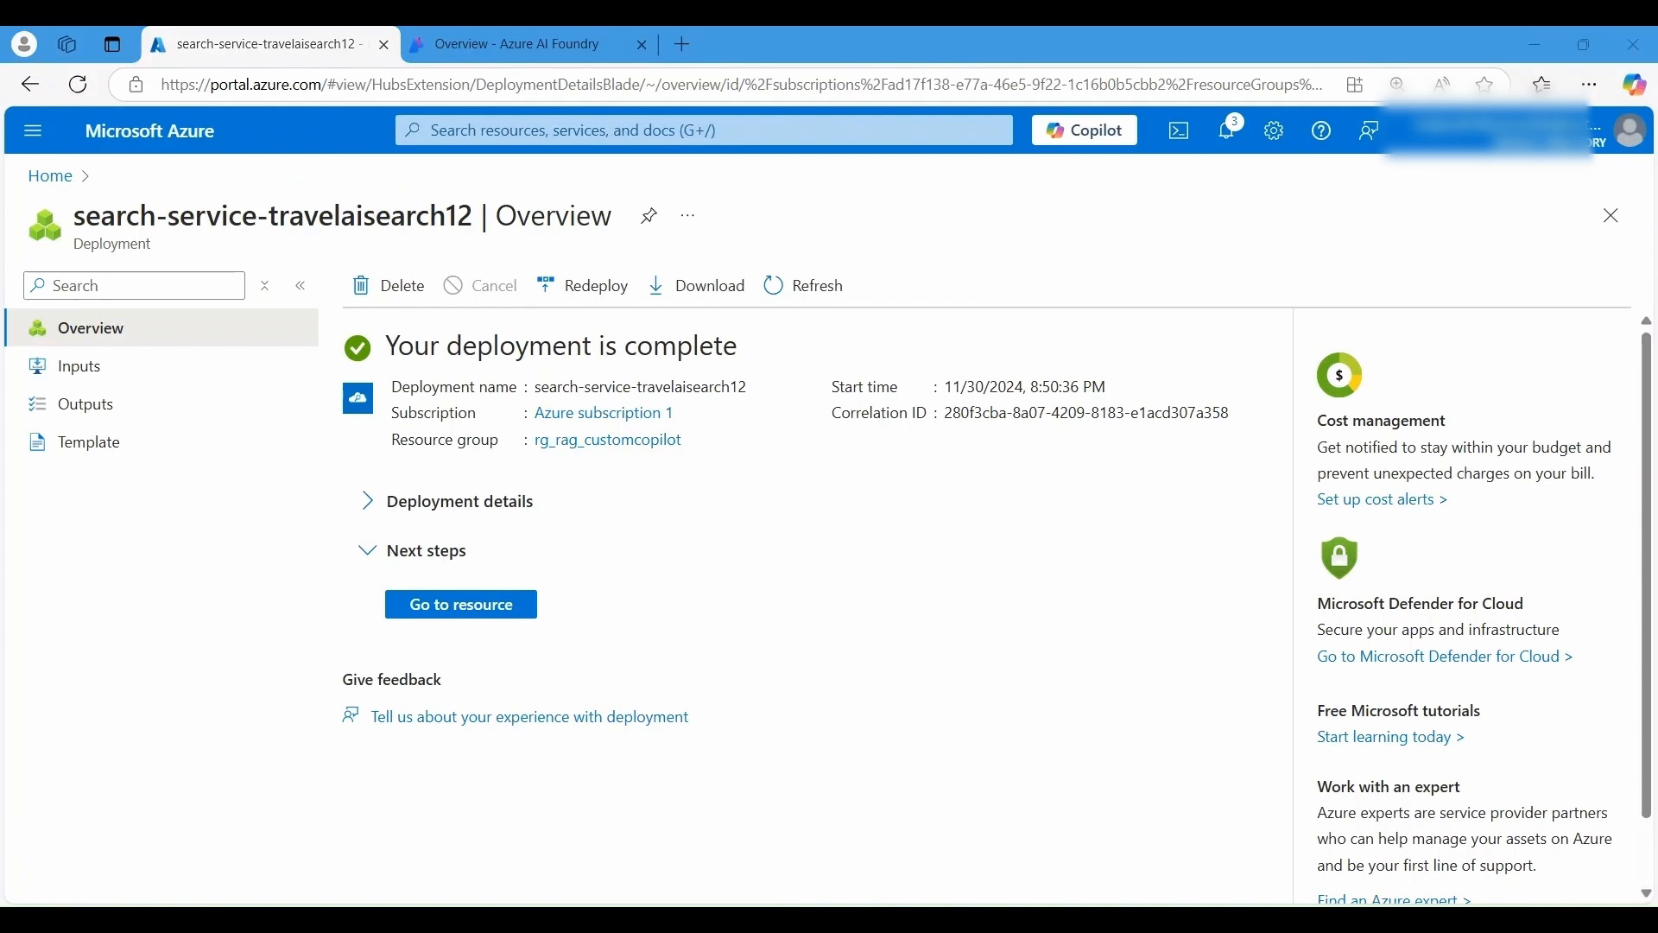
- Open the new travelaisearch12 search service and view its Indexes page
{"action": "left_click", "coordinate": [510, 602]}
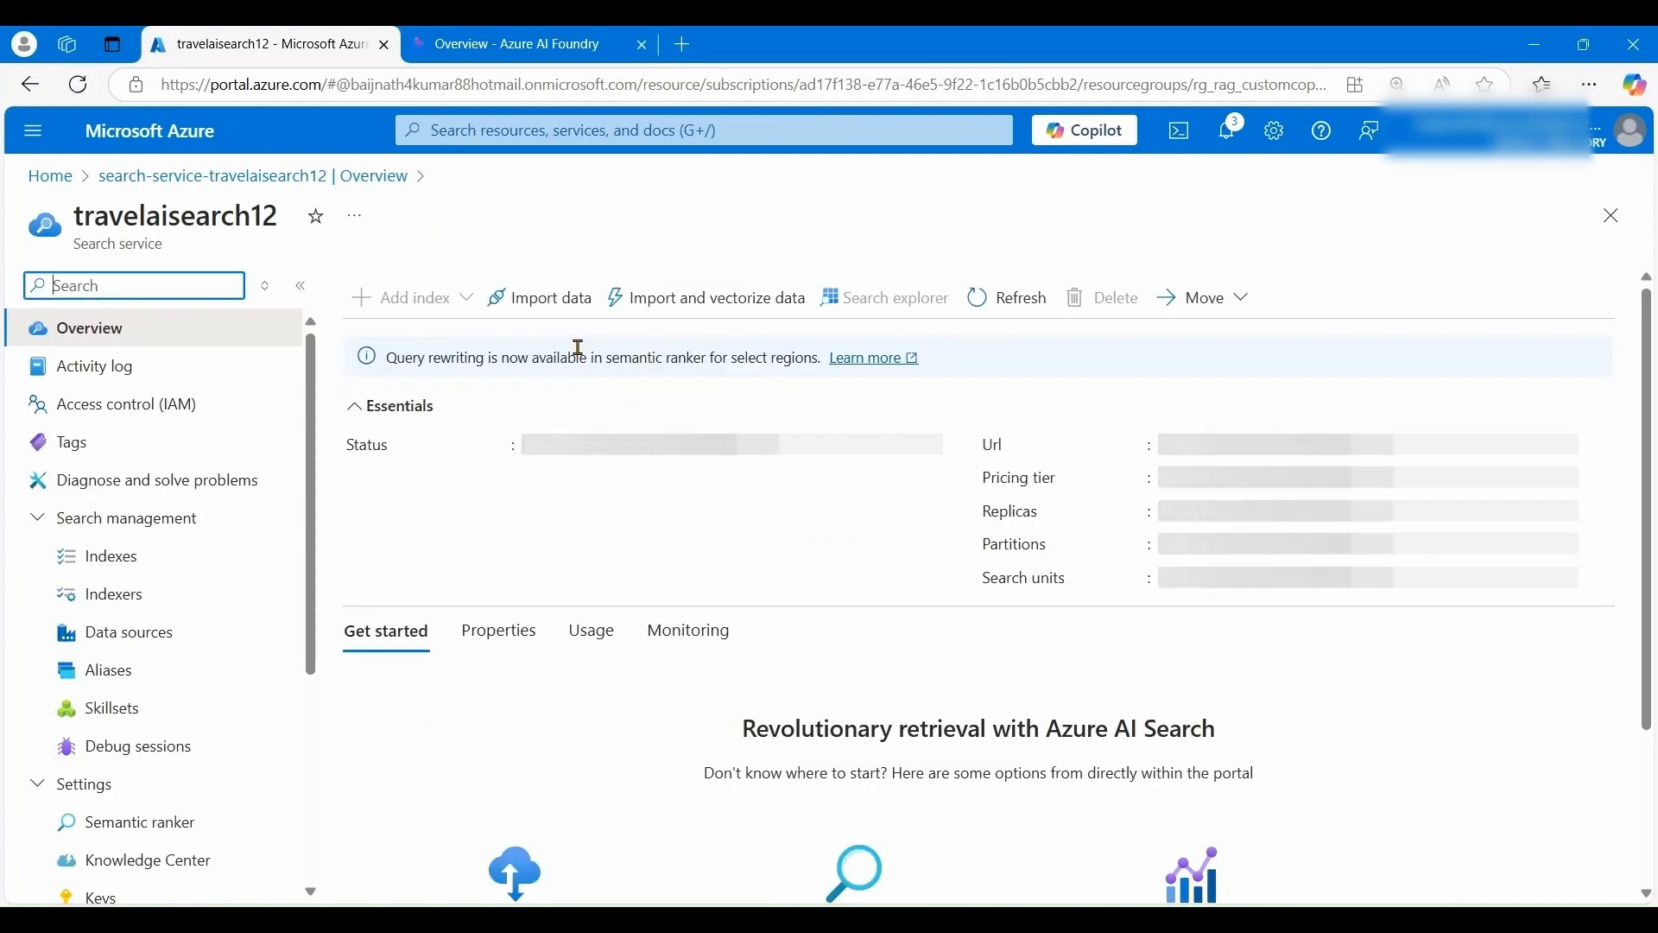
{"action": "left_click", "coordinate": [143, 568]}
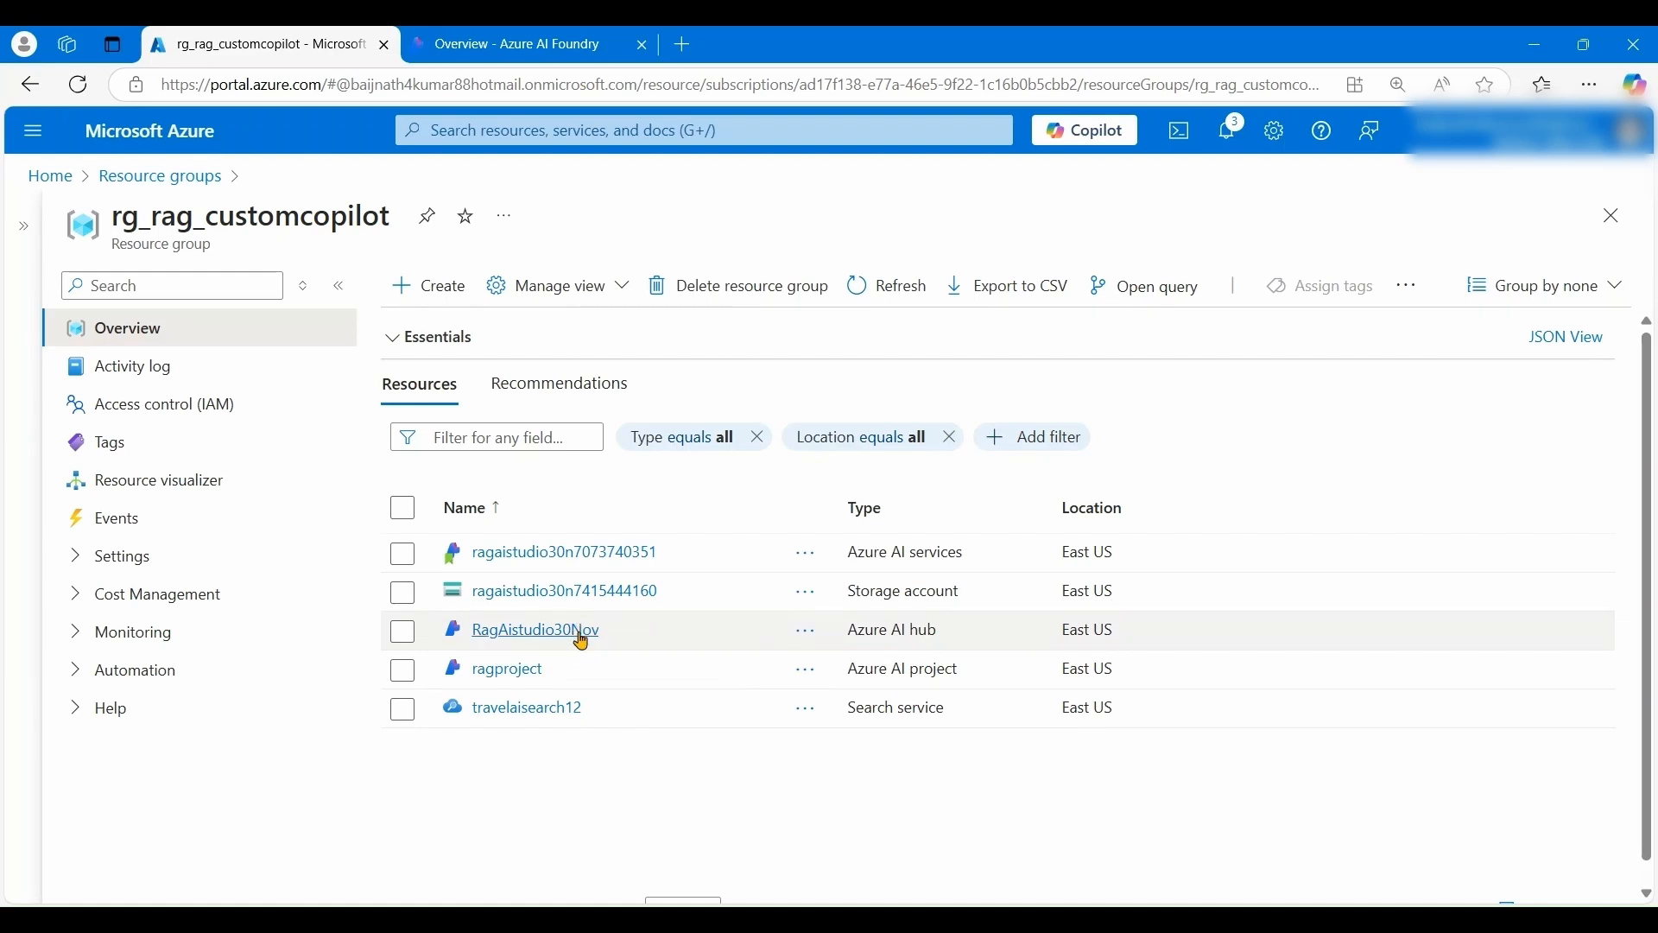
- Launch the RagAistudio30Nov hub in Azure AI Foundry and open ragproject's Models + endpoints page
{"action": "left_click", "coordinate": [537, 632]}
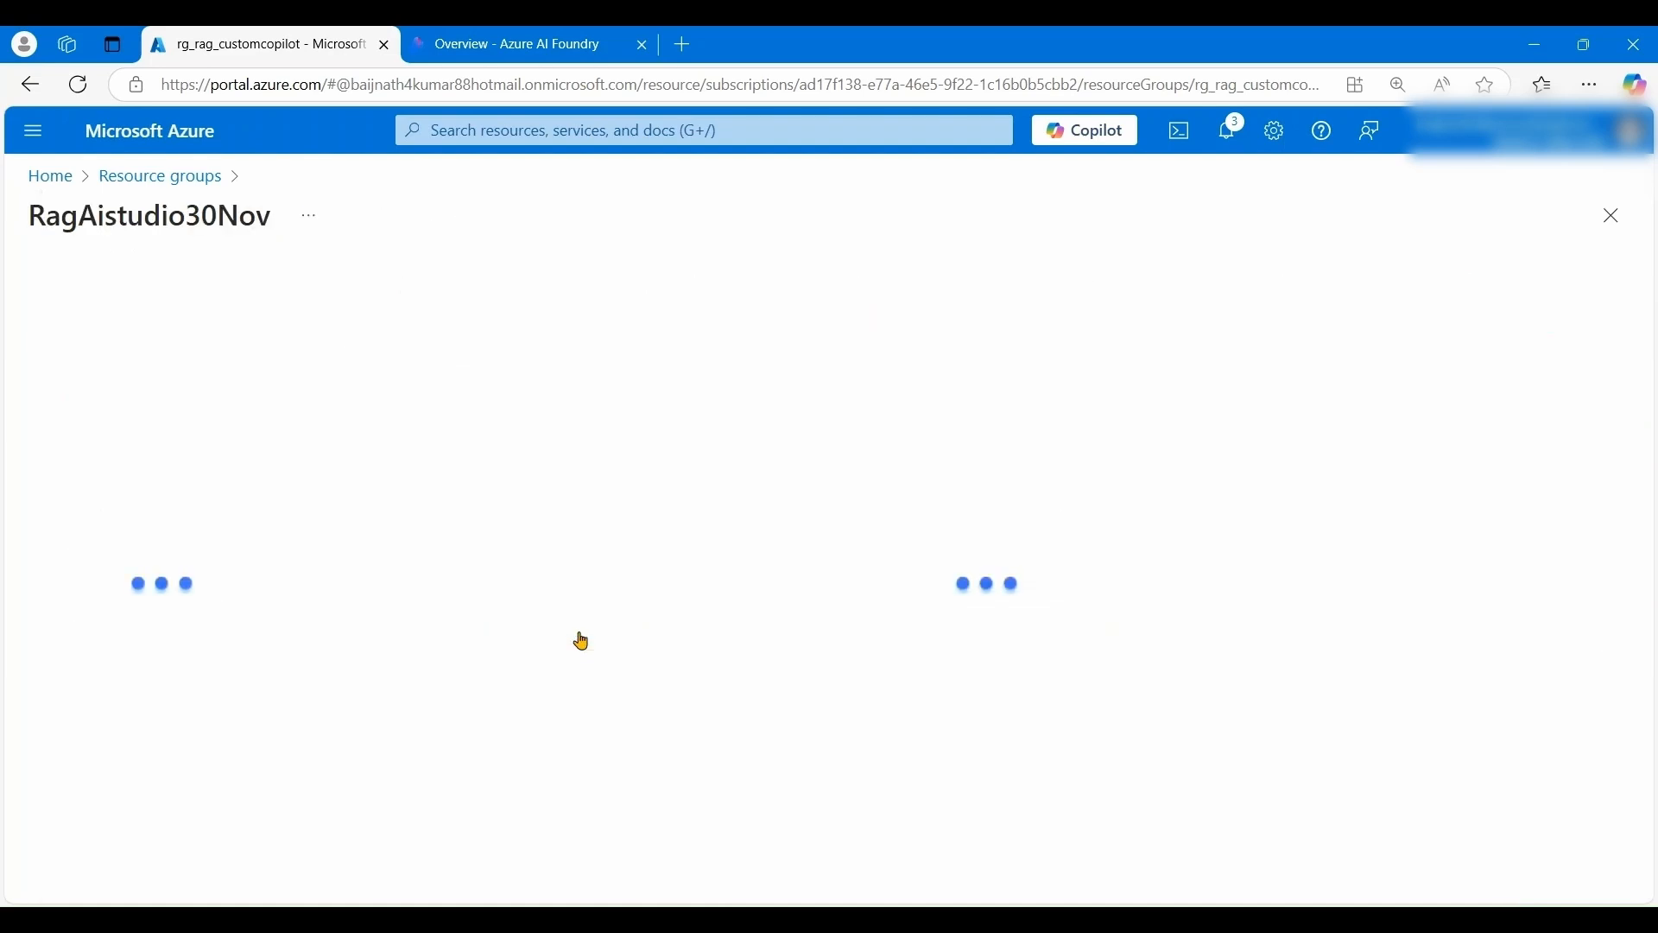
{"action": "left_click", "coordinate": [615, 762]}
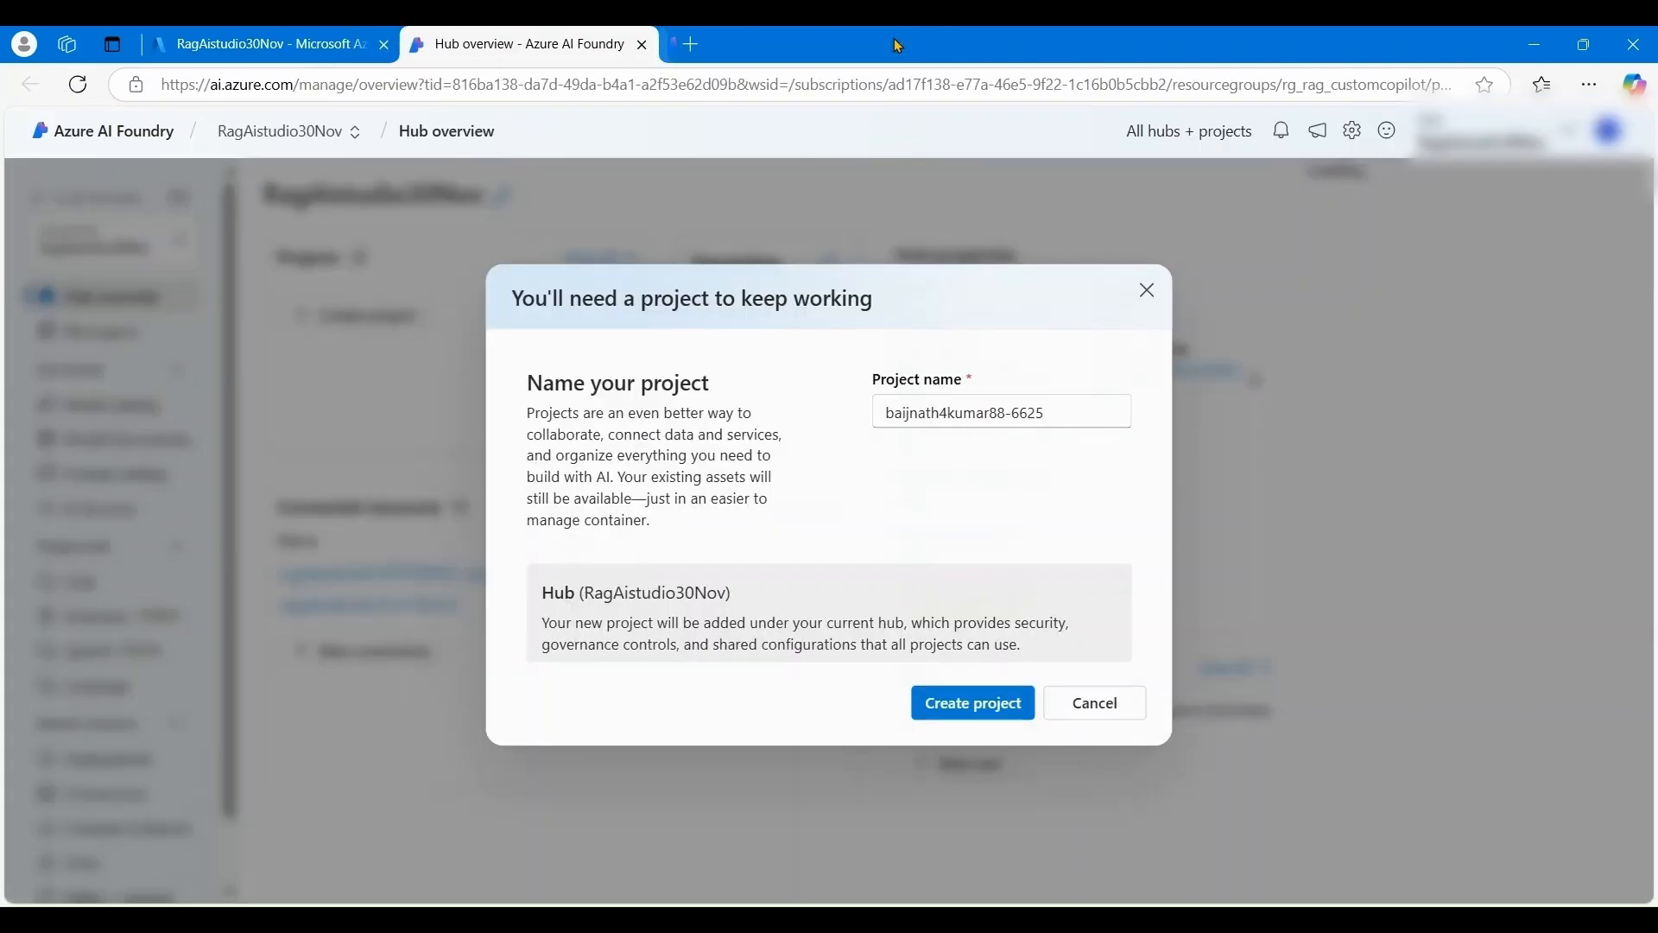
{"action": "left_click", "coordinate": [898, 45]}
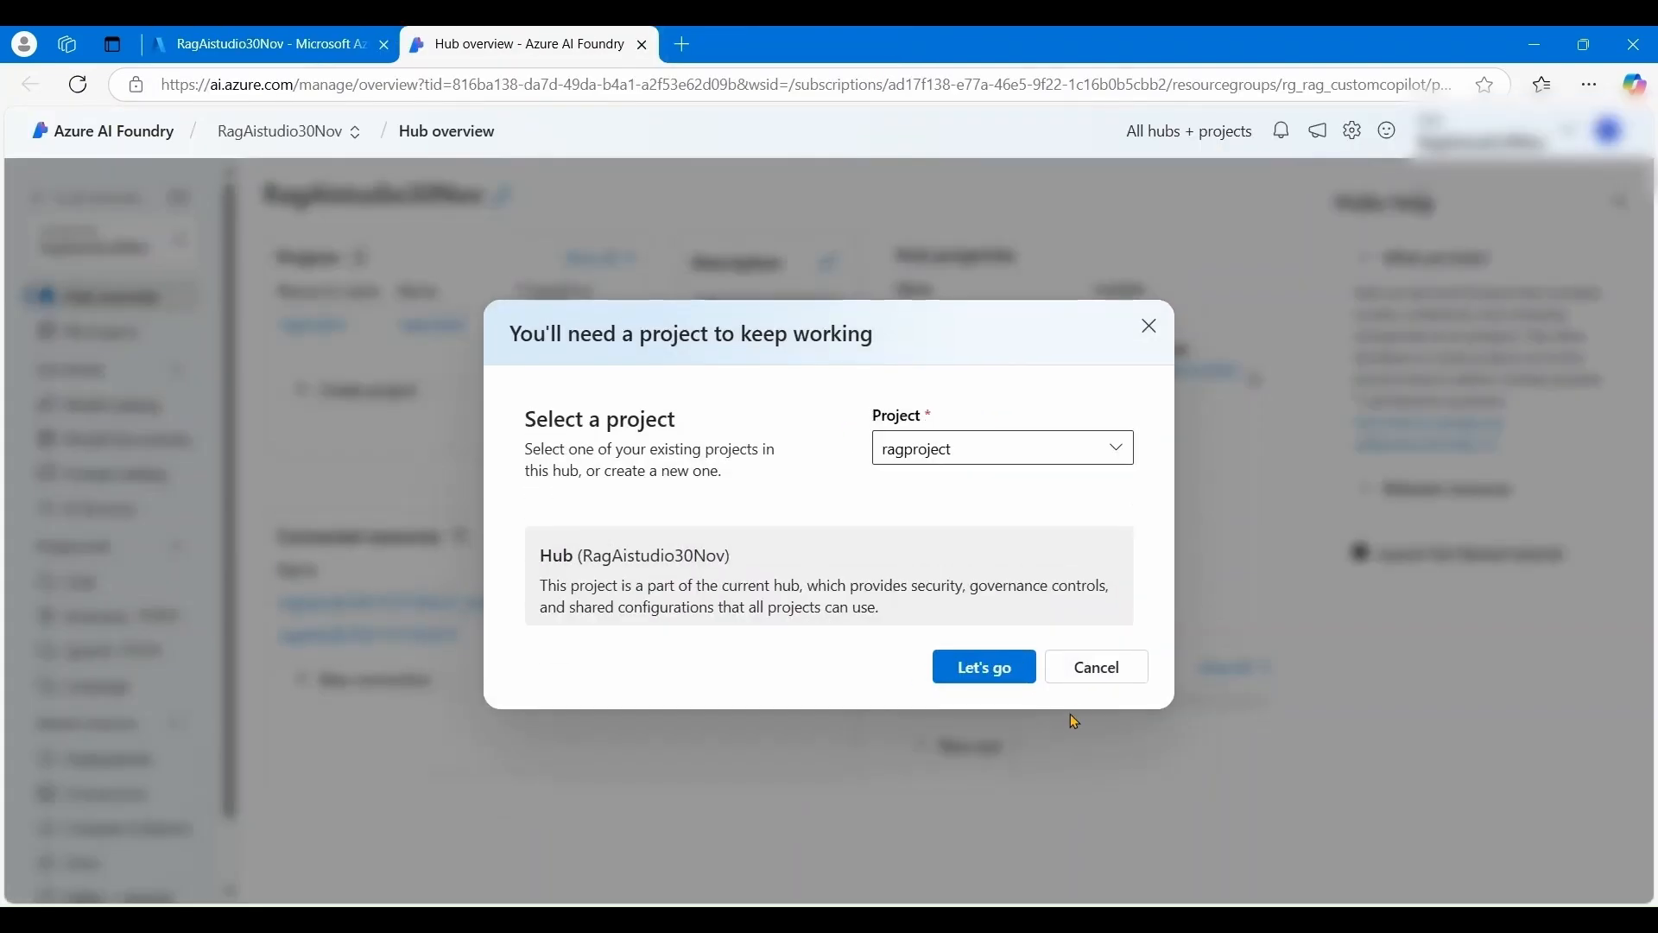
{"action": "left_click", "coordinate": [1095, 667]}
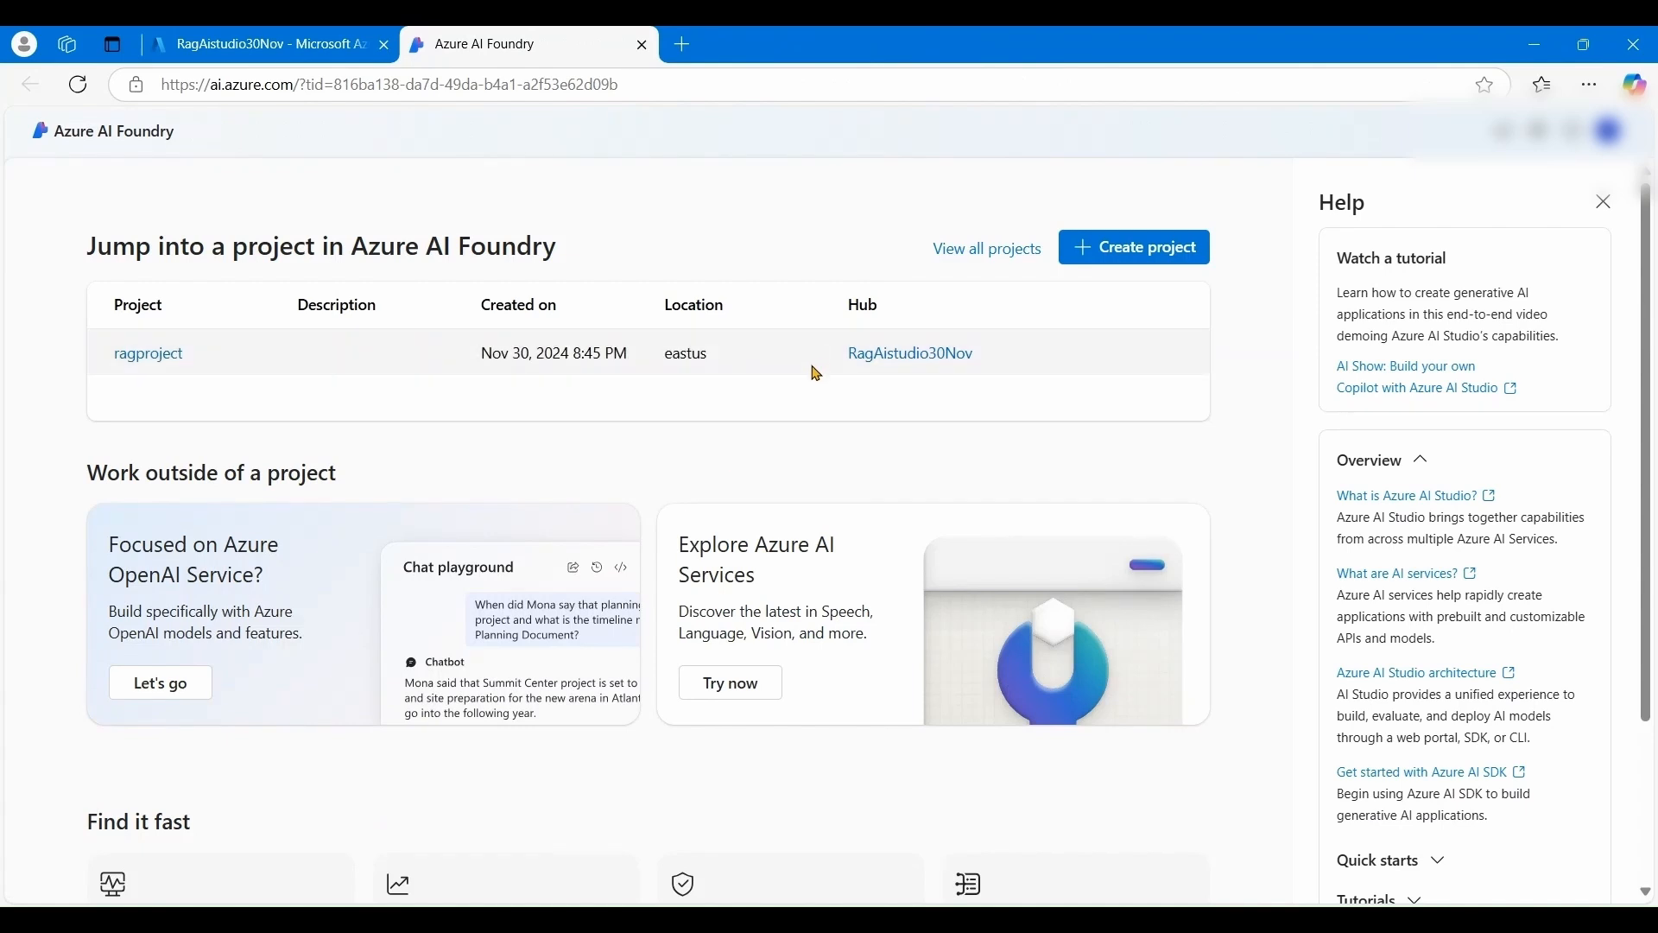
{"action": "left_click", "coordinate": [152, 362]}
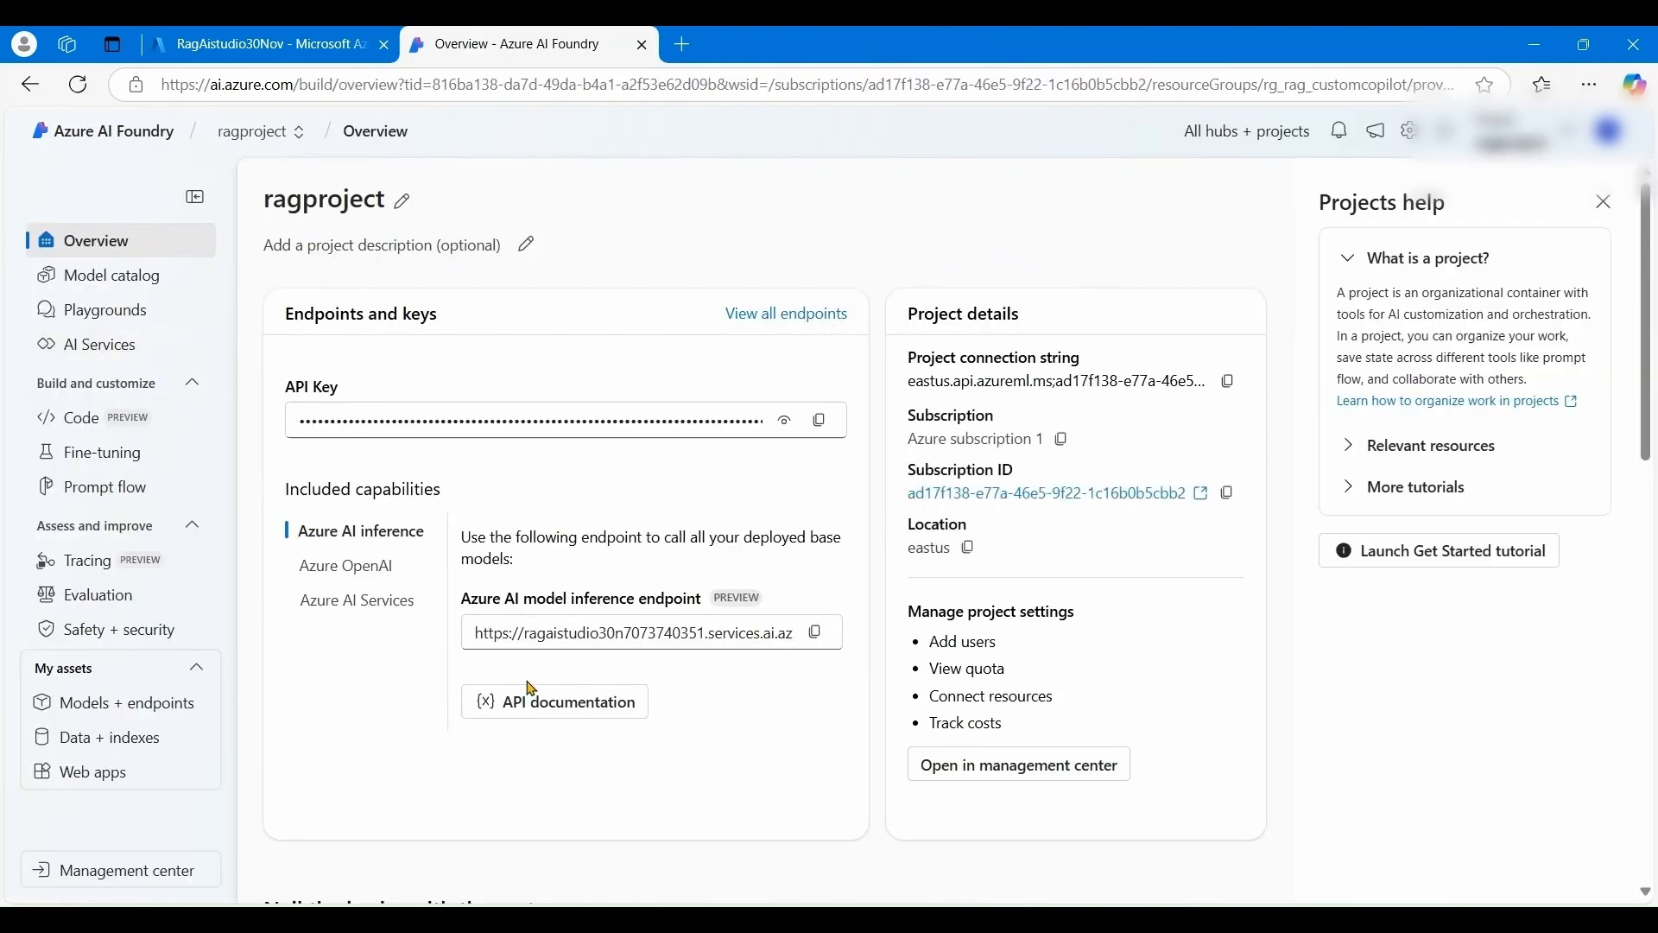
{"action": "left_click", "coordinate": [691, 919]}
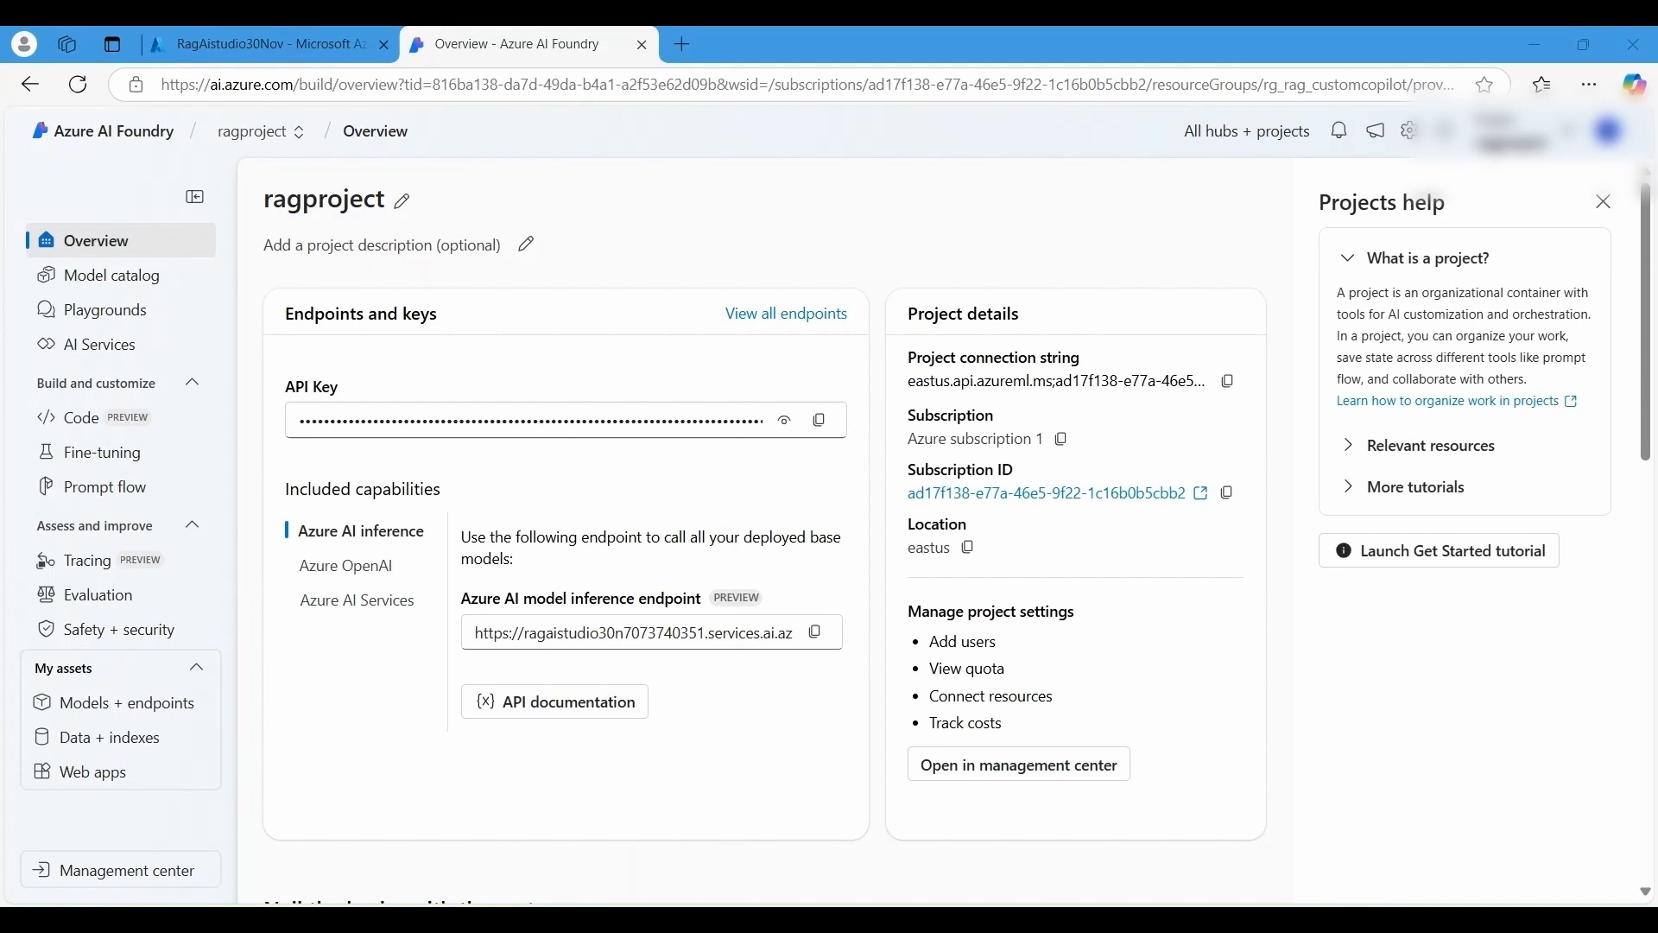
{"action": "left_click", "coordinate": [167, 716]}
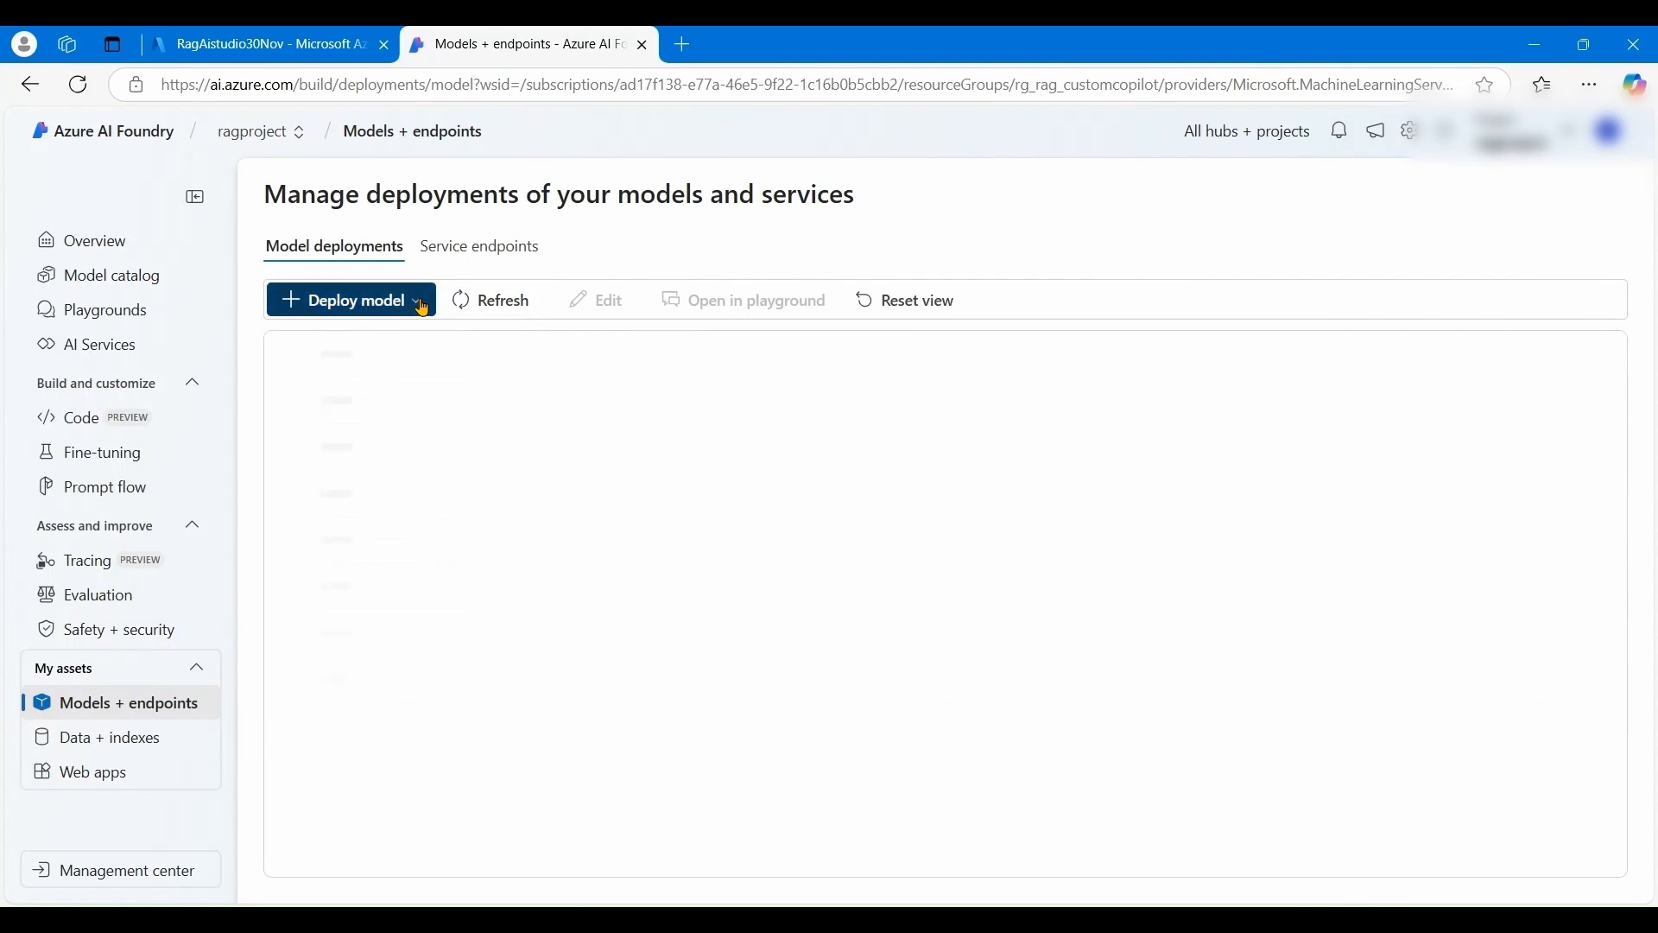
- Choose the text-embedding-ada-002 base model for deployment
{"action": "left_click", "coordinate": [422, 309]}
{"action": "left_click", "coordinate": [412, 341]}
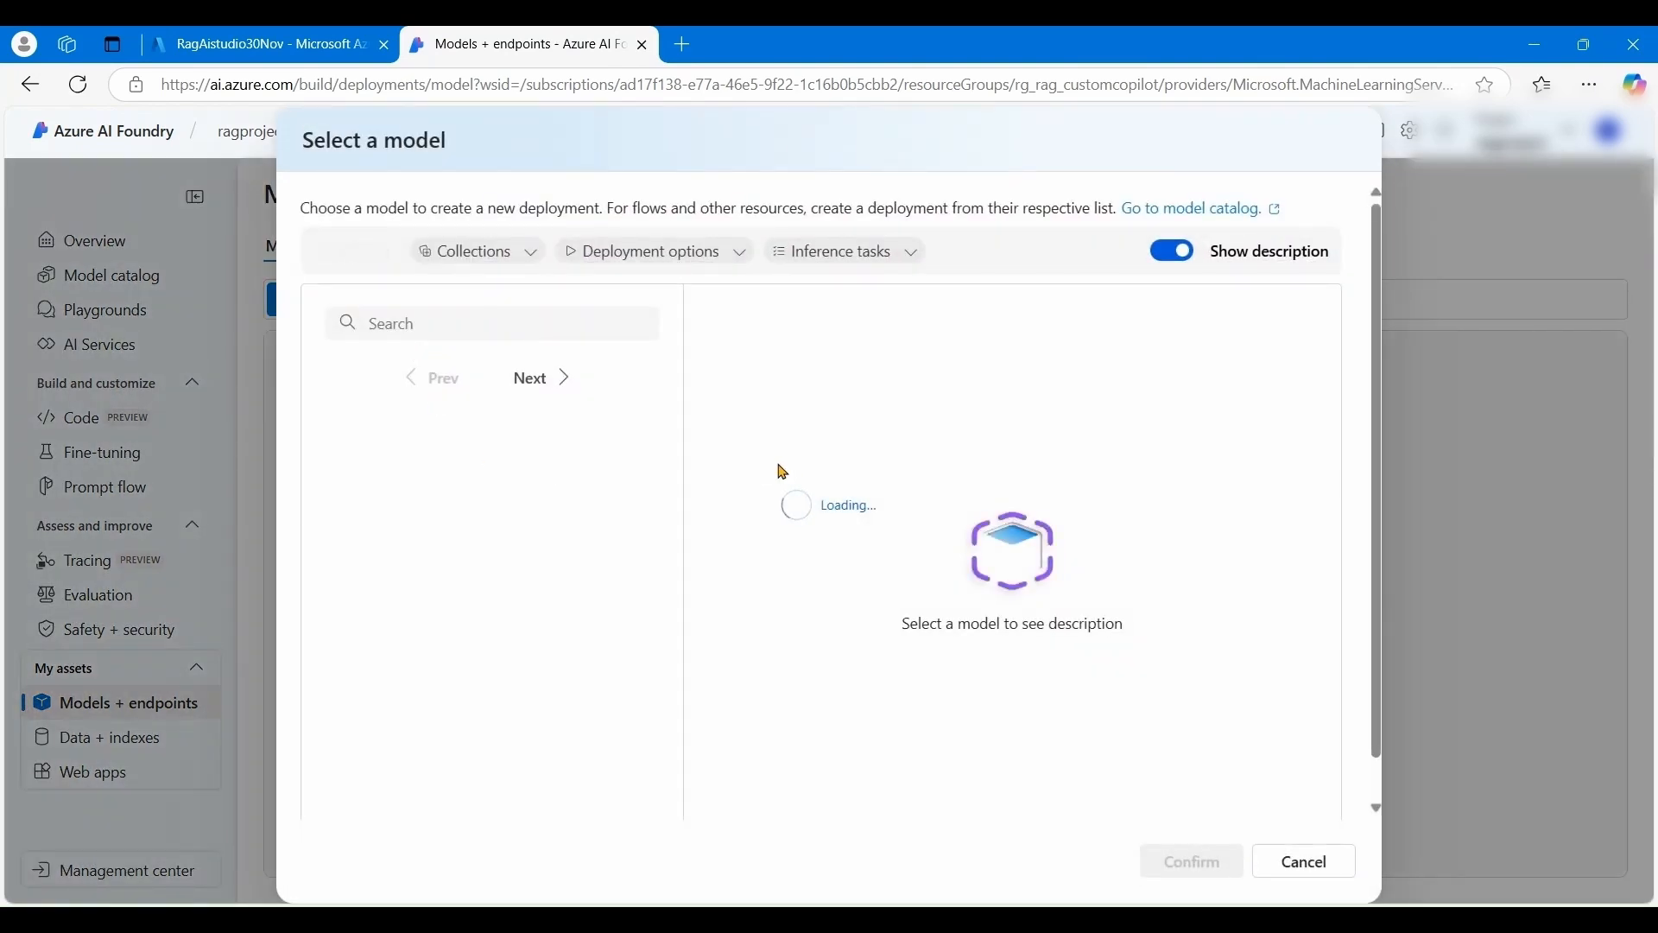
{"action": "scroll", "coordinate": [575, 536], "scroll_direction": "down", "scroll_amount": 4}
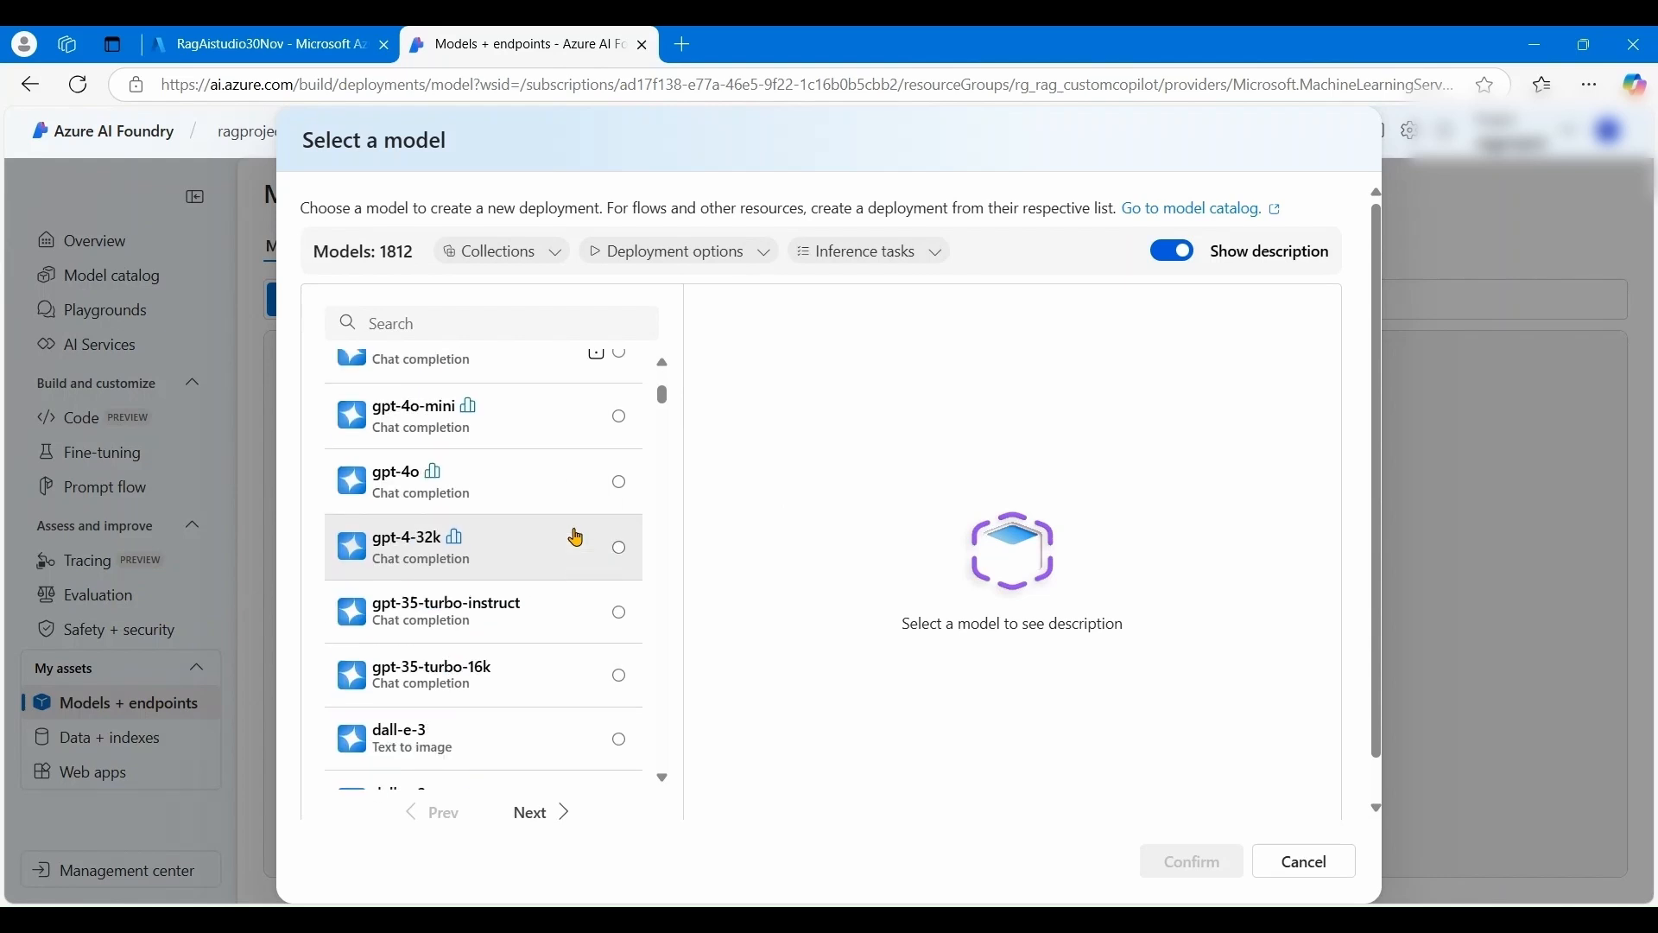
{"action": "scroll", "coordinate": [574, 540], "scroll_direction": "down", "scroll_amount": 5}
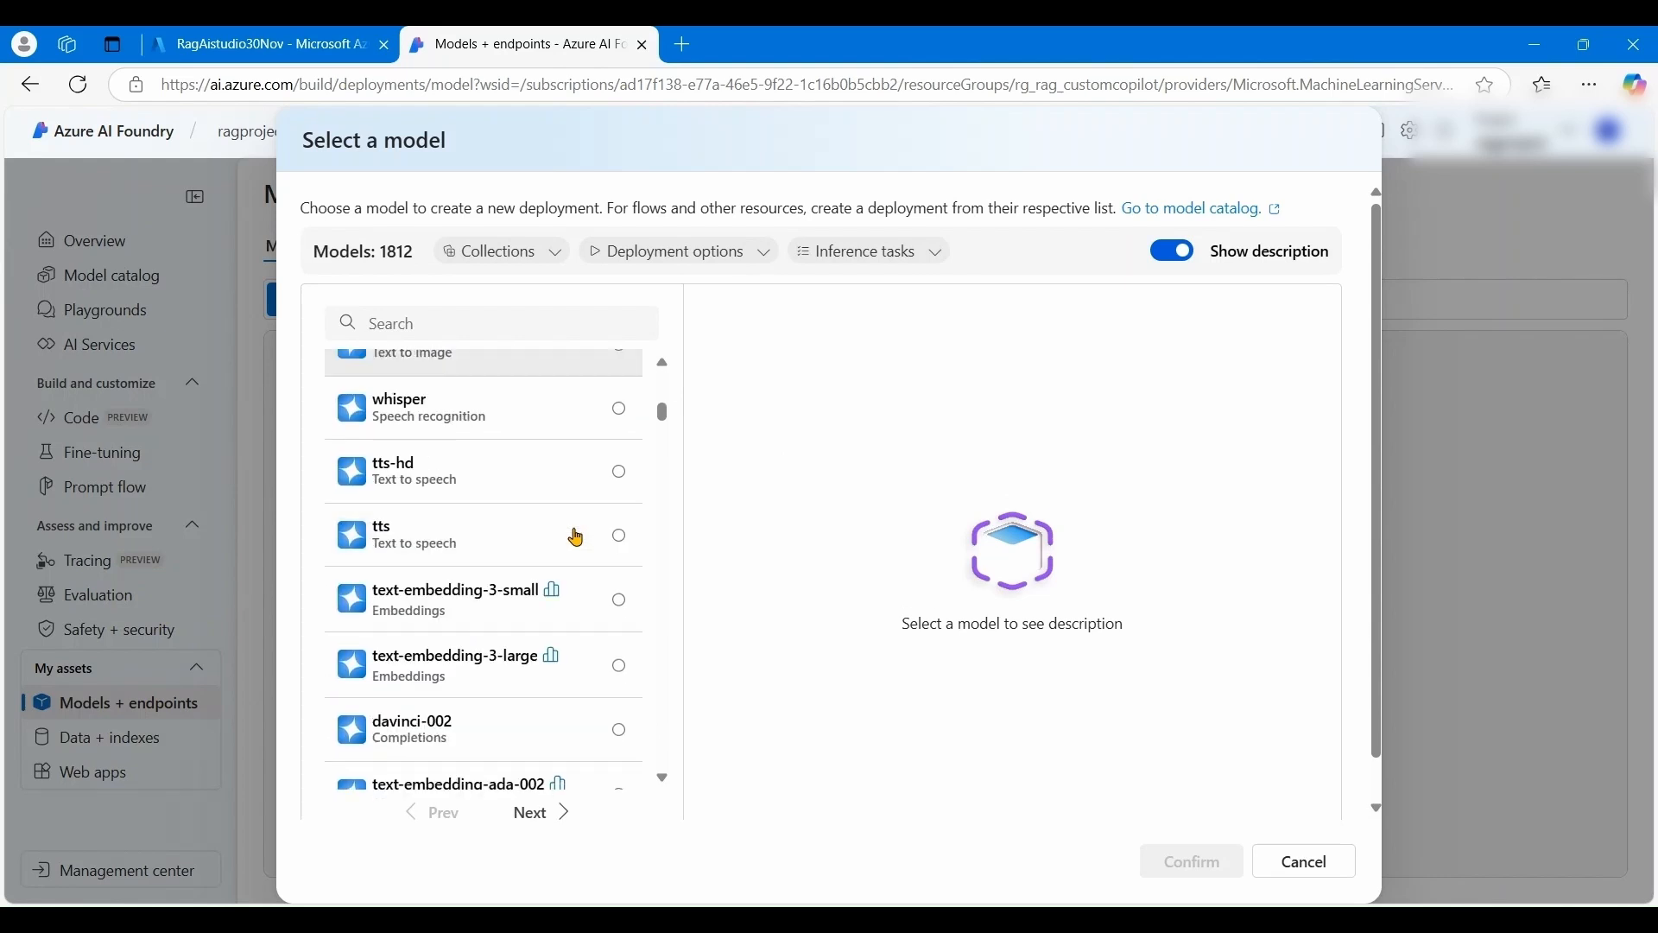
{"action": "scroll", "coordinate": [561, 655], "scroll_direction": "down", "scroll_amount": 3}
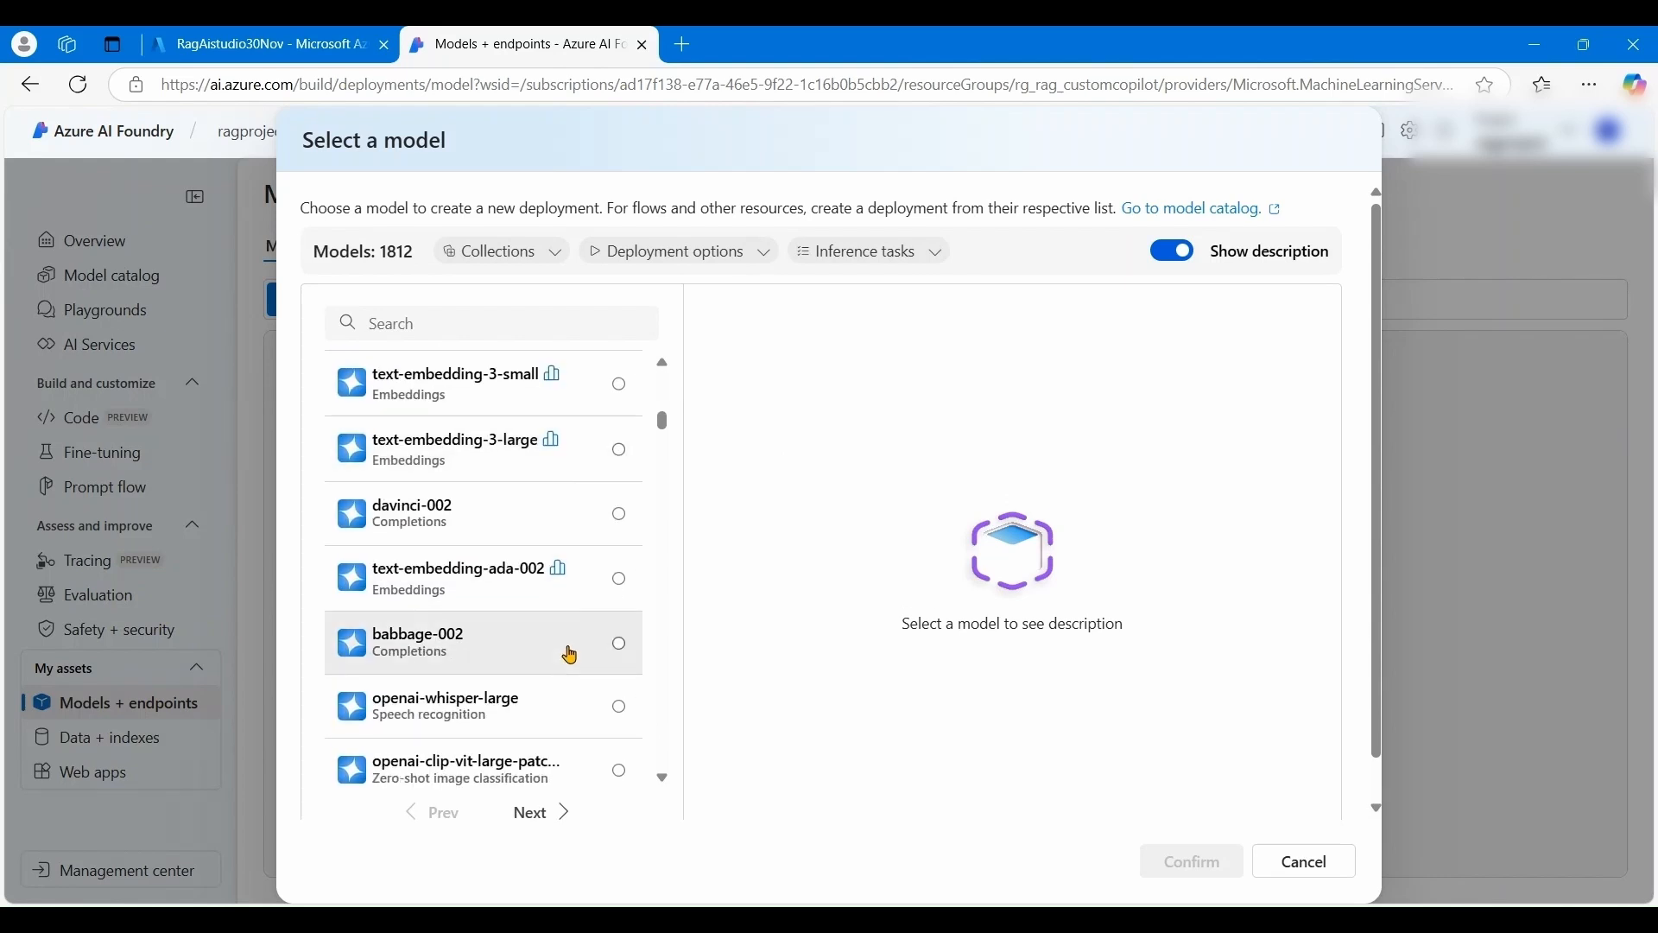
{"action": "left_click", "coordinate": [501, 588]}
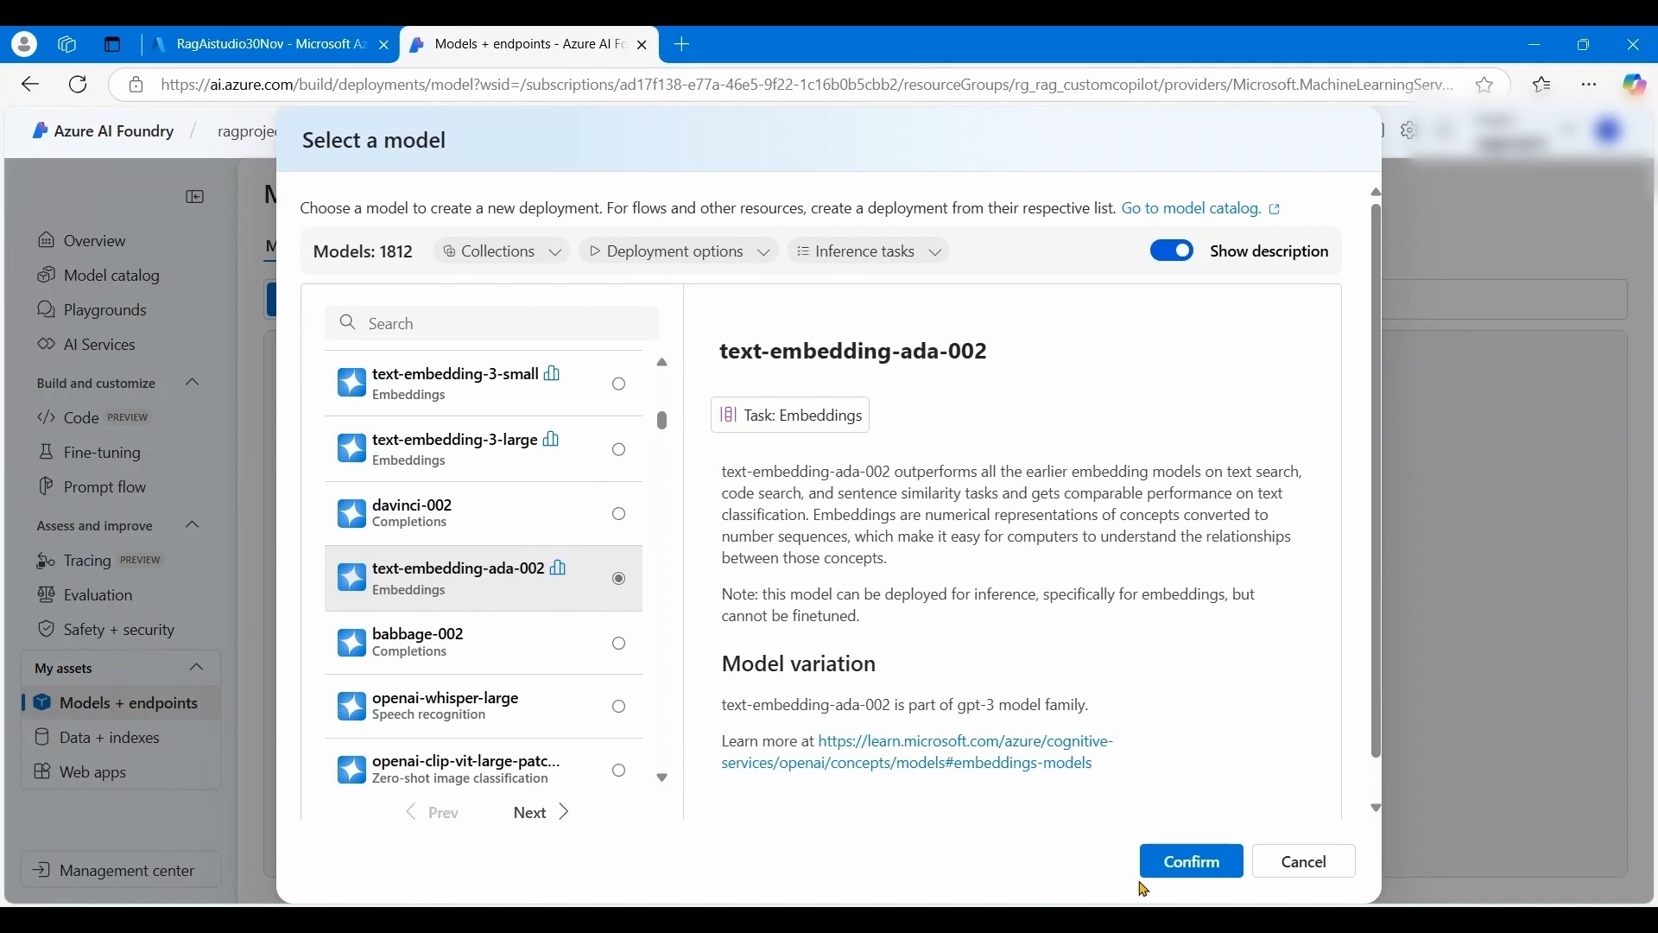
{"action": "left_click", "coordinate": [1167, 868]}
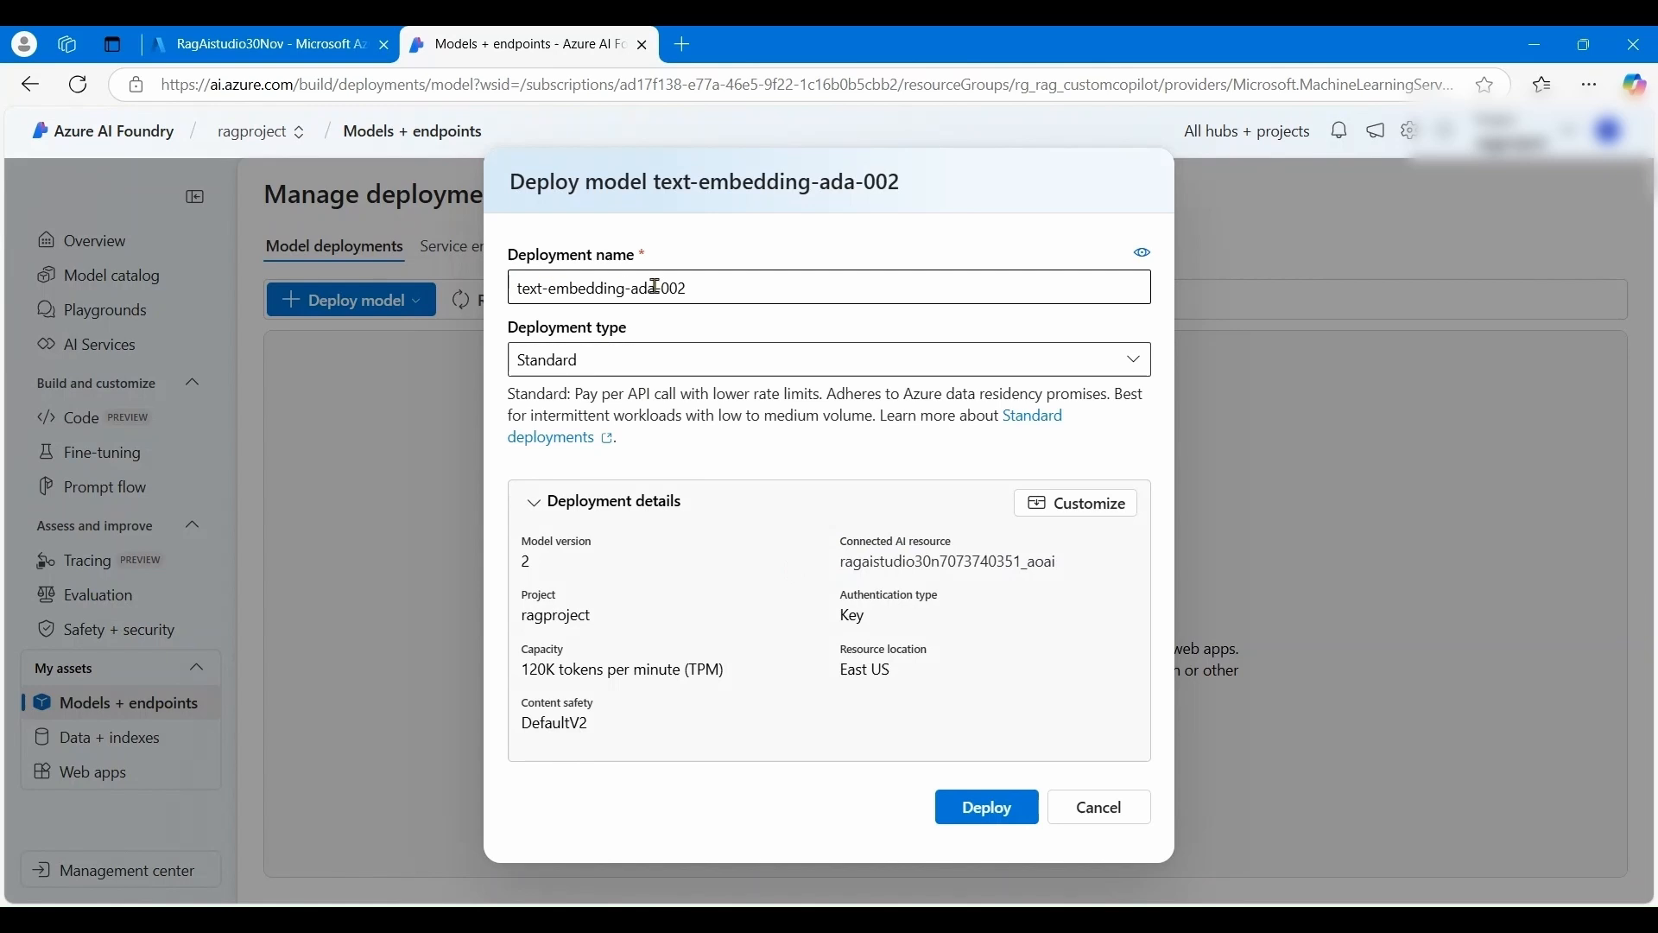
- Lower its rate limit to 89K tokens per minute and deploy it
{"action": "left_click", "coordinate": [543, 513]}
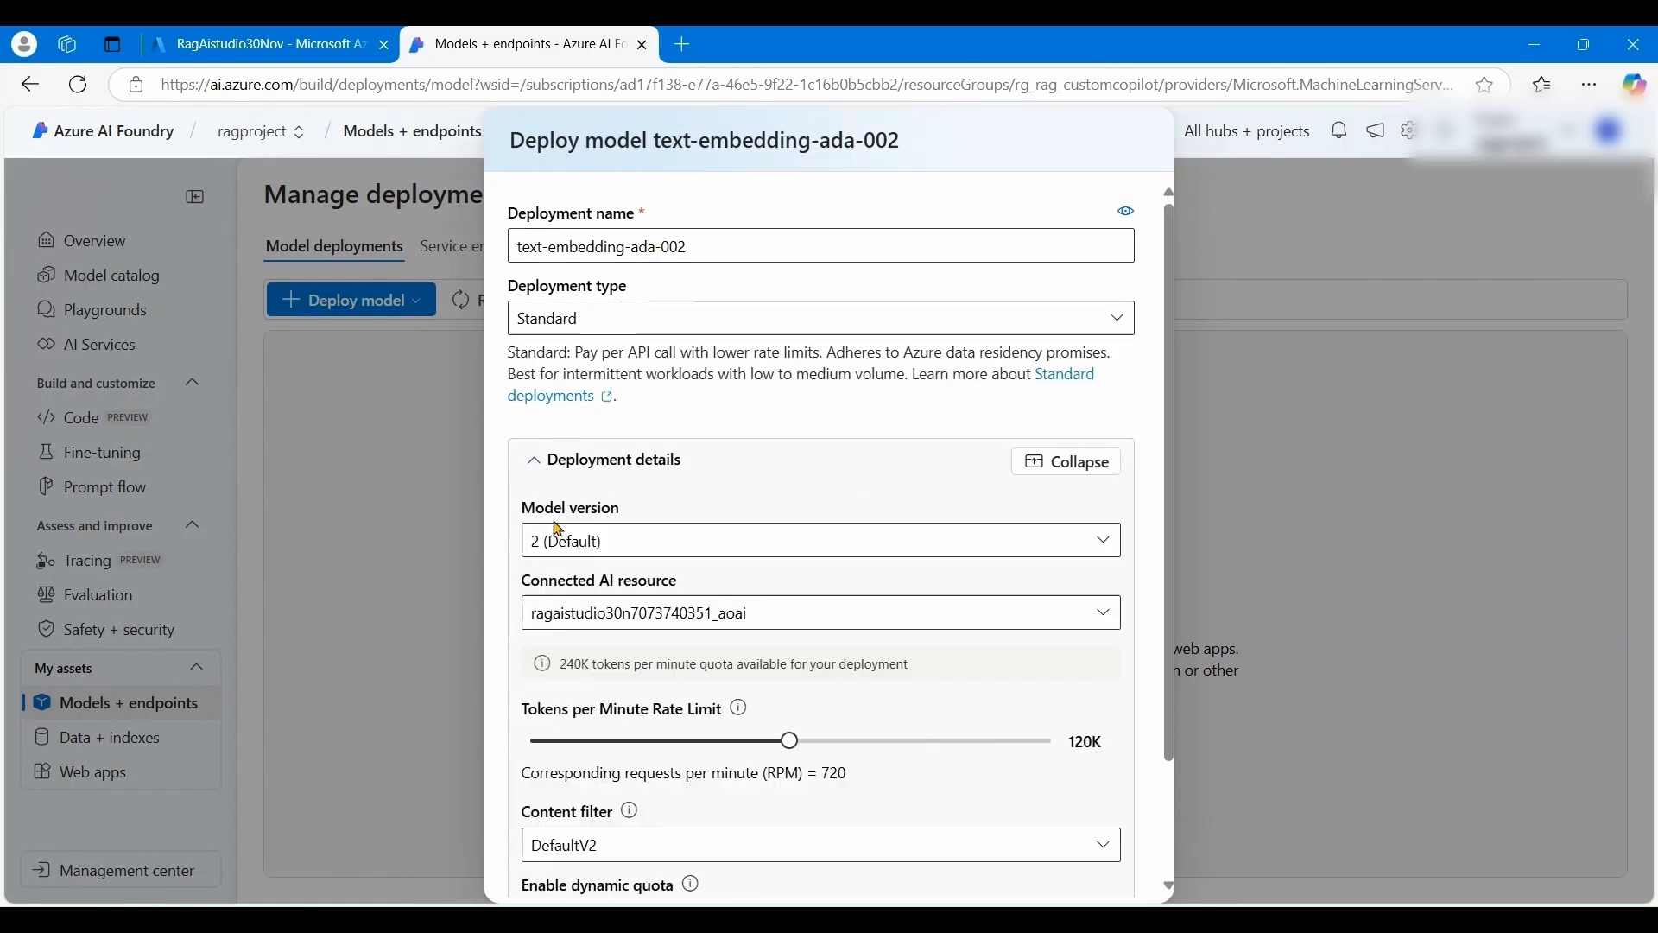
{"action": "scroll", "coordinate": [593, 501], "scroll_direction": "down", "scroll_amount": 2}
{"action": "scroll", "coordinate": [725, 596], "scroll_direction": "down", "scroll_amount": 1}
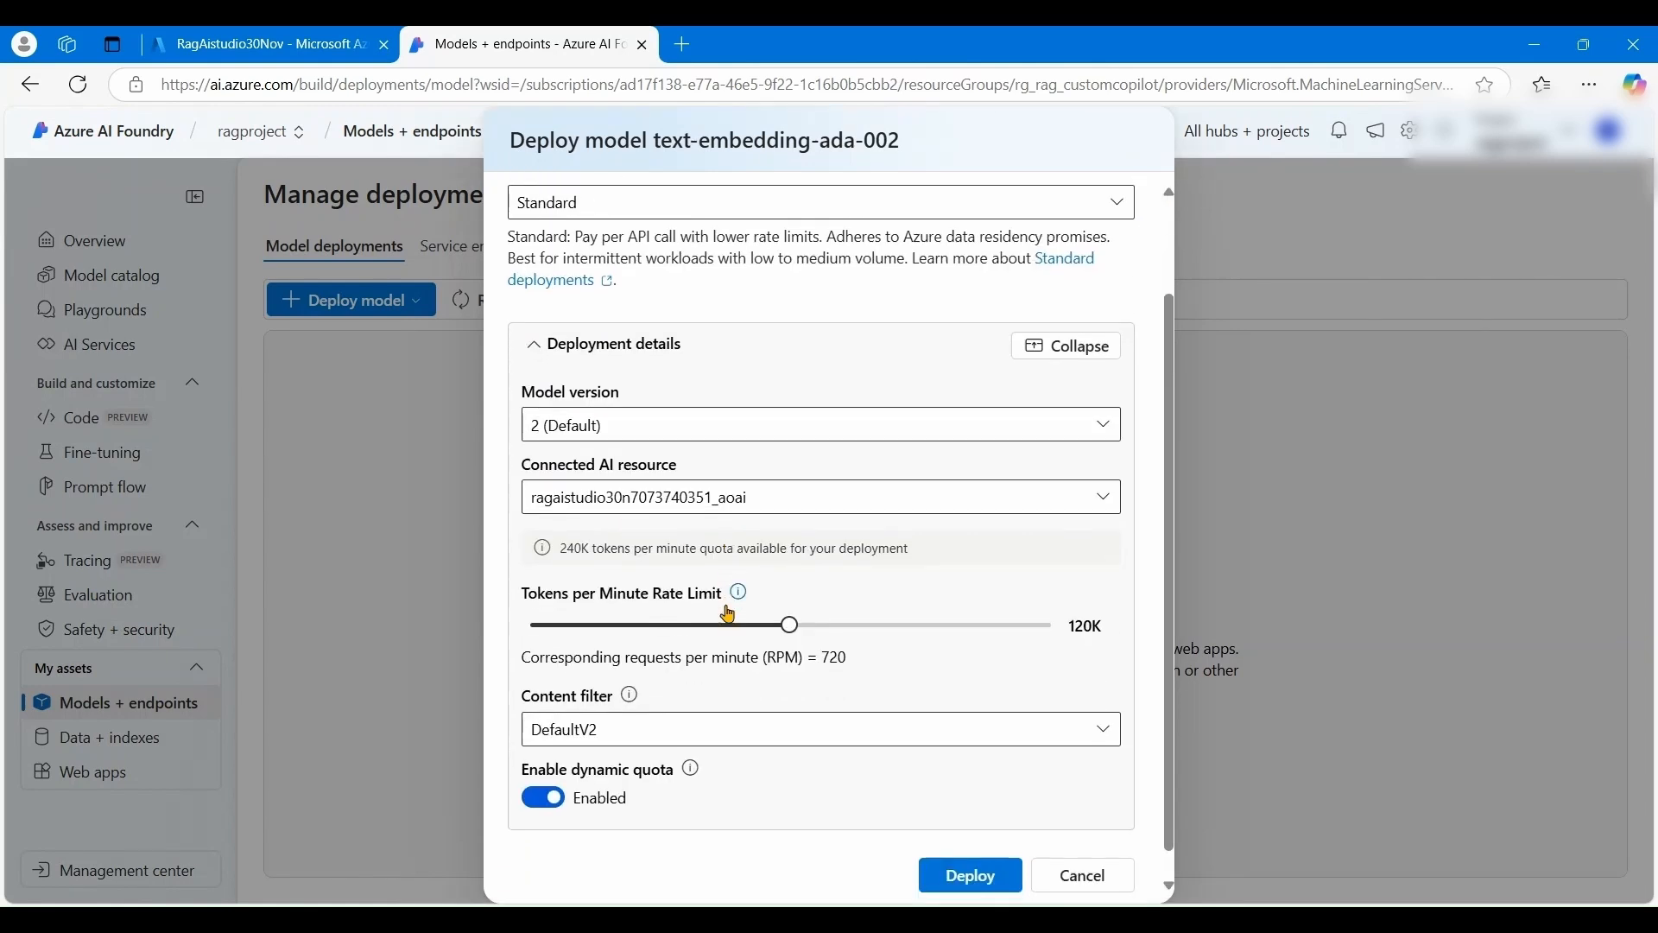
{"action": "left_click", "coordinate": [786, 601]}
{"action": "left_click_drag", "start_coordinate": [789, 600], "coordinate": [722, 600]}
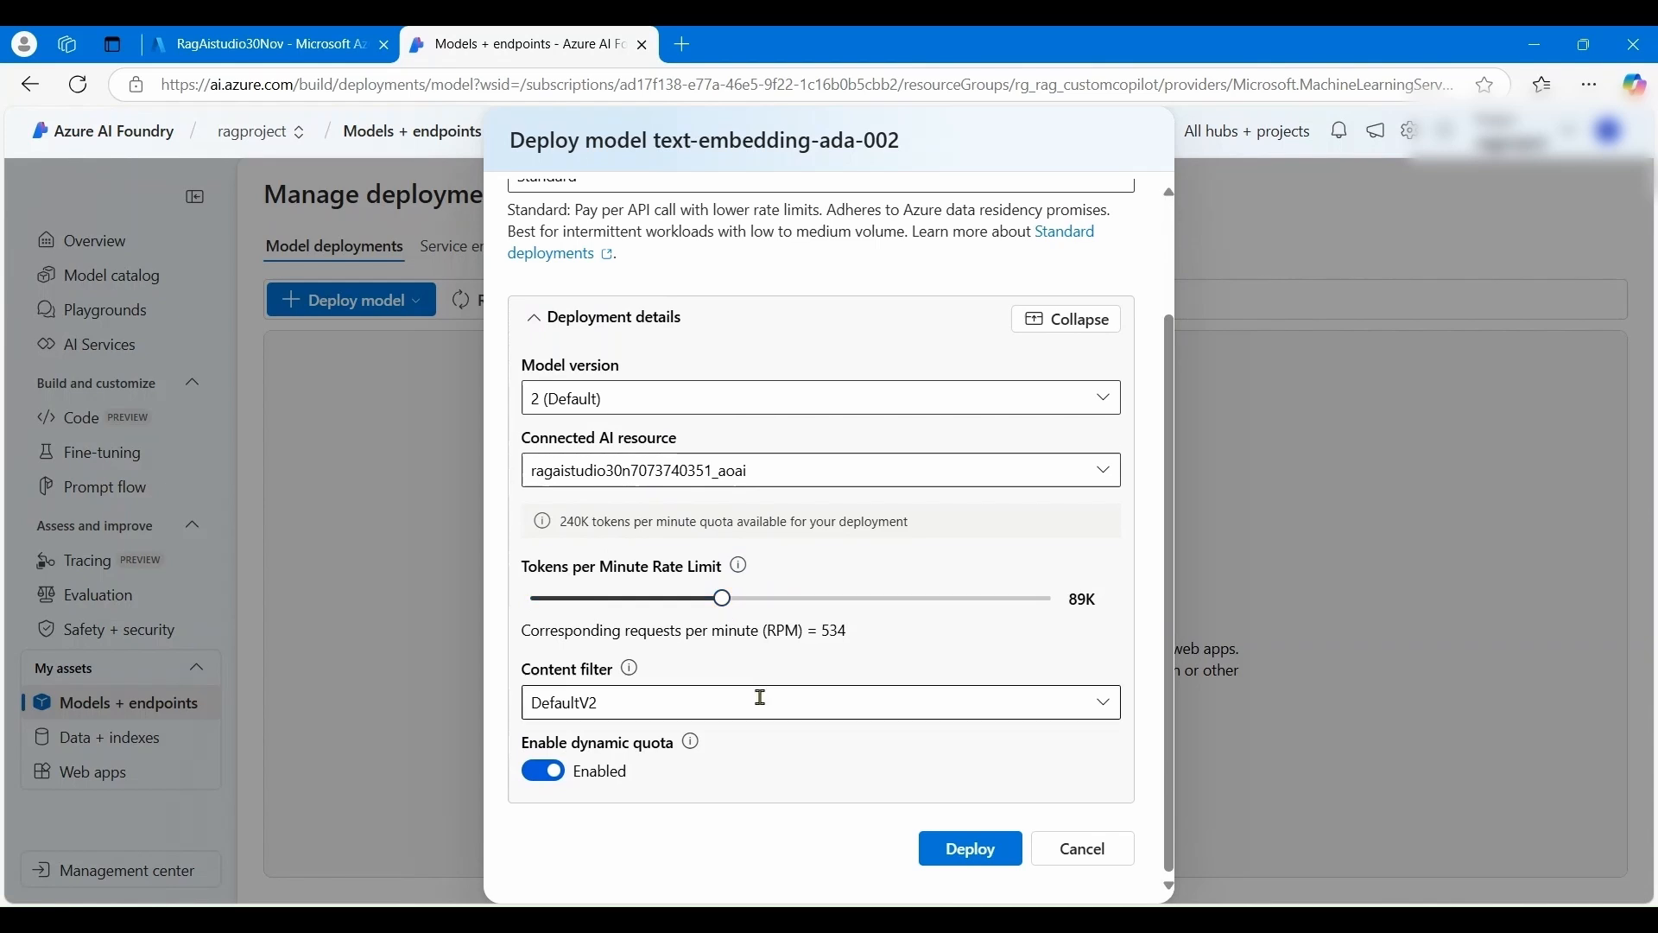
{"action": "left_click", "coordinate": [983, 858]}
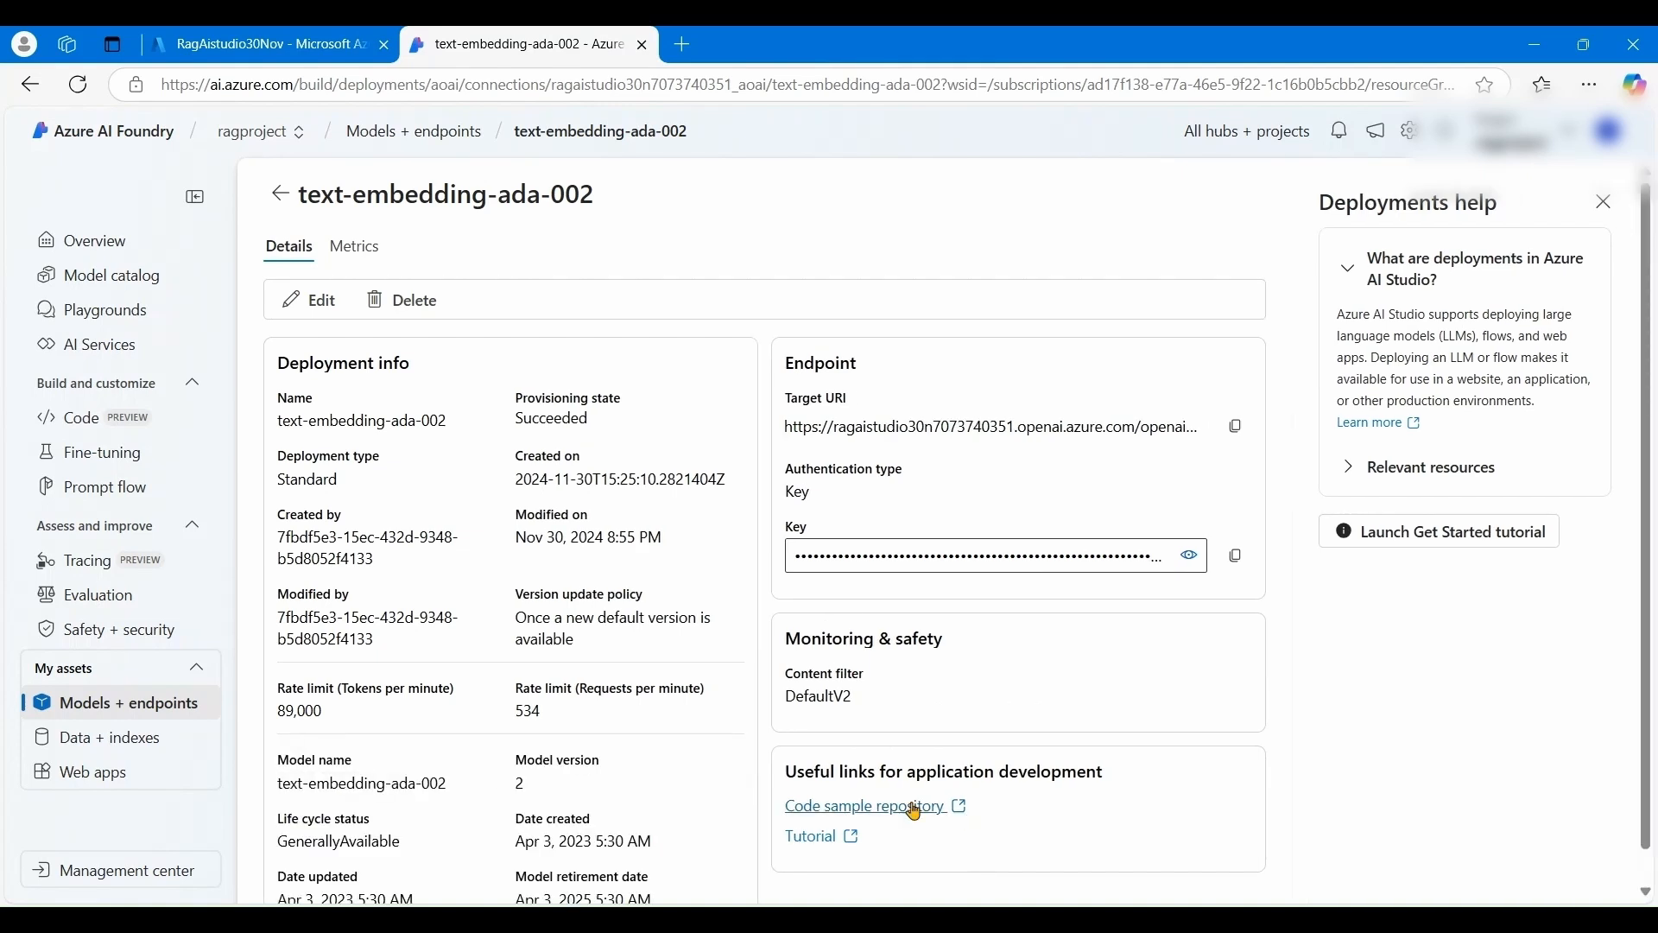
{"action": "left_click", "coordinate": [178, 709]}
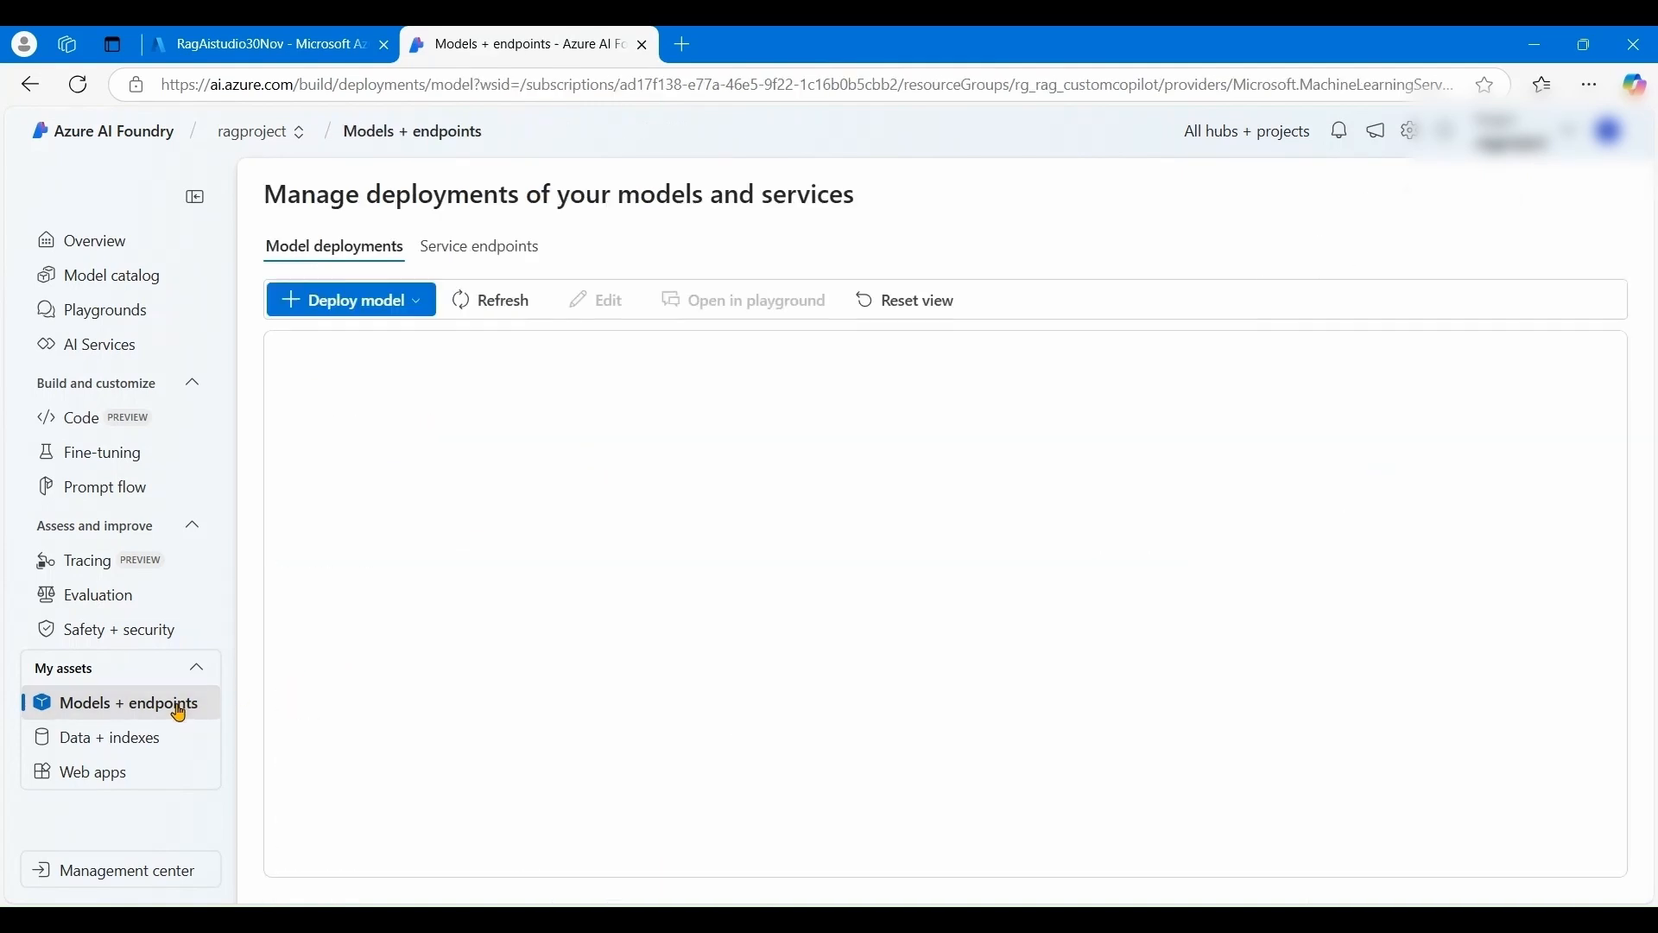
- Choose the gpt-35-turbo-16k base model for deployment
{"action": "left_click", "coordinate": [431, 314]}
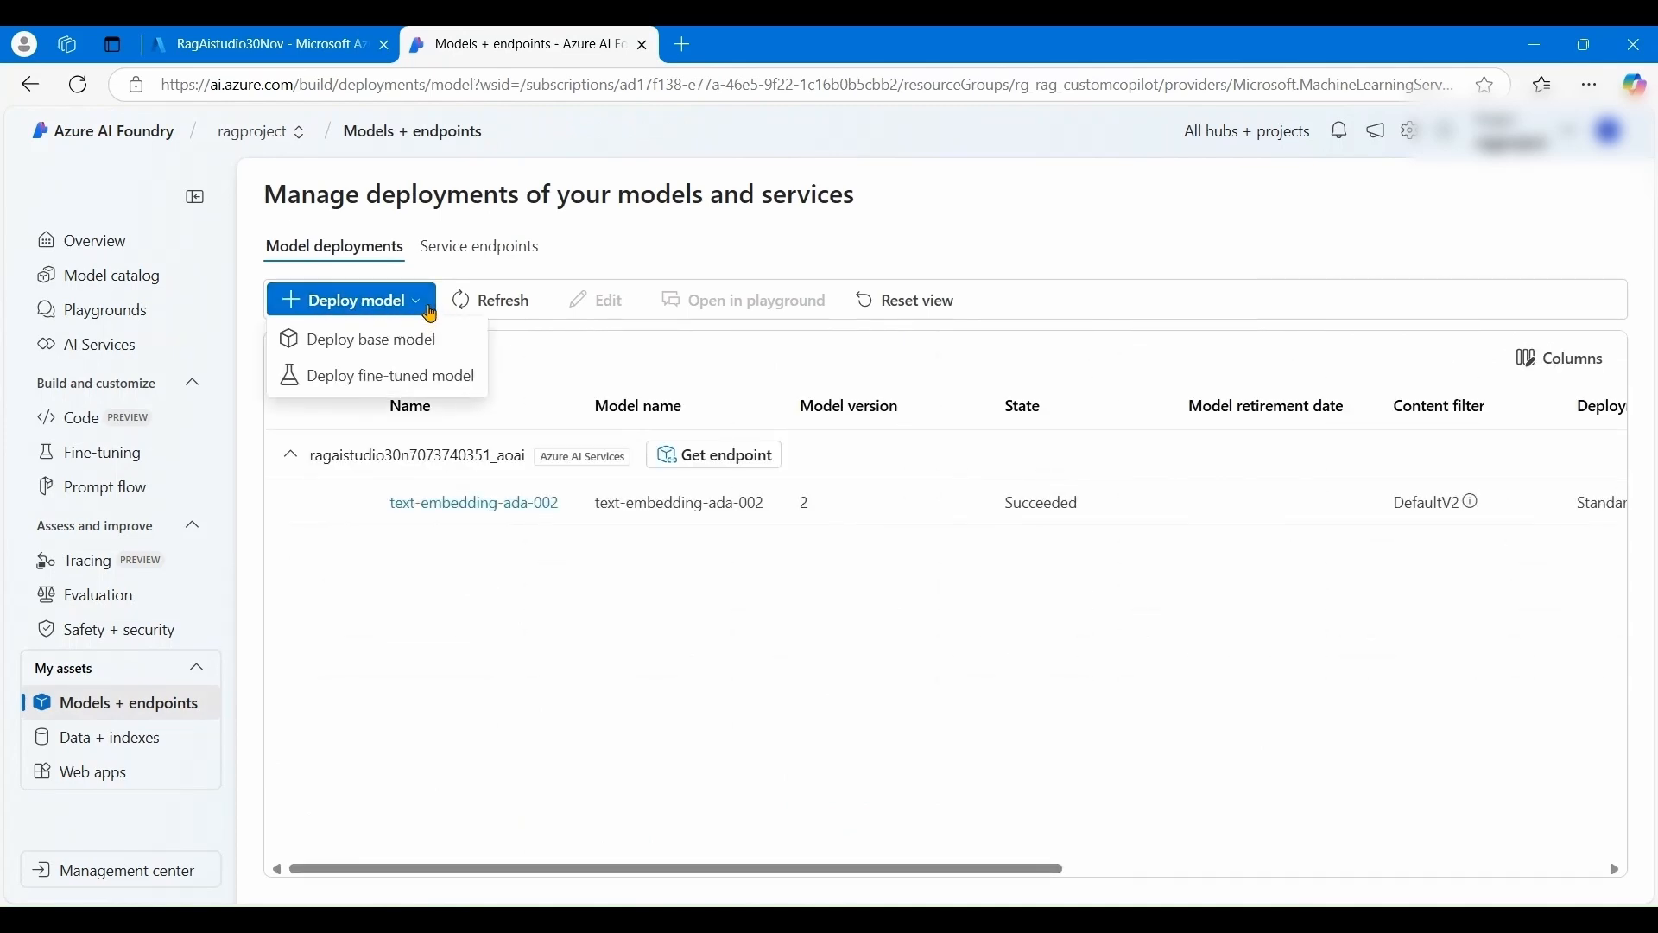
{"action": "left_click", "coordinate": [414, 342]}
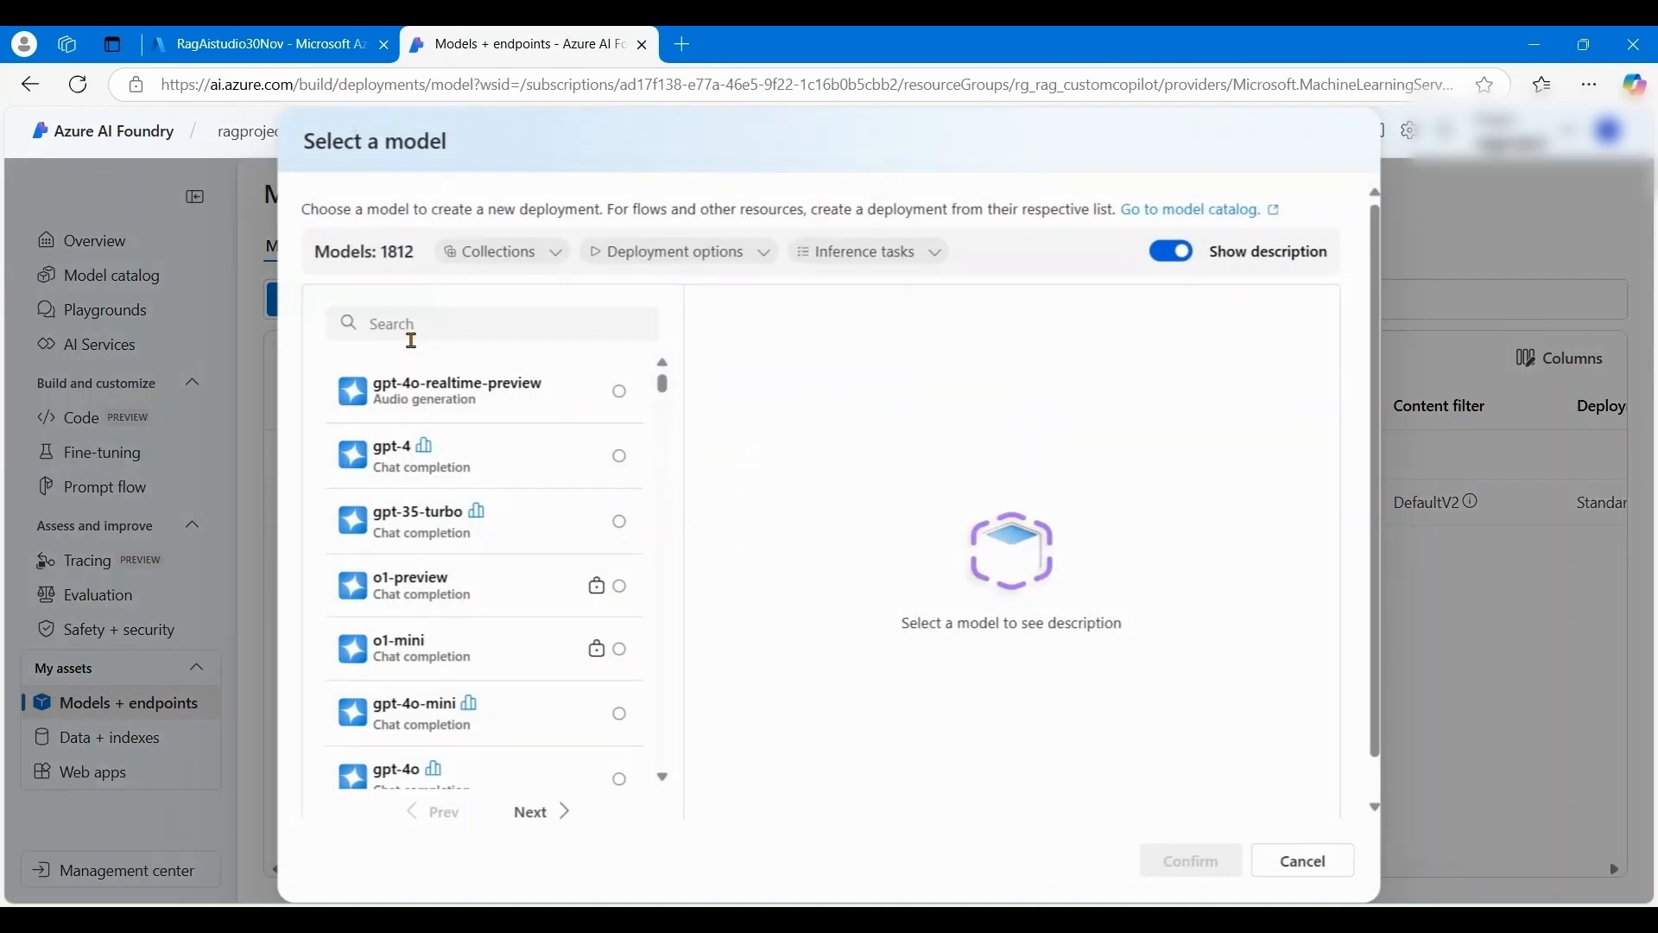
{"action": "scroll", "coordinate": [518, 587], "scroll_direction": "down", "scroll_amount": 2}
{"action": "scroll", "coordinate": [516, 587], "scroll_direction": "down", "scroll_amount": 2}
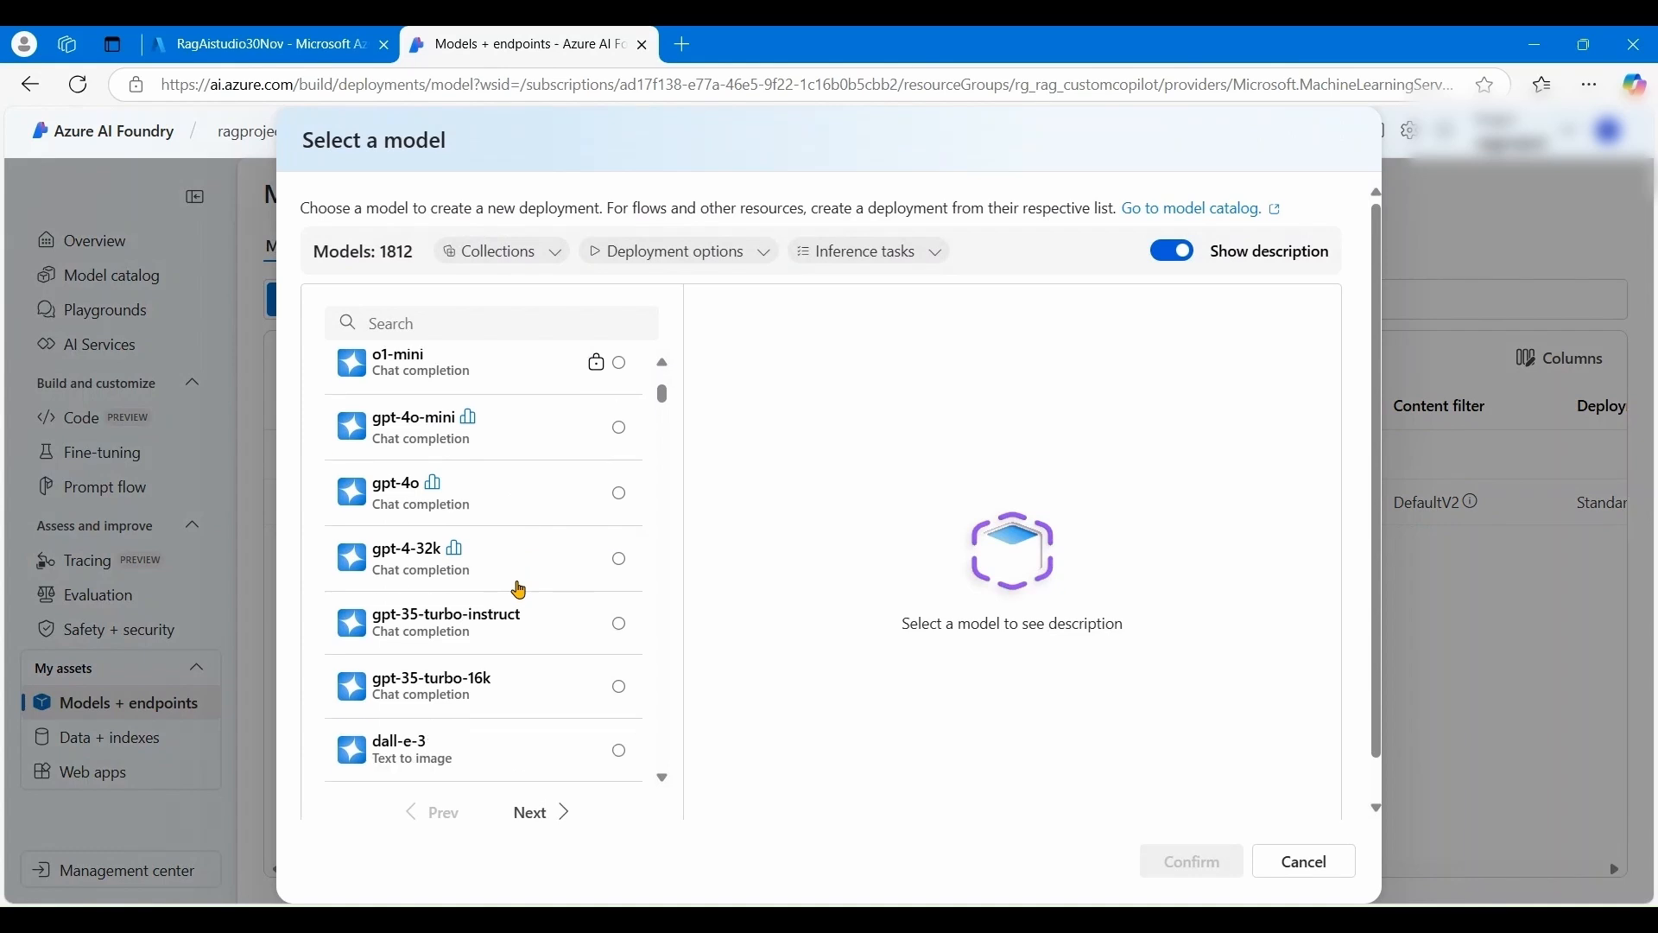
{"action": "left_click", "coordinate": [523, 660]}
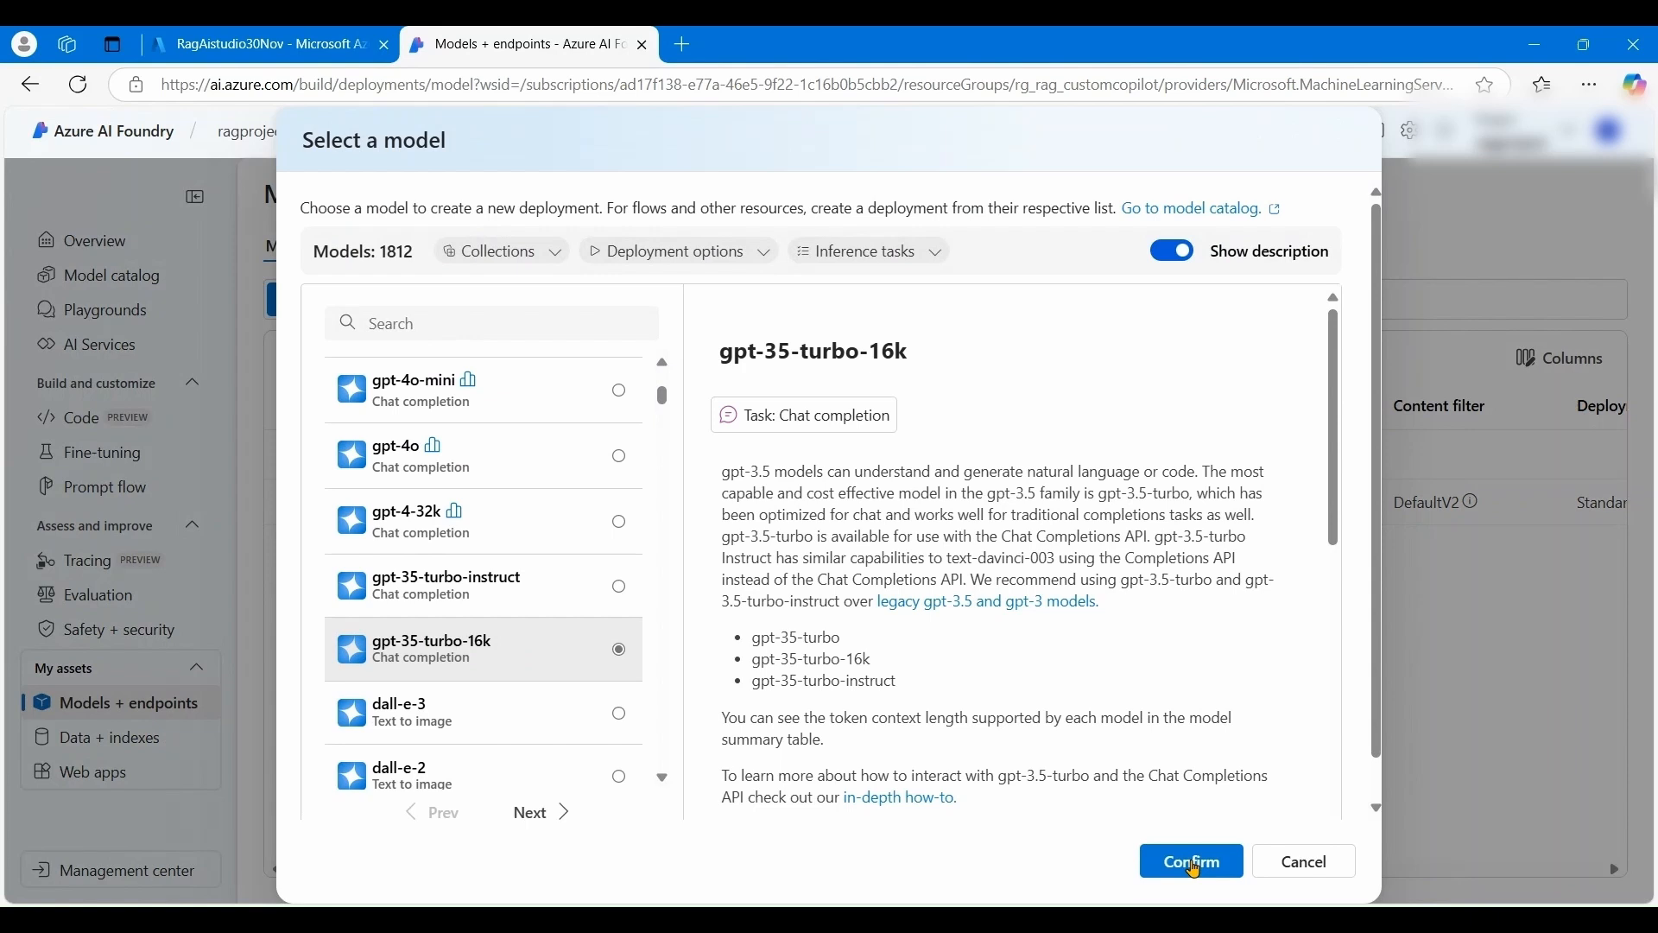
{"action": "scroll", "coordinate": [560, 614], "scroll_direction": "up", "scroll_amount": 5}
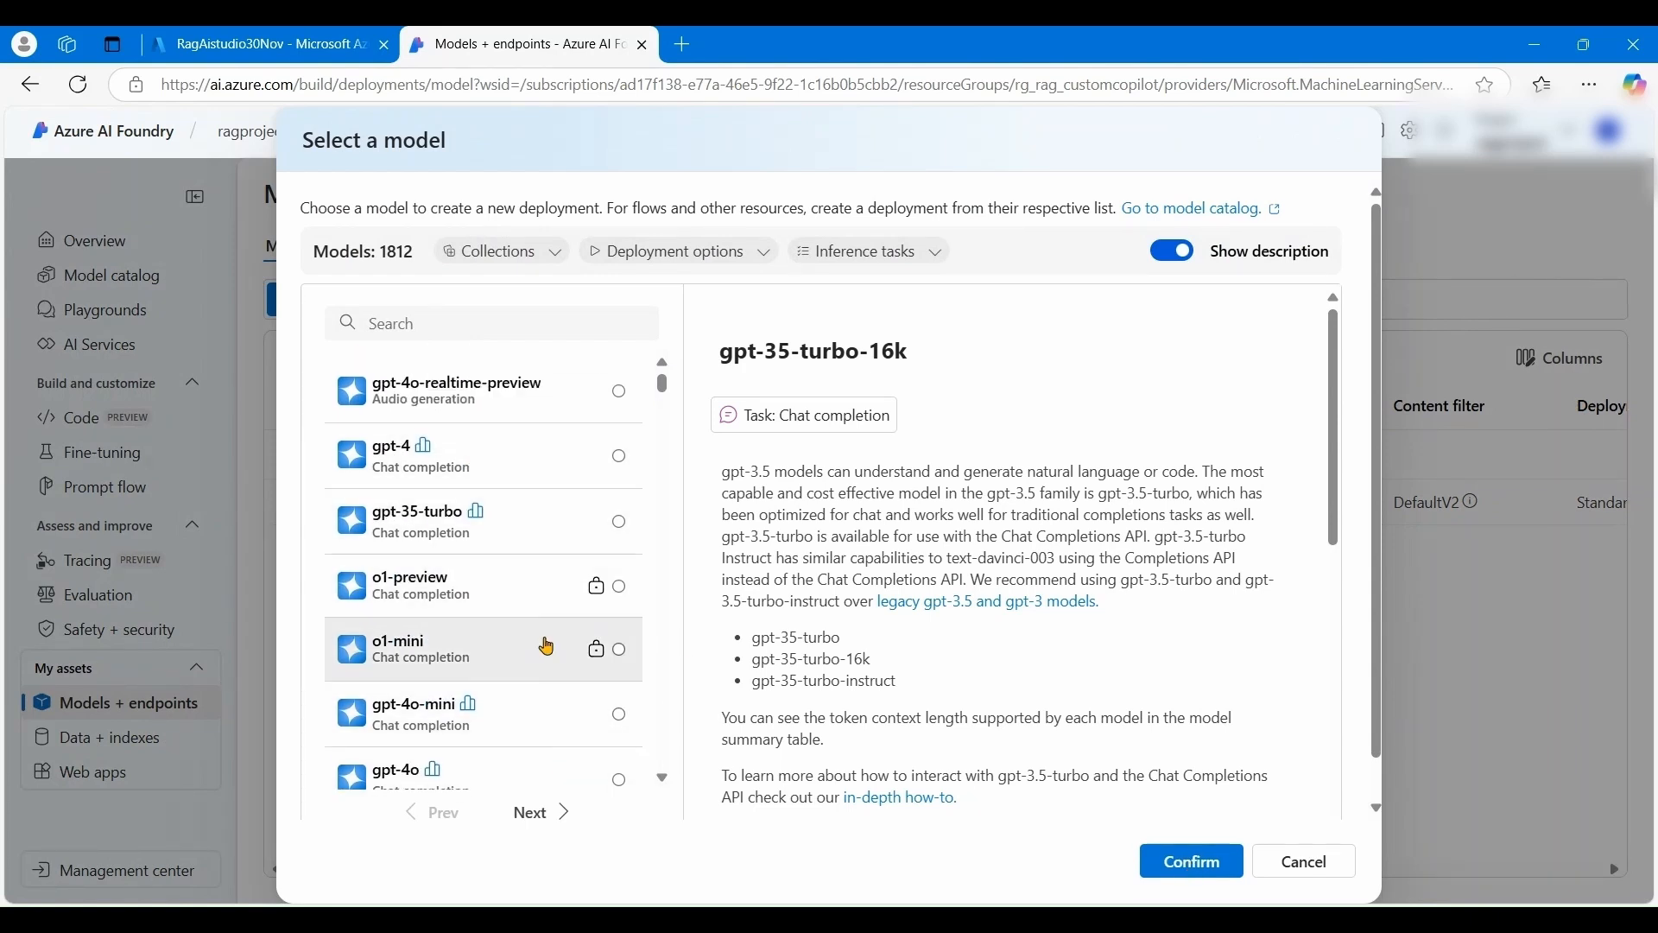
{"action": "scroll", "coordinate": [555, 687], "scroll_direction": "down", "scroll_amount": 2}
{"action": "scroll", "coordinate": [559, 689], "scroll_direction": "down", "scroll_amount": 3}
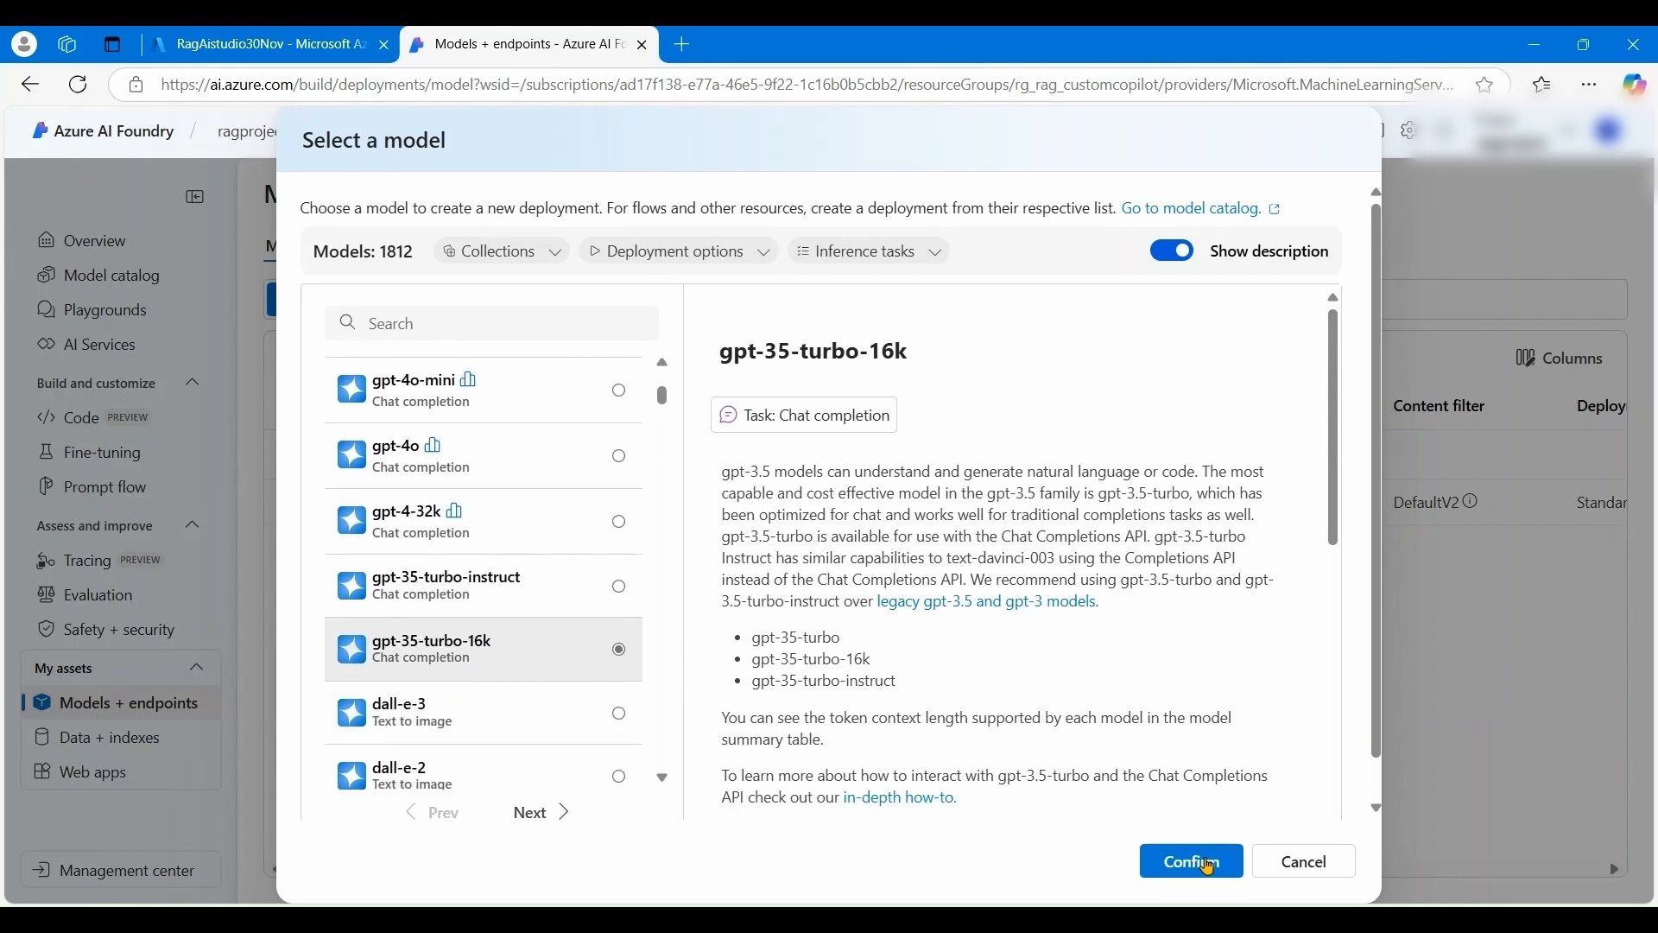
{"action": "left_click", "coordinate": [1208, 864]}
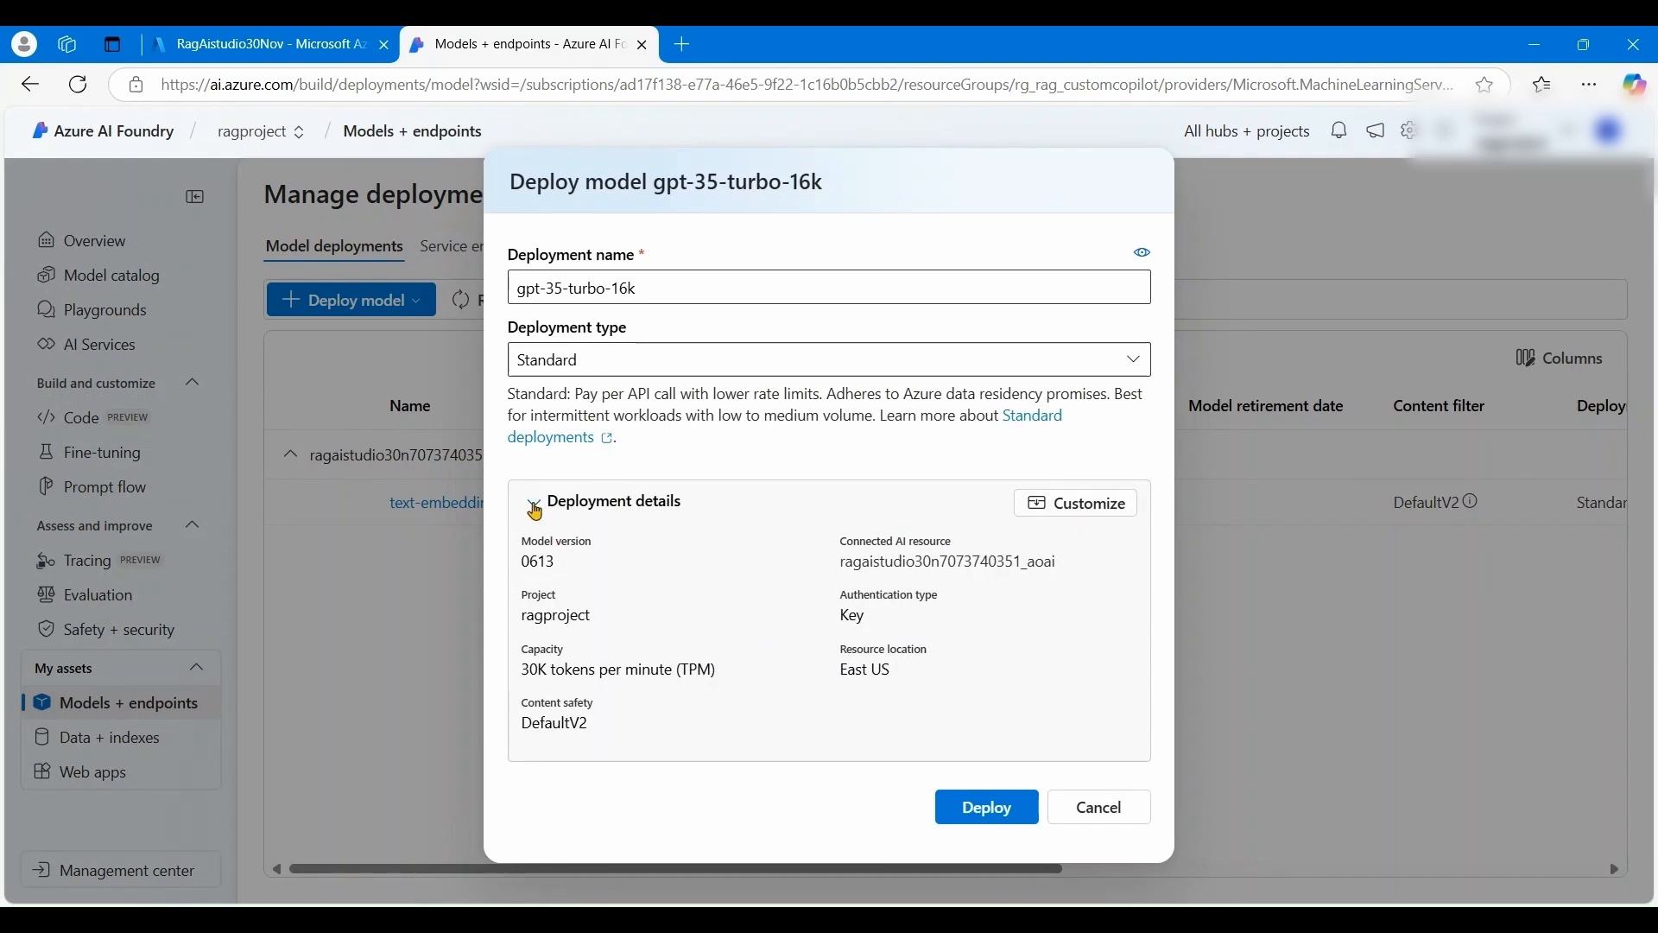
- Set its Standard deployment to 18K tokens per minute and deploy it
{"action": "left_click", "coordinate": [533, 503]}
{"action": "scroll", "coordinate": [728, 612], "scroll_direction": "down", "scroll_amount": 3}
{"action": "left_click_drag", "start_coordinate": [1052, 597], "coordinate": [838, 620]}
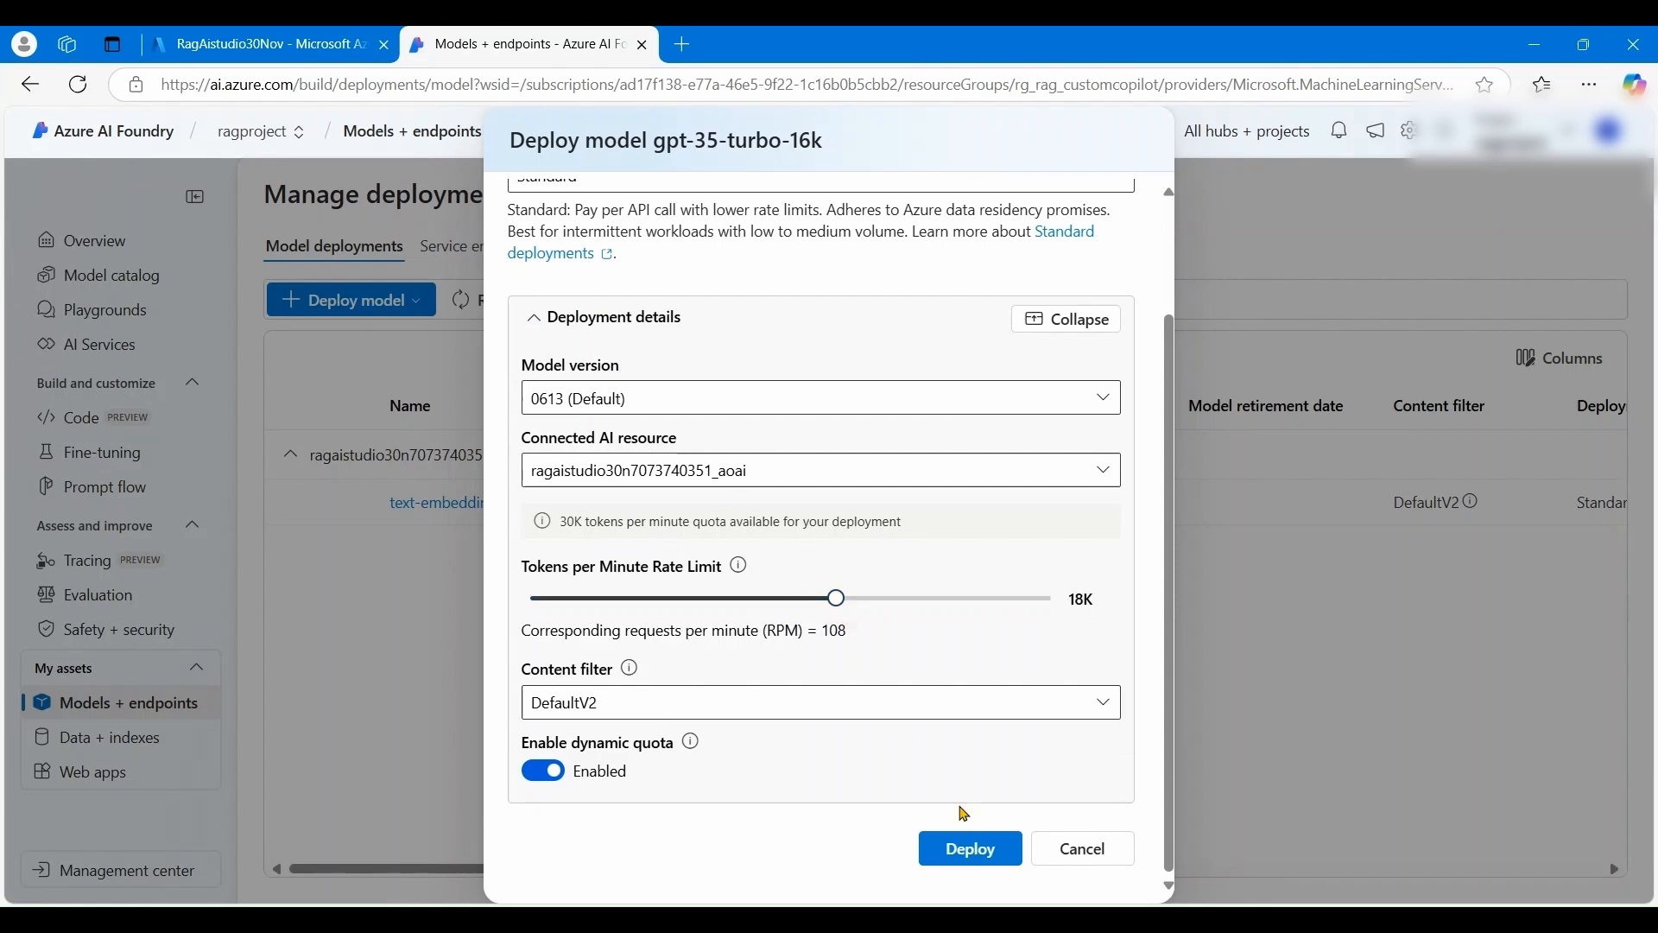
{"action": "left_click", "coordinate": [968, 855]}
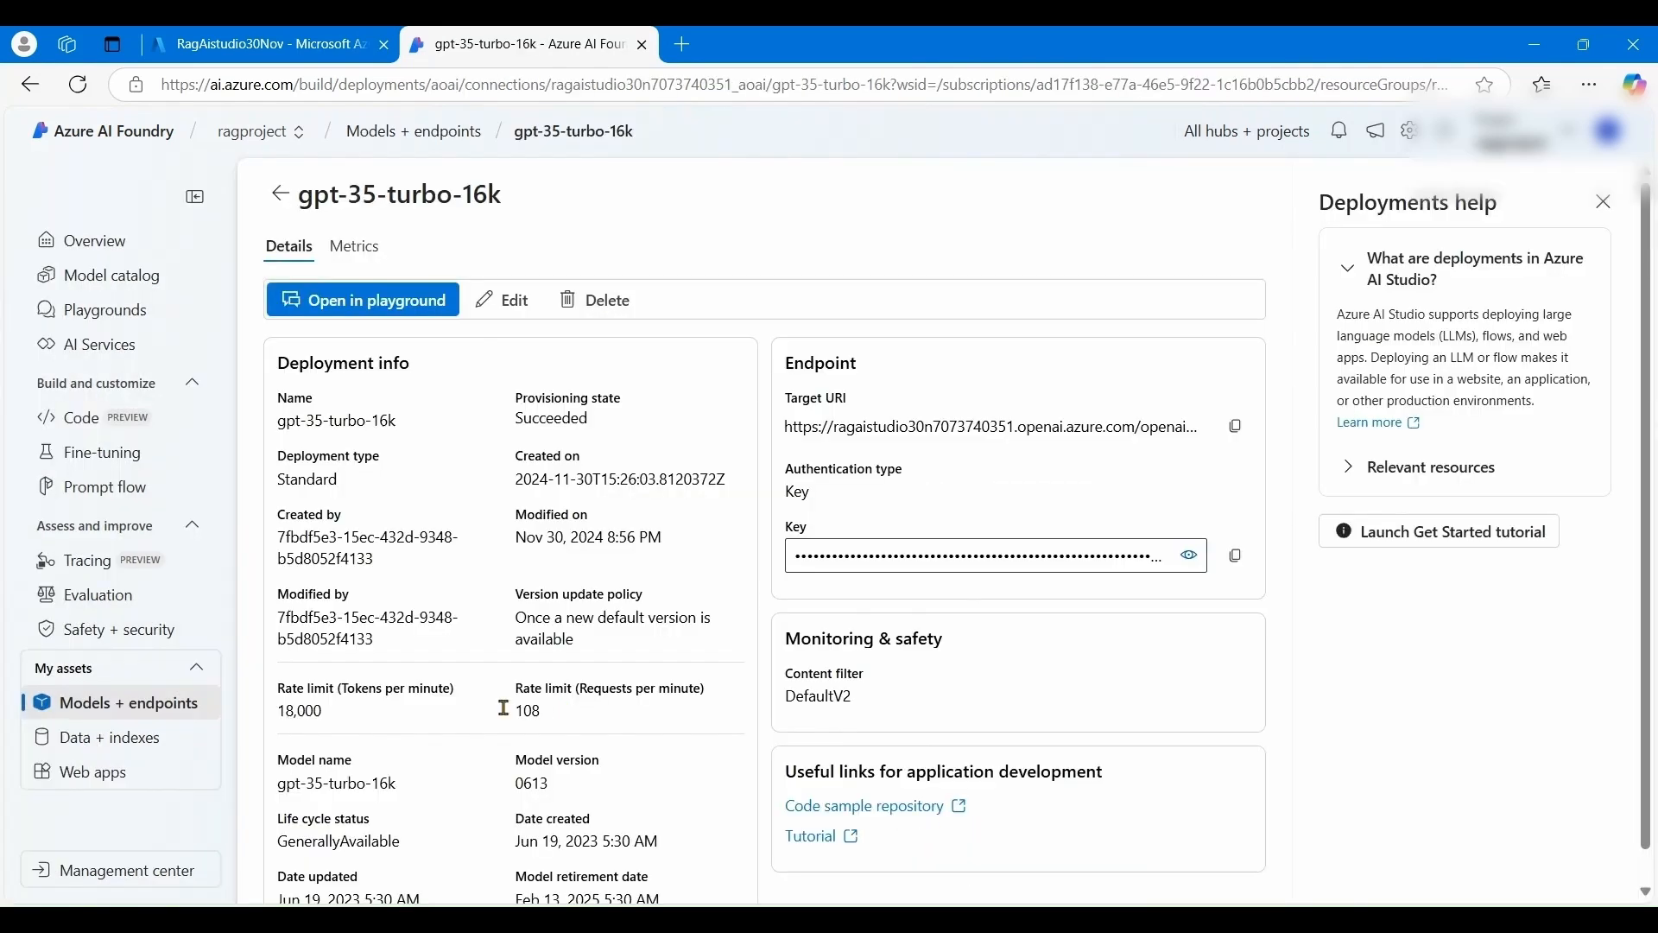
{"action": "left_click", "coordinate": [162, 717]}
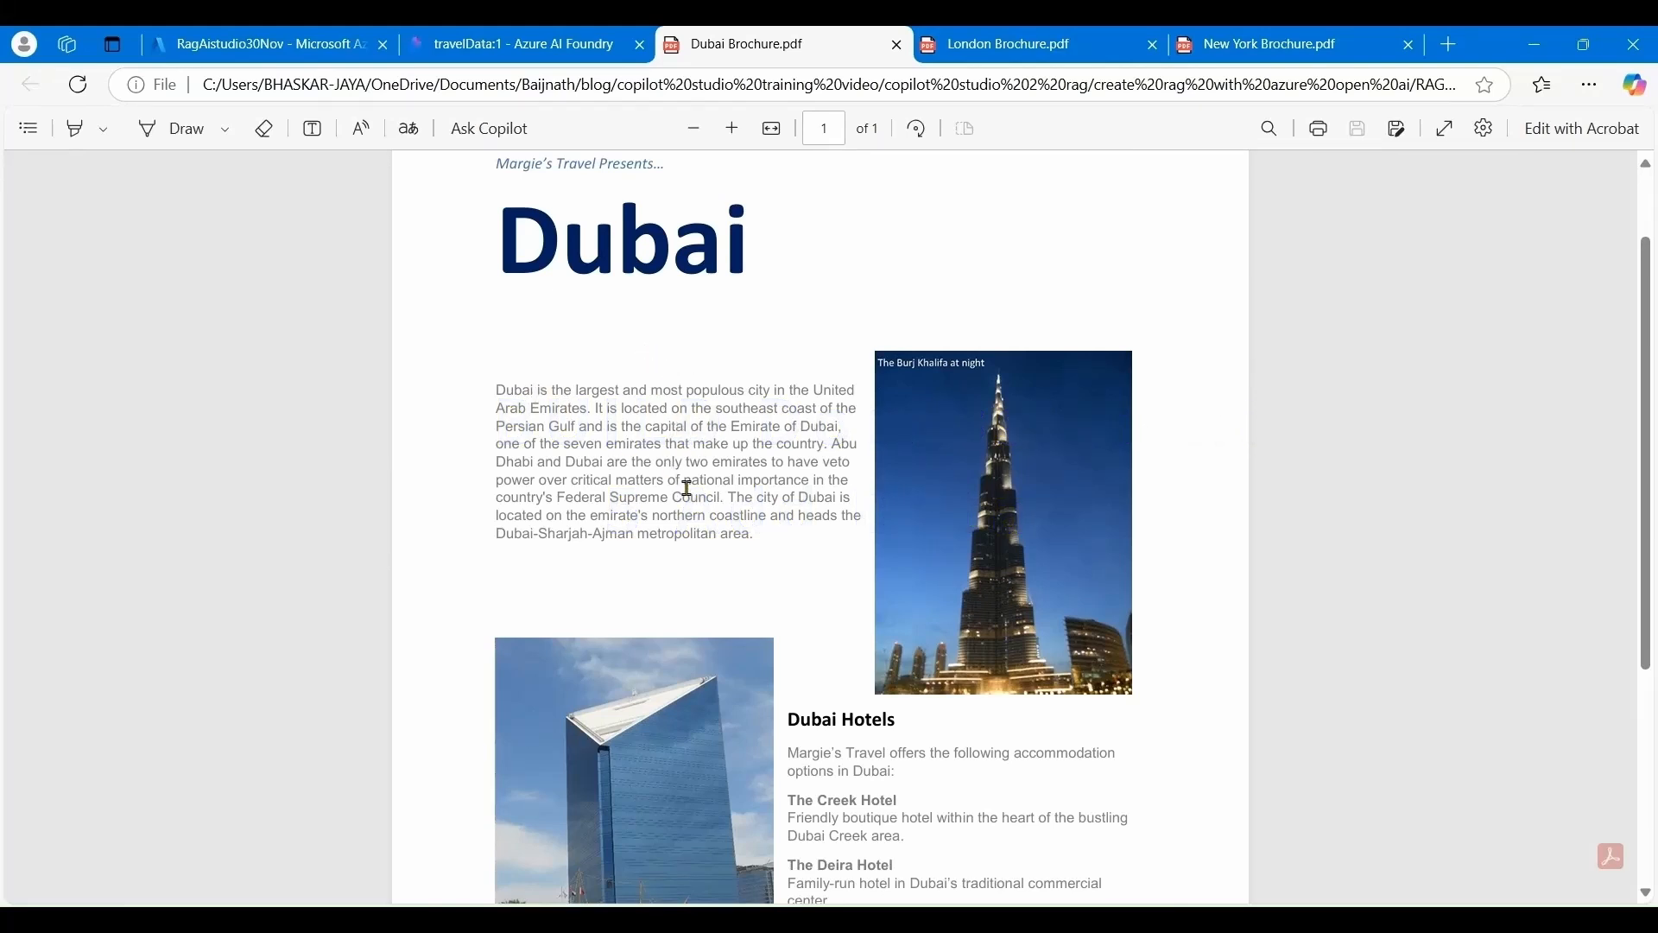
- Skim the Dubai and London brochure PDFs, then move on to the New York brochure
{"action": "scroll", "coordinate": [831, 636], "scroll_direction": "down", "scroll_amount": 3}
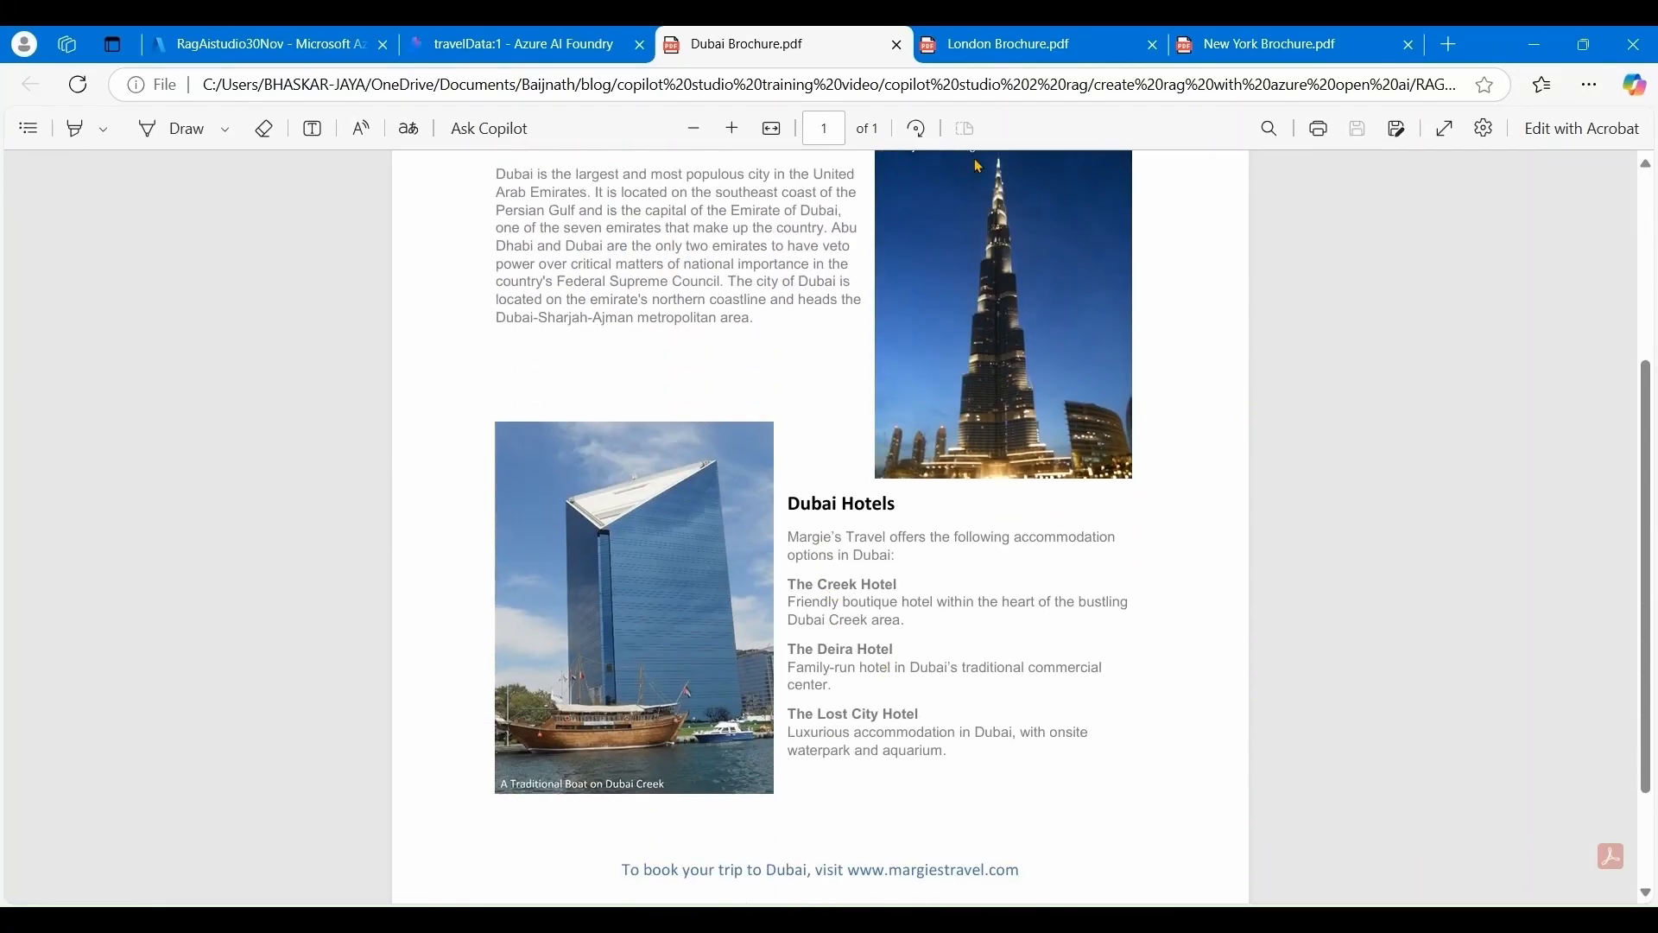
{"action": "left_click", "coordinate": [989, 40]}
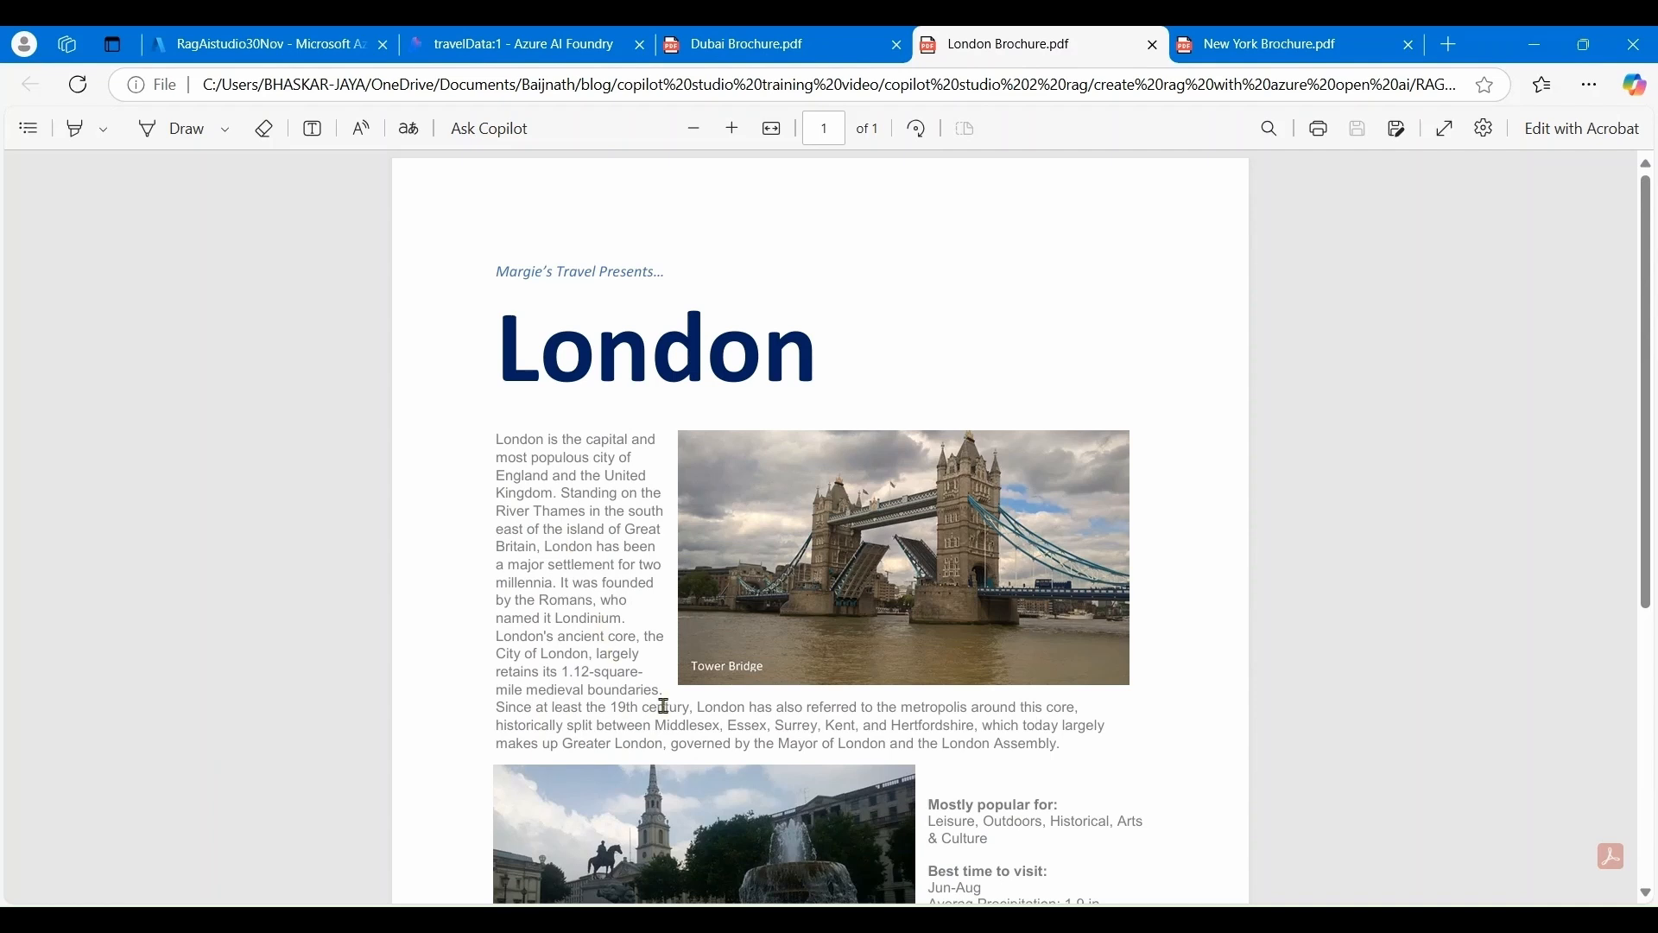
{"action": "scroll", "coordinate": [664, 706], "scroll_direction": "down", "scroll_amount": 5}
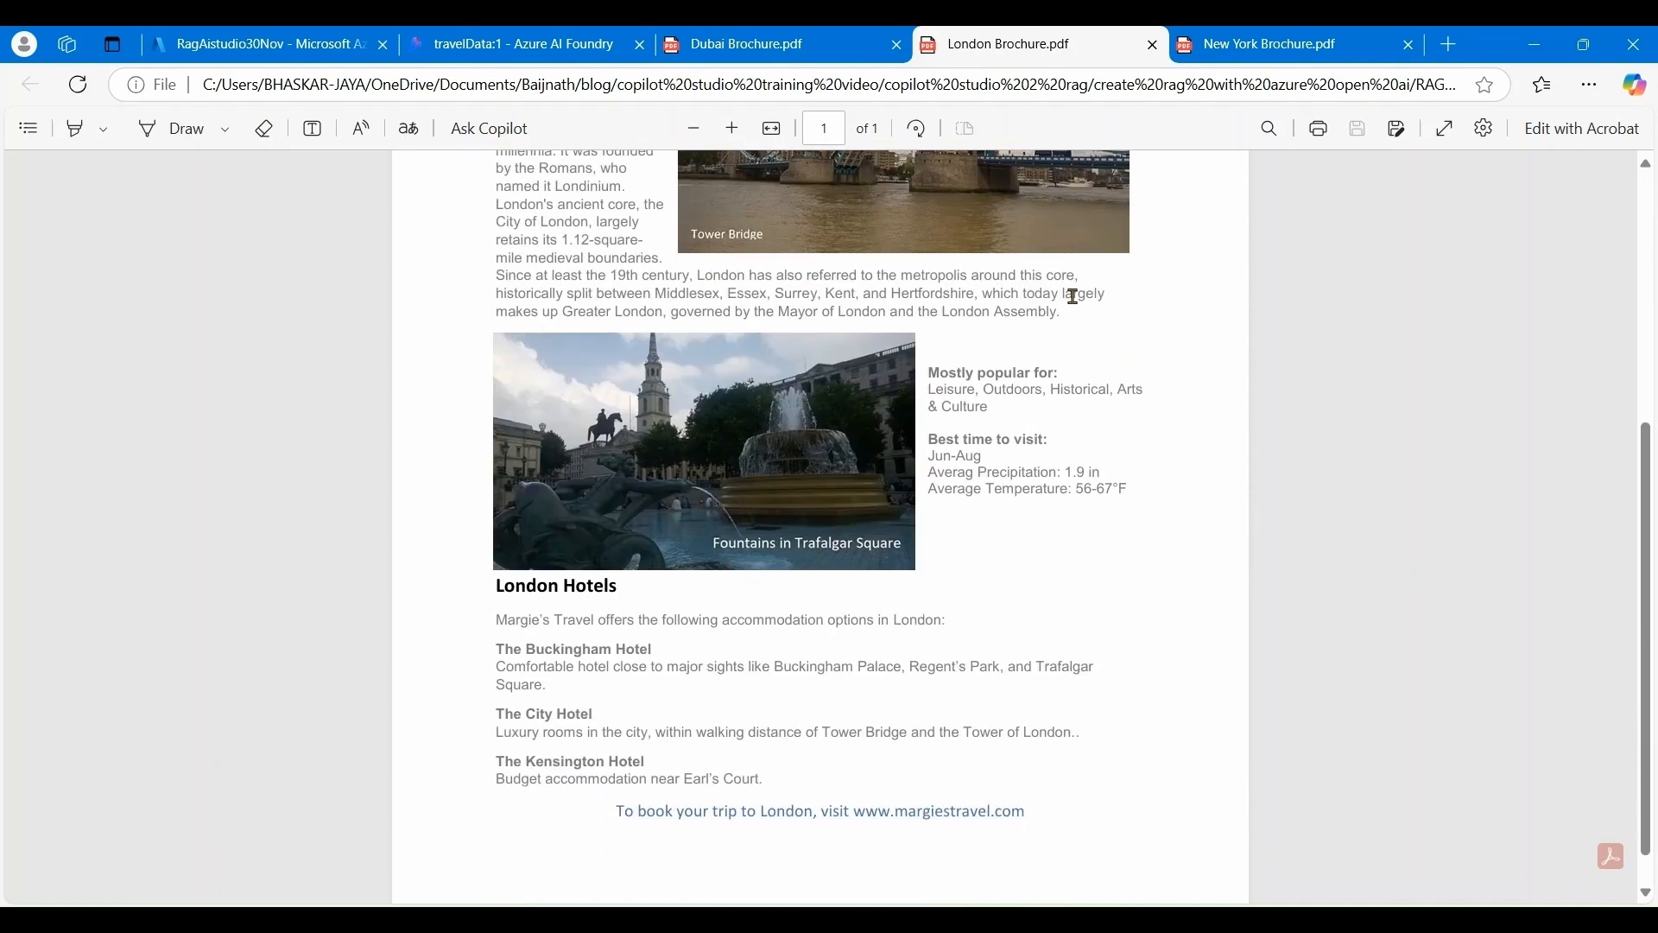
{"action": "left_click", "coordinate": [1245, 50]}
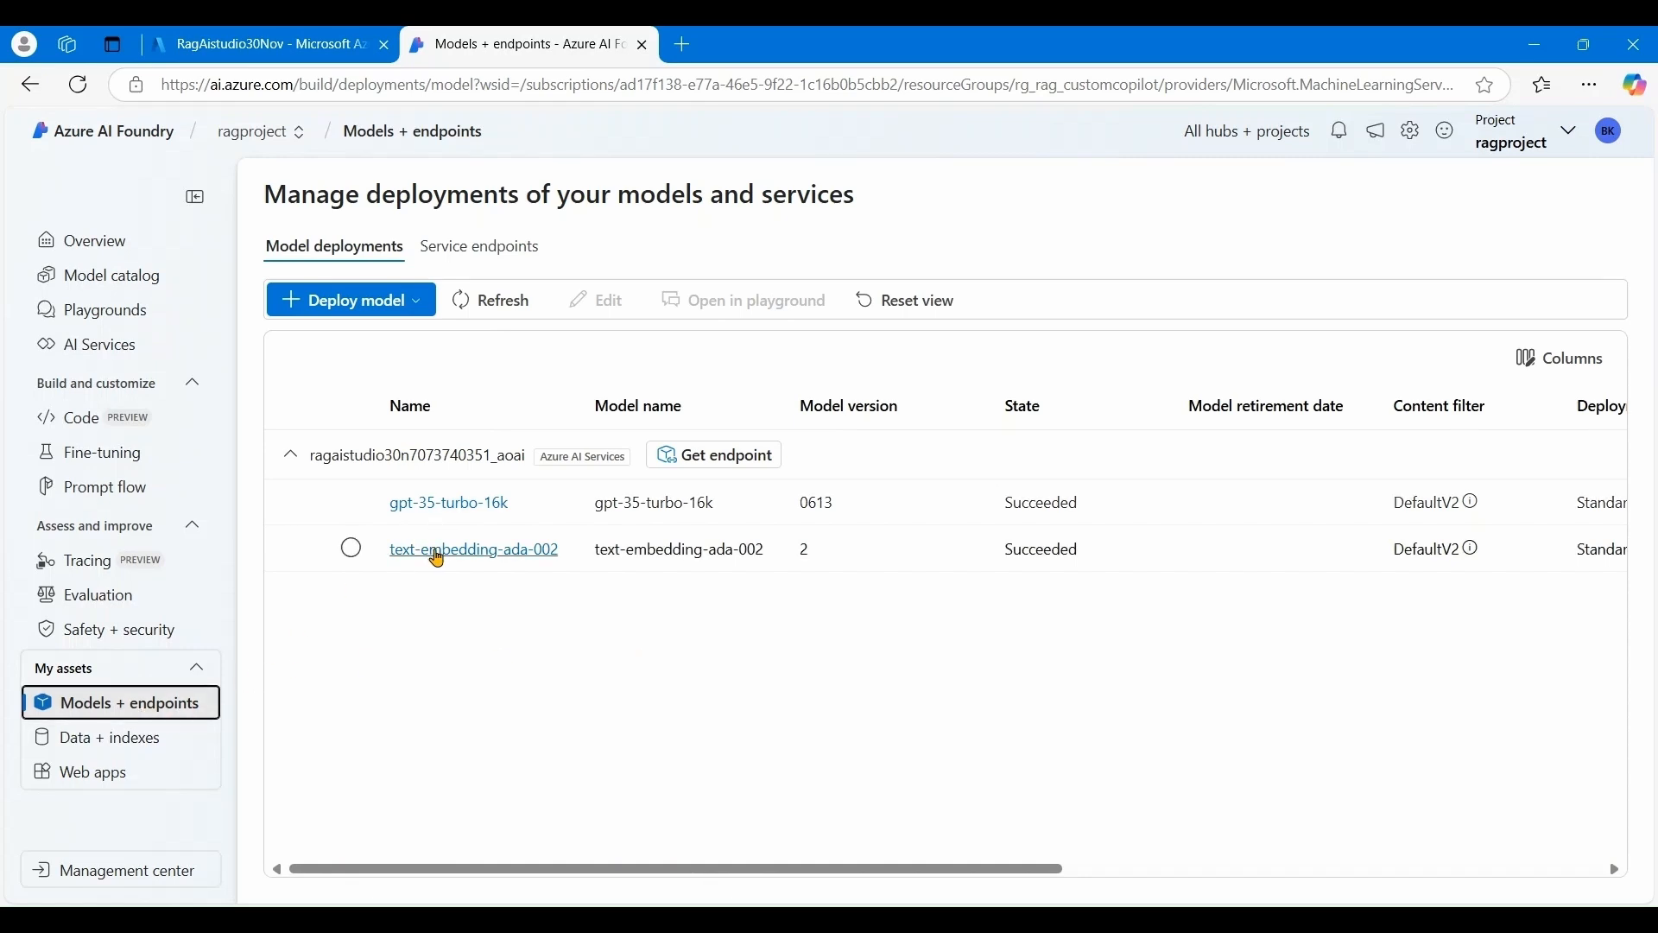
- Upload the Dubai, London and New York brochure PDFs as new project data
{"action": "left_click", "coordinate": [106, 744]}
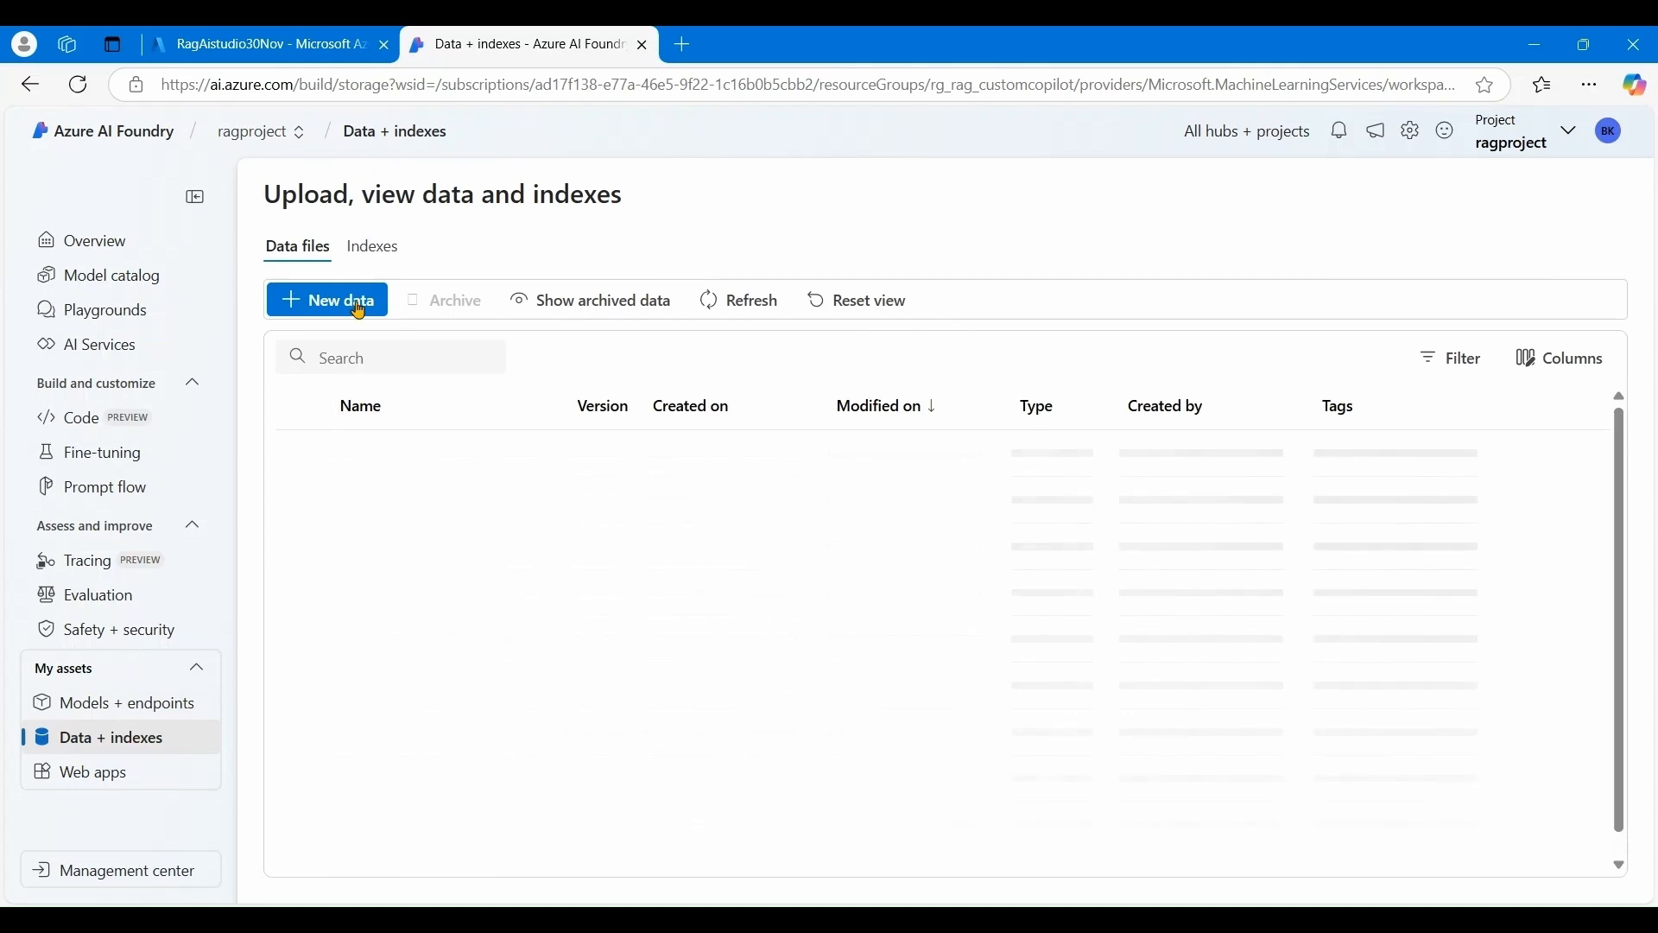
{"action": "left_click", "coordinate": [359, 302]}
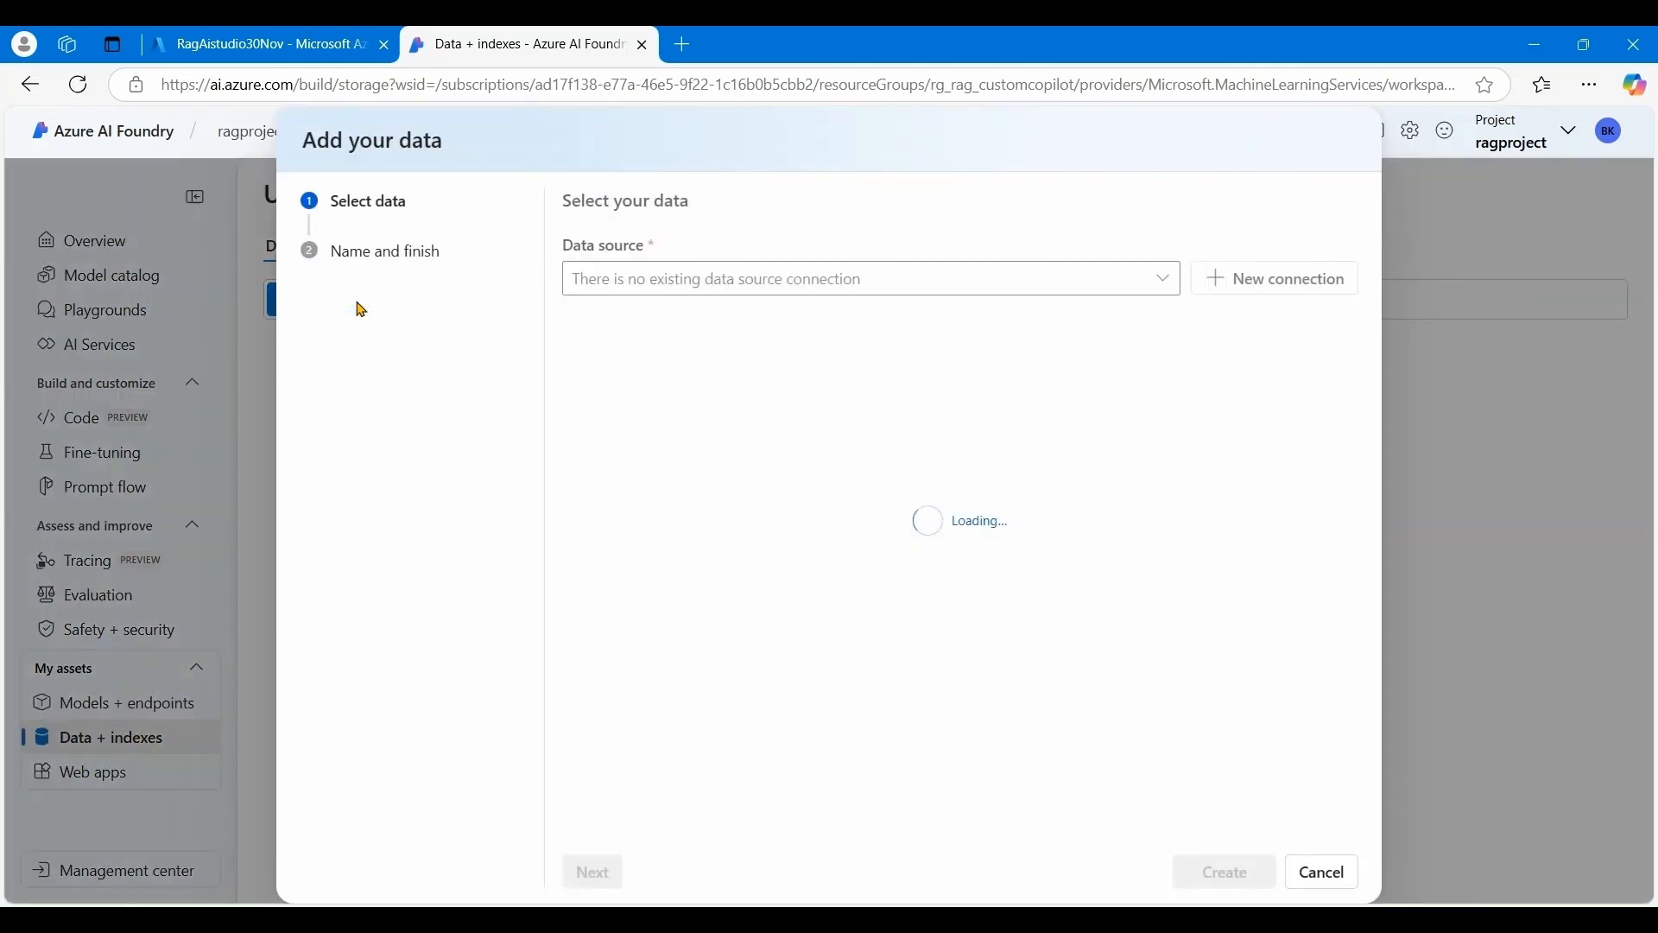
{"action": "left_click", "coordinate": [1160, 280]}
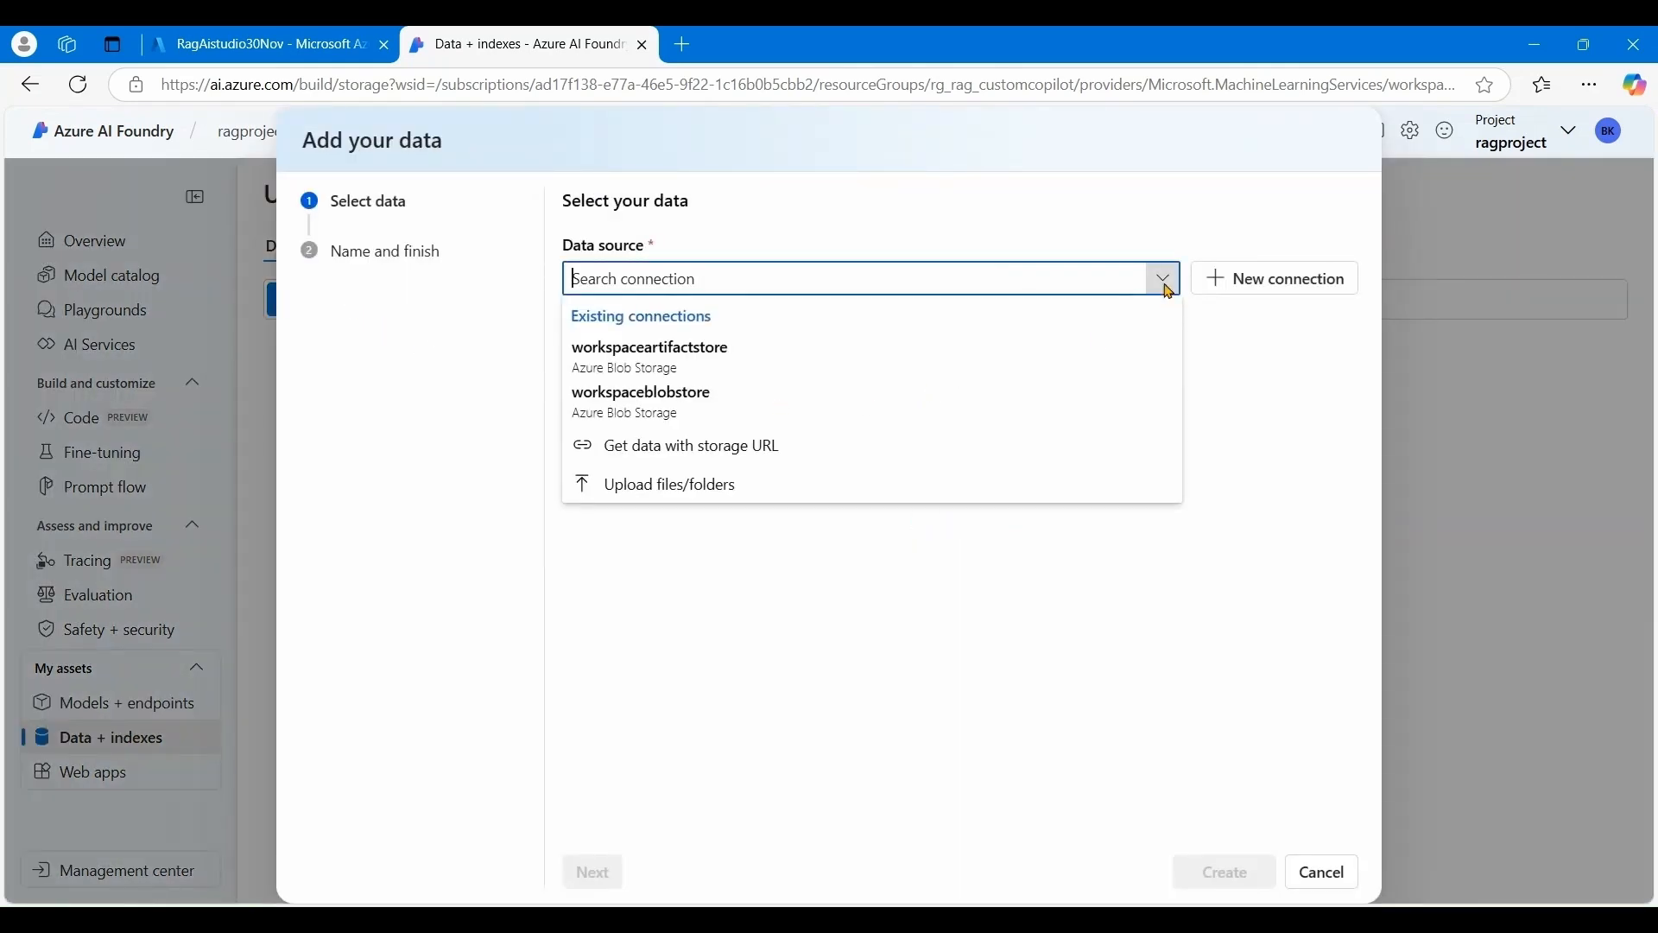
{"action": "left_click", "coordinate": [673, 484]}
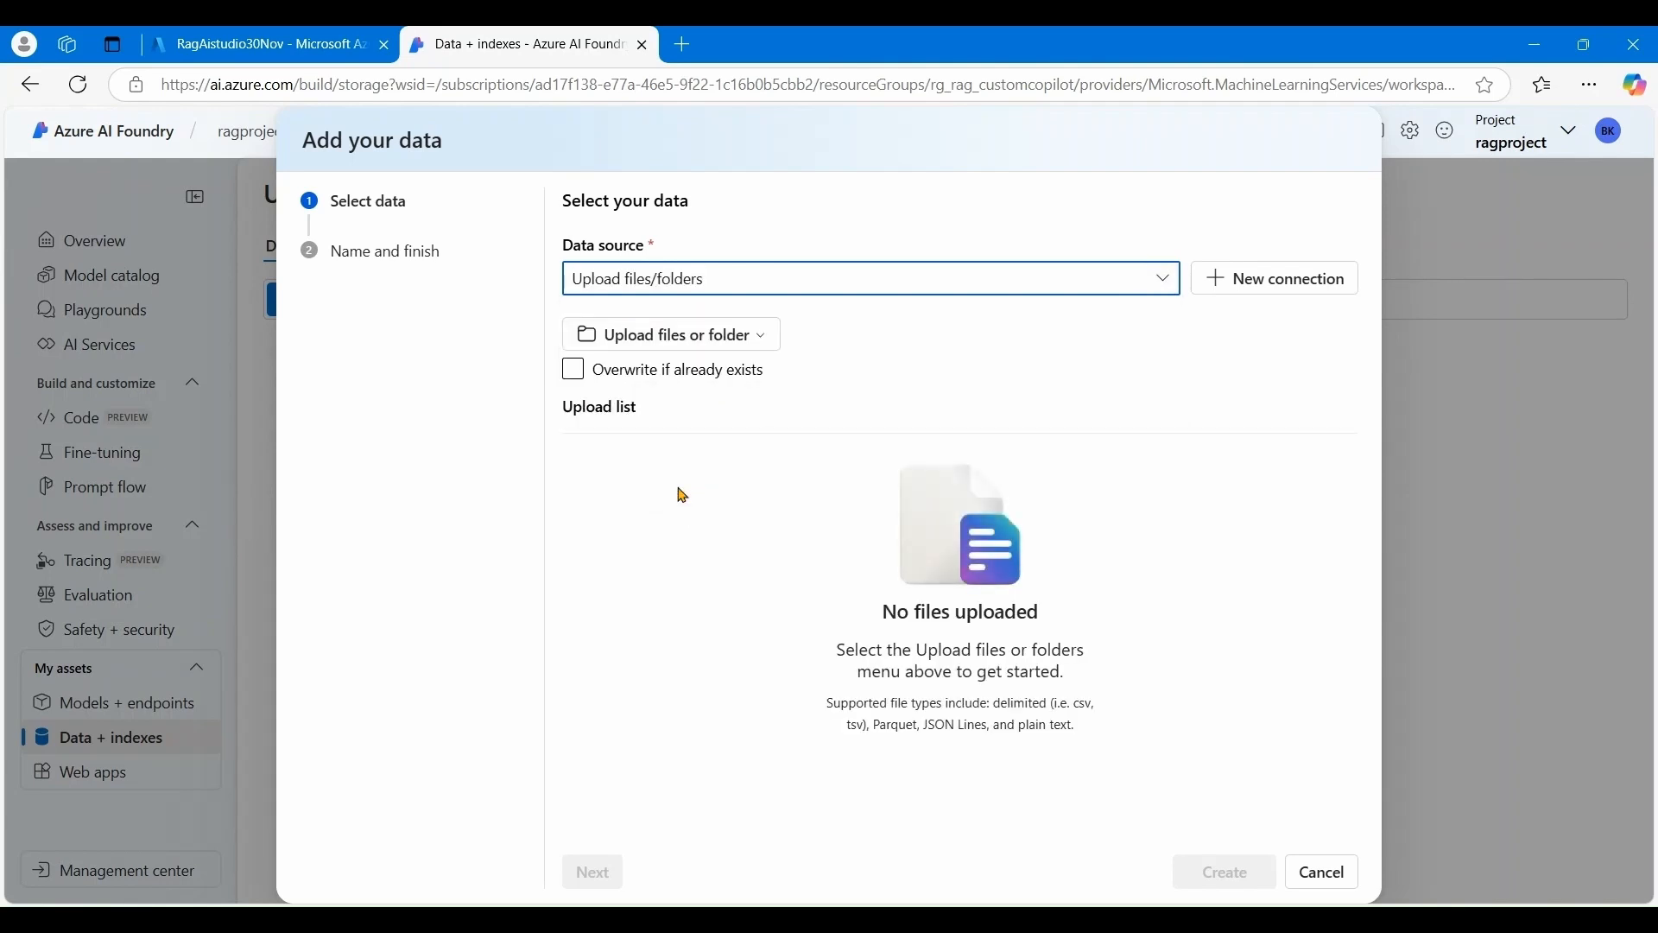
{"action": "left_click", "coordinate": [759, 334]}
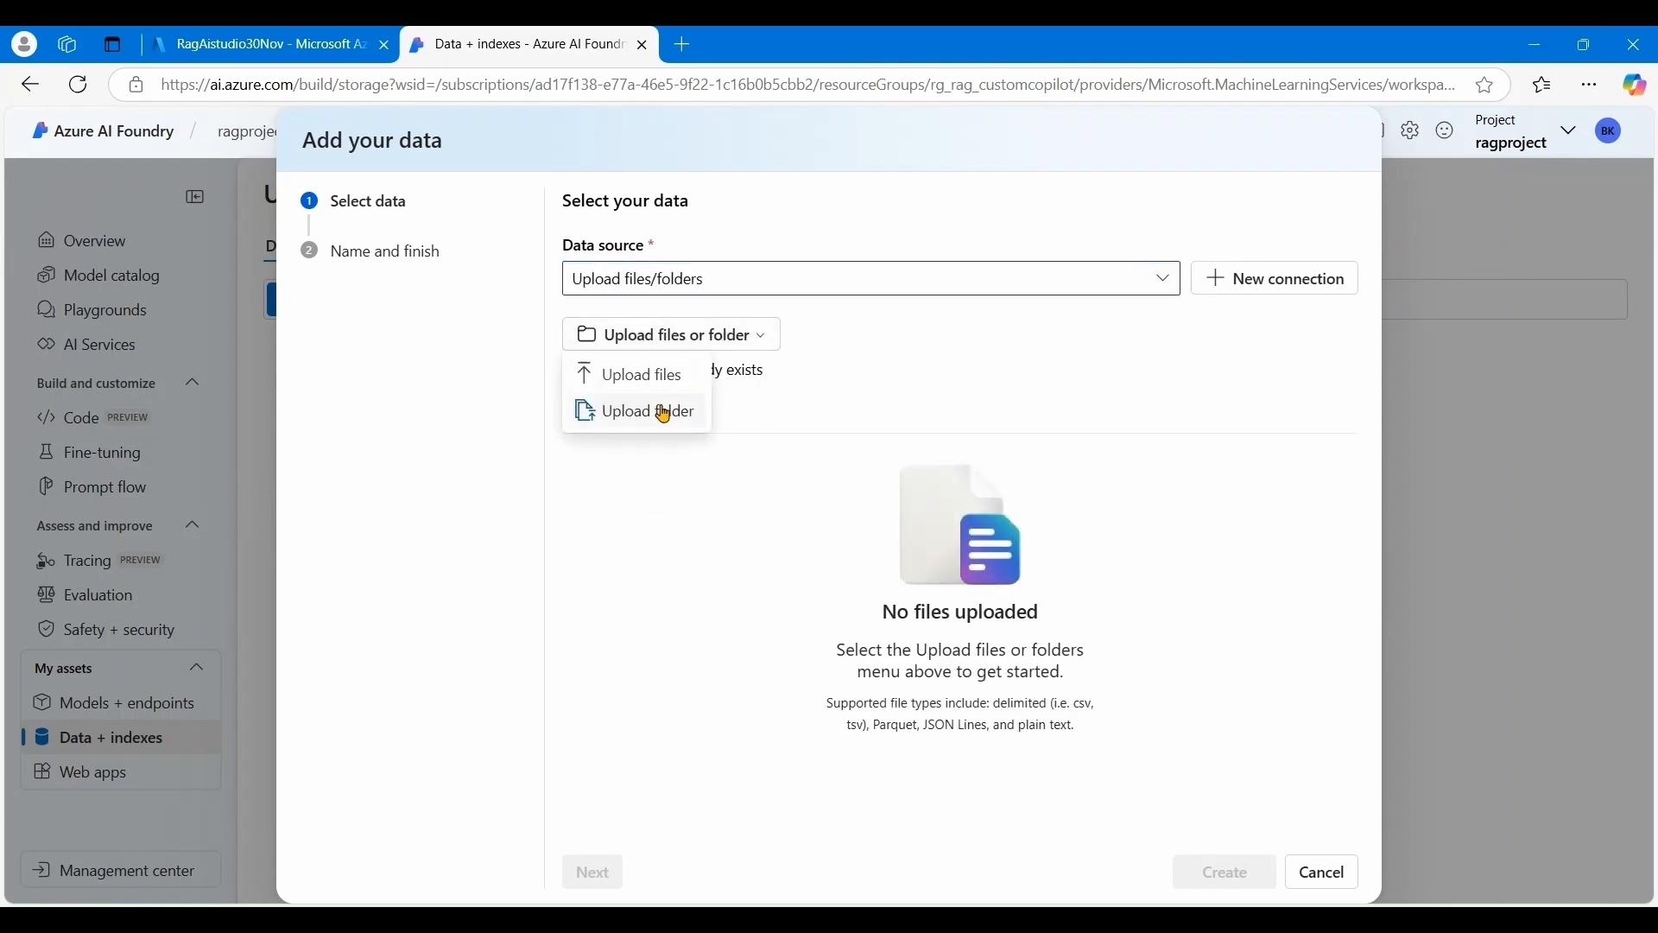
{"action": "left_click", "coordinate": [664, 377]}
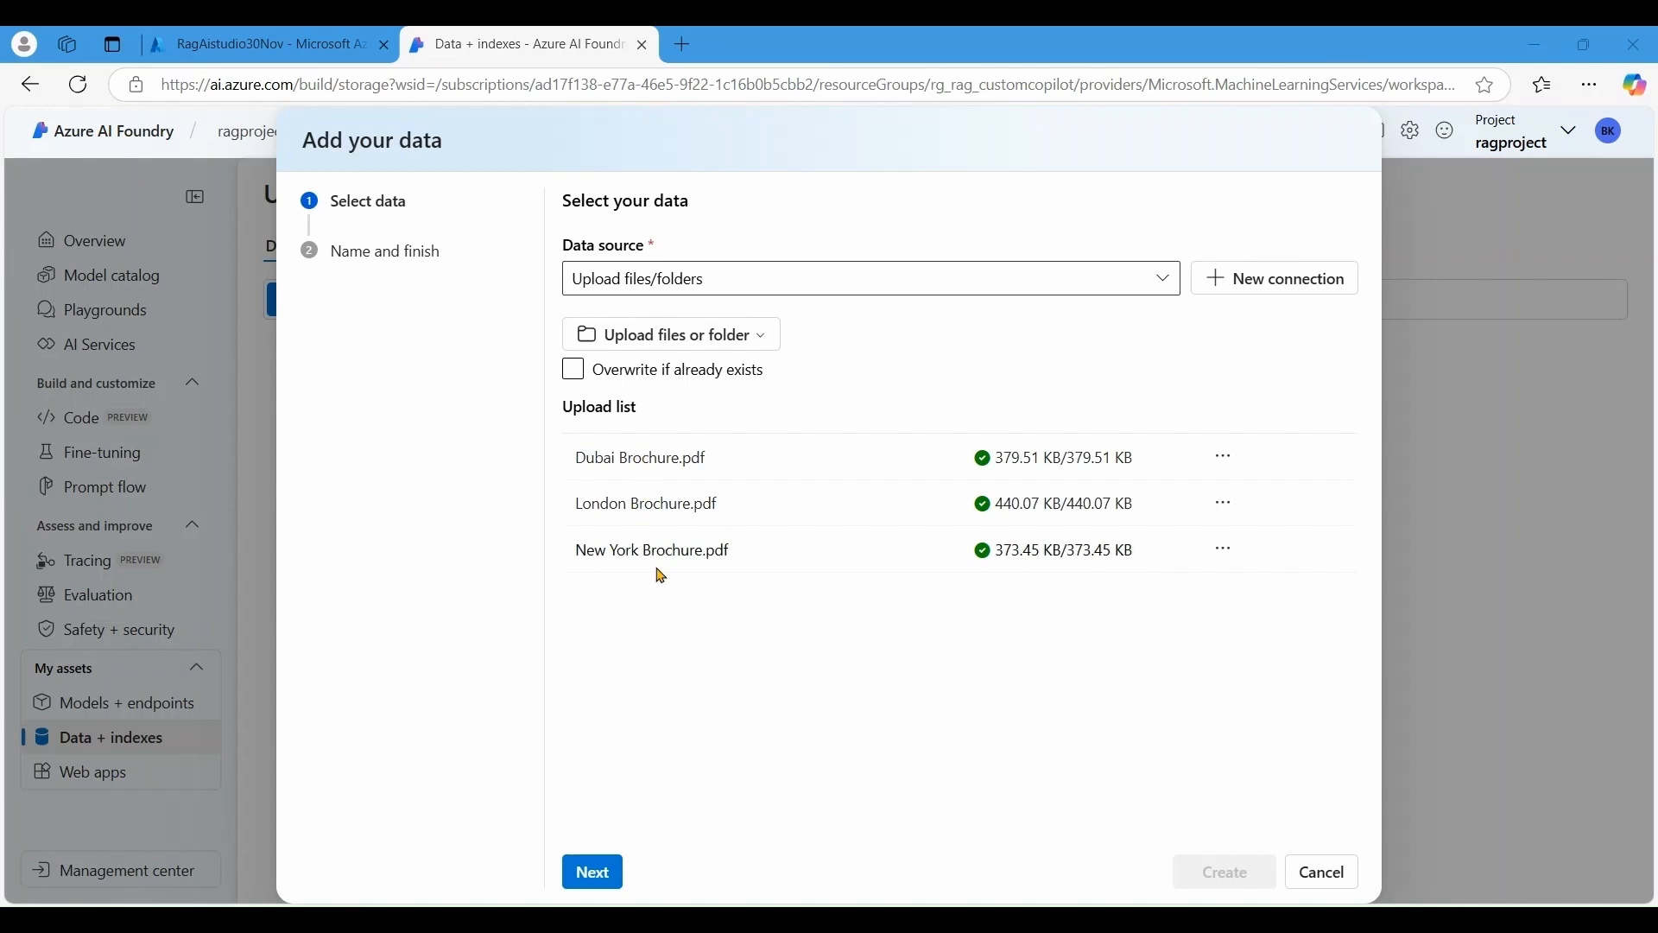
{"action": "left_click", "coordinate": [594, 873]}
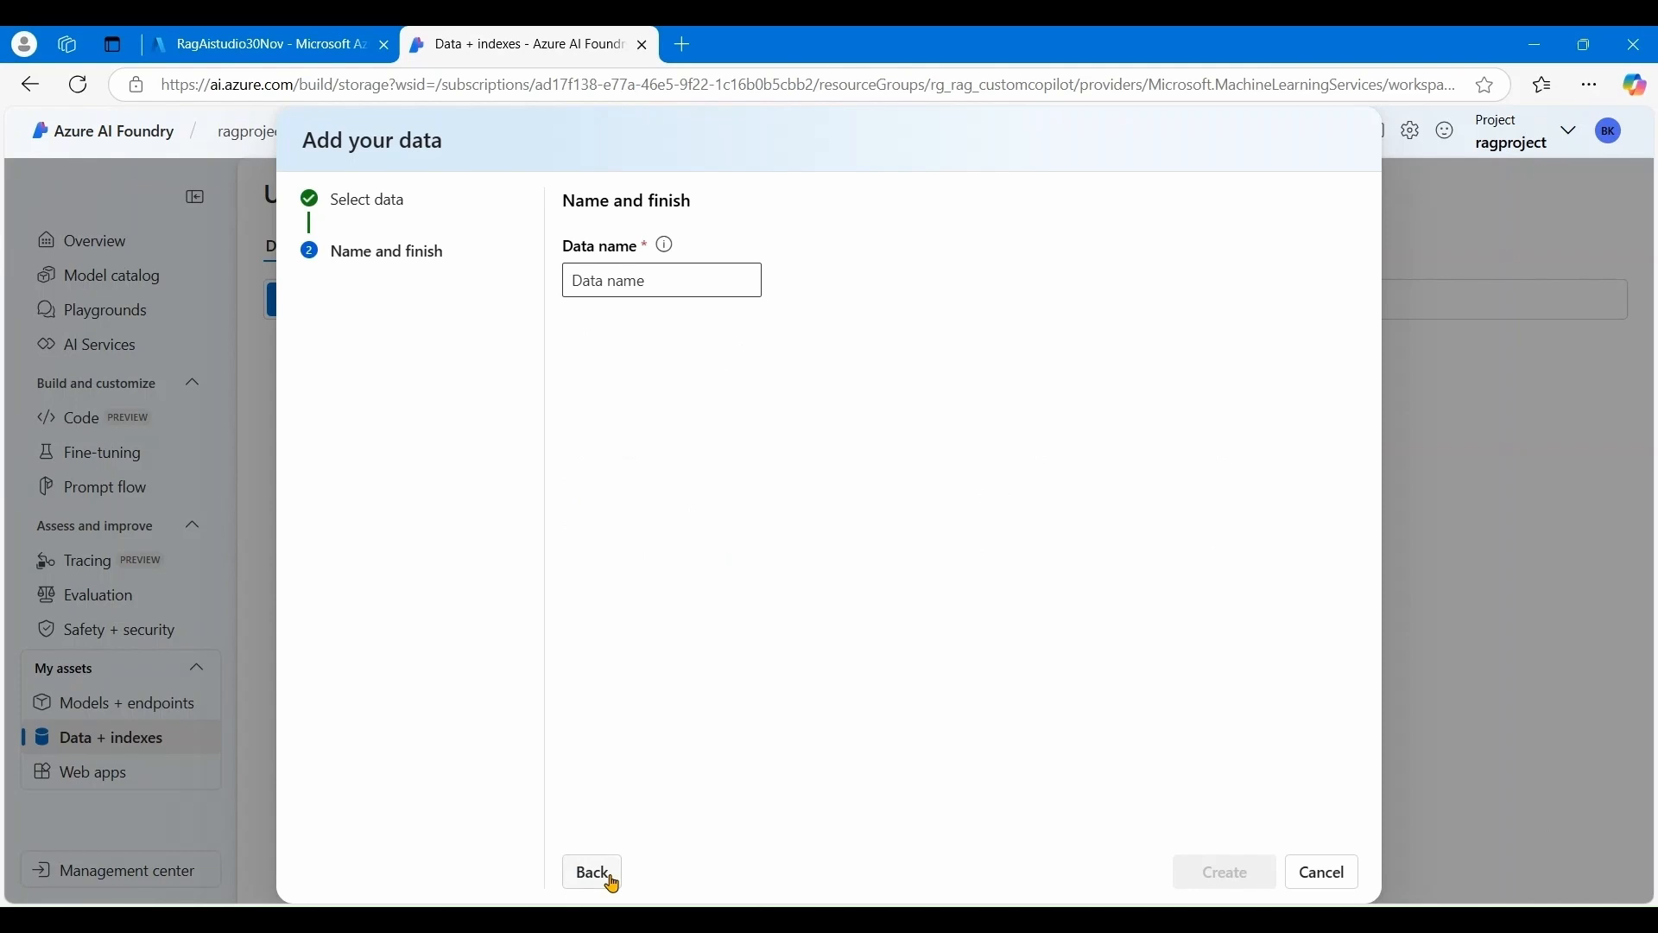
- Name the data asset travelData and create it
{"action": "left_click", "coordinate": [628, 277]}
{"action": "type", "text": "travel"}
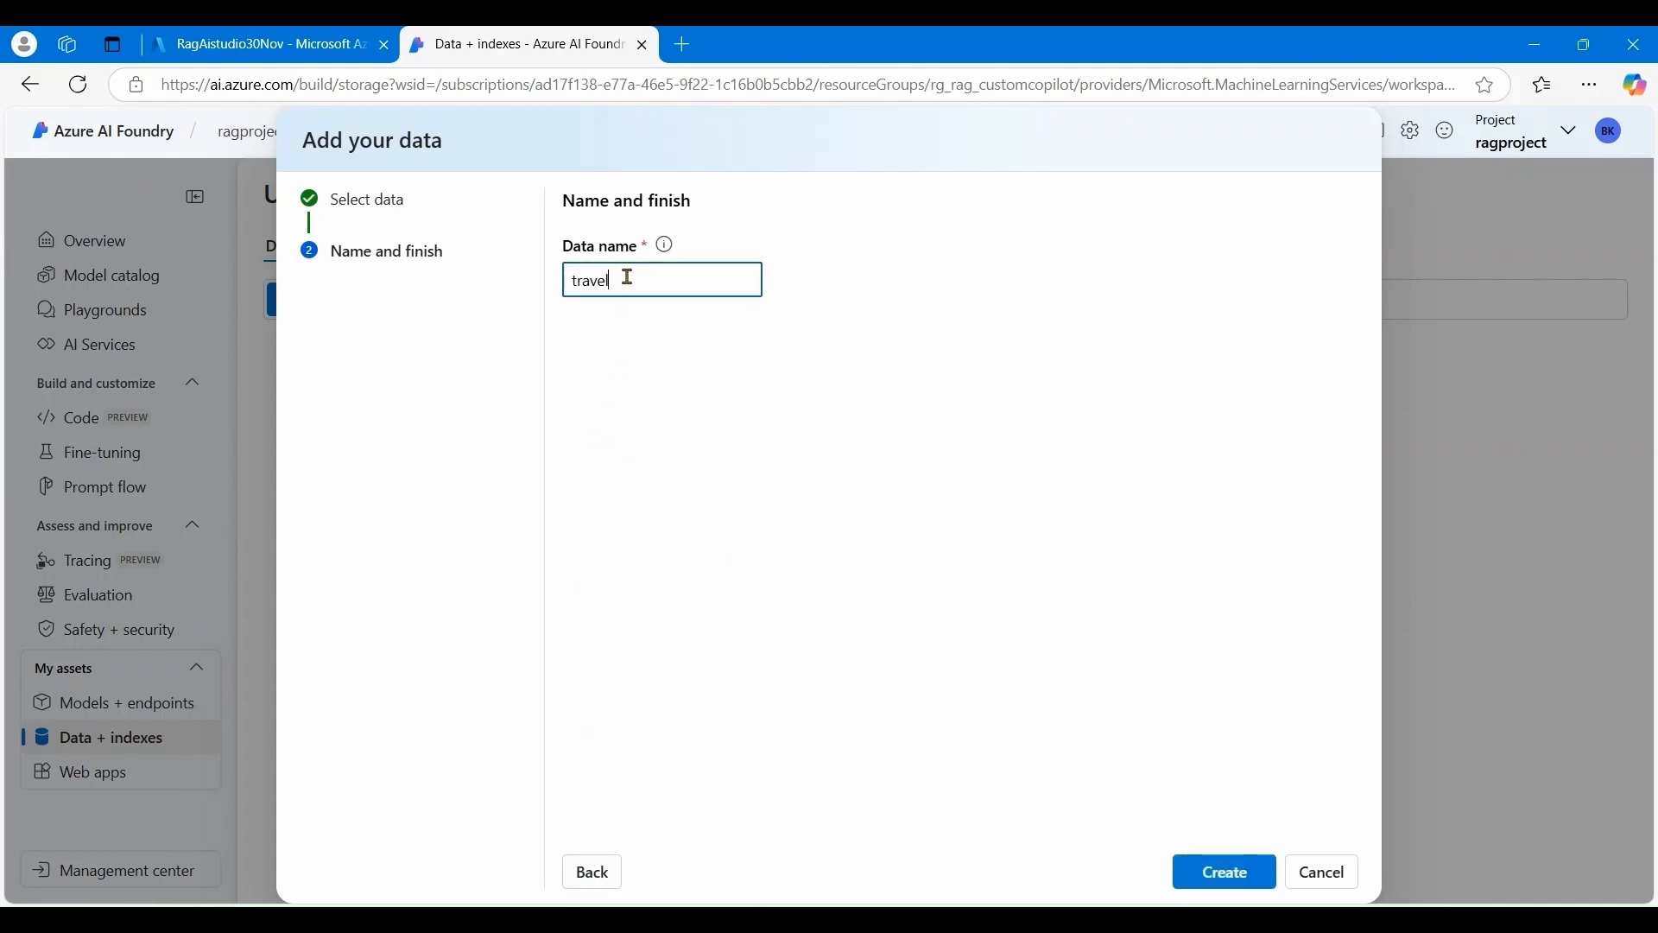
{"action": "type", "text": "ata"}
{"action": "left_click", "coordinate": [1236, 876]}
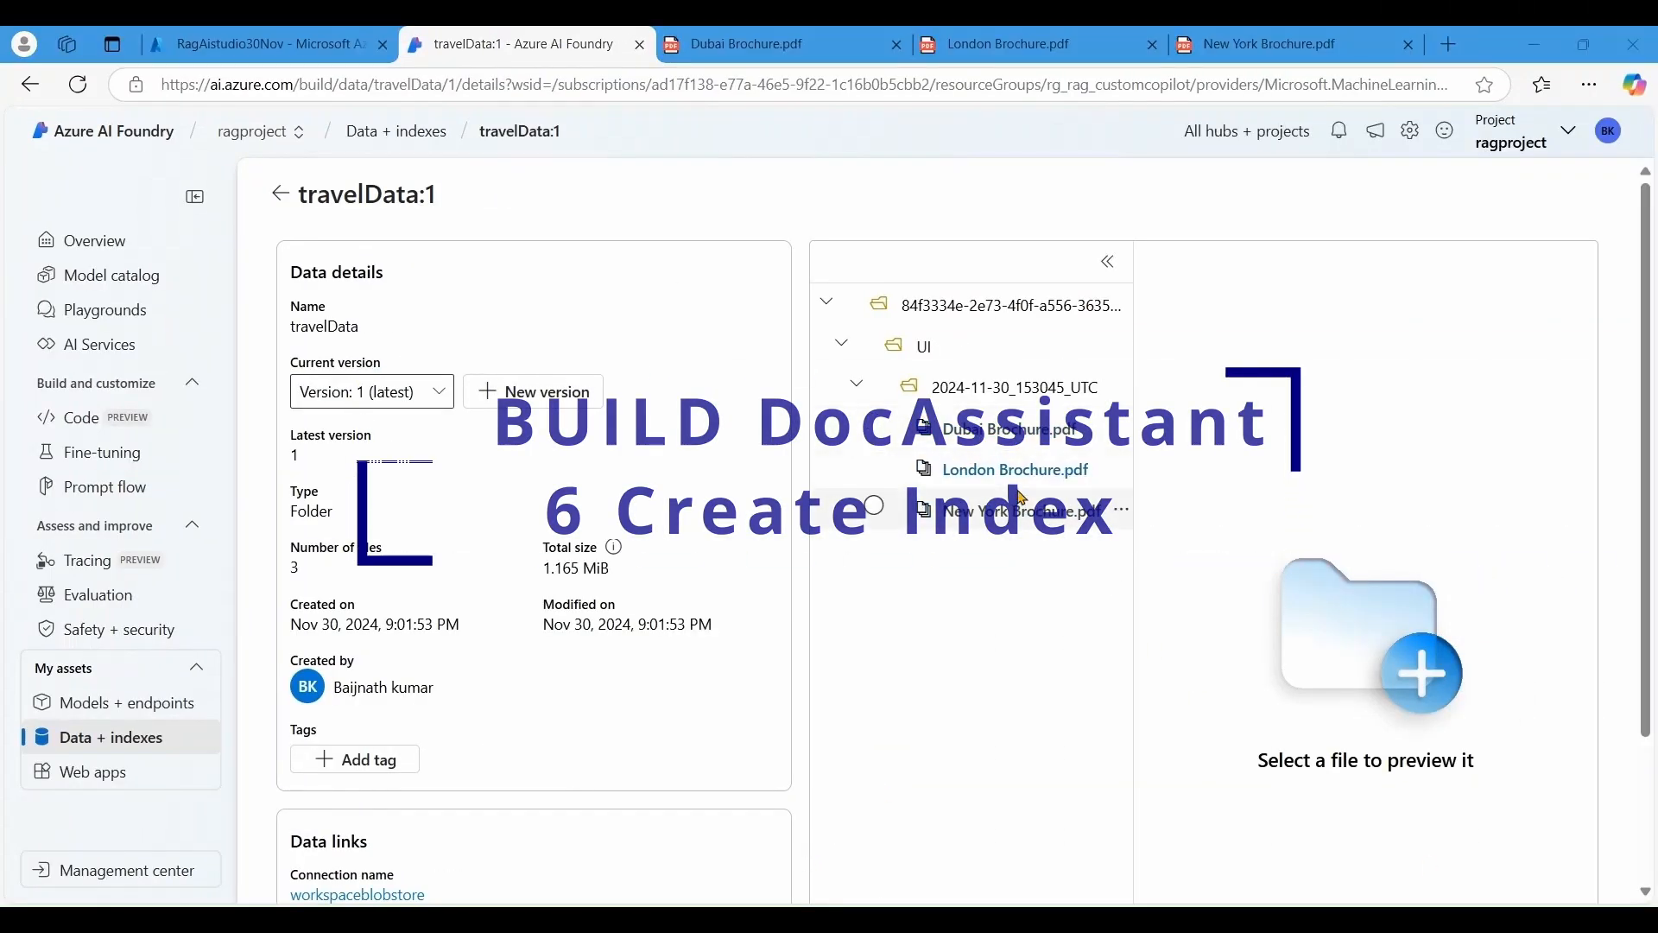
- Scroll through the Dubai, London and New York brochure PDFs' hotel sections
{"action": "left_click", "coordinate": [798, 68]}
{"action": "scroll", "coordinate": [816, 476], "scroll_direction": "up", "scroll_amount": 1}
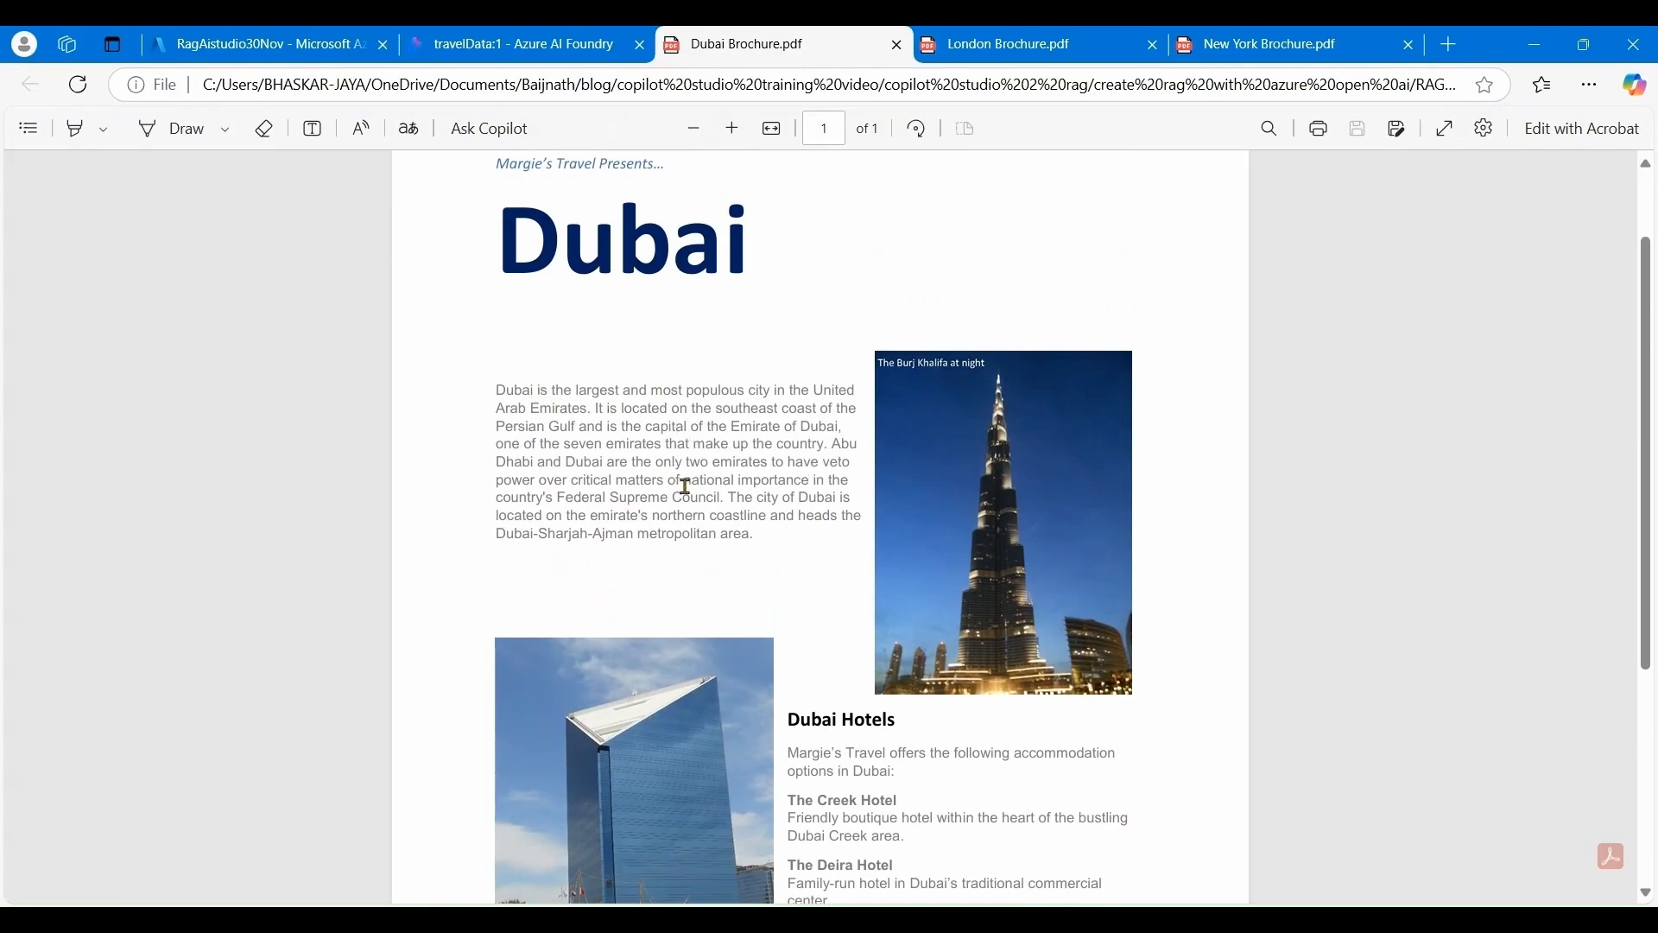
{"action": "scroll", "coordinate": [822, 631], "scroll_direction": "down", "scroll_amount": 2}
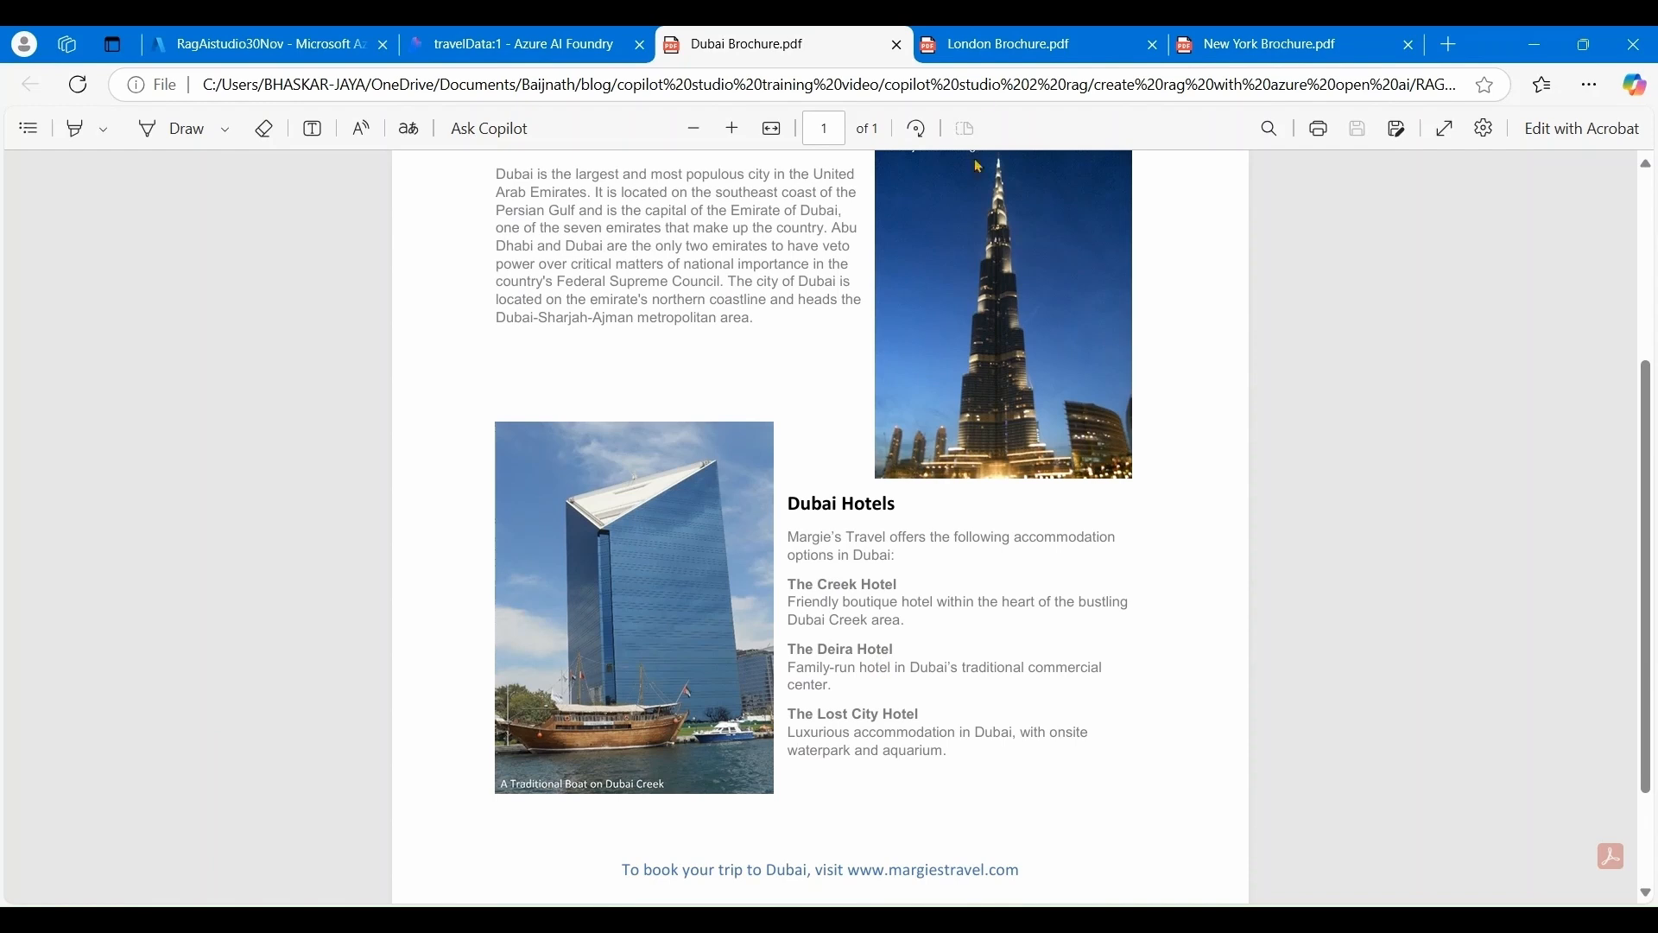
{"action": "left_click", "coordinate": [990, 44]}
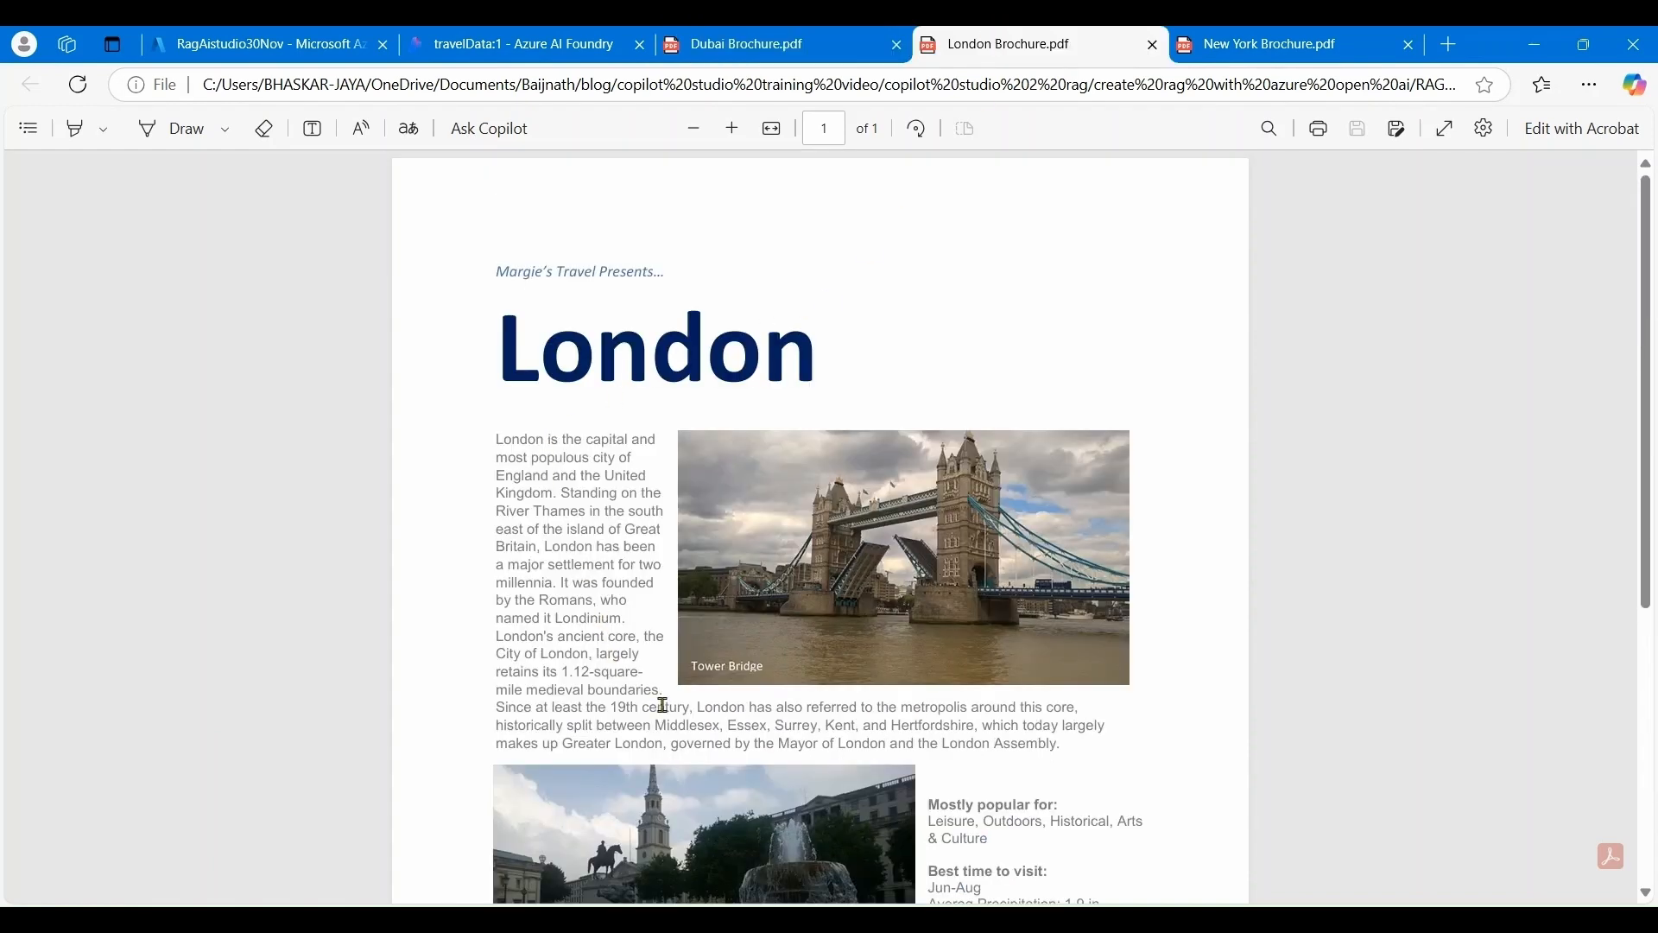
{"action": "scroll", "coordinate": [661, 703], "scroll_direction": "down", "scroll_amount": 2}
{"action": "scroll", "coordinate": [920, 663], "scroll_direction": "down", "scroll_amount": 2}
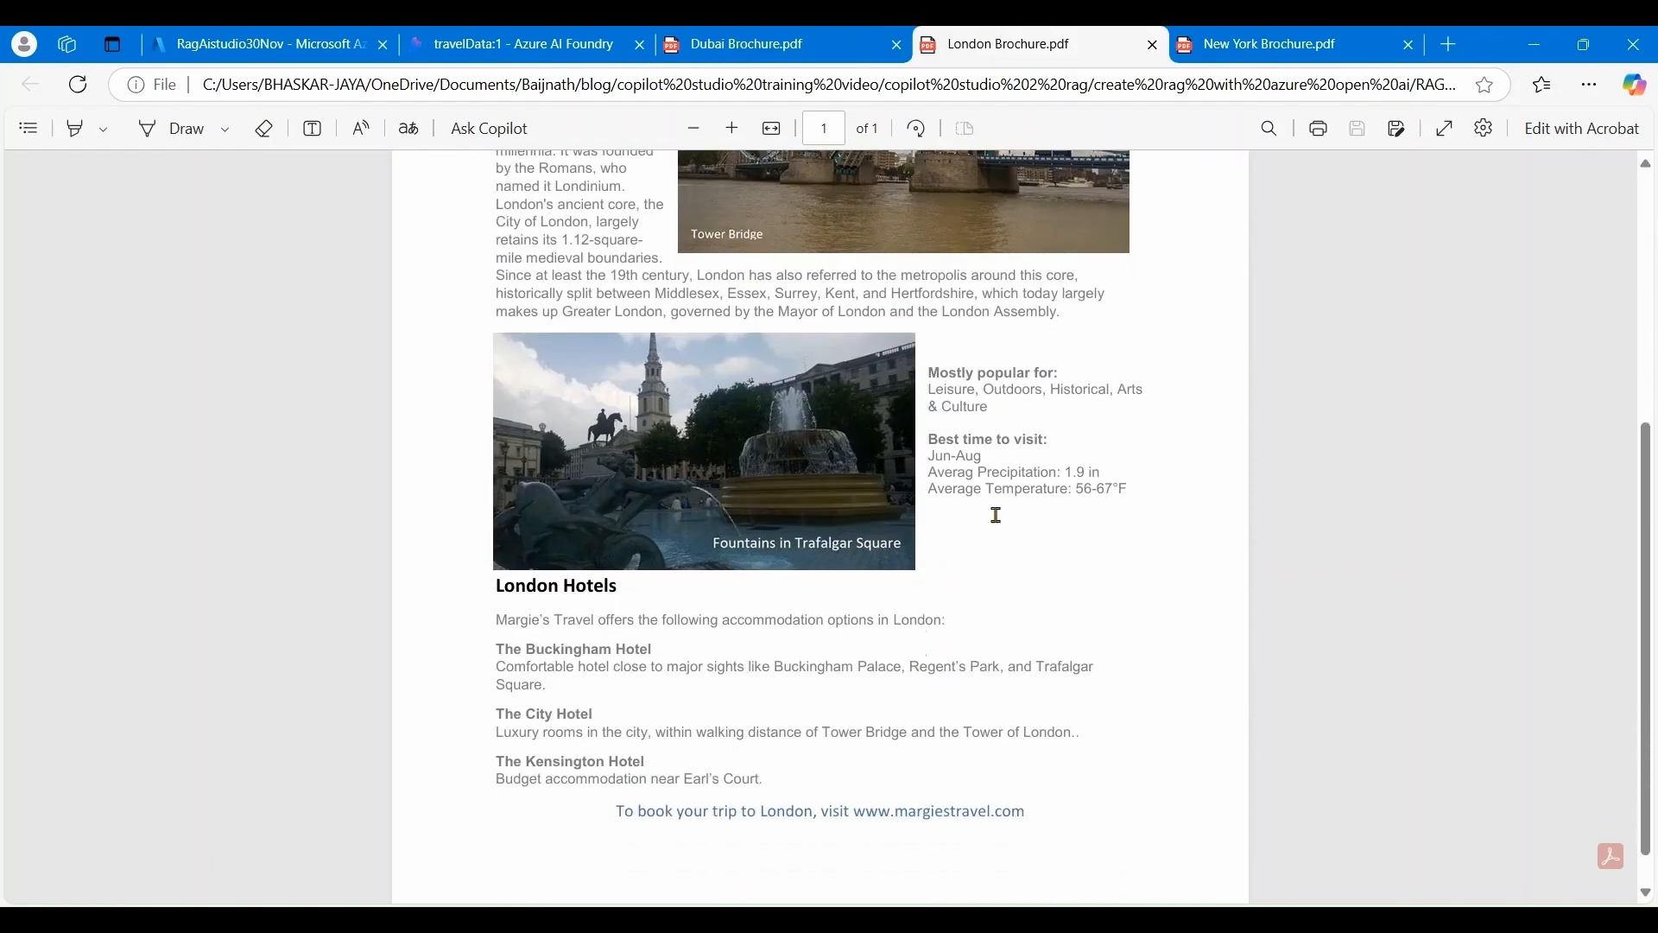
{"action": "left_click", "coordinate": [1248, 48]}
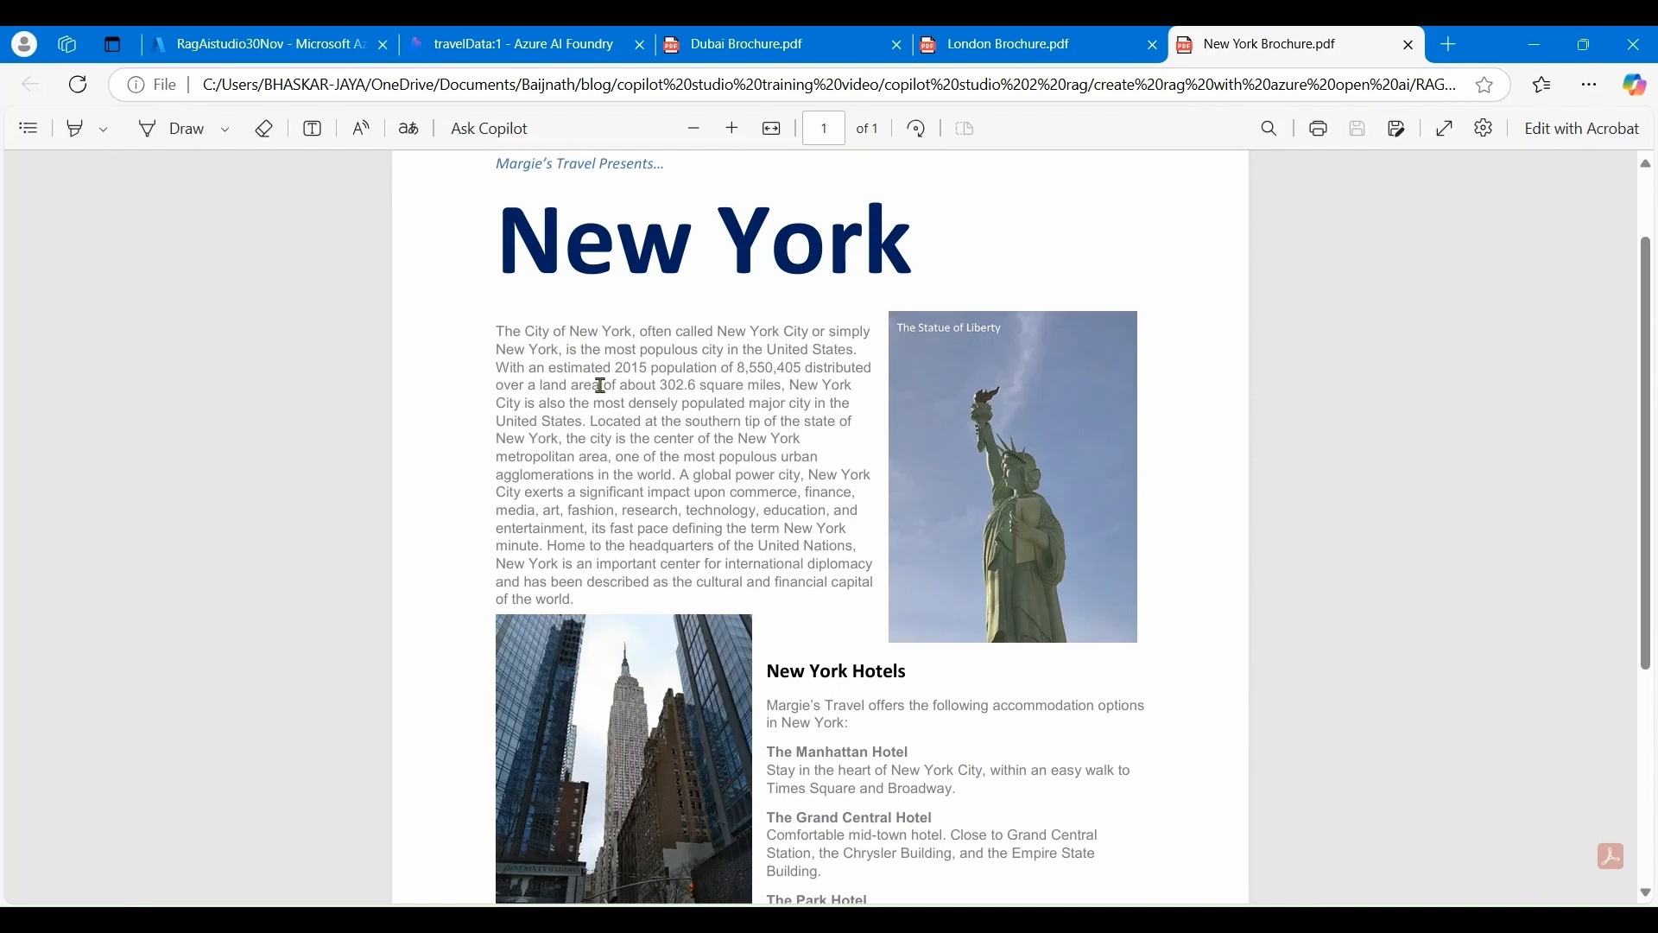
{"action": "scroll", "coordinate": [665, 438], "scroll_direction": "down", "scroll_amount": 2}
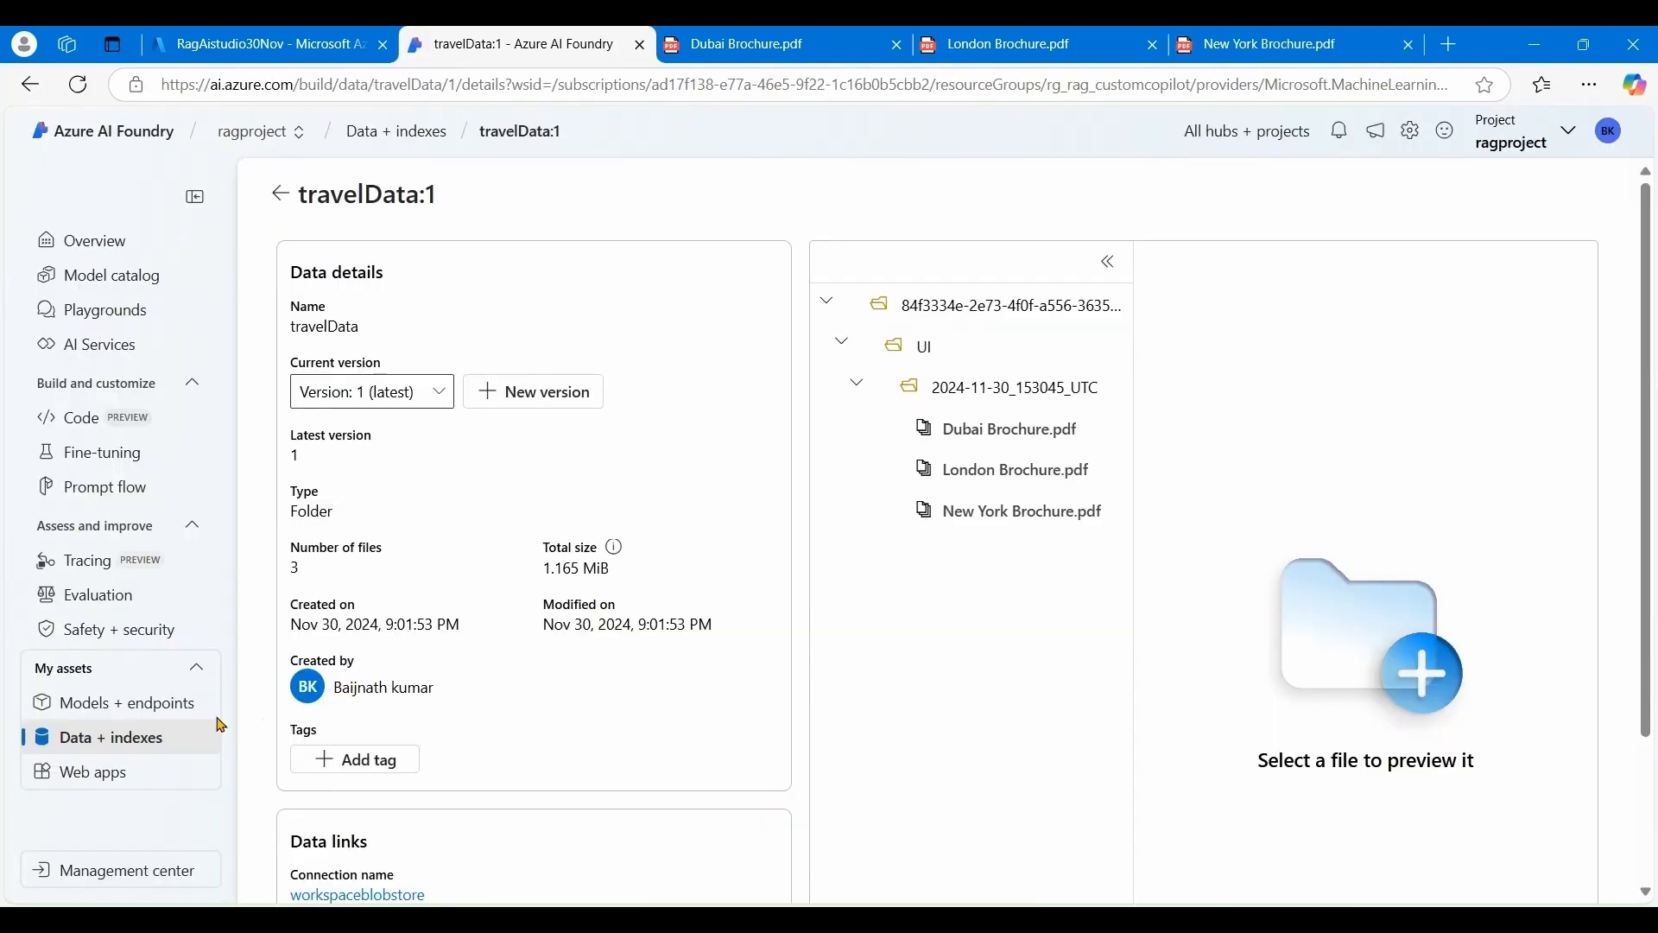
- Start a new vector index using the travelData folder from 'Data in Azure AI Studio' as source
{"action": "left_click", "coordinate": [119, 746]}
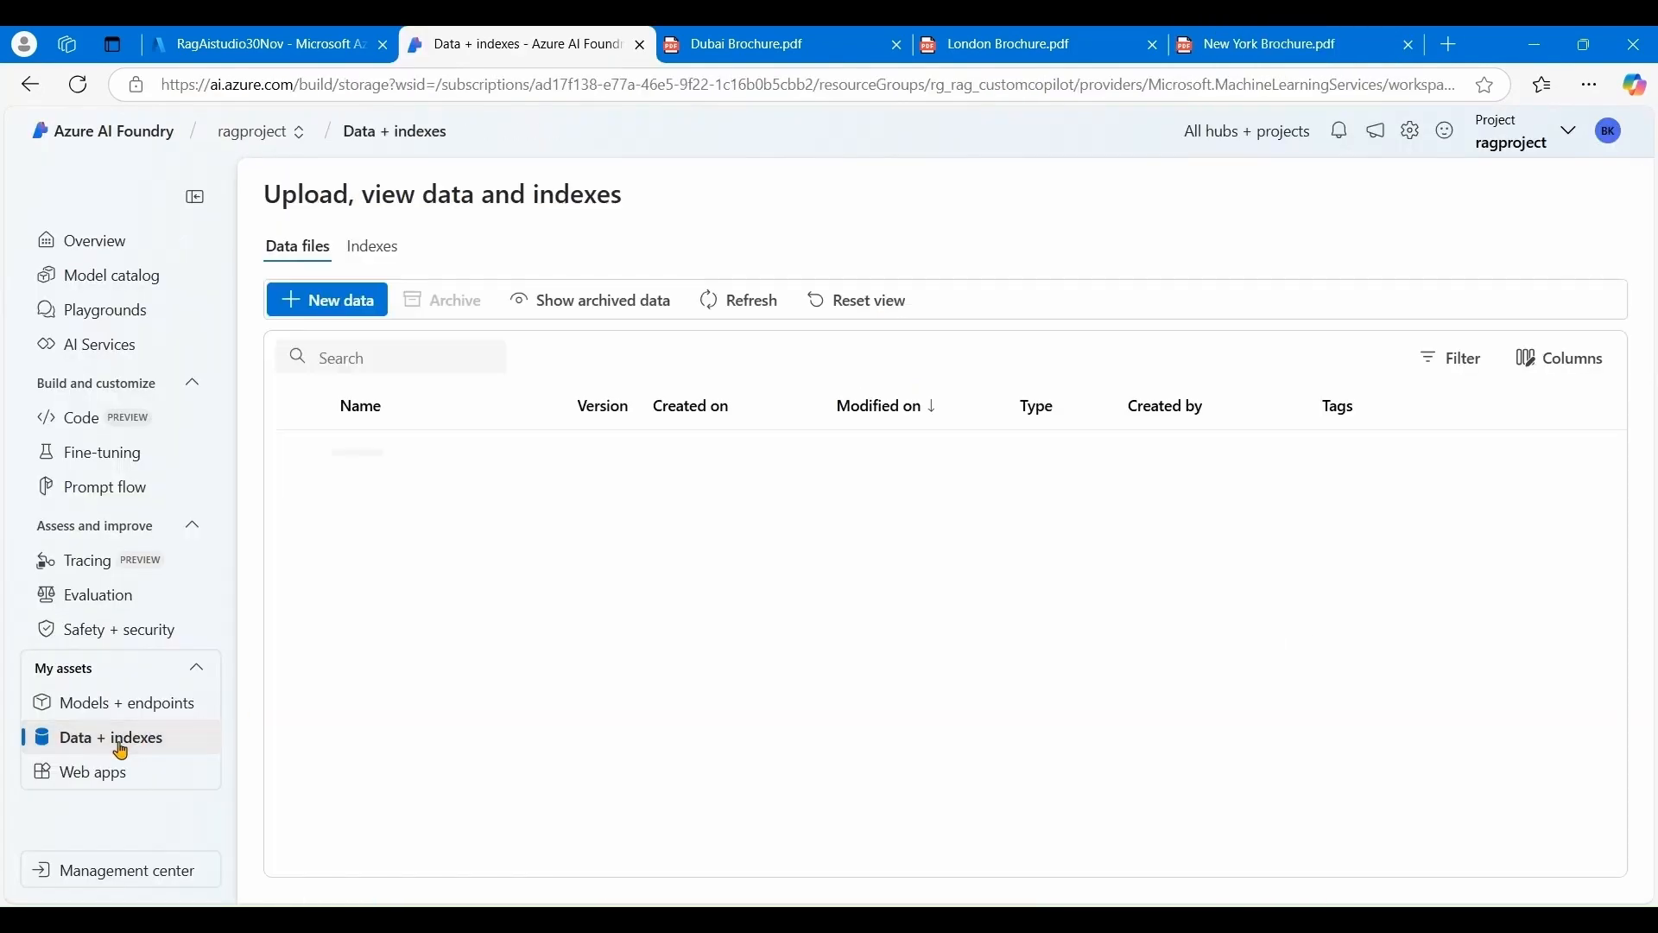
{"action": "left_click", "coordinate": [374, 249]}
{"action": "left_click", "coordinate": [371, 304]}
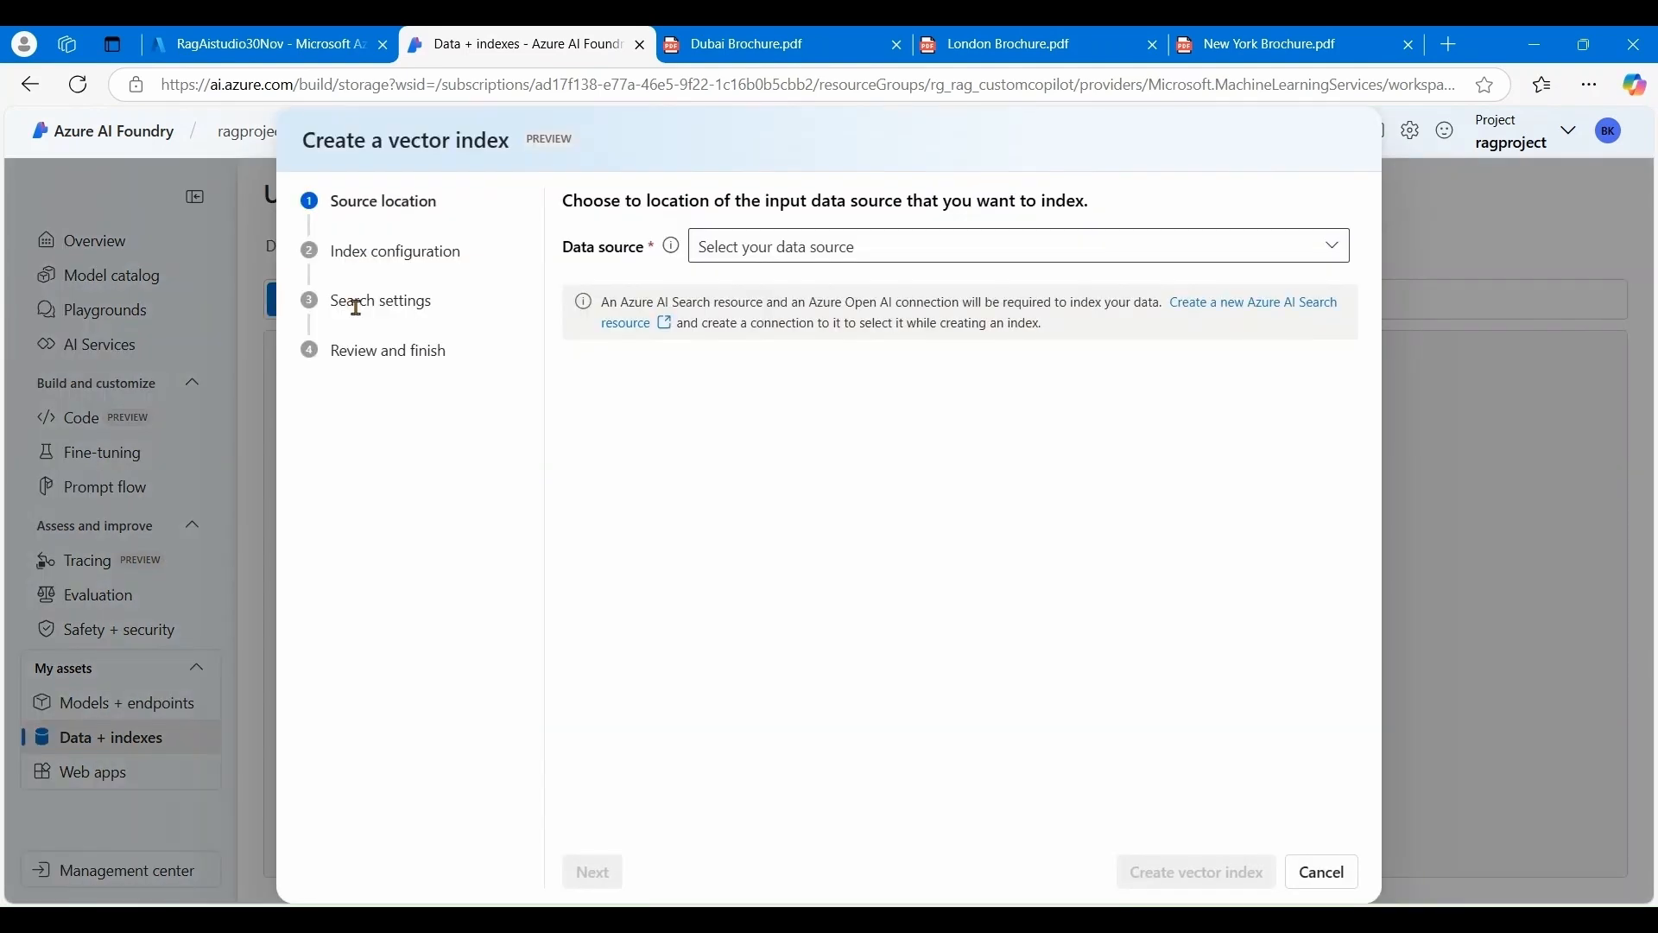
{"action": "left_click", "coordinate": [1331, 250]}
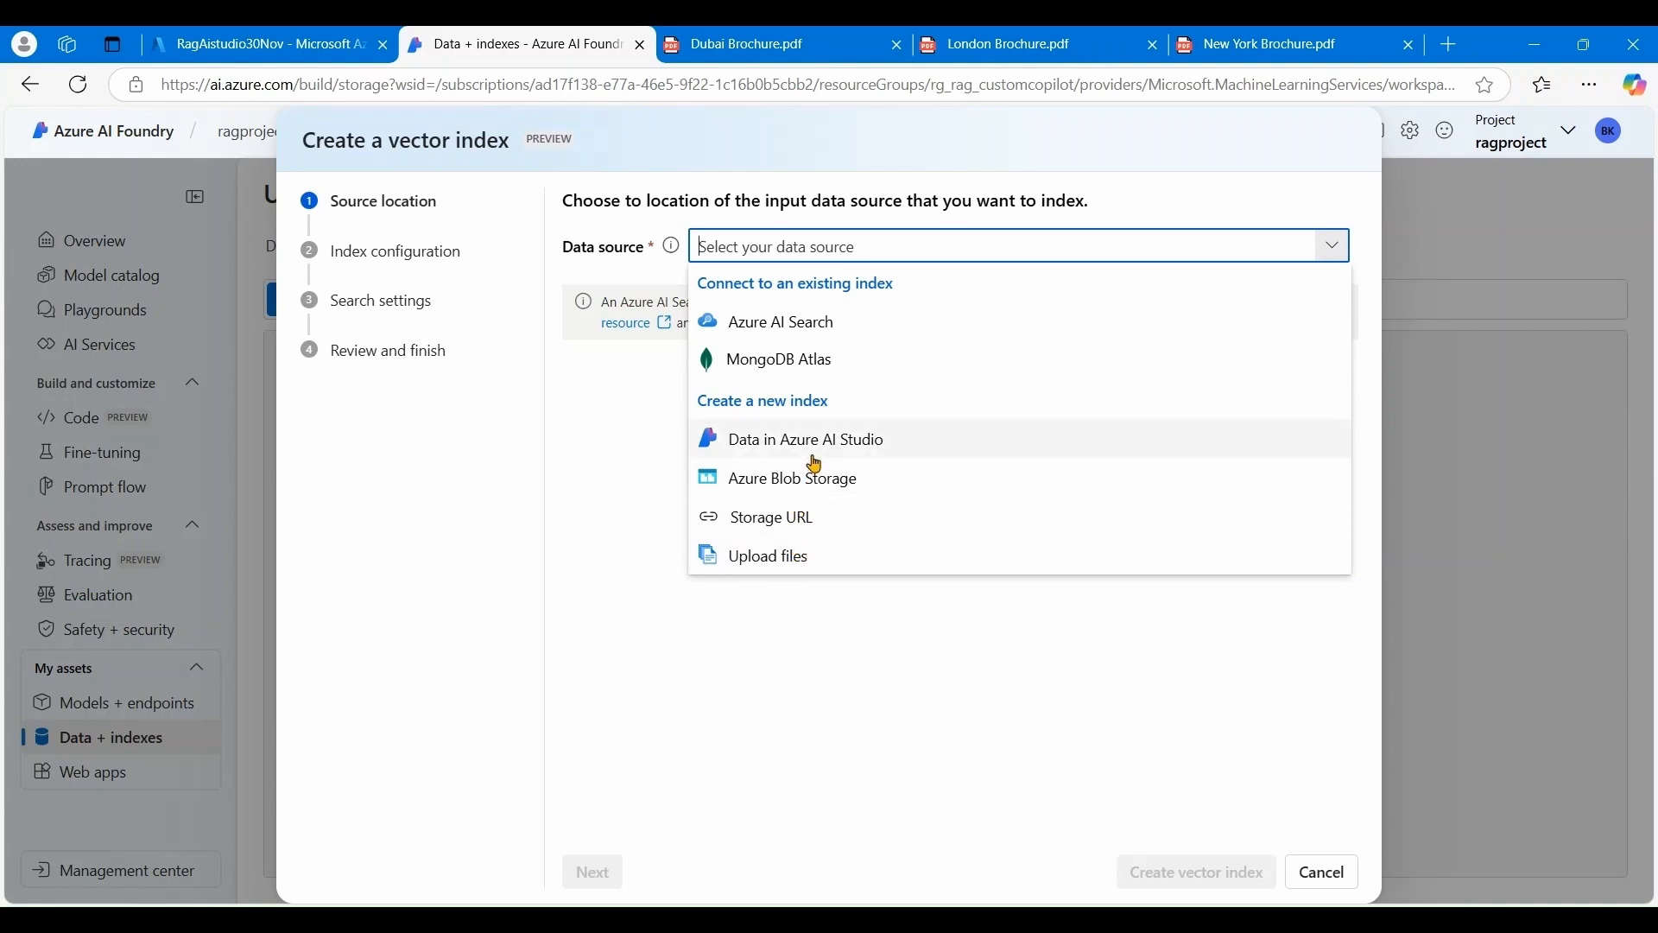
{"action": "left_click", "coordinate": [790, 449]}
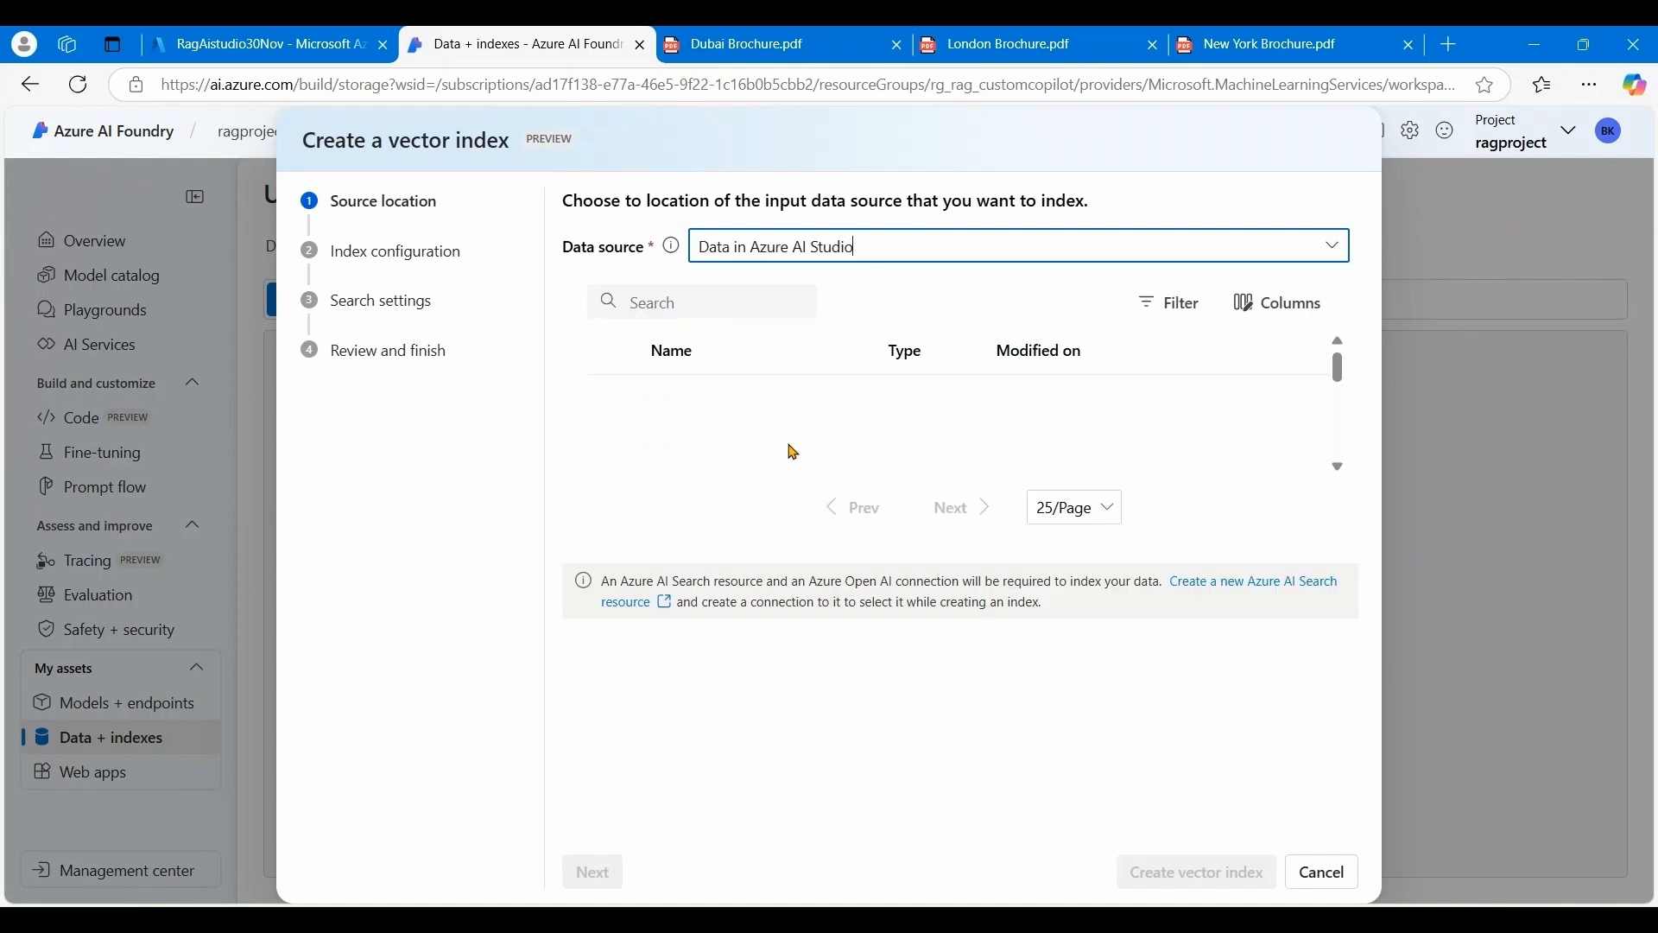
{"action": "left_click", "coordinate": [613, 400]}
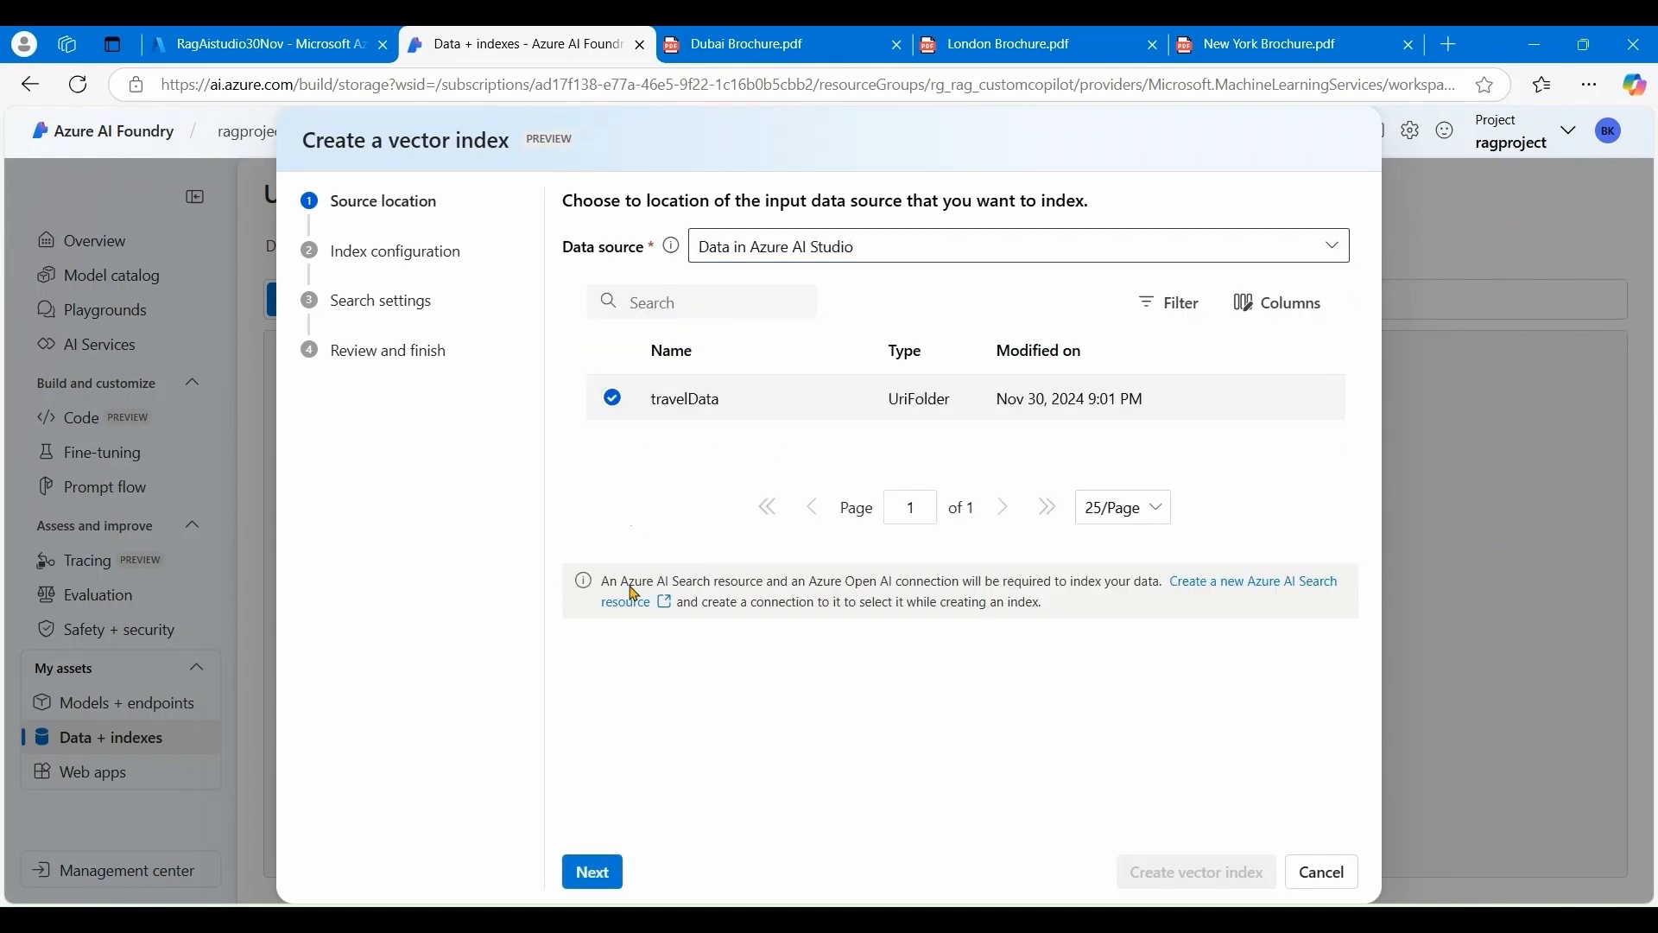
{"action": "left_click", "coordinate": [594, 872]}
{"action": "left_click", "coordinate": [708, 381]}
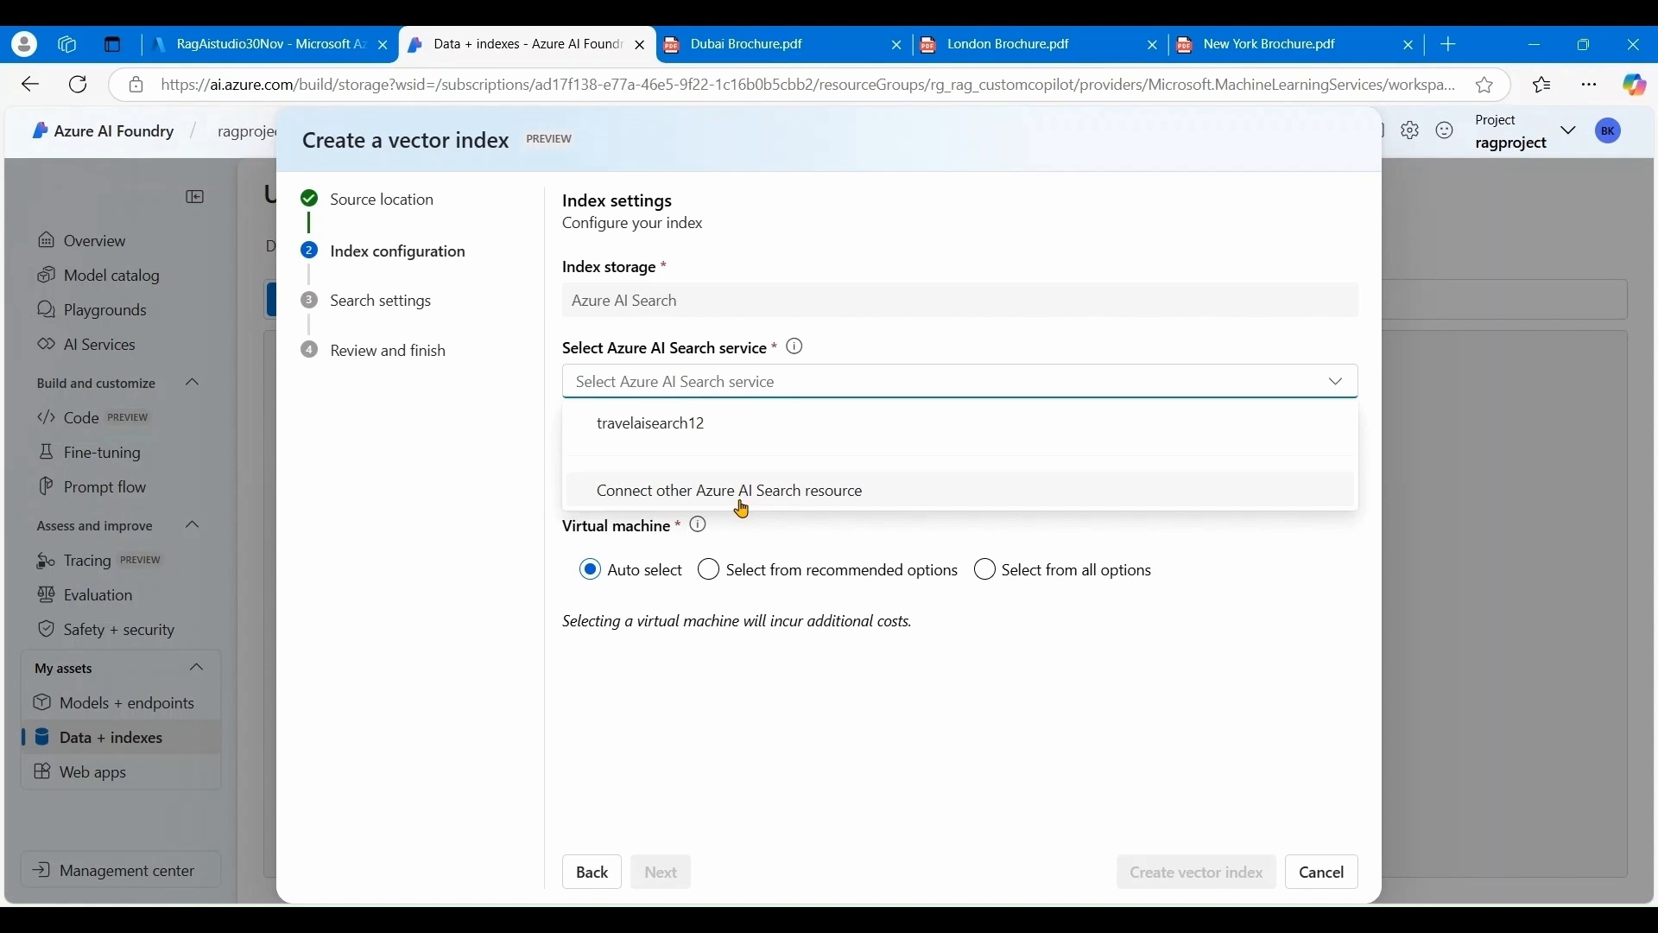
- Build the vector index ragvectorindex on the travelaisearch12 search service
{"action": "left_click", "coordinate": [743, 492]}
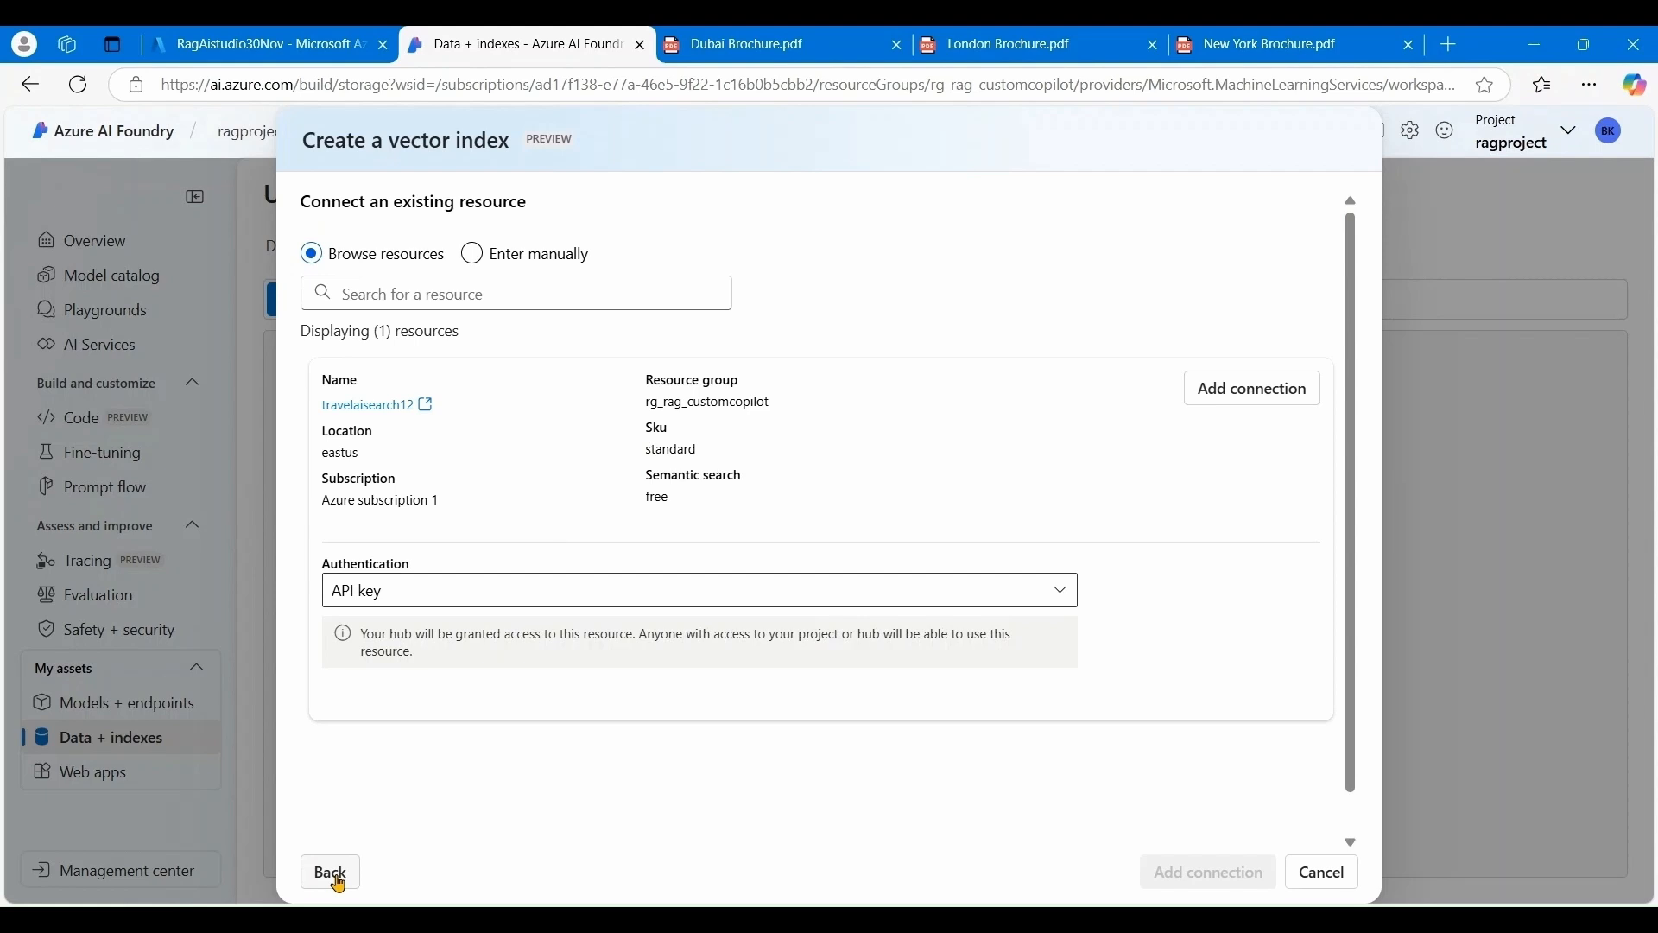
{"action": "left_click", "coordinate": [332, 874]}
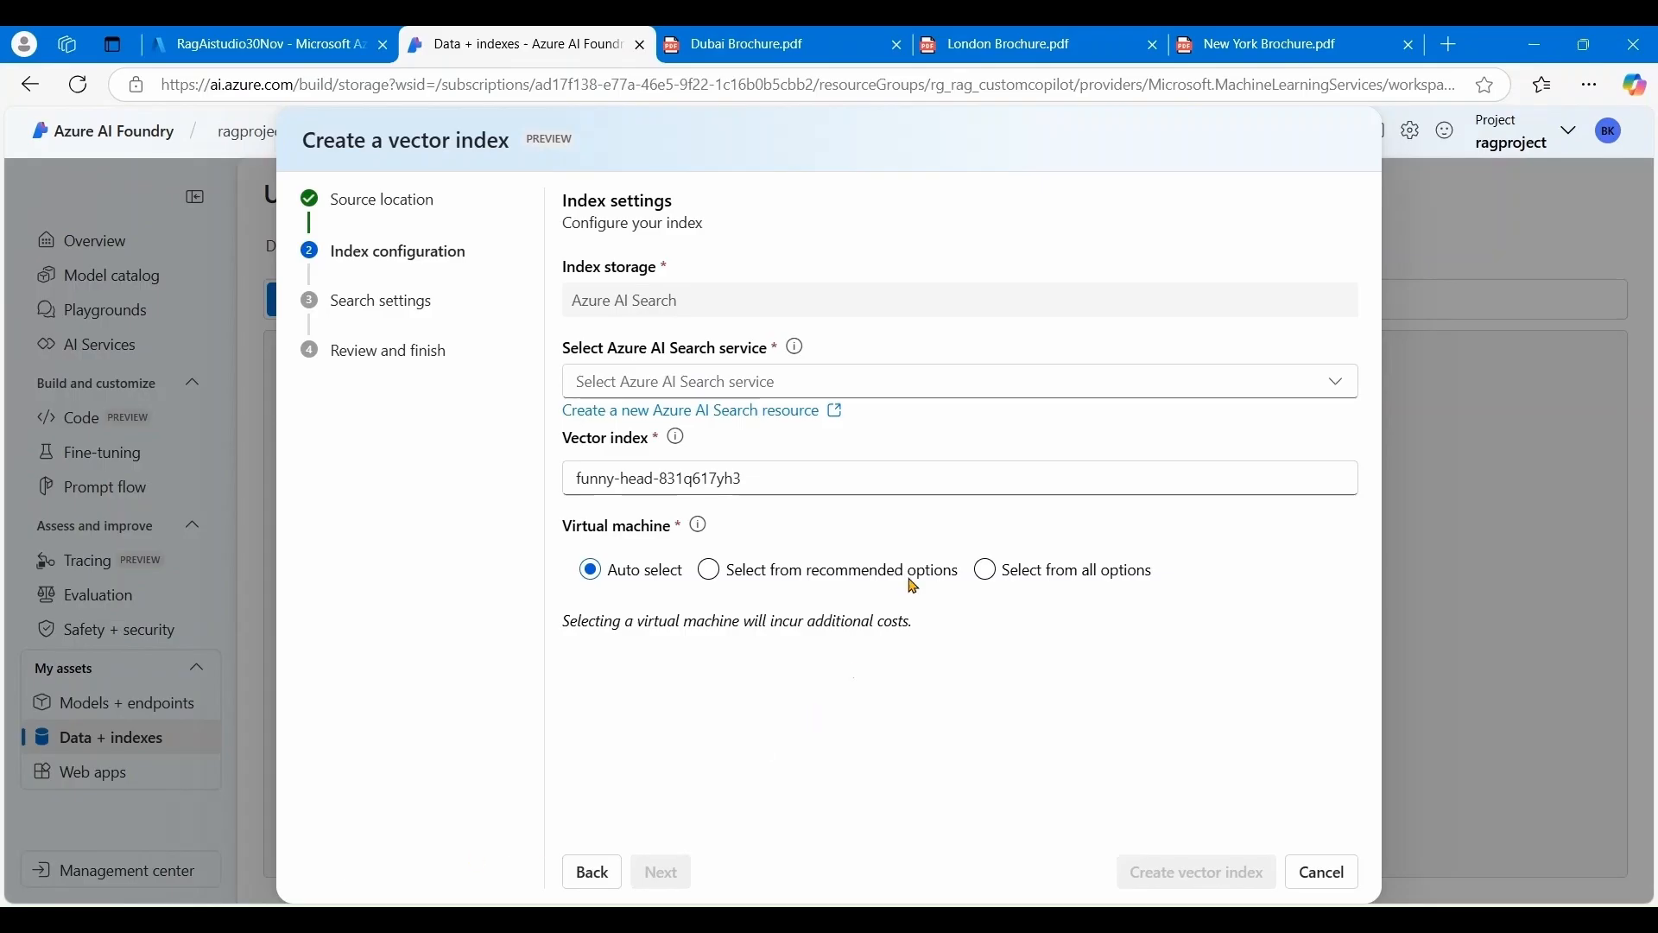
{"action": "left_click", "coordinate": [1327, 390]}
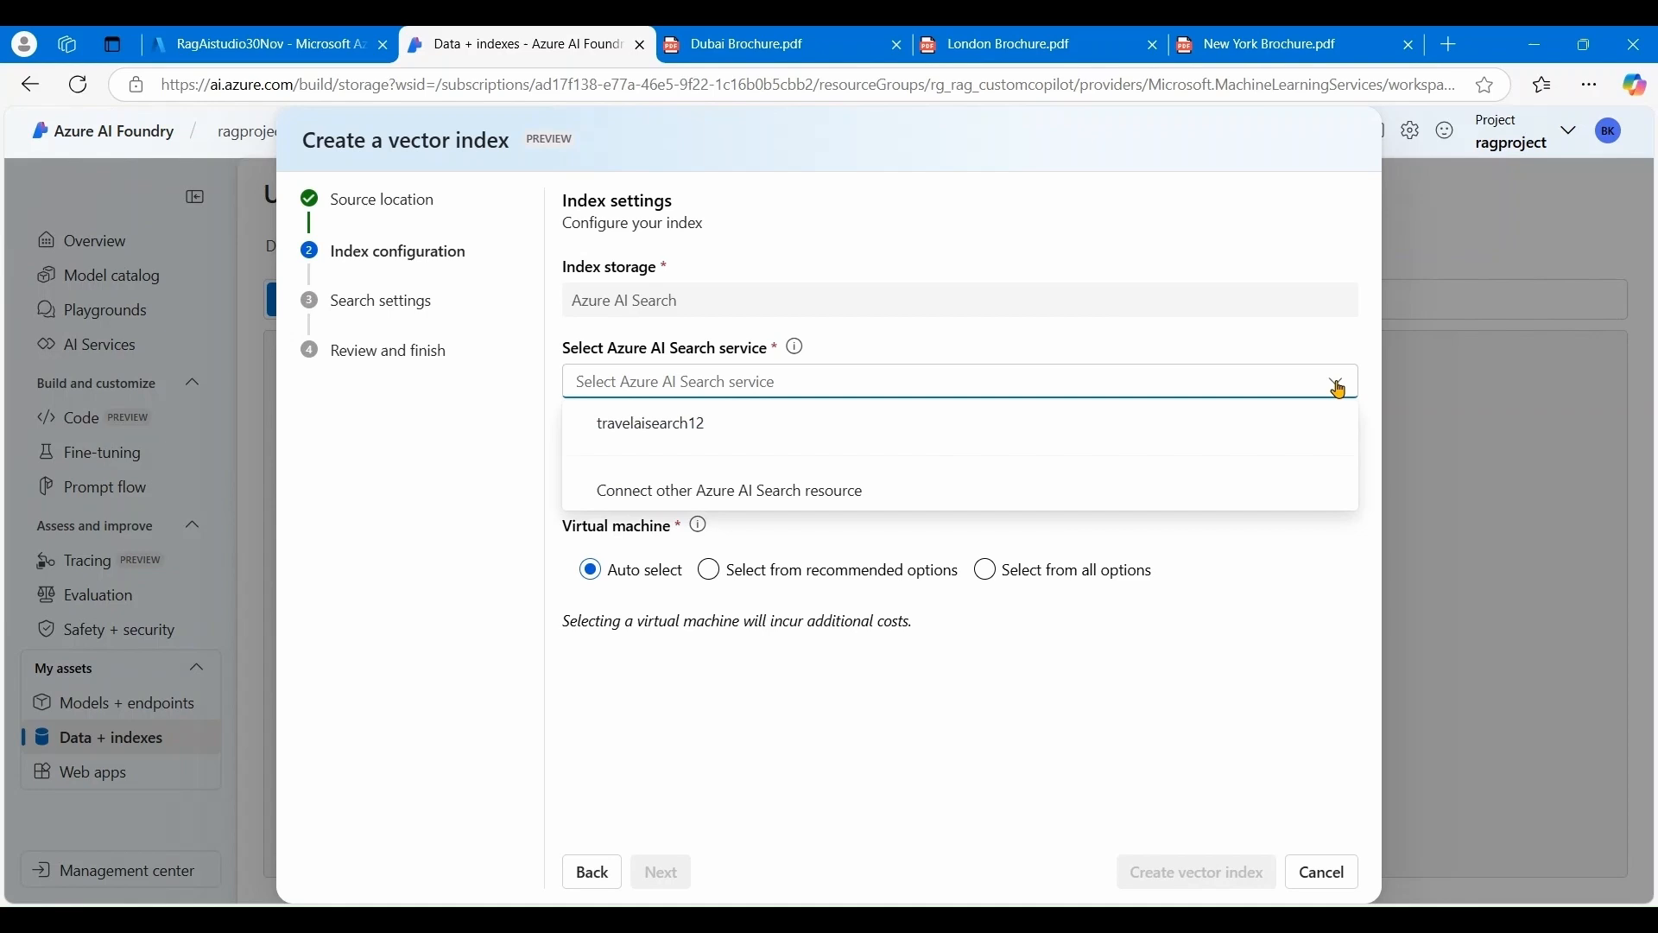
{"action": "left_click", "coordinate": [748, 436]}
{"action": "type", "text": "ragvectori"}
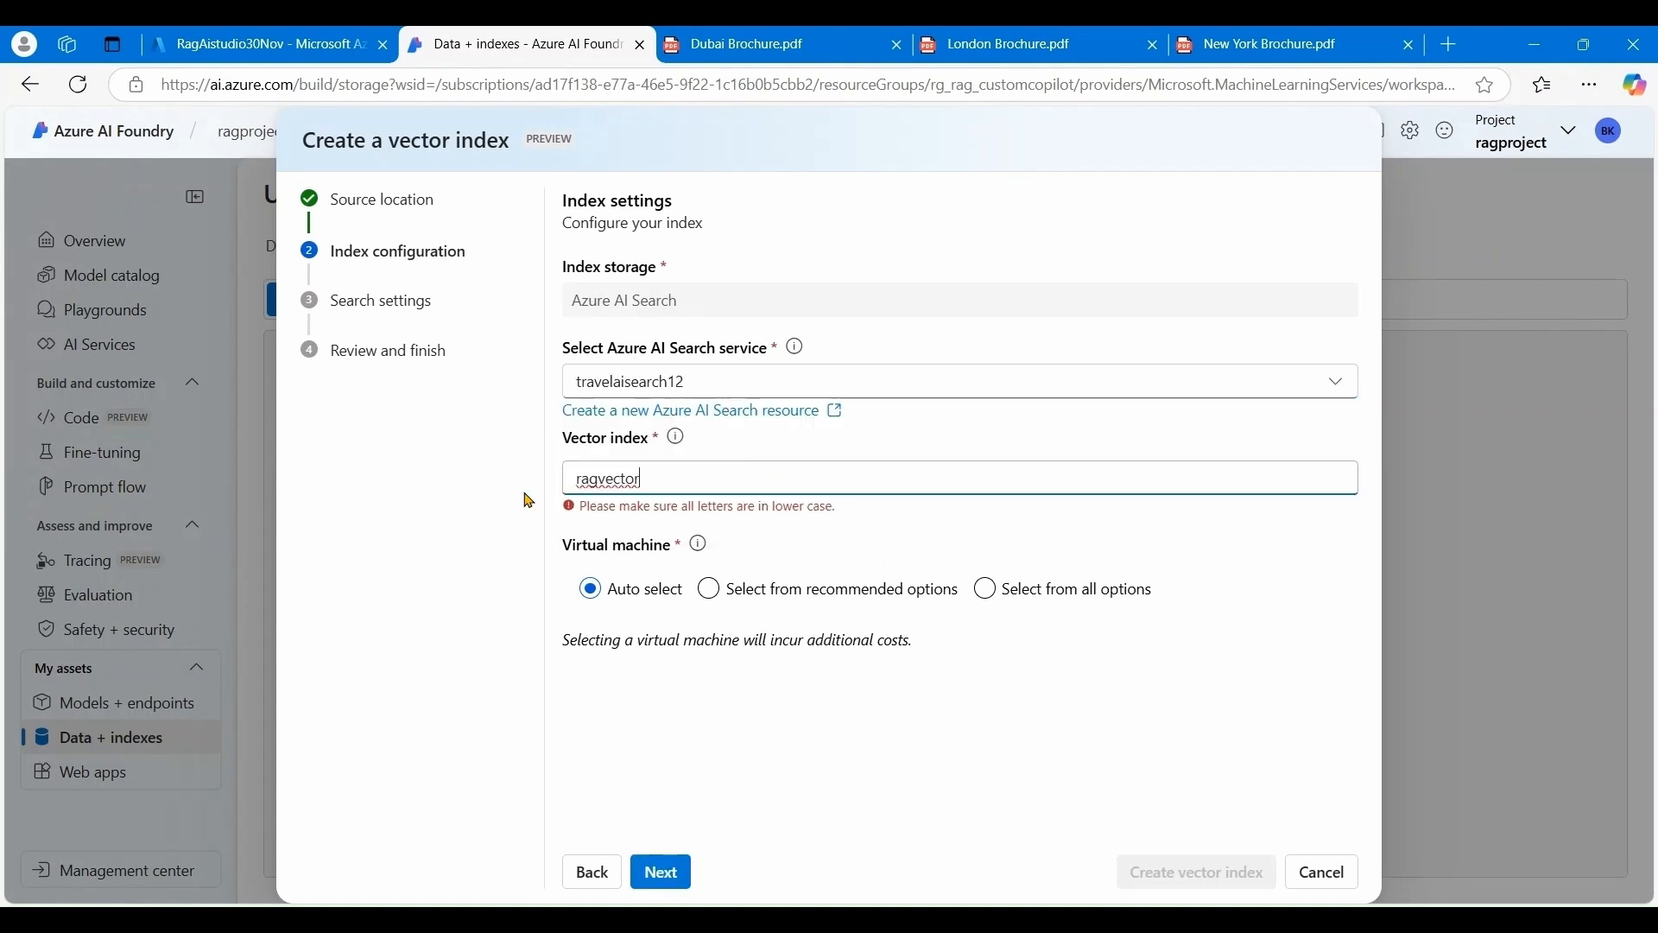
{"action": "type", "text": "ndex"}
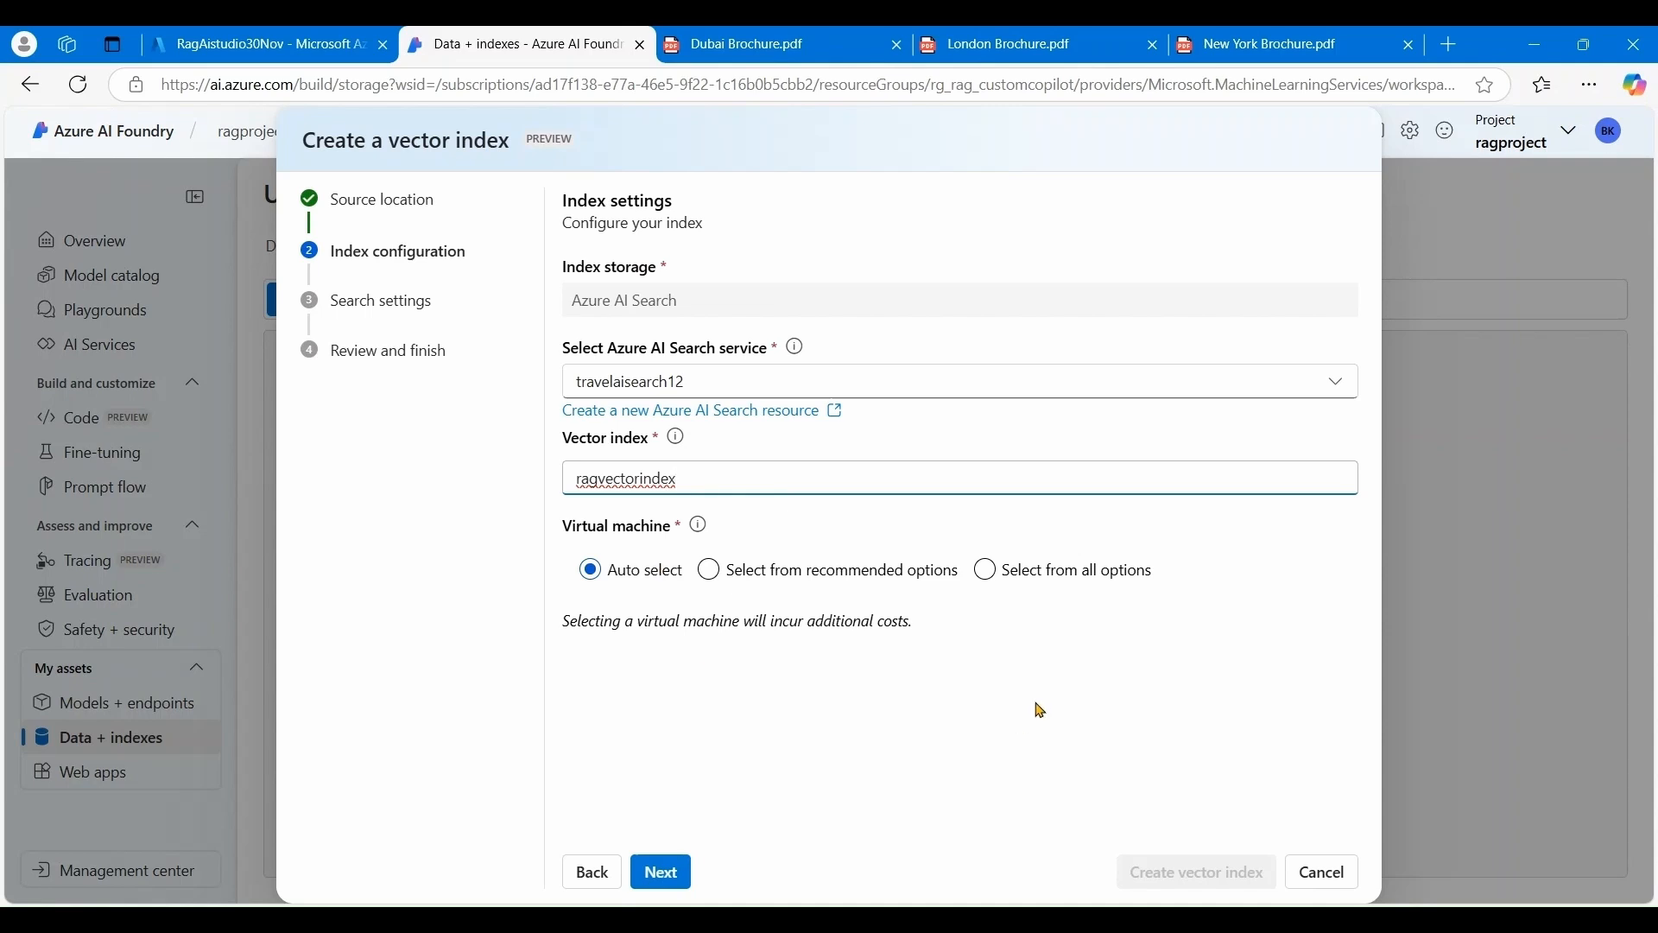
{"action": "left_click", "coordinate": [663, 874]}
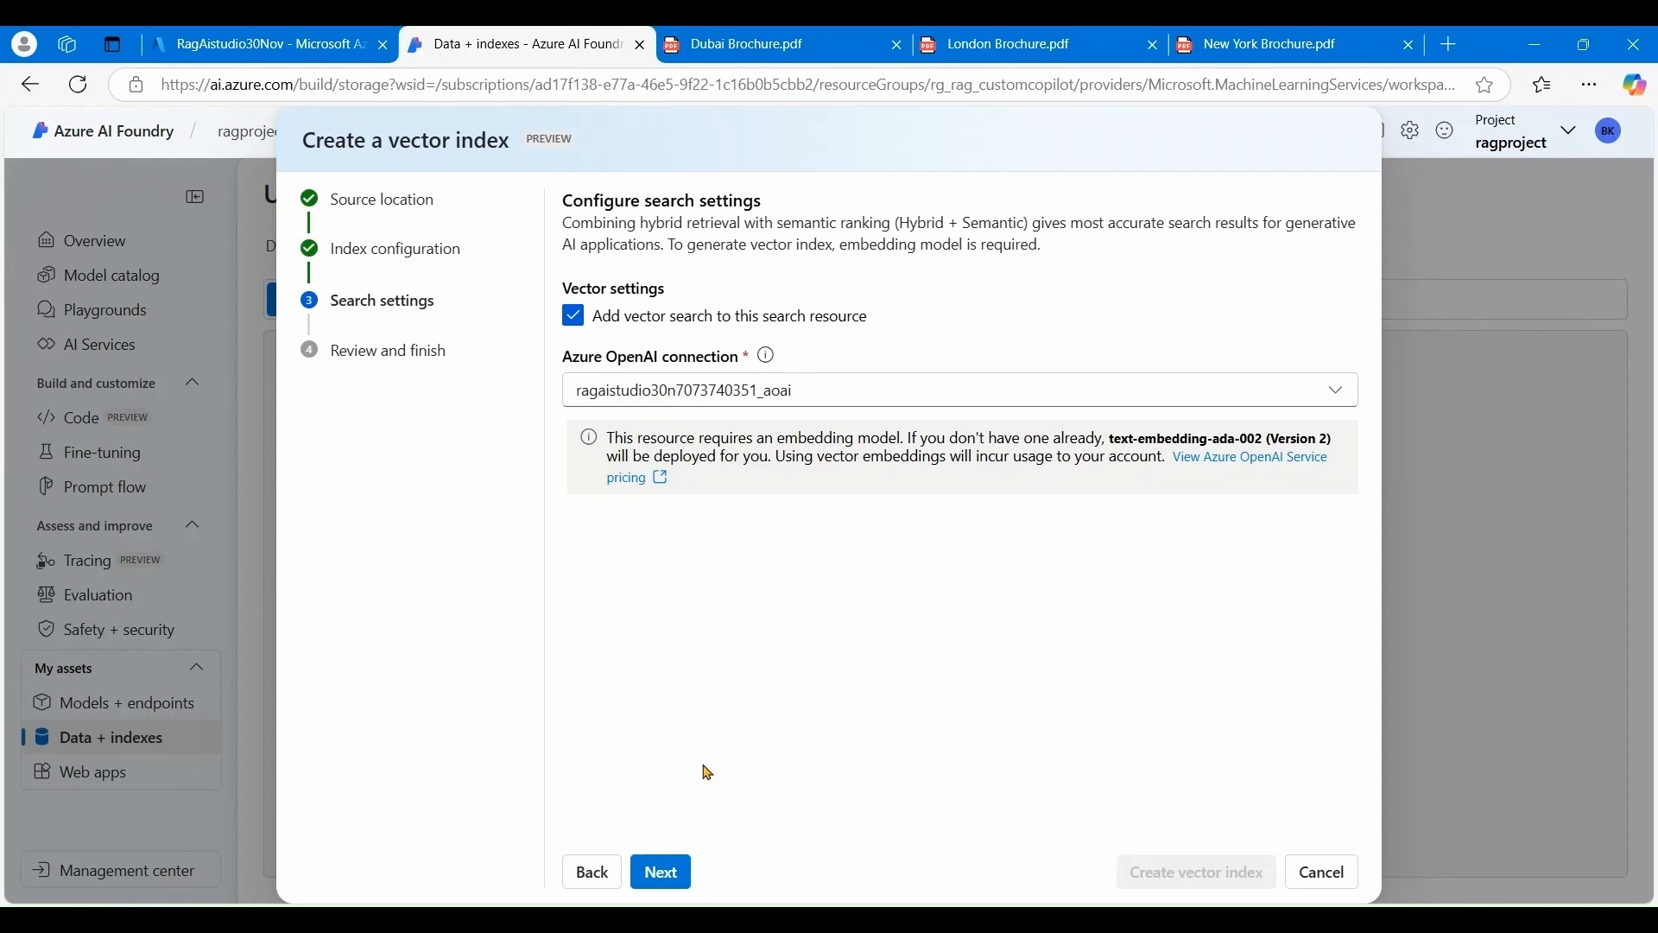
{"action": "left_click", "coordinate": [671, 879]}
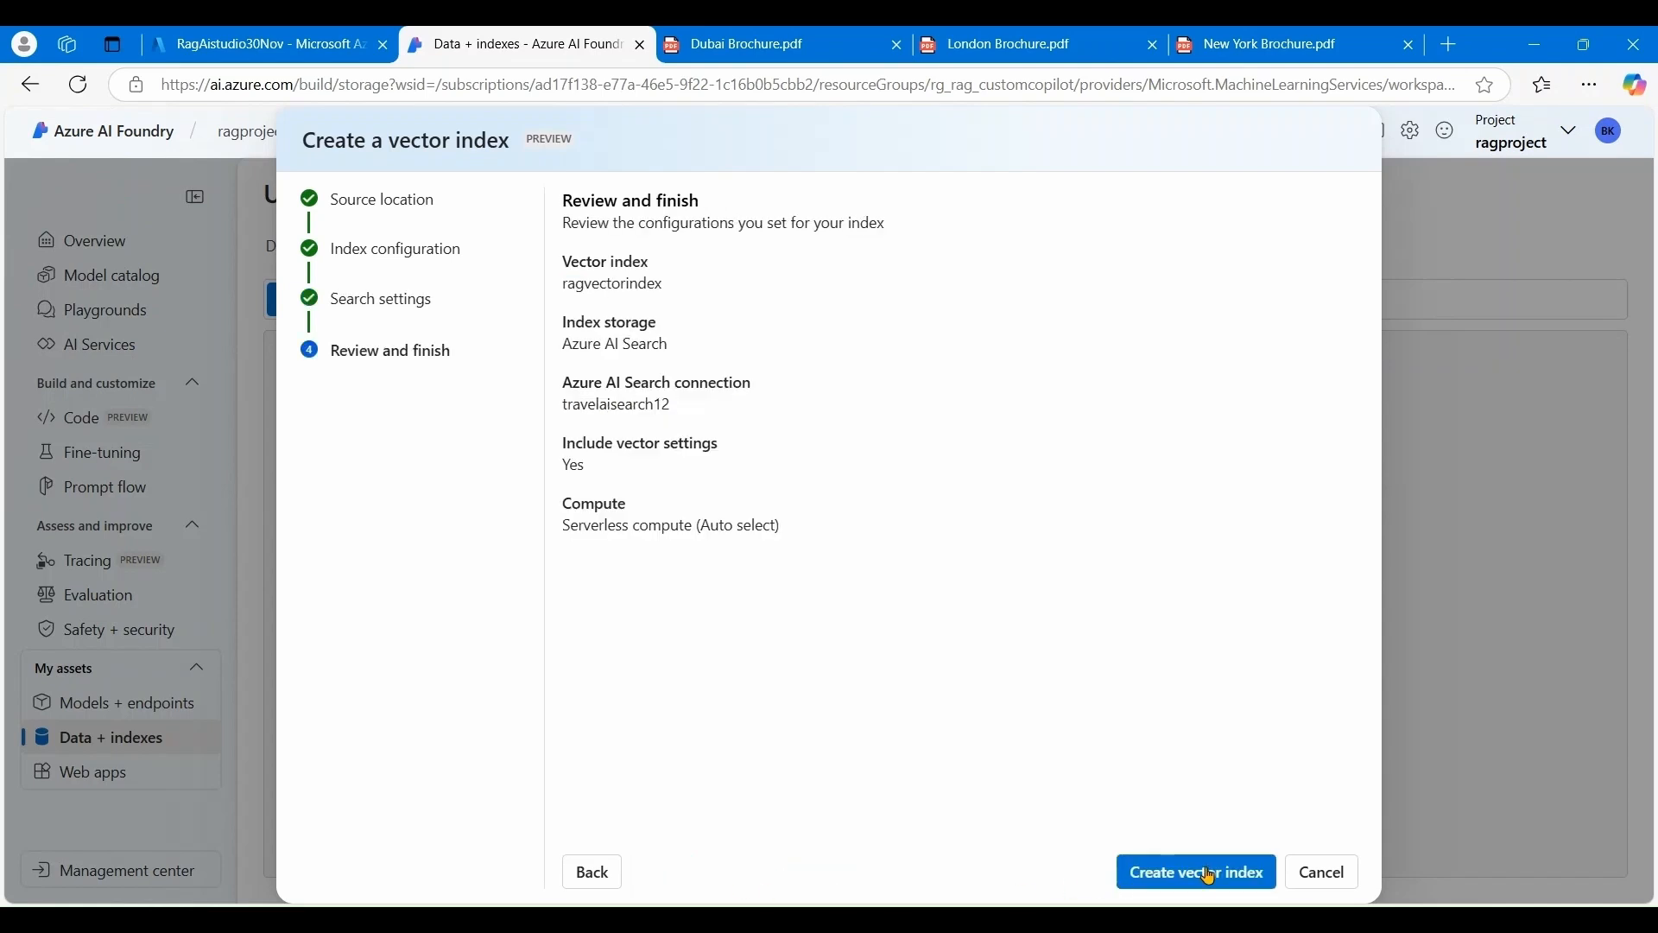
{"action": "left_click", "coordinate": [1209, 874]}
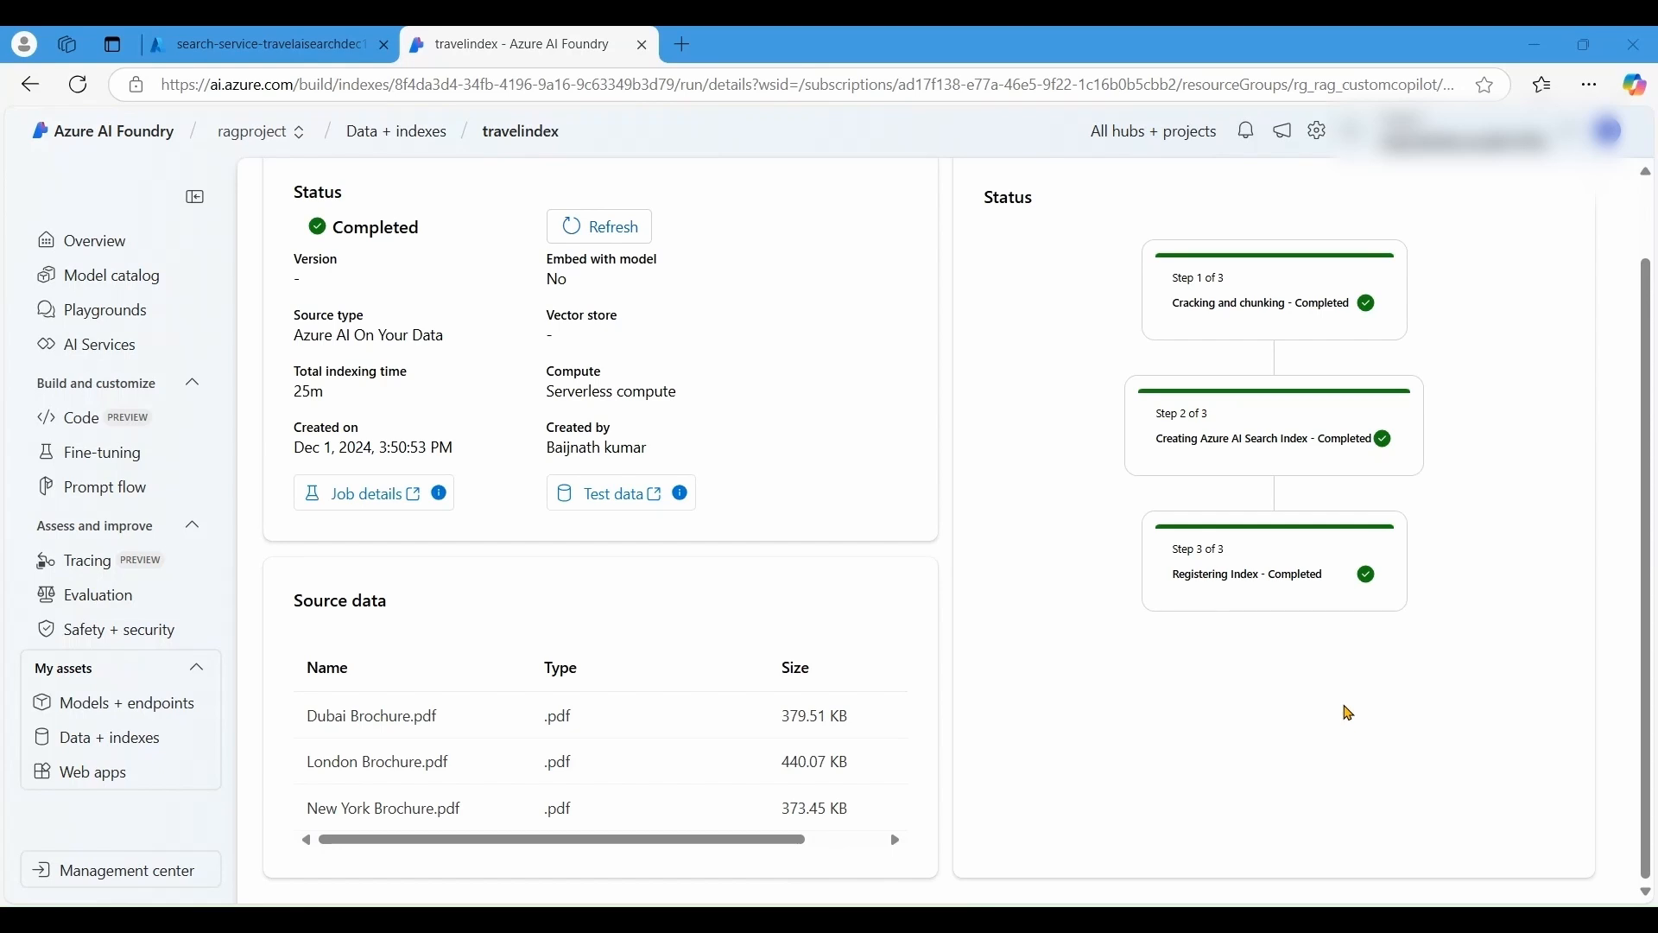
- Confirm travelindex shows Ready in the Indexes list, then switch to the Chat playground
{"action": "scroll", "coordinate": [1349, 713], "scroll_direction": "up", "scroll_amount": 2}
{"action": "left_click", "coordinate": [282, 208]}
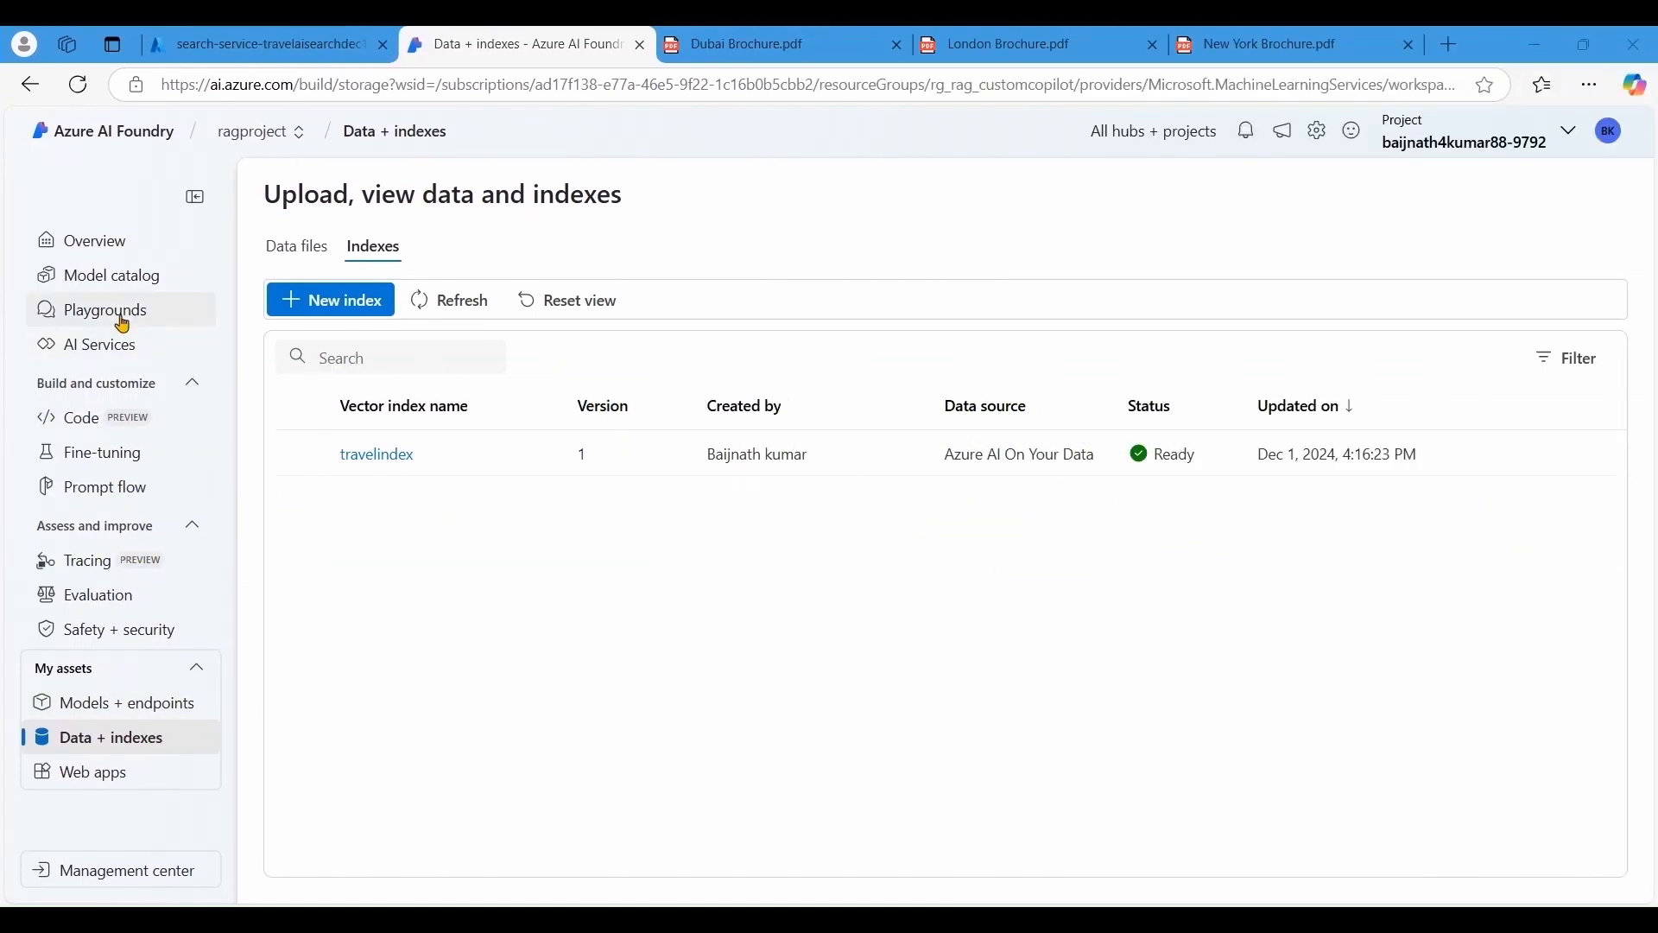
{"action": "left_click", "coordinate": [123, 324]}
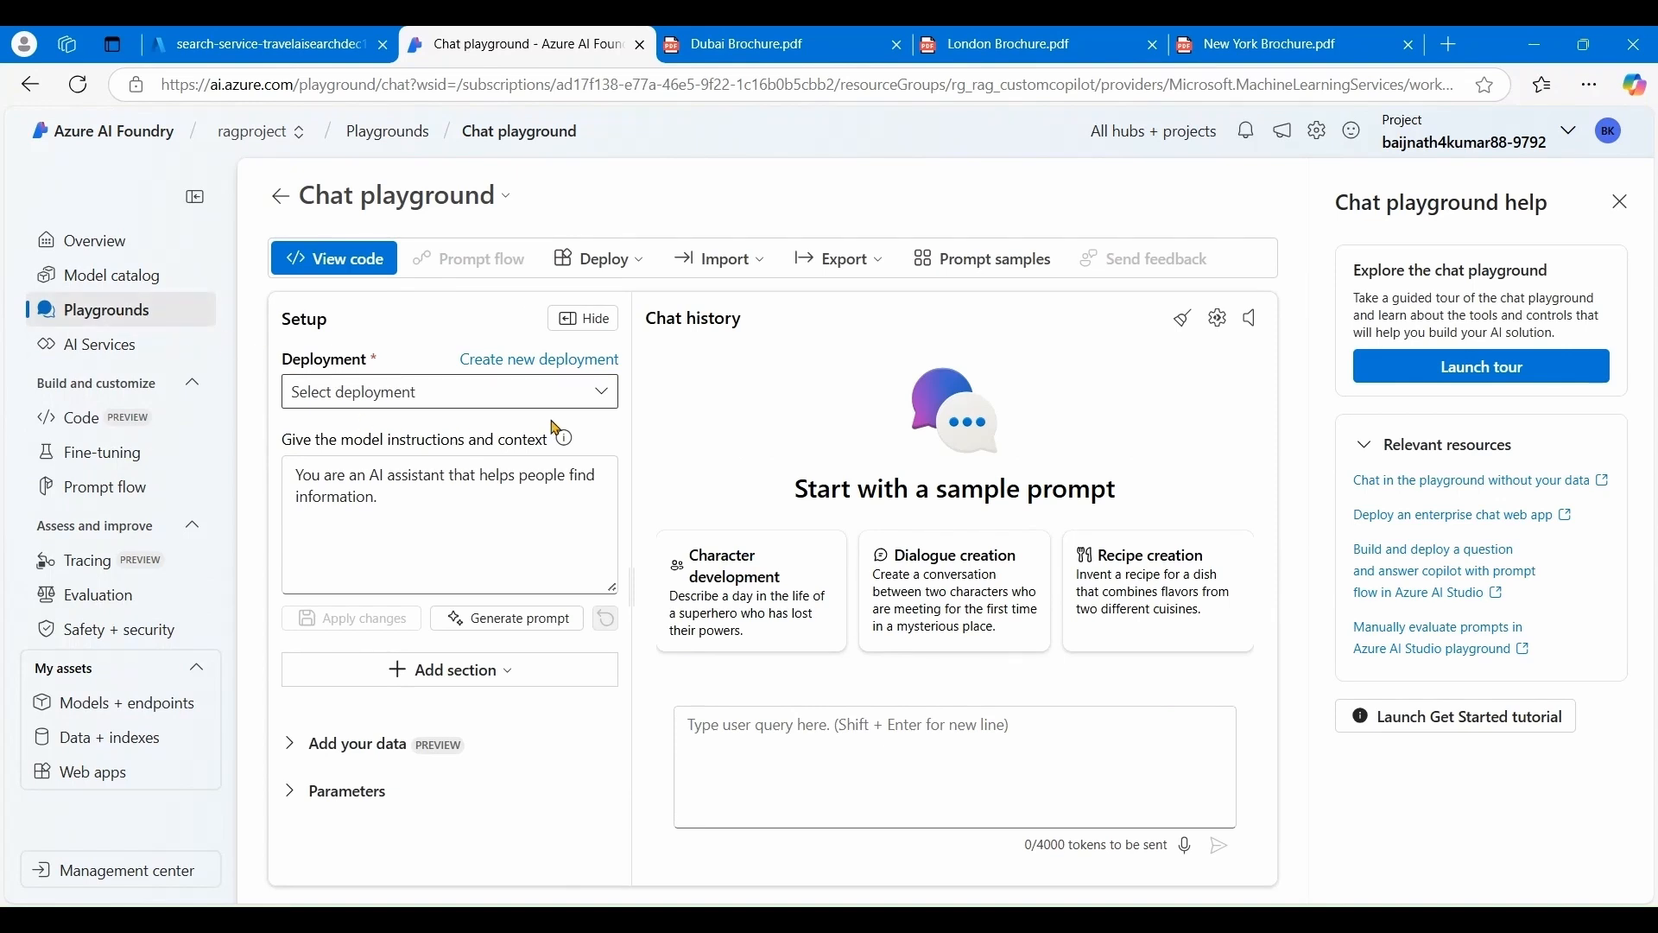
- Select the gpt-35-turbo-16k deployment and expand Add your data to view available project indexes
{"action": "left_click", "coordinate": [609, 404]}
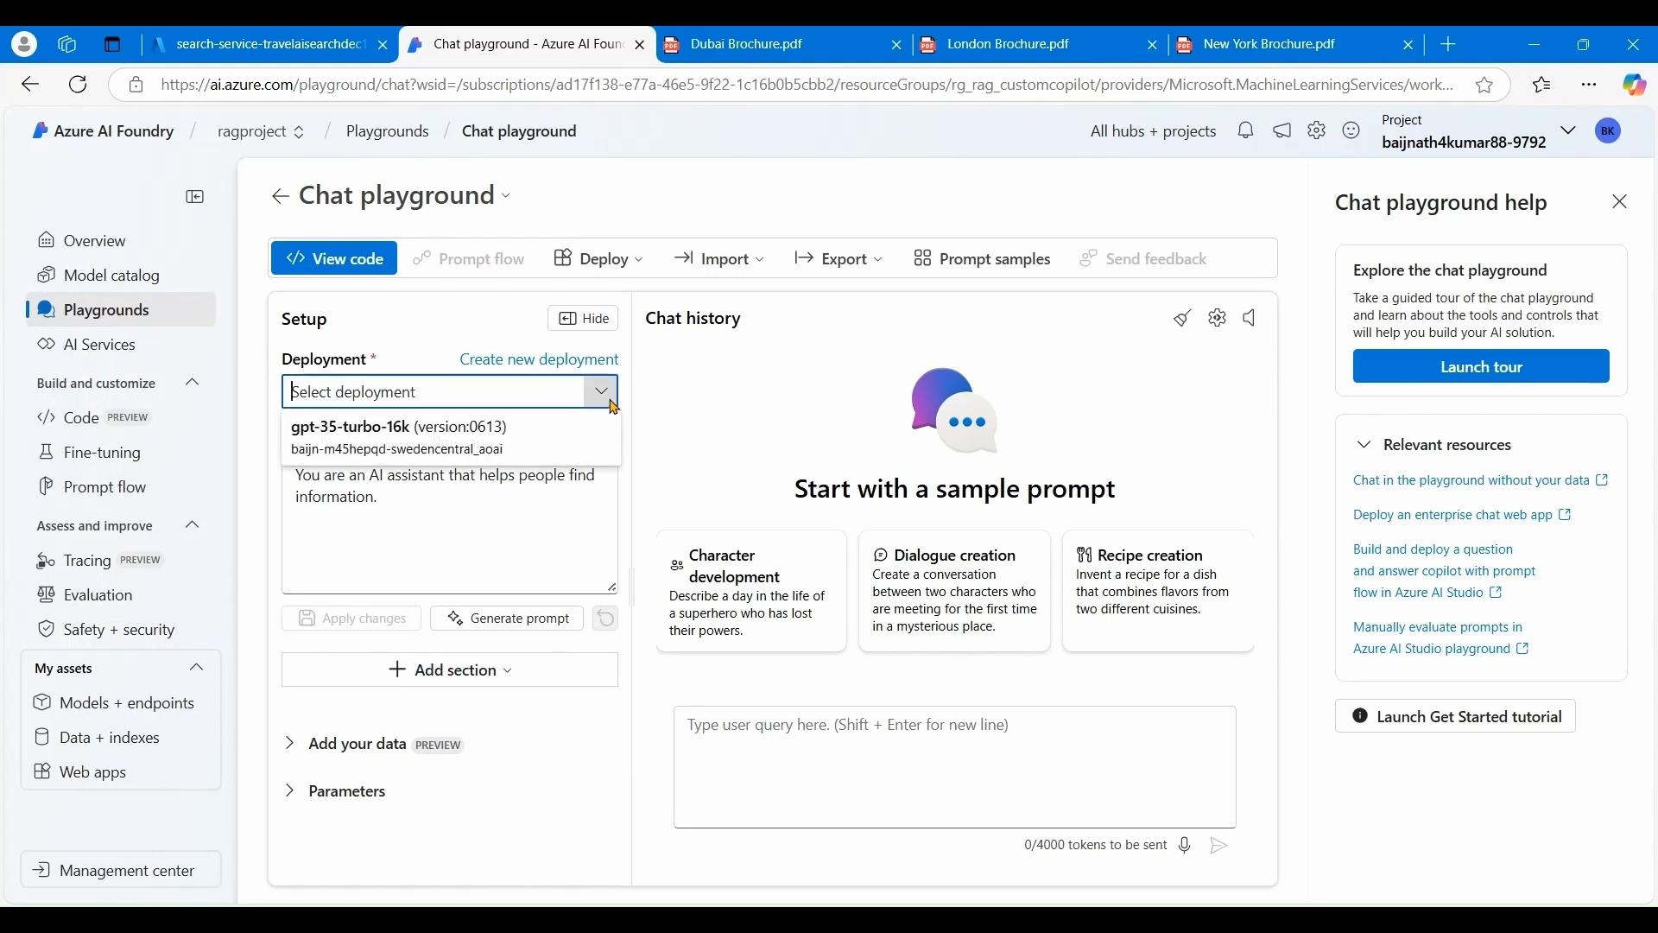
{"action": "left_click", "coordinate": [424, 450]}
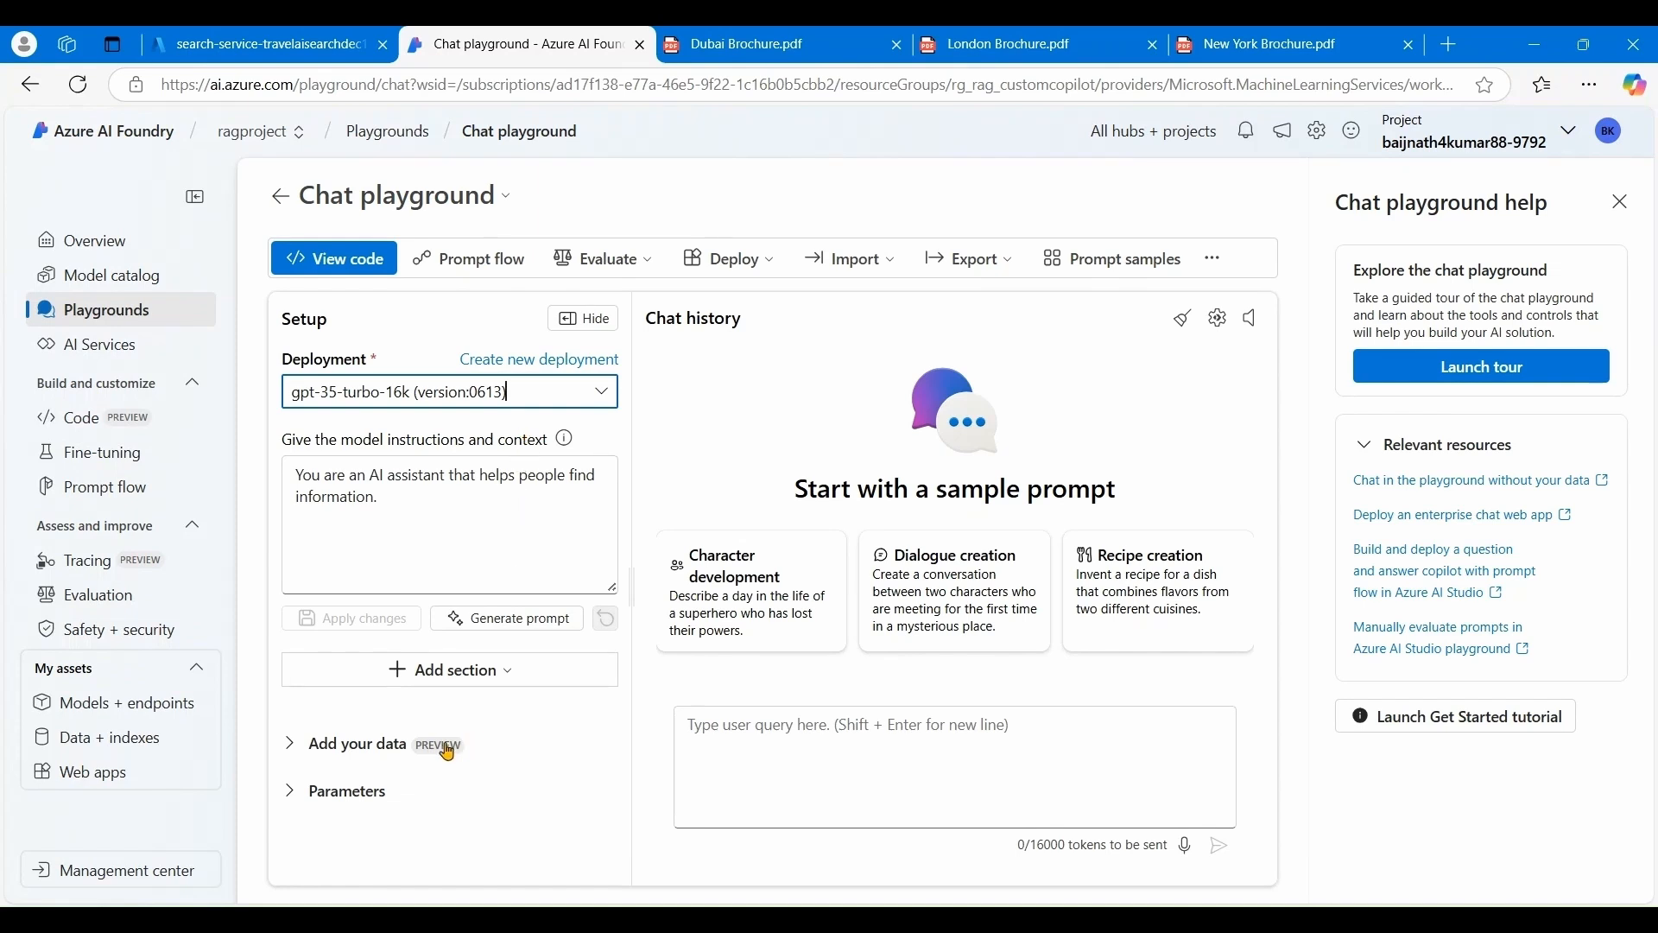
{"action": "left_click", "coordinate": [292, 747]}
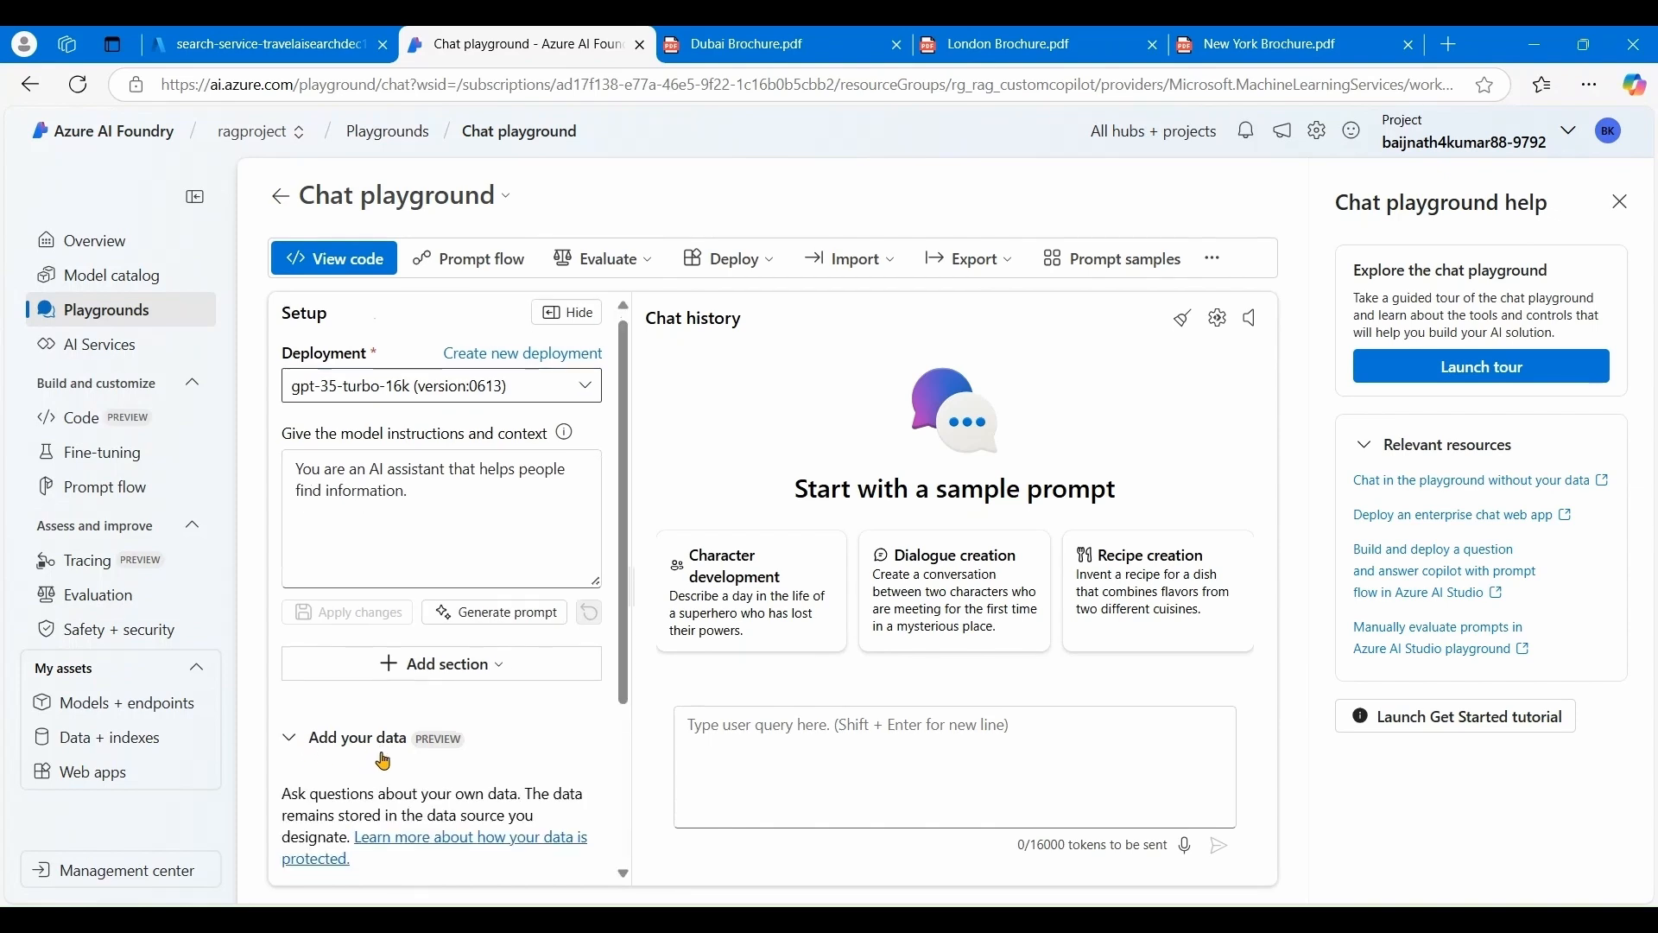
{"action": "scroll", "coordinate": [386, 760], "scroll_direction": "down", "scroll_amount": 1}
{"action": "scroll", "coordinate": [386, 760], "scroll_direction": "down", "scroll_amount": 1}
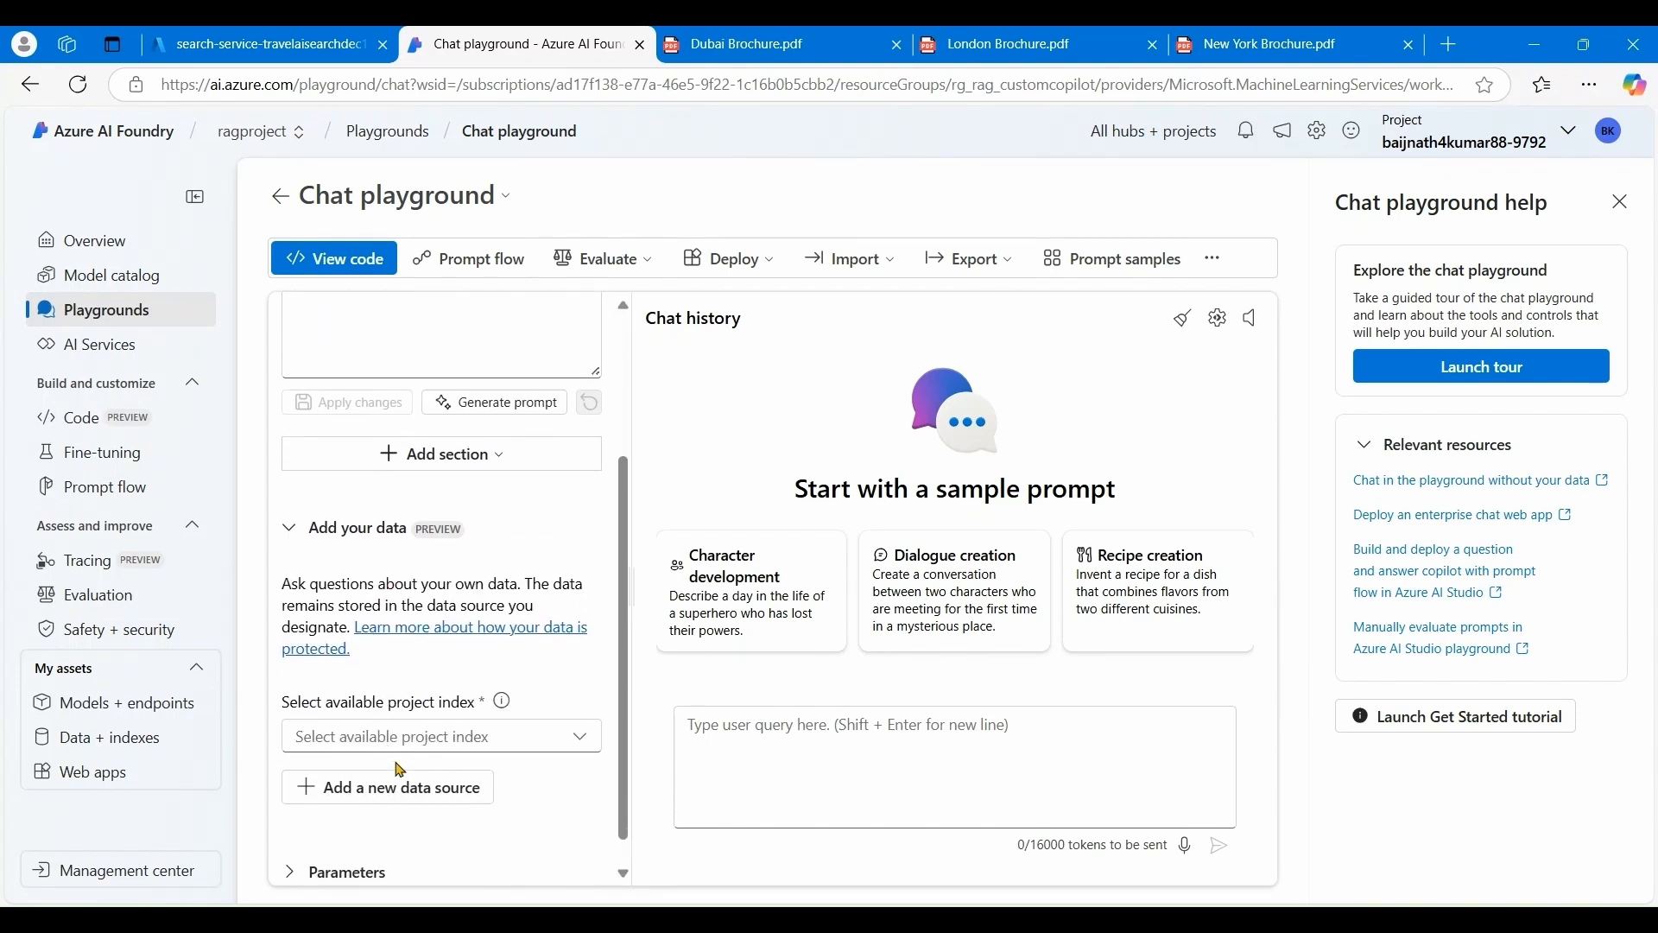
{"action": "left_click", "coordinate": [580, 748]}
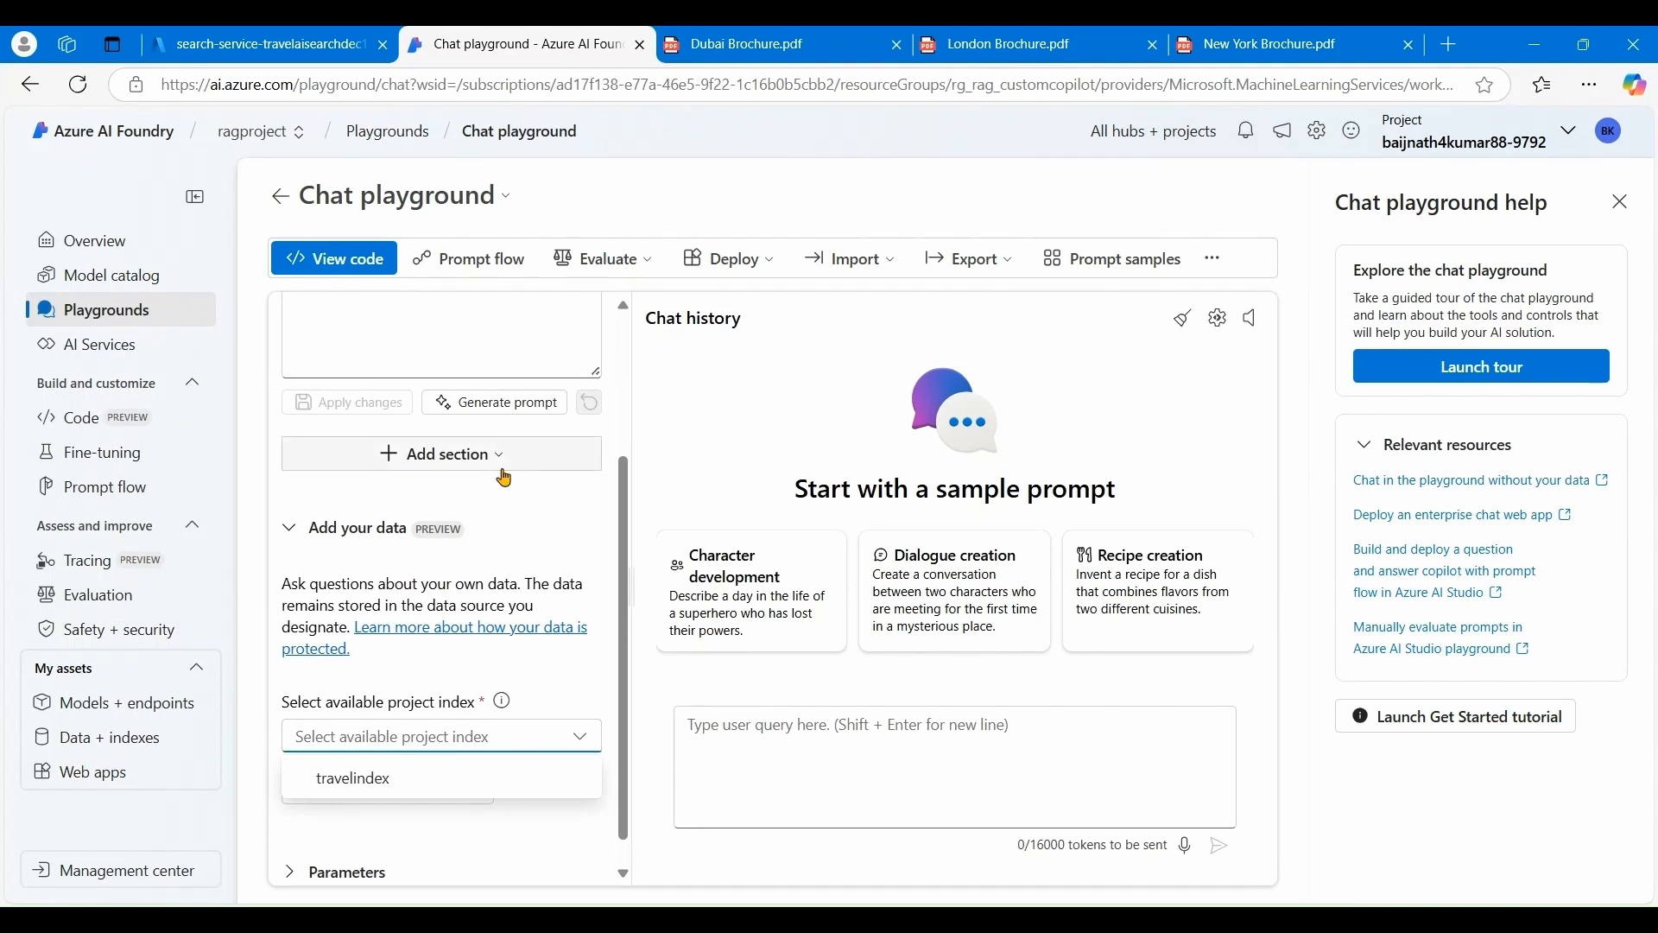
{"action": "scroll", "coordinate": [501, 475], "scroll_direction": "up", "scroll_amount": 2}
- Send 'Hi', then ask 'where can i stay in New York ?' without grounding data
{"action": "left_click", "coordinate": [747, 735]}
{"action": "type", "text": "H"}
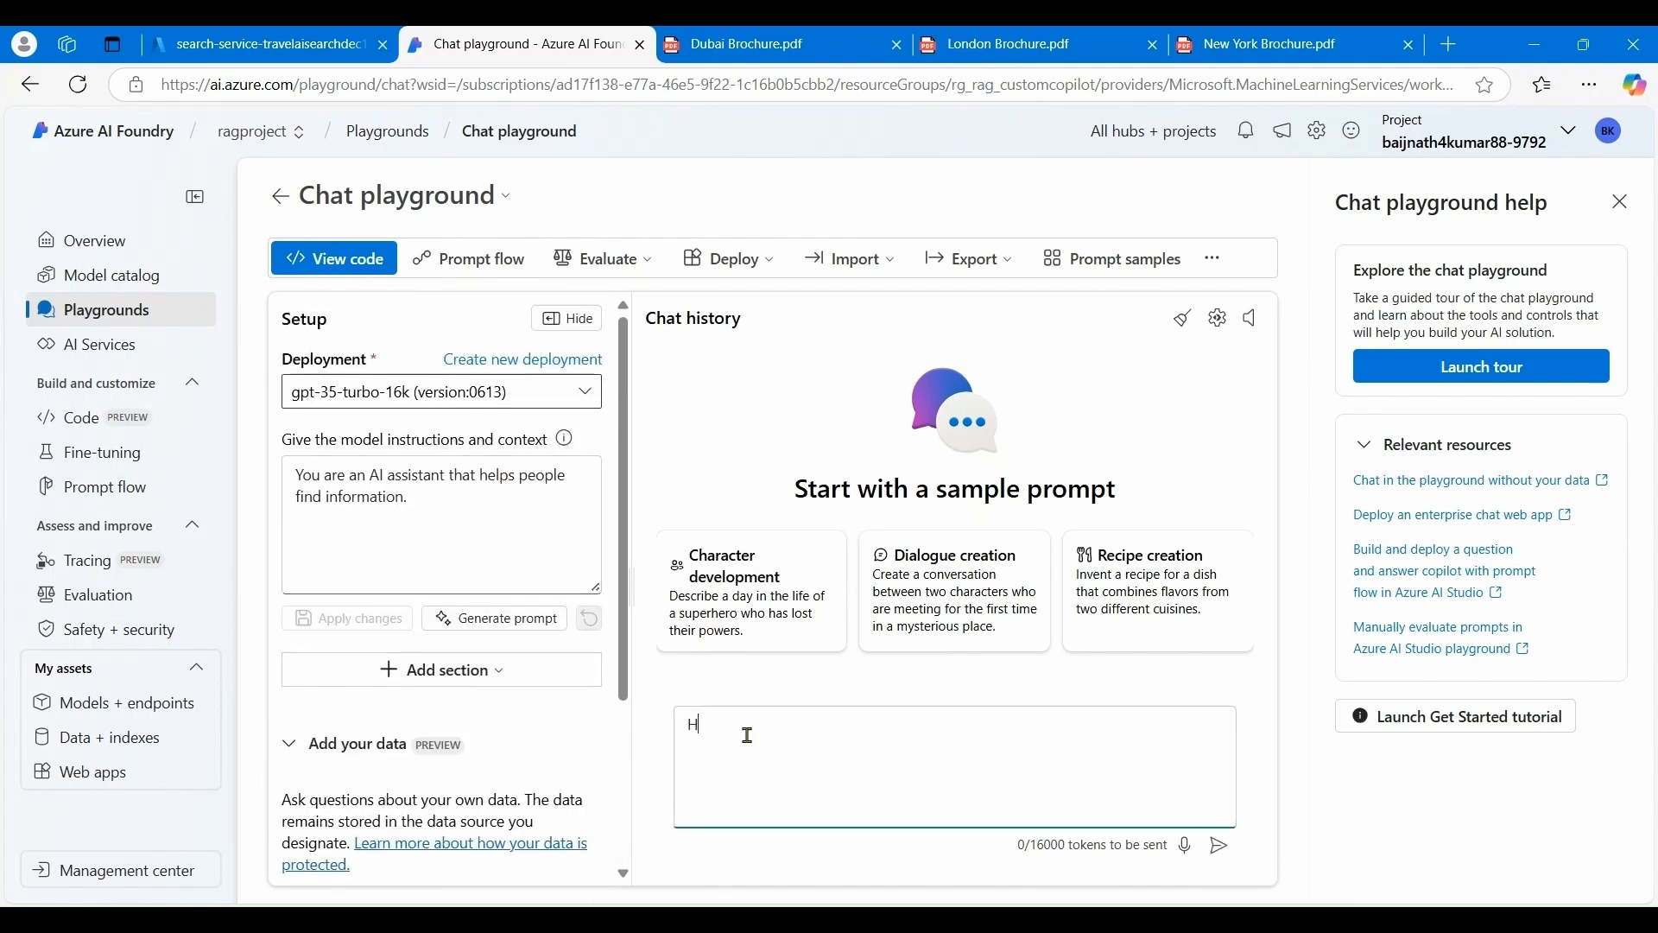
{"action": "type", "text": "i"}
{"action": "left_click", "coordinate": [1218, 846]}
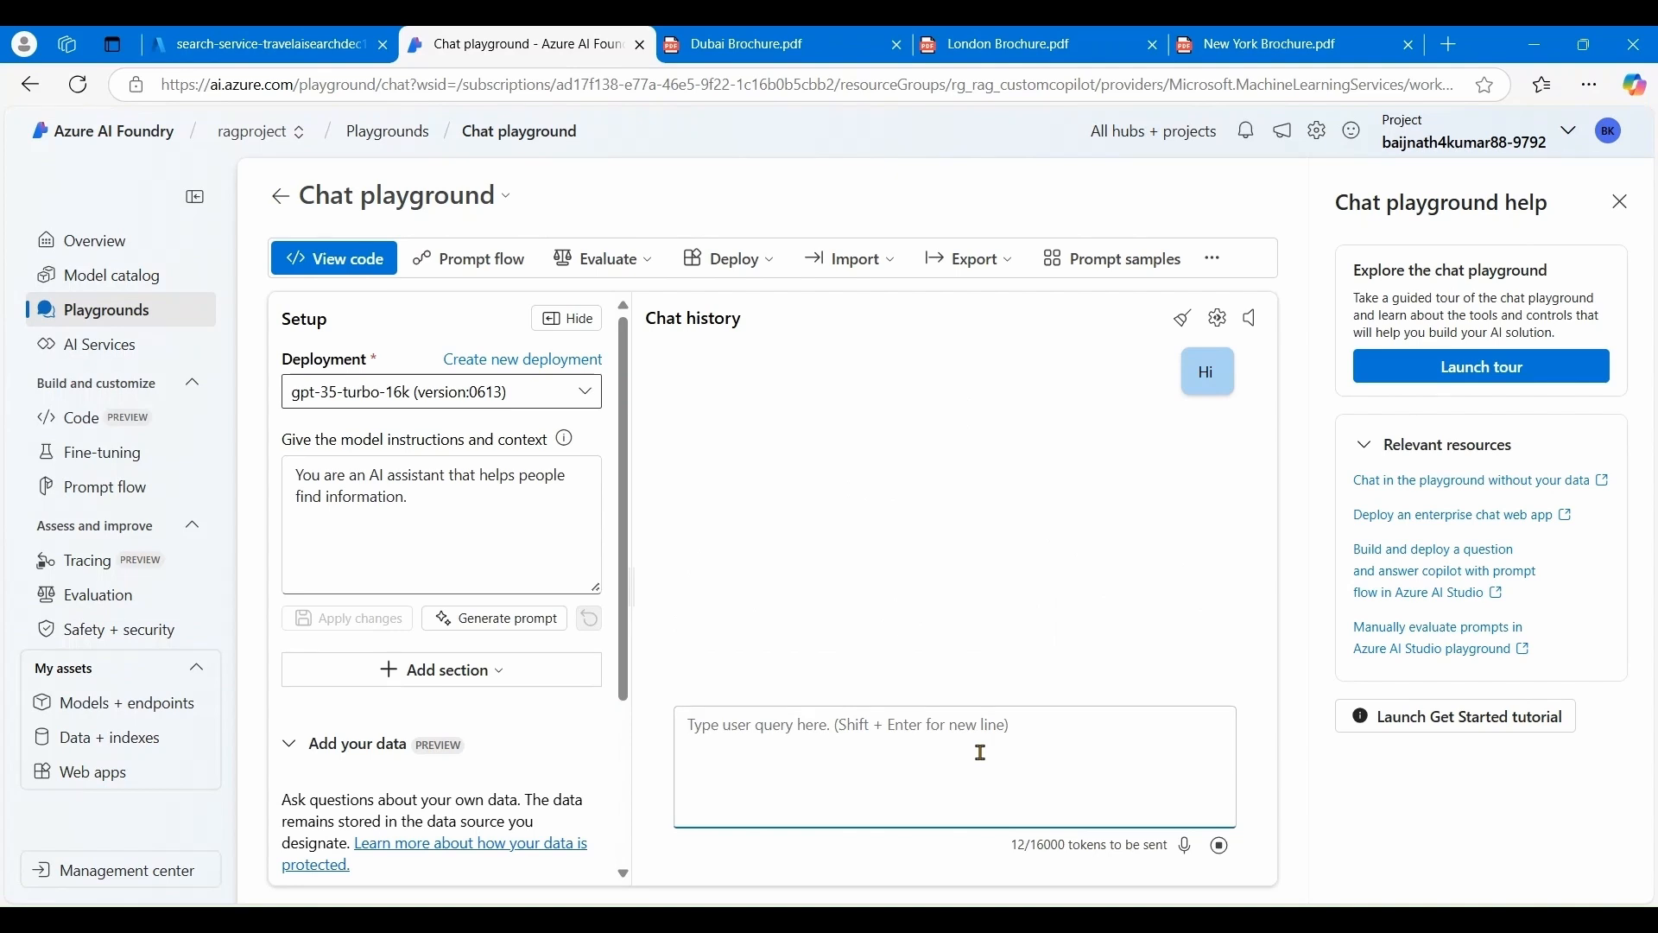
{"action": "type", "text": "w"}
{"action": "type", "text": "here"}
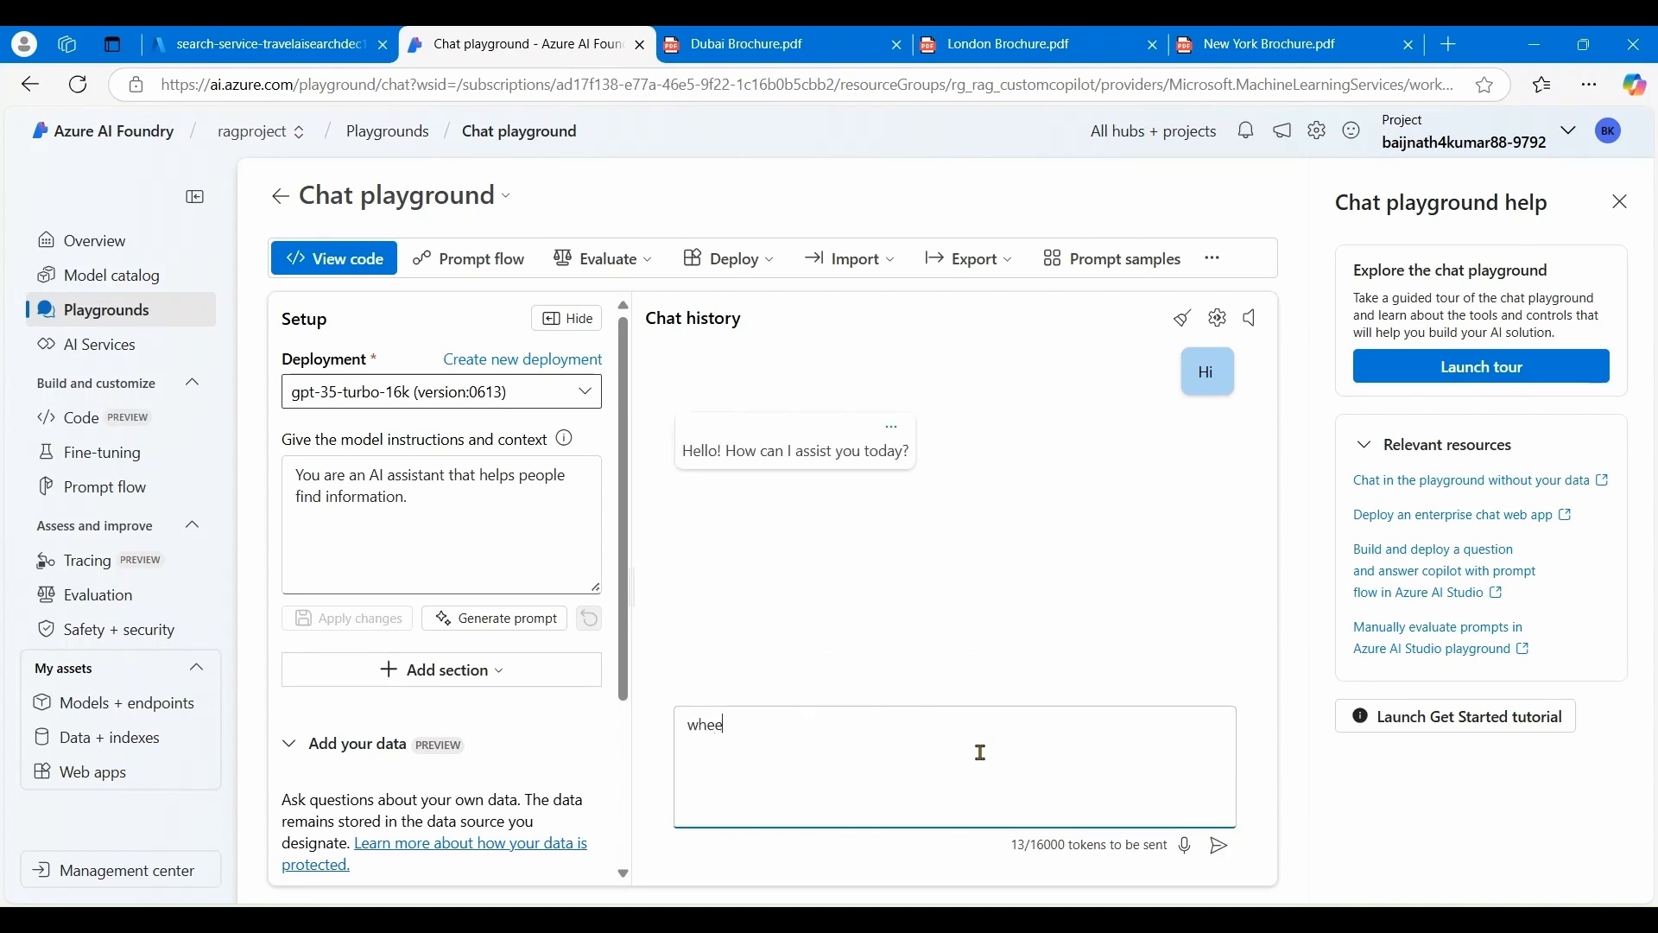
{"action": "key", "text": "BackSpace"}
{"action": "key", "text": "BackSpace"}
{"action": "type", "text": "re"}
{"action": "type", "text": " can"}
{"action": "type", "text": "y"}
{"action": "type", "text": "tay in"}
{"action": "type", "text": " New Yor"}
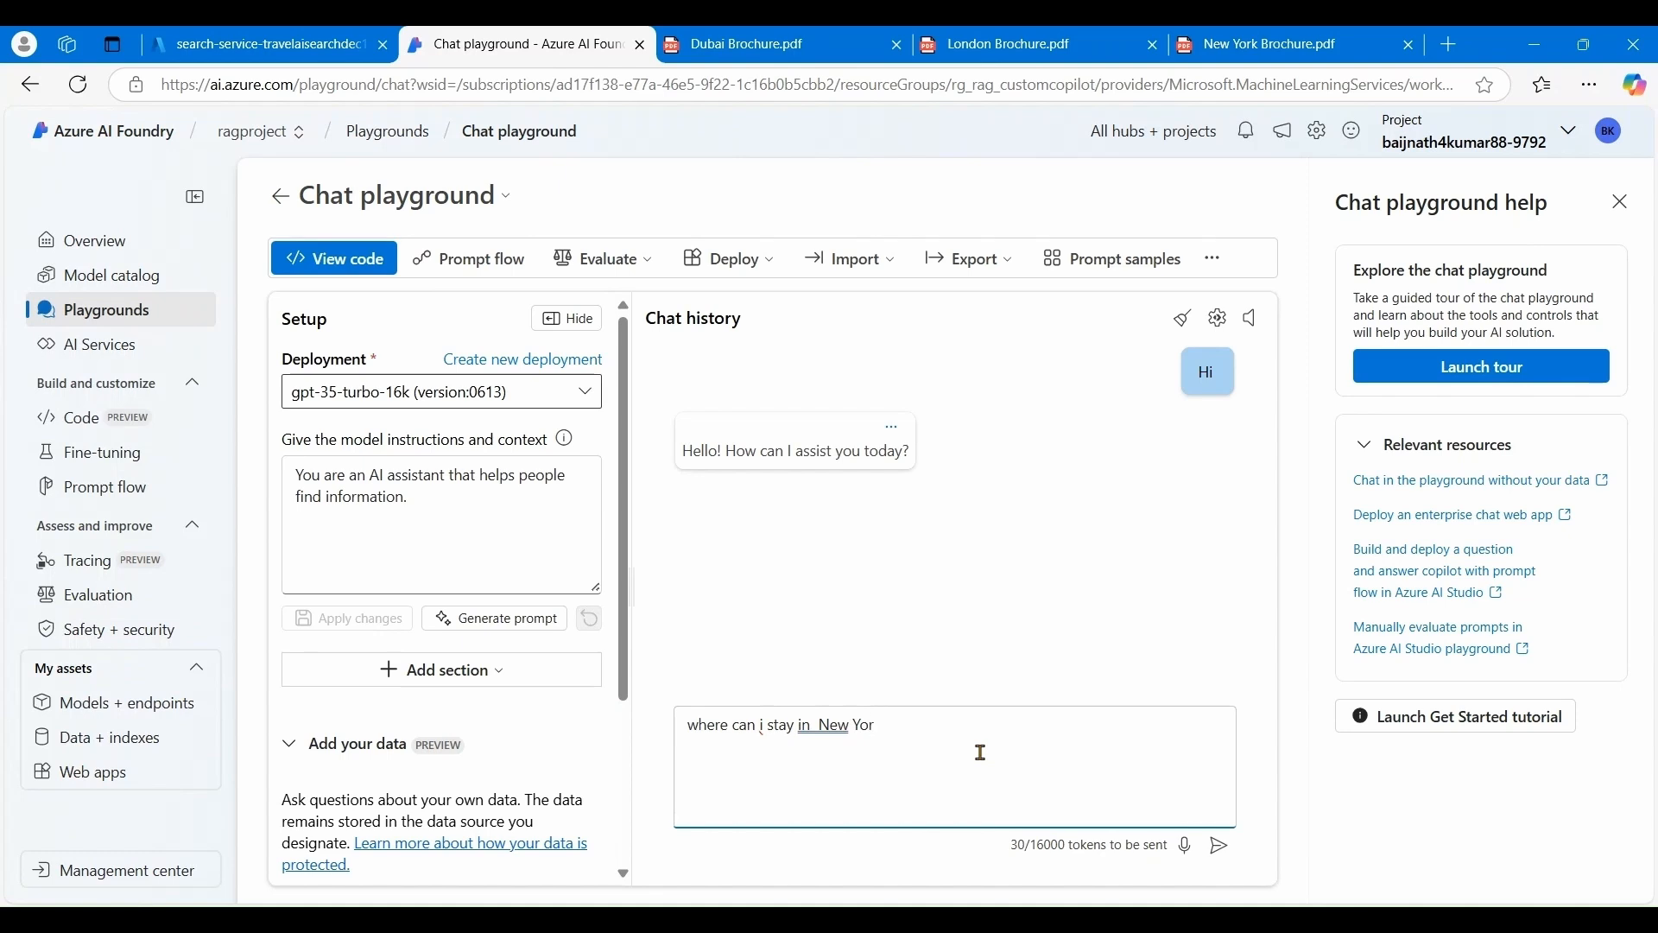
{"action": "type", "text": "k ?"}
{"action": "left_click", "coordinate": [1218, 848]}
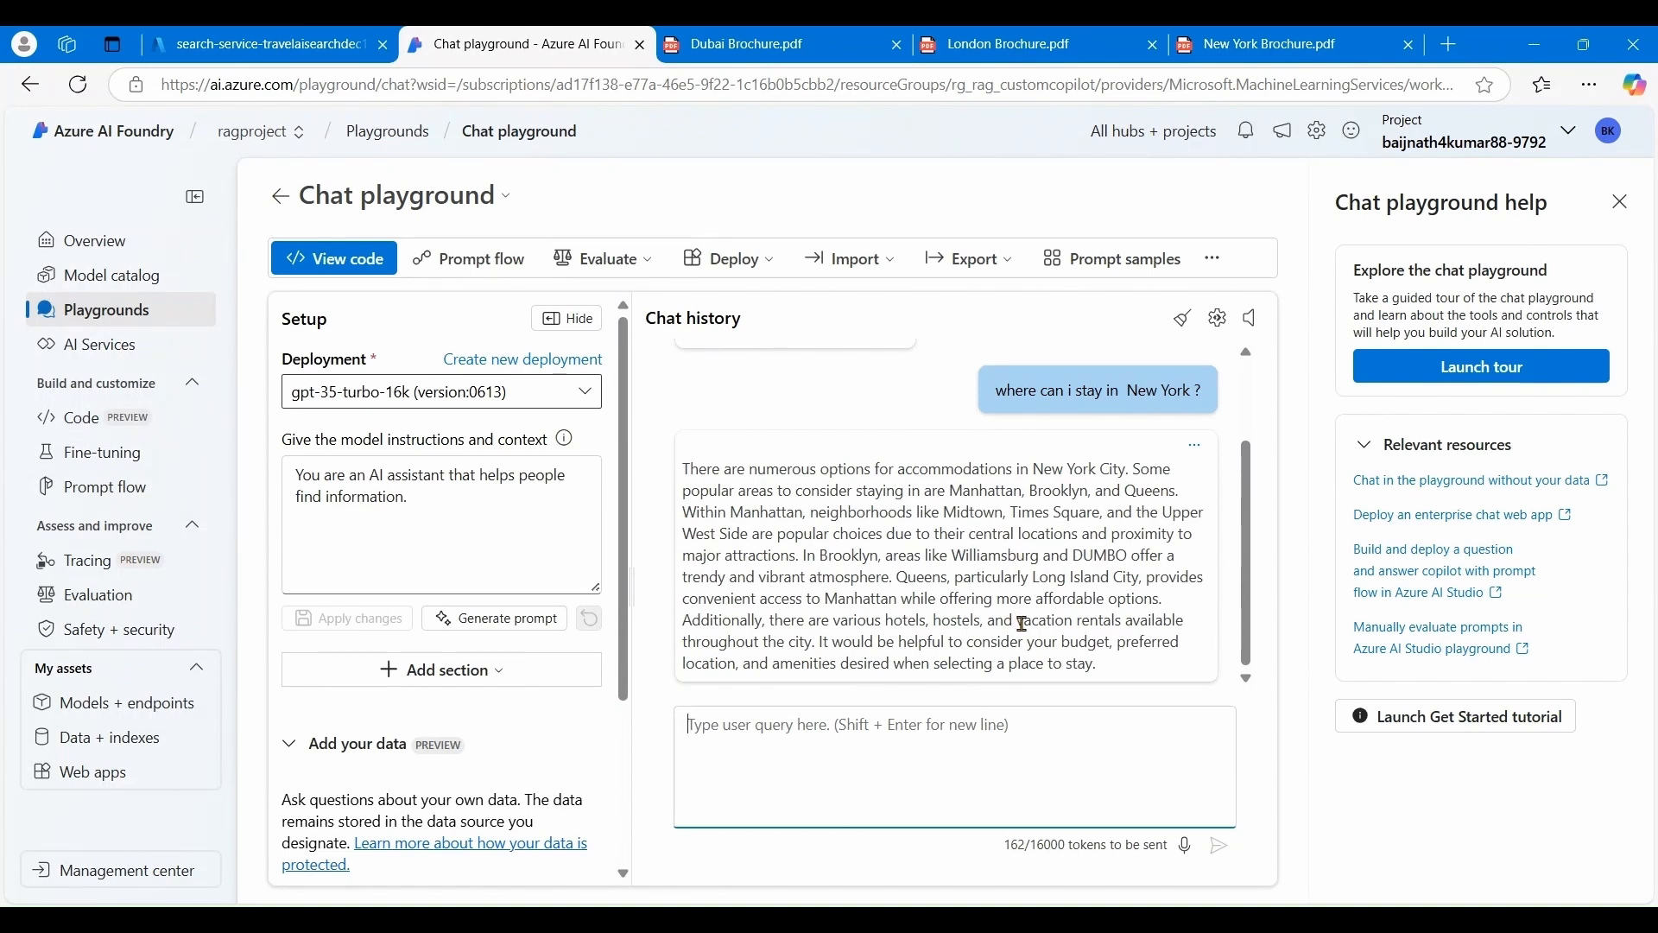
- Attach travelindex as the chat's project index data source
{"action": "scroll", "coordinate": [480, 682], "scroll_direction": "down", "scroll_amount": 3}
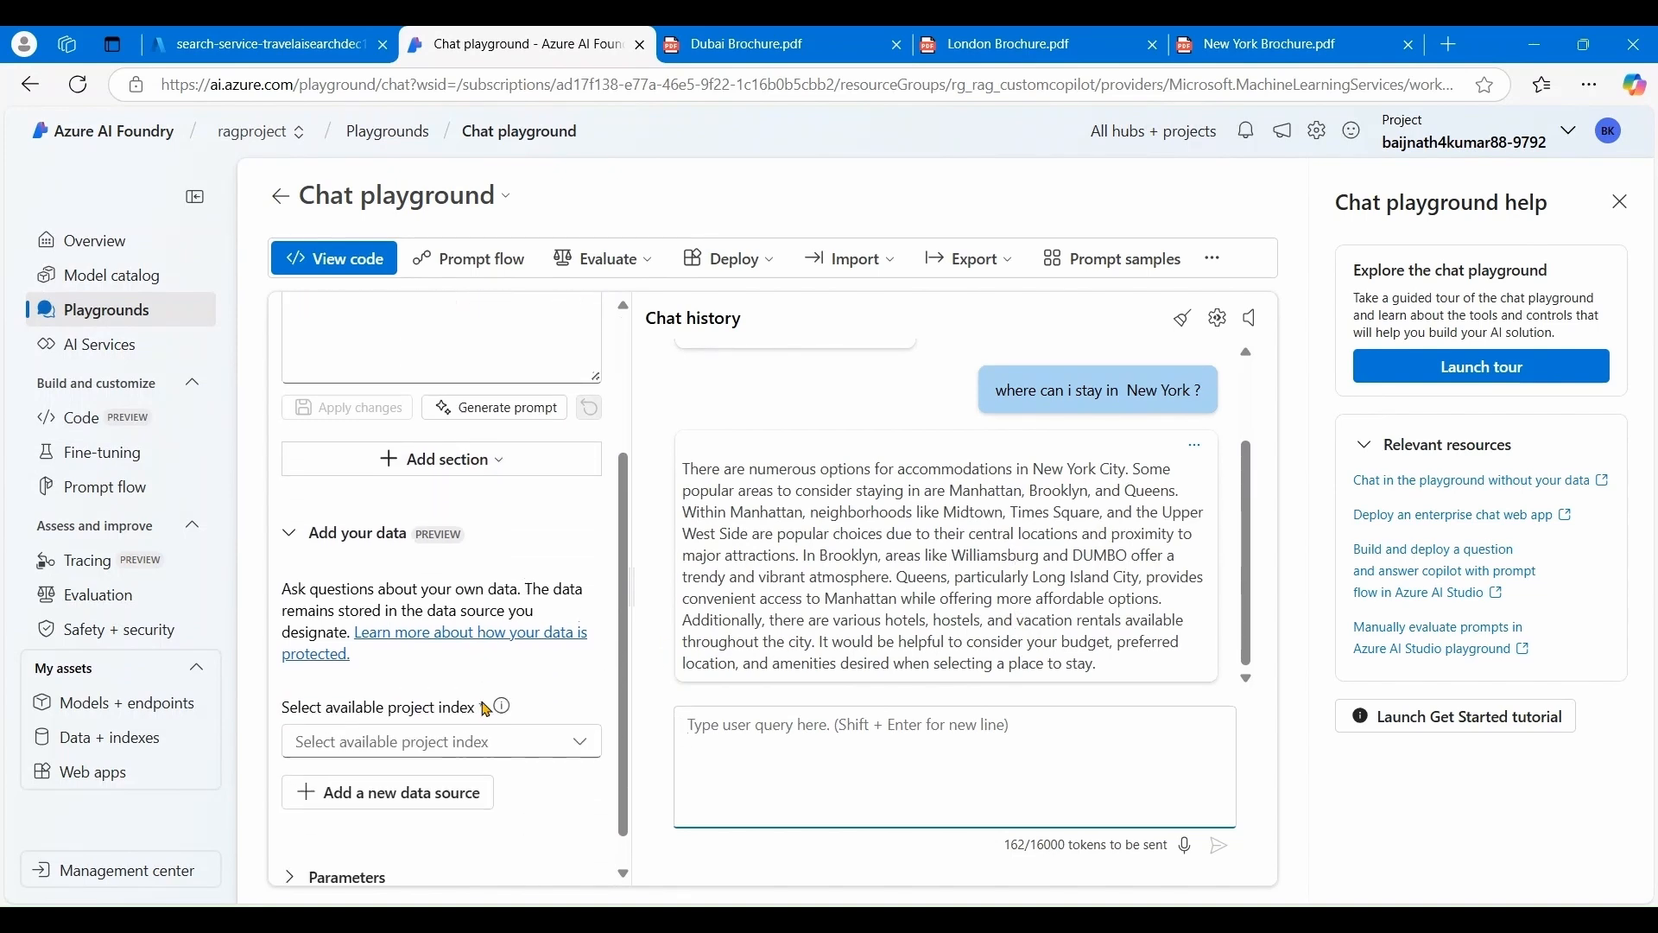
{"action": "left_click", "coordinate": [542, 742]}
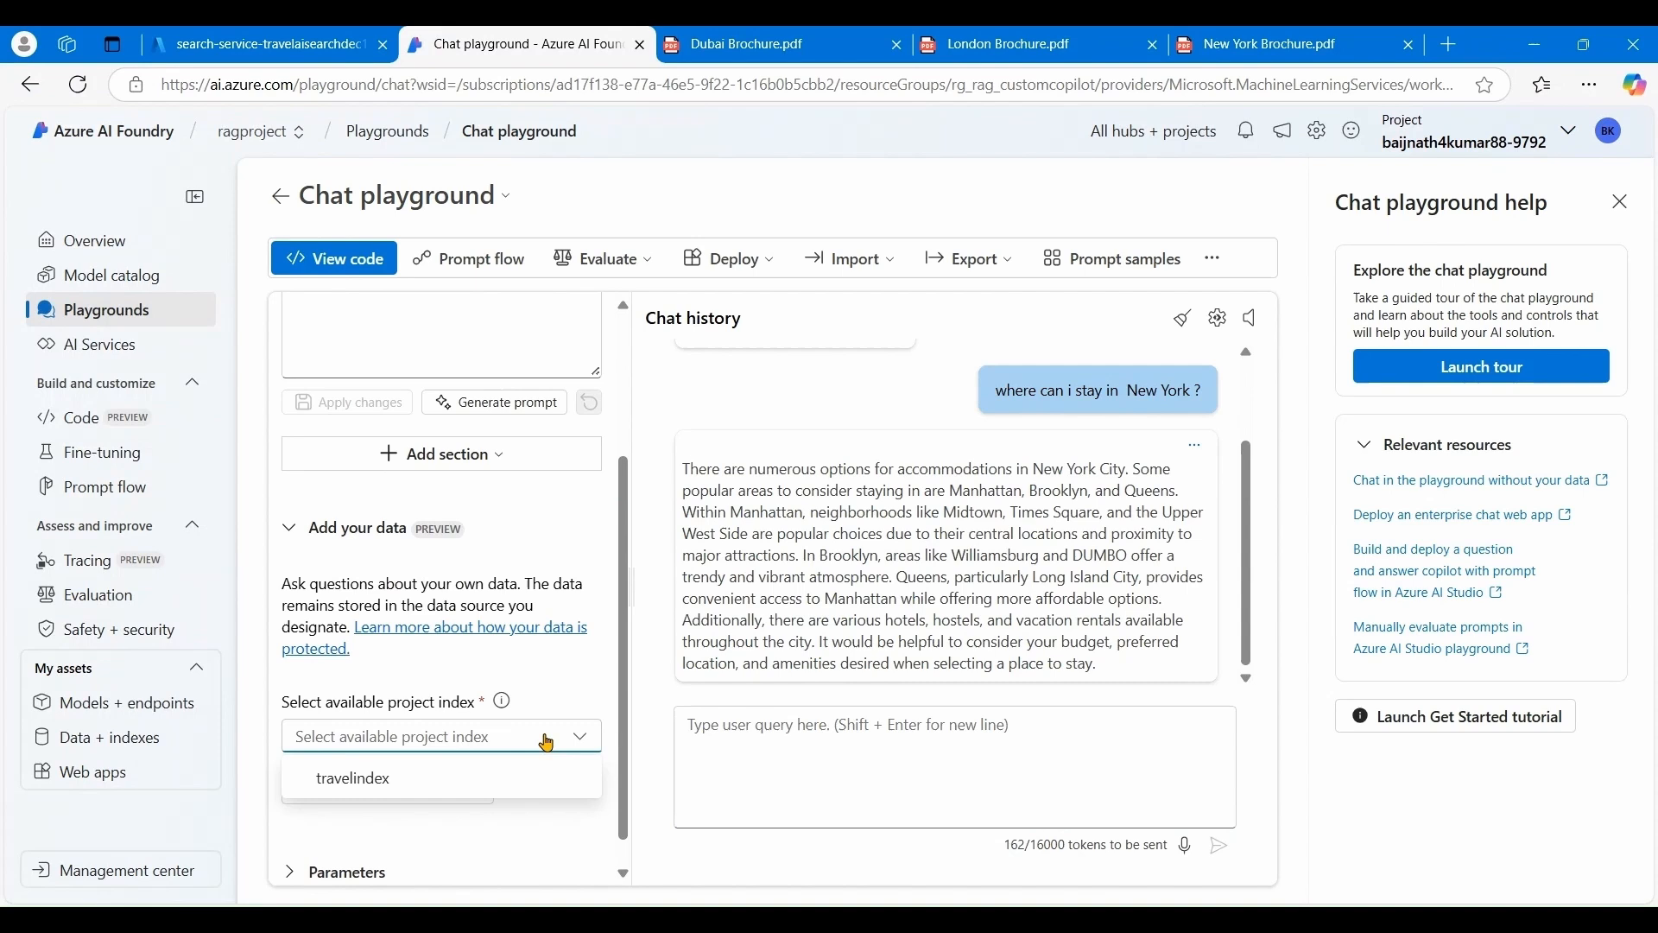
{"action": "left_click", "coordinate": [393, 779]}
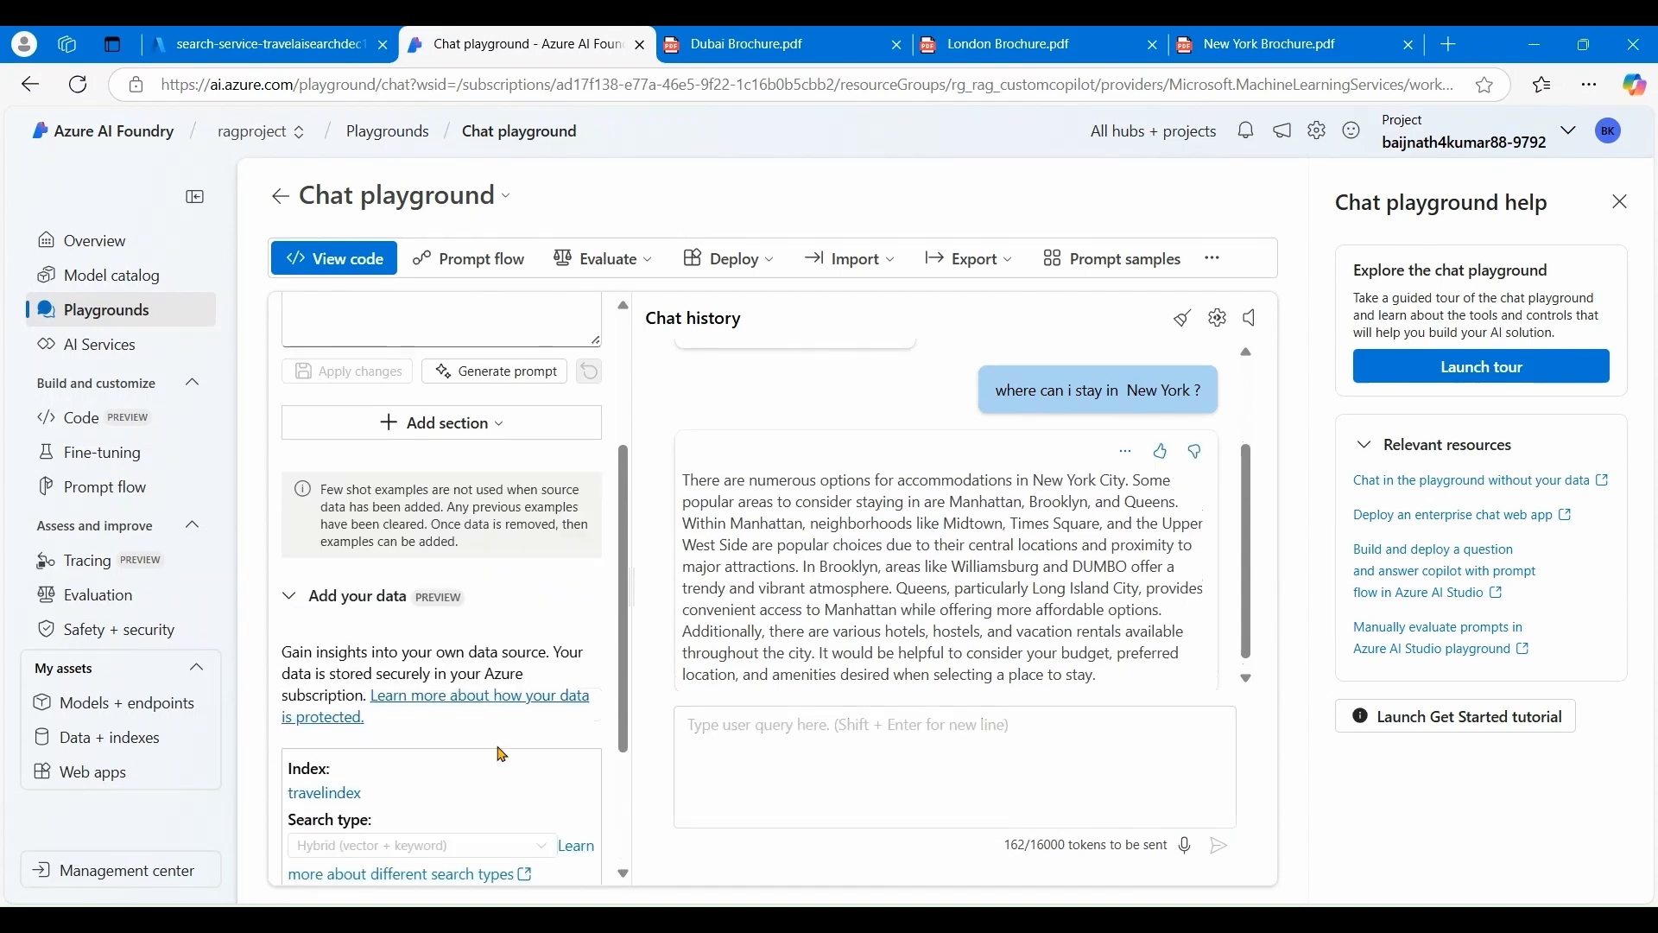
{"action": "scroll", "coordinate": [504, 755], "scroll_direction": "down", "scroll_amount": 3}
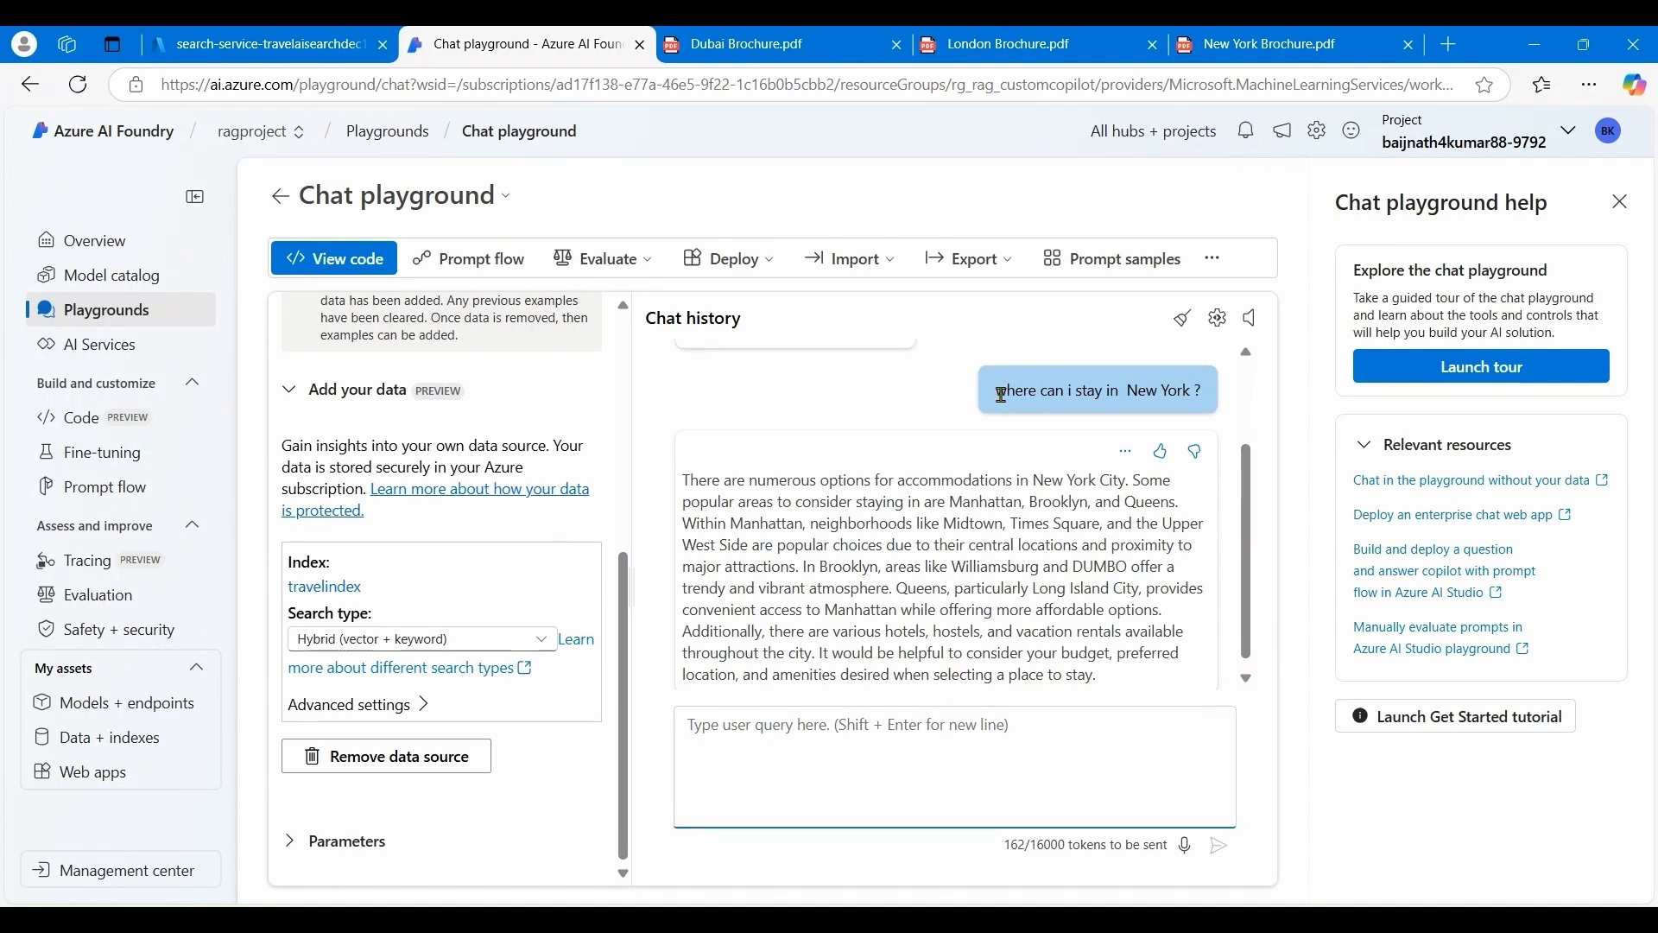
- Re-send the copied New York question and expand the answer's New York Brochure.pdf references
{"action": "left_click_drag", "start_coordinate": [1001, 395], "coordinate": [1210, 396]}
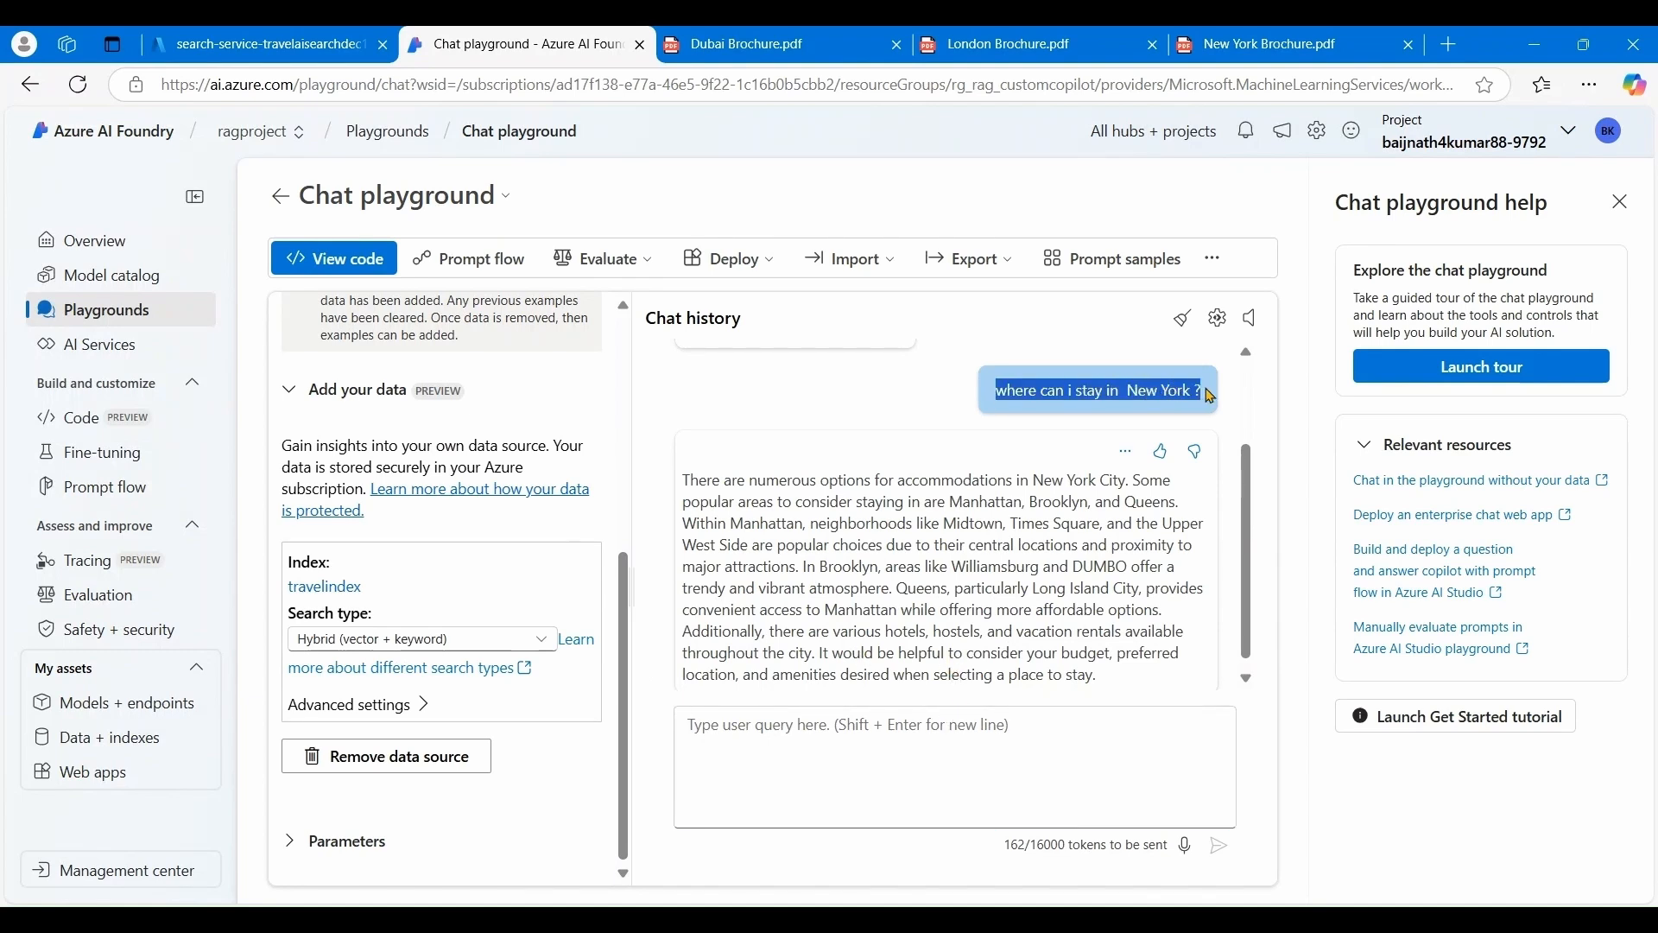
{"action": "key", "text": "ctrl+c"}
{"action": "left_click", "coordinate": [781, 759]}
{"action": "key", "text": "ctrl+v"}
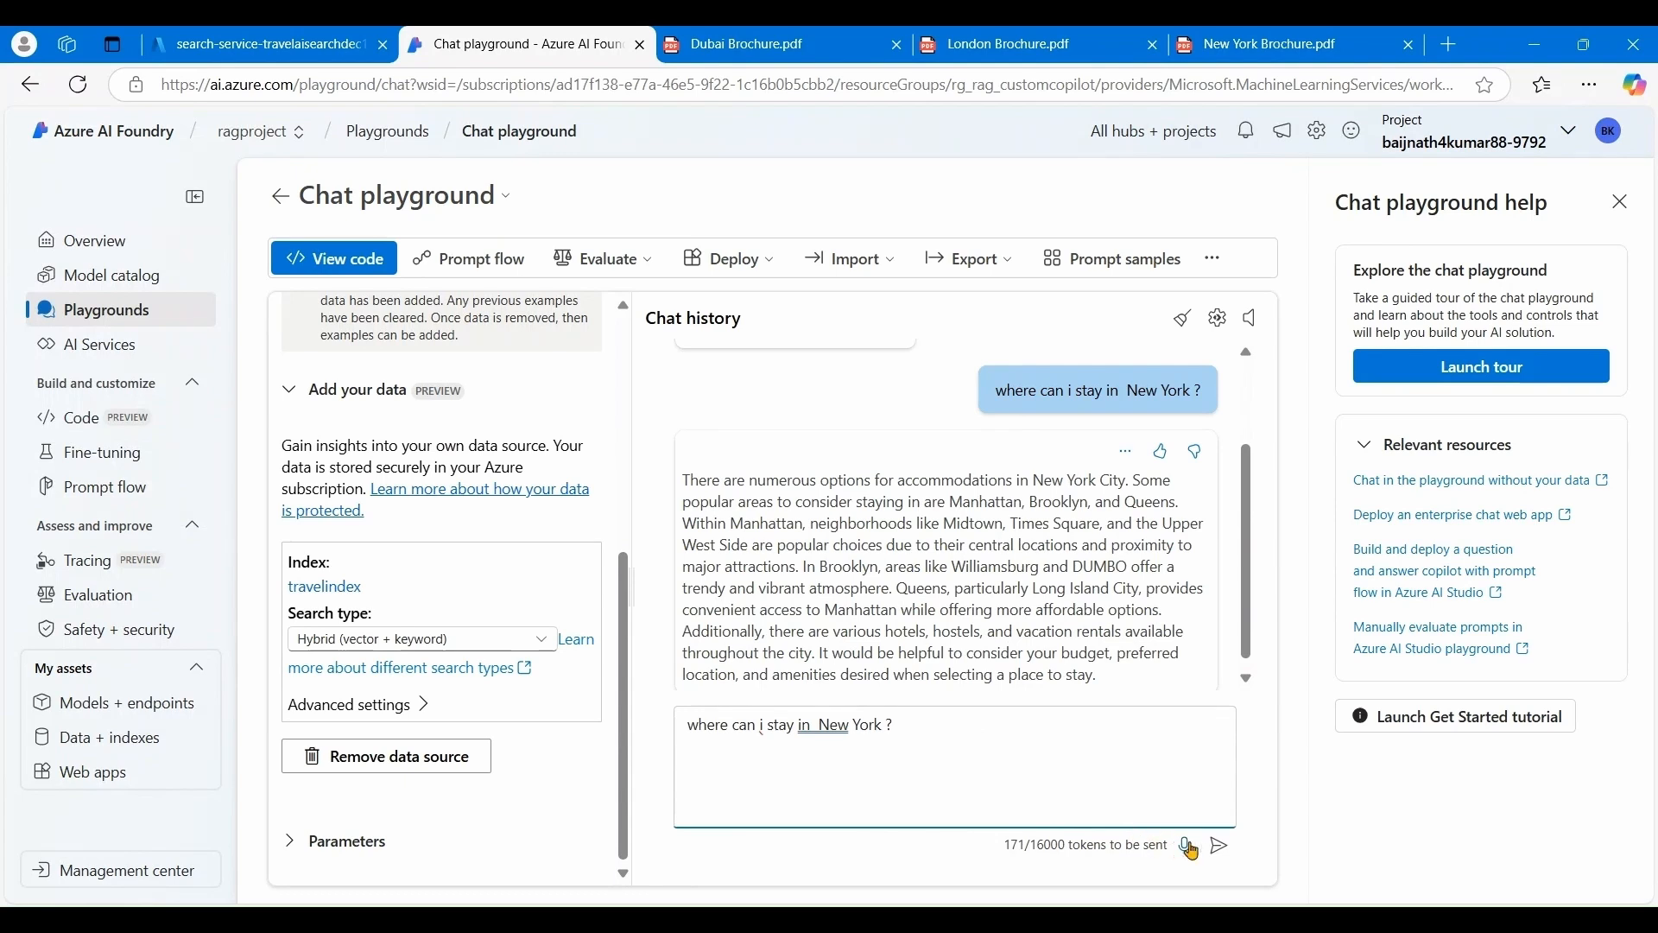
{"action": "left_click", "coordinate": [1218, 846]}
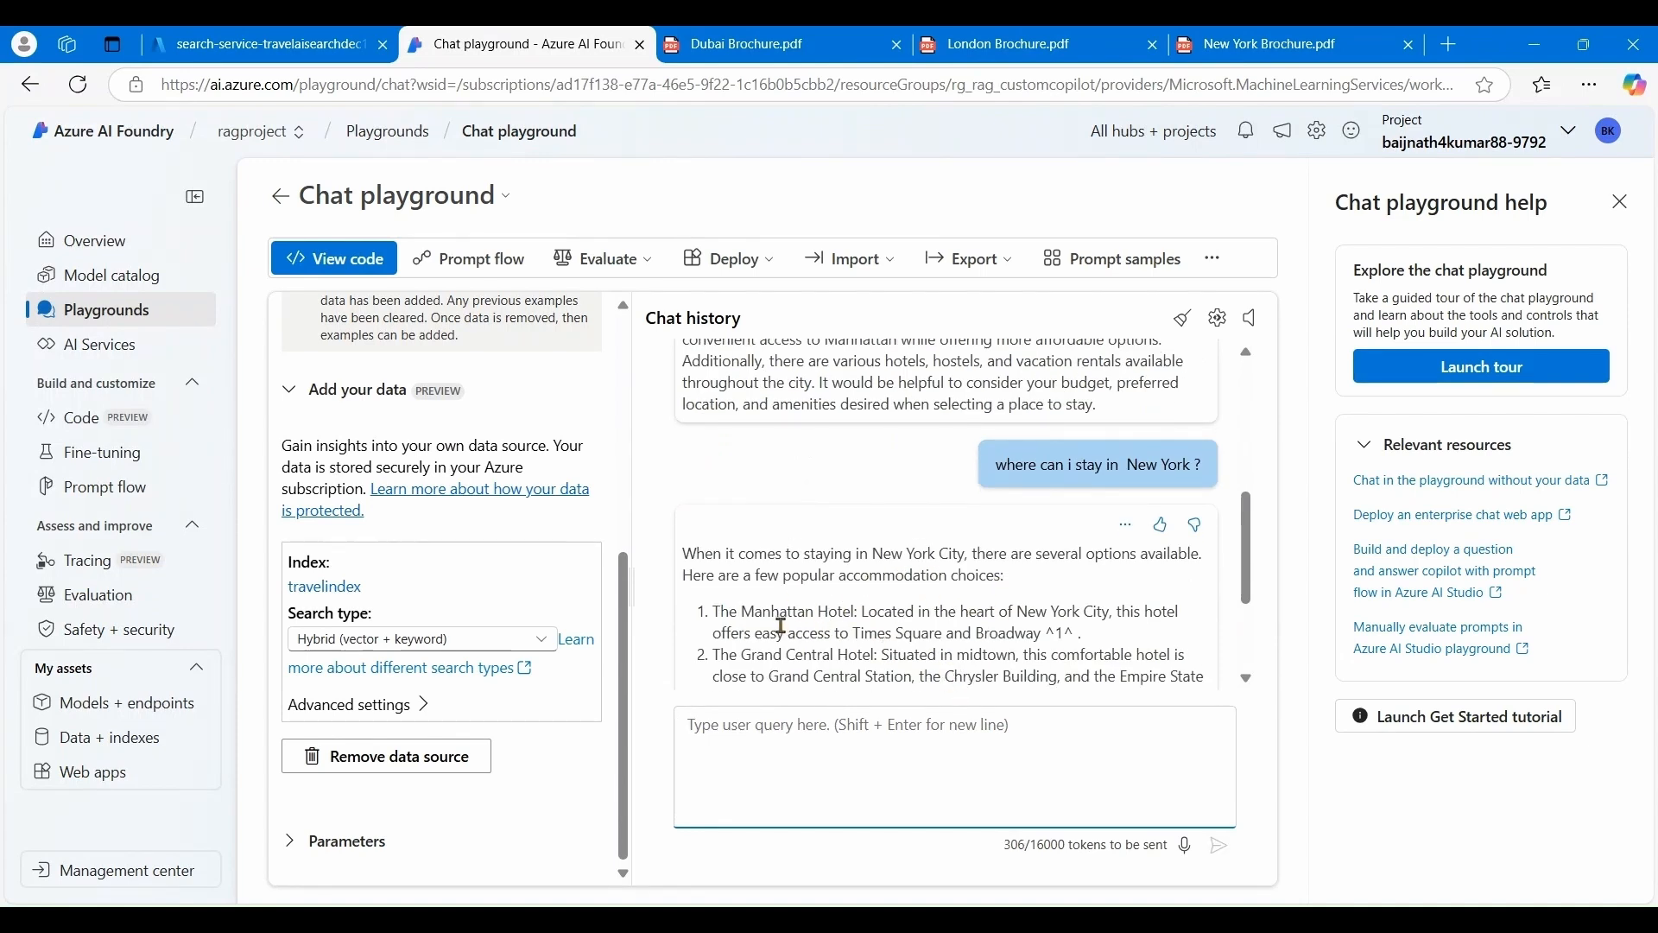
{"action": "scroll", "coordinate": [879, 656], "scroll_direction": "down", "scroll_amount": 2}
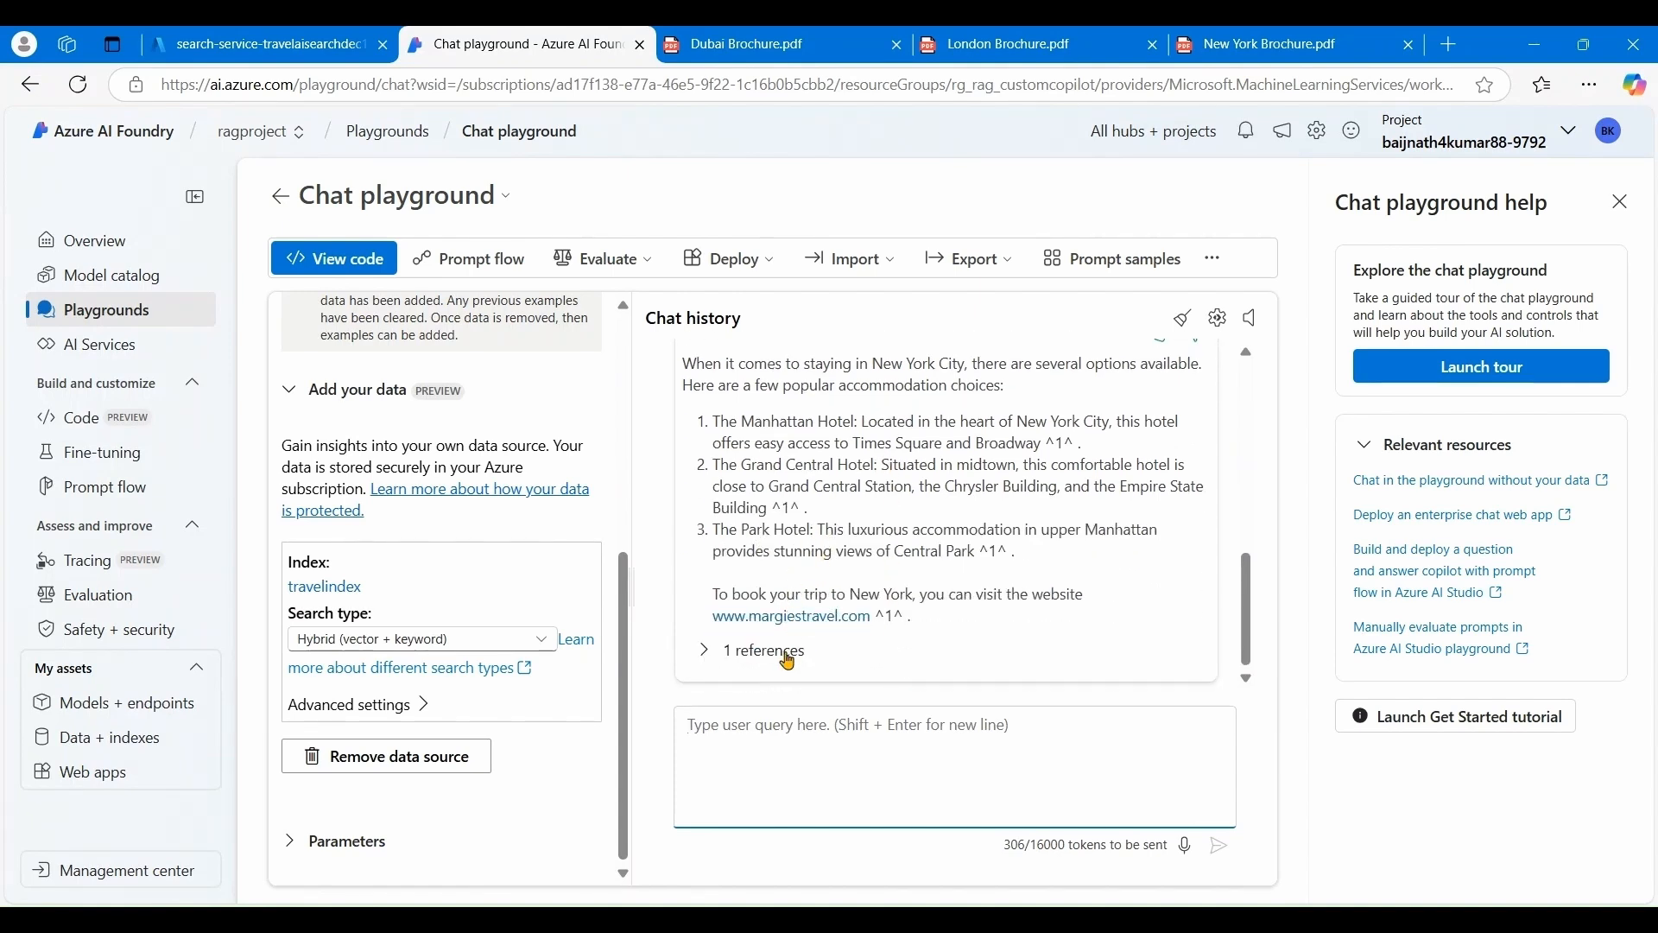
{"action": "left_click", "coordinate": [703, 654]}
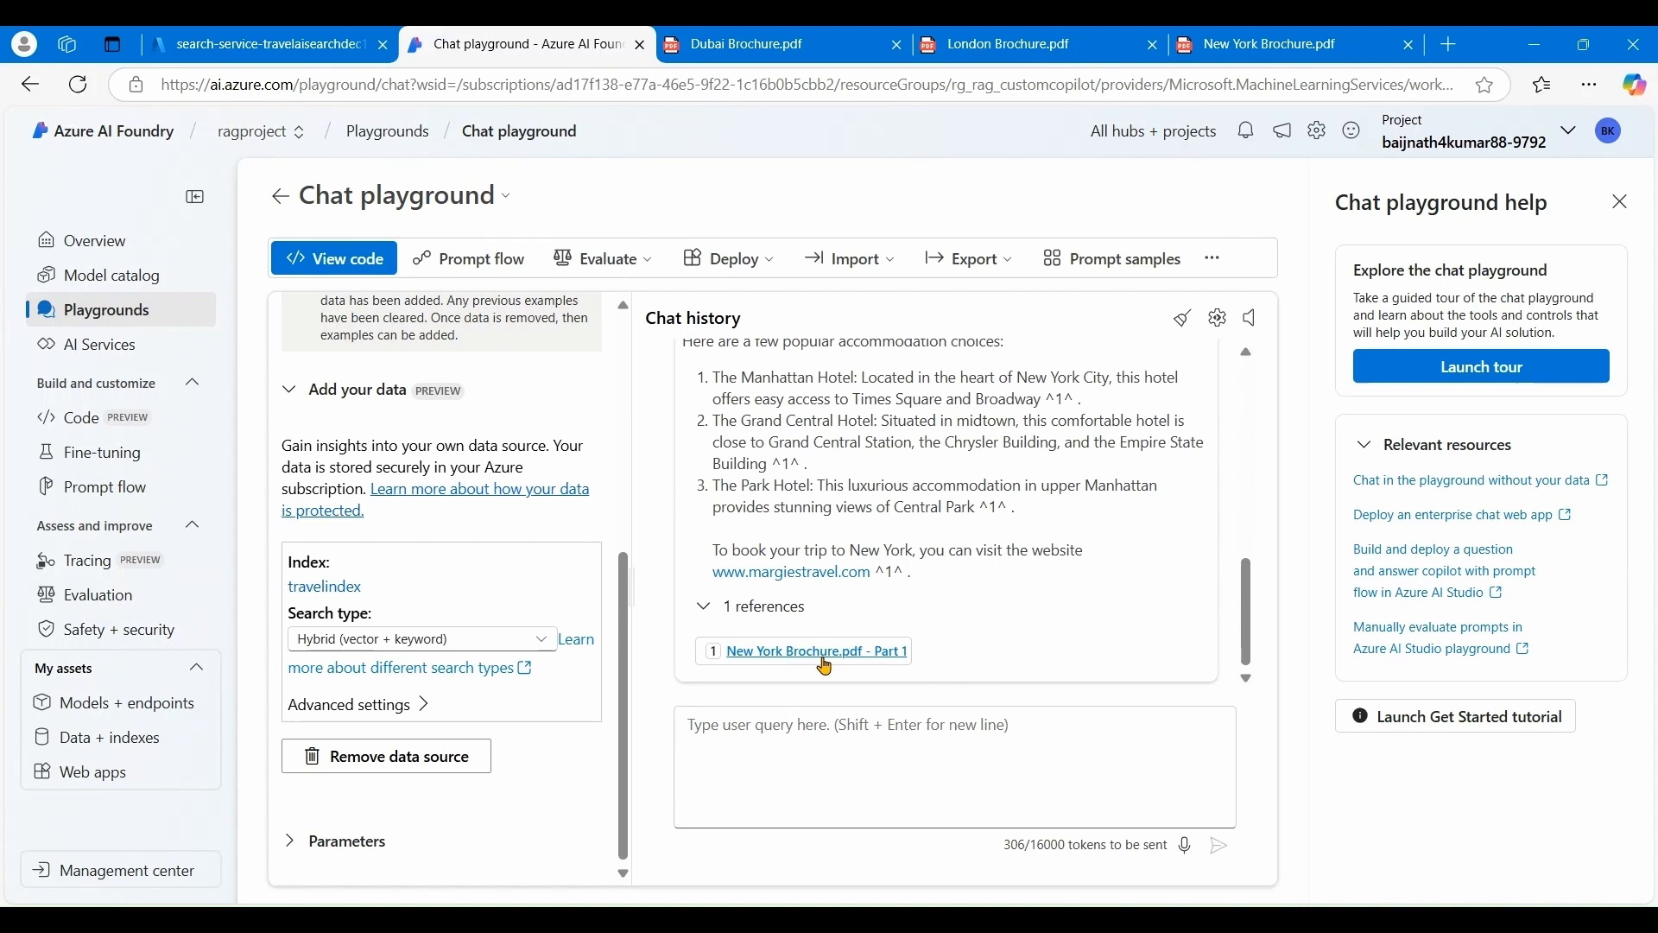
{"action": "scroll", "coordinate": [1011, 622], "scroll_direction": "up", "scroll_amount": 1}
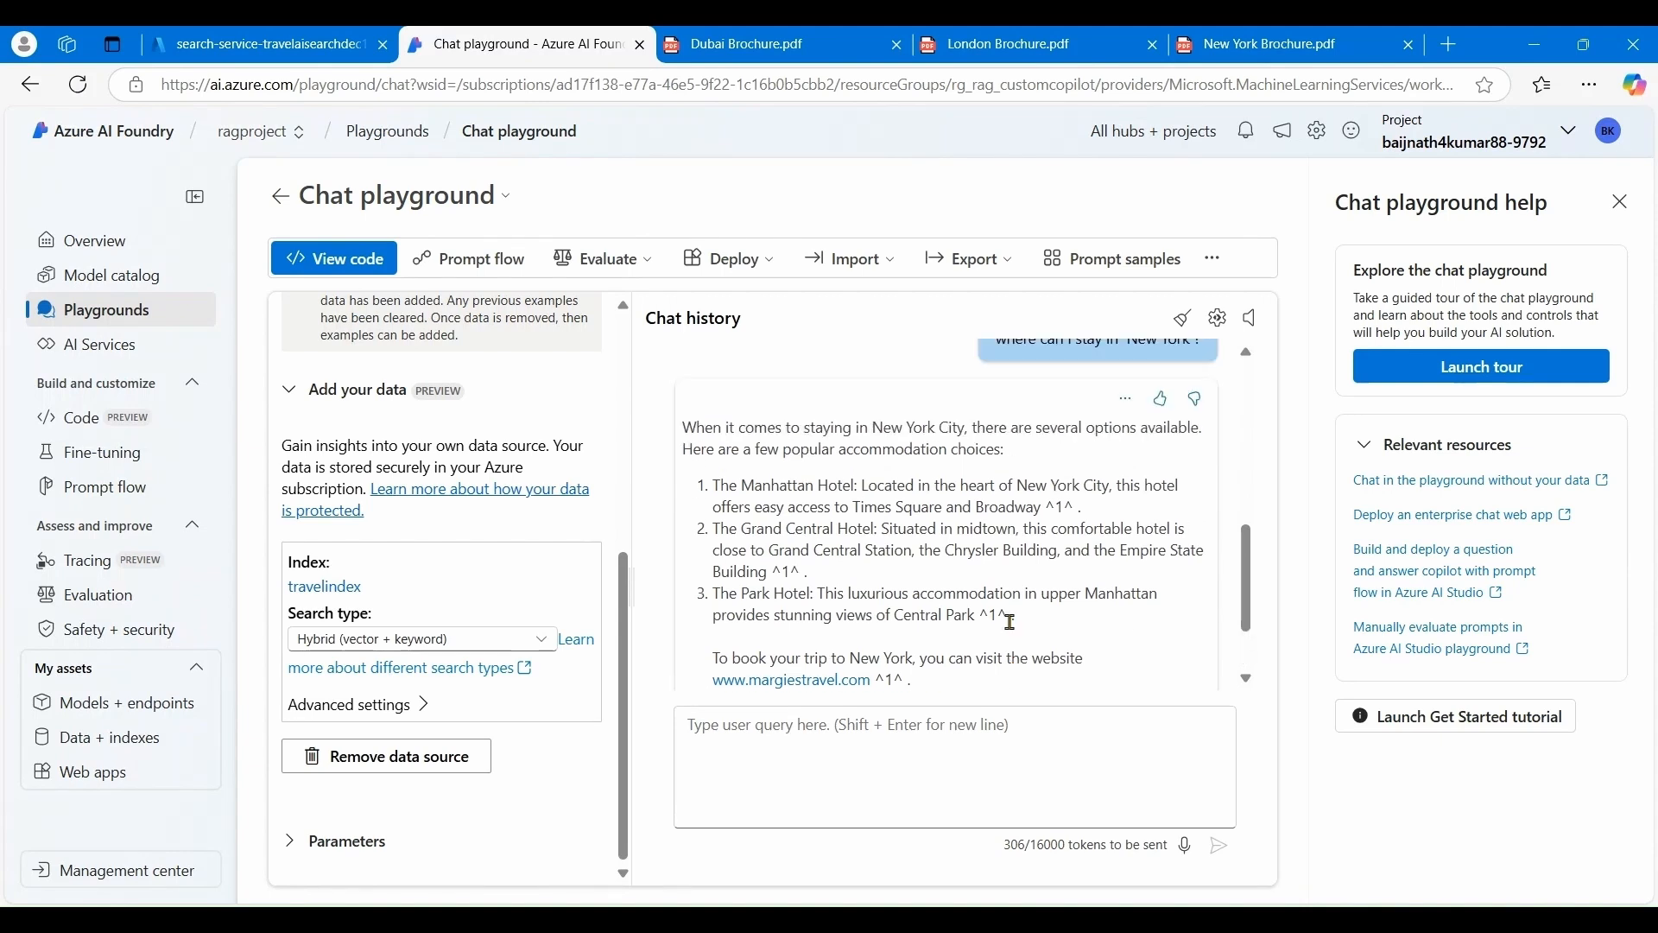
{"action": "scroll", "coordinate": [1010, 621], "scroll_direction": "down", "scroll_amount": 1}
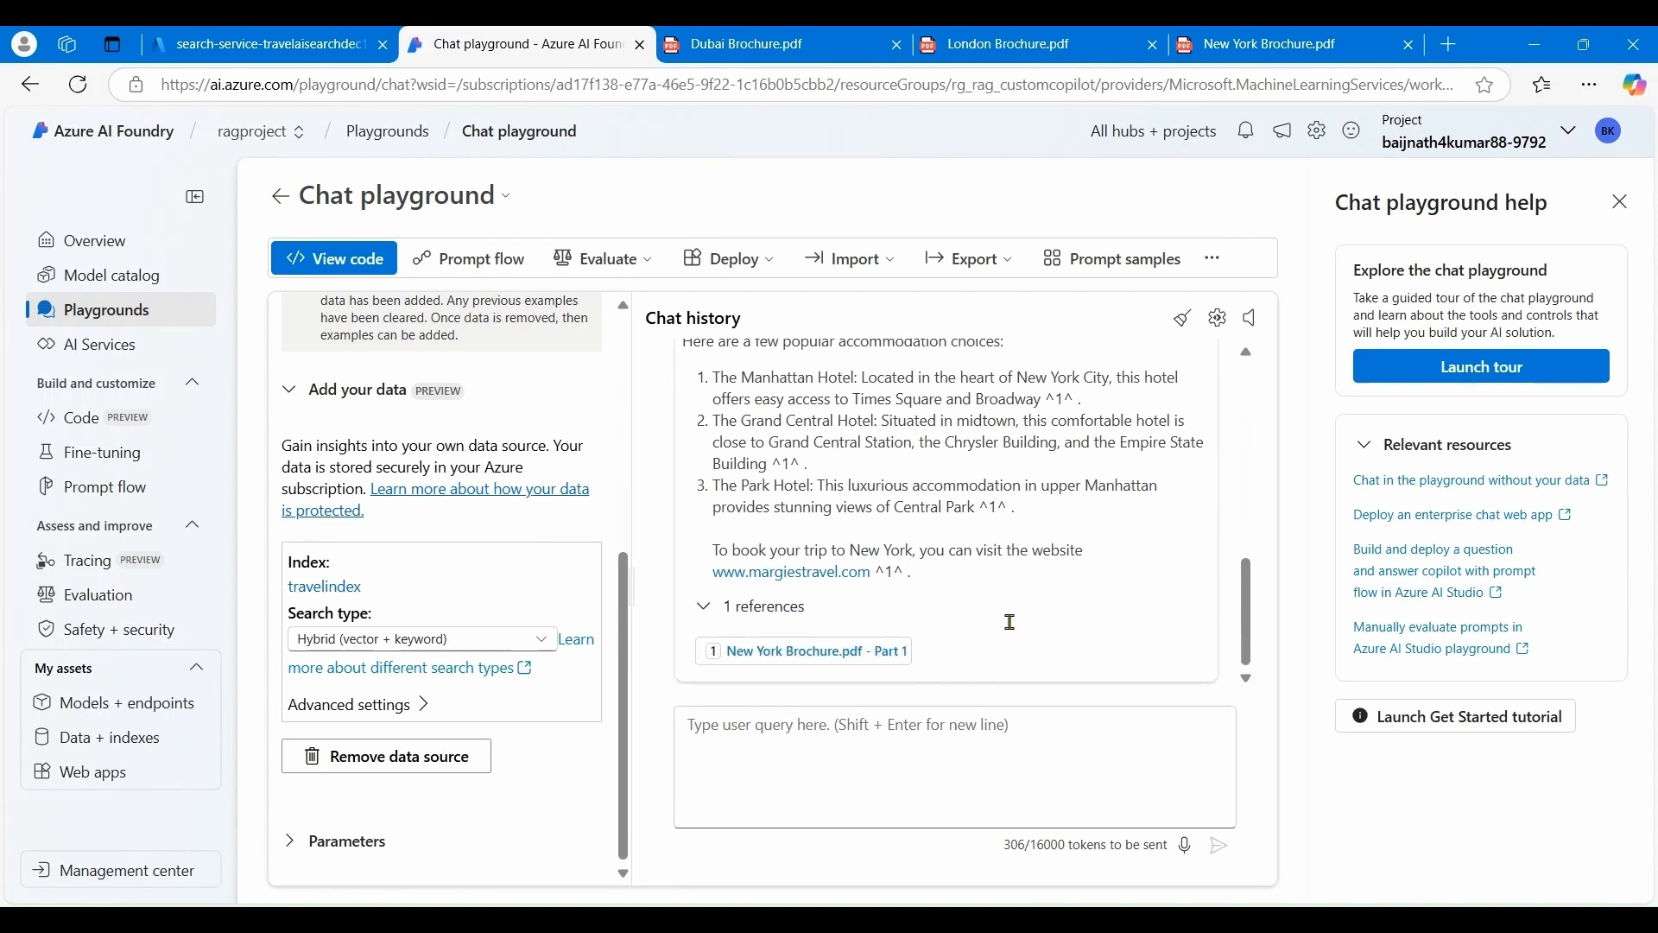
- Paste the earlier question, replace New York with London, and send it
{"action": "left_click", "coordinate": [859, 750]}
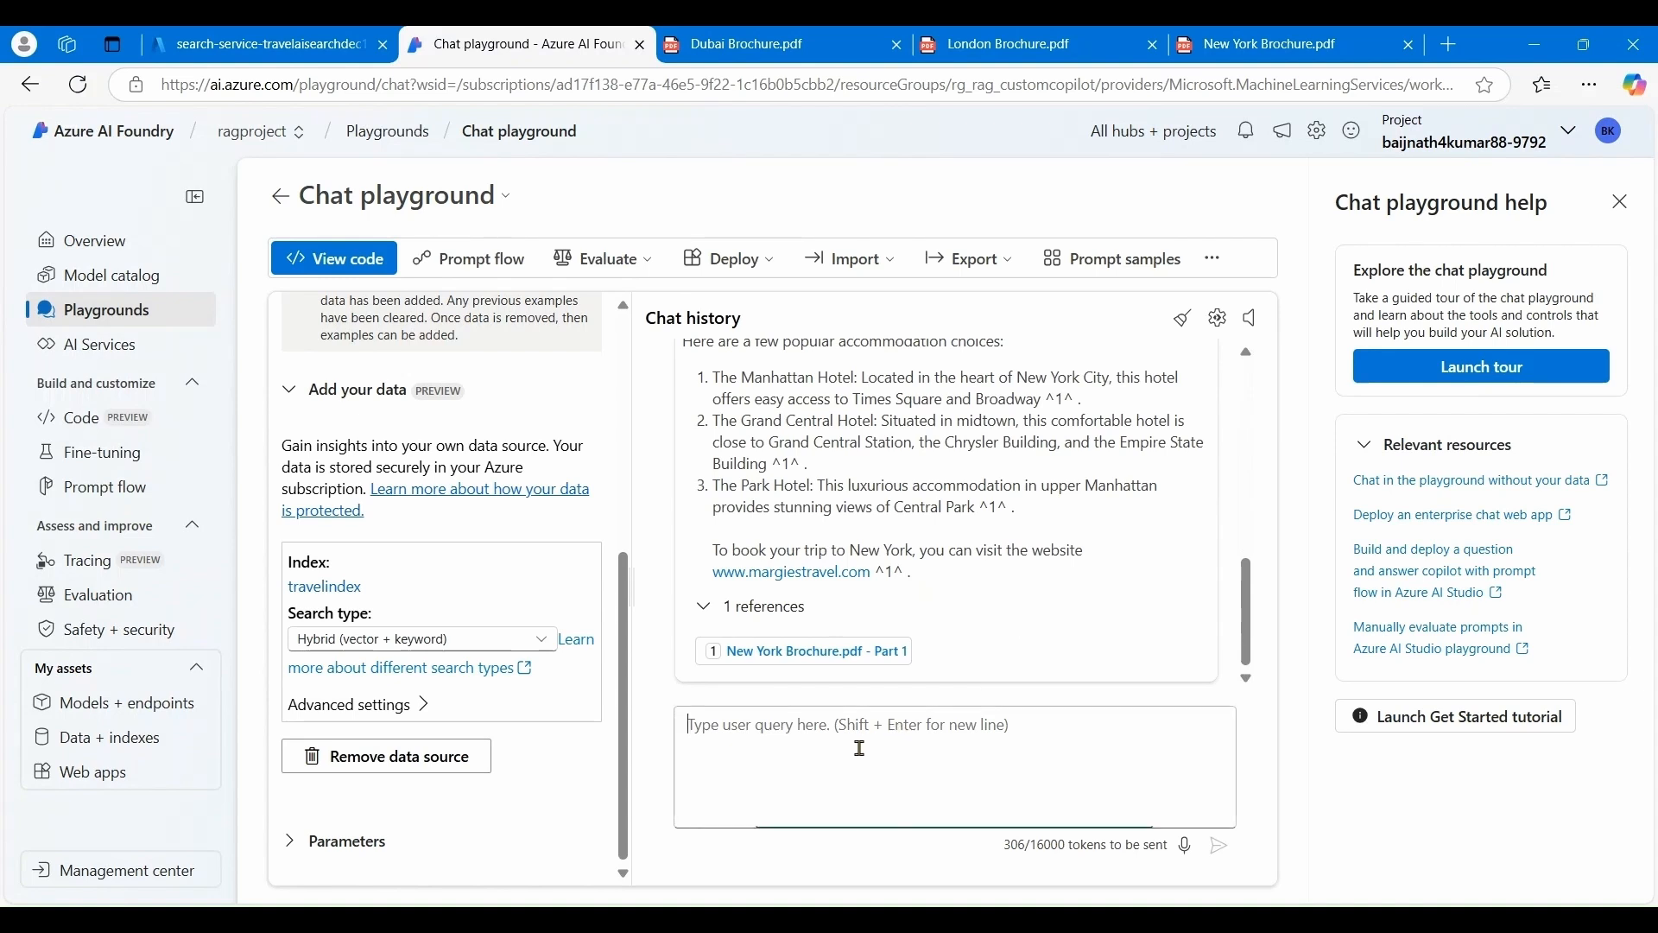
{"action": "key", "text": "ctrl+v"}
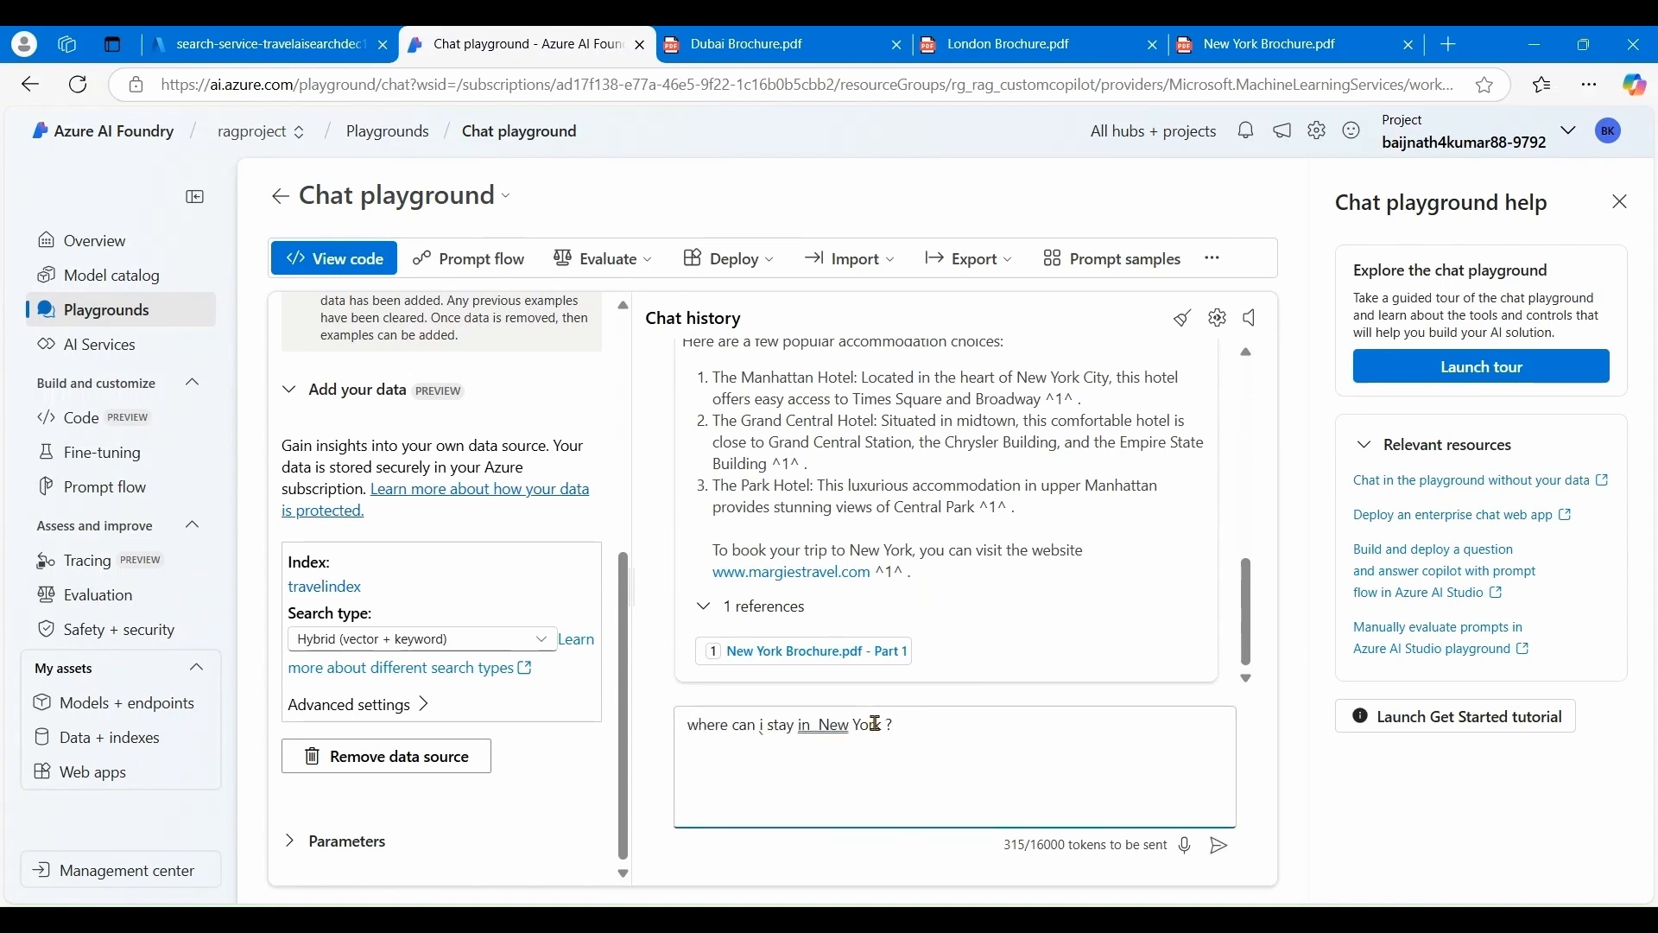
{"action": "left_click", "coordinate": [875, 724]}
{"action": "key", "text": "Delete"}
{"action": "key", "text": "BackSpace"}
{"action": "key", "text": "BackSpace"}
{"action": "key", "text": "BackSpace"}
{"action": "key", "text": "BackSpace"}
{"action": "key", "text": "BackSpace"}
{"action": "key", "text": "BackSpace"}
{"action": "key", "text": "BackSpace"}
{"action": "type", "text": "London"}
{"action": "scroll", "coordinate": [920, 571], "scroll_direction": "up", "scroll_amount": 1}
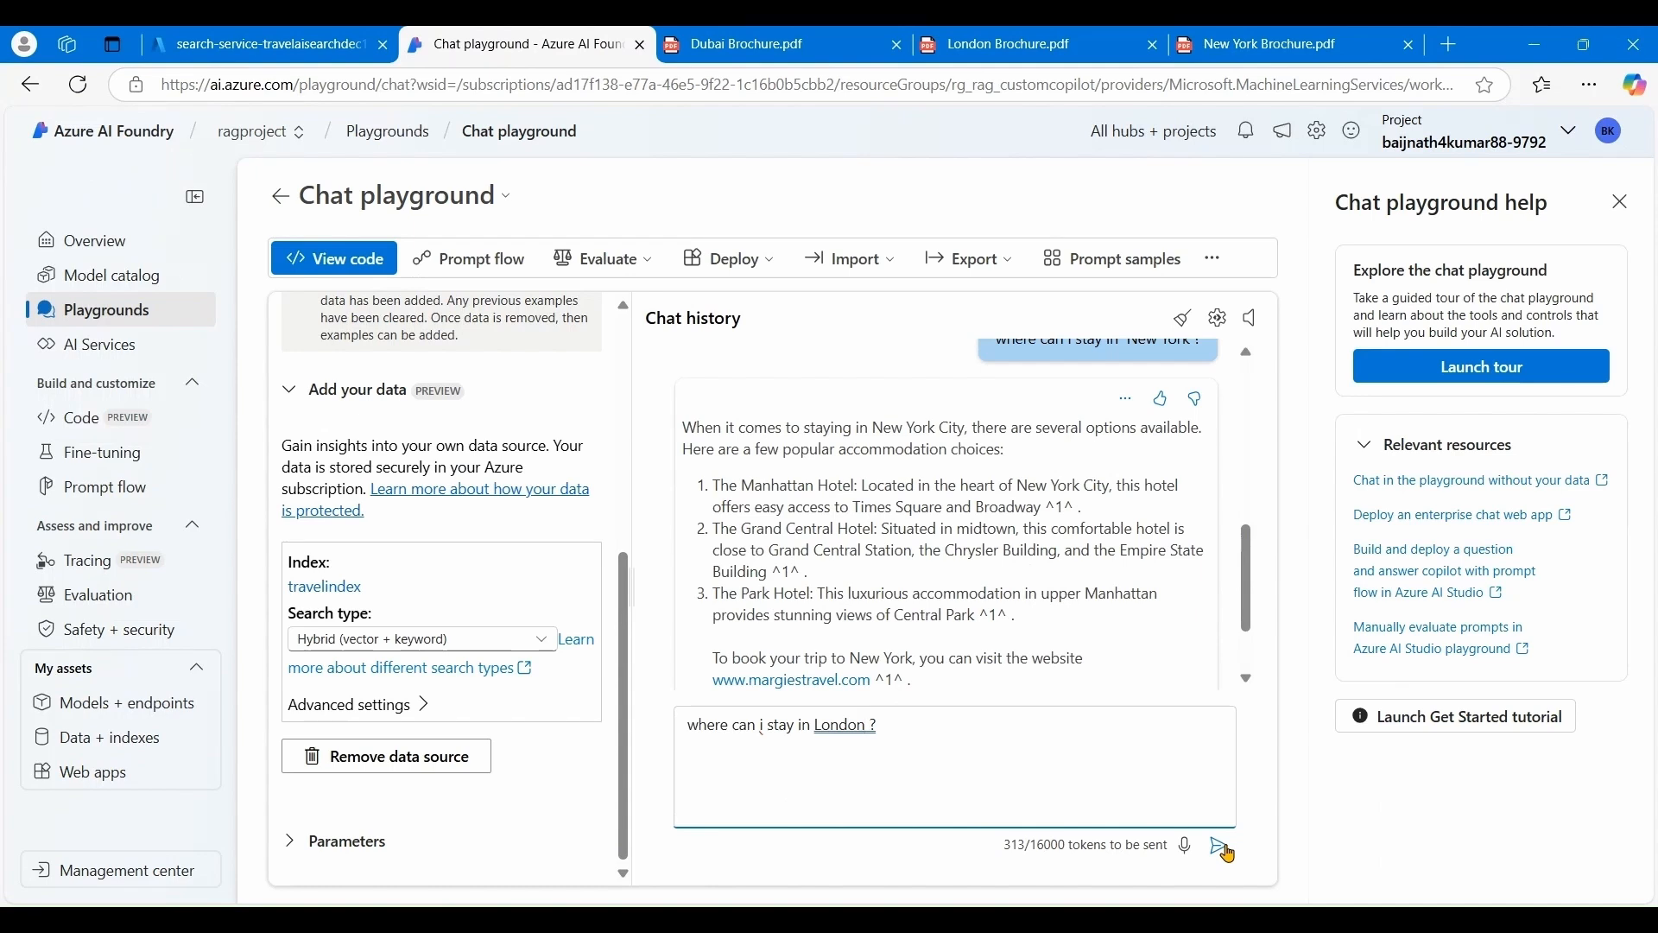
{"action": "left_click", "coordinate": [1227, 853]}
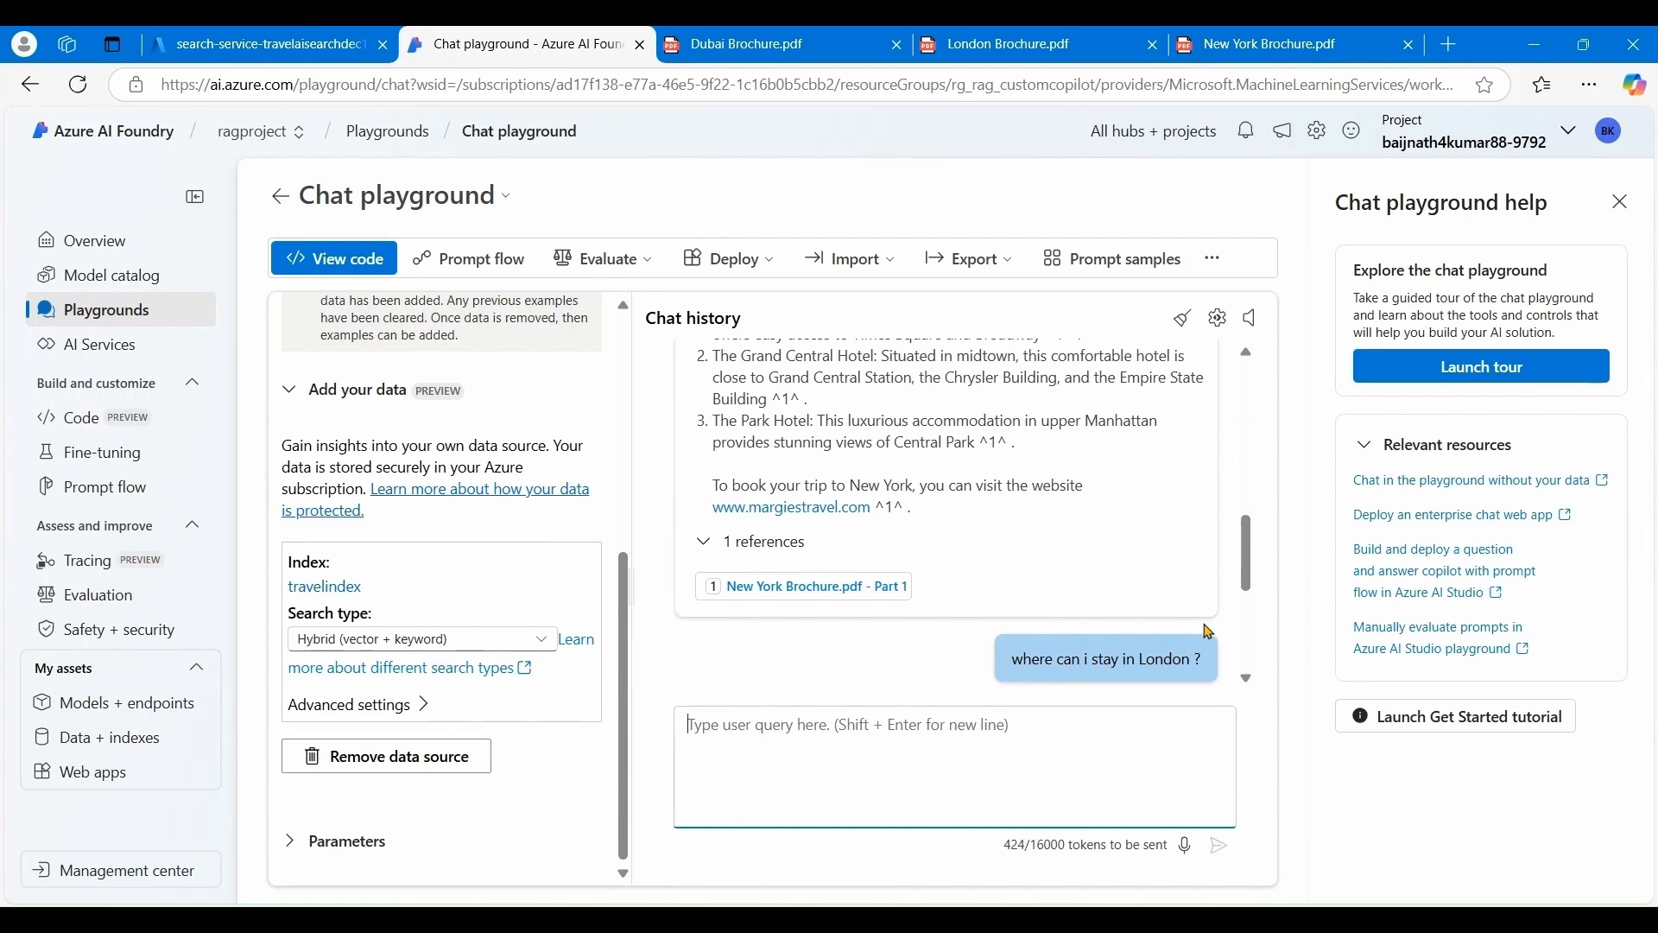
- Scroll through the grounded reply to review its hotel suggestions and citations
{"action": "scroll", "coordinate": [1208, 629], "scroll_direction": "down", "scroll_amount": 2}
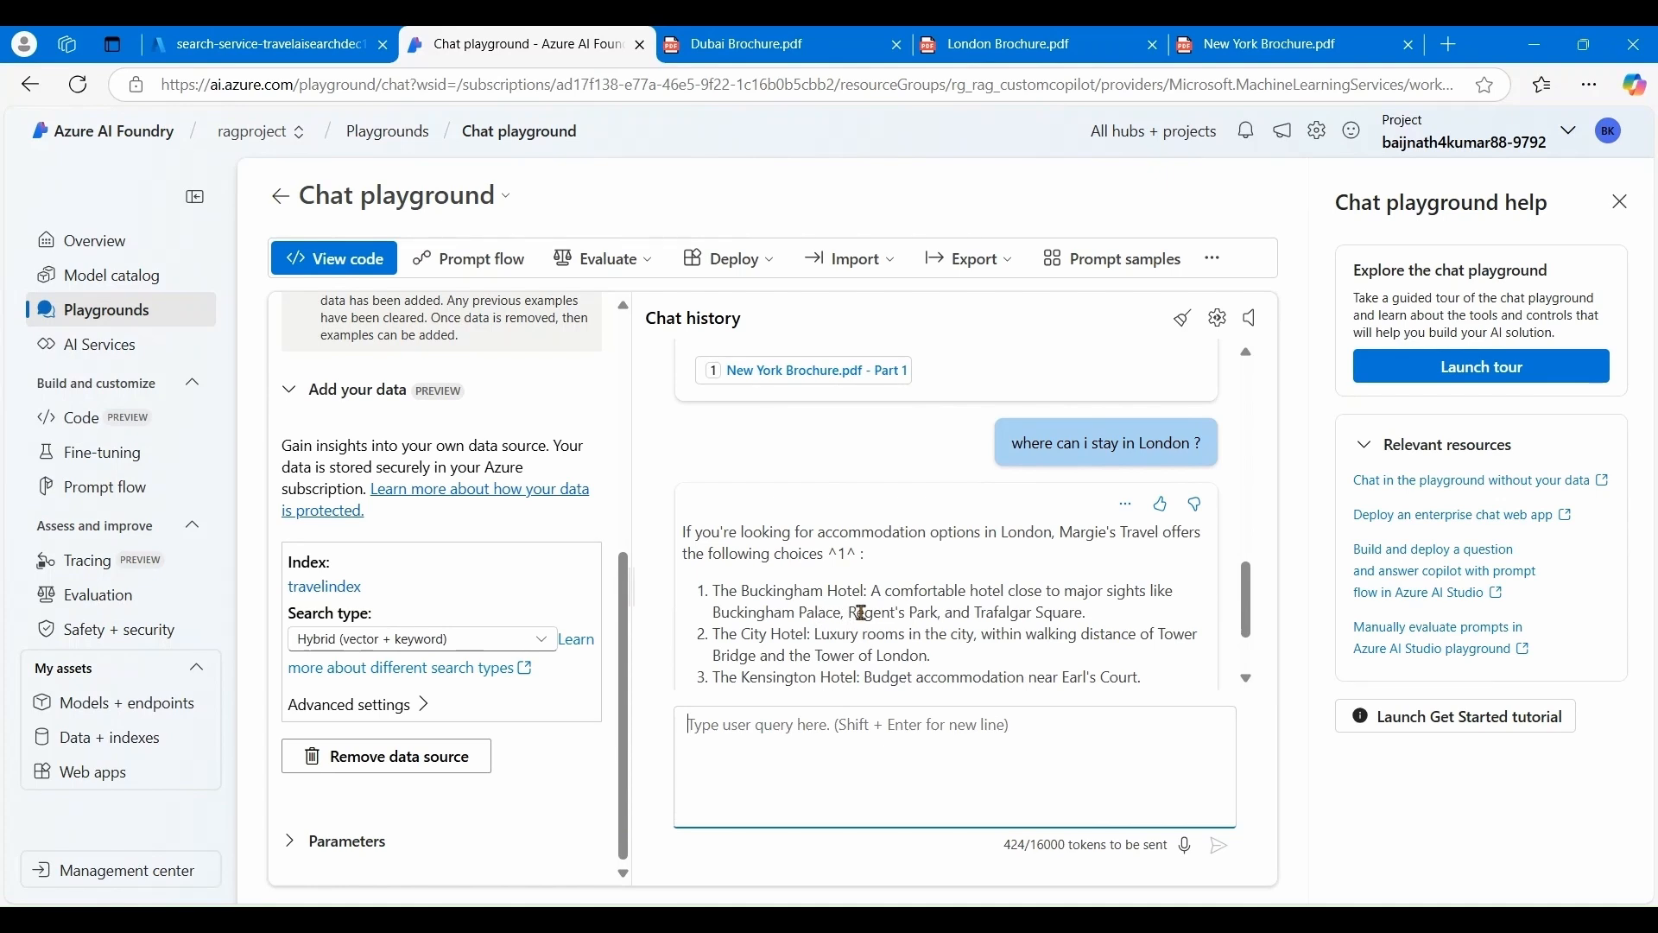
{"action": "scroll", "coordinate": [913, 633], "scroll_direction": "down", "scroll_amount": 1}
{"action": "scroll", "coordinate": [914, 633], "scroll_direction": "down", "scroll_amount": 2}
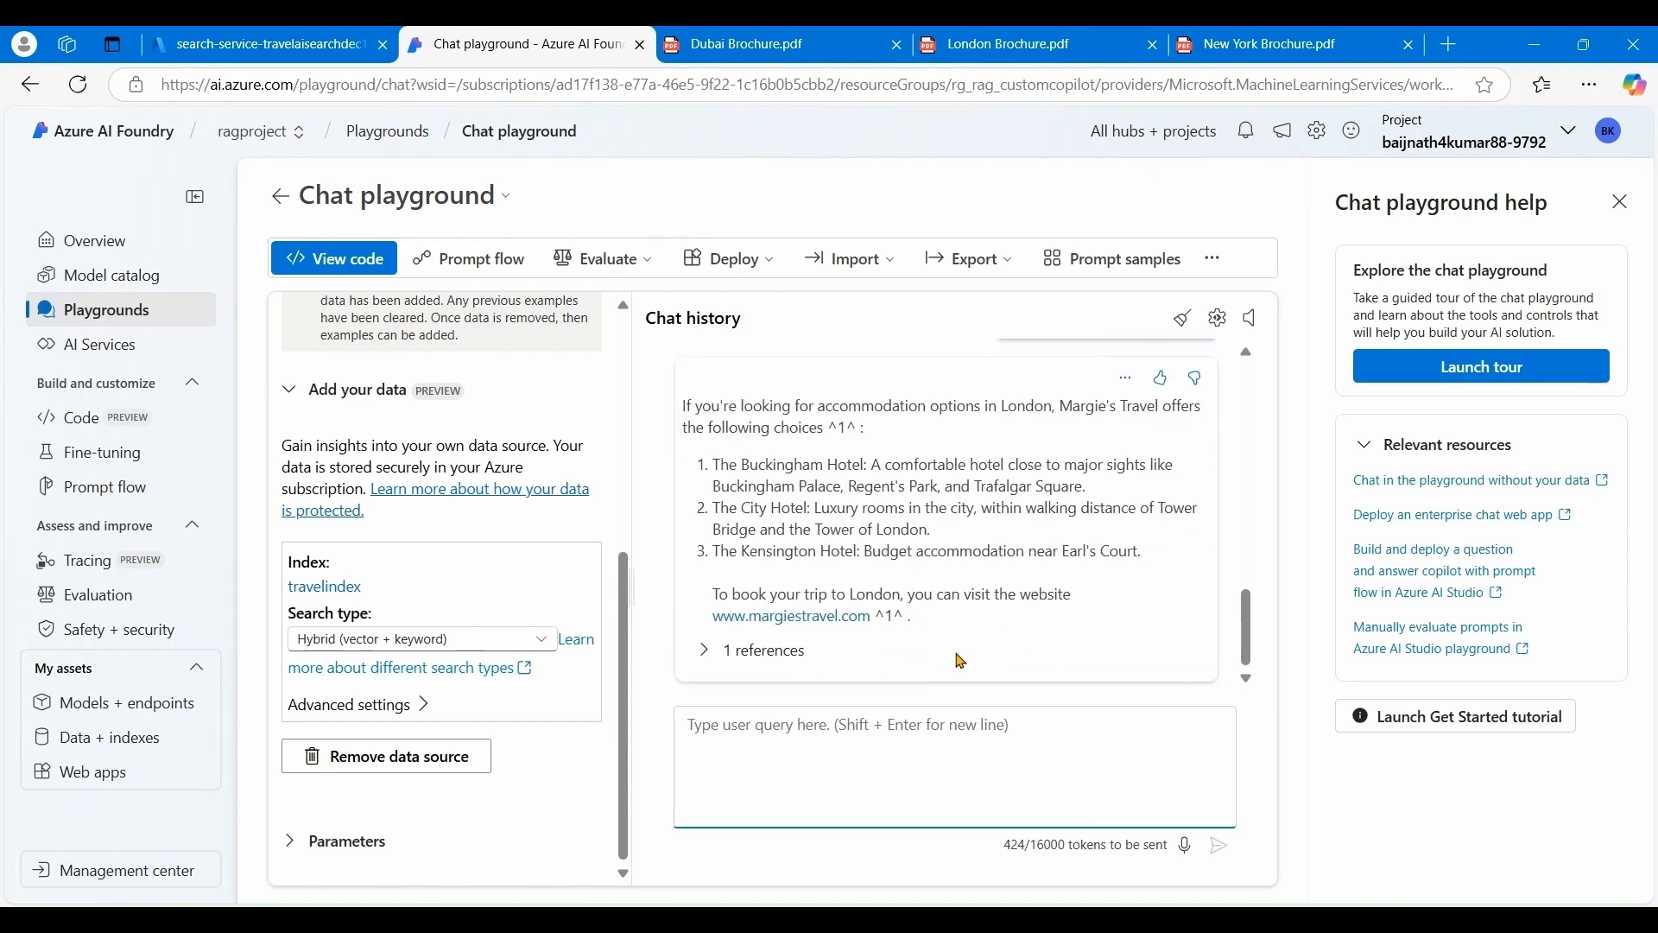
{"action": "scroll", "coordinate": [961, 661], "scroll_direction": "up", "scroll_amount": 2}
{"action": "scroll", "coordinate": [958, 658], "scroll_direction": "down", "scroll_amount": 2}
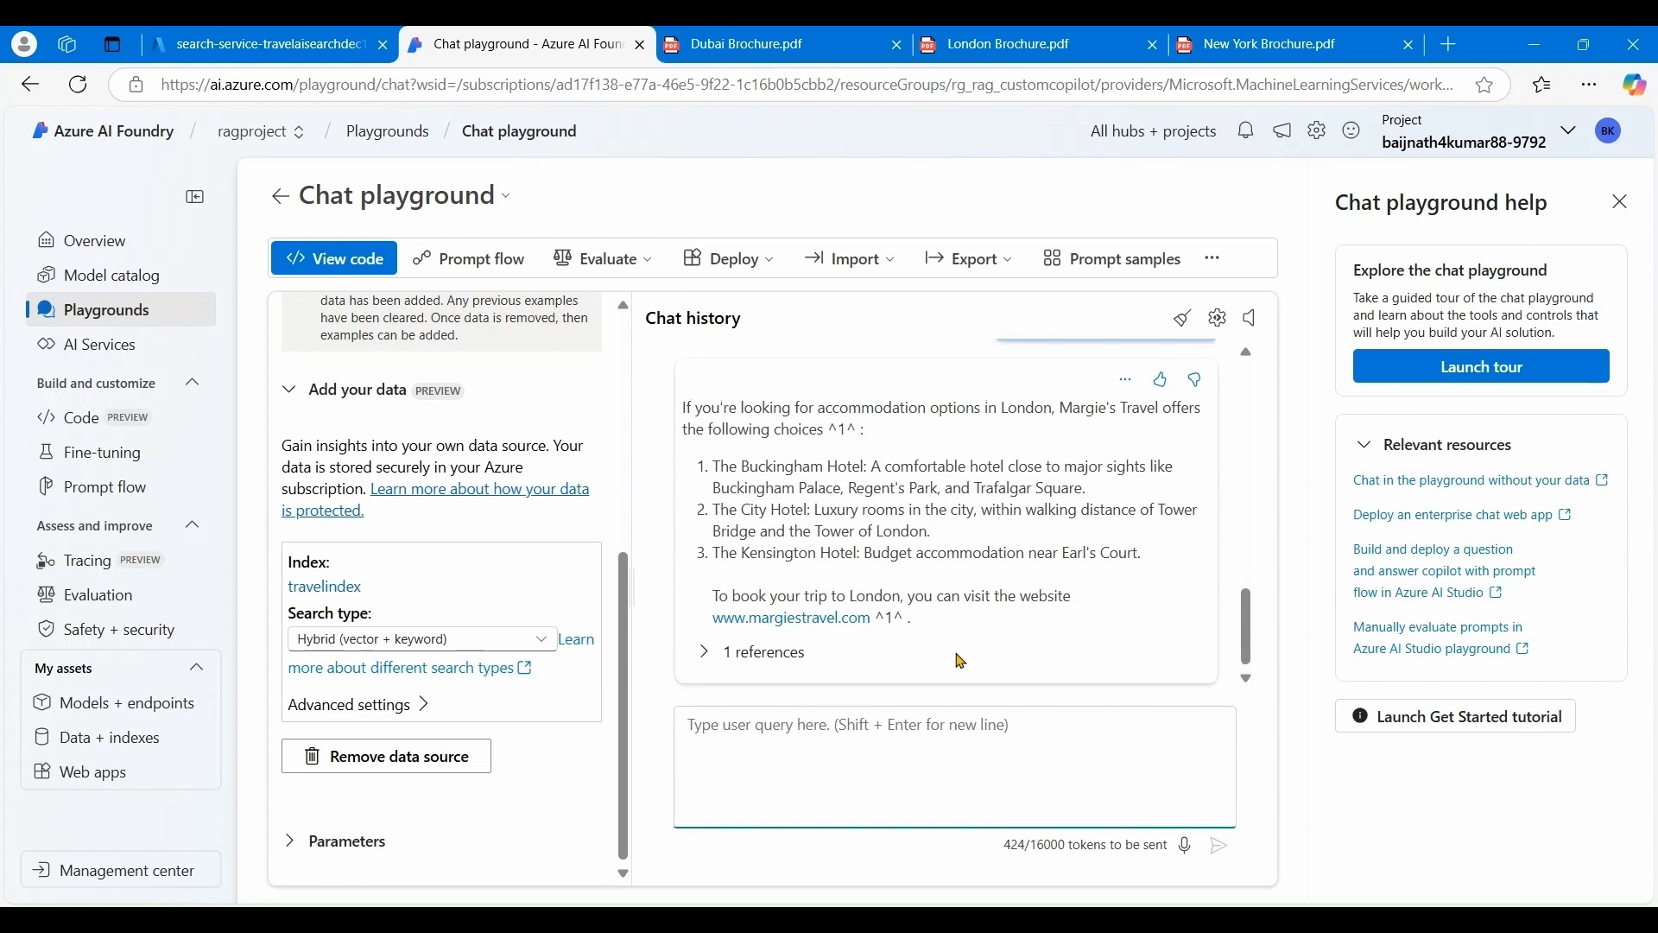
{"action": "scroll", "coordinate": [959, 658], "scroll_direction": "up", "scroll_amount": 5}
{"action": "scroll", "coordinate": [769, 643], "scroll_direction": "up", "scroll_amount": 4}
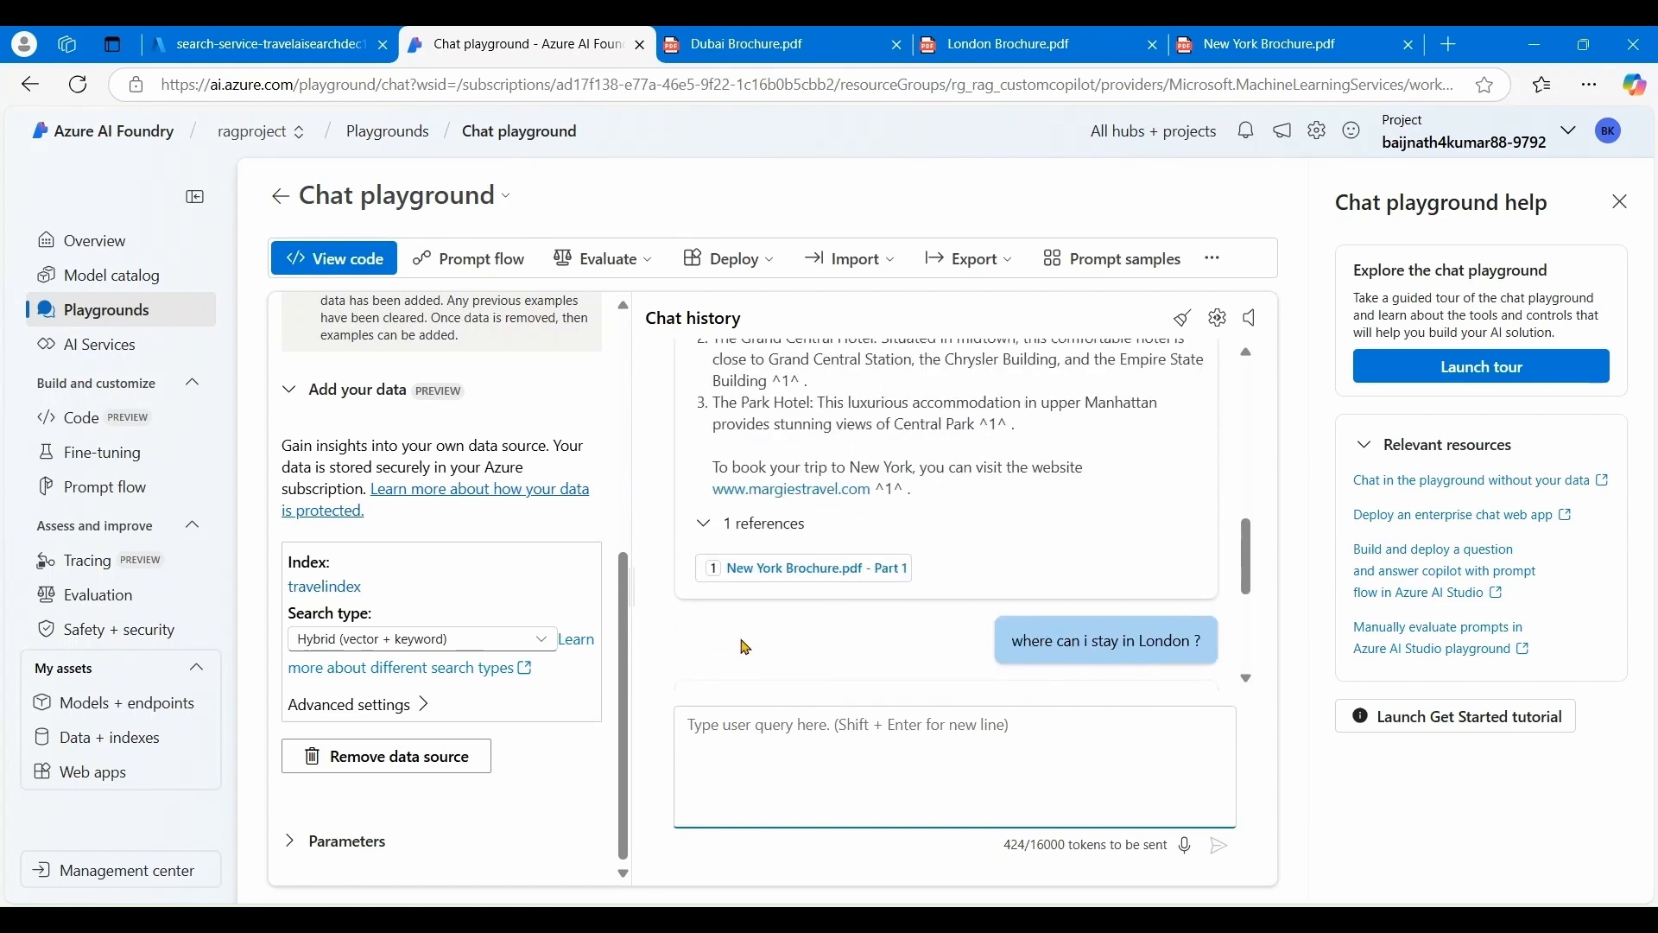
{"action": "scroll", "coordinate": [740, 641], "scroll_direction": "down", "scroll_amount": 4}
{"action": "scroll", "coordinate": [741, 641], "scroll_direction": "down", "scroll_amount": 4}
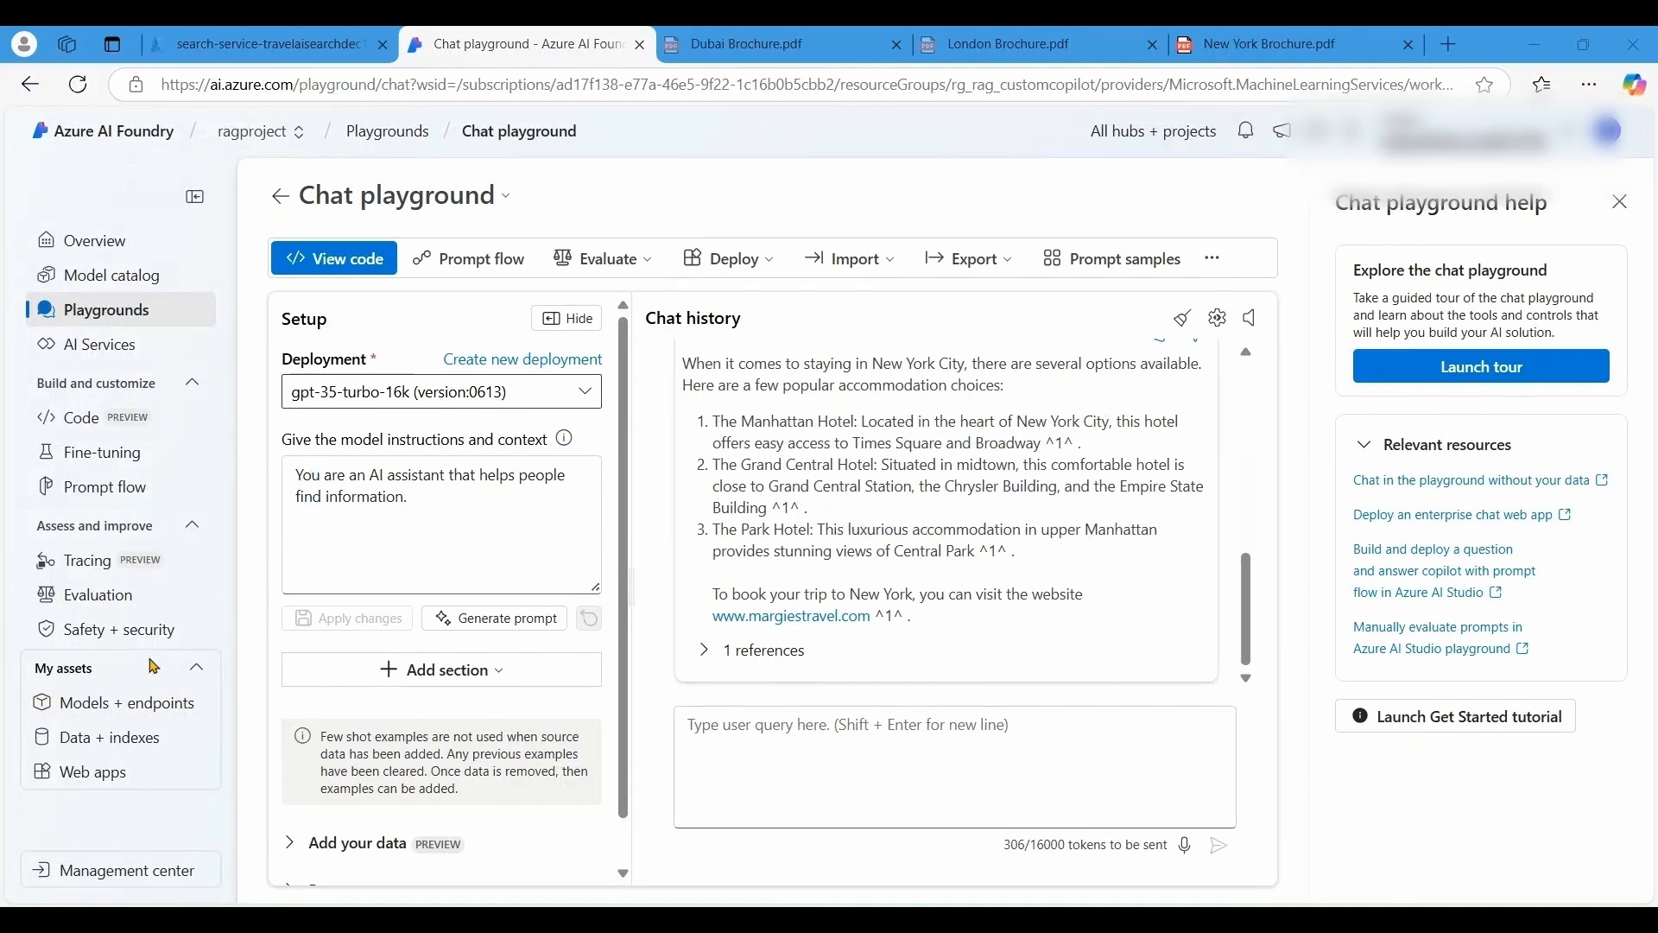
- Clone the Multi-Round Q&A on Your Data sample from Prompt flow and inspect the CloudDependencyPermission error
{"action": "left_click", "coordinate": [123, 500]}
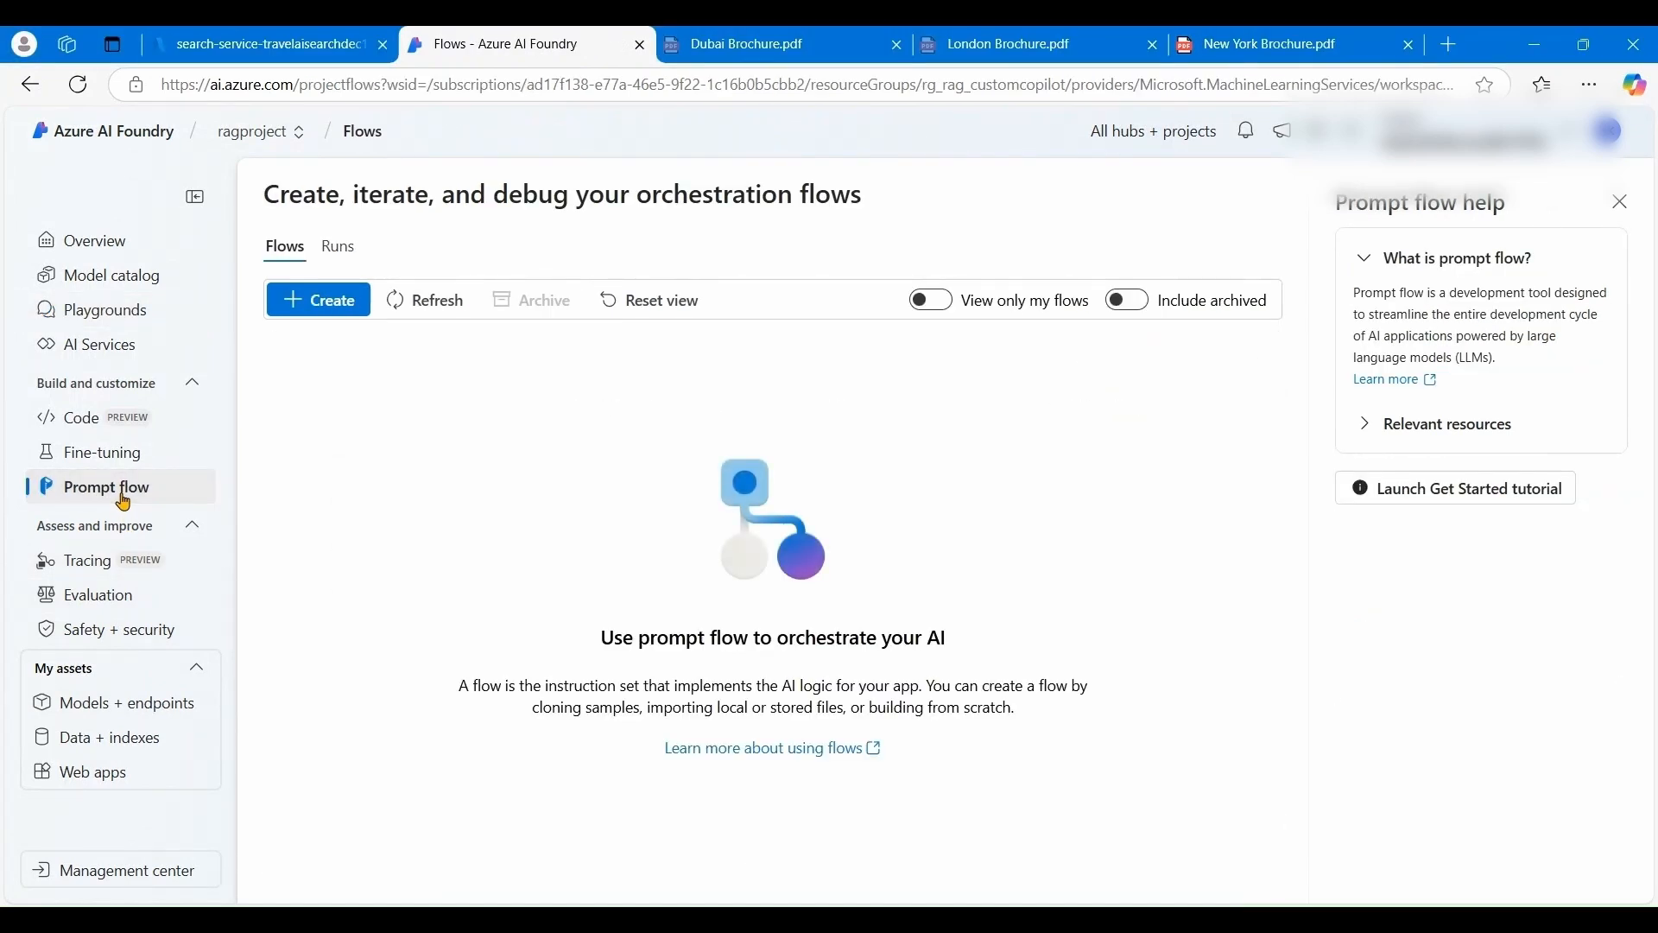
{"action": "left_click", "coordinate": [328, 302]}
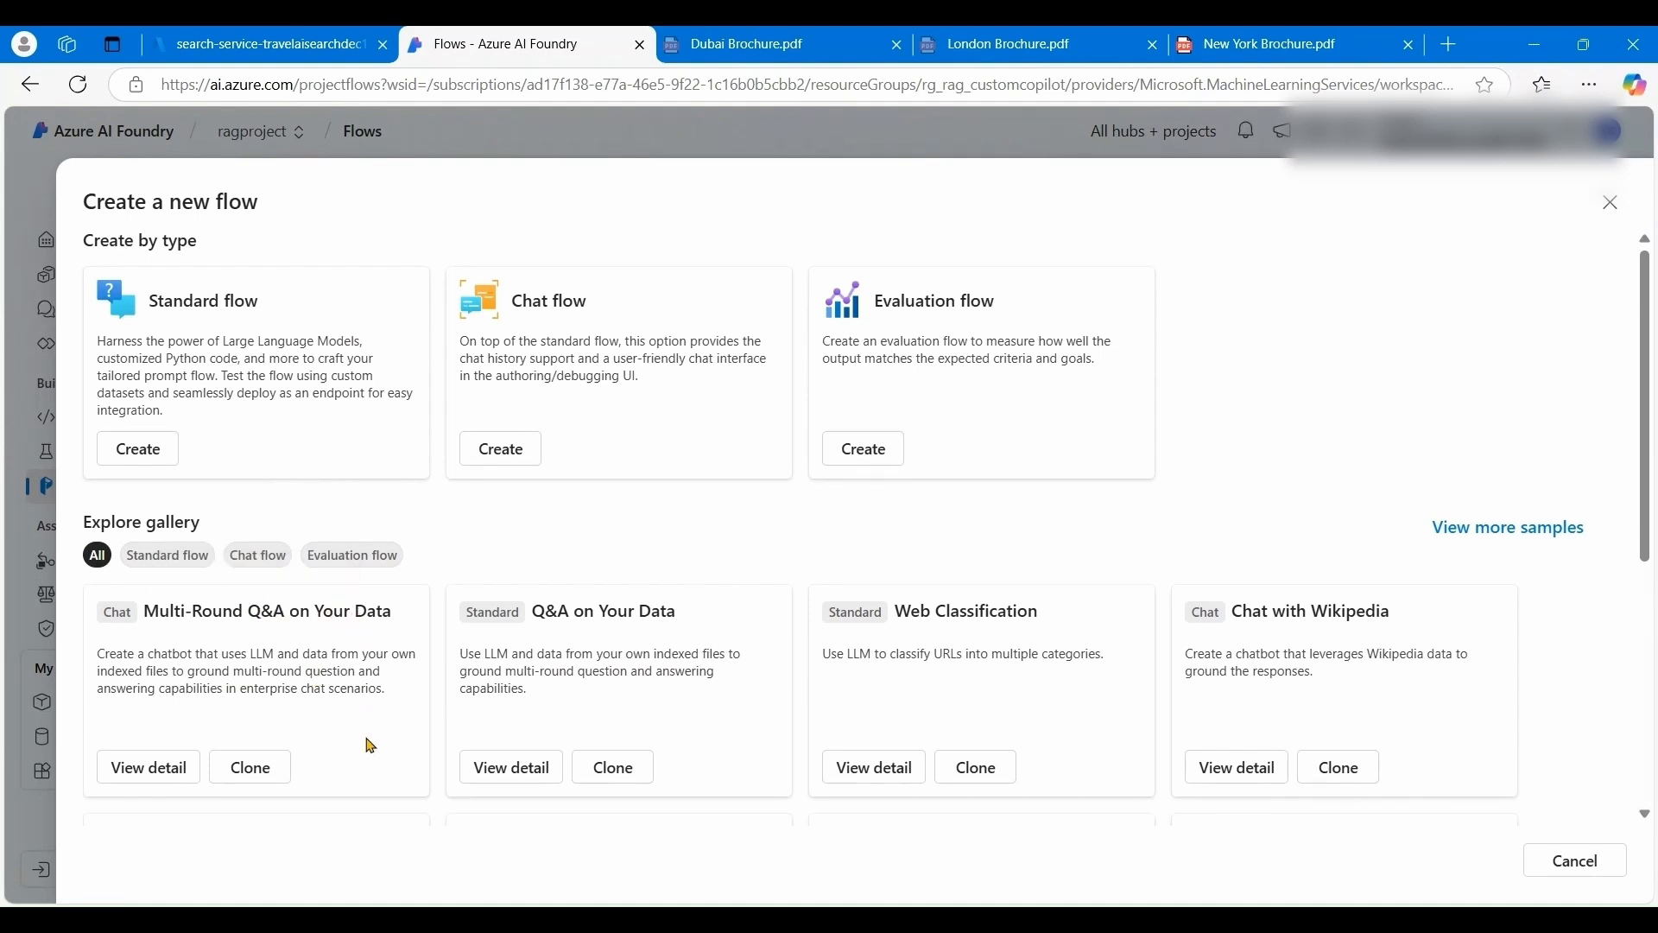
{"action": "left_click", "coordinate": [264, 779]}
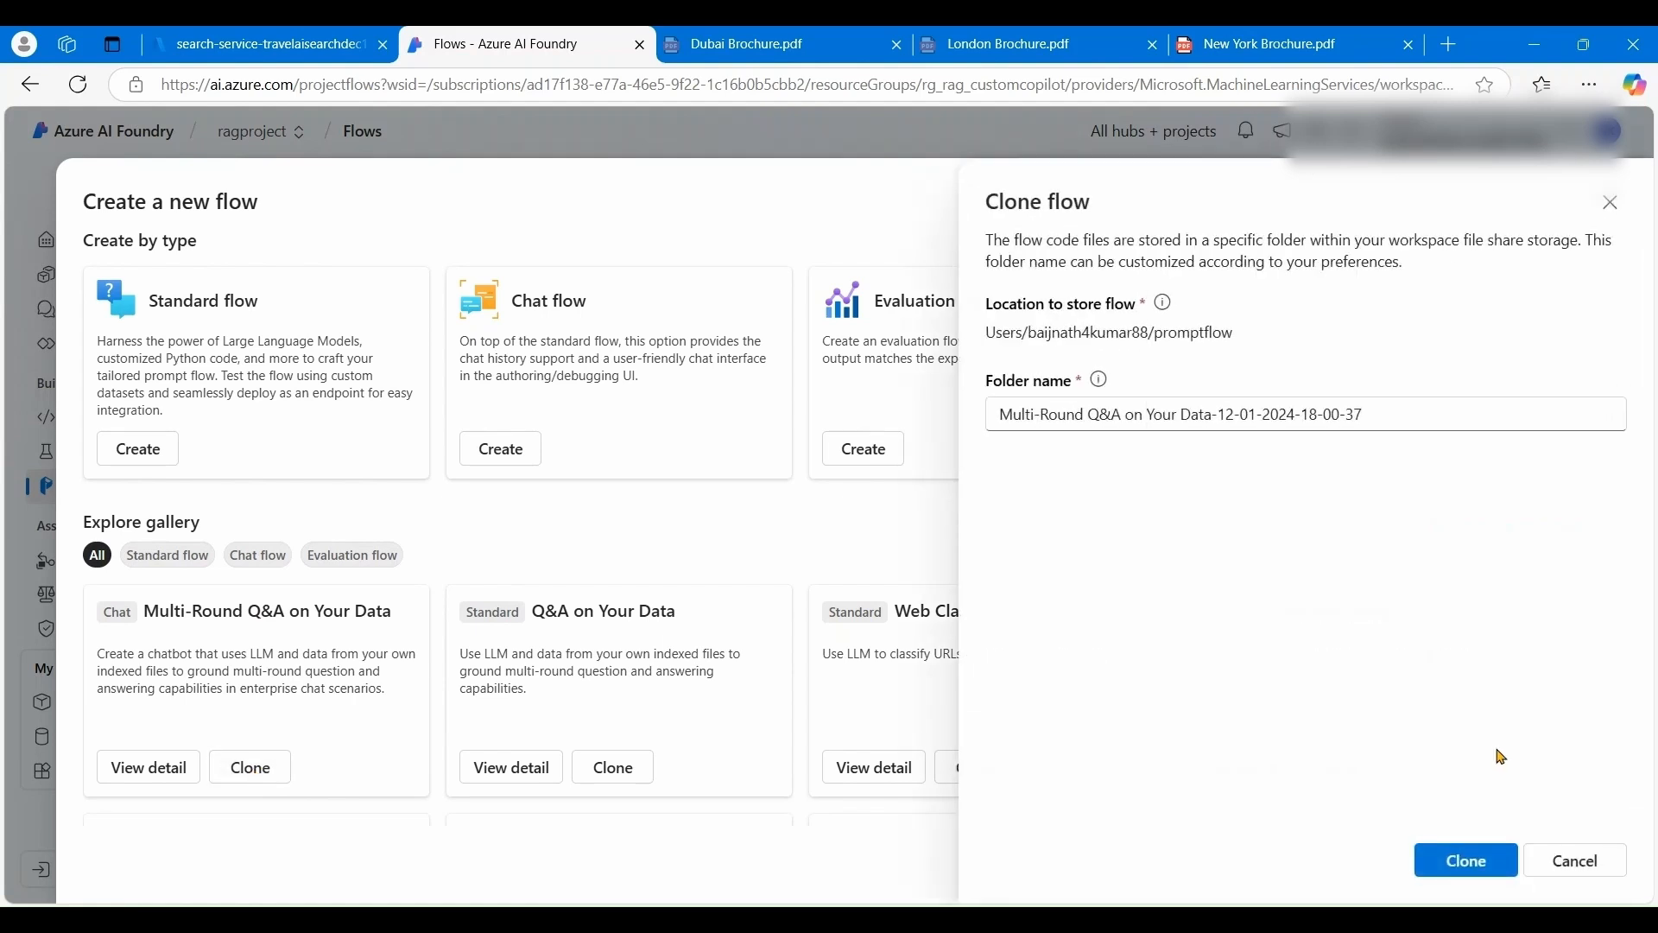
{"action": "left_click", "coordinate": [1482, 860]}
{"action": "left_click", "coordinate": [1482, 860]}
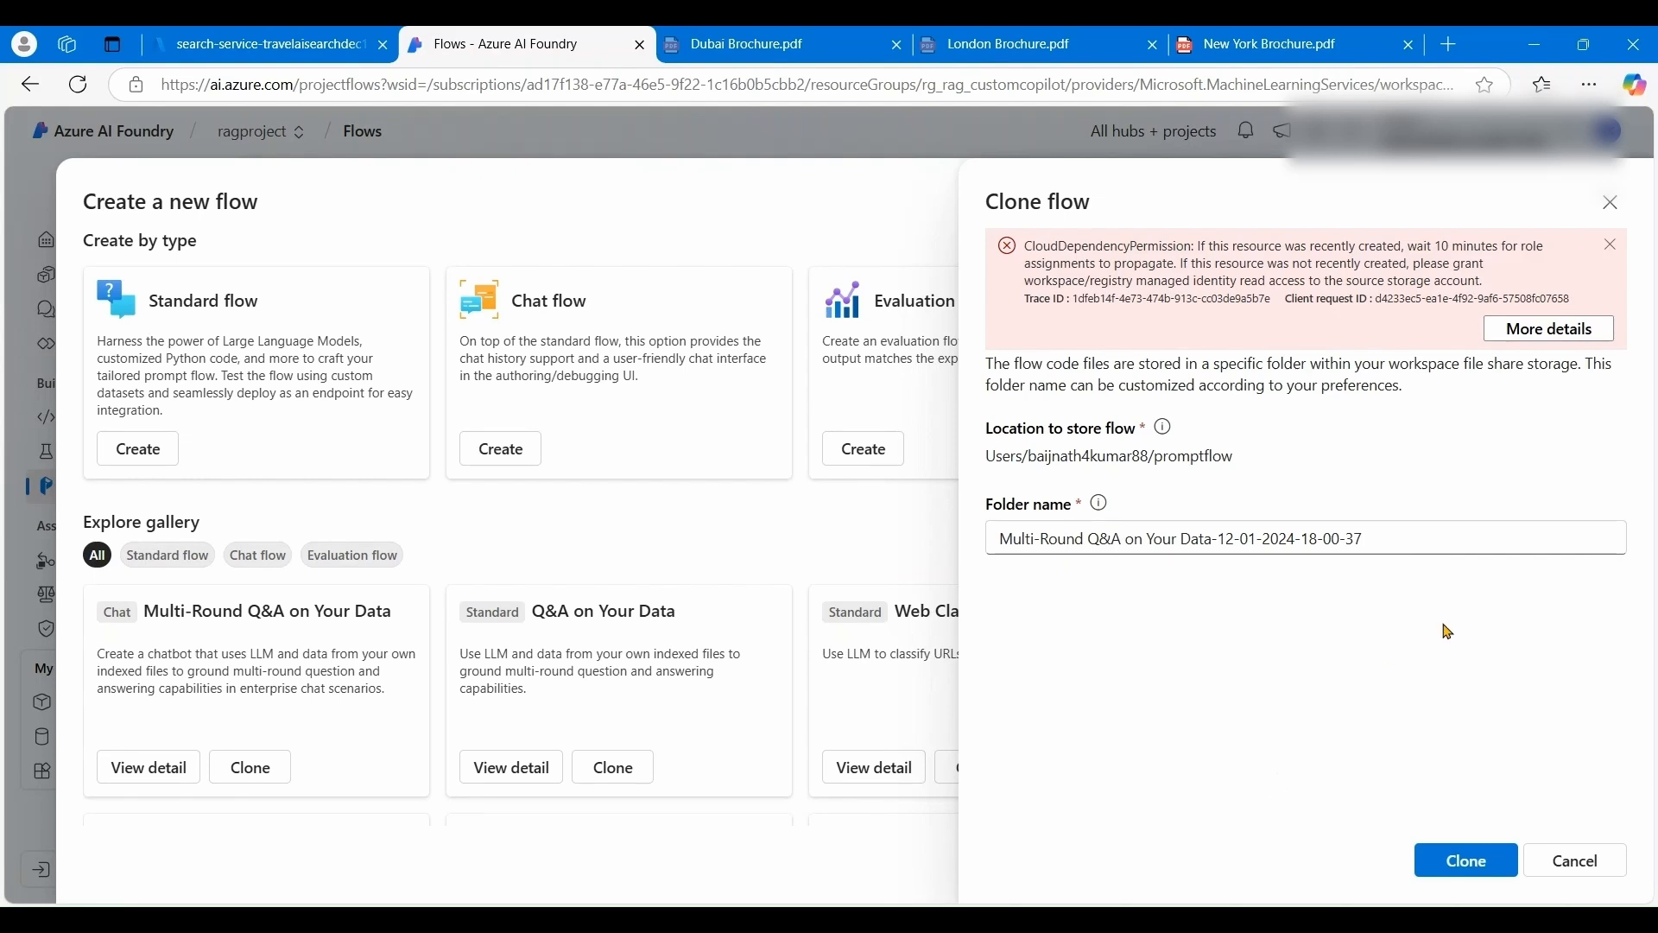
{"action": "left_click", "coordinate": [1580, 337]}
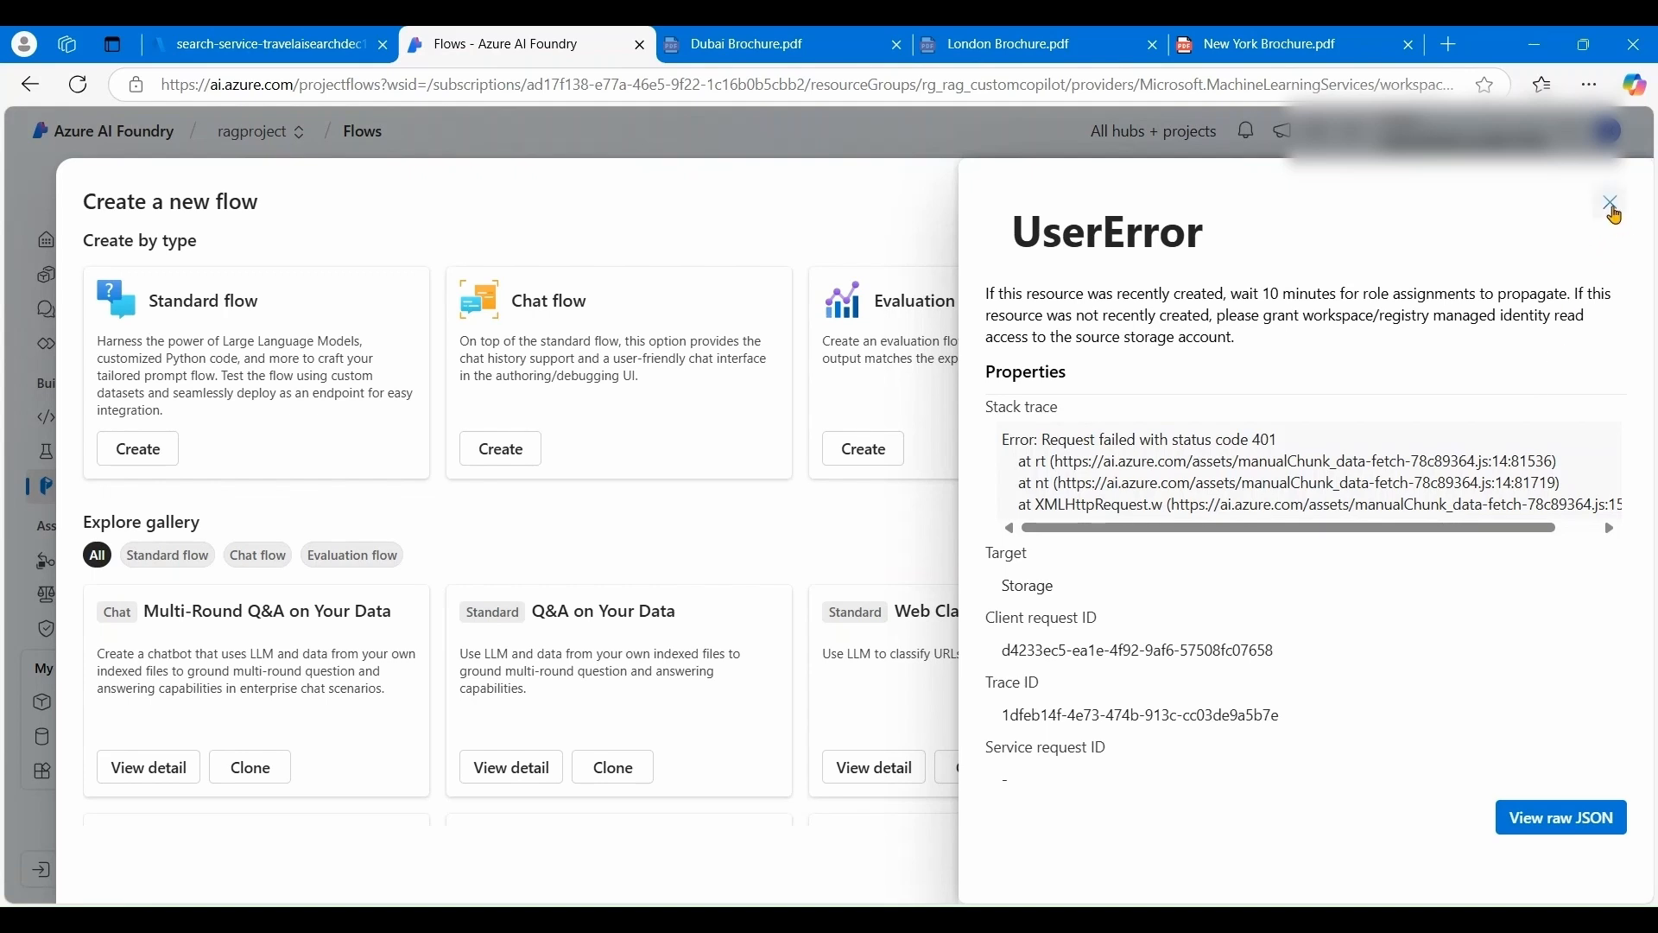
{"action": "left_click", "coordinate": [1611, 203]}
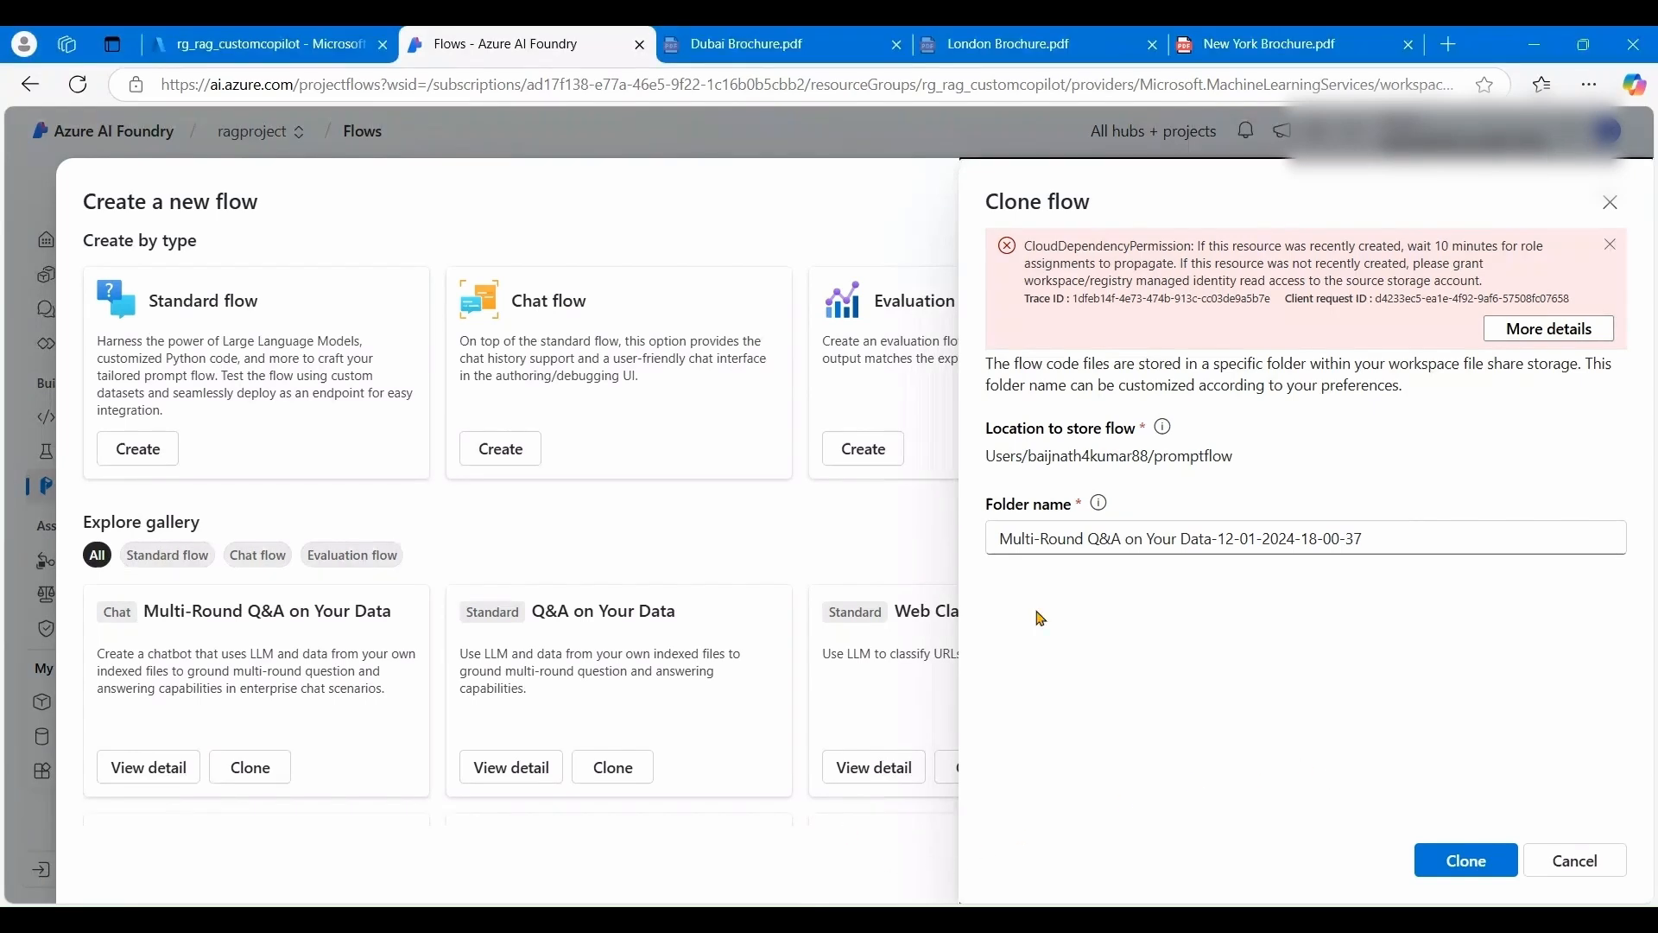
- Turn on and save the Azure AI services resource's system-assigned identity, then return to rg_rag_customcopilot
{"action": "left_click", "coordinate": [253, 54]}
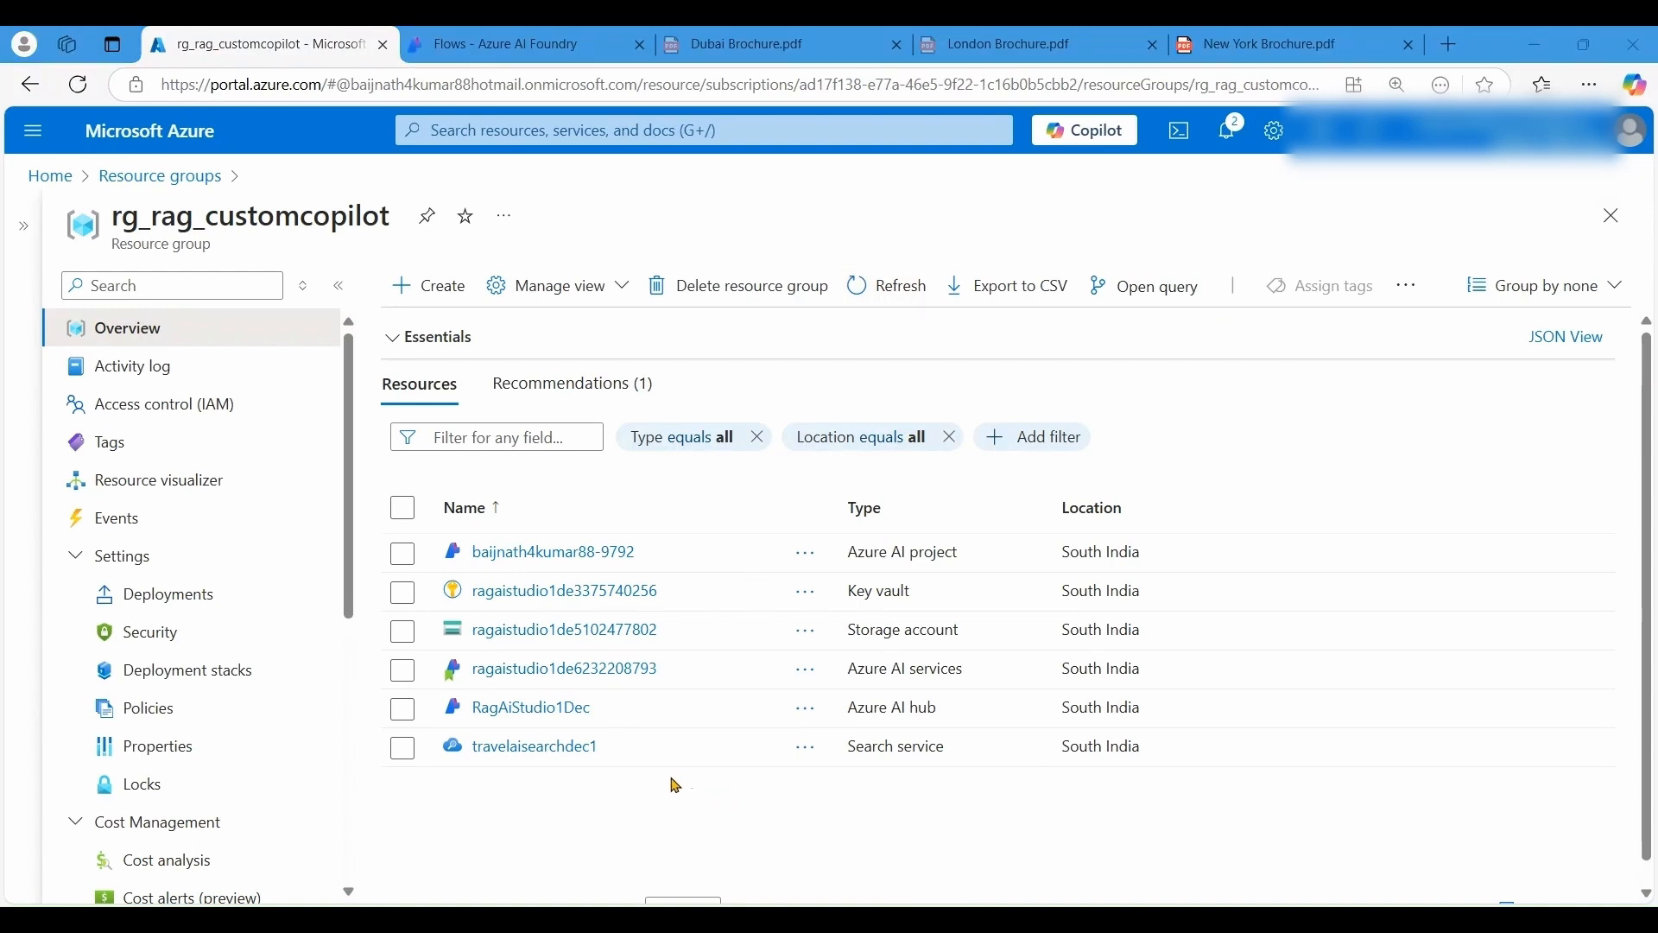
{"action": "left_click", "coordinate": [639, 674]}
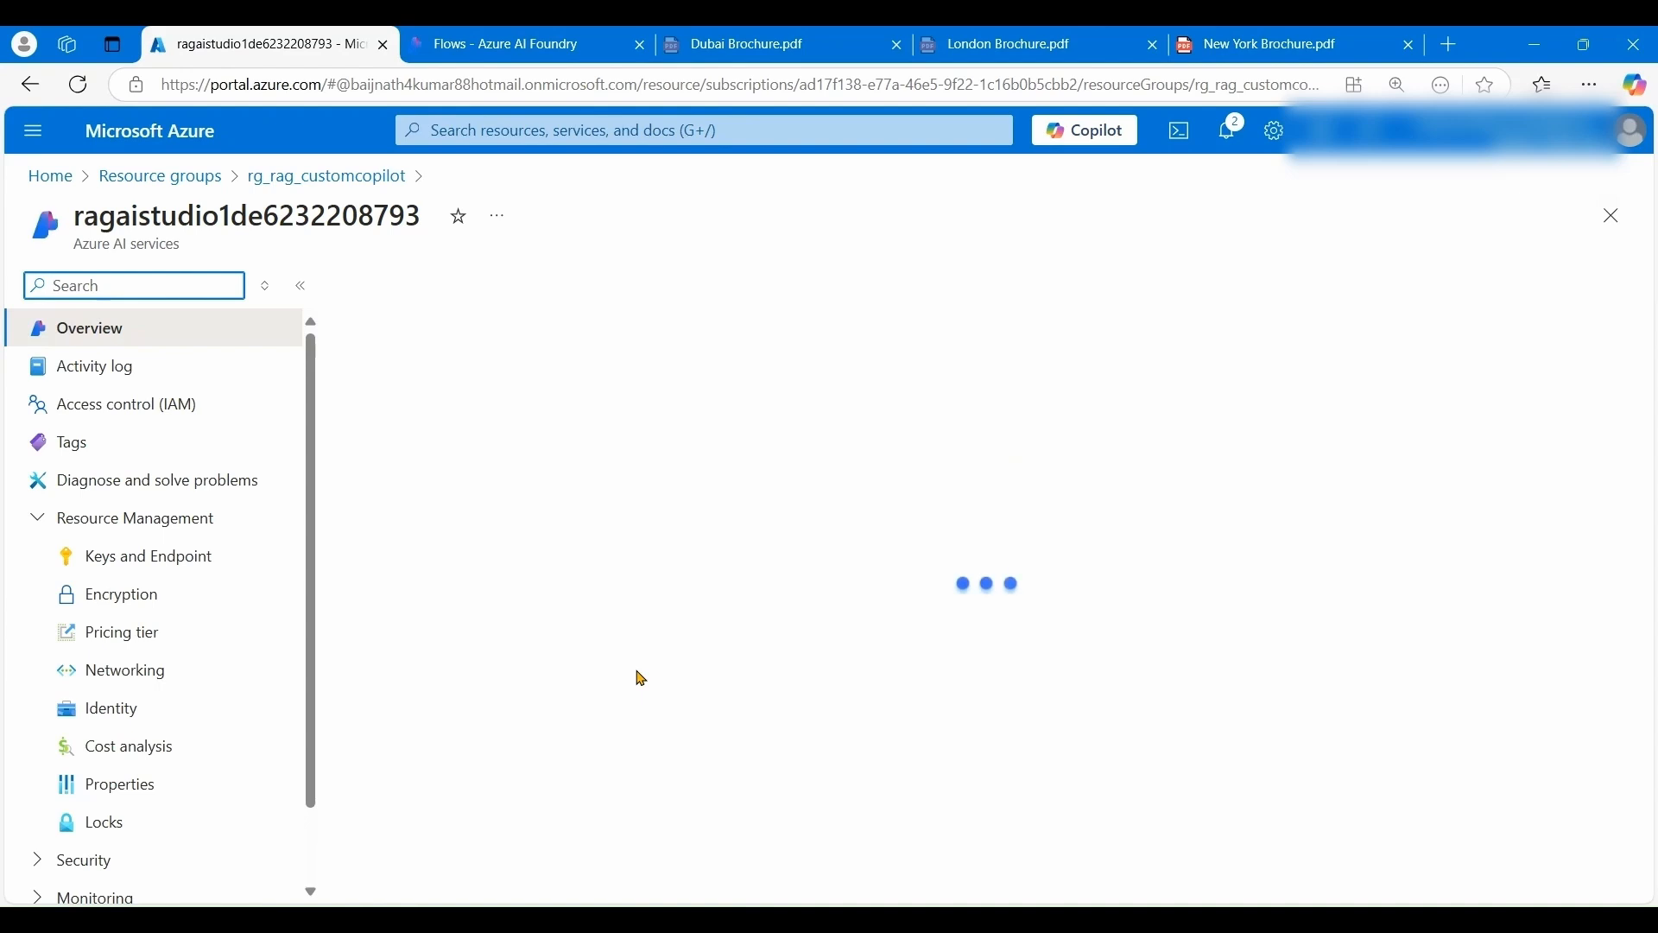
{"action": "left_click", "coordinate": [121, 713]}
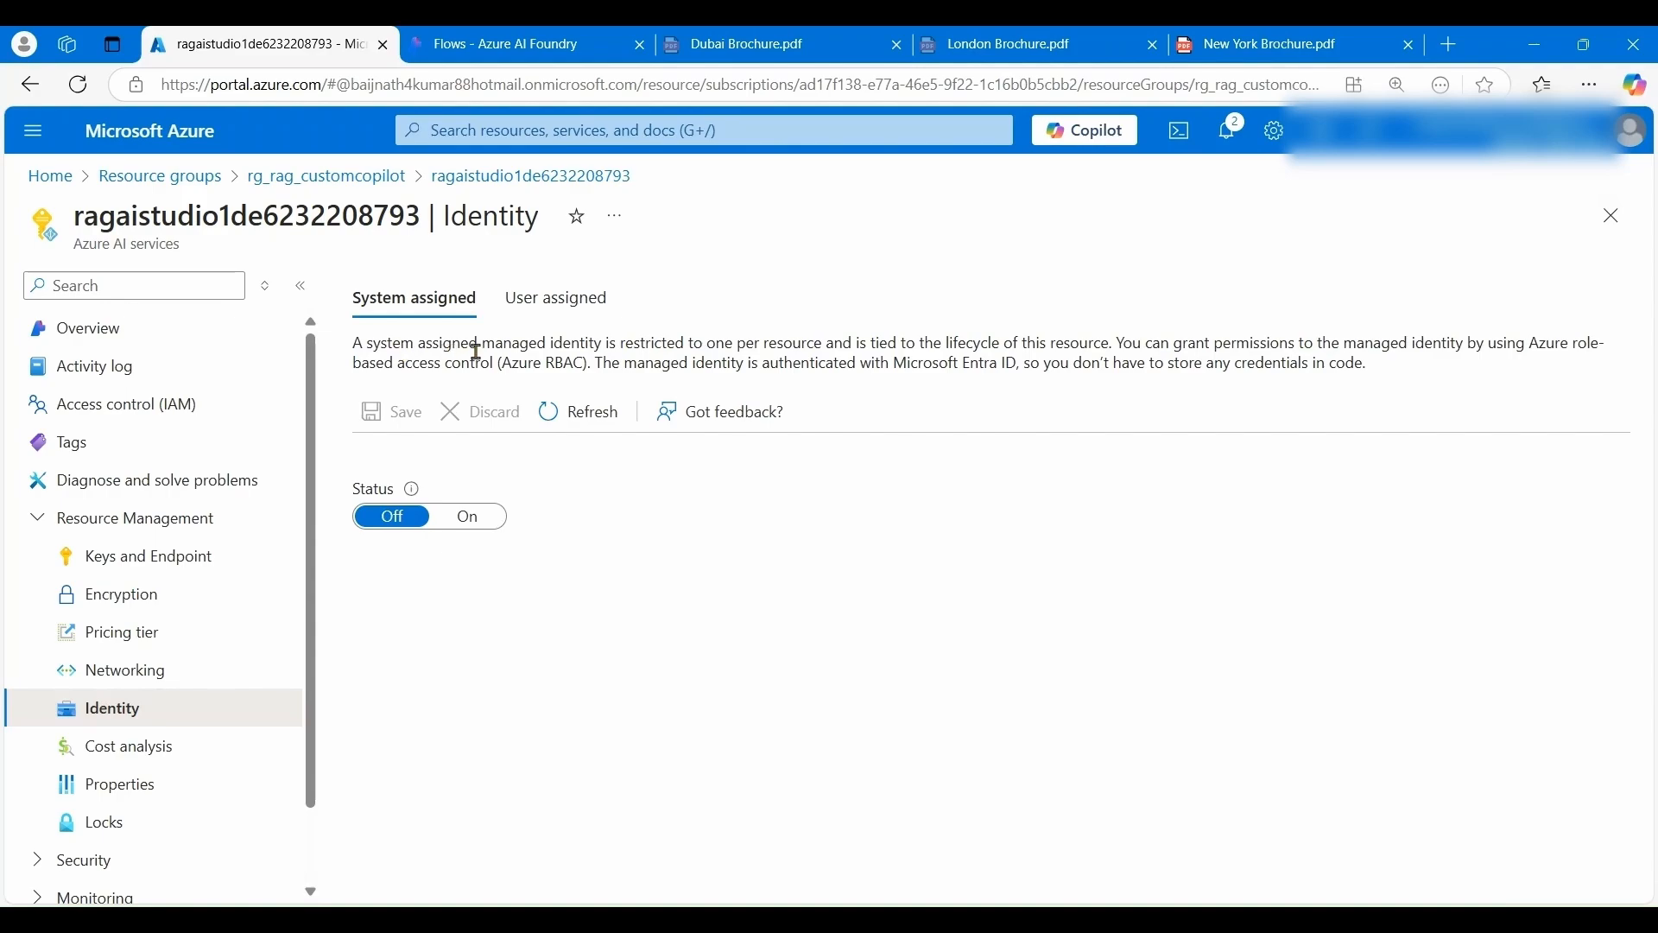
{"action": "left_click", "coordinate": [470, 521]}
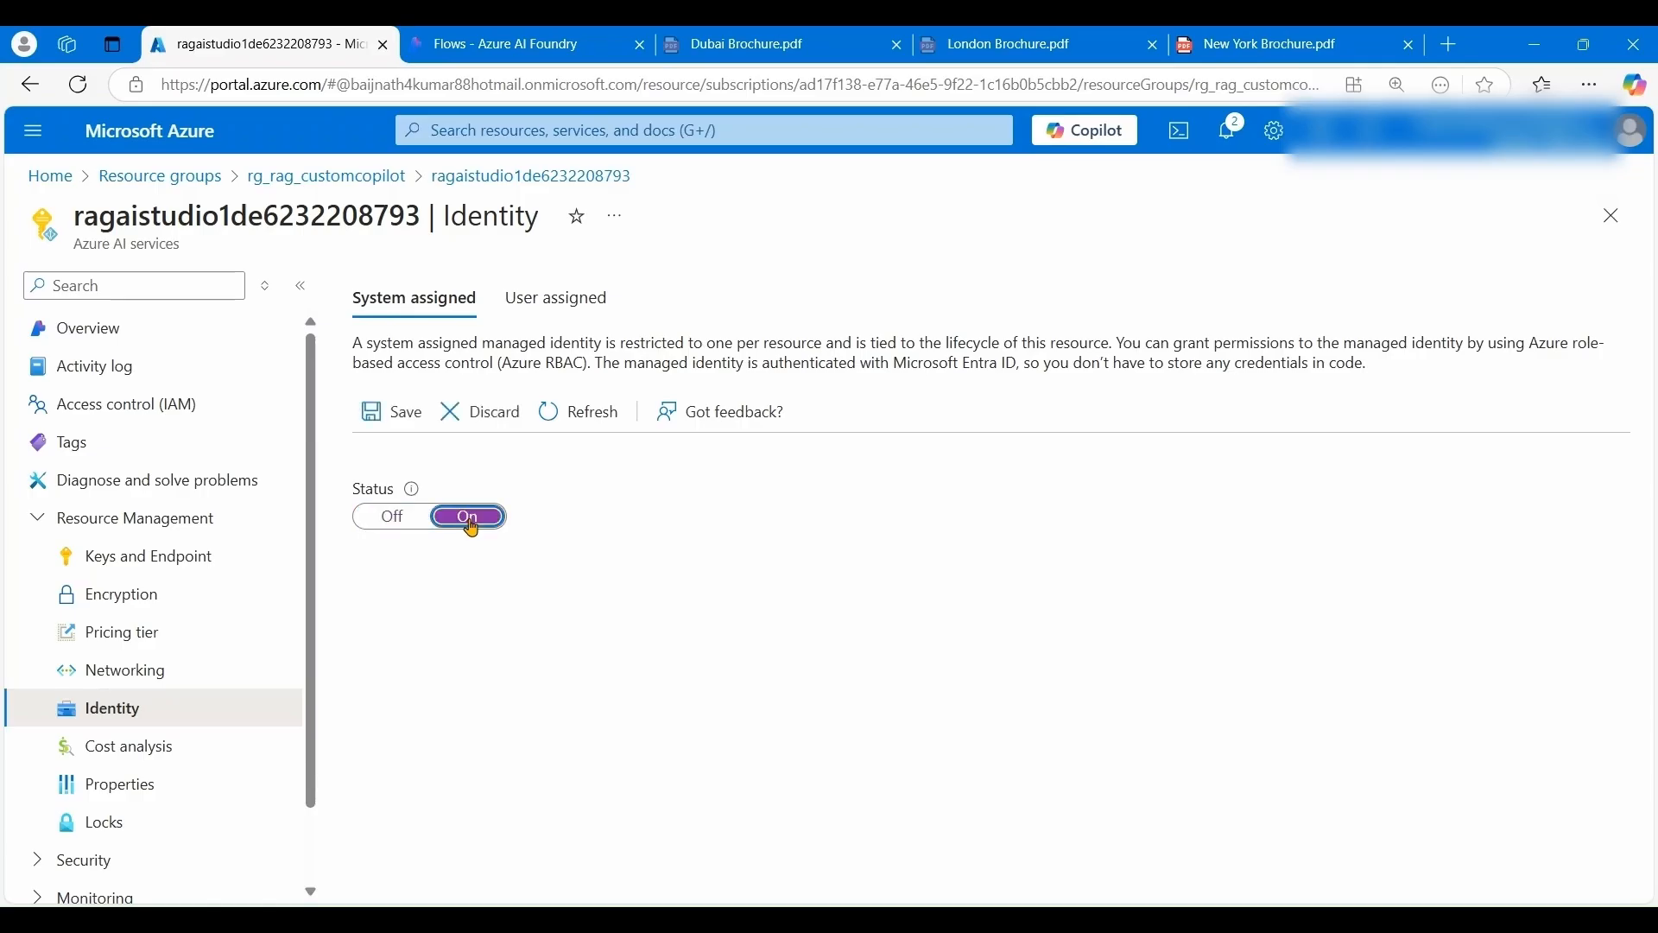
{"action": "left_click", "coordinate": [396, 413]}
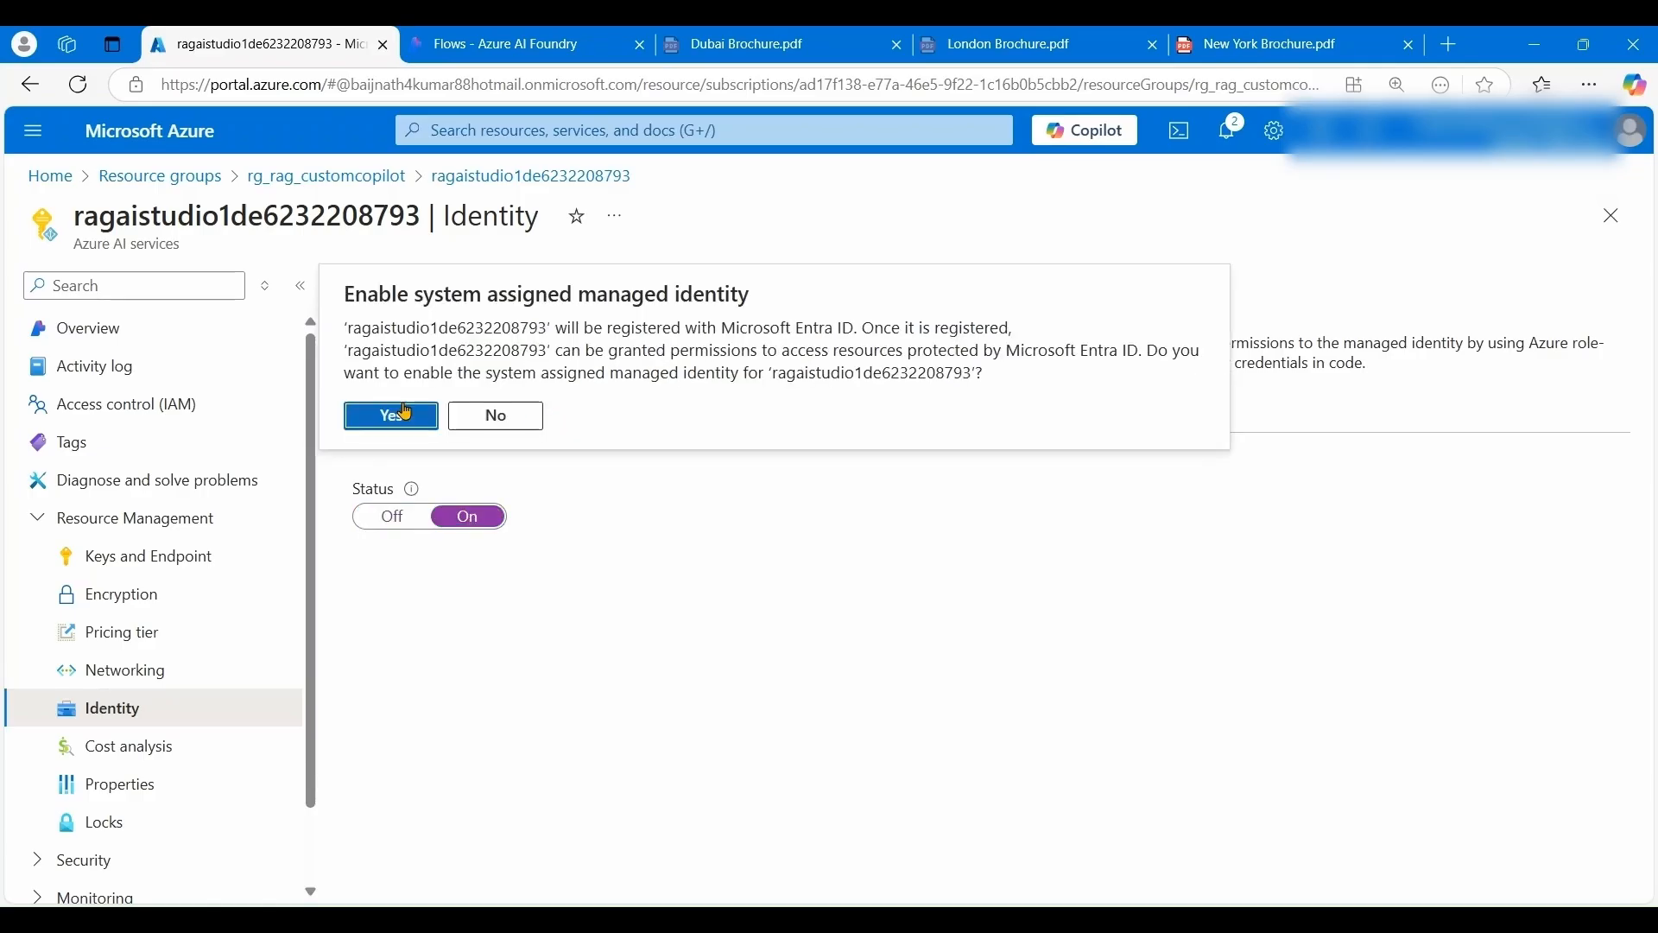
{"action": "left_click", "coordinate": [393, 418]}
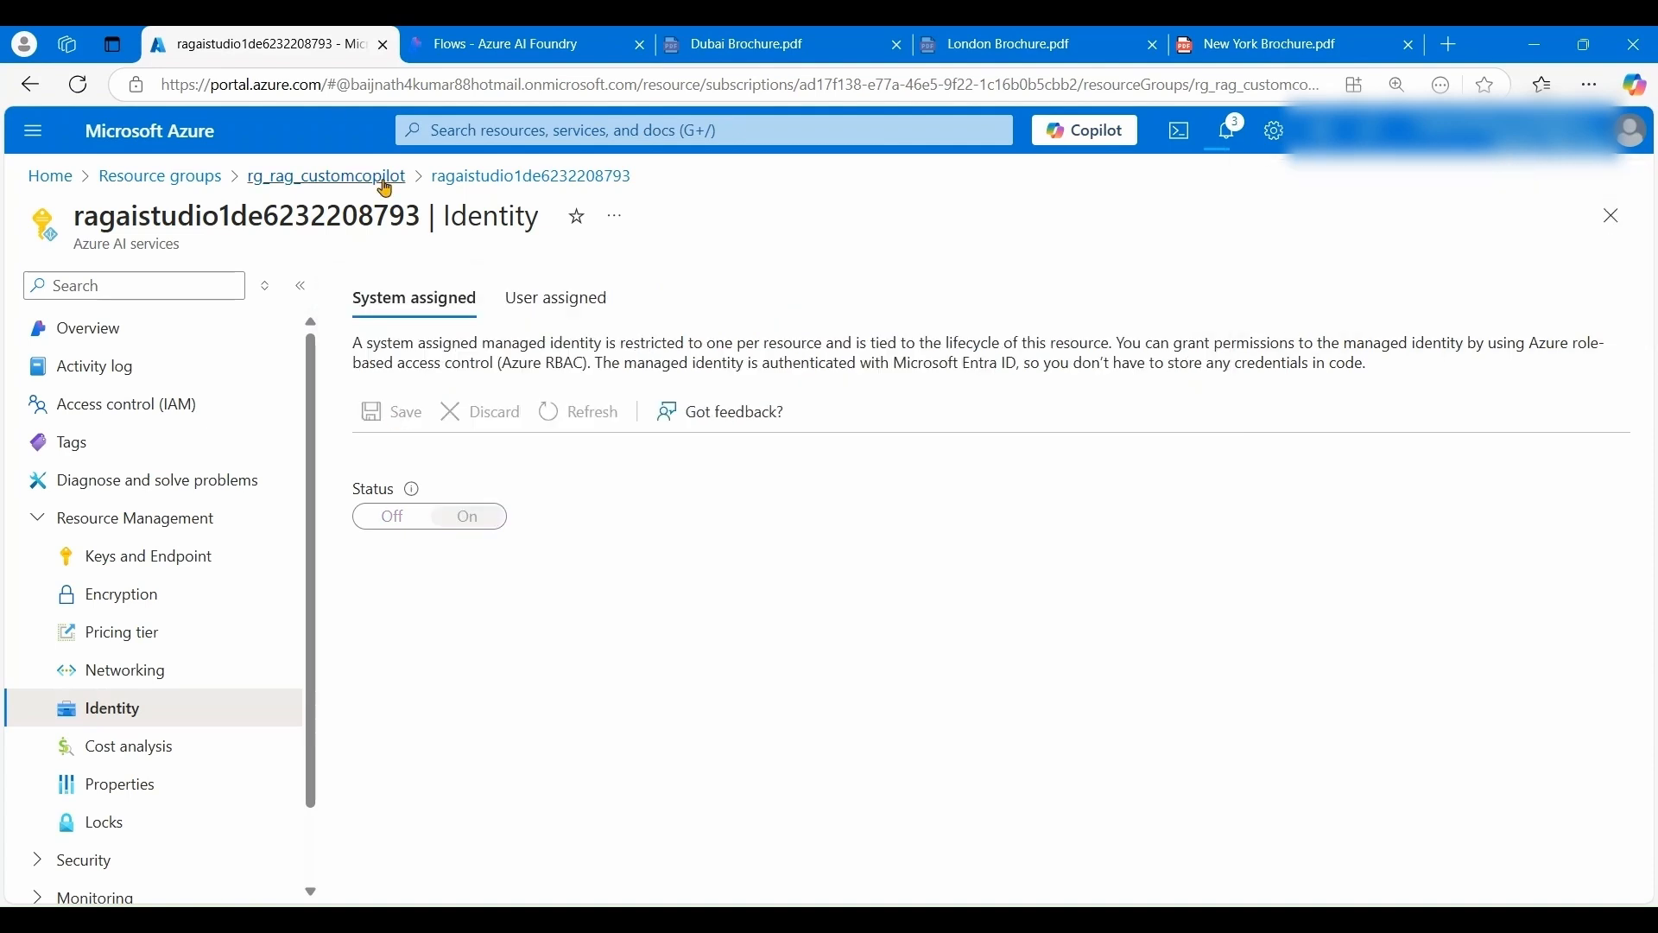
{"action": "left_click", "coordinate": [1614, 220]}
{"action": "left_click", "coordinate": [941, 212]}
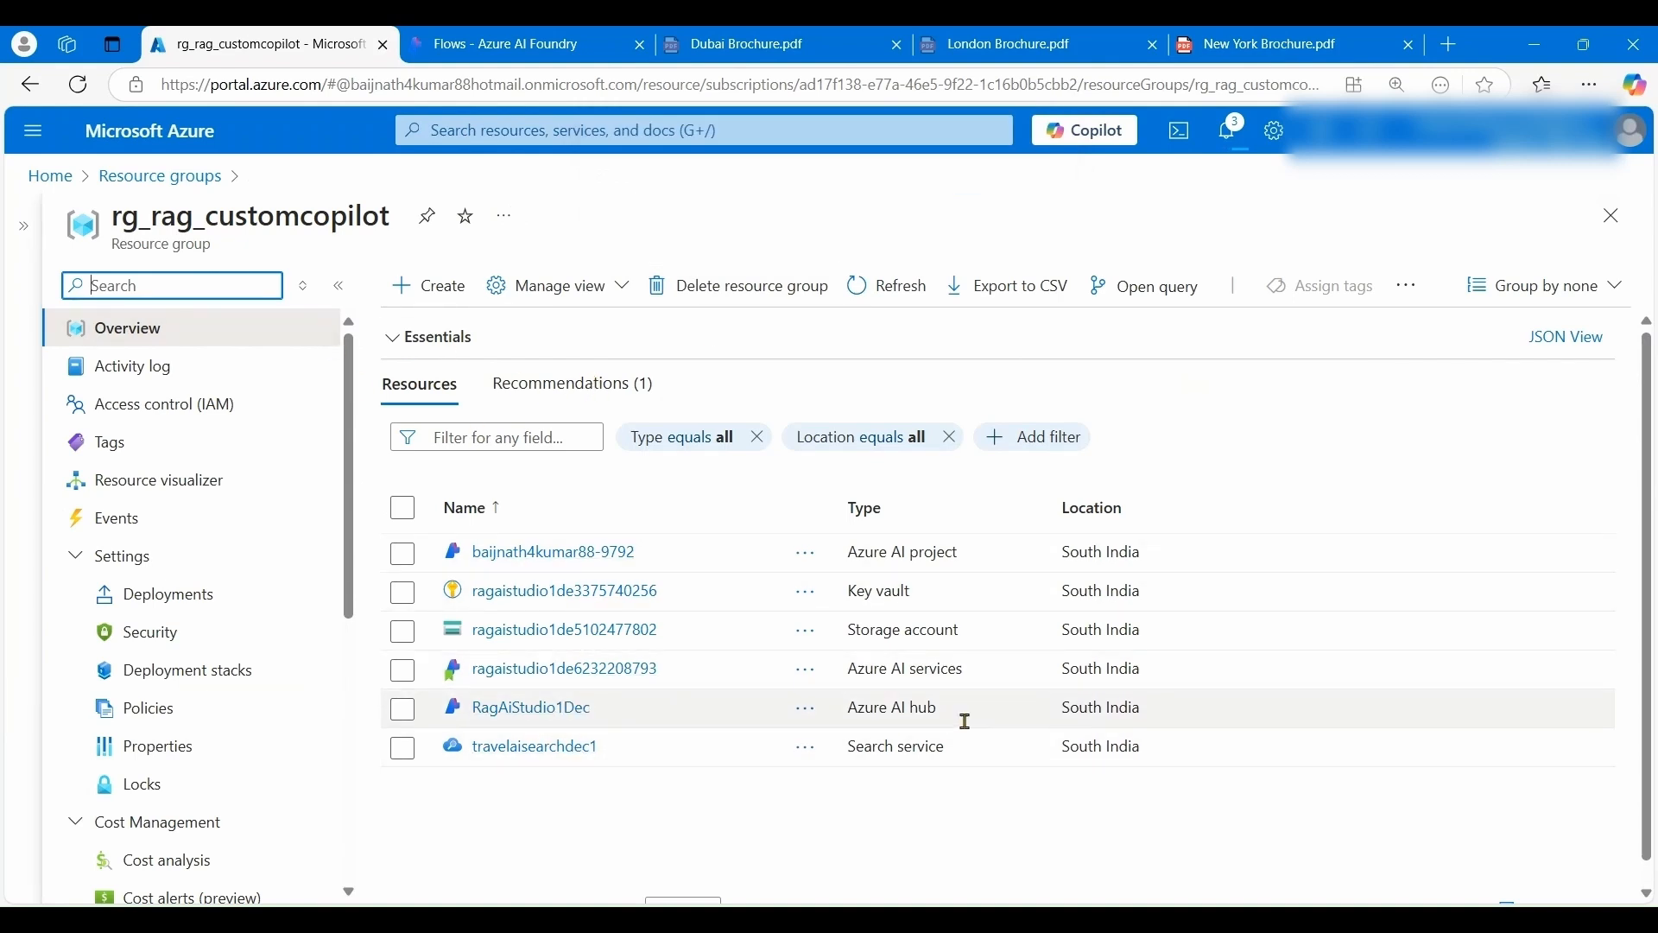
{"action": "left_click", "coordinate": [625, 642]}
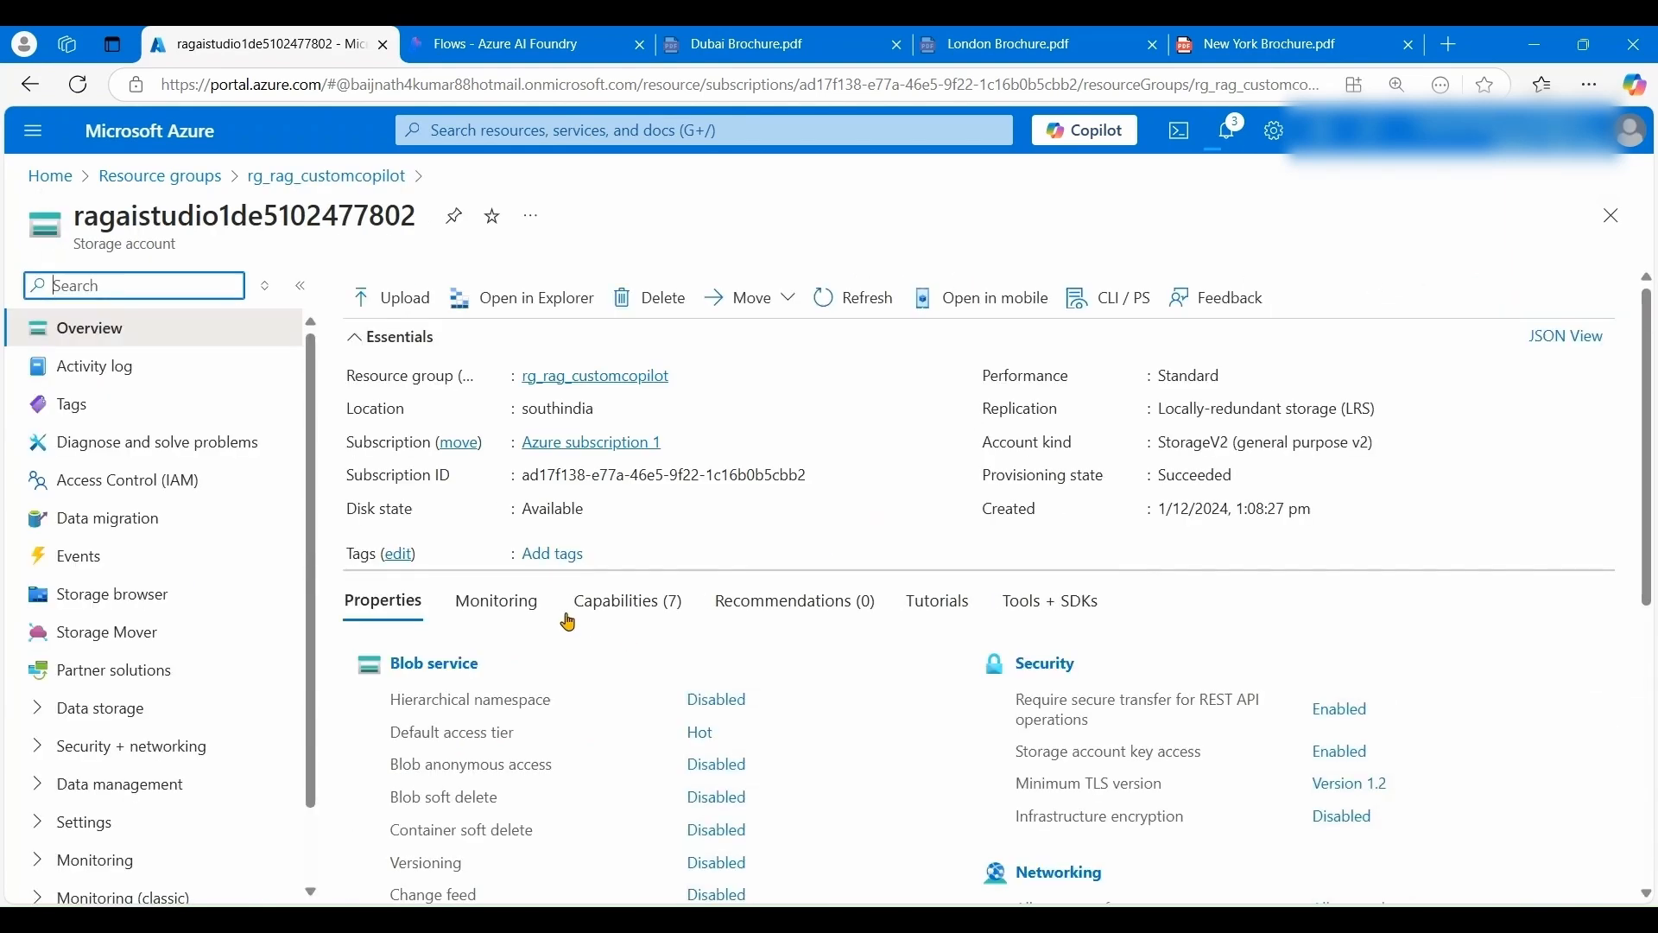
{"action": "left_click", "coordinate": [166, 483]}
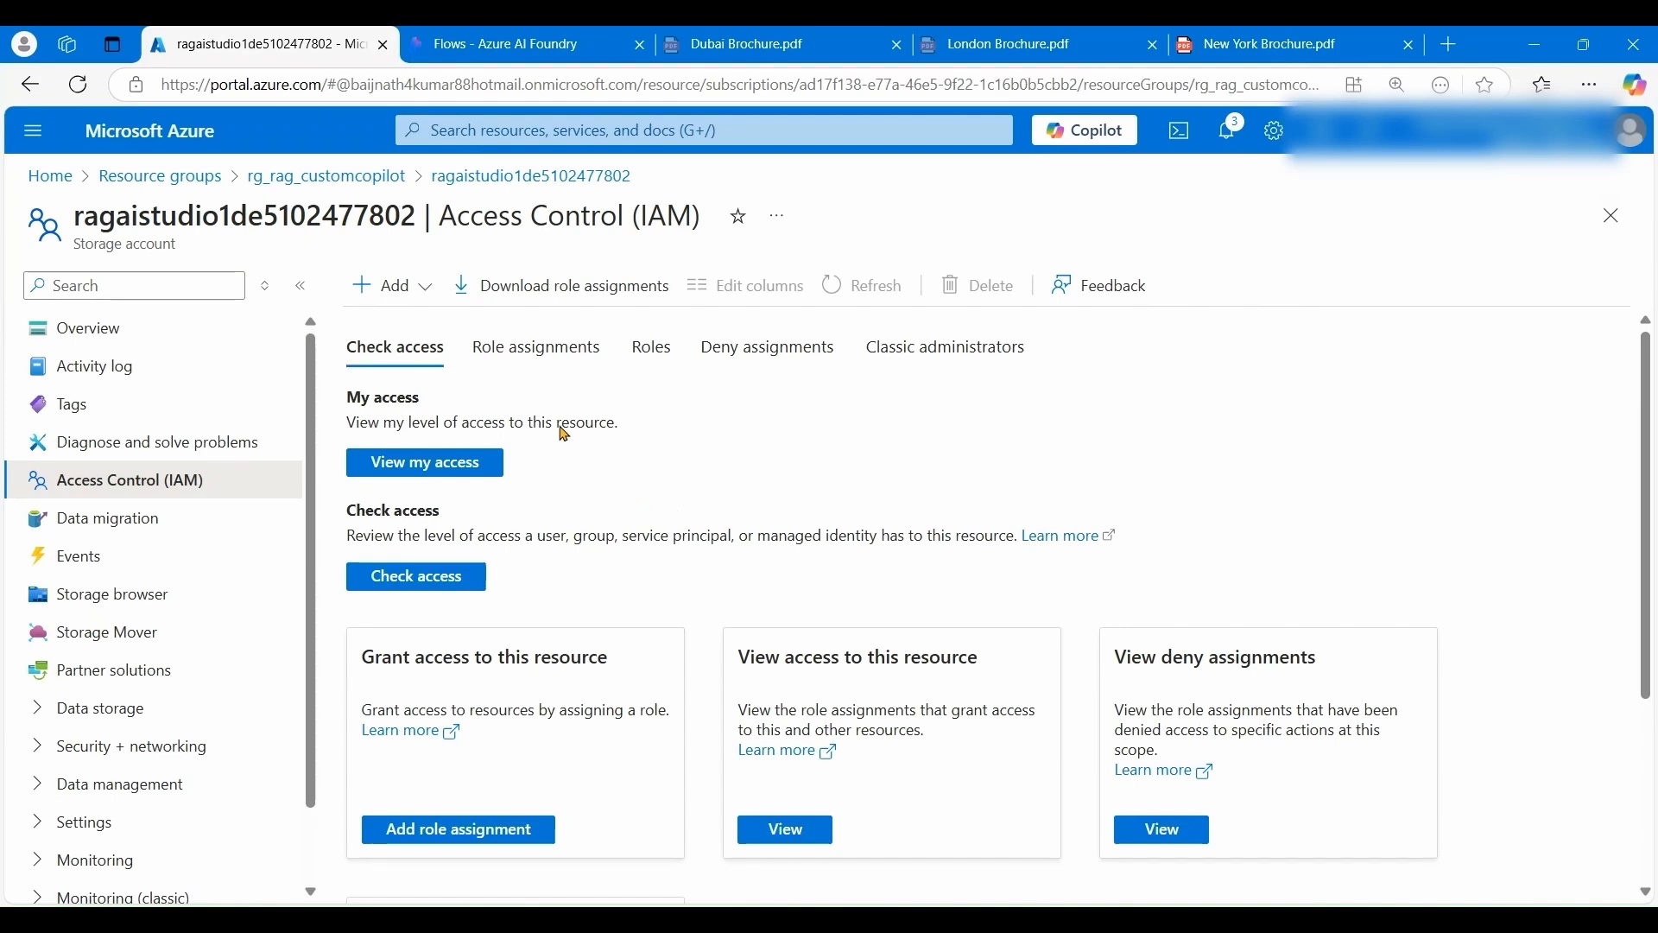
{"action": "left_click", "coordinate": [426, 297]}
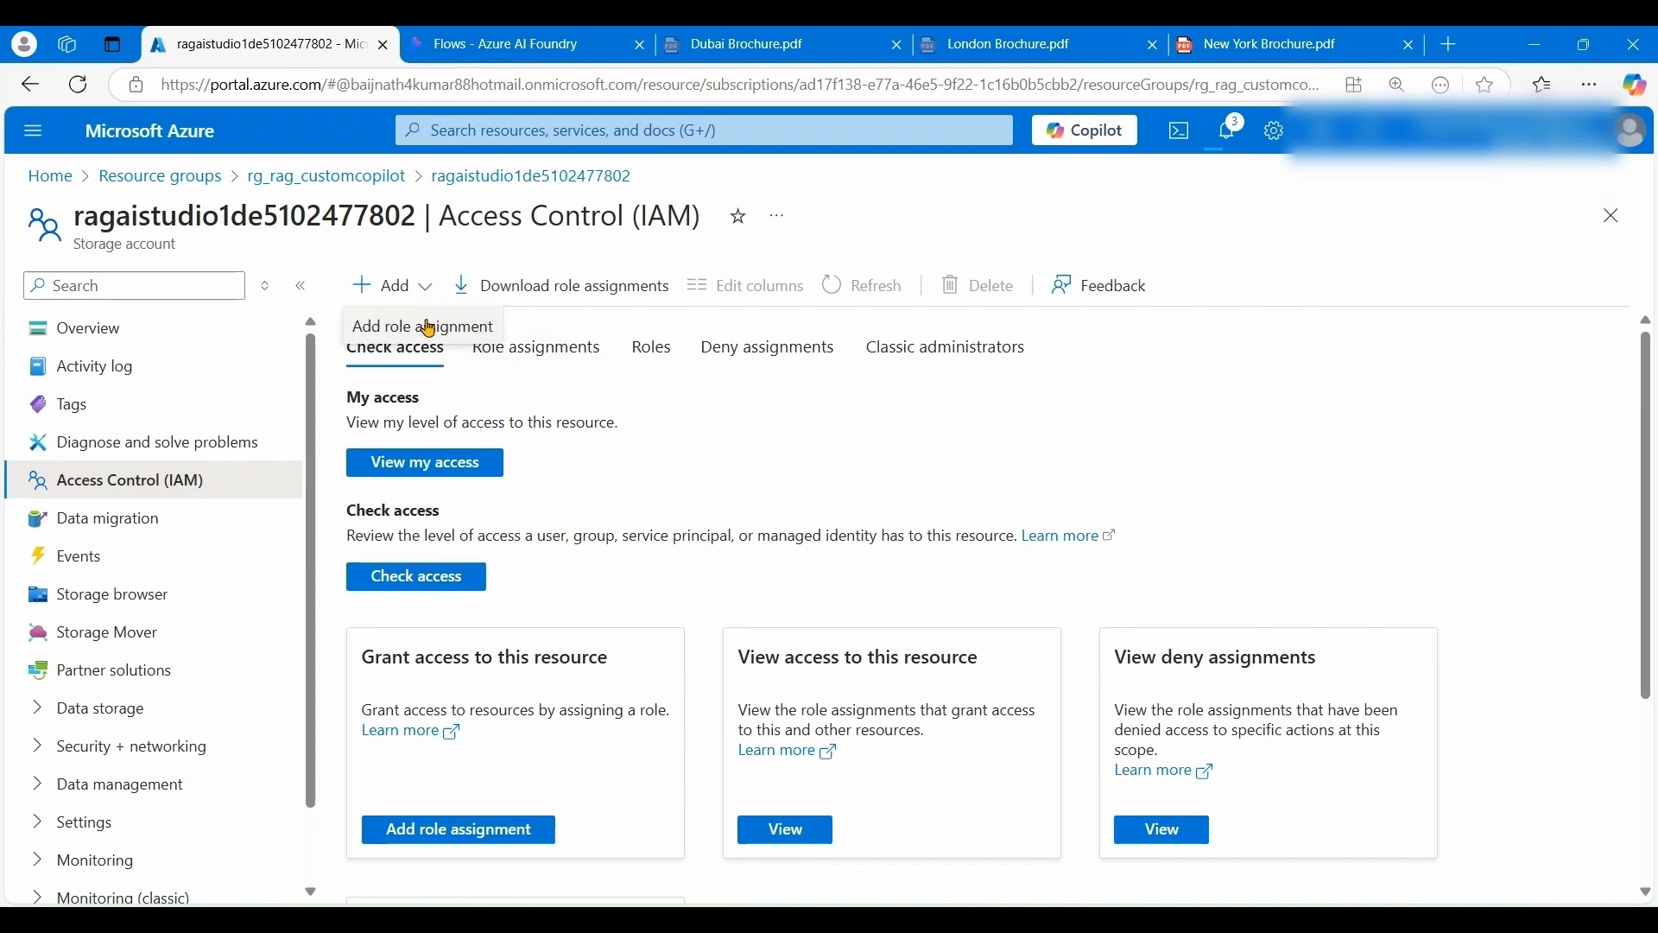
{"action": "left_click", "coordinate": [432, 327]}
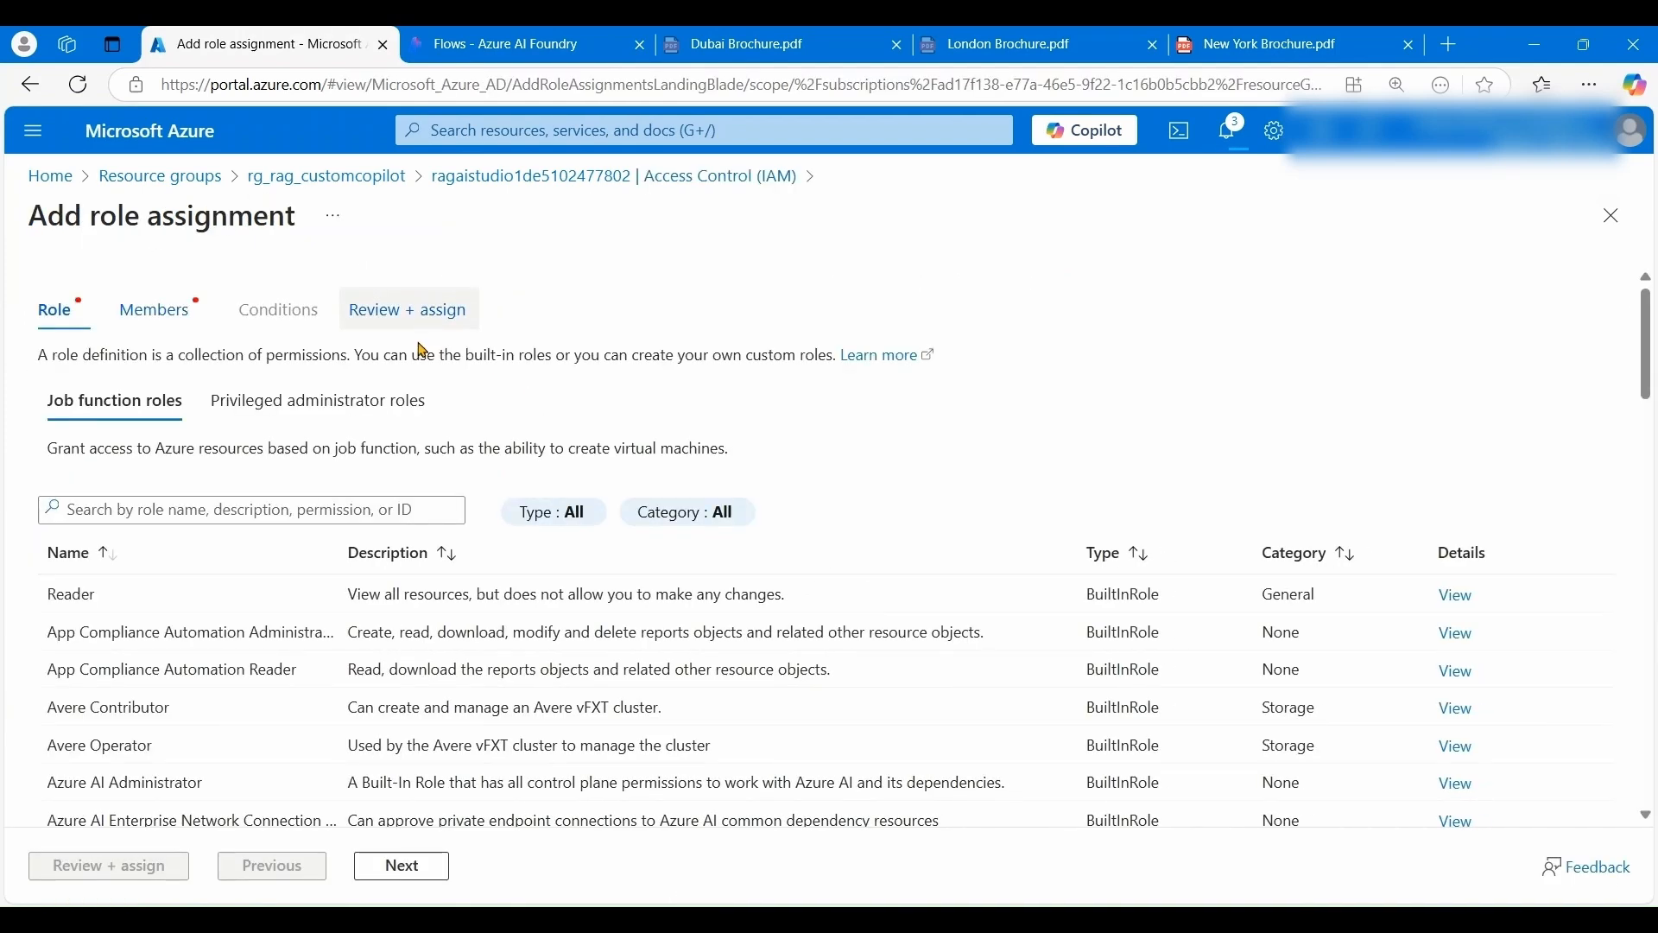
{"action": "left_click", "coordinate": [309, 509]}
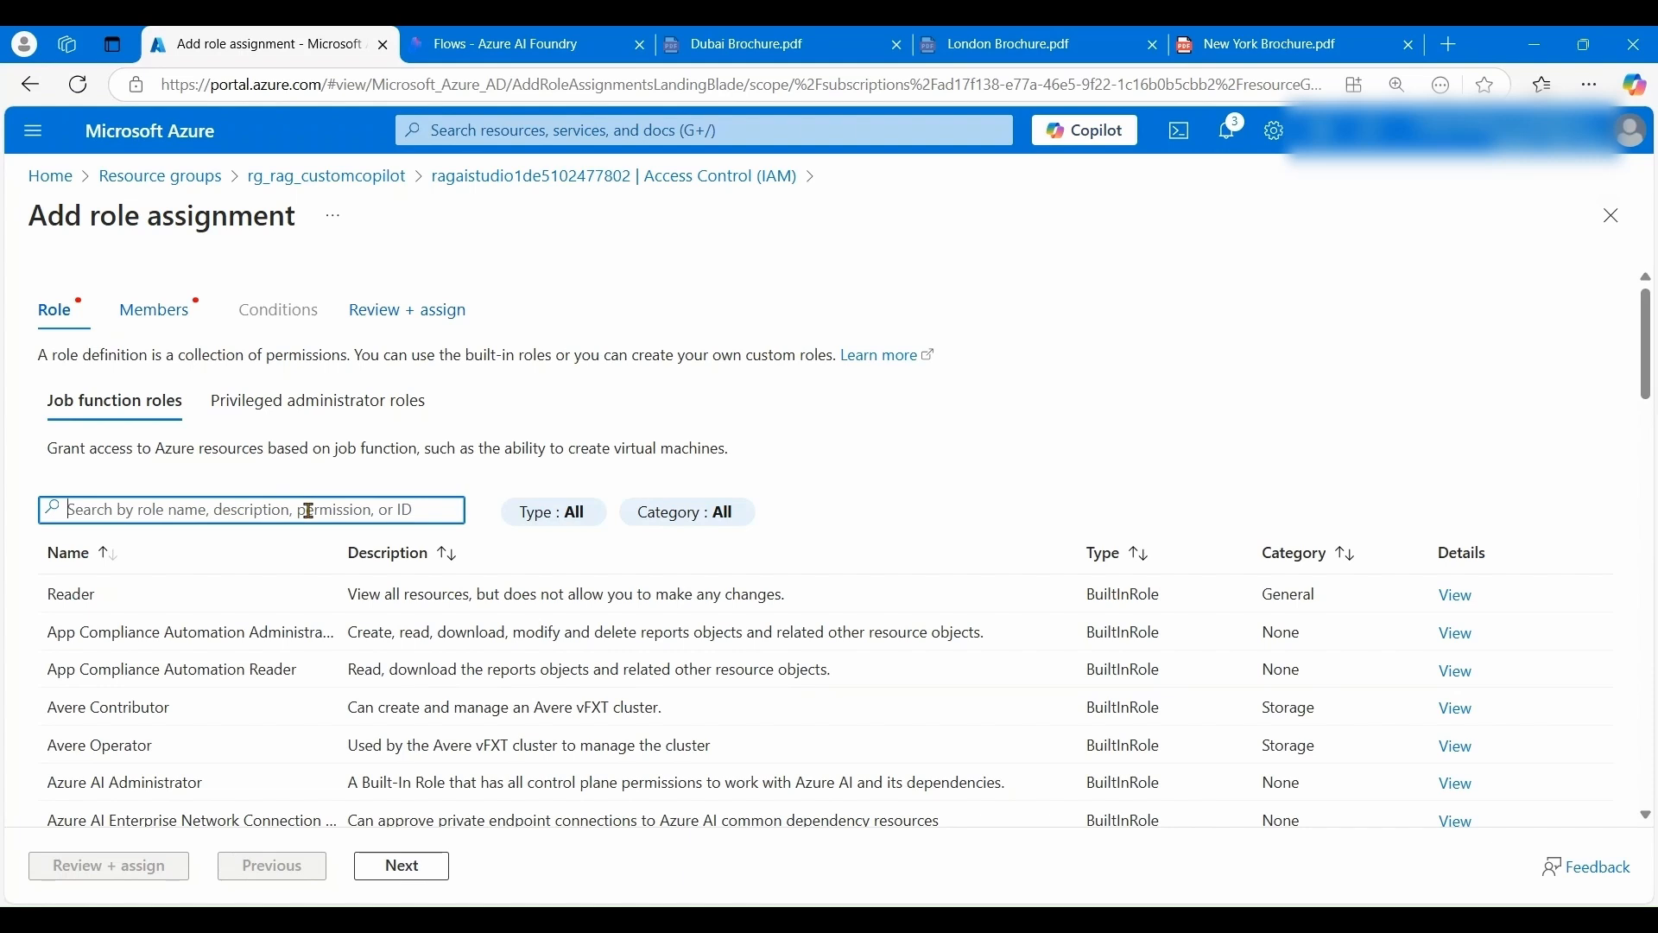
{"action": "type", "text": "storage blob re"}
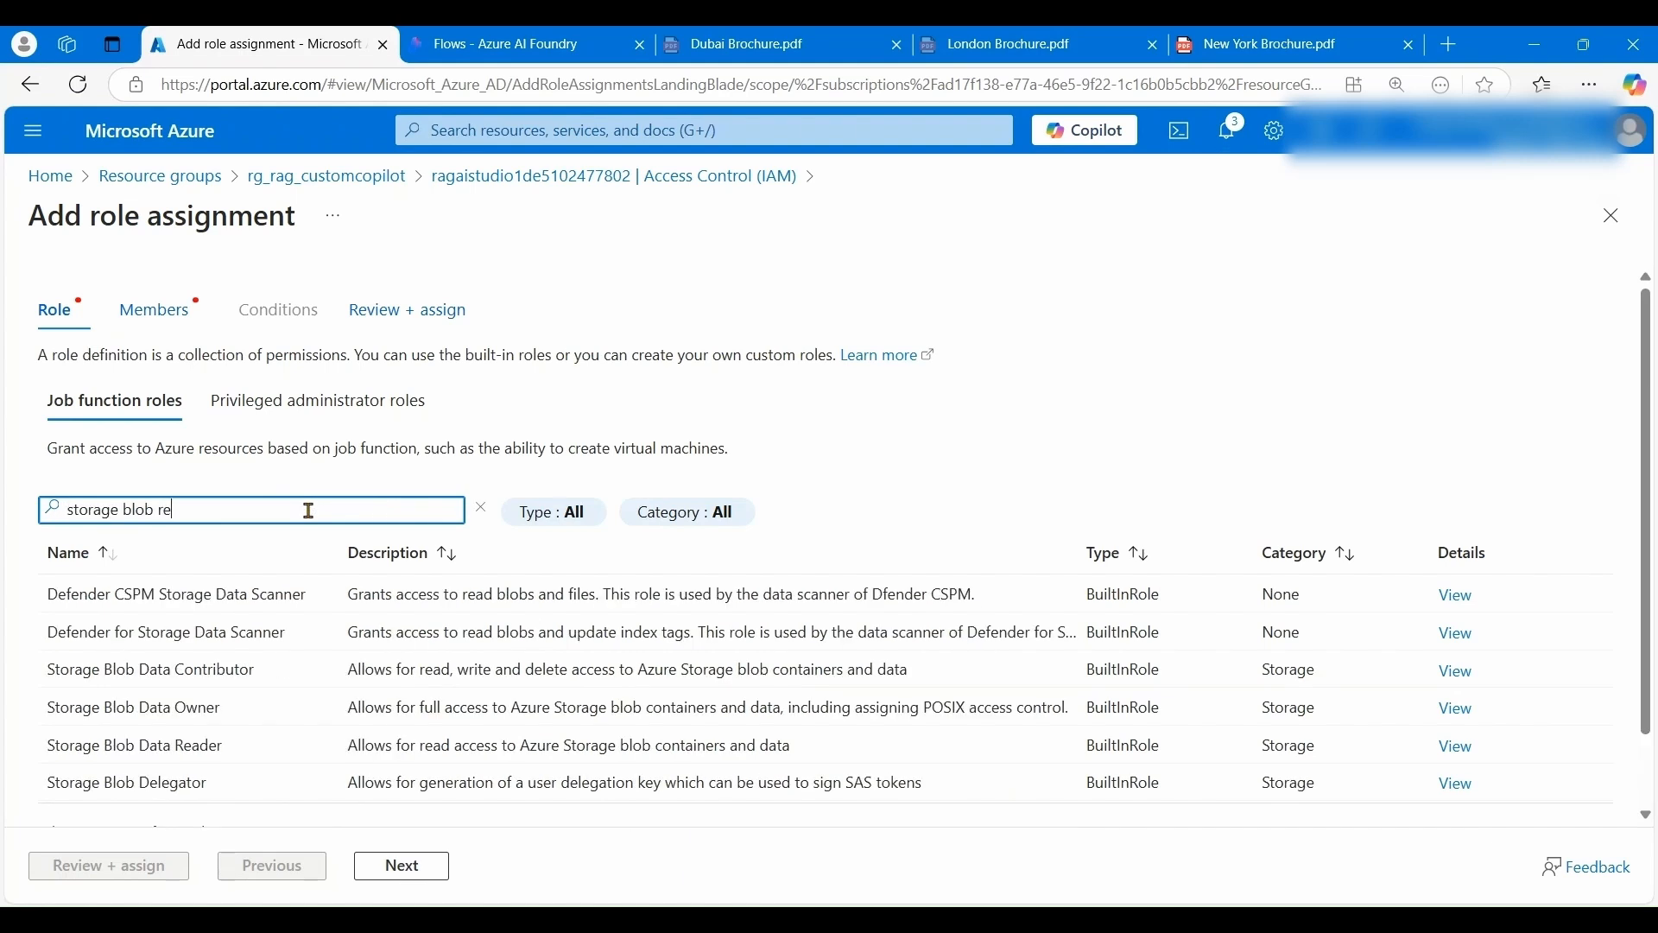
{"action": "type", "text": "ader"}
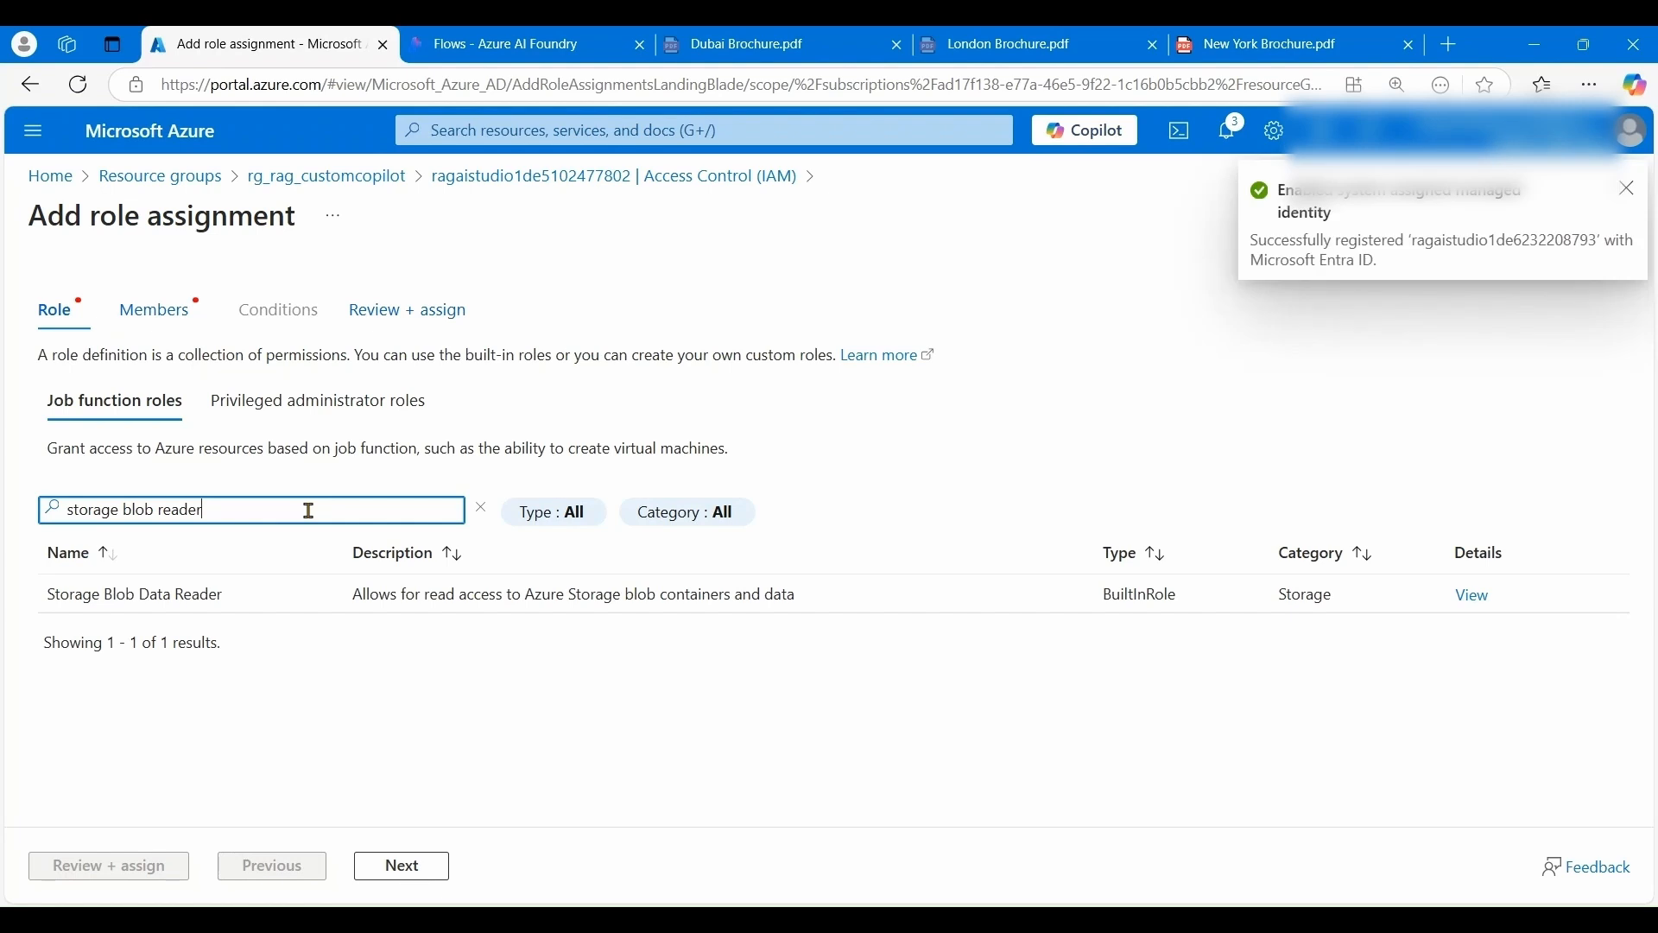
{"action": "left_click", "coordinate": [240, 609]}
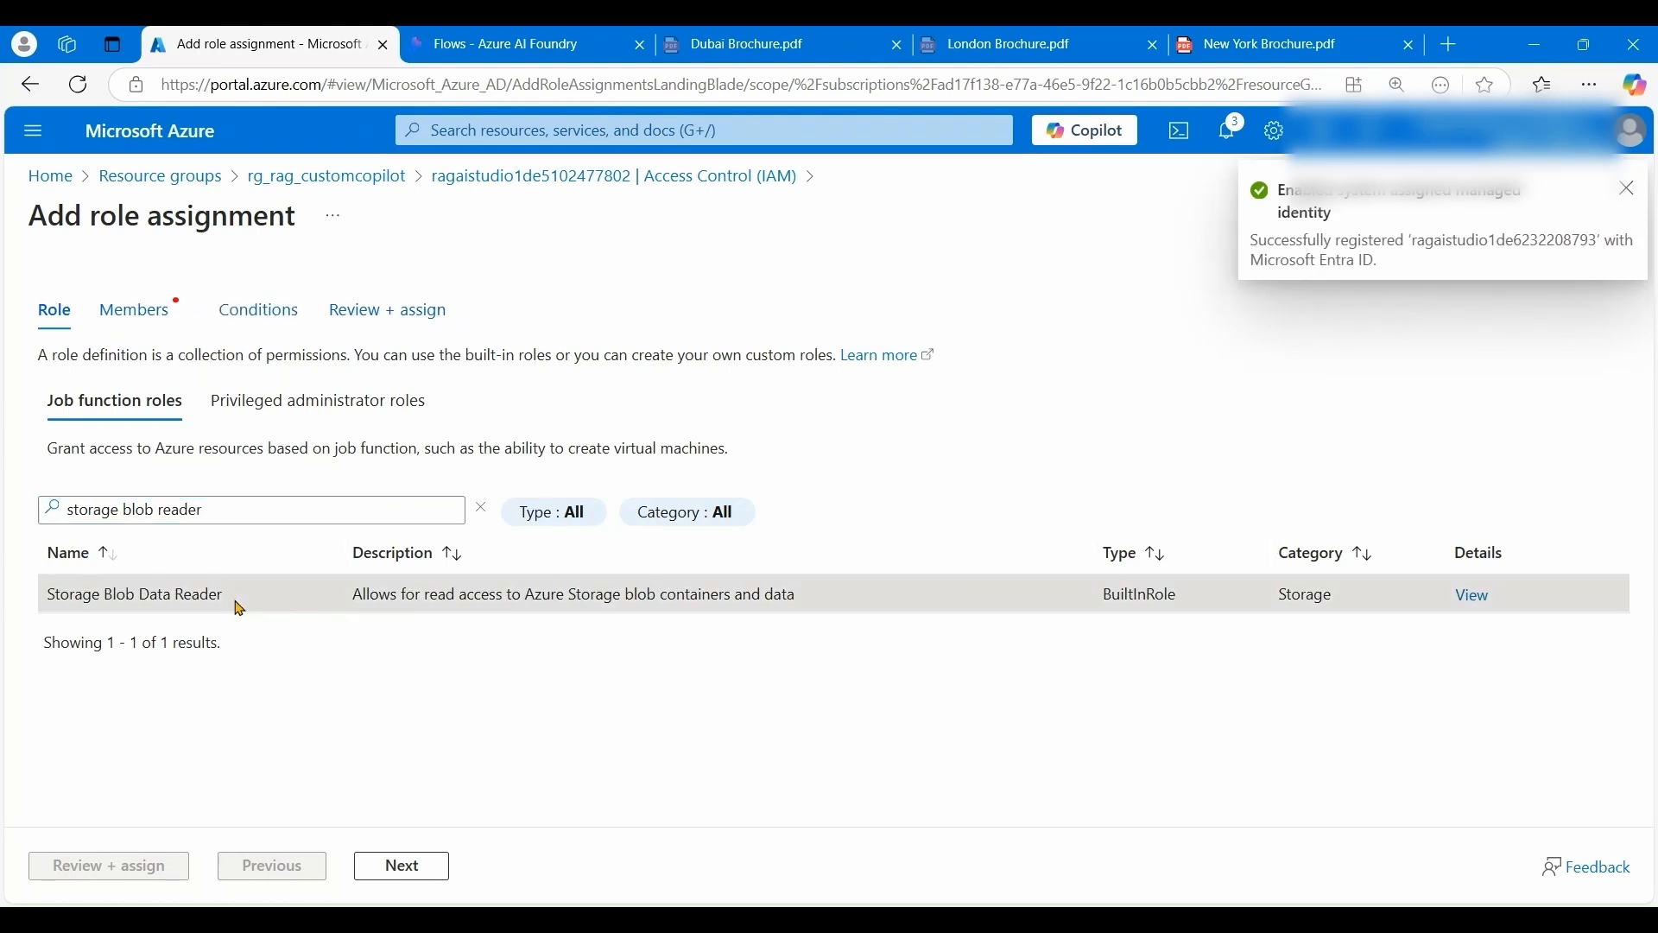
{"action": "left_click", "coordinate": [426, 881]}
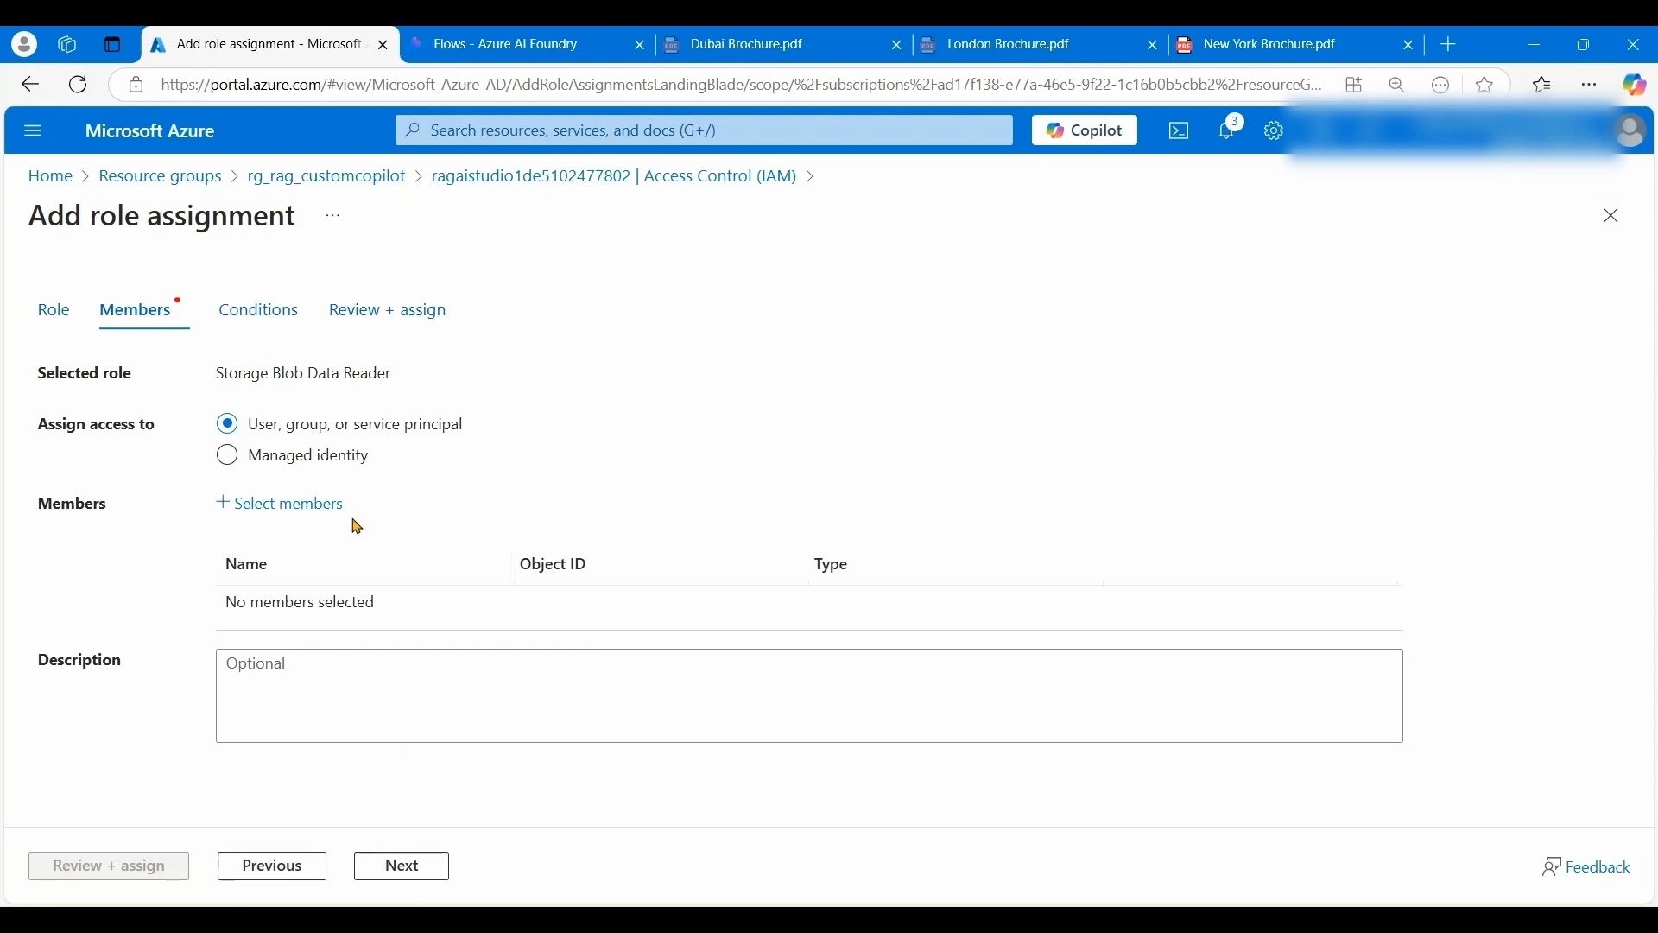
- Assign the role to RagAiStudio1Dec's system-assigned managed identity and submit via Review + assign
{"action": "left_click", "coordinate": [307, 462]}
{"action": "left_click", "coordinate": [298, 510]}
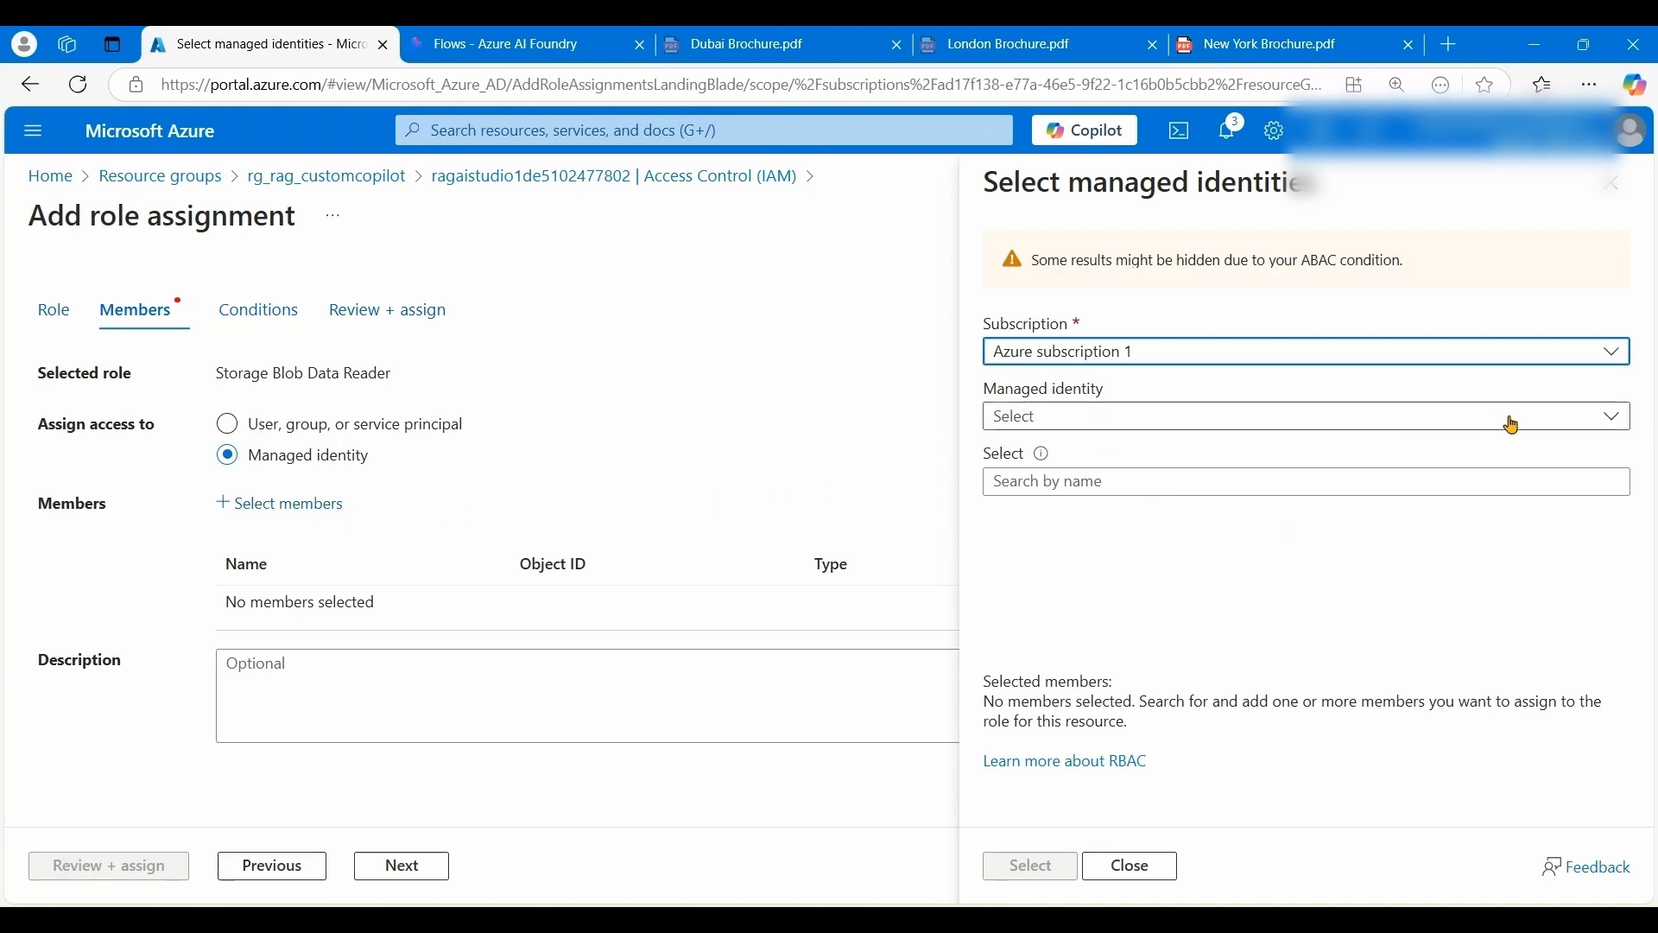
{"action": "left_click", "coordinate": [1610, 418]}
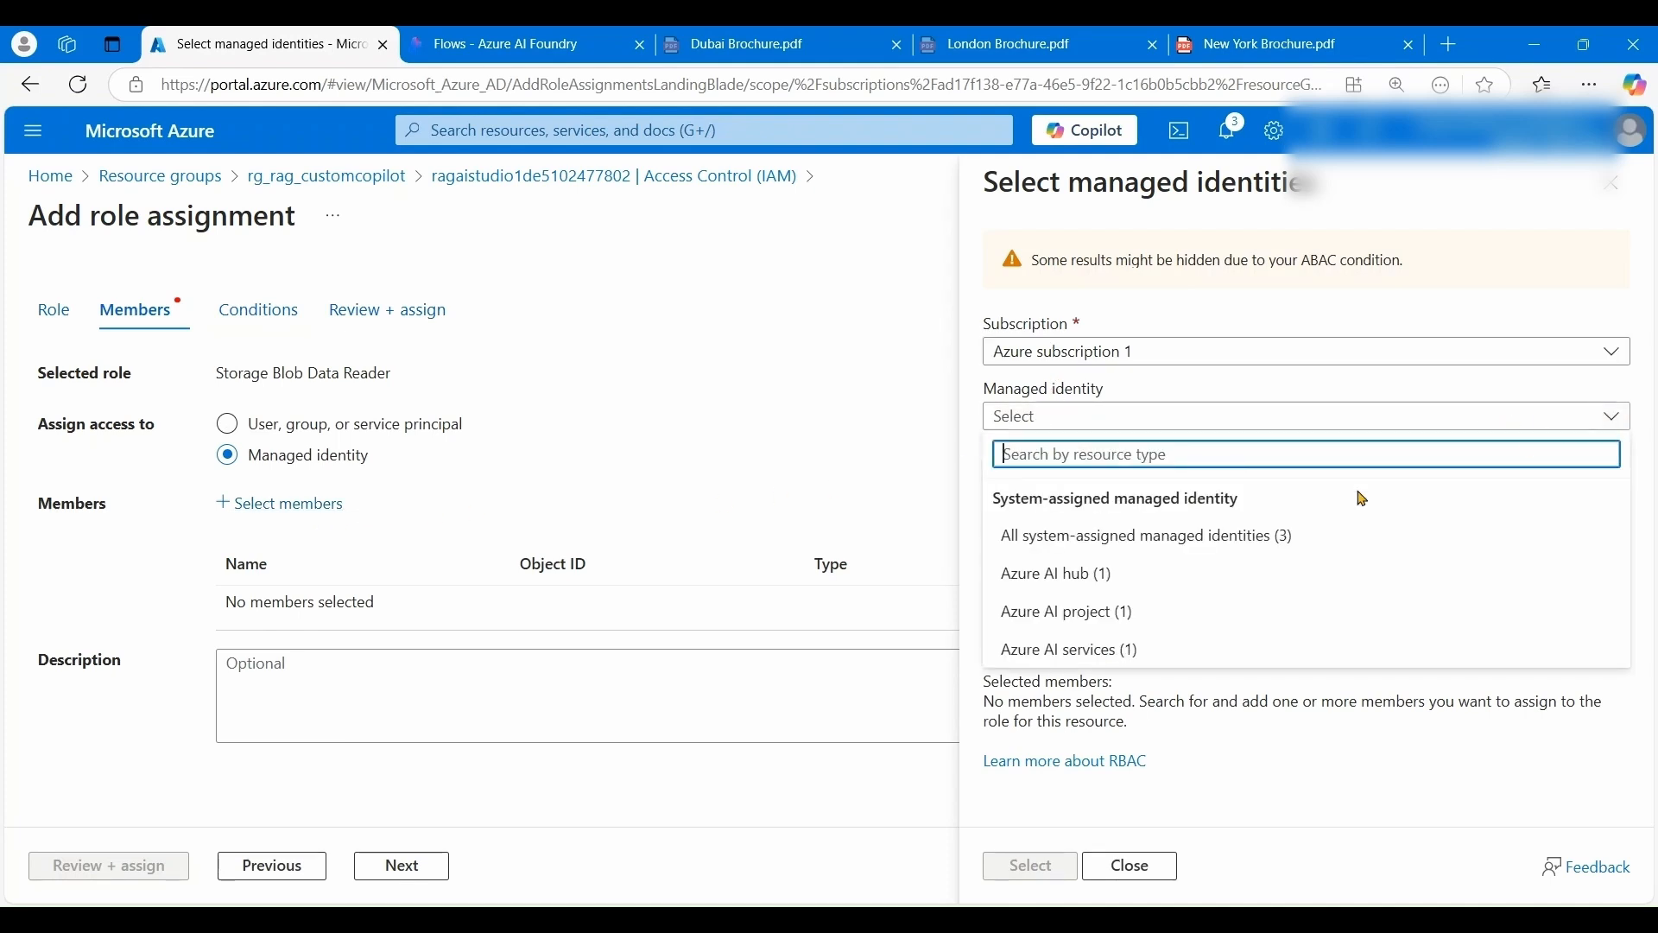
{"action": "left_click", "coordinate": [1232, 547]}
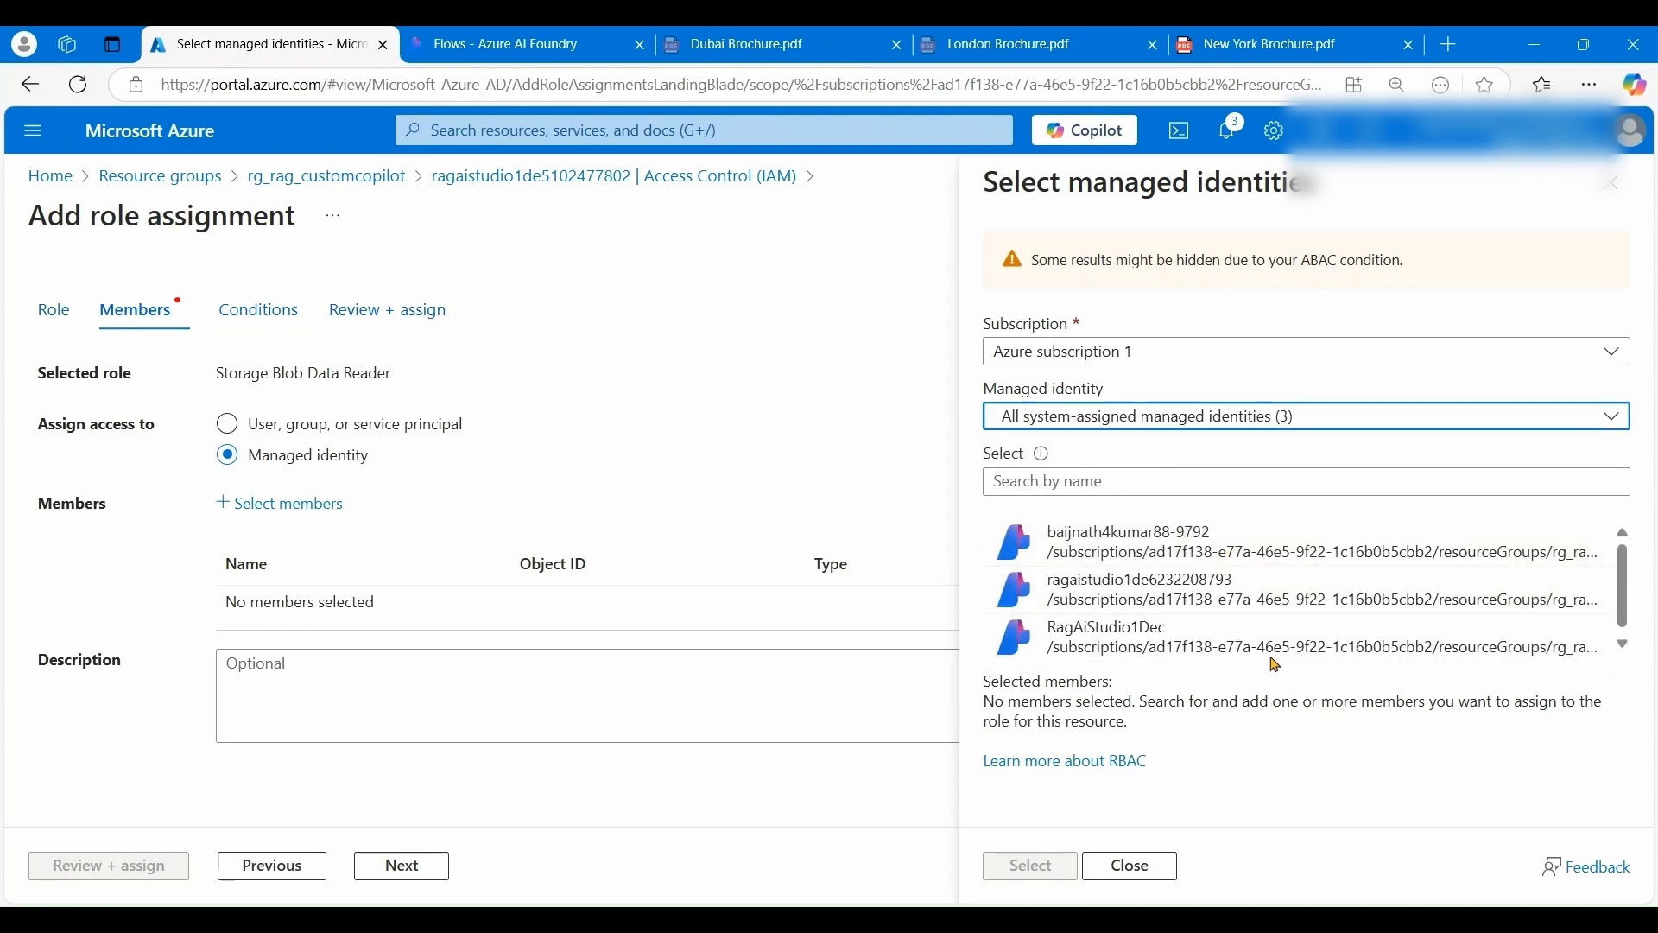
{"action": "scroll", "coordinate": [1286, 631], "scroll_direction": "down", "scroll_amount": 1}
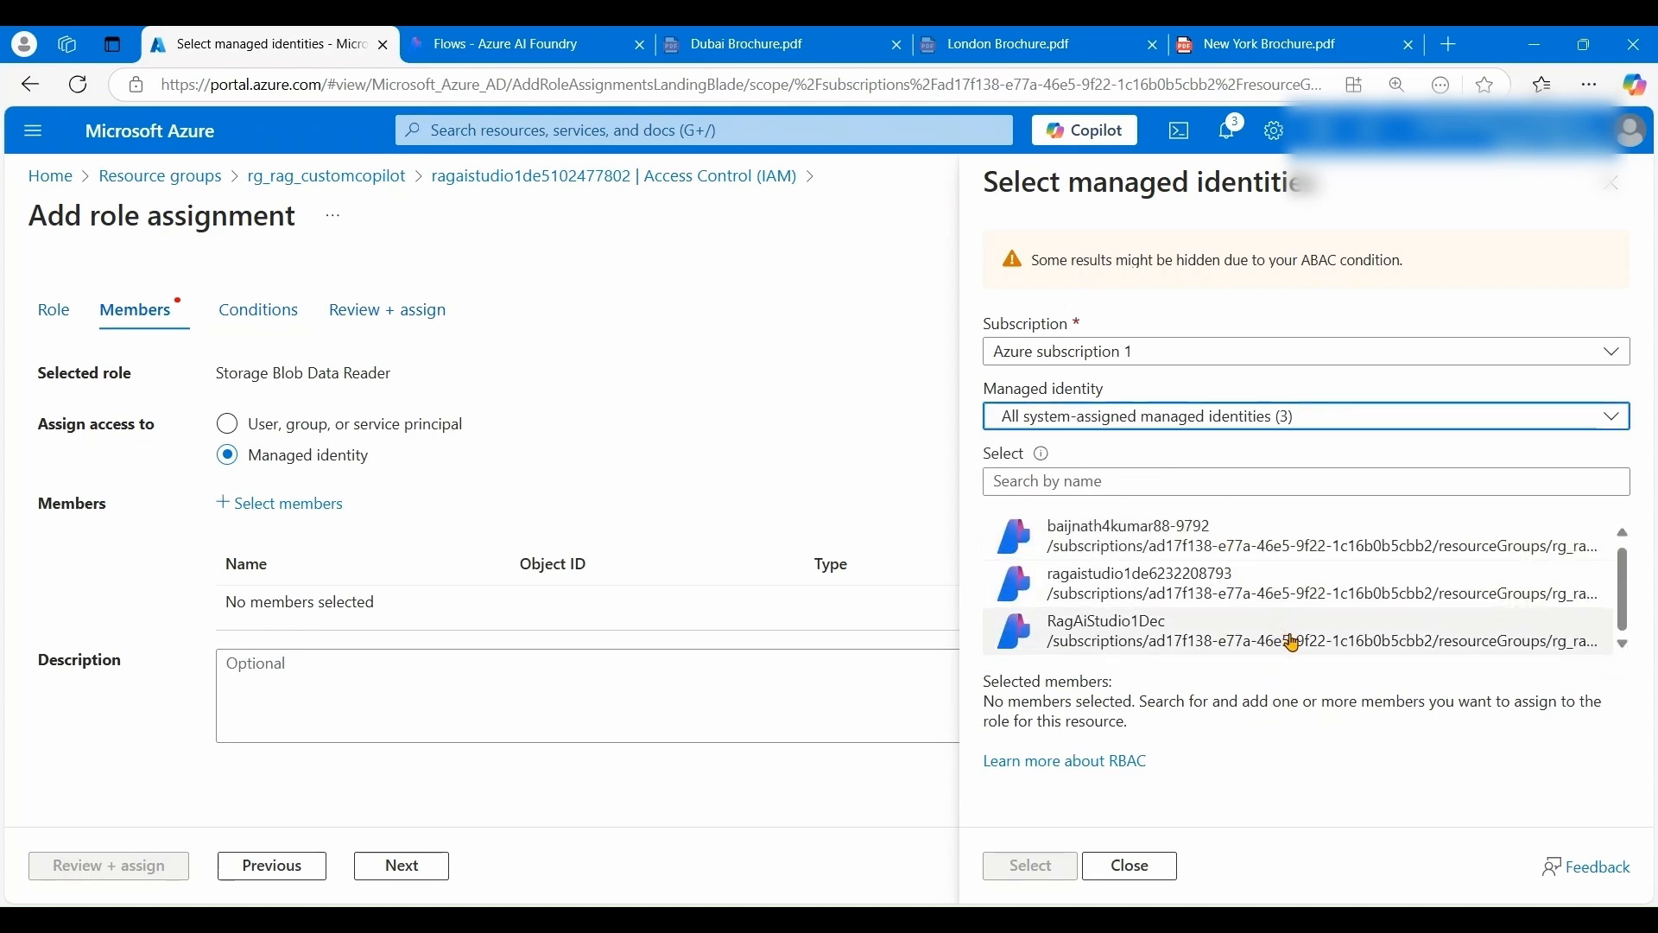
{"action": "left_click", "coordinate": [1124, 640]}
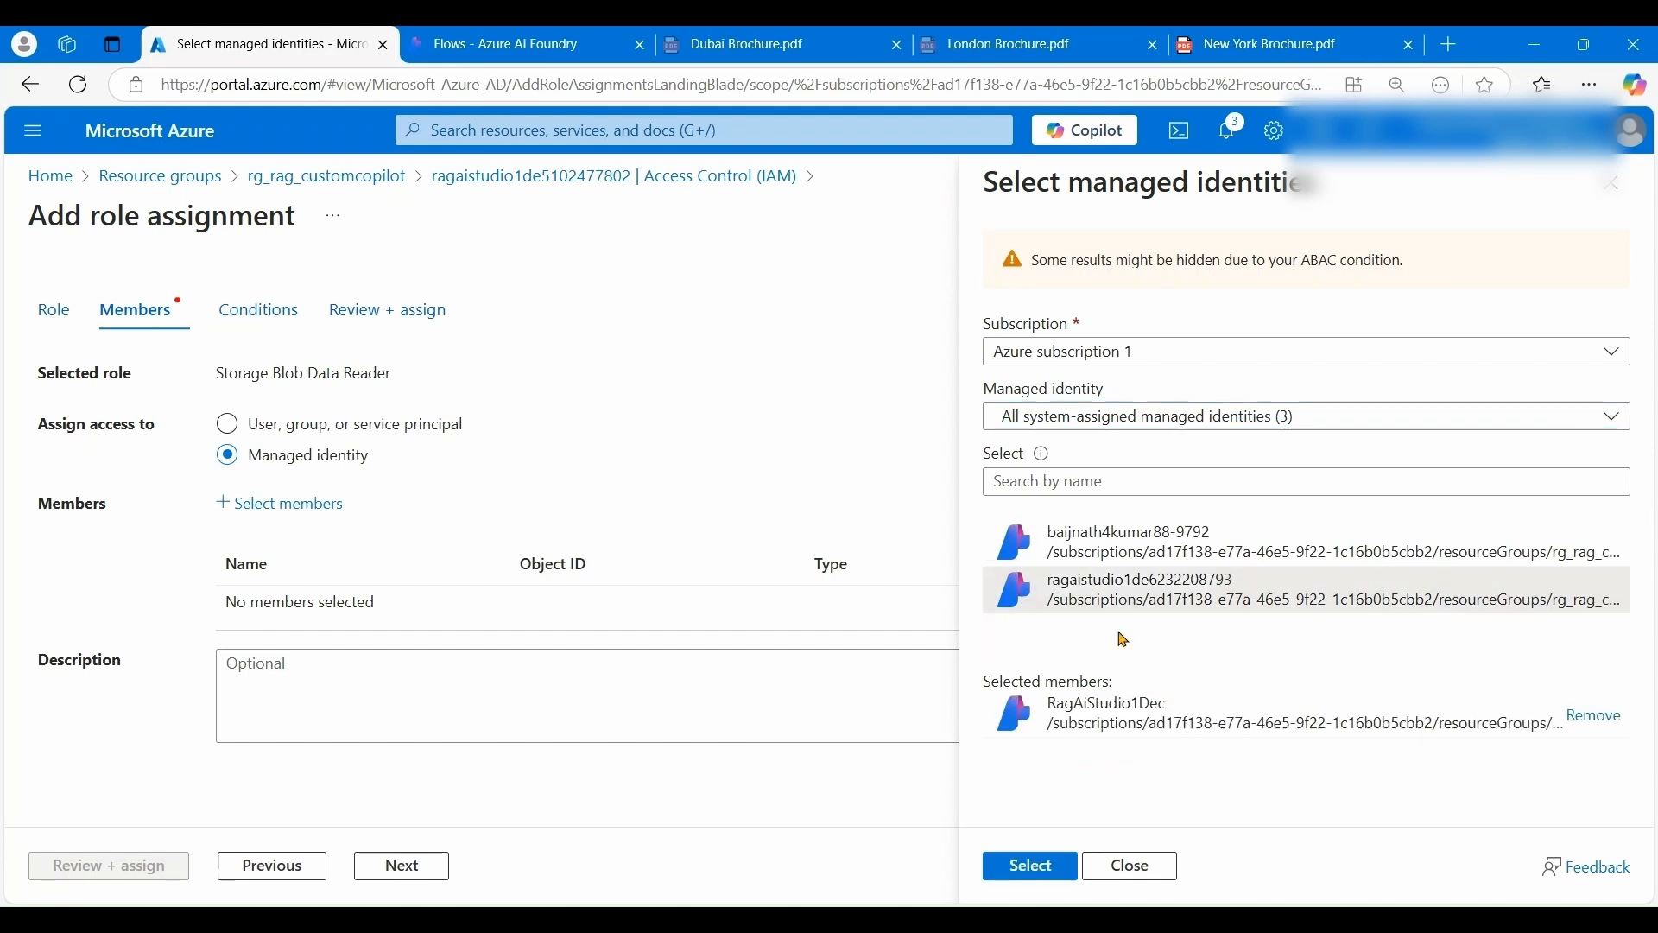
{"action": "left_click", "coordinate": [1032, 867]}
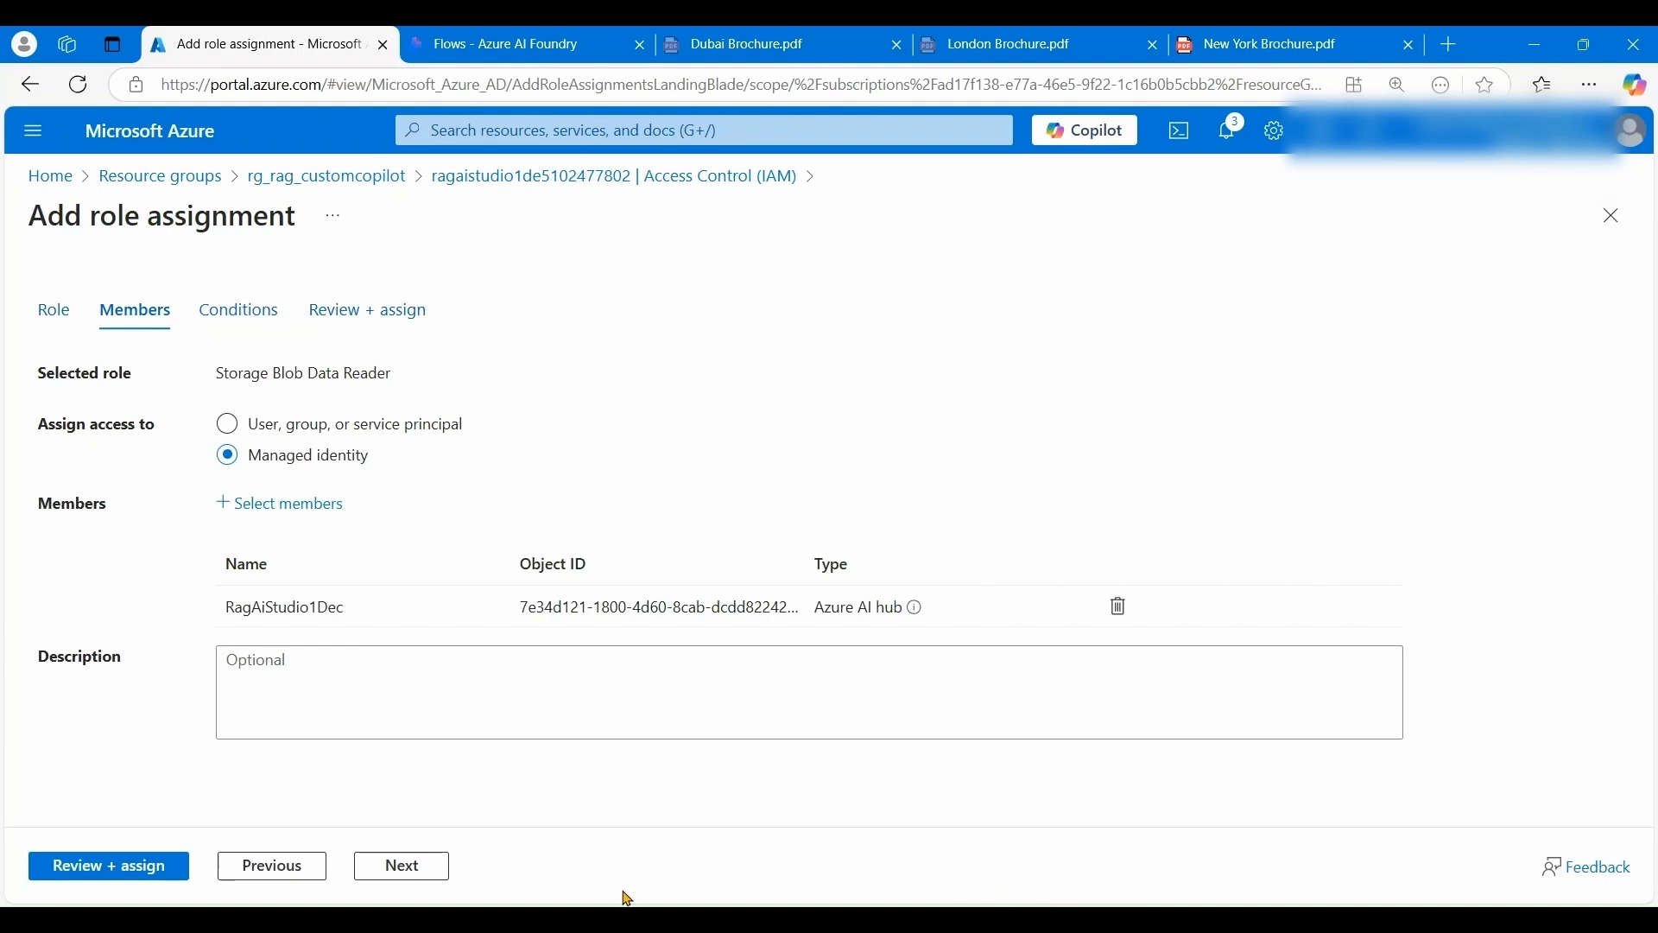
{"action": "left_click", "coordinate": [420, 884]}
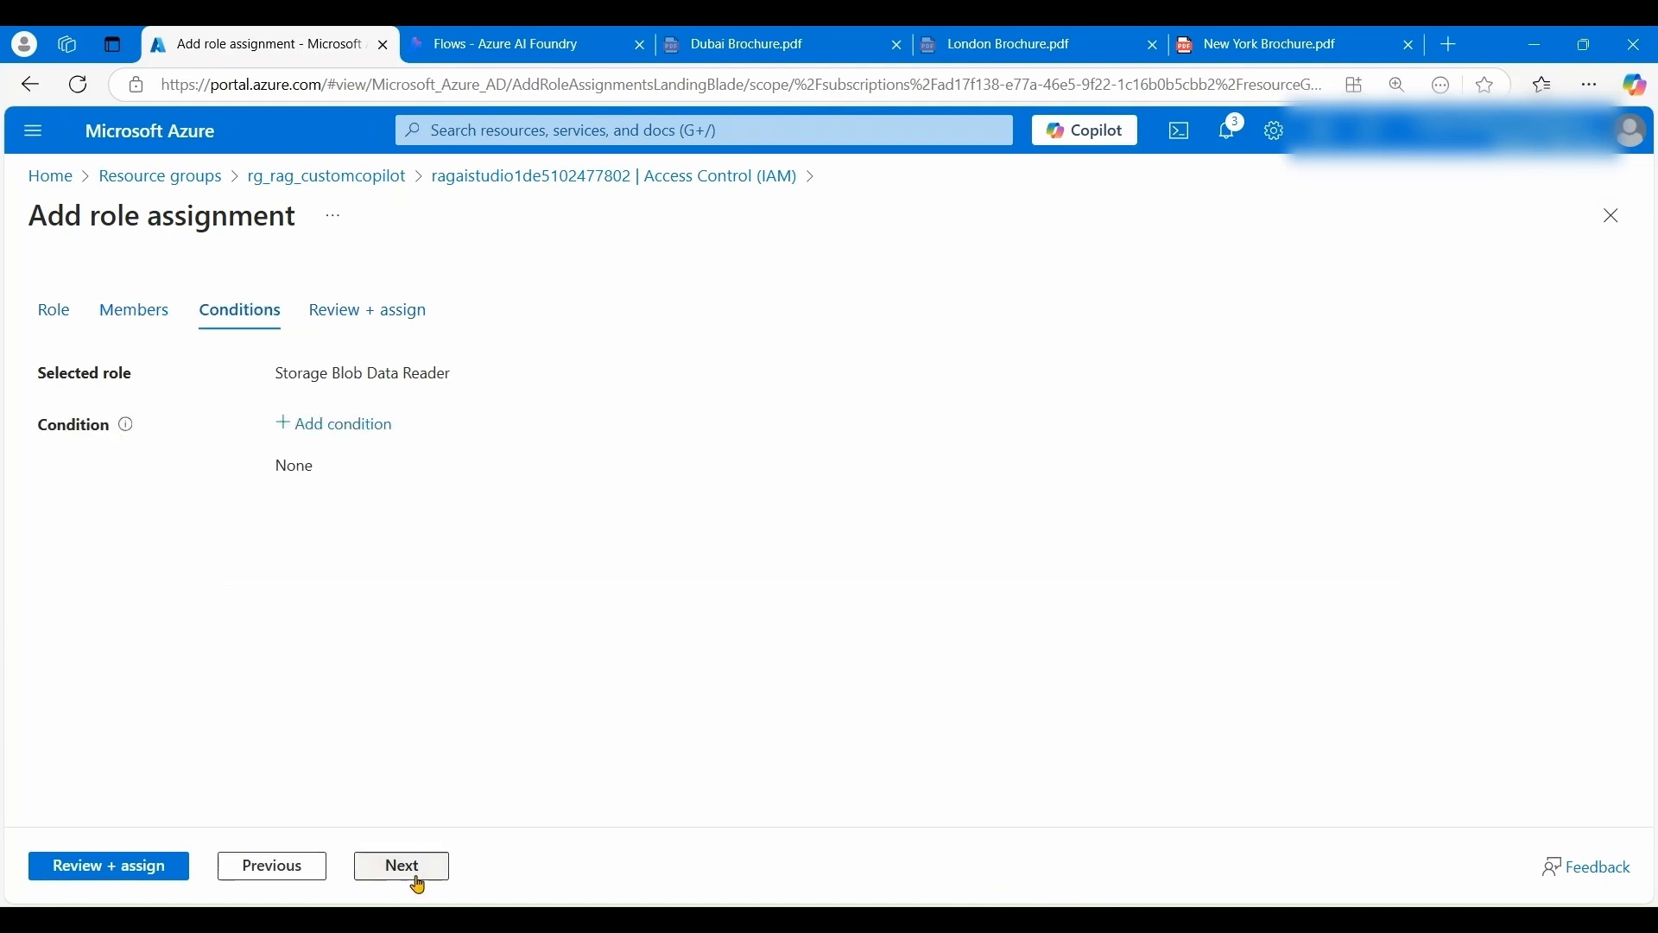
{"action": "left_click", "coordinate": [417, 883]}
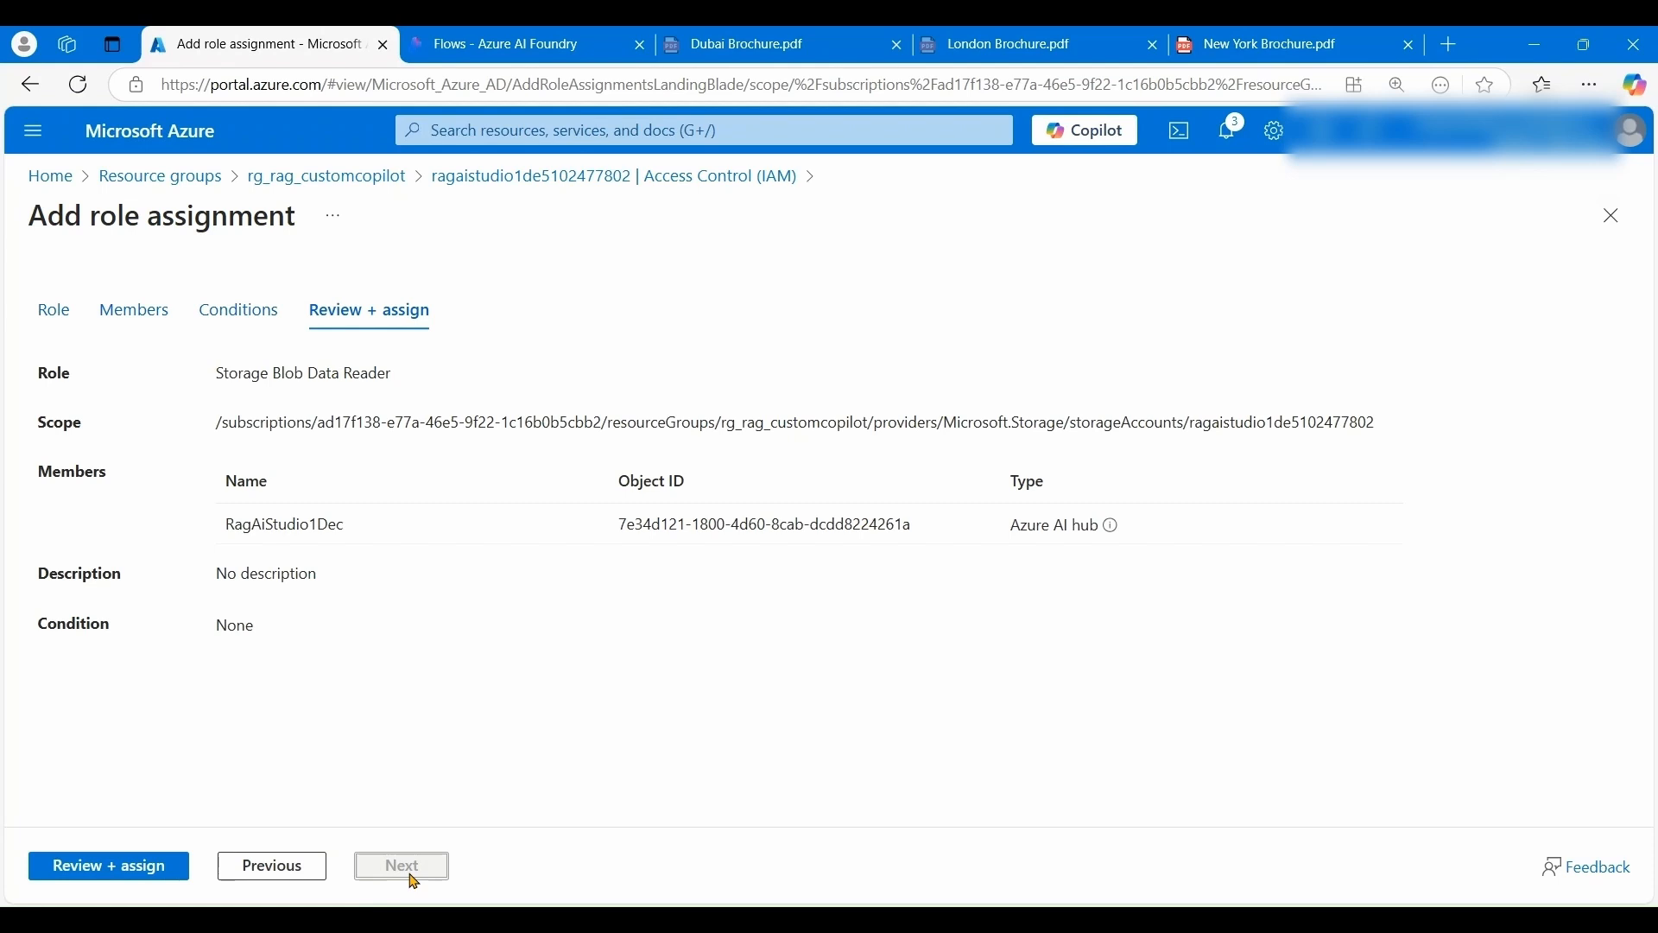
{"action": "left_click", "coordinate": [129, 874]}
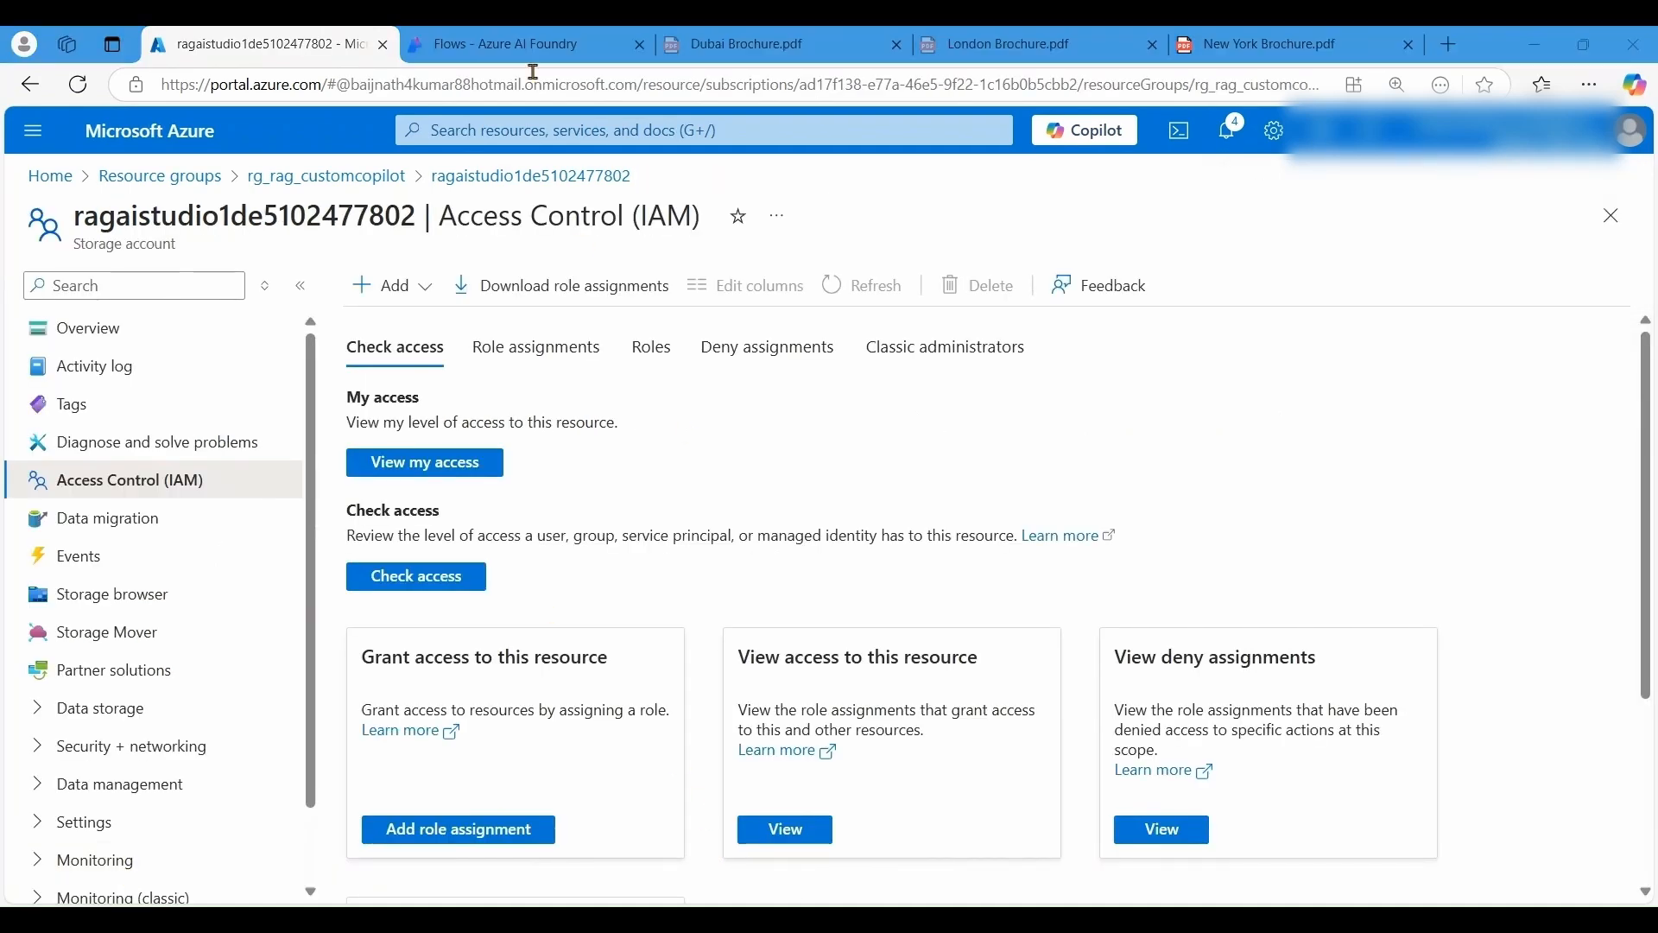
- Close the failed Clone flow panel and reopen the Create a new flow gallery
{"action": "left_click", "coordinate": [512, 41]}
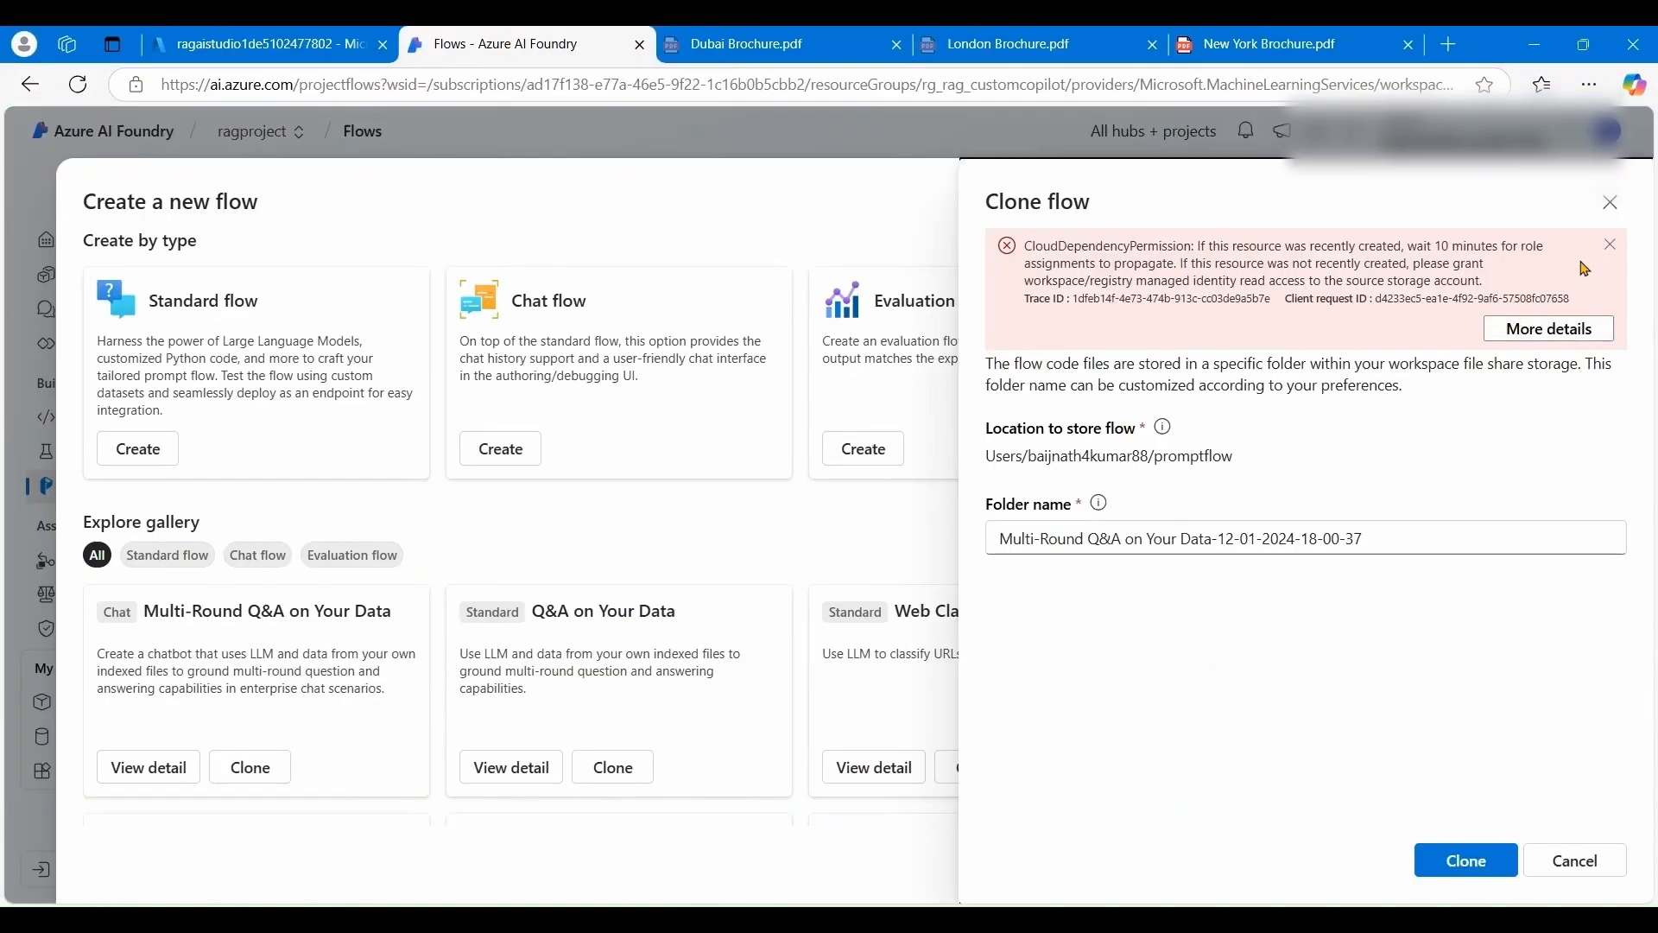
{"action": "left_click", "coordinate": [1610, 205]}
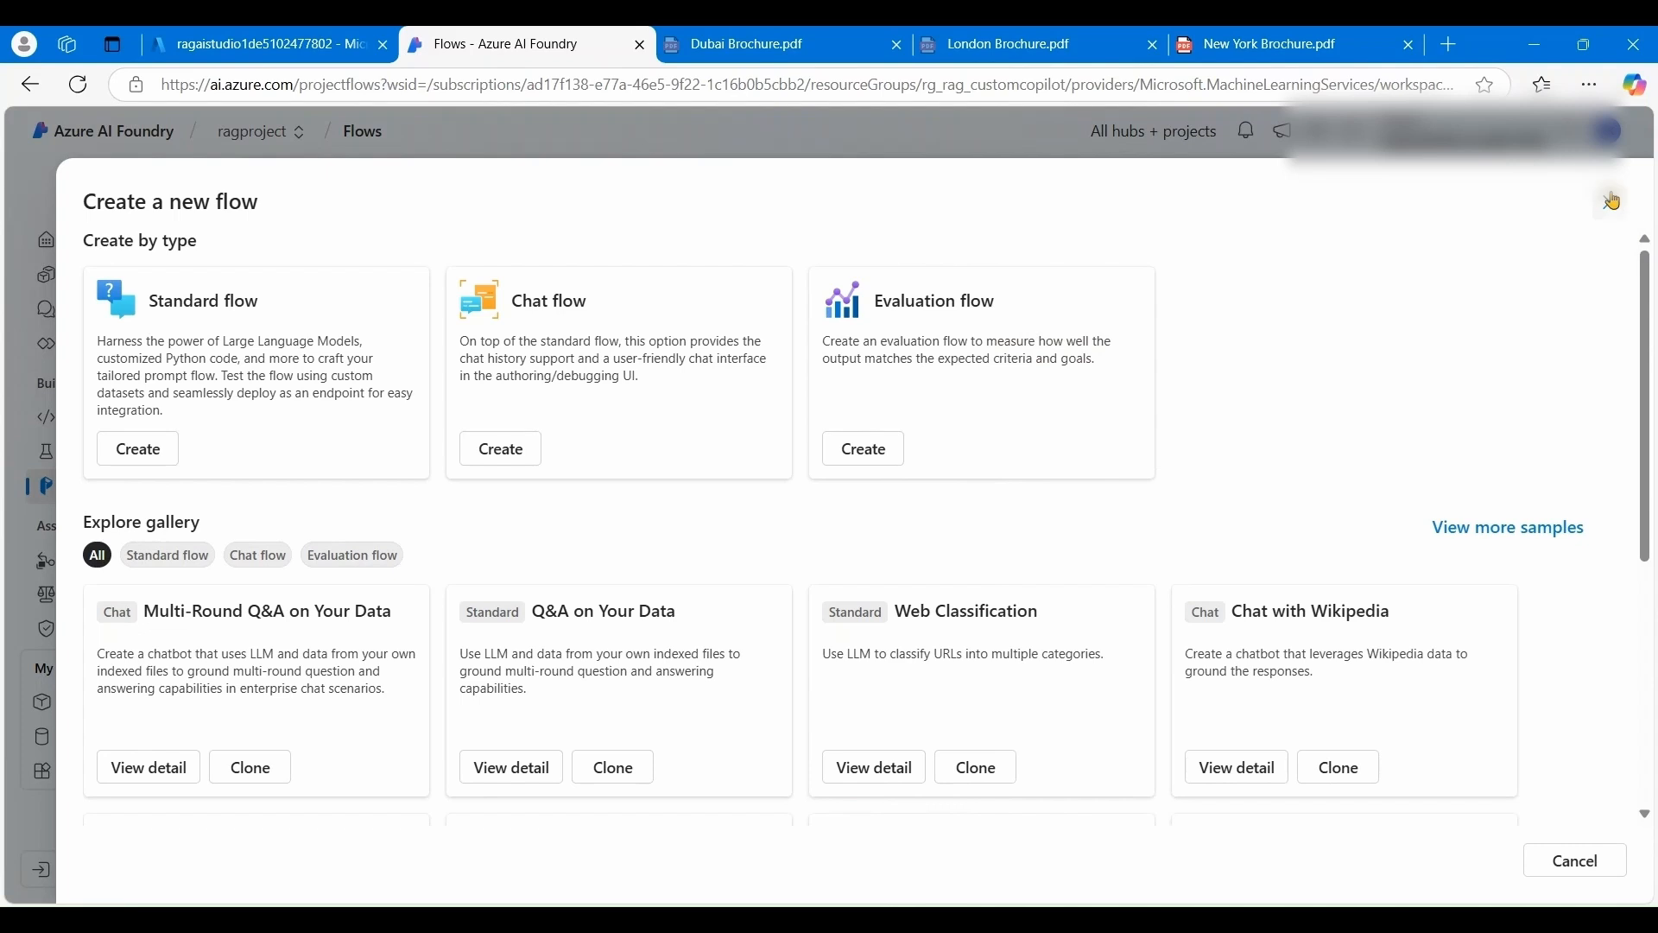
{"action": "left_click", "coordinate": [1611, 201]}
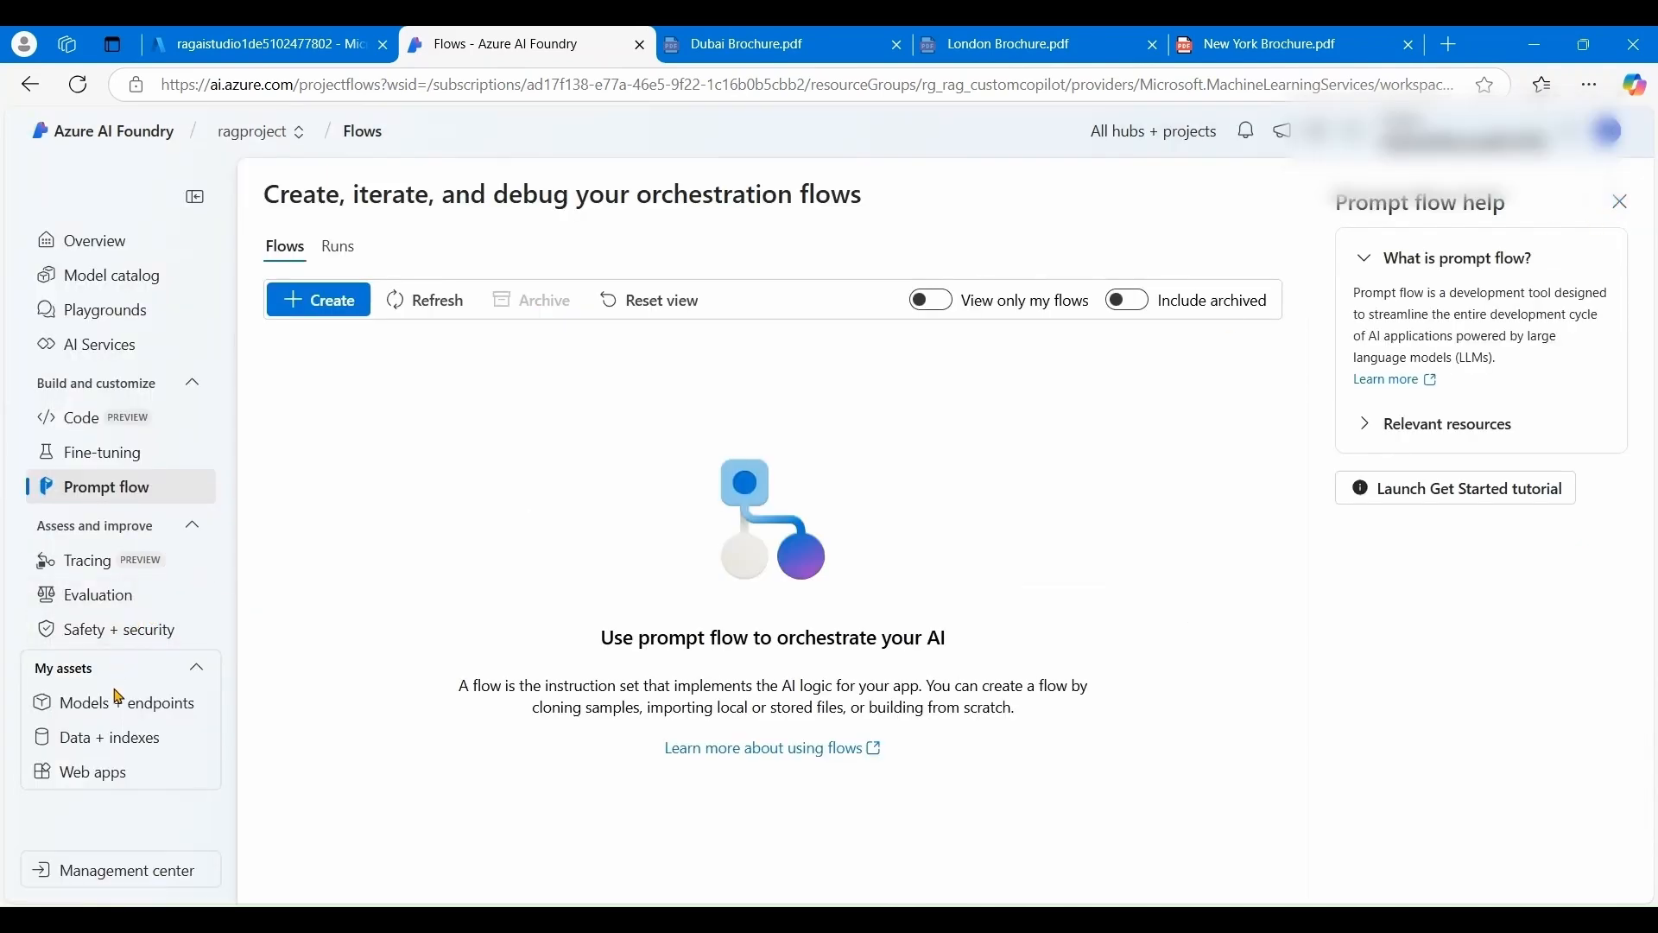
{"action": "left_click", "coordinate": [88, 494]}
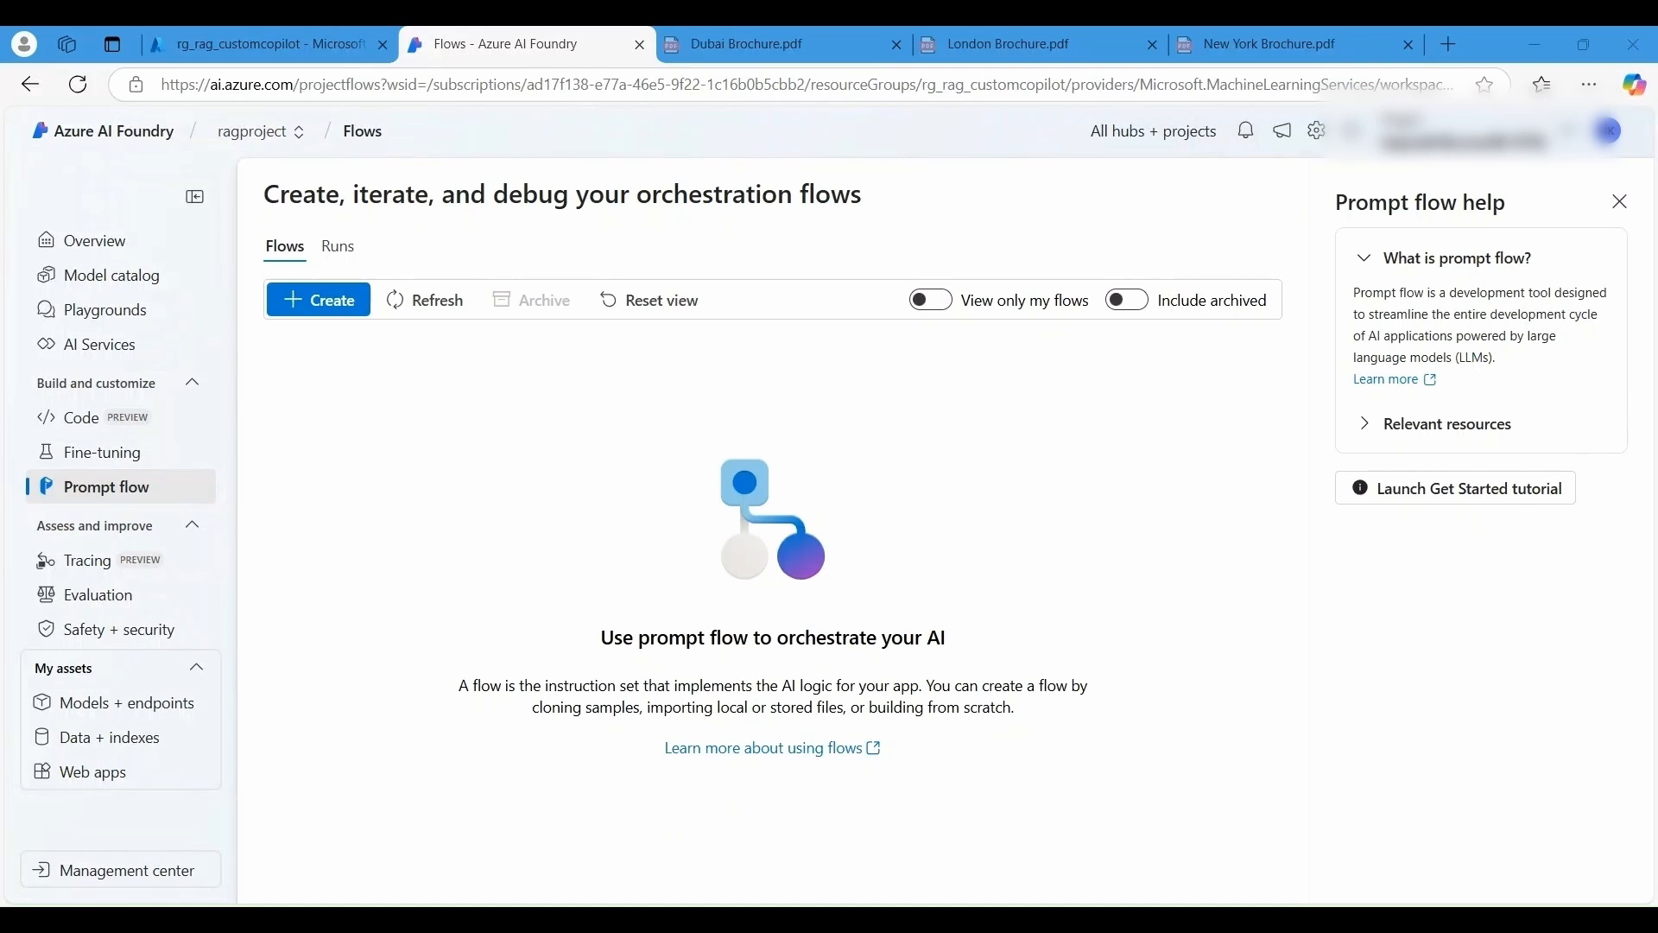
{"action": "left_click", "coordinate": [1029, 615]}
{"action": "left_click", "coordinate": [337, 301]}
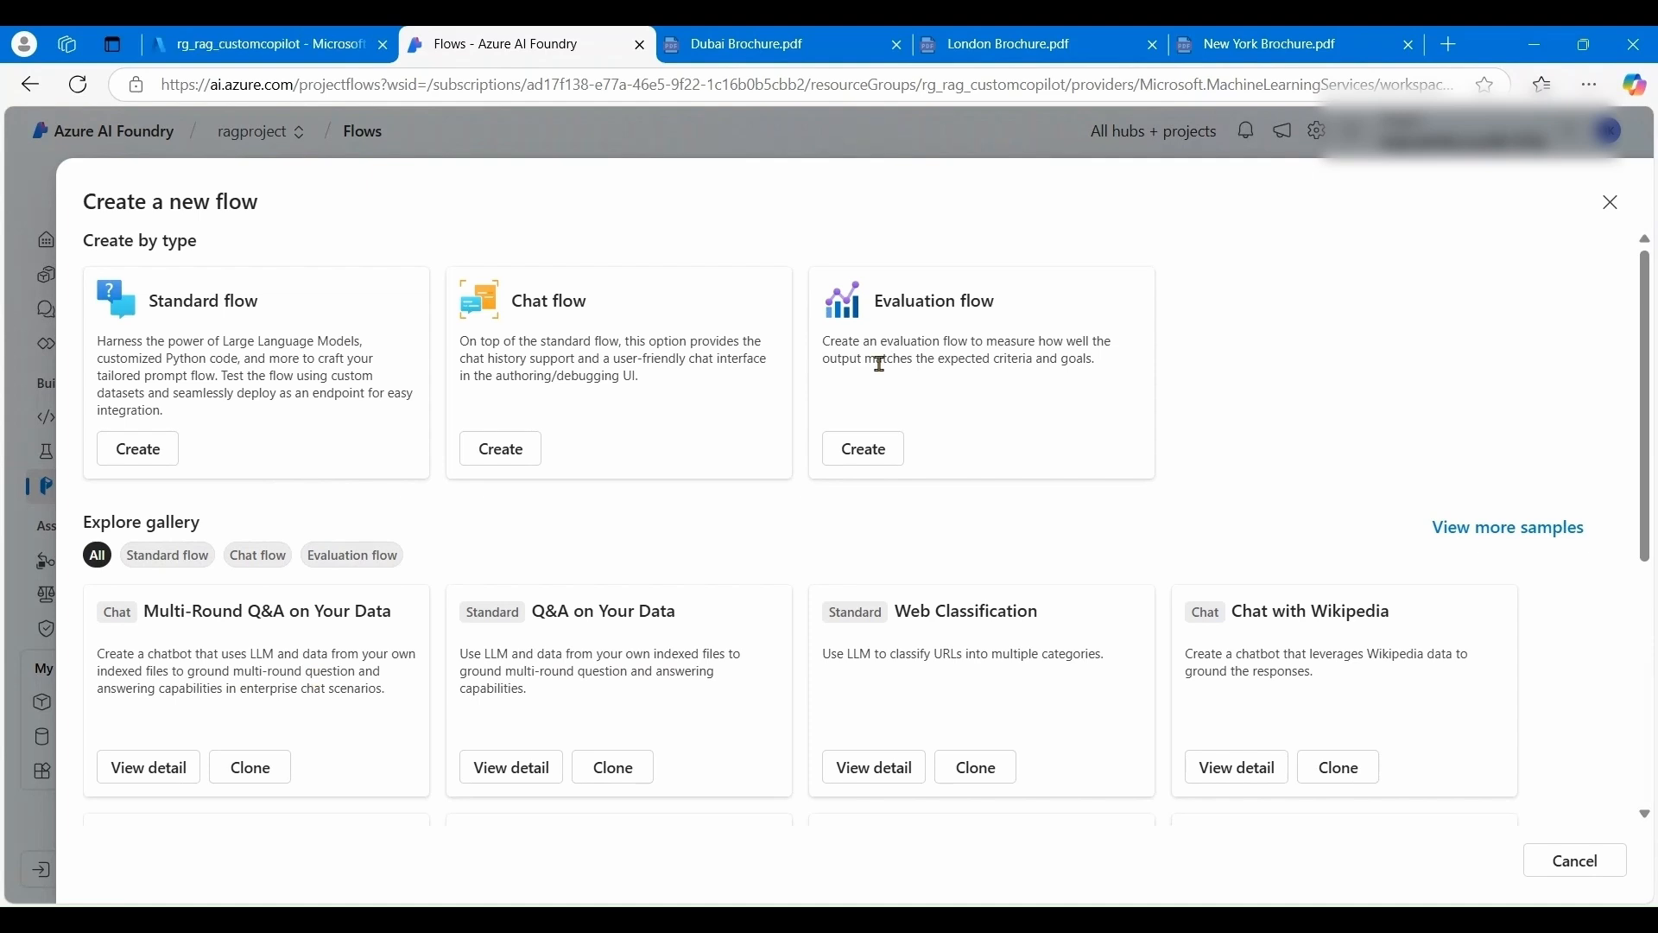
- Clone Multi-Round Q&A on Your Data with the folder name mypromptflowFolder
{"action": "left_click", "coordinate": [251, 768]}
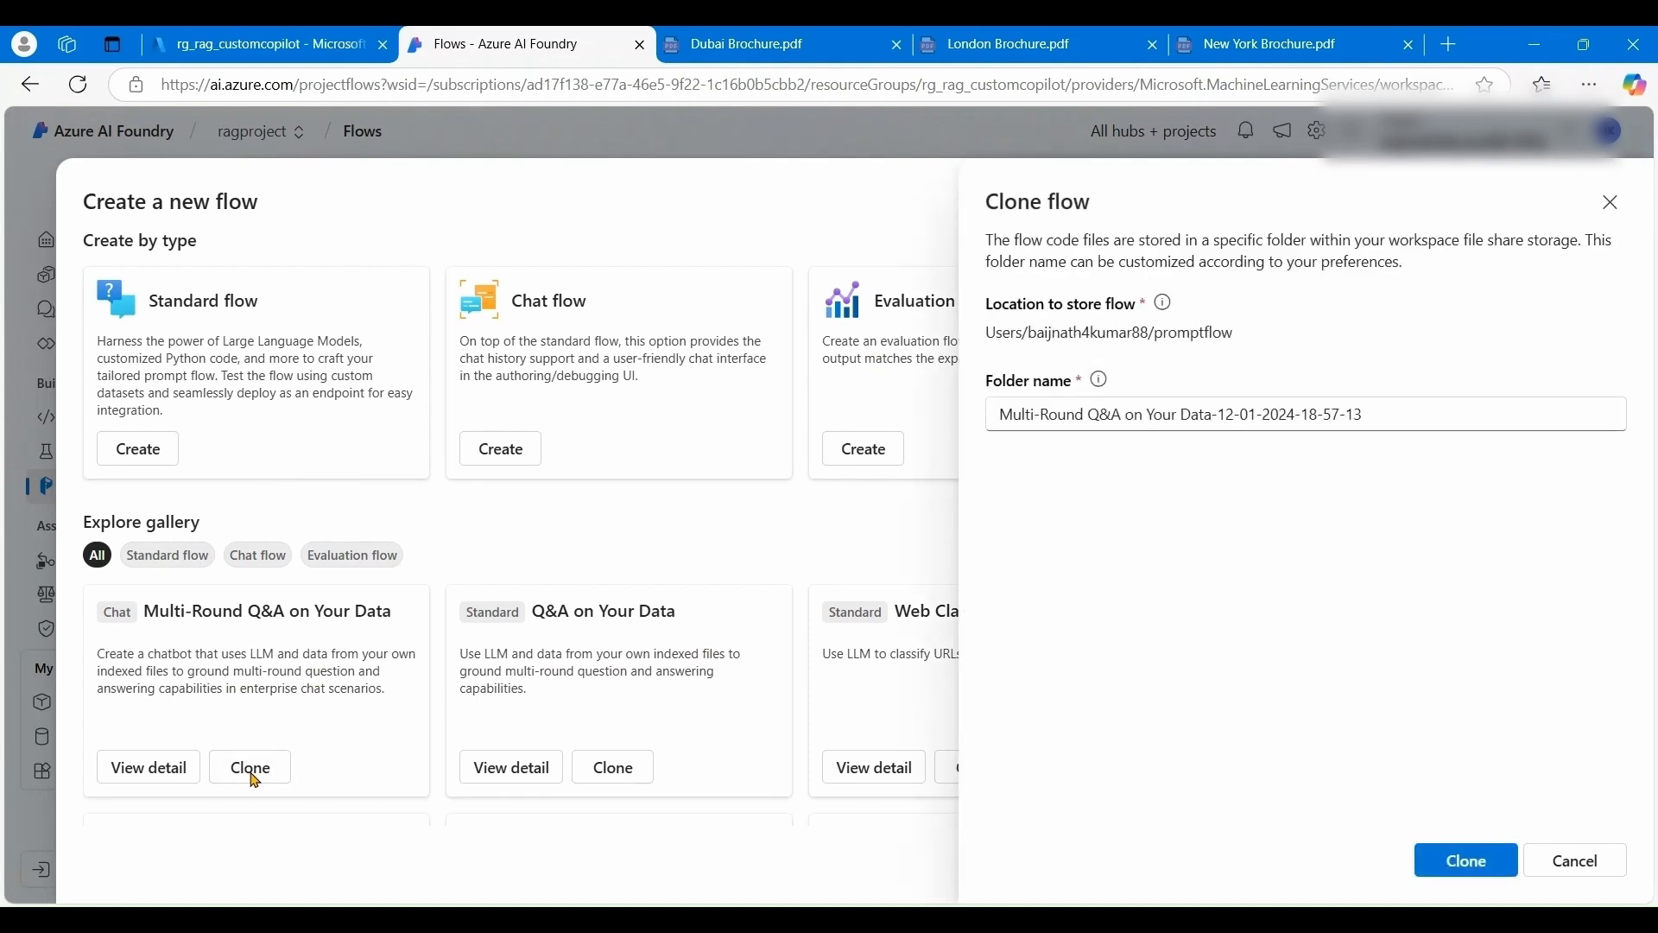
{"action": "left_click_drag", "start_coordinate": [1375, 414], "coordinate": [830, 443]}
{"action": "type", "text": "myprom"}
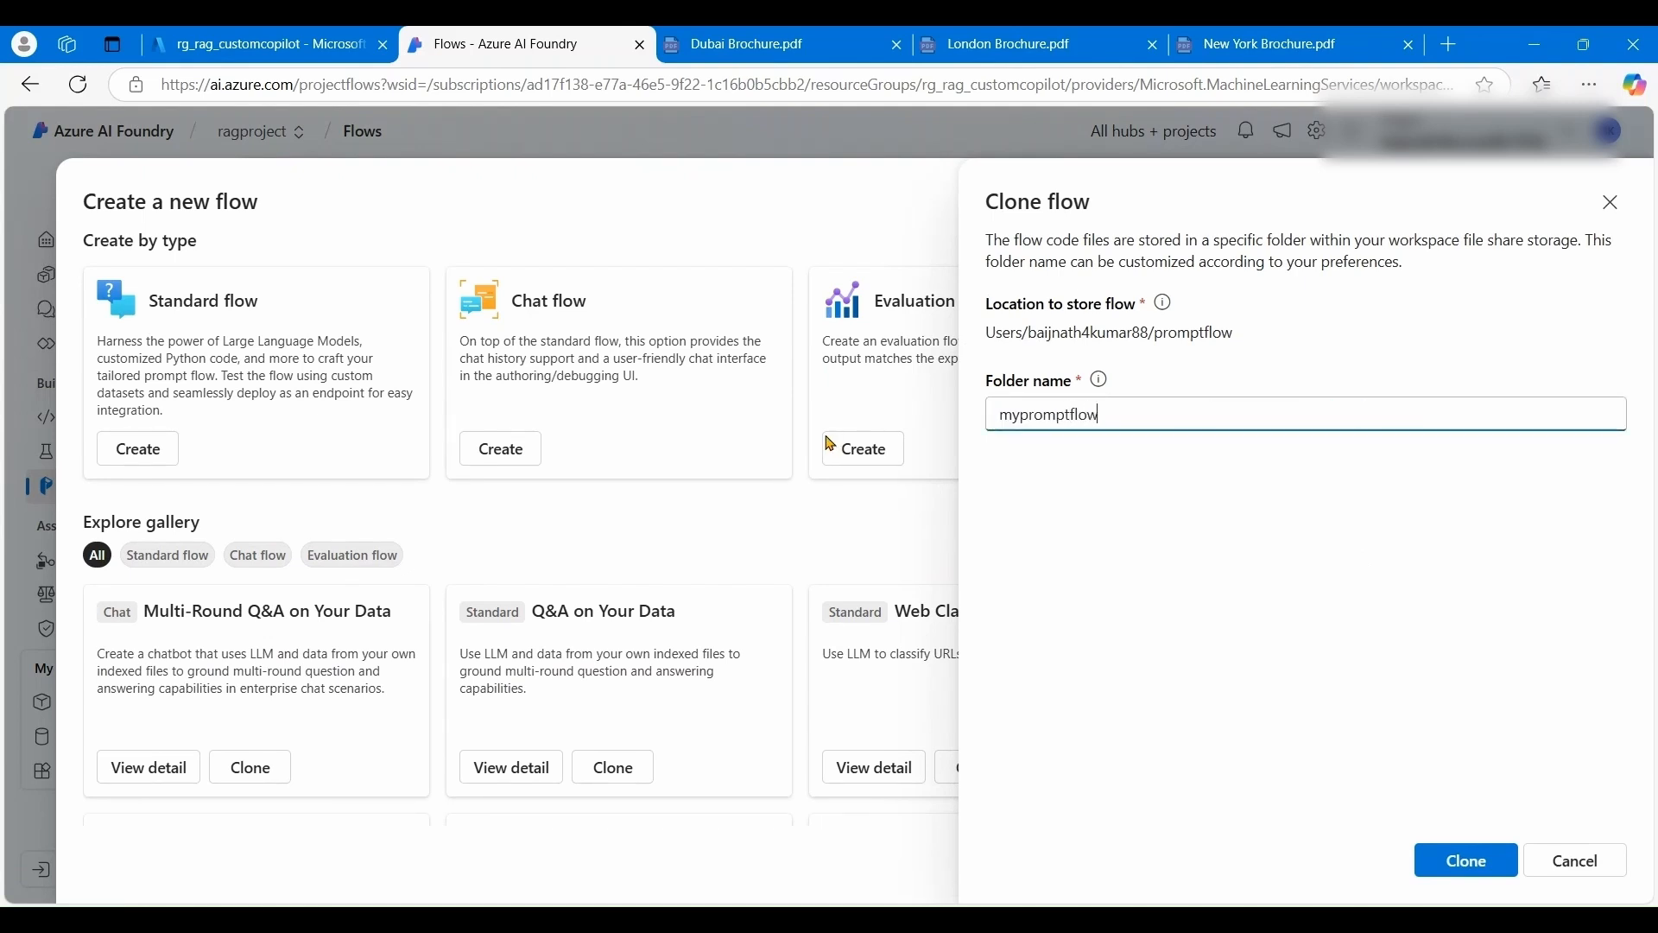
{"action": "type", "text": "ptflowFolder"}
{"action": "left_click", "coordinate": [1453, 873]}
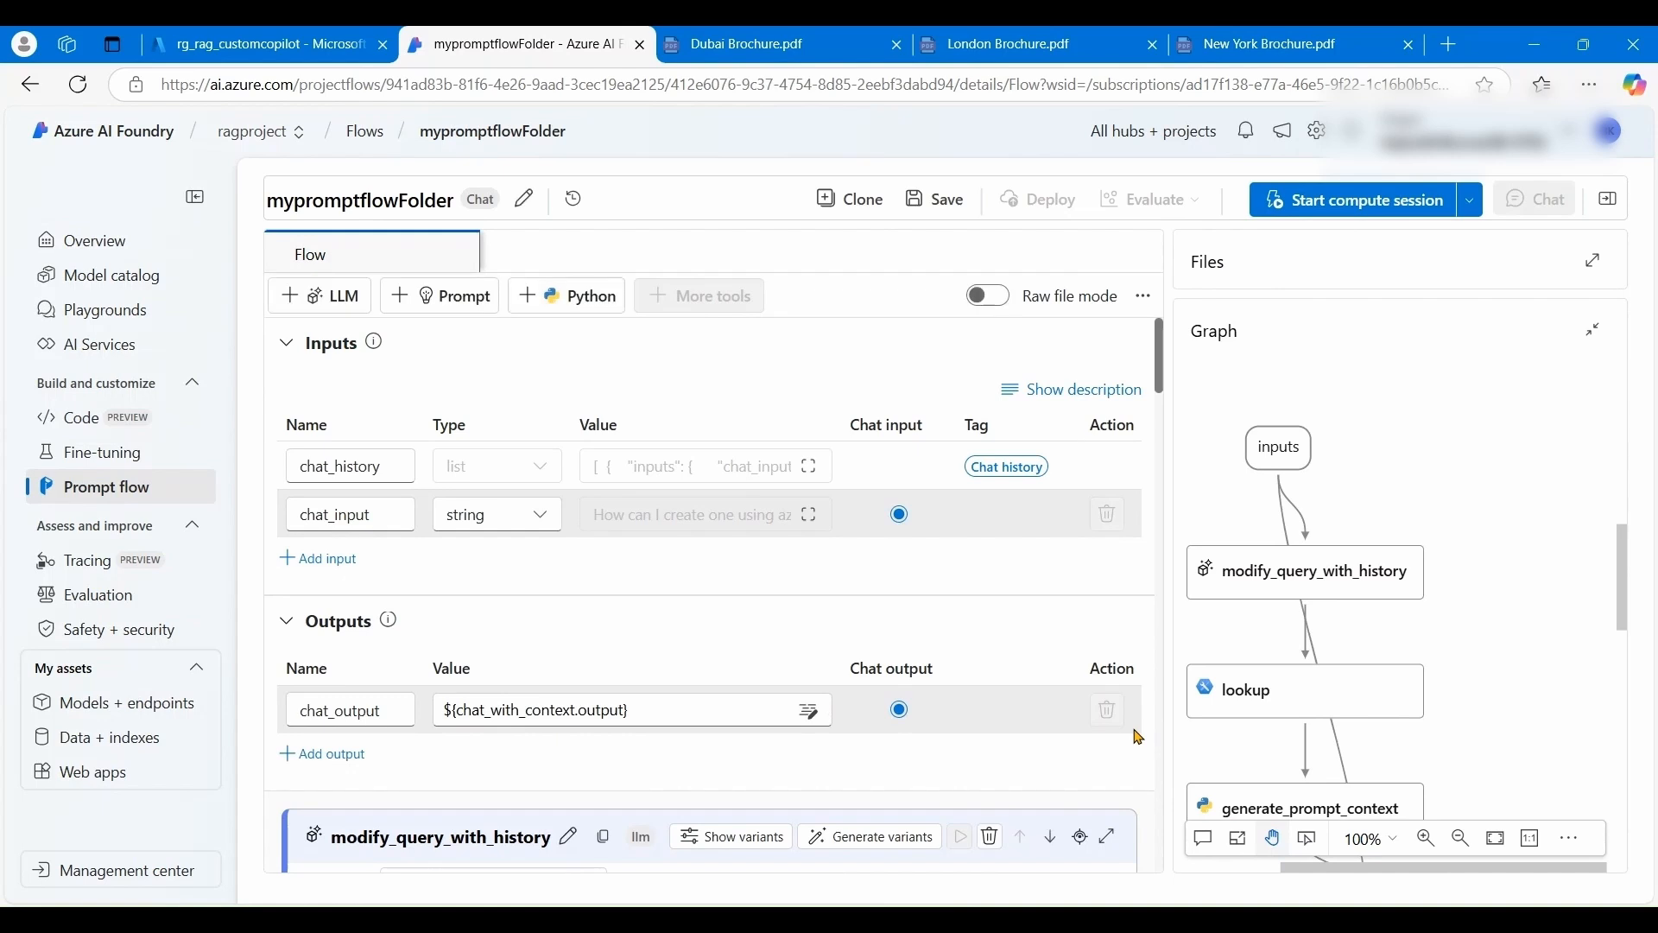
- Start a compute session and bring up the modify_query_with_history node's settings
{"action": "left_click", "coordinate": [1310, 205]}
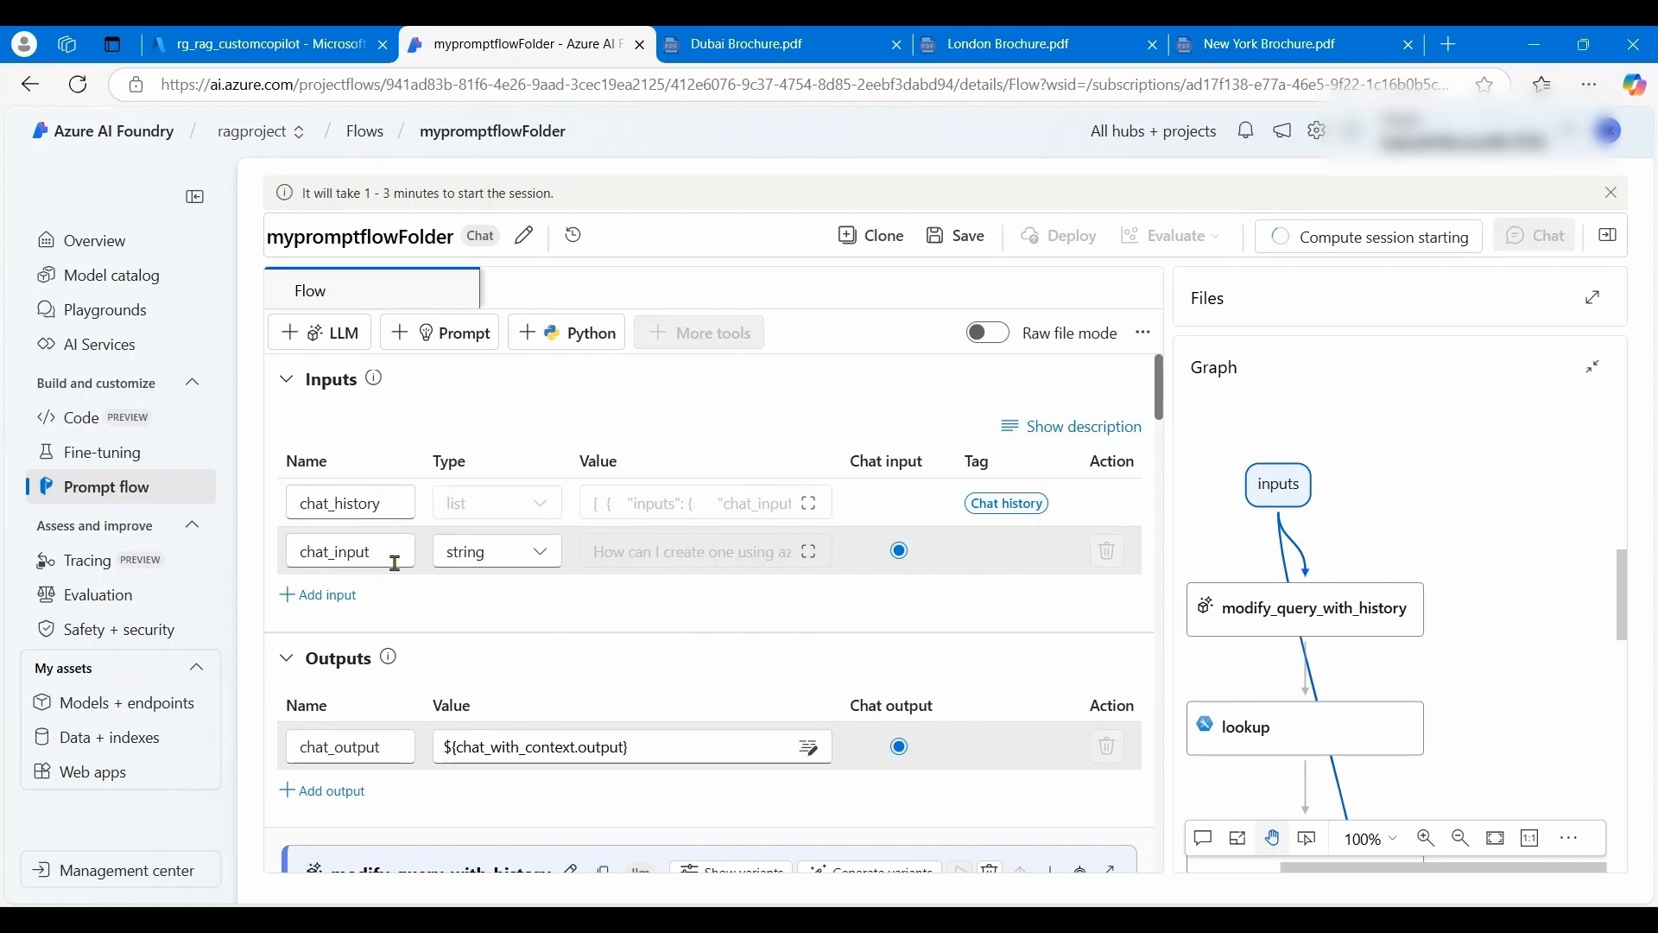
{"action": "scroll", "coordinate": [575, 597], "scroll_direction": "down", "scroll_amount": 5}
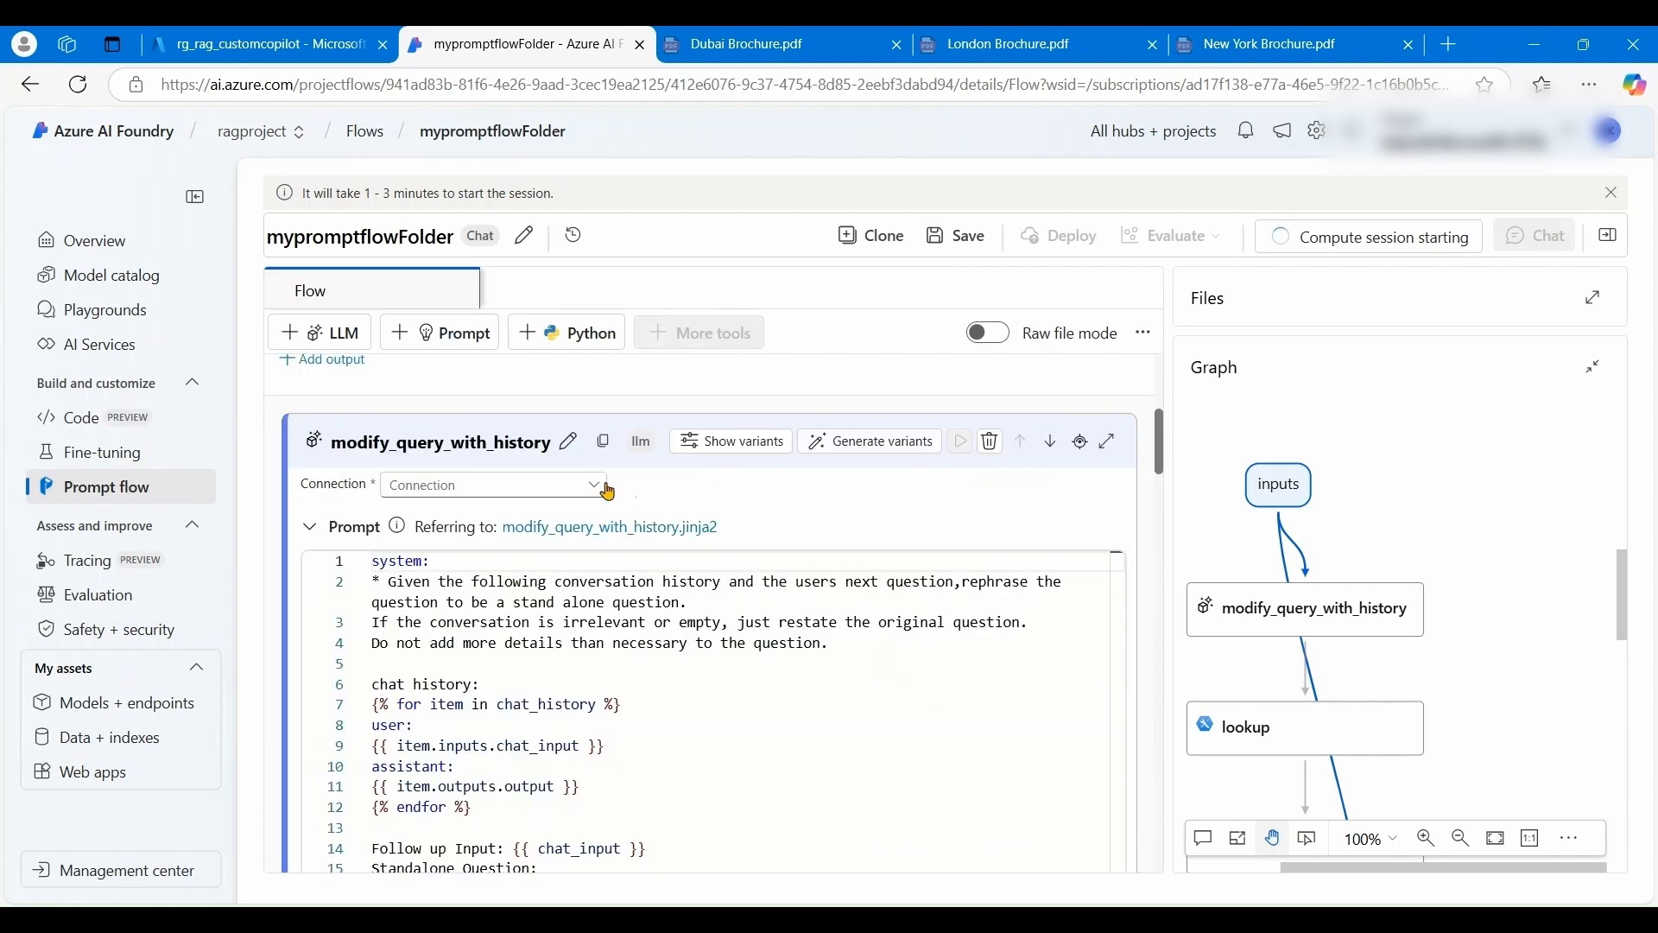
{"action": "left_click", "coordinate": [1299, 613]}
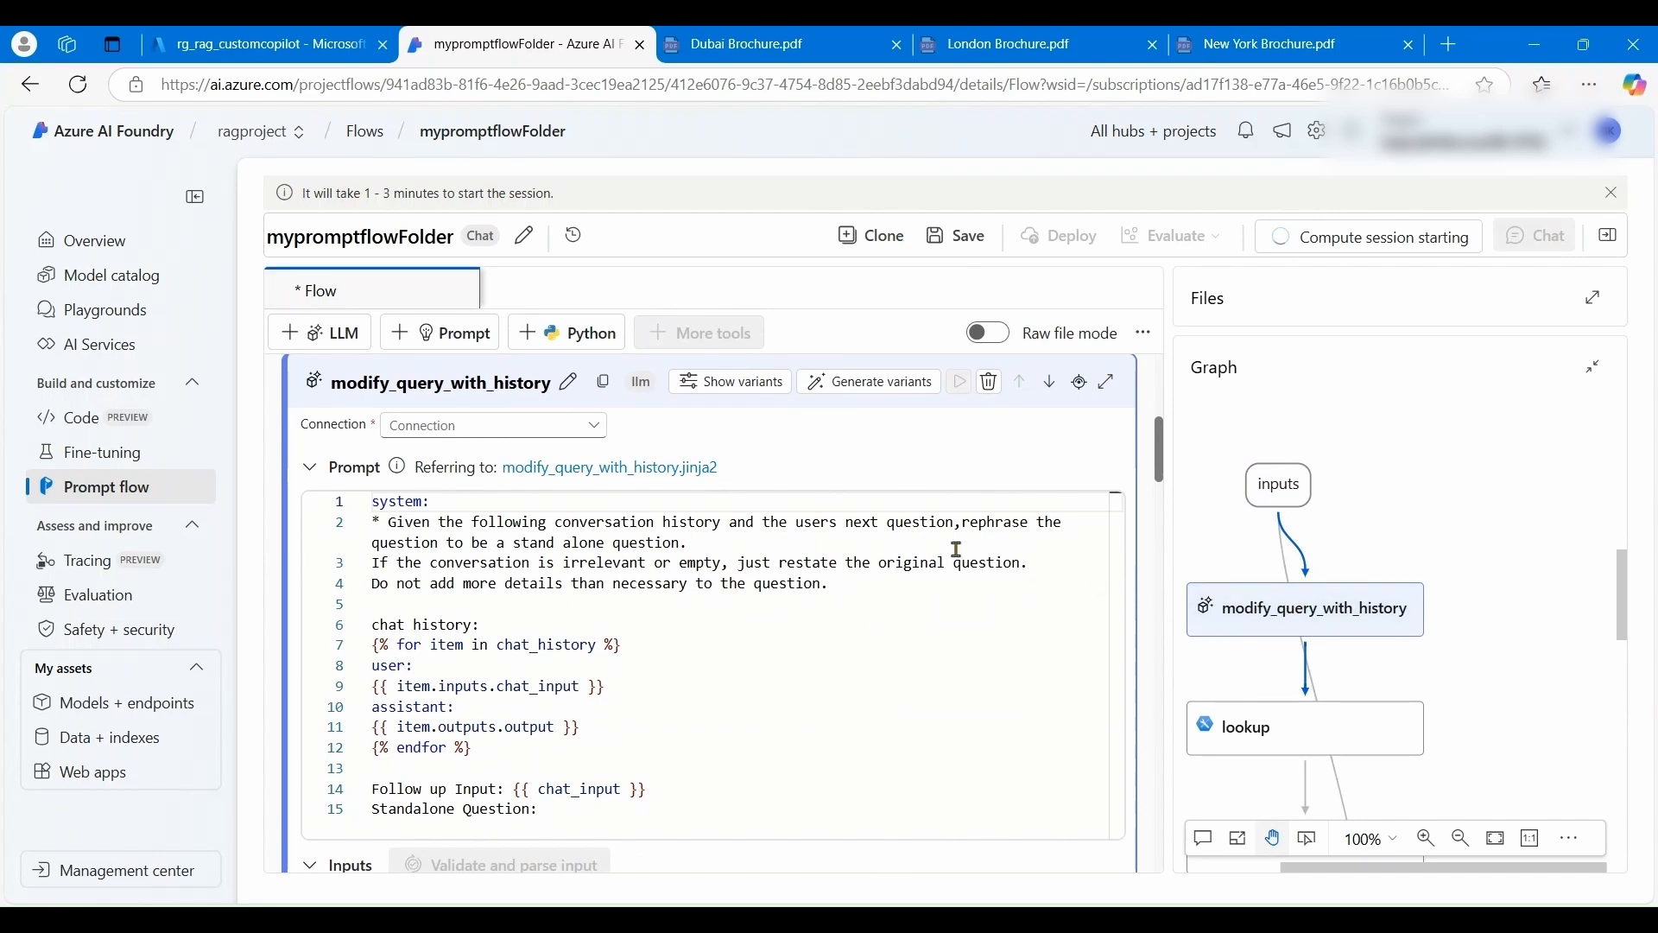
- Give modify_query_with_history the North Central US connection, gpt-35-turbo-16k deployment and {"type":"text"} response format
{"action": "left_click", "coordinate": [596, 430]}
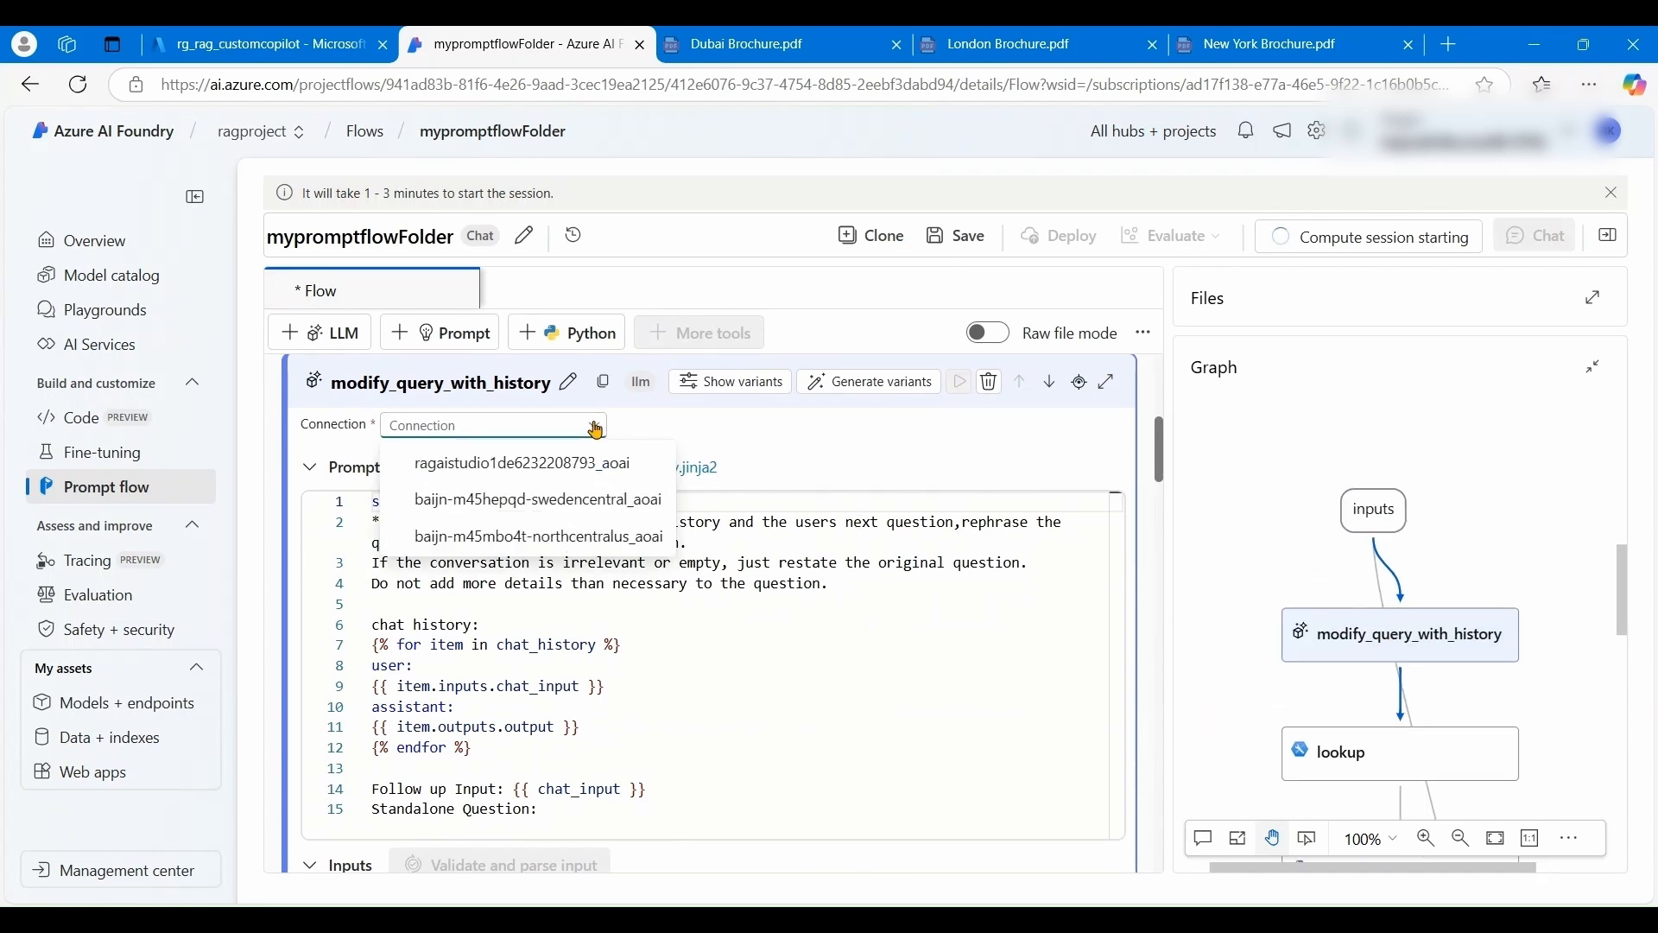
{"action": "left_click", "coordinate": [602, 540]}
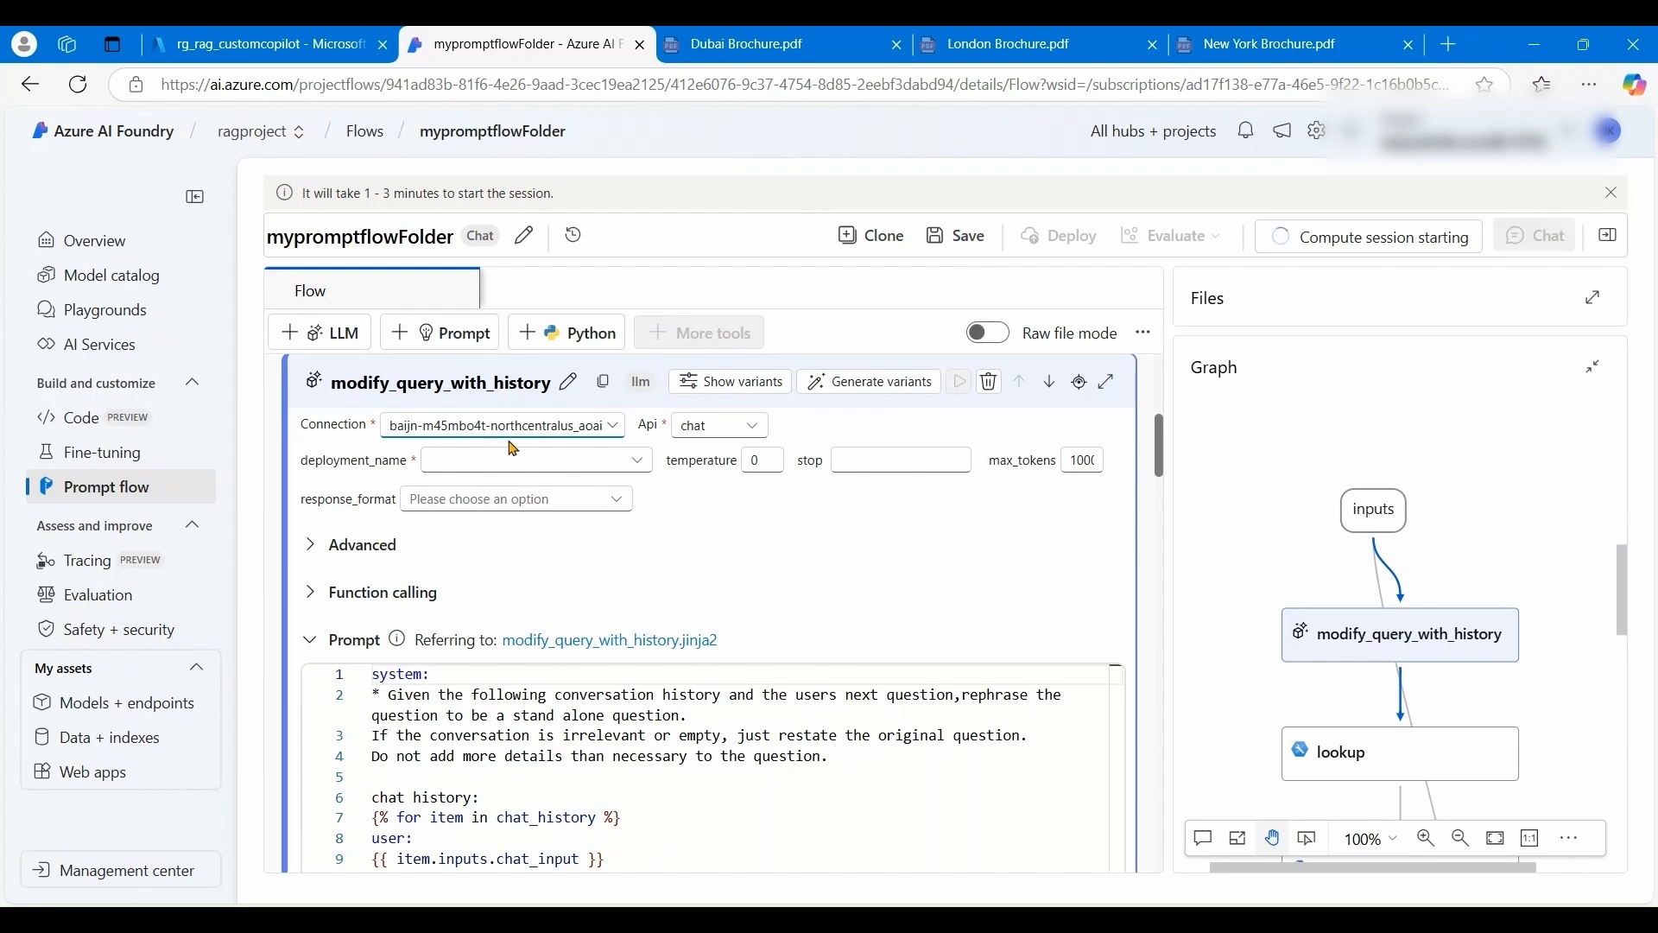
{"action": "left_click", "coordinate": [639, 461]}
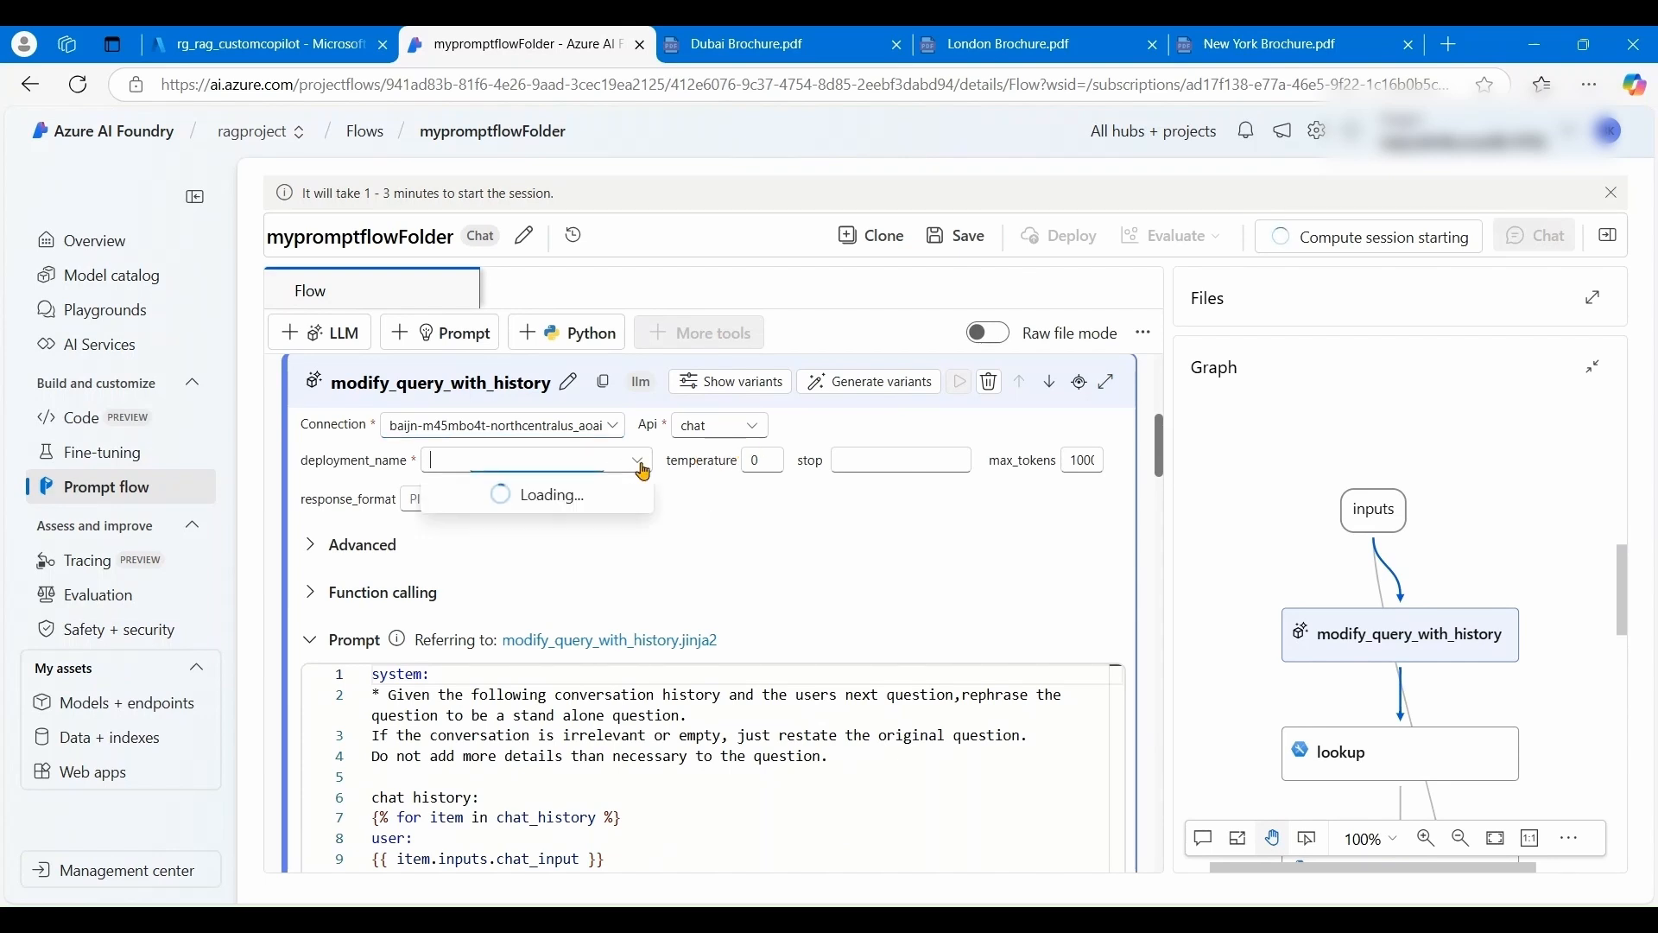
{"action": "left_click", "coordinate": [563, 516]}
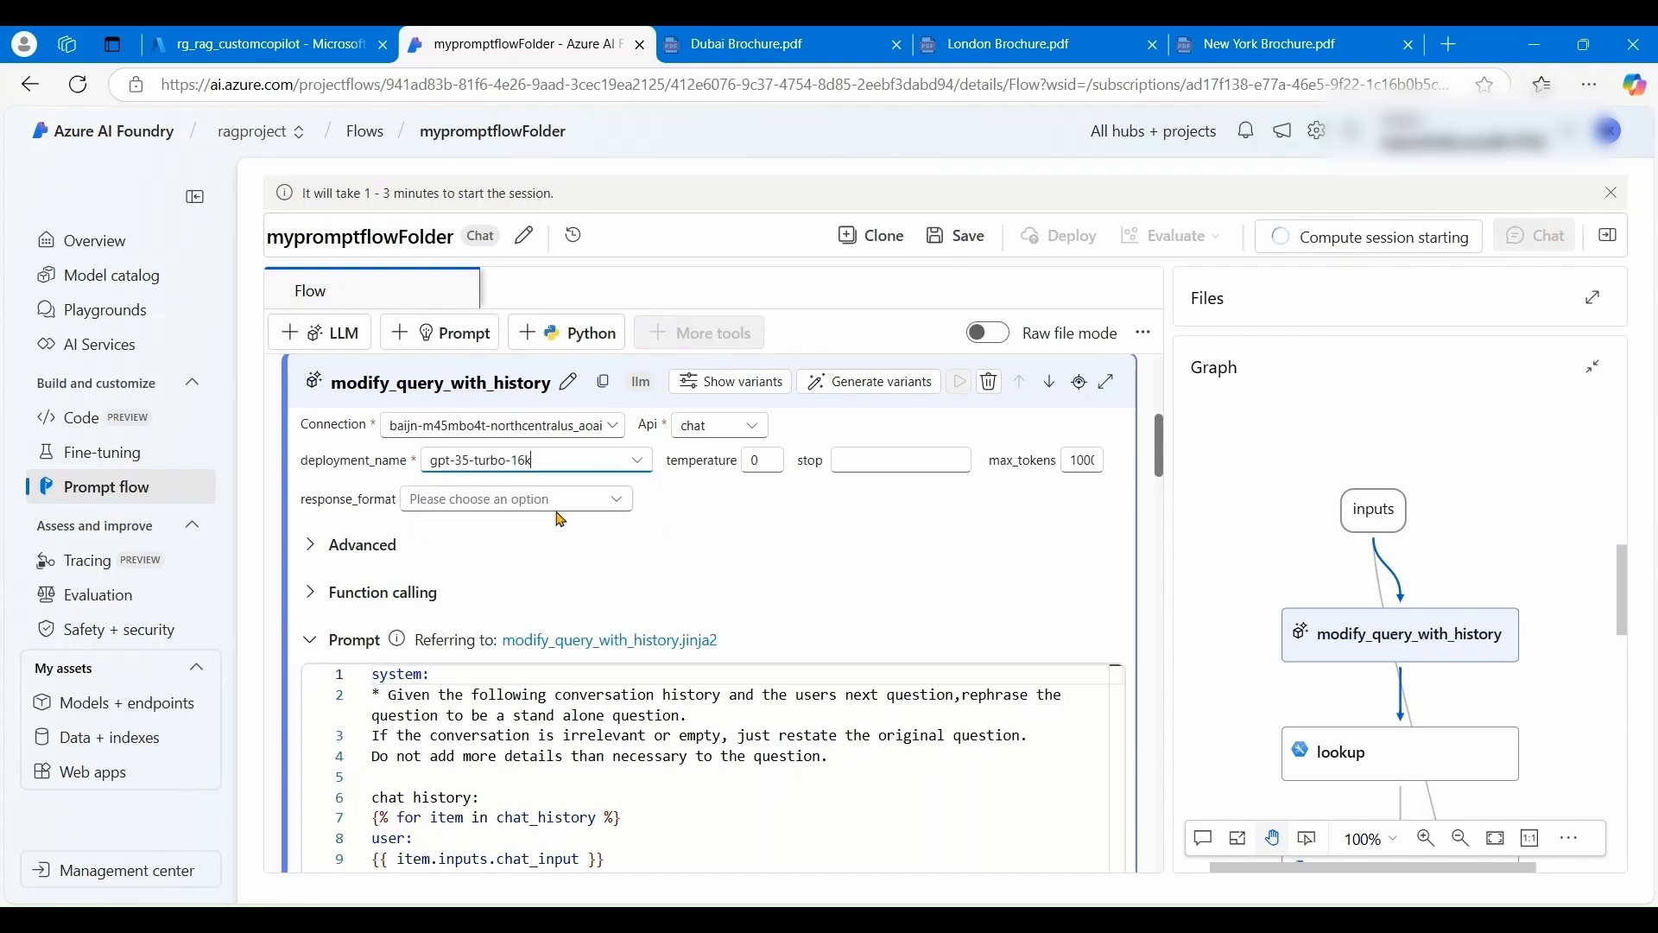
{"action": "left_click", "coordinate": [617, 501]}
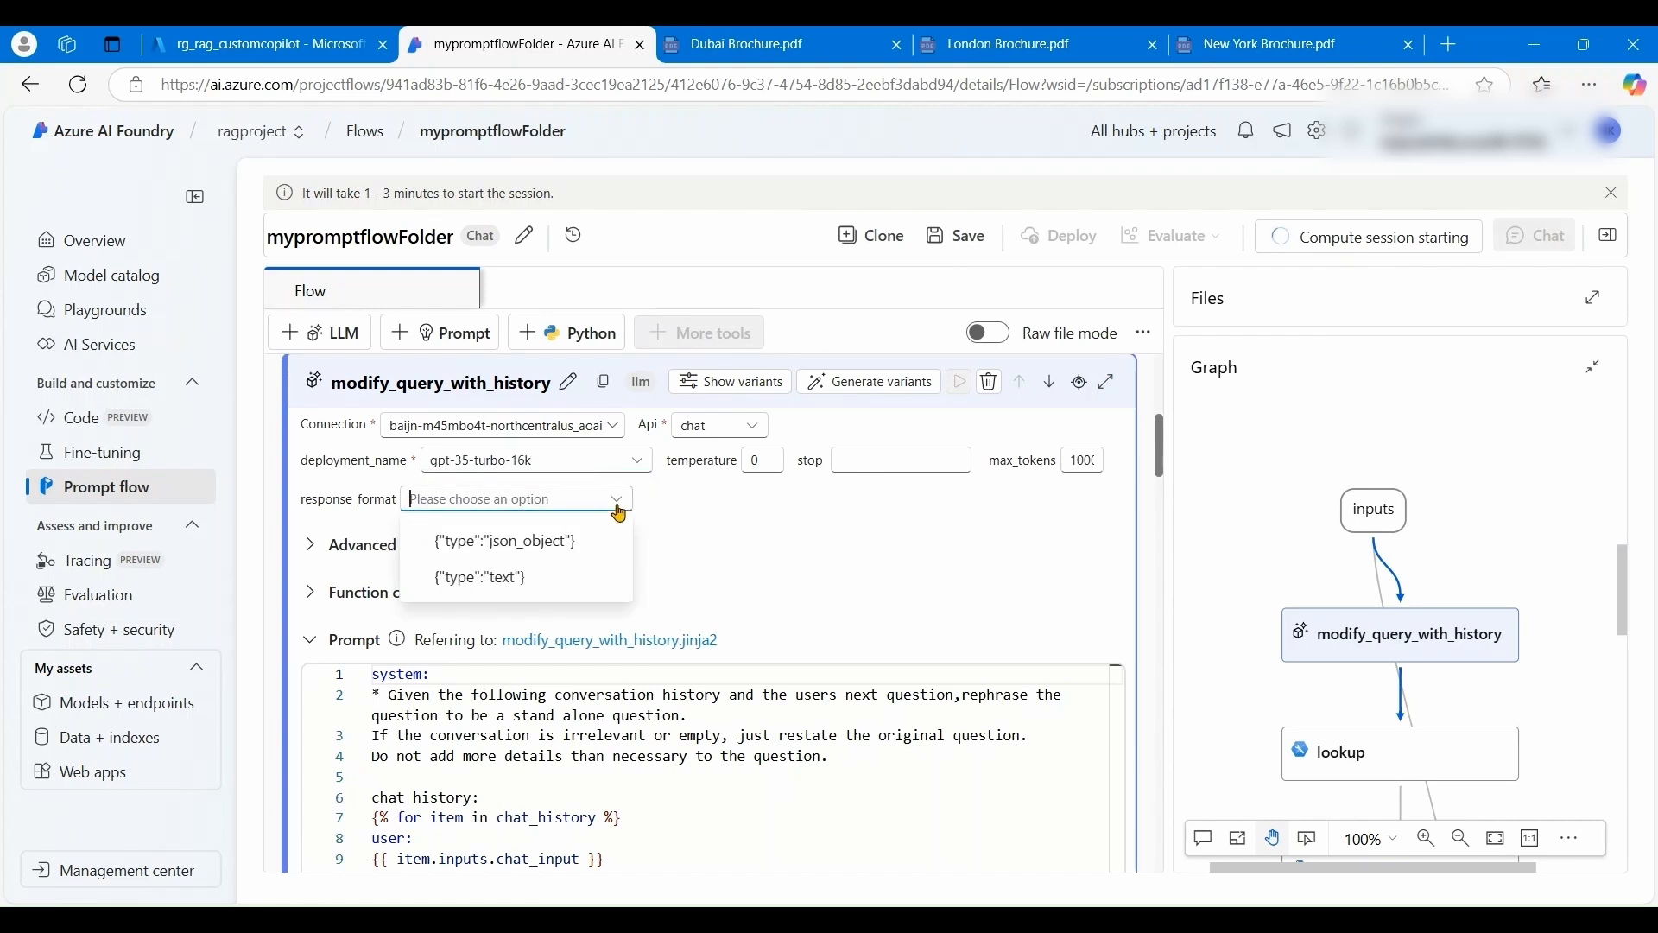
{"action": "left_click", "coordinate": [499, 579]}
{"action": "scroll", "coordinate": [724, 561], "scroll_direction": "down", "scroll_amount": 1}
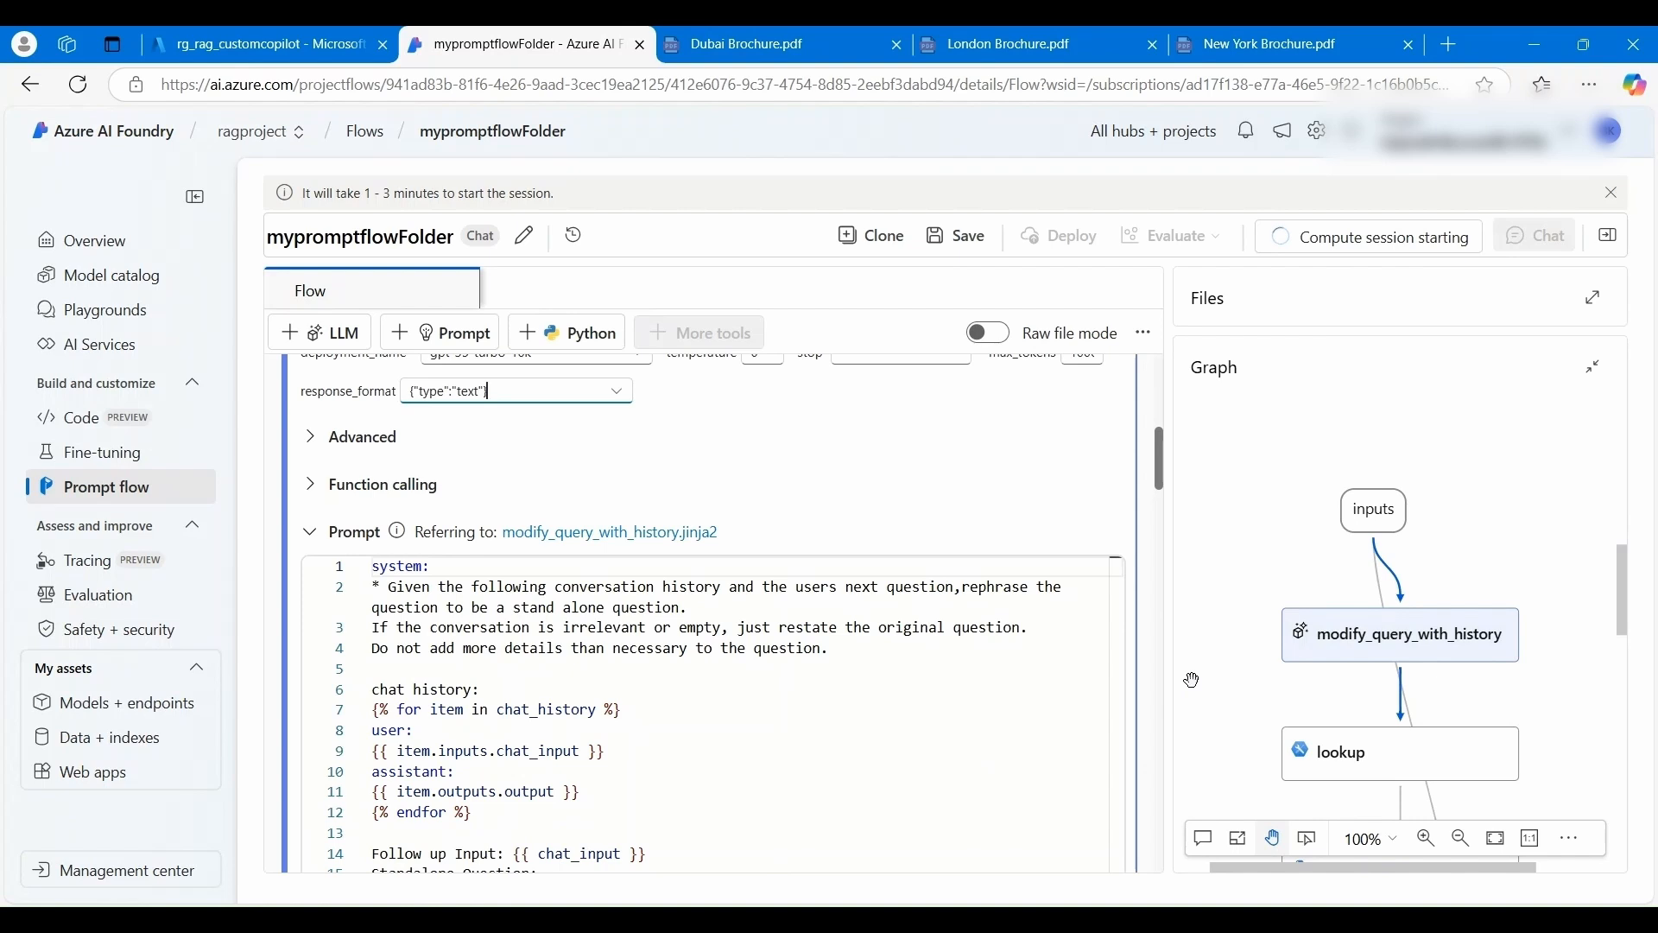
{"action": "scroll", "coordinate": [1462, 515], "scroll_direction": "down", "scroll_amount": 1}
{"action": "scroll", "coordinate": [1462, 516], "scroll_direction": "down", "scroll_amount": 1}
{"action": "left_click", "coordinate": [1393, 644]}
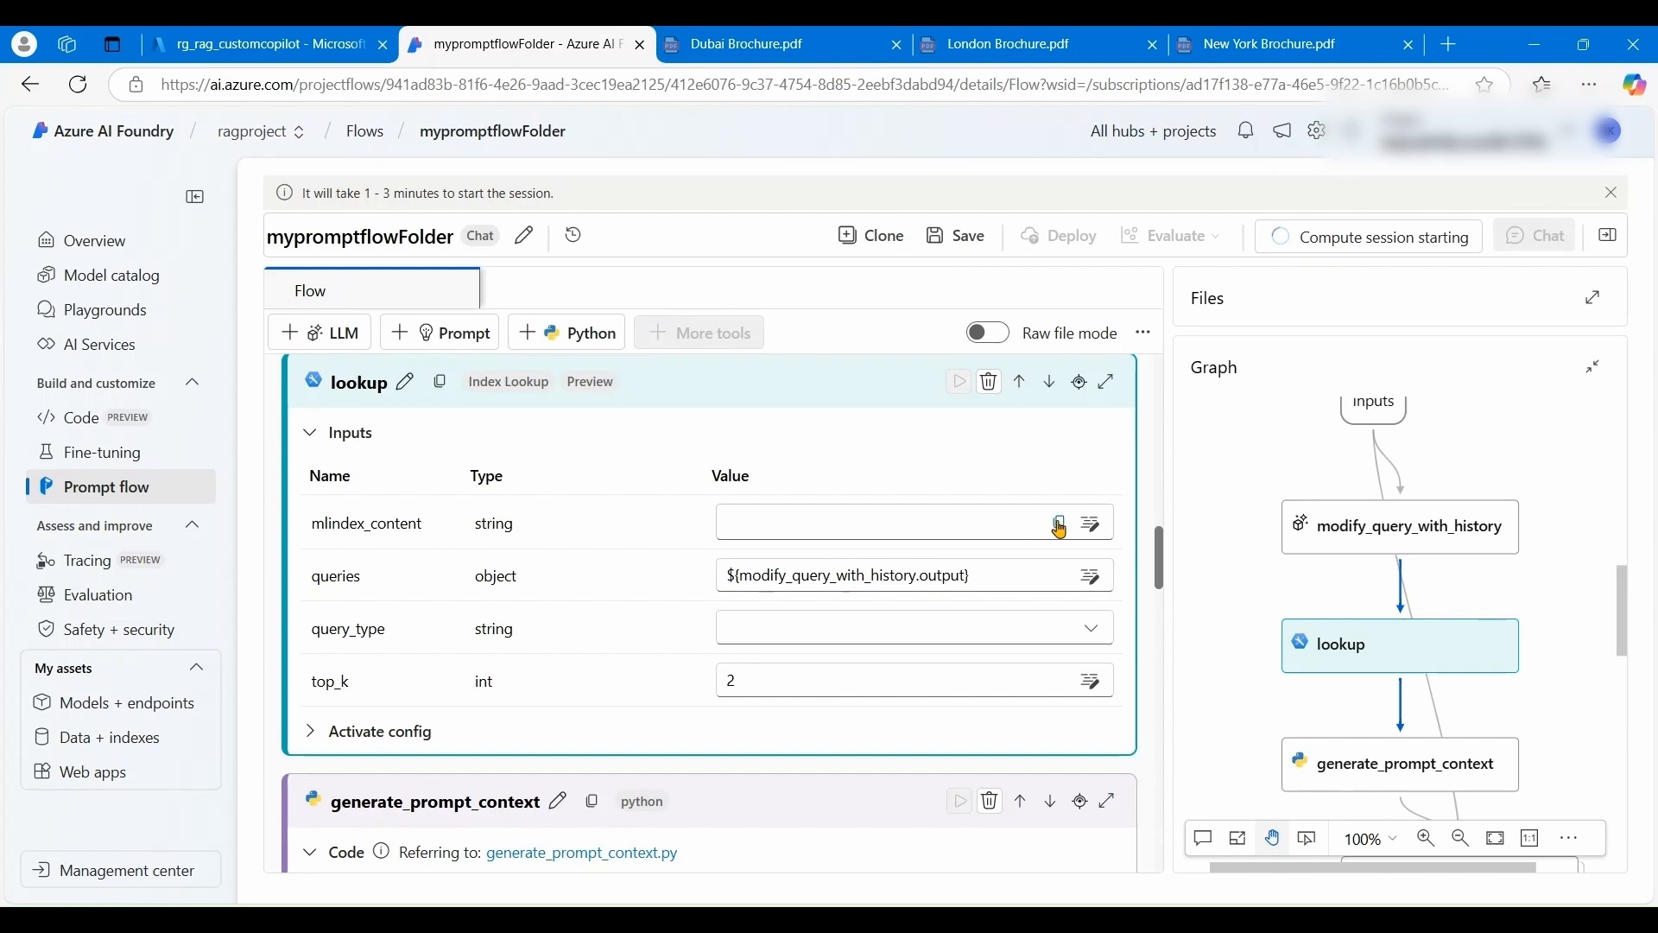
- Set the lookup step's mlindex_content to the Registered Index travelindex:1 and save it
{"action": "left_click", "coordinate": [1089, 525]}
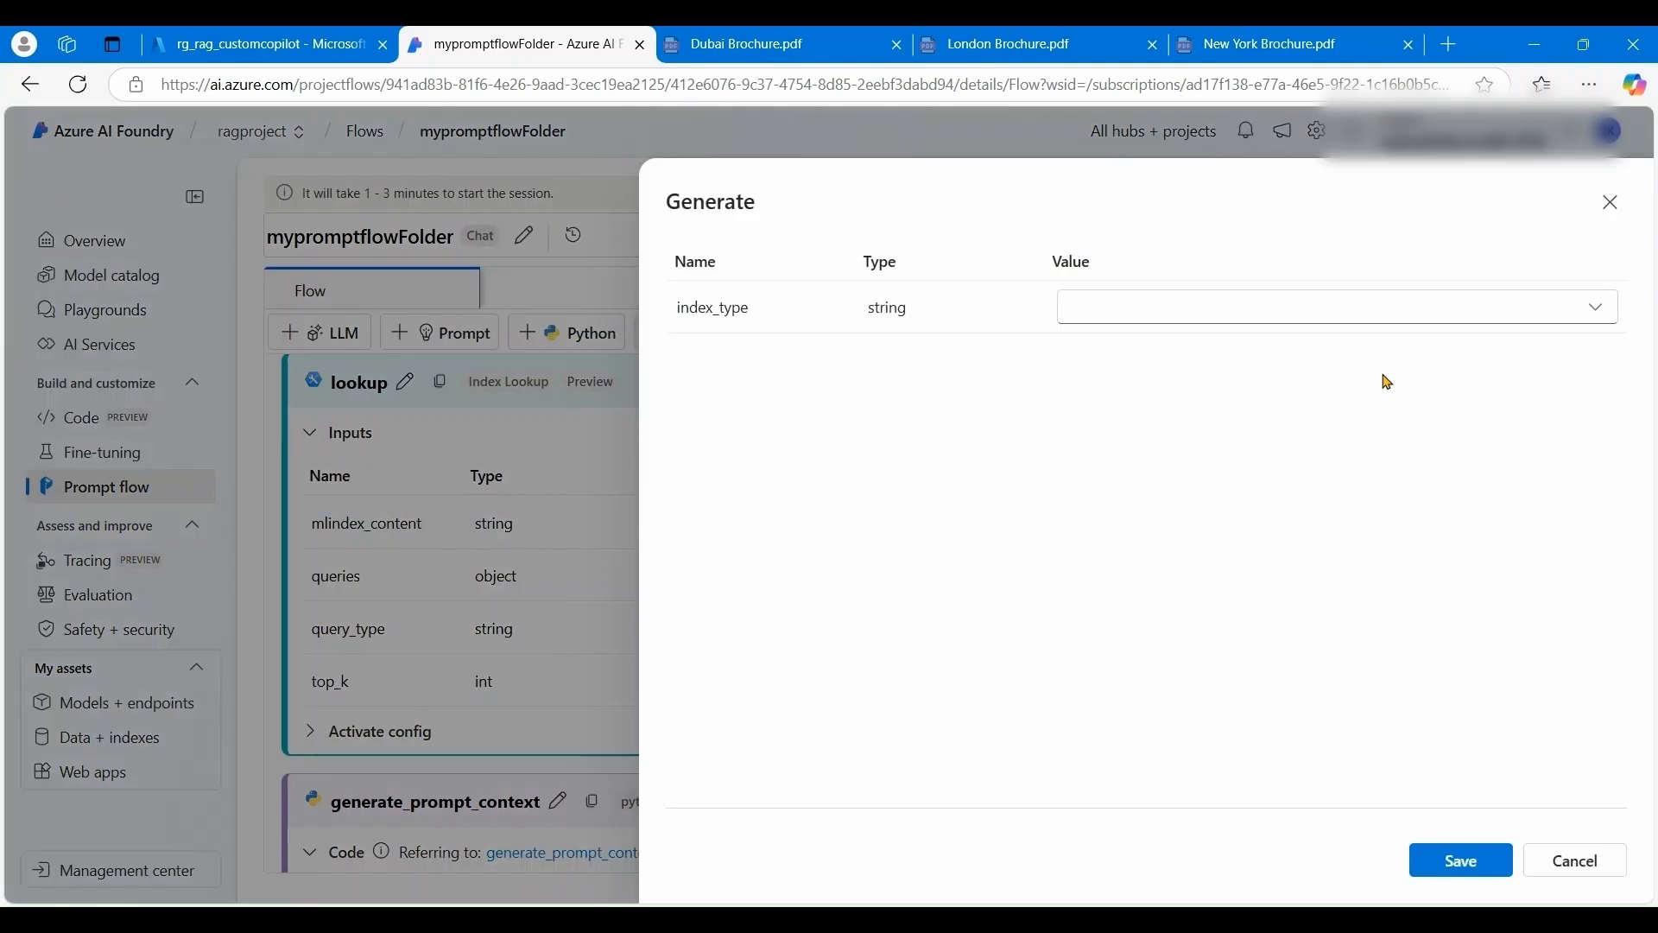
{"action": "left_click", "coordinate": [1595, 309]}
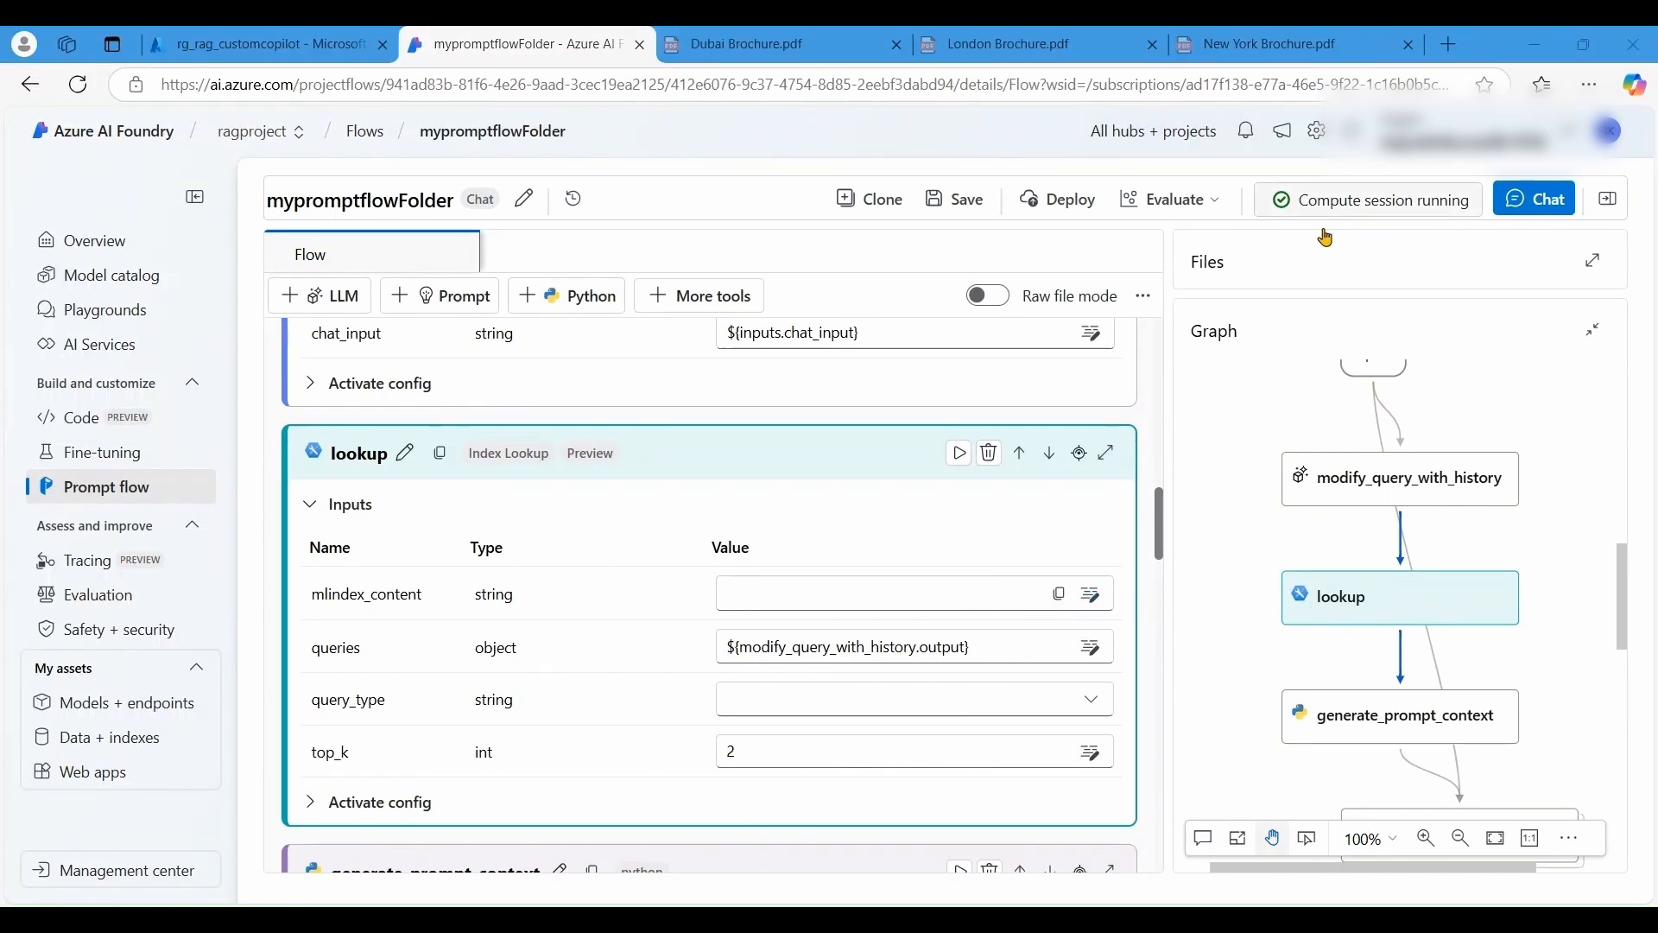
{"action": "left_click", "coordinate": [1090, 594]}
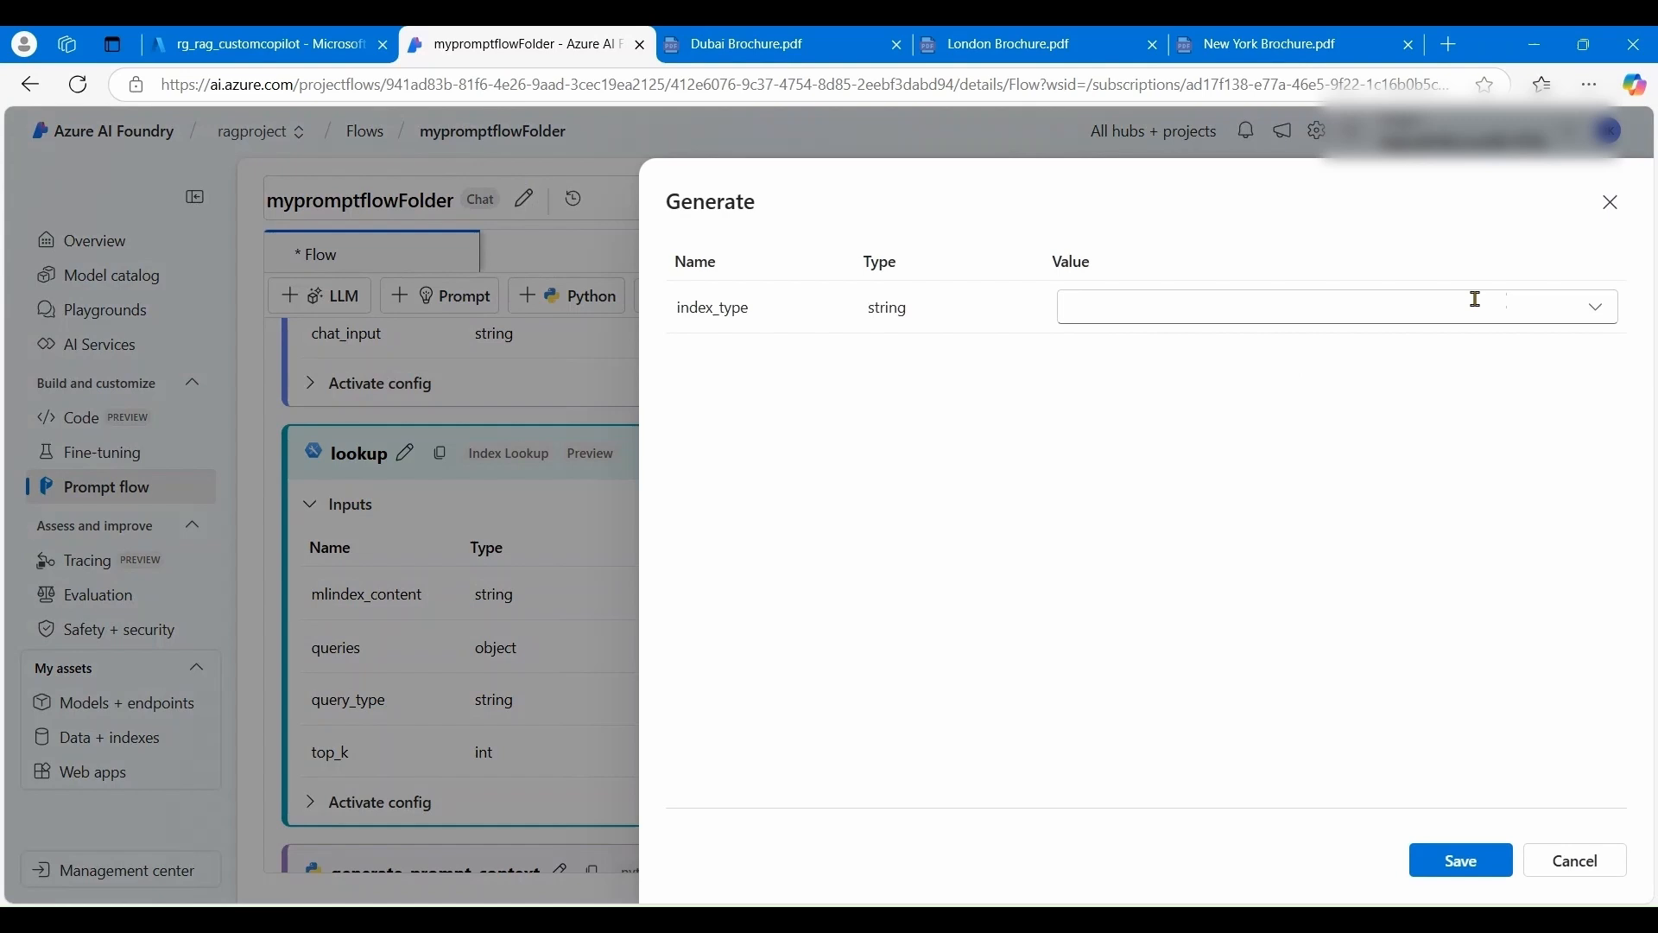
{"action": "left_click", "coordinate": [1597, 323]}
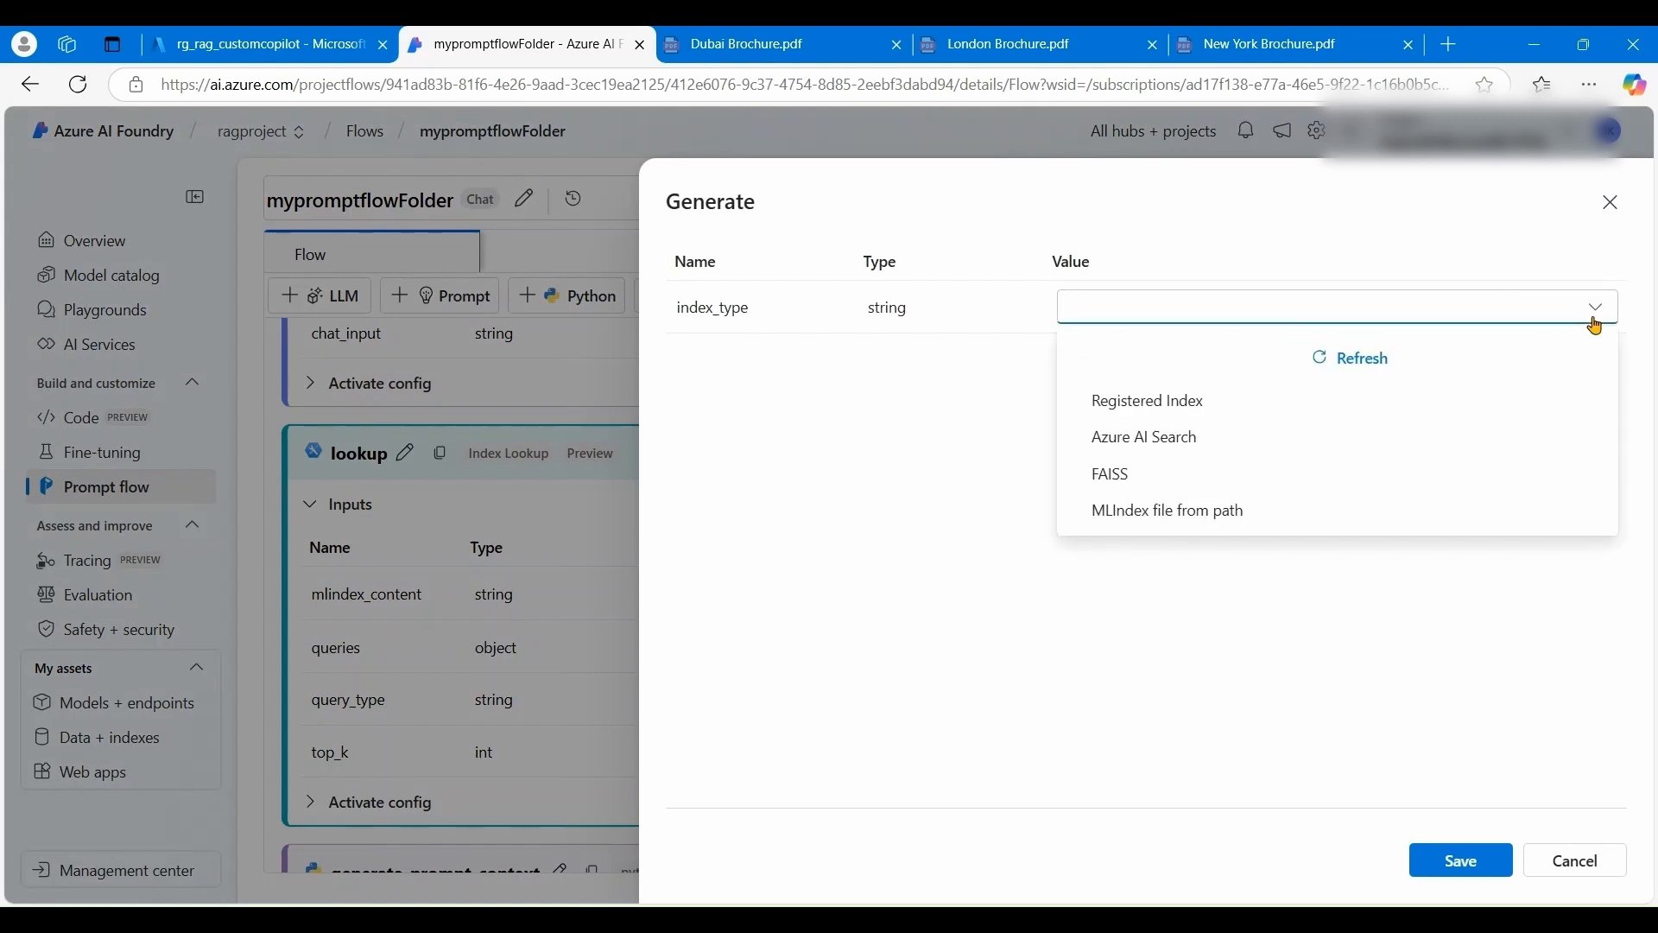
{"action": "left_click", "coordinate": [1145, 401]}
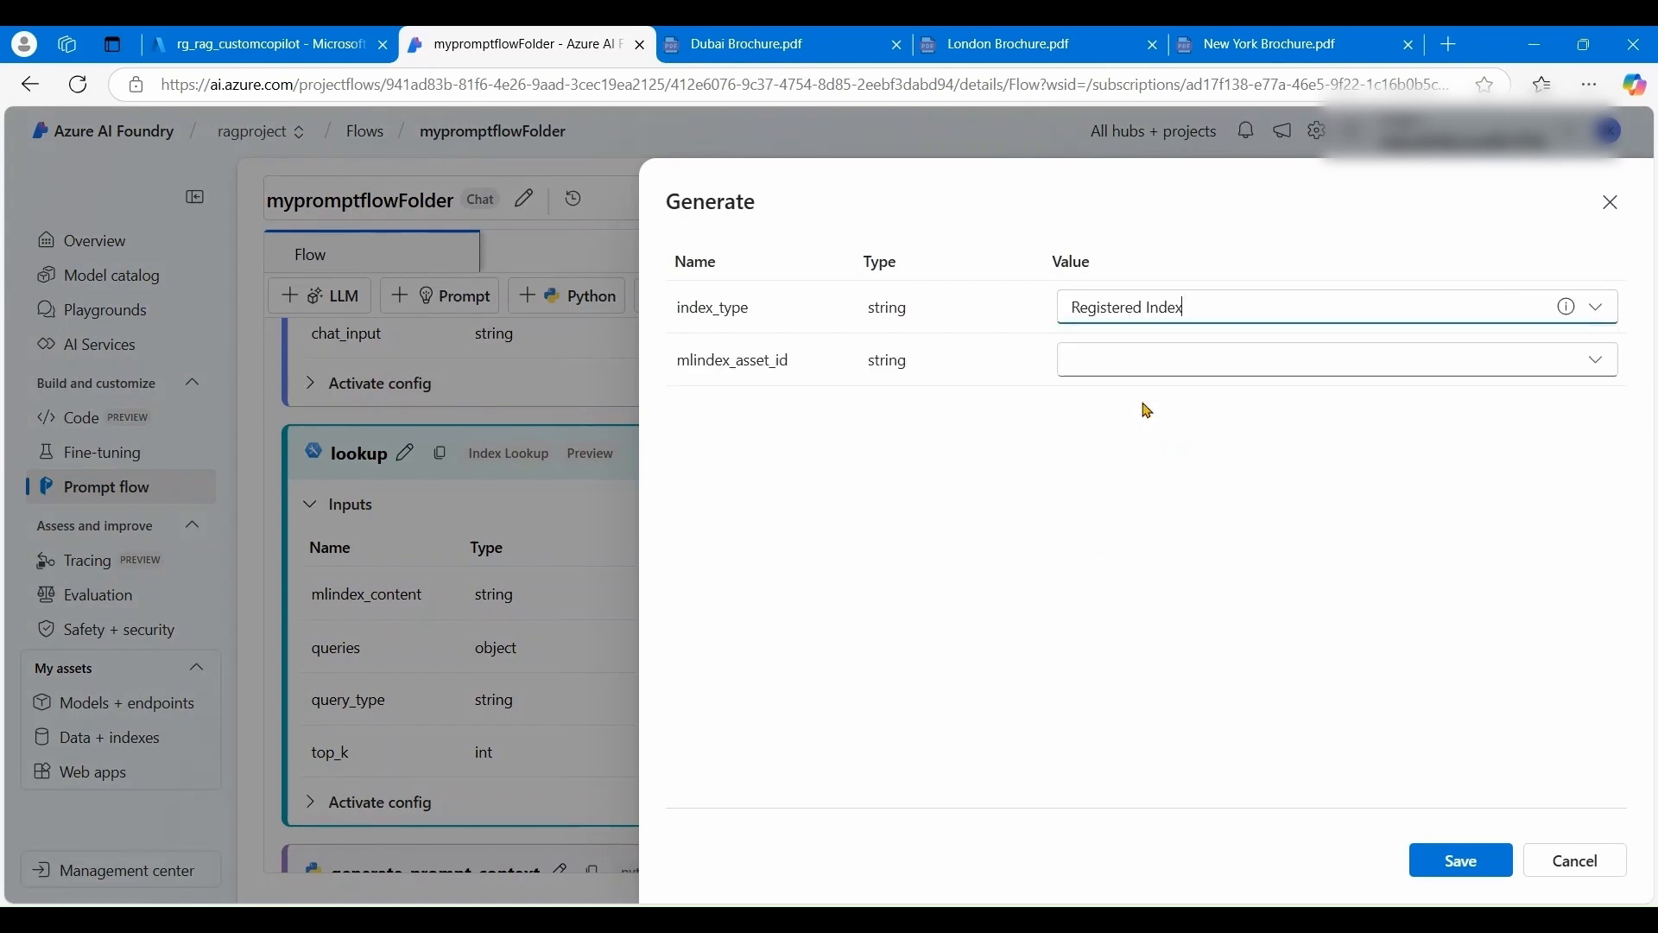
{"action": "left_click", "coordinate": [1595, 366]}
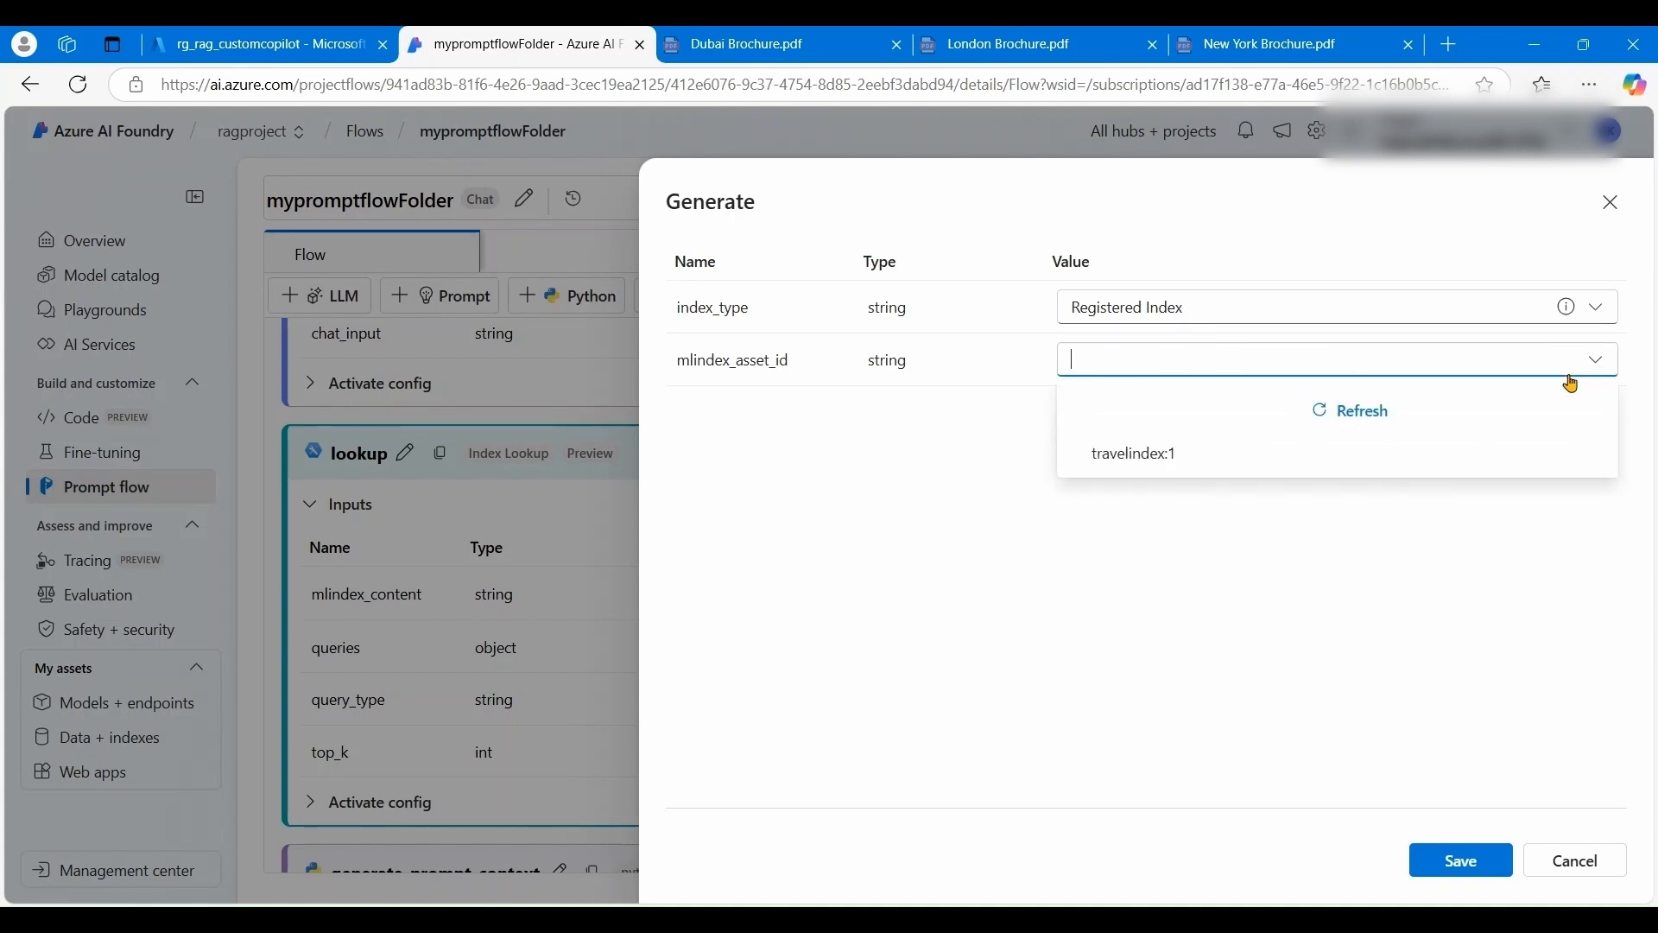
{"action": "left_click", "coordinate": [1133, 460]}
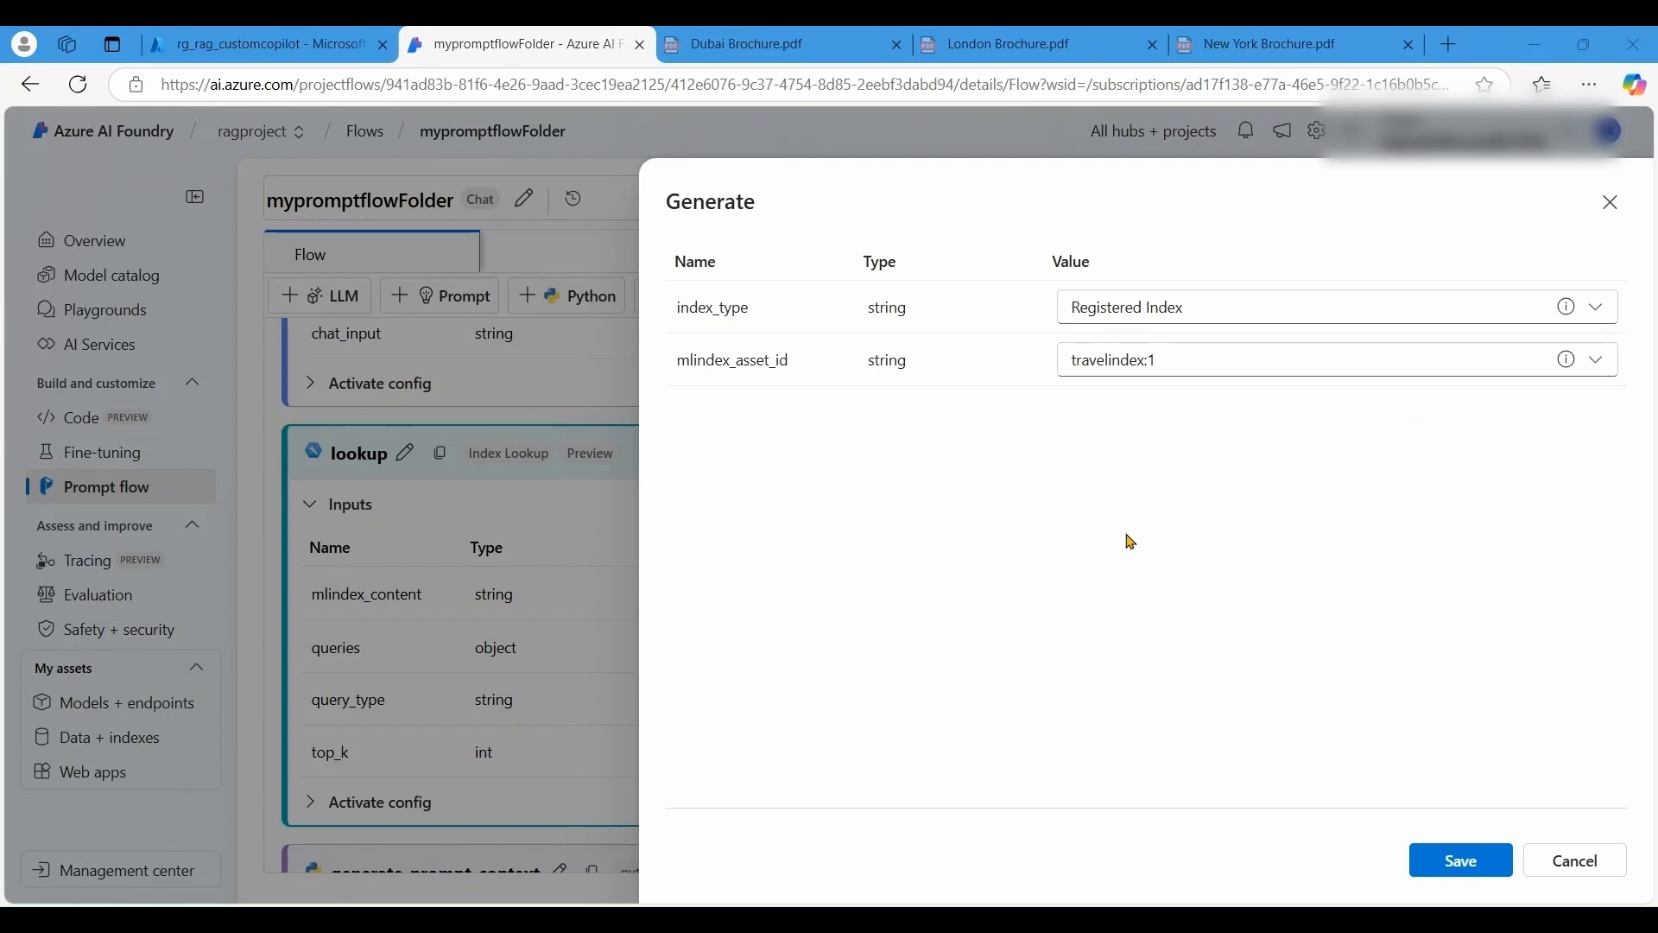
{"action": "left_click", "coordinate": [1478, 863]}
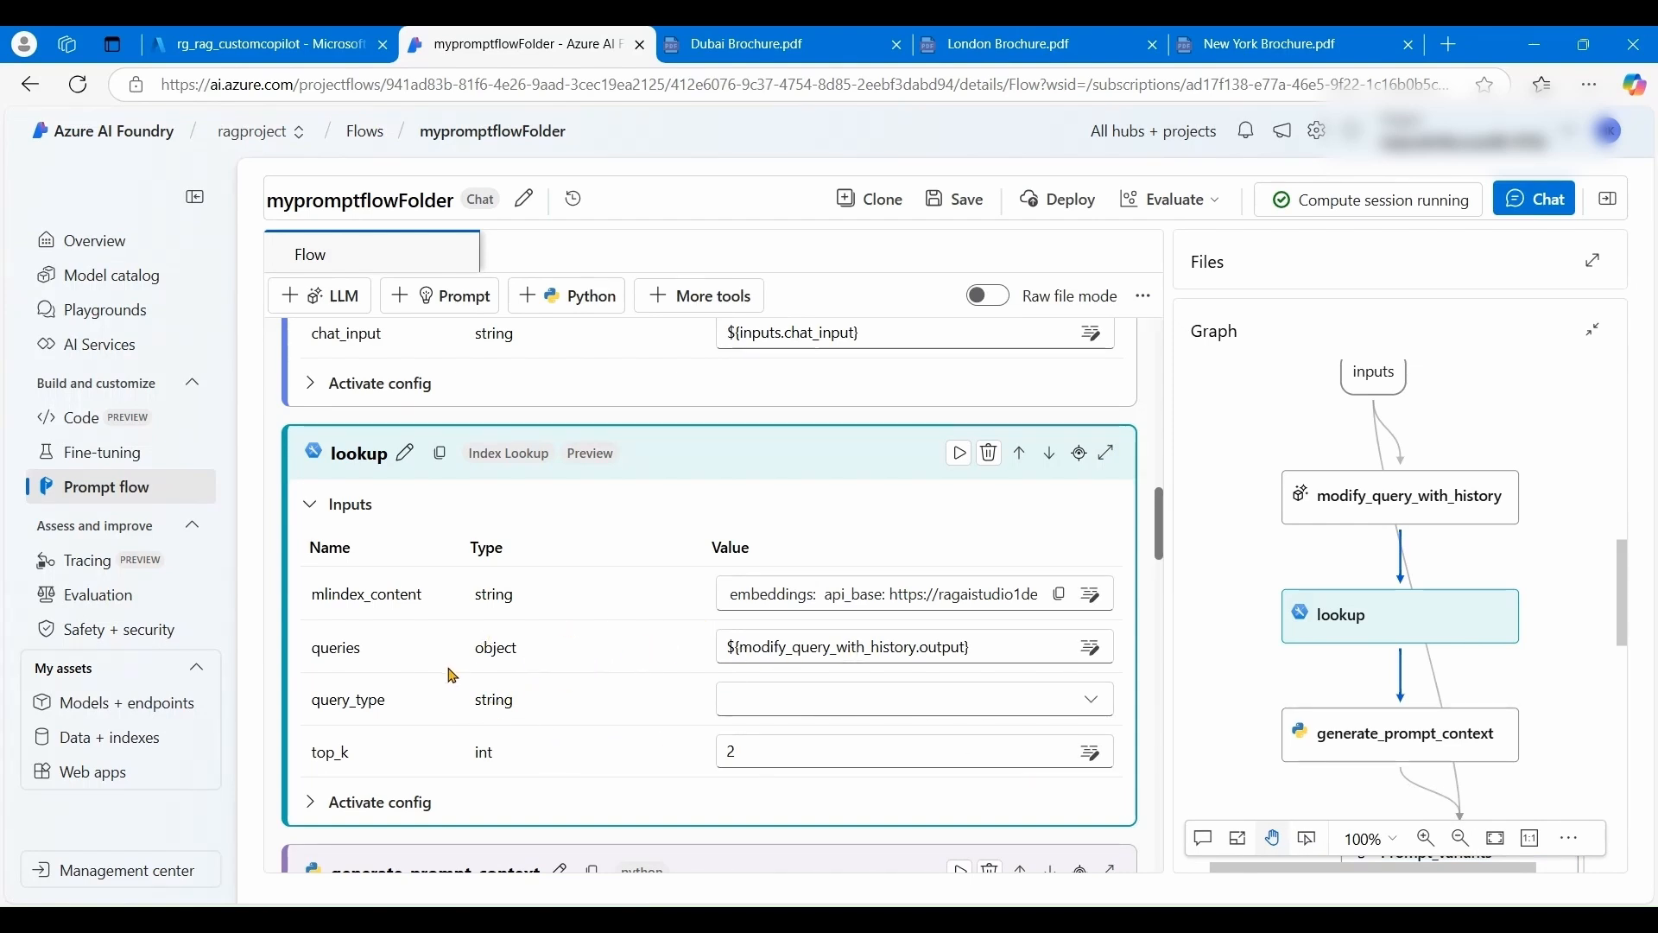
- Set the lookup step's query_type to Hybrid (vector + keyword)
{"action": "left_click", "coordinate": [778, 700]}
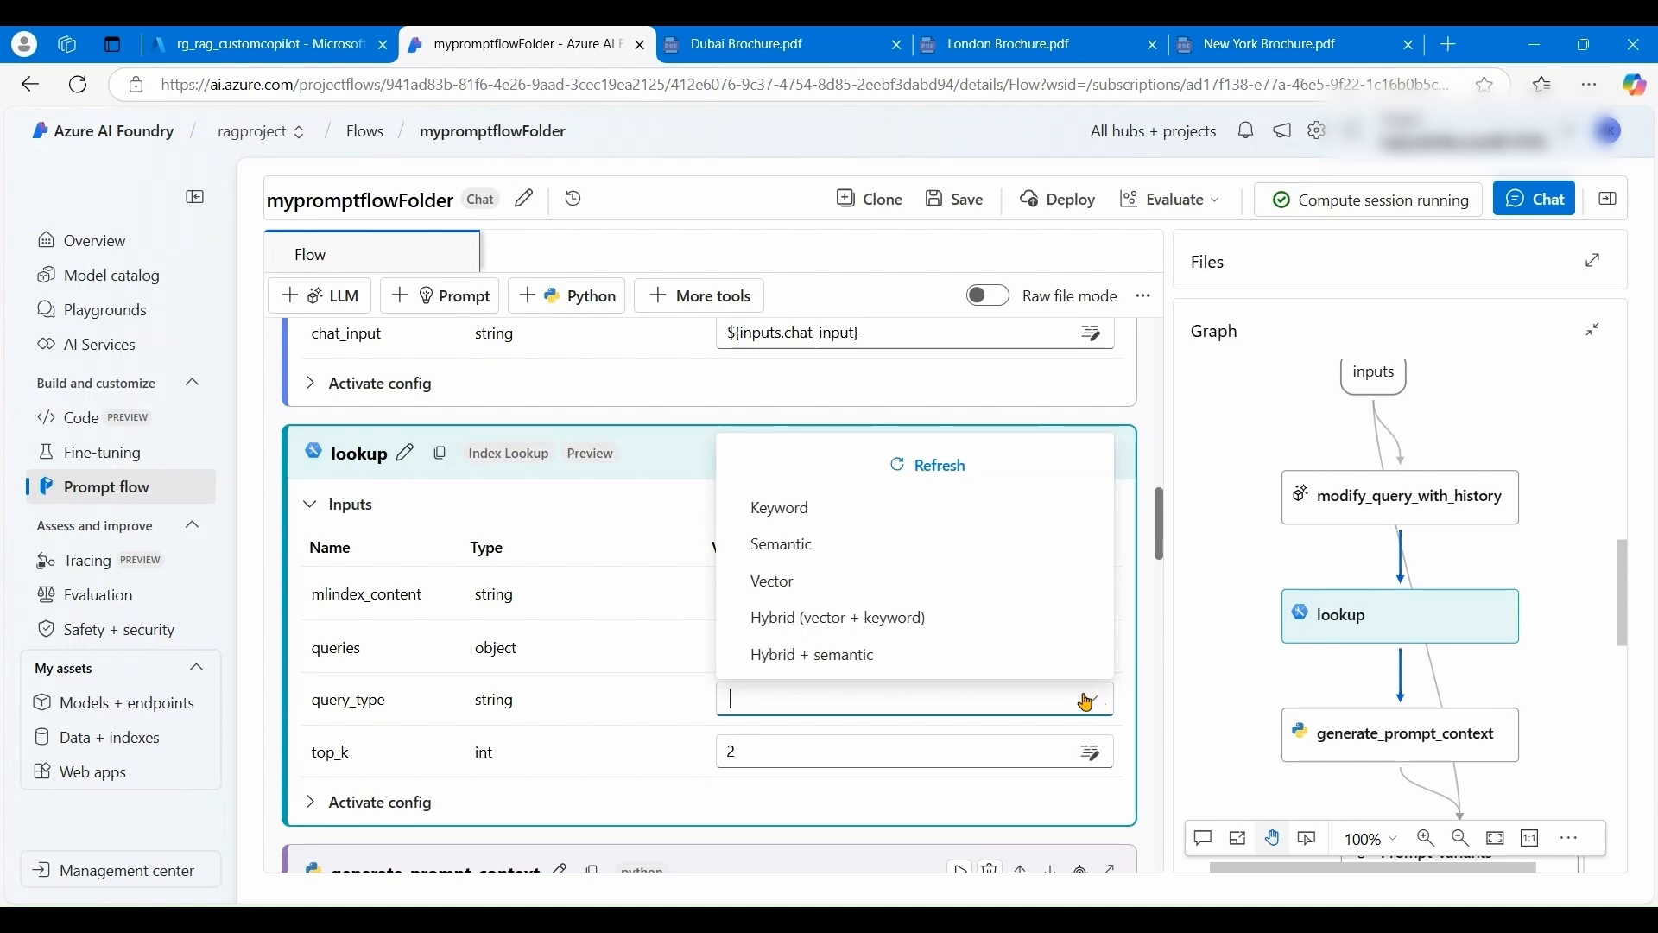
{"action": "left_click", "coordinate": [889, 629]}
{"action": "scroll", "coordinate": [536, 770], "scroll_direction": "down", "scroll_amount": 3}
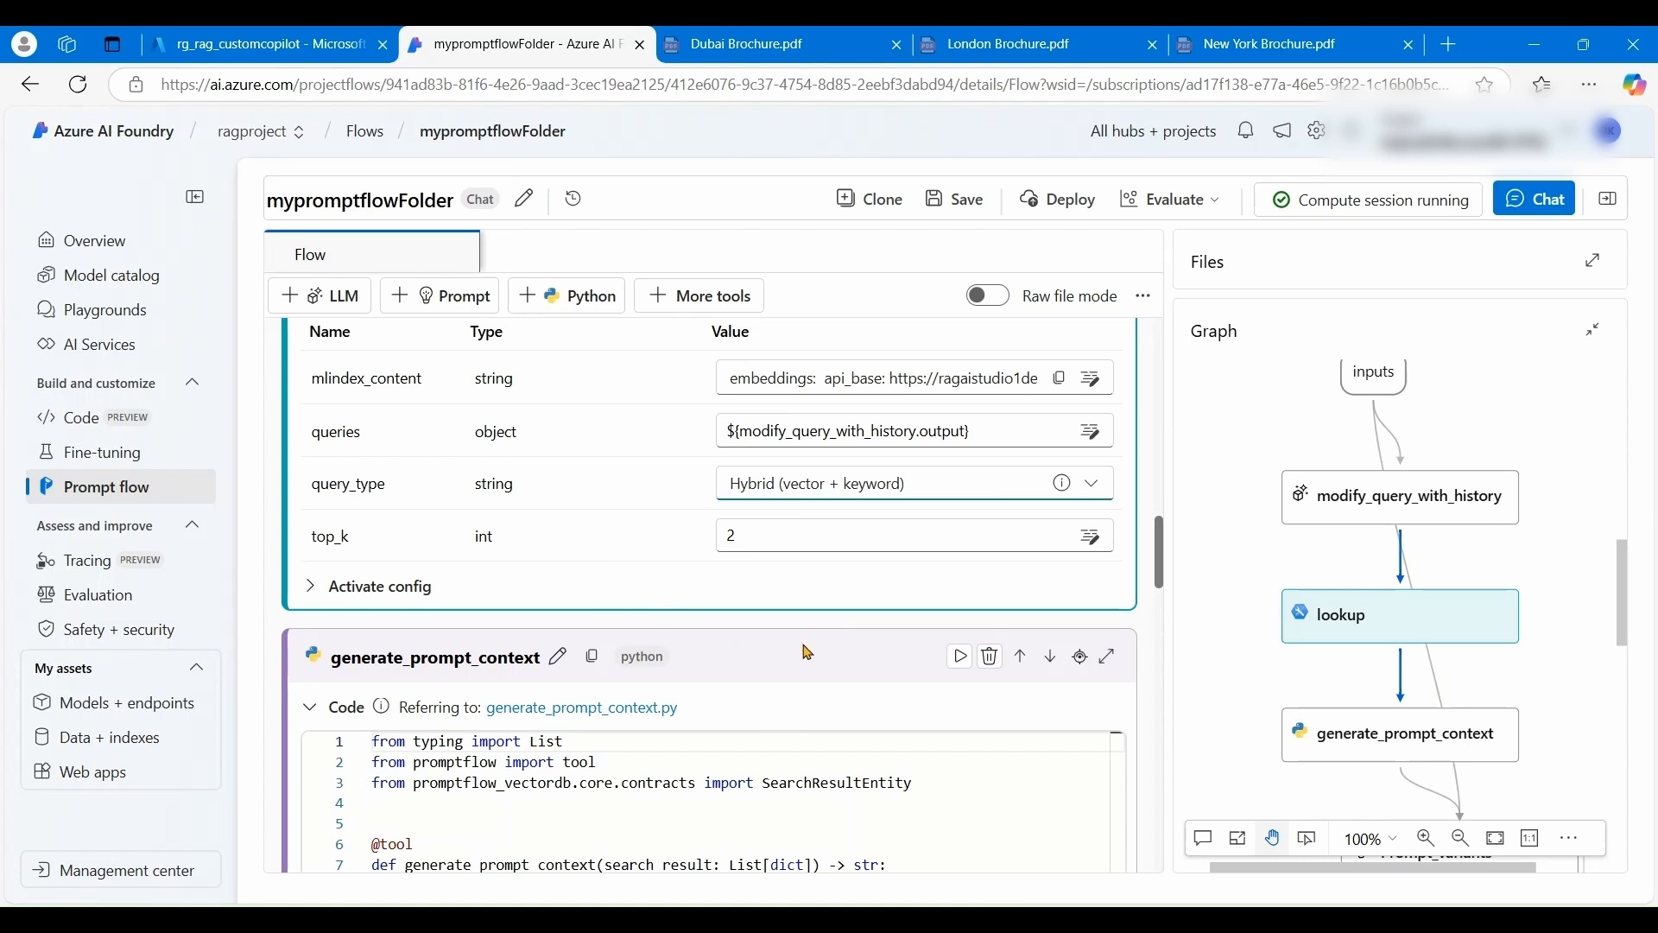
{"action": "scroll", "coordinate": [869, 646], "scroll_direction": "down", "scroll_amount": 2}
{"action": "scroll", "coordinate": [869, 646], "scroll_direction": "down", "scroll_amount": 3}
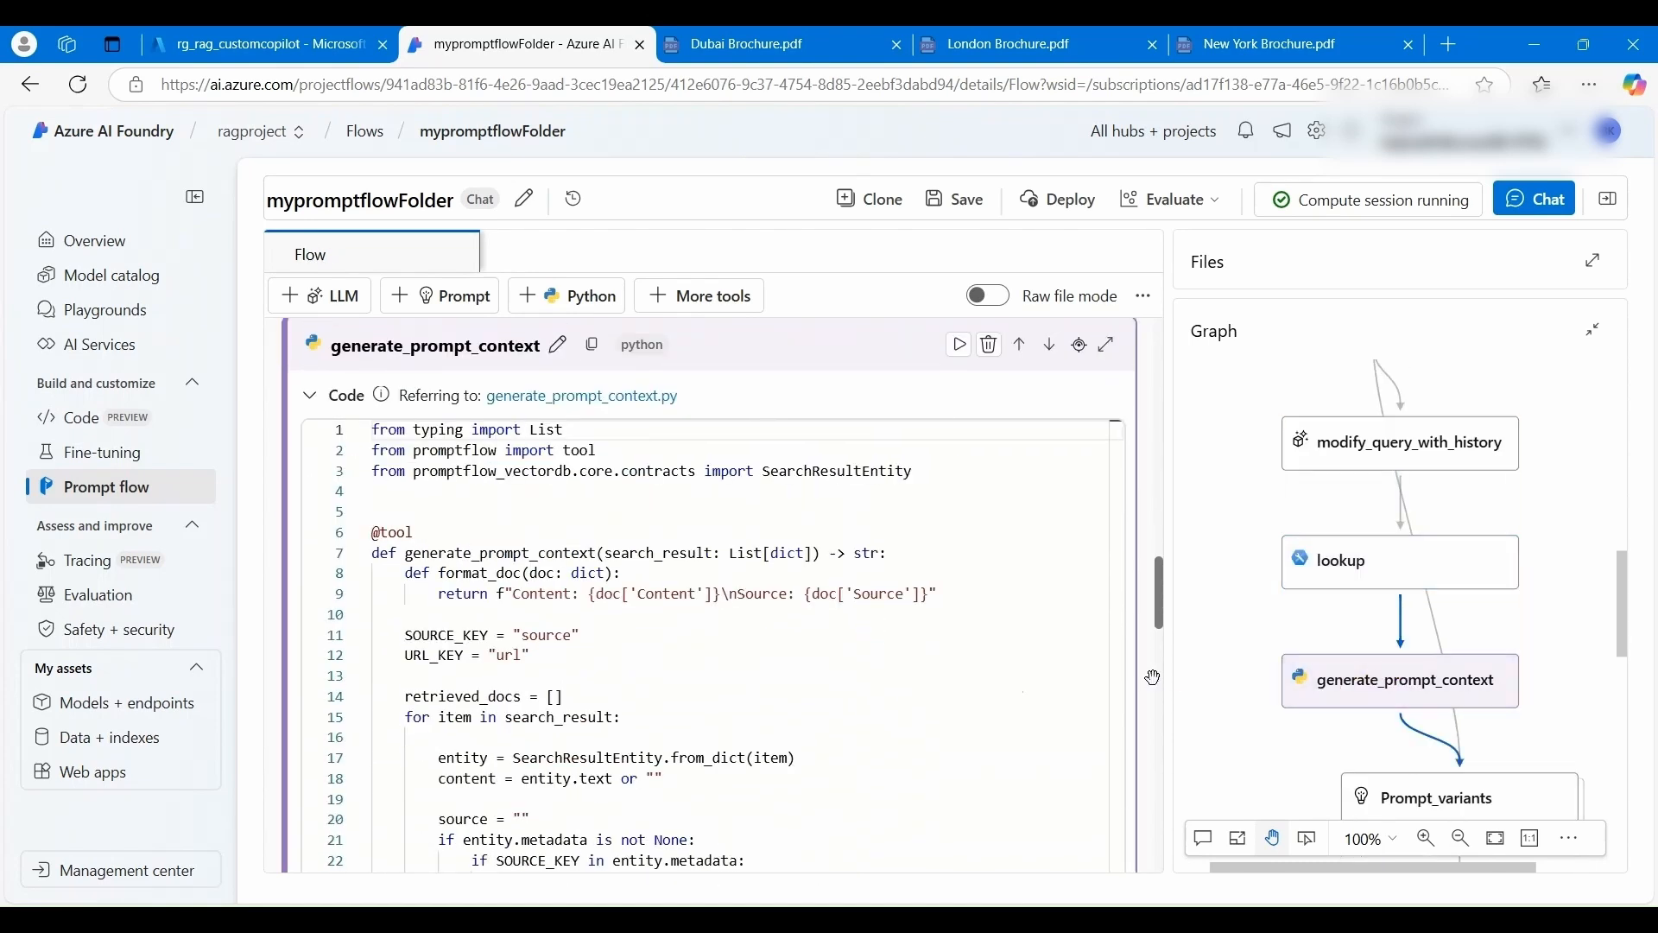
{"action": "scroll", "coordinate": [955, 690], "scroll_direction": "down", "scroll_amount": 1}
{"action": "scroll", "coordinate": [955, 690], "scroll_direction": "down", "scroll_amount": 6}
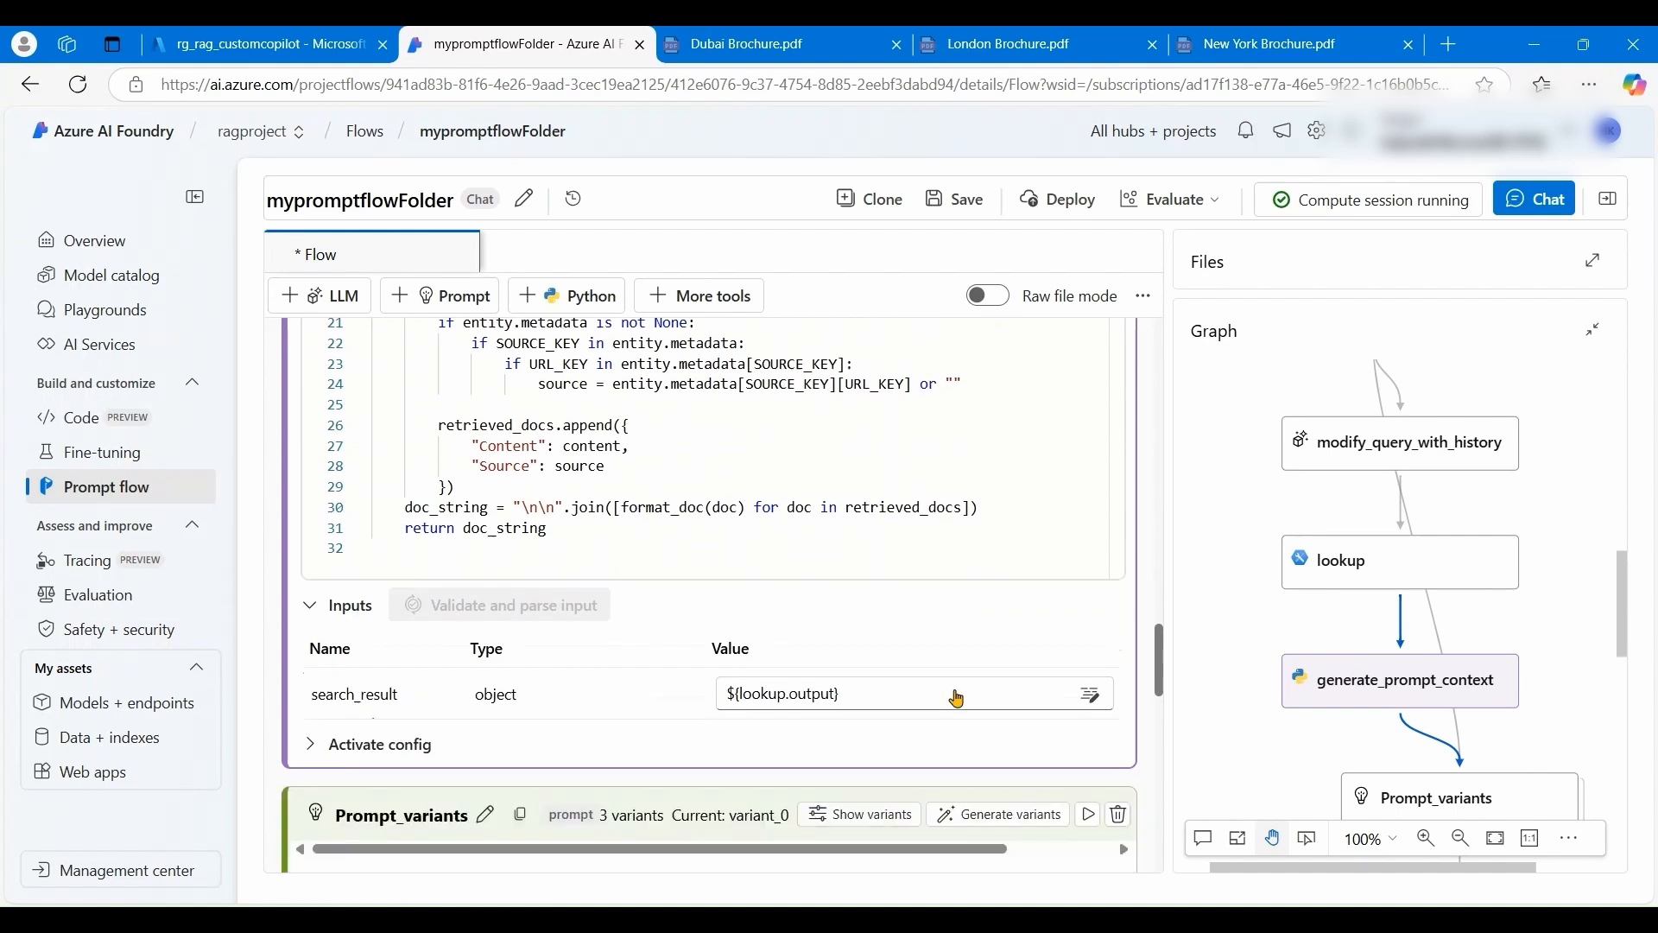
{"action": "scroll", "coordinate": [888, 714], "scroll_direction": "down", "scroll_amount": 1}
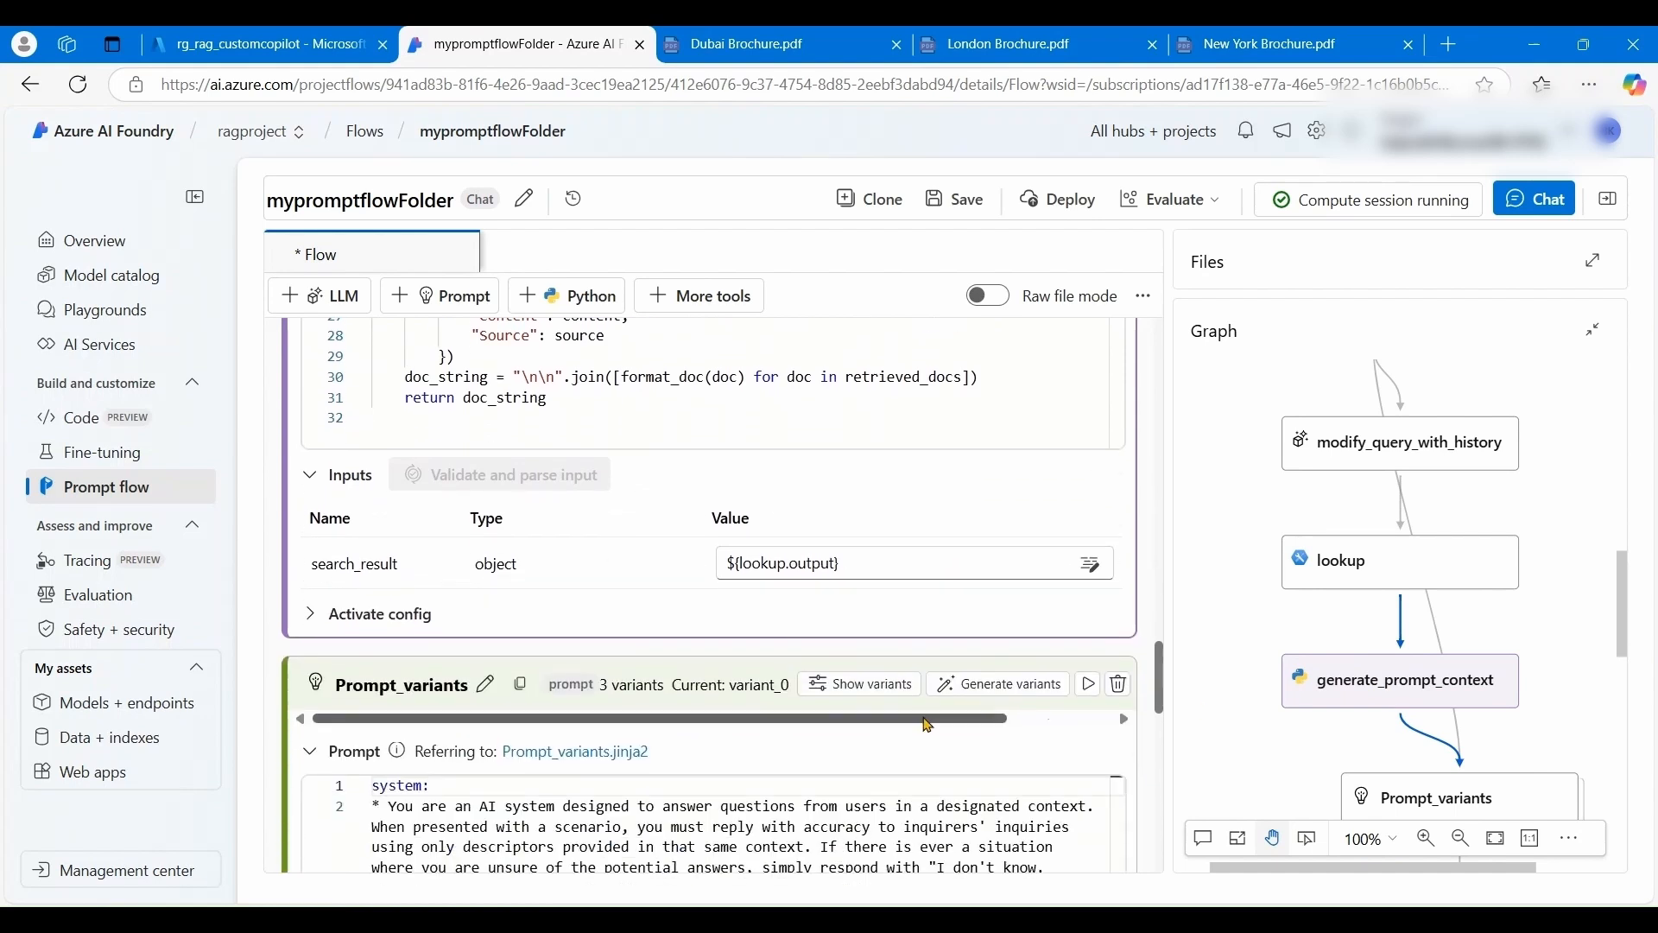
{"action": "scroll", "coordinate": [1006, 730], "scroll_direction": "down", "scroll_amount": 1}
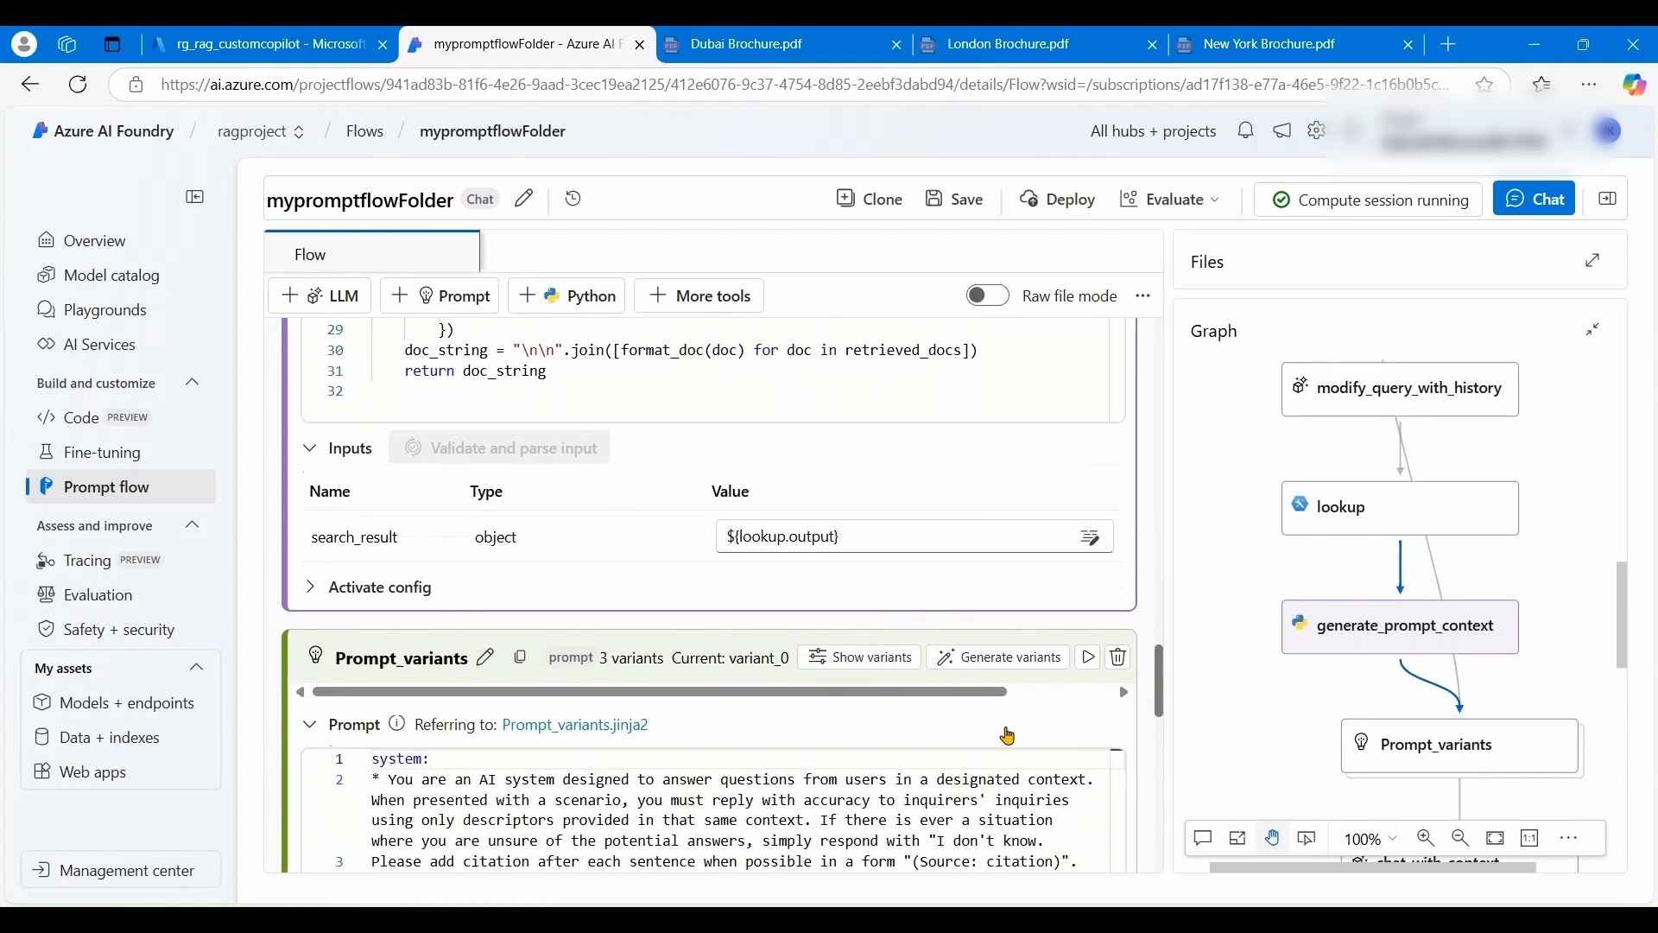
{"action": "scroll", "coordinate": [922, 638], "scroll_direction": "down", "scroll_amount": 3}
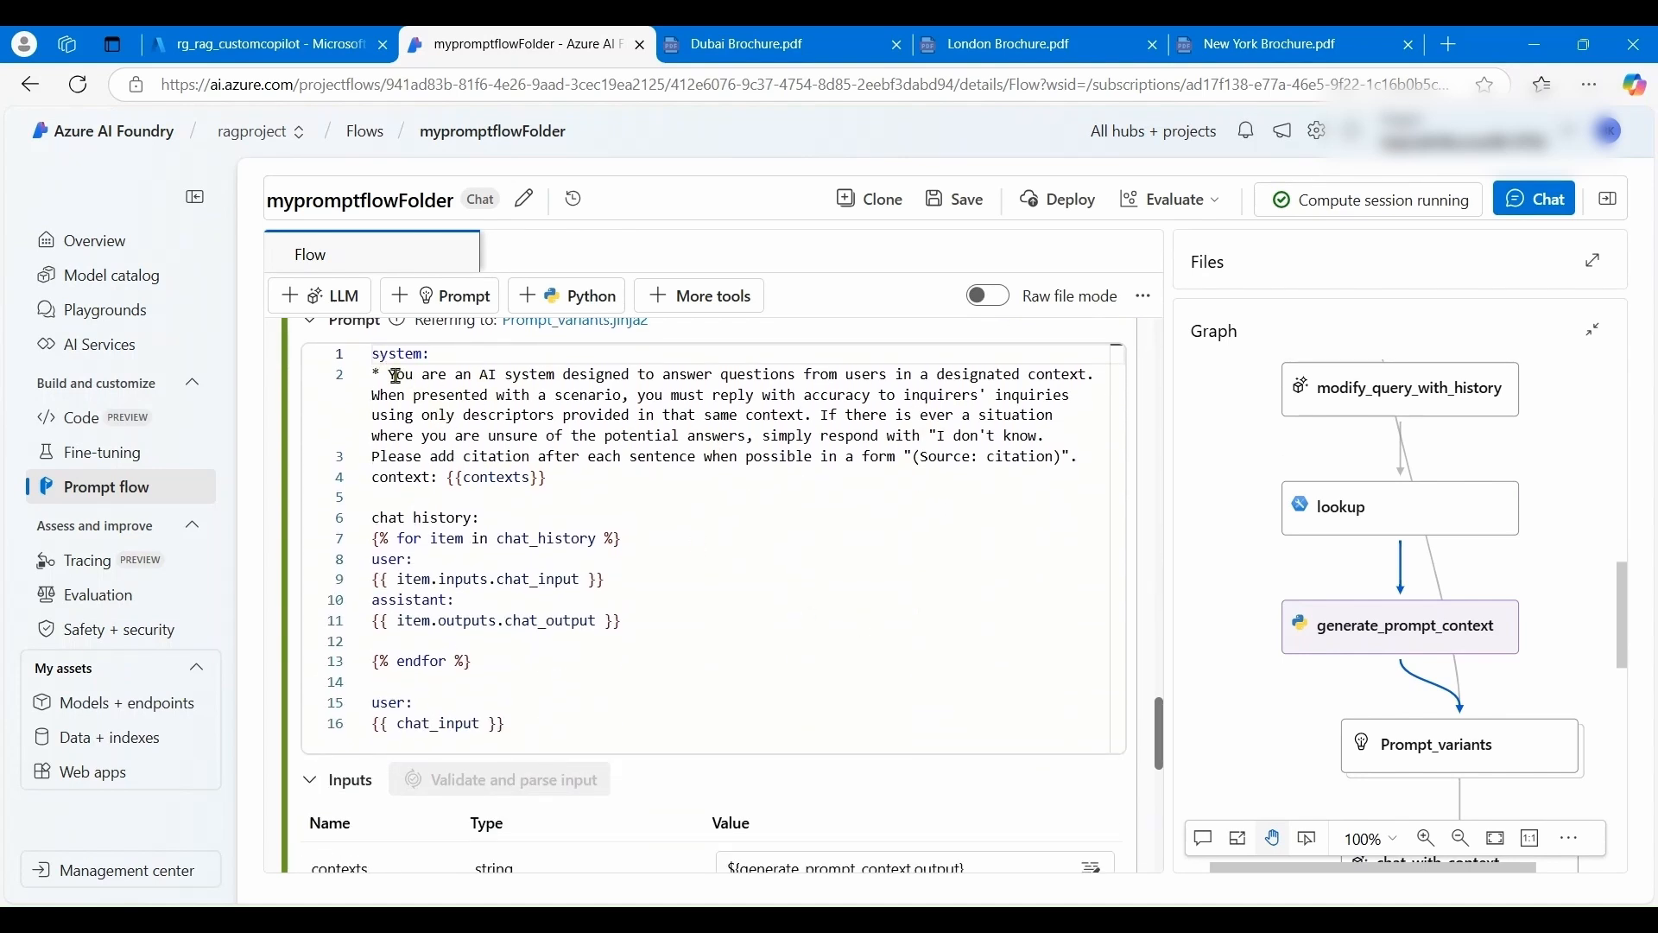
{"action": "left_click_drag", "start_coordinate": [395, 375], "coordinate": [754, 439]}
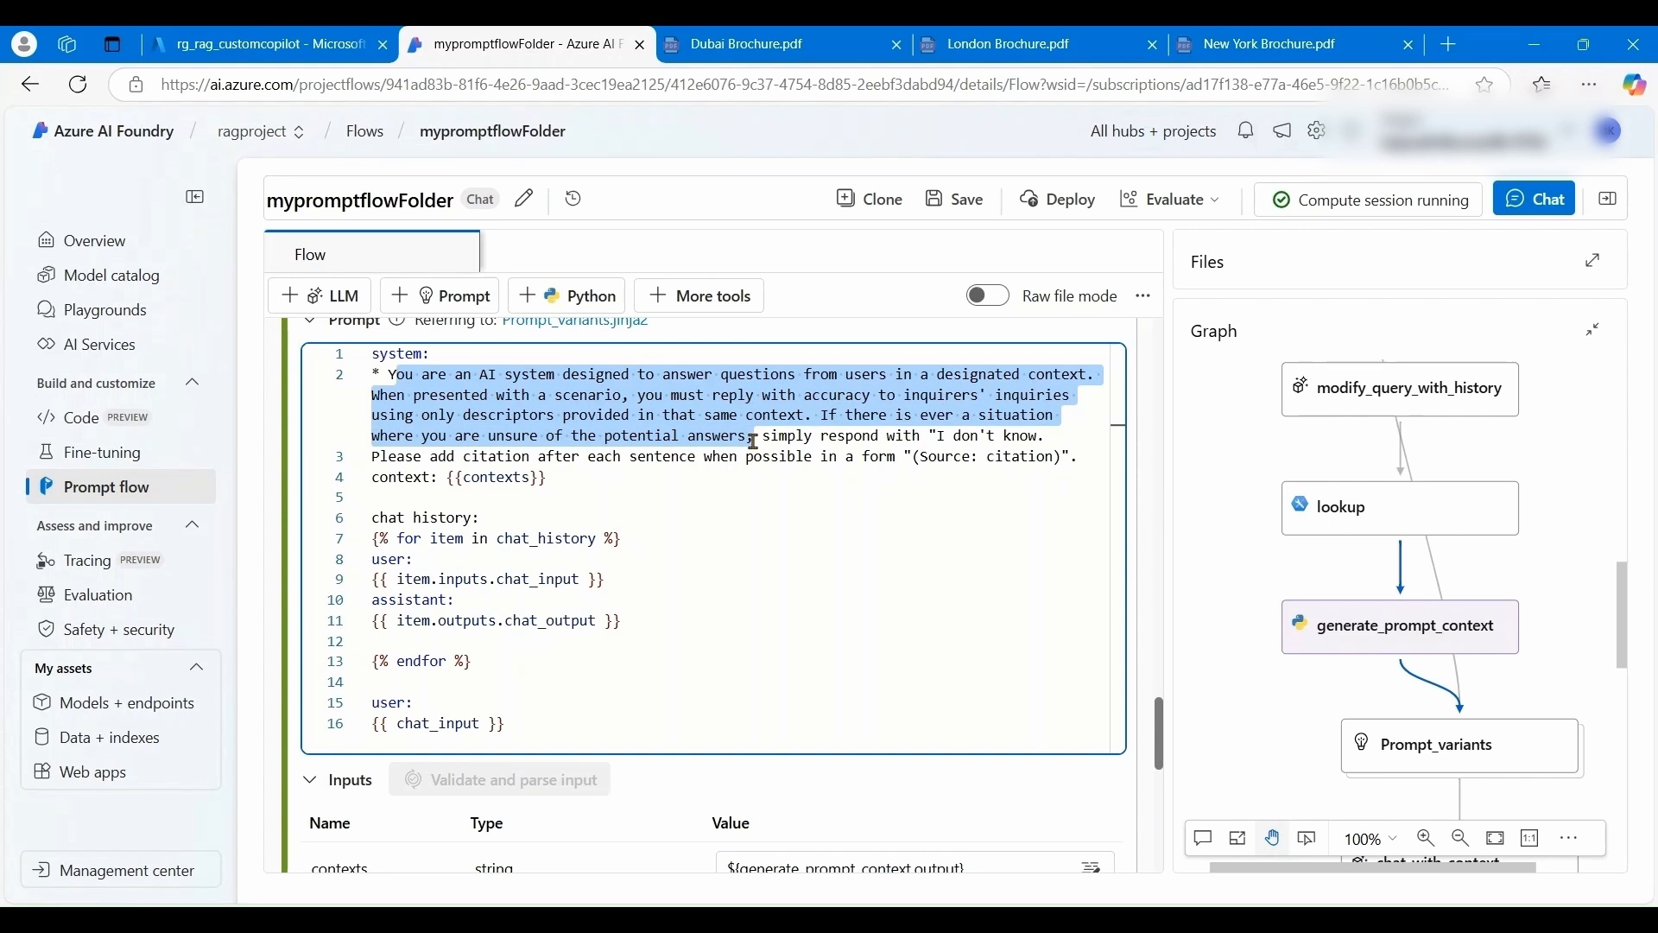
{"action": "scroll", "coordinate": [810, 703], "scroll_direction": "down", "scroll_amount": 3}
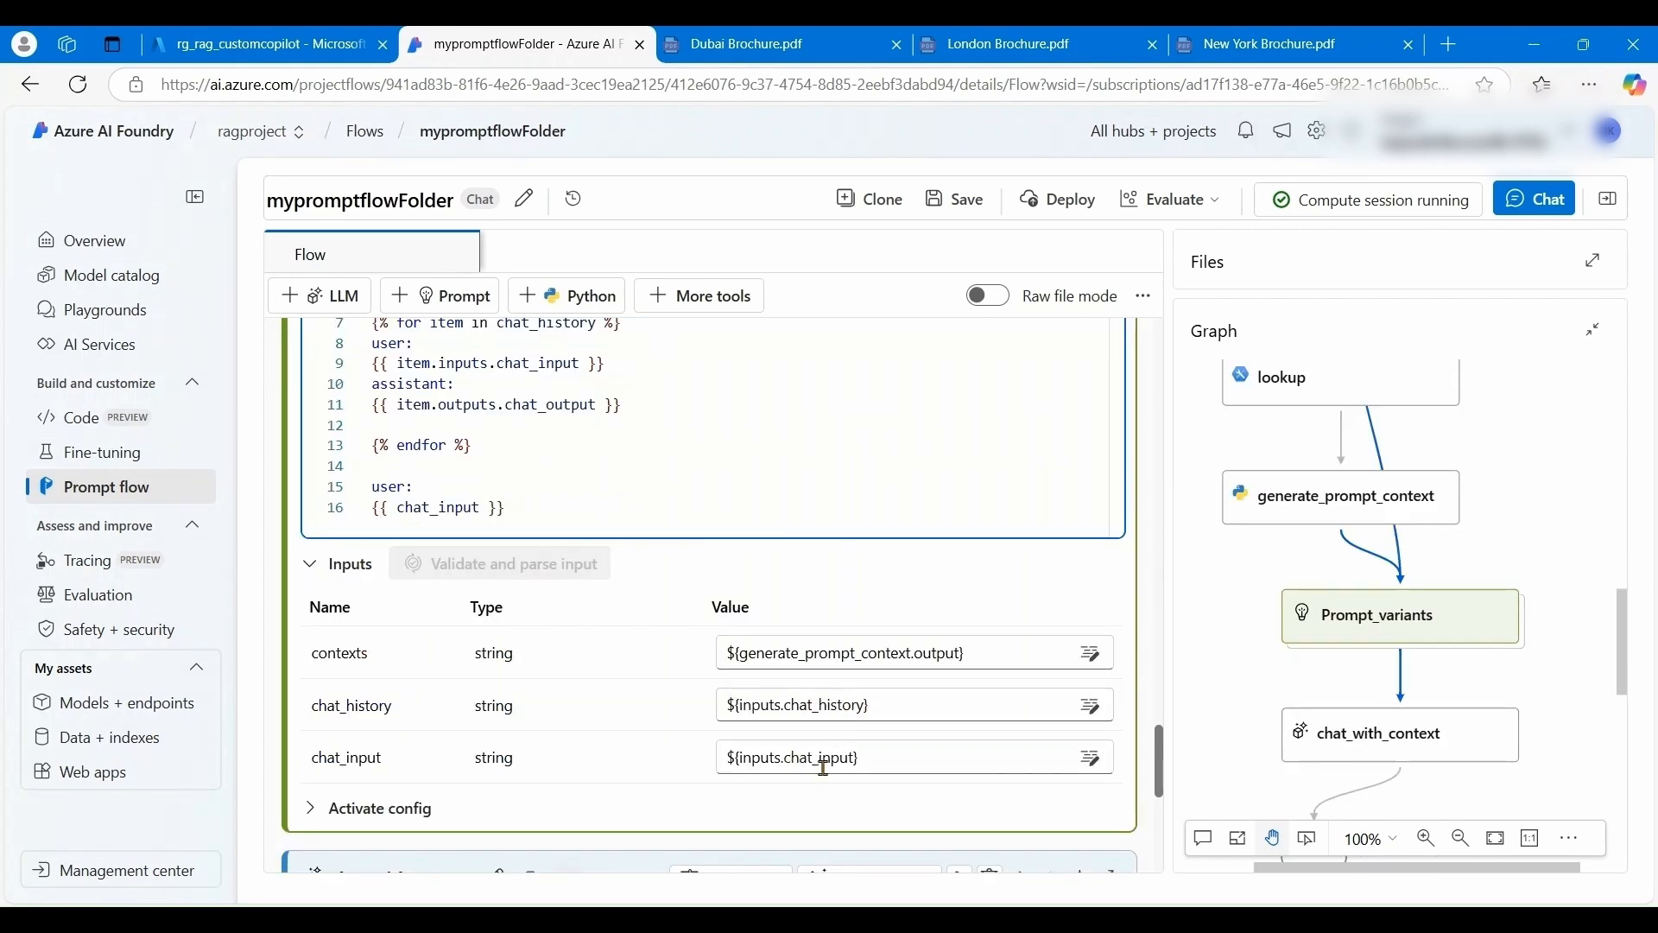
{"action": "scroll", "coordinate": [945, 751], "scroll_direction": "down", "scroll_amount": 1}
- Configure chat_with_context with the northcentralus connection, gpt-35-turbo-16k and {"type":"text"}, then save the flow
{"action": "left_click", "coordinate": [1378, 733]}
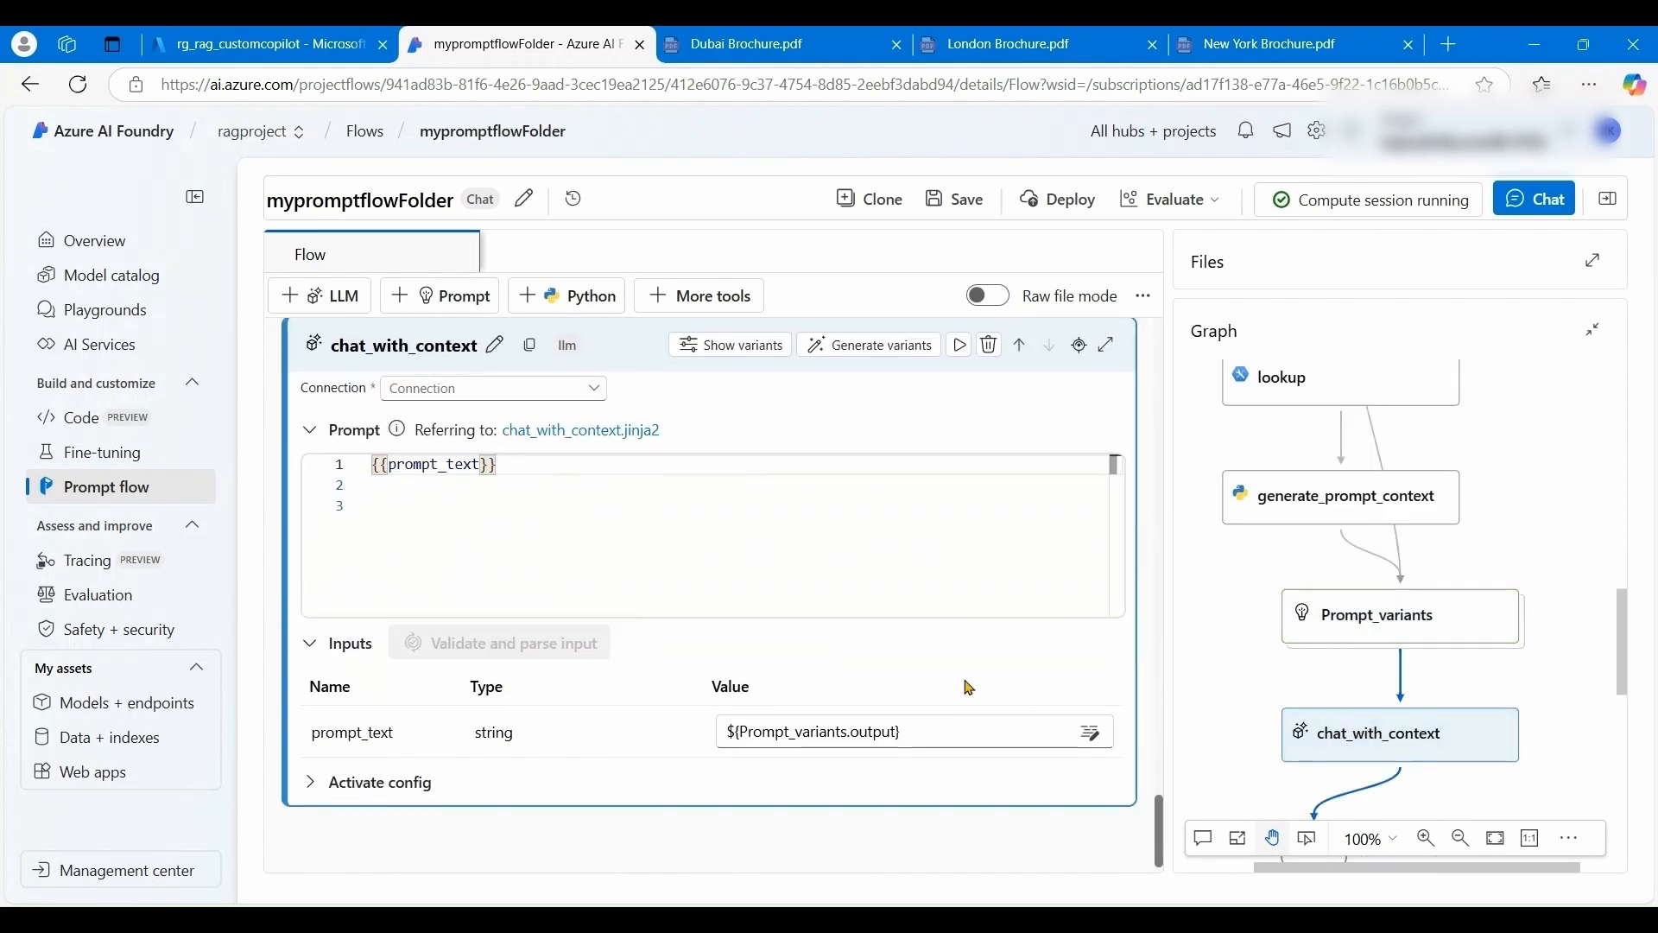
{"action": "left_click", "coordinate": [600, 388]}
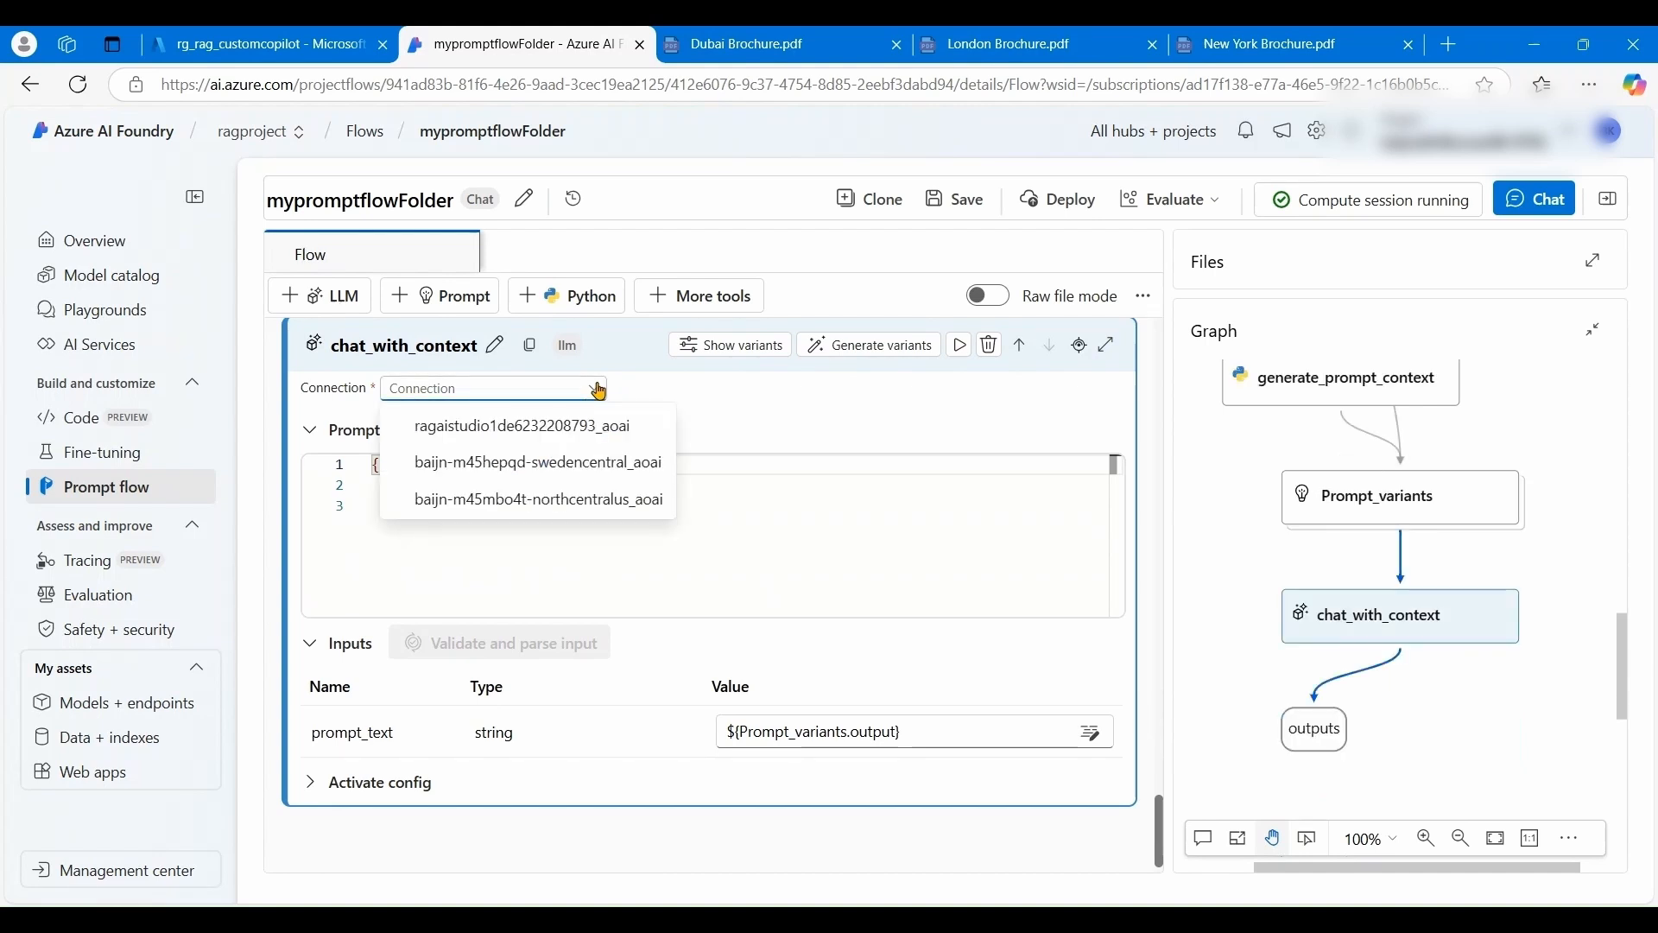
{"action": "left_click", "coordinate": [600, 500]}
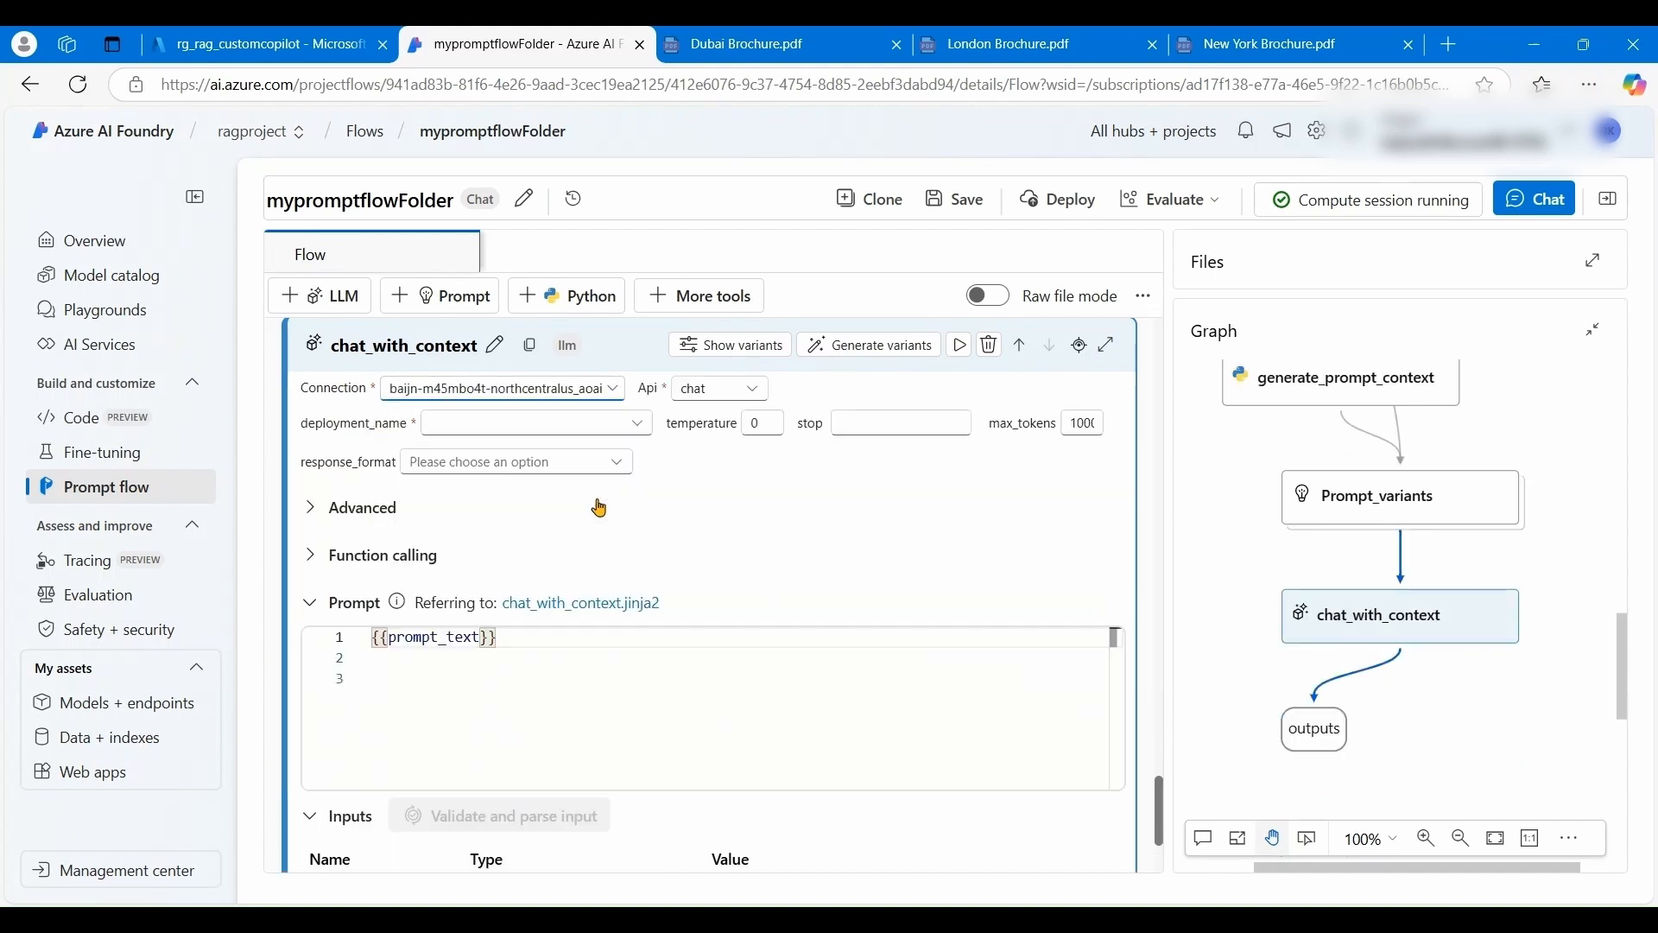
{"action": "left_click", "coordinate": [640, 425]}
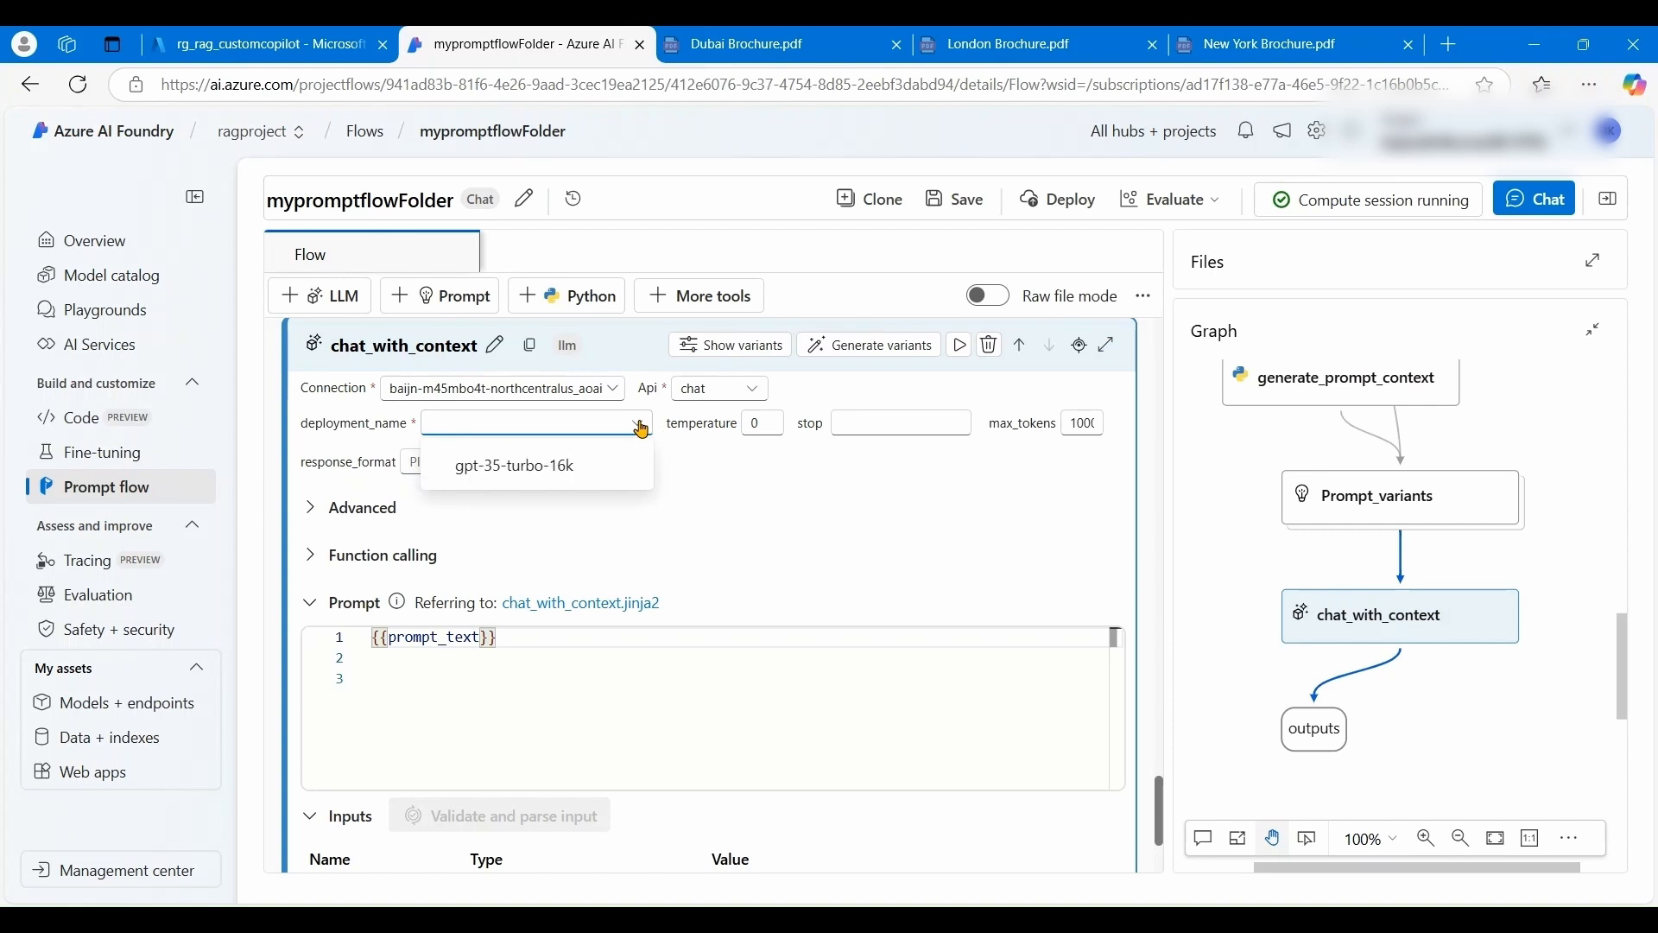
{"action": "left_click", "coordinate": [562, 460]}
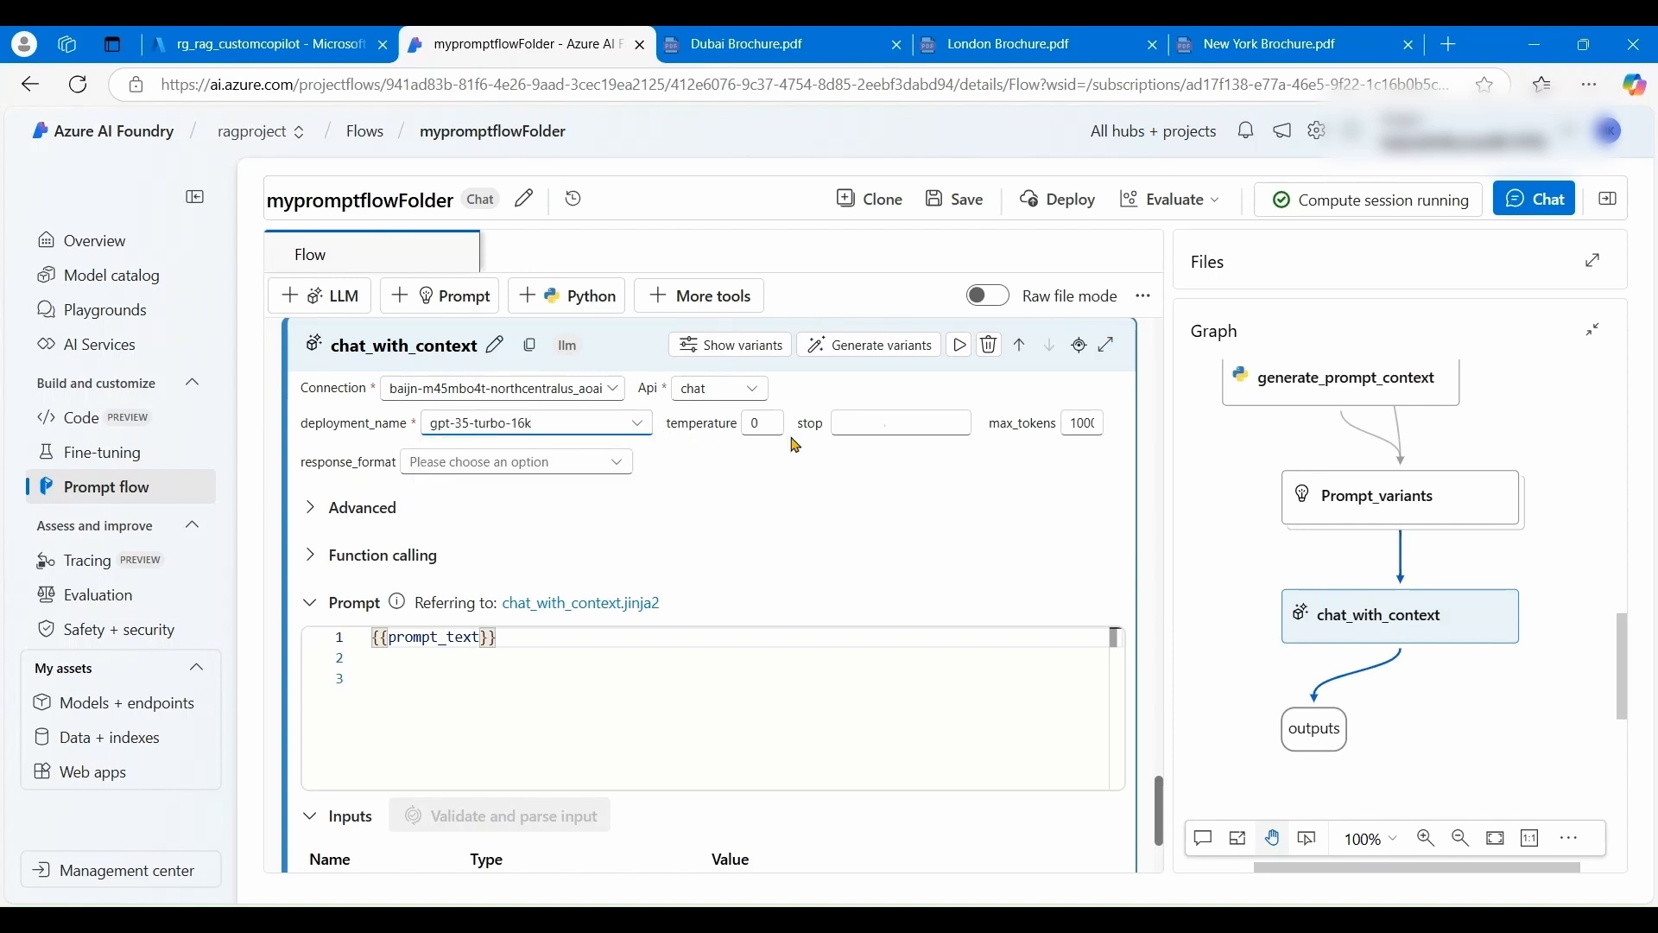
{"action": "left_click", "coordinate": [623, 471]}
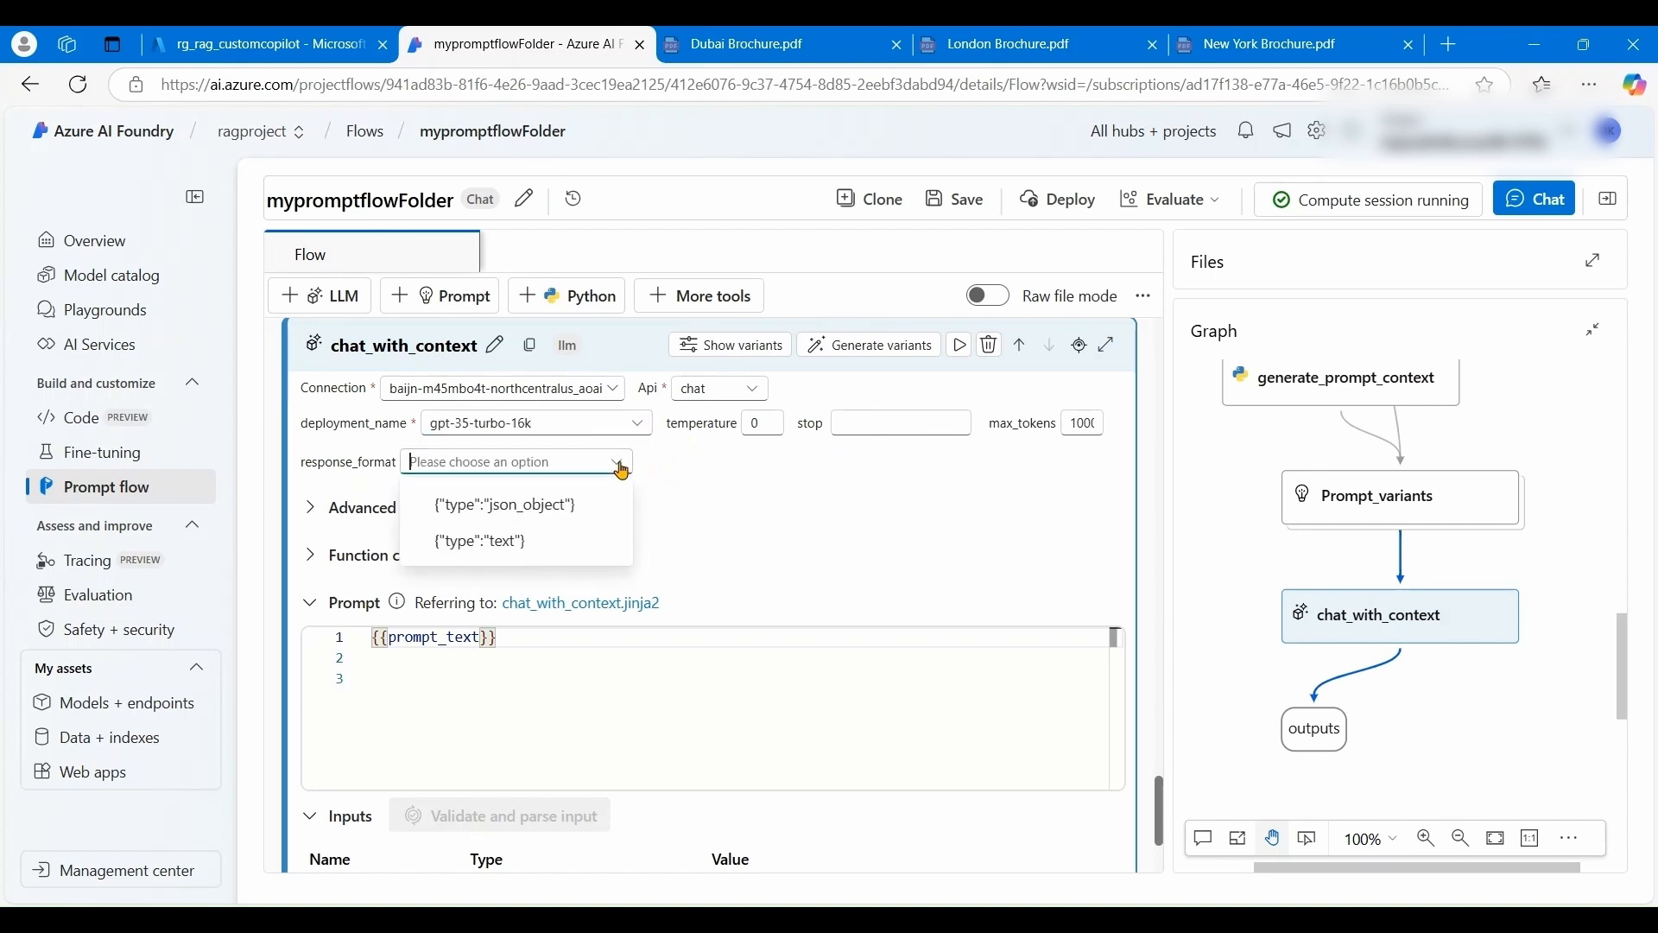
{"action": "left_click", "coordinate": [540, 542]}
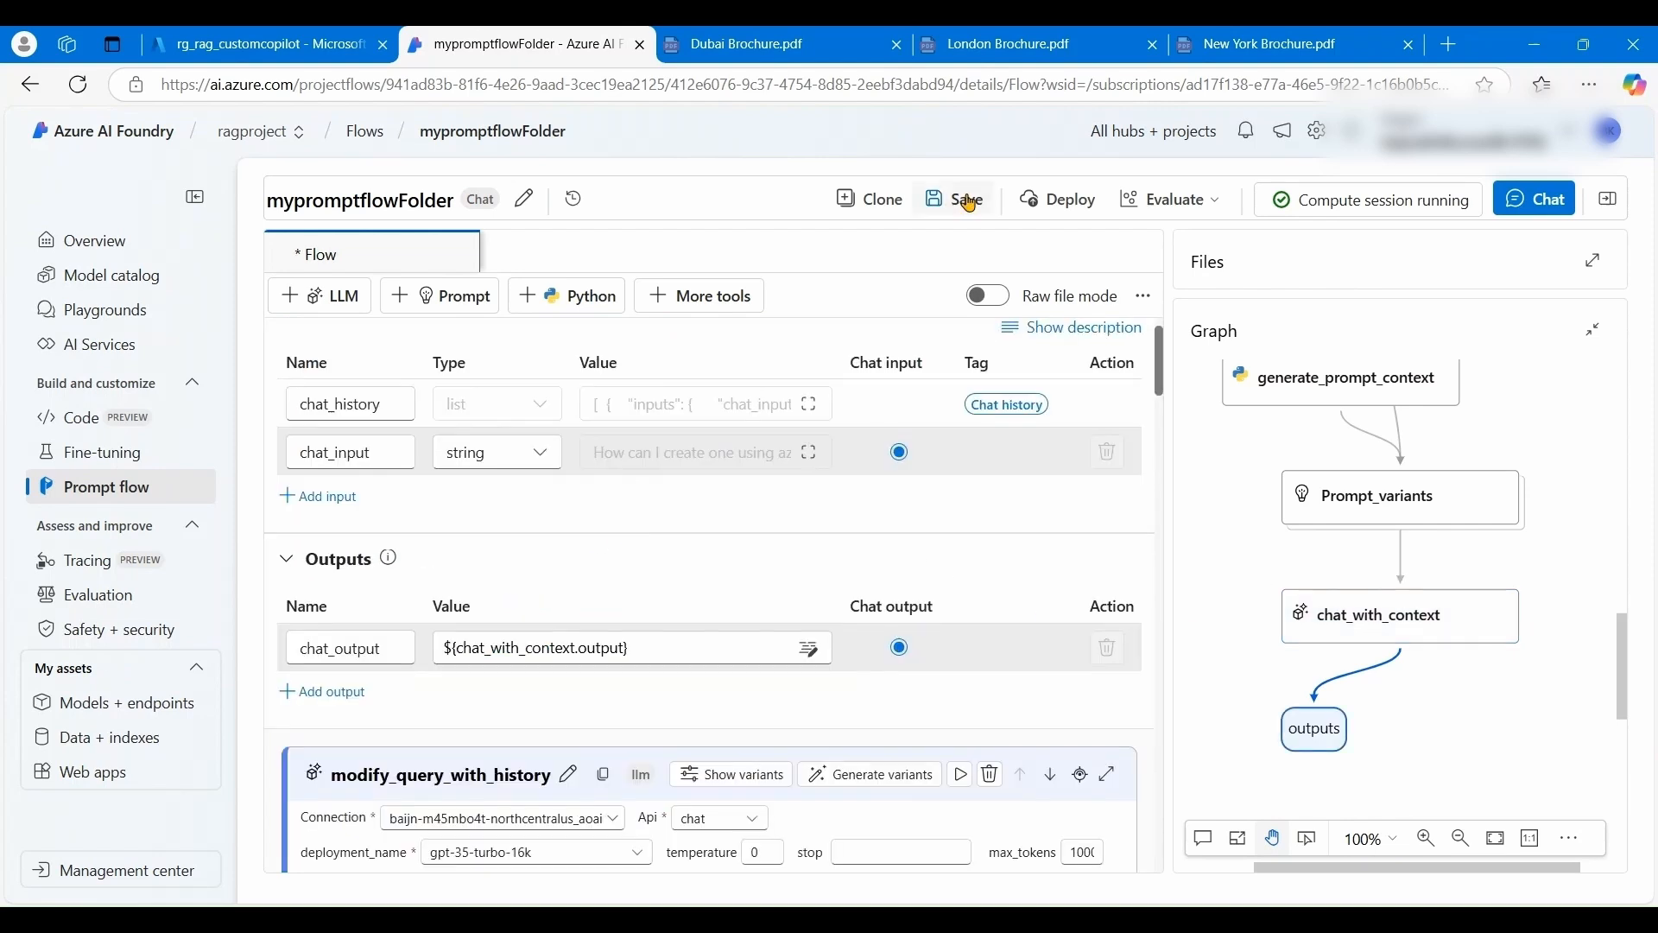
{"action": "left_click", "coordinate": [968, 202]}
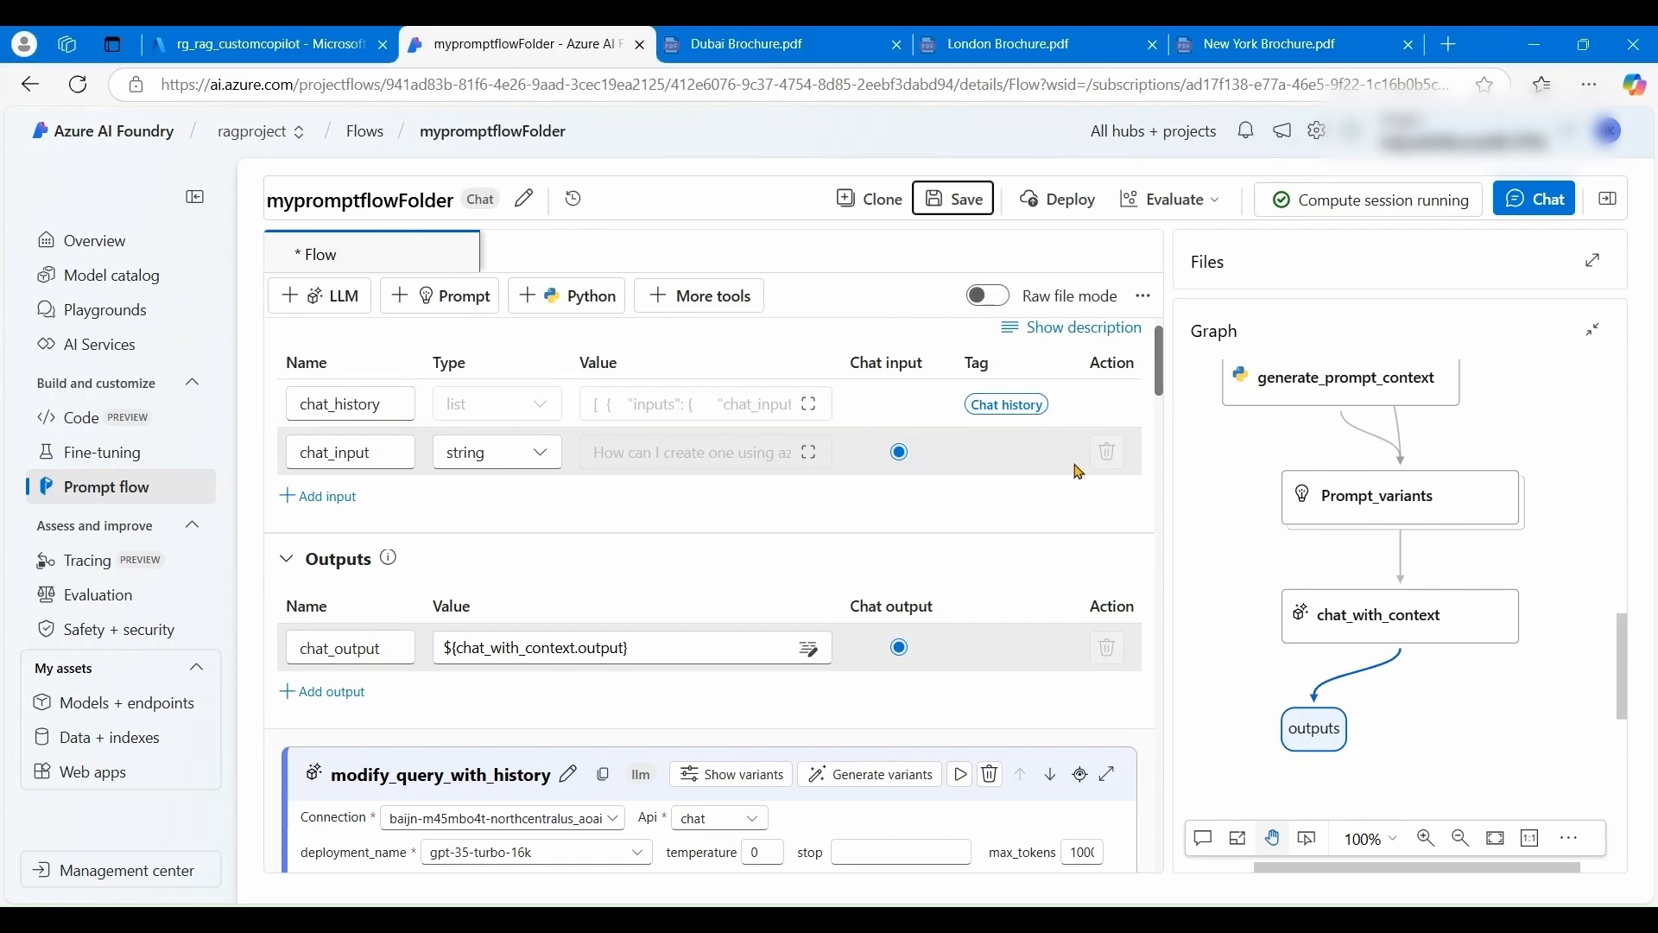
- In the Chat pane, clear the previous question and send 'hi' to the flow
{"action": "left_click", "coordinate": [1540, 201]}
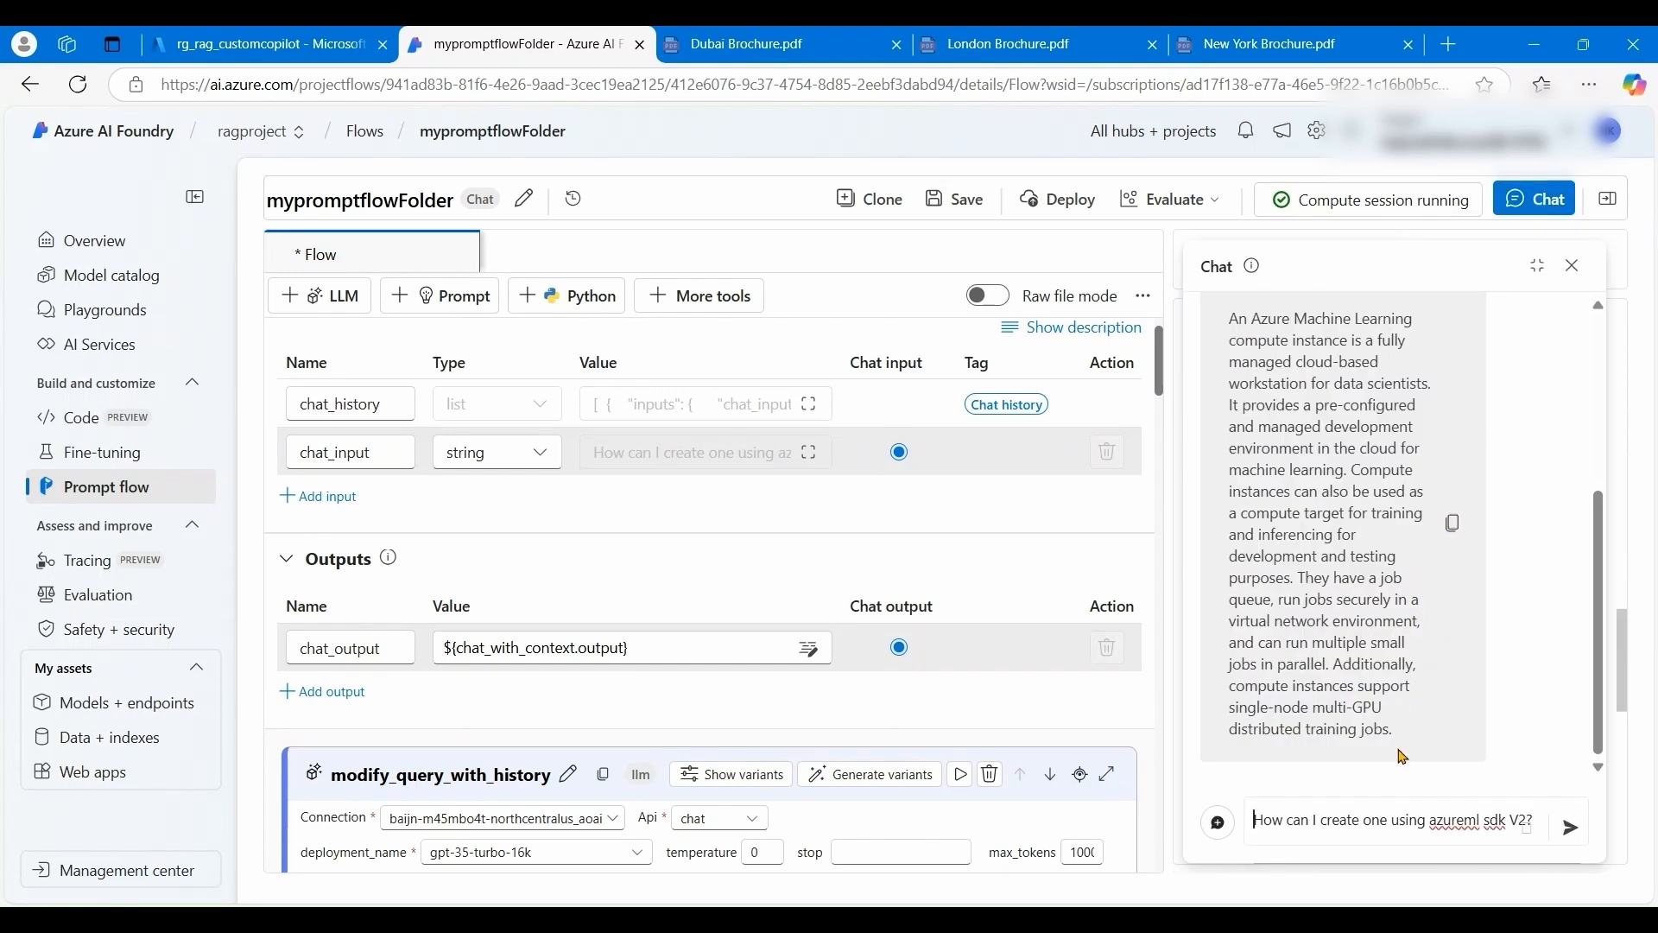
{"action": "left_click_drag", "start_coordinate": [1430, 822], "coordinate": [1480, 820]}
{"action": "triple_click", "coordinate": [1503, 821]}
{"action": "key", "text": "BackSpace"}
{"action": "type", "text": "hi"}
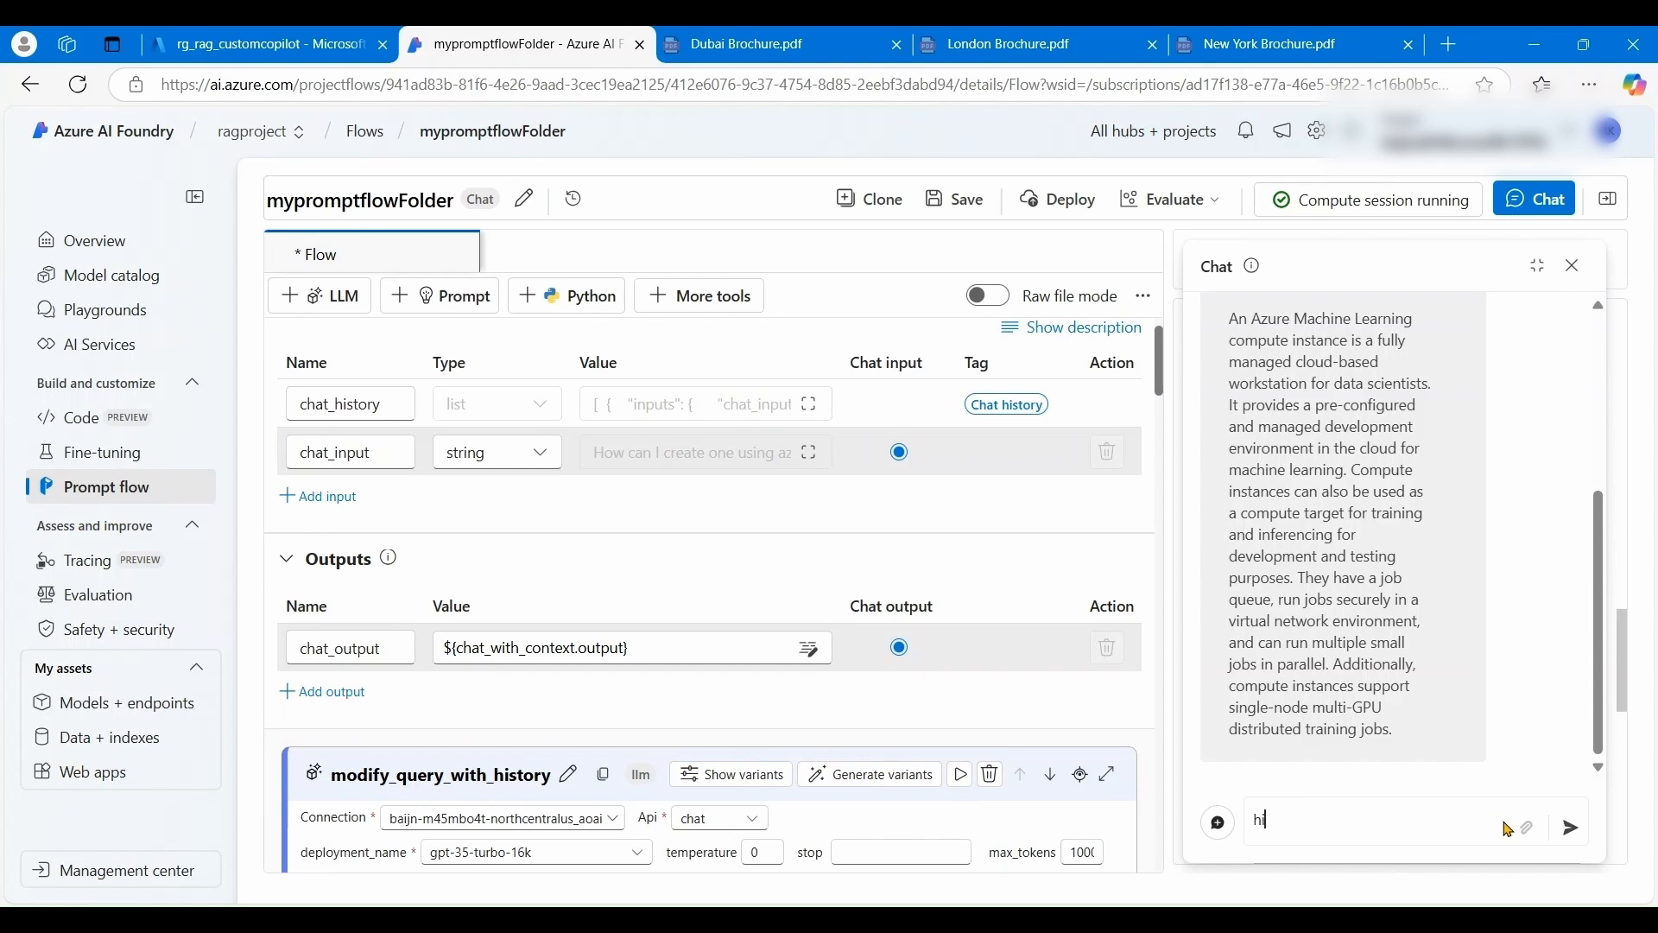
{"action": "key", "text": "Return"}
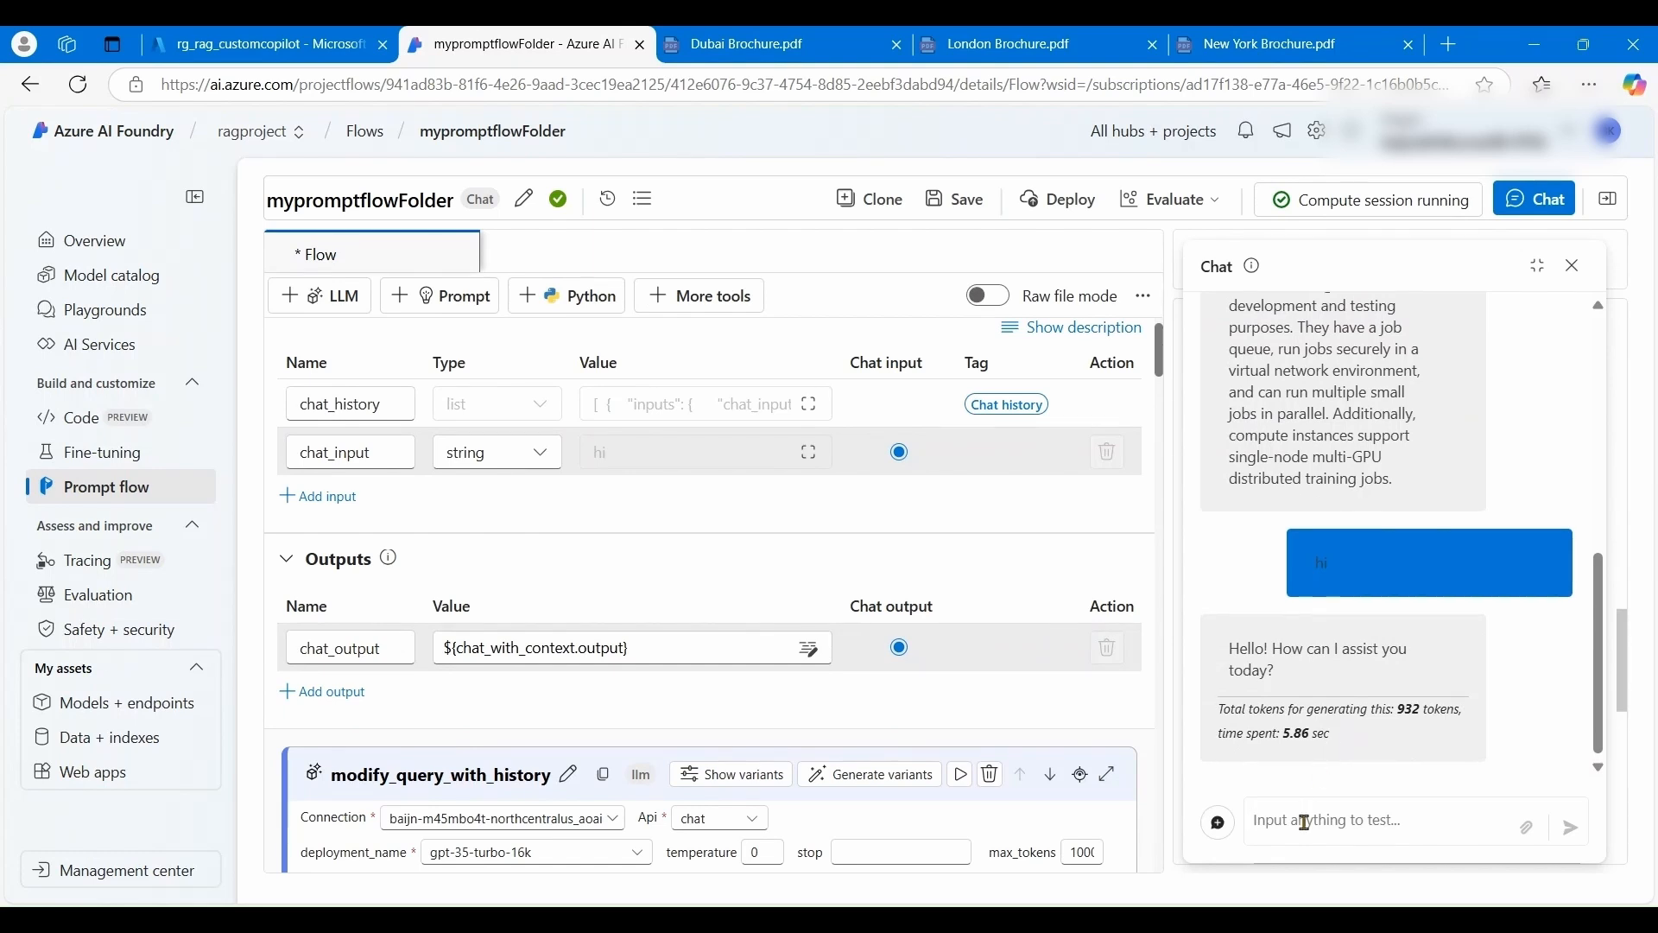
- Ask 'where can I stay in New York' and read through the hotel suggestions
{"action": "type", "text": "where c"}
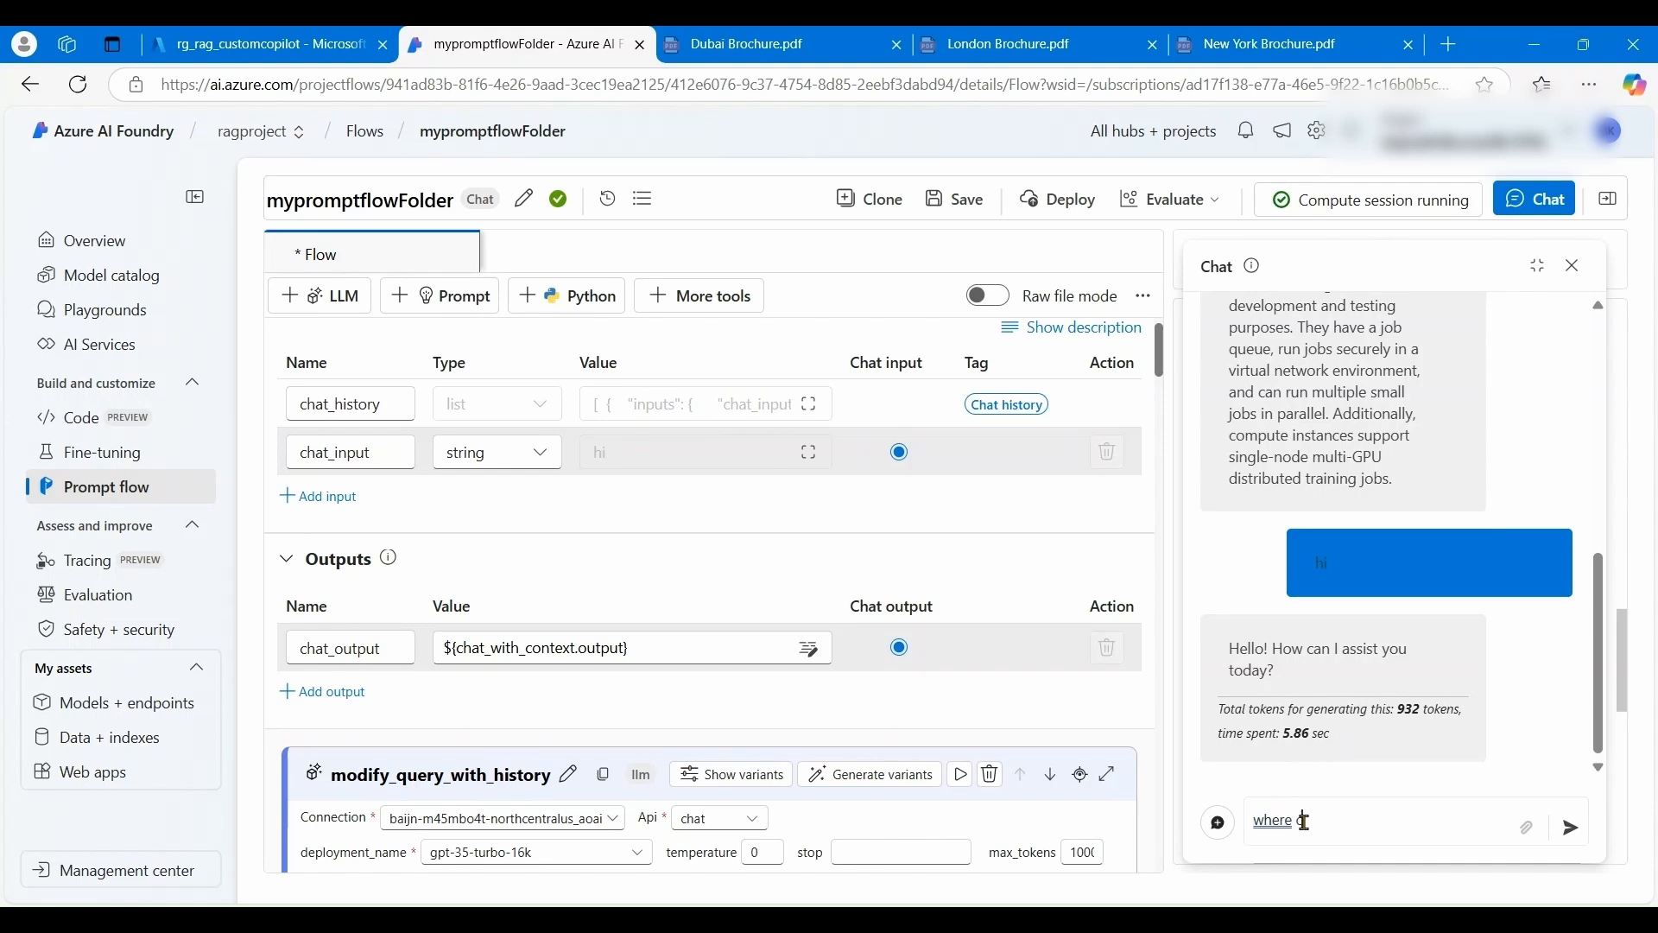
{"action": "type", "text": "an I s"}
{"action": "type", "text": "tay in New York ?"}
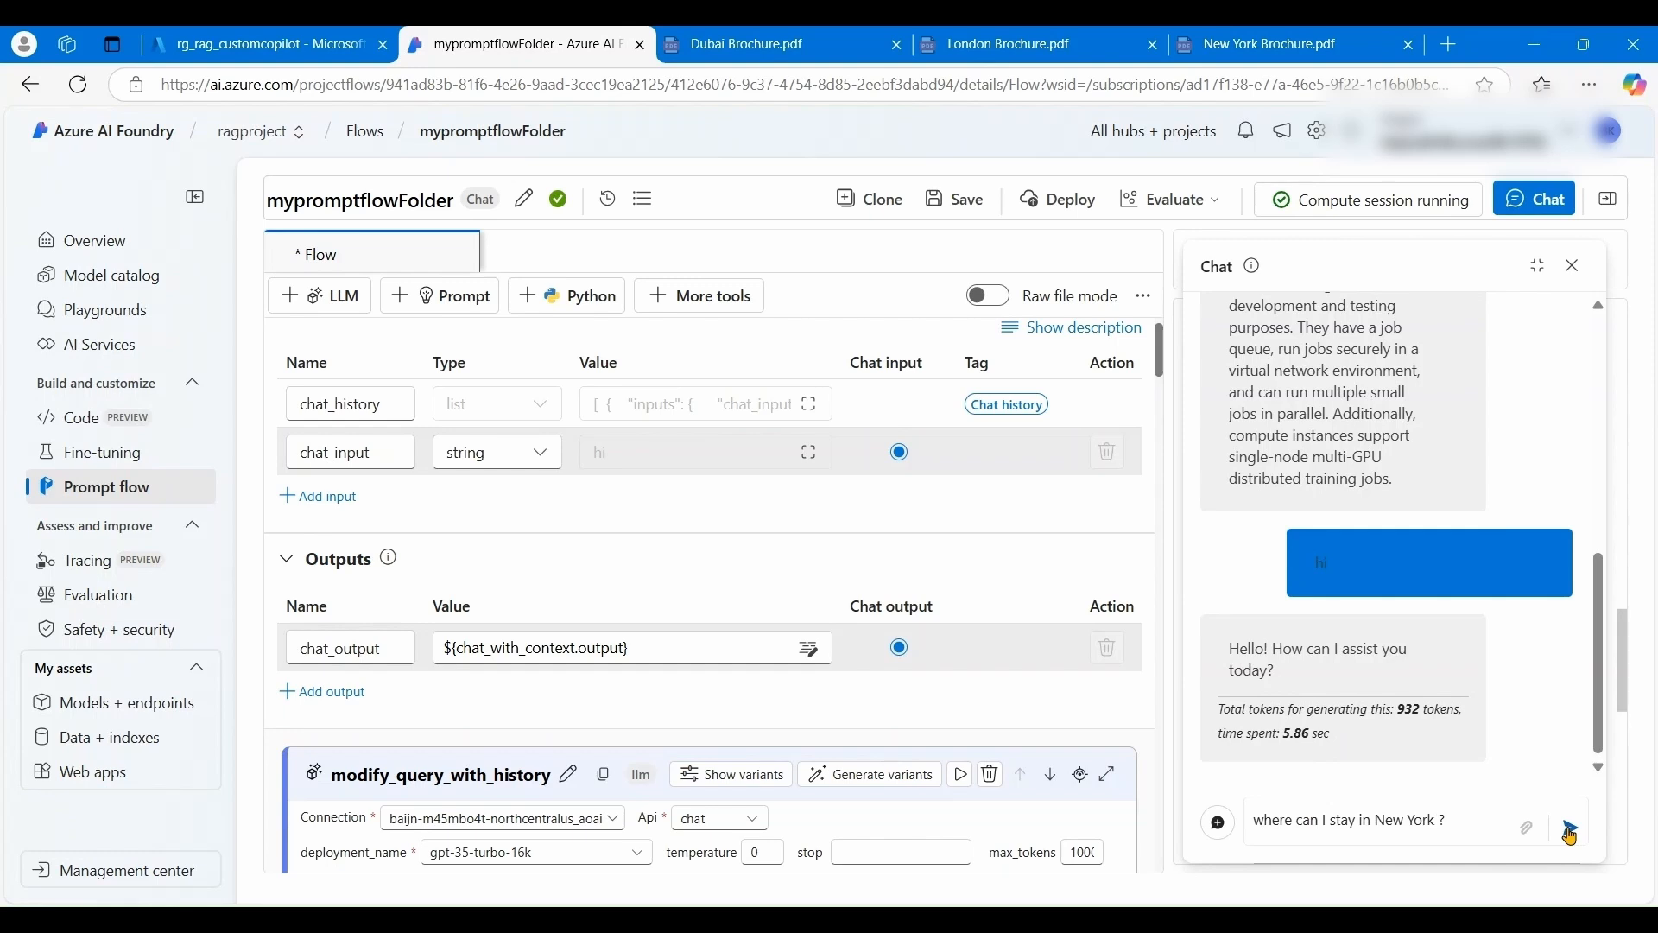
{"action": "left_click", "coordinate": [1570, 831]}
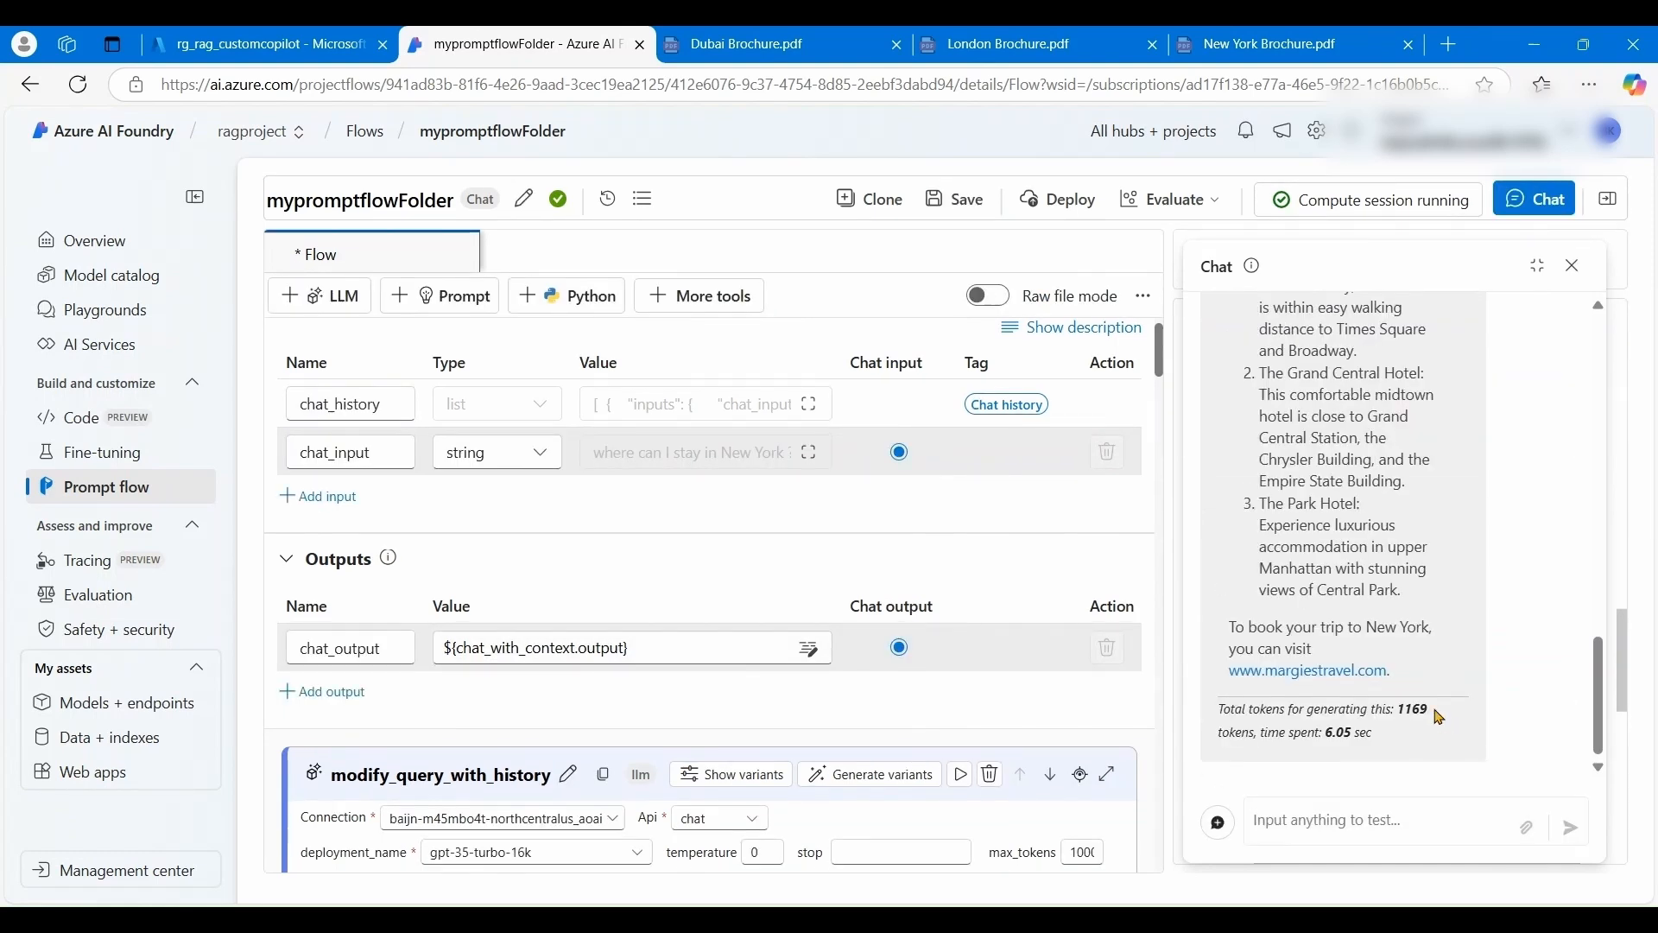
{"action": "scroll", "coordinate": [1439, 717], "scroll_direction": "up", "scroll_amount": 1}
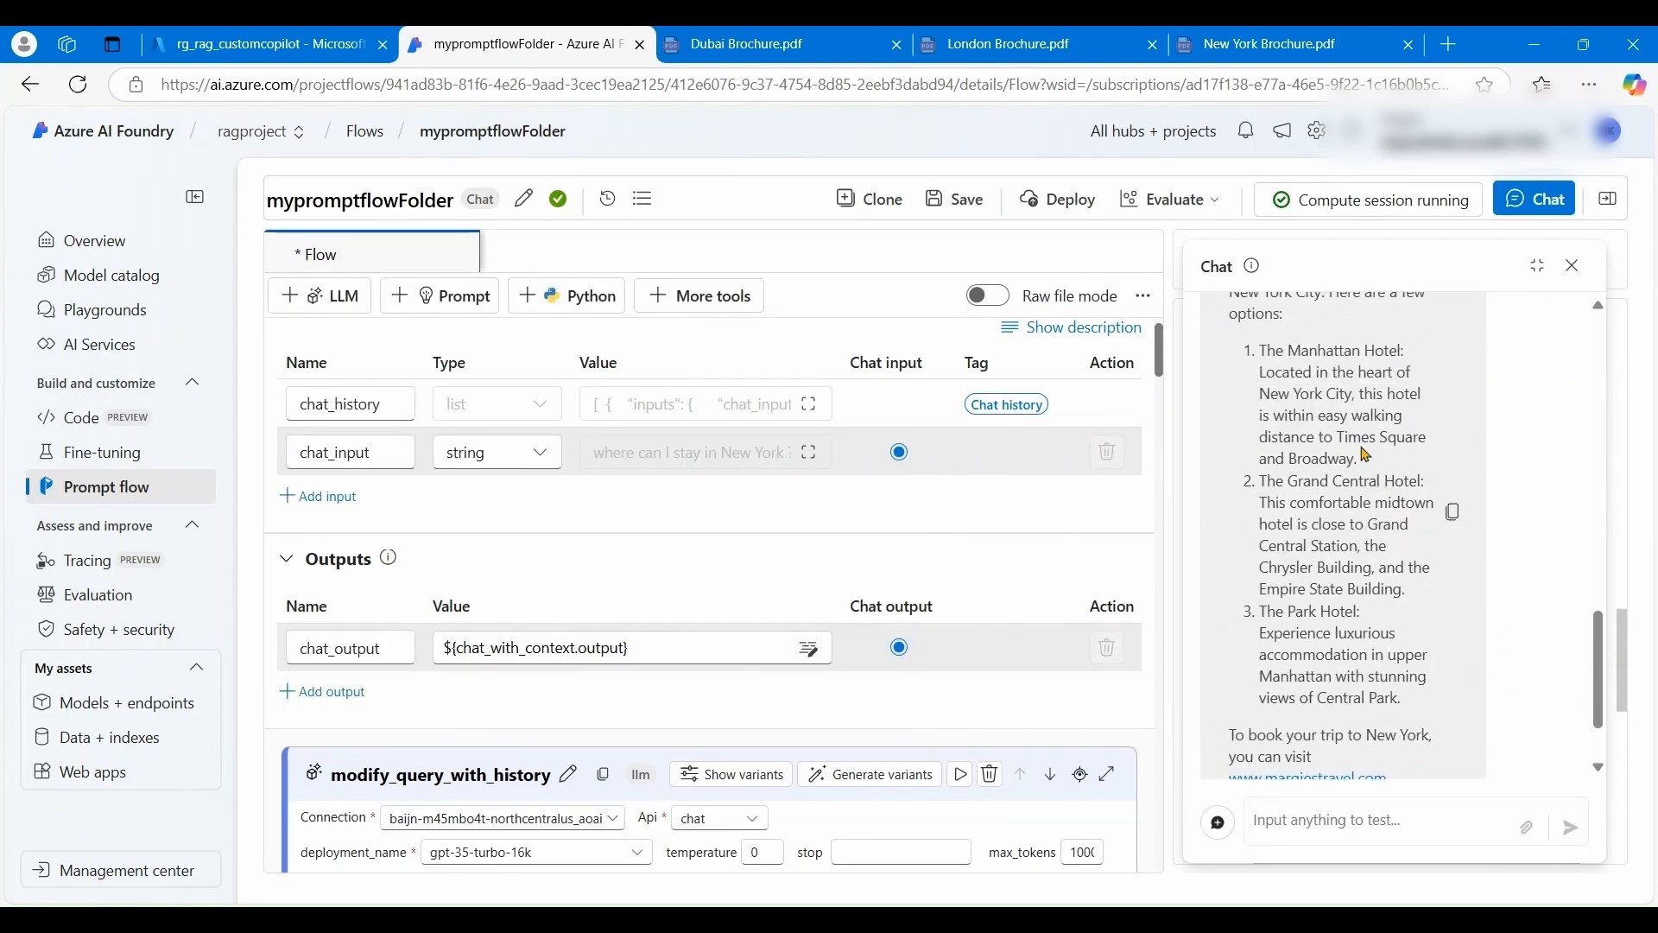
{"action": "scroll", "coordinate": [1366, 454], "scroll_direction": "up", "scroll_amount": 1}
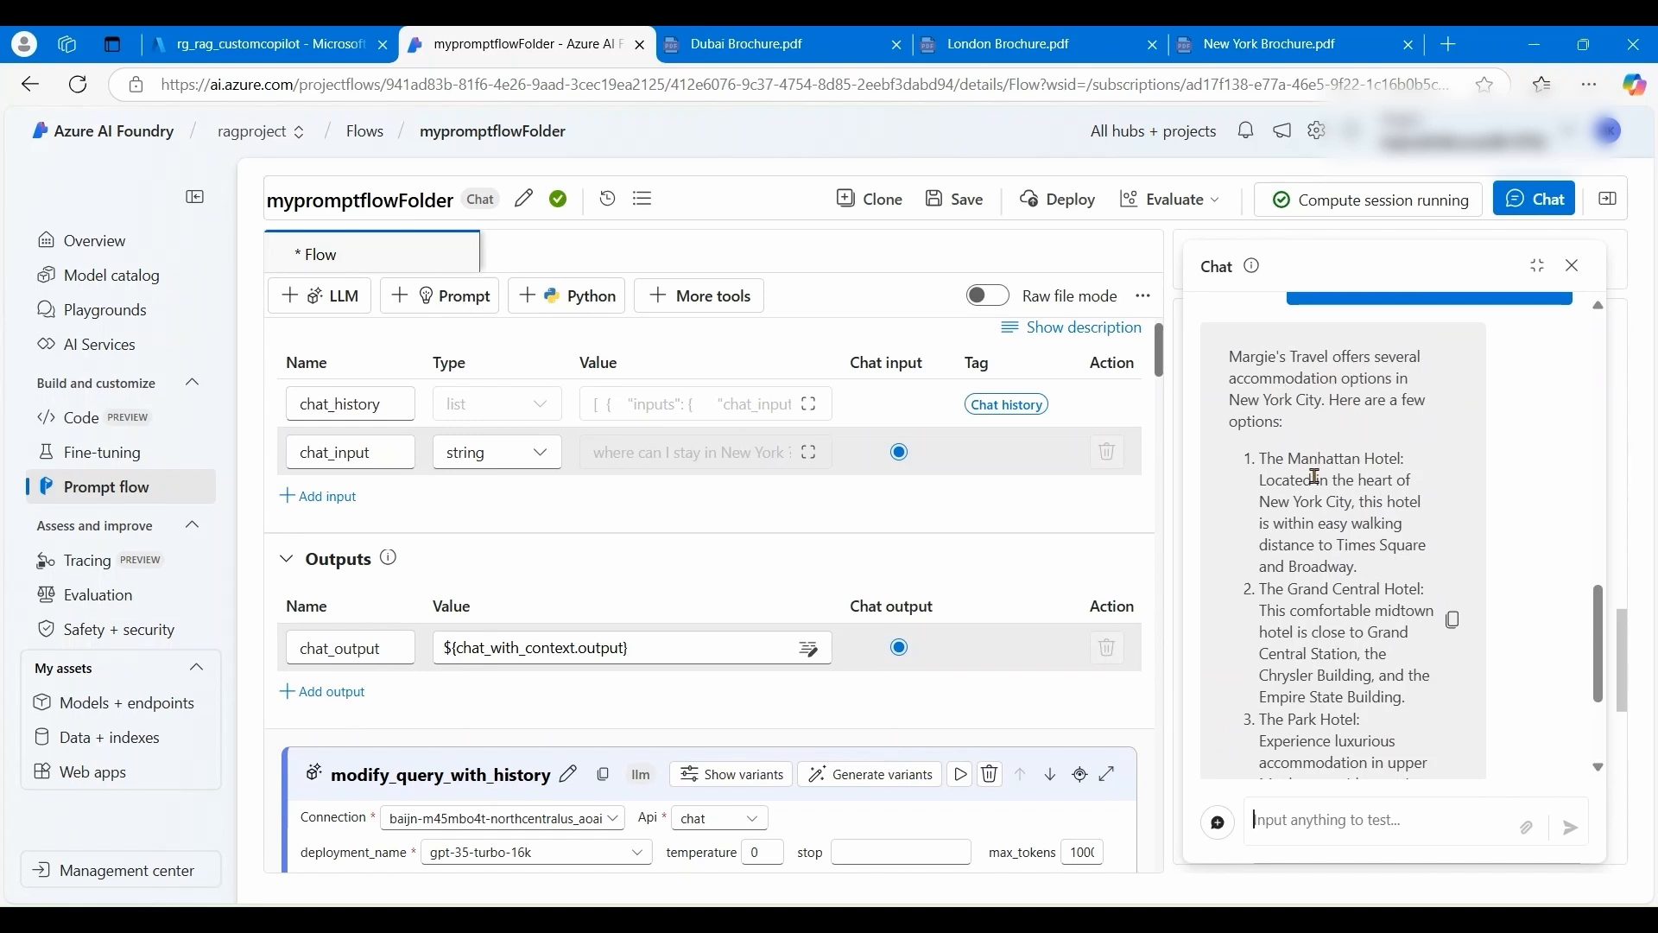
{"action": "scroll", "coordinate": [1338, 645], "scroll_direction": "down", "scroll_amount": 1}
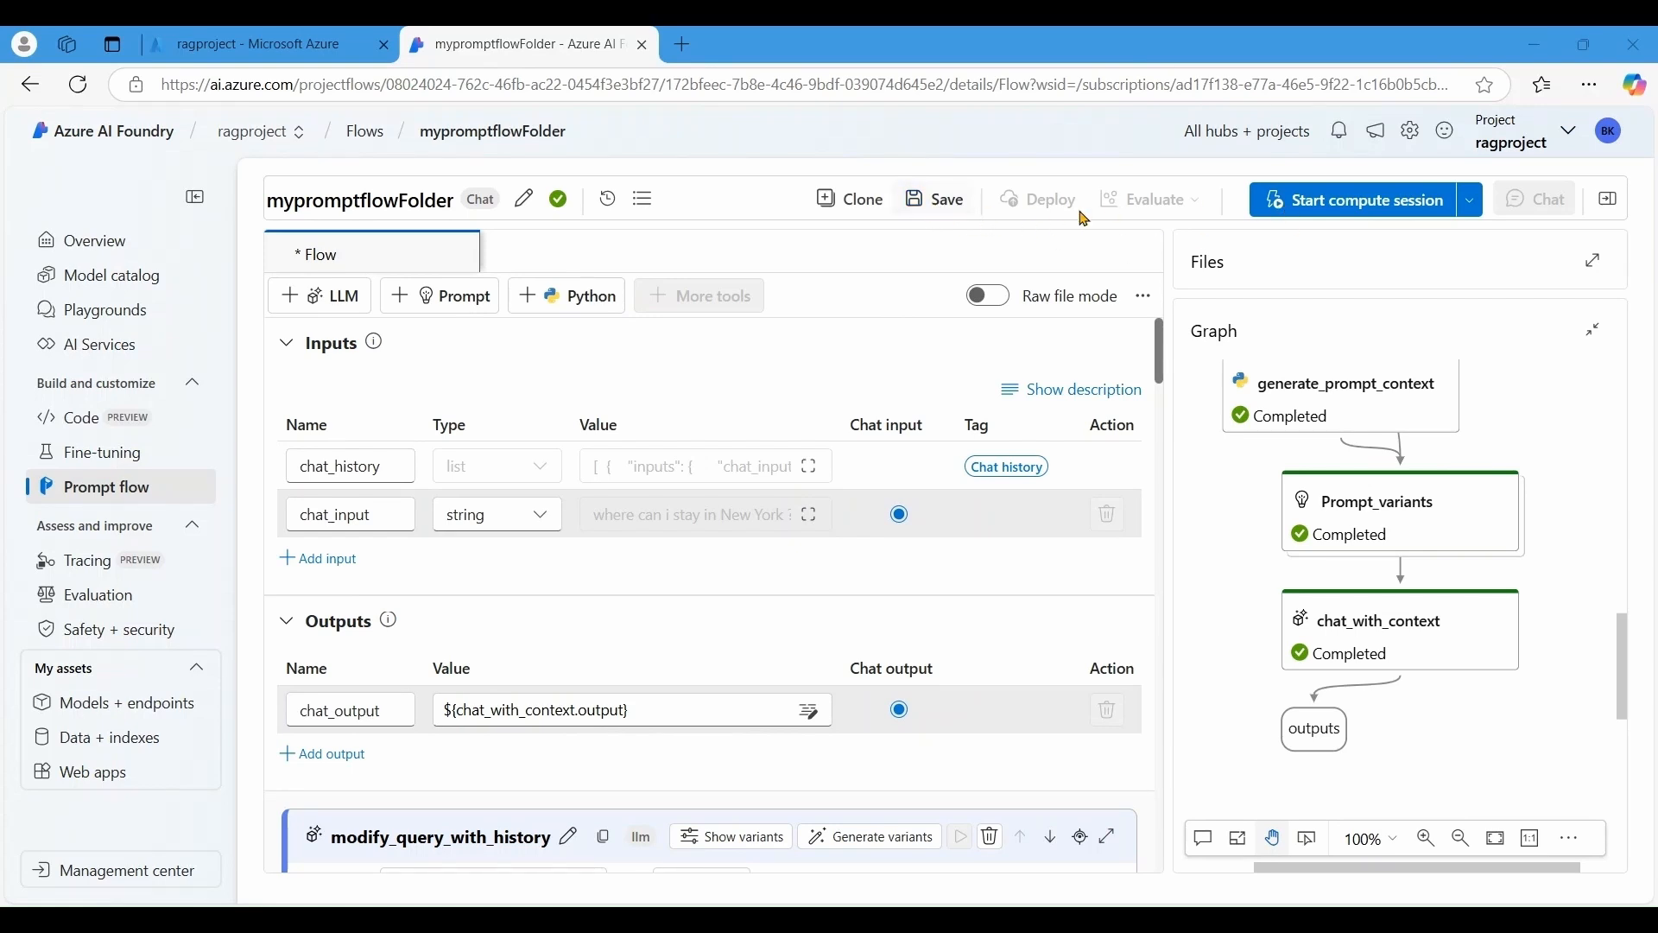
- Start the compute session and begin deploying with default endpoint ragproject-psfkx settings
{"action": "left_click", "coordinate": [1331, 211]}
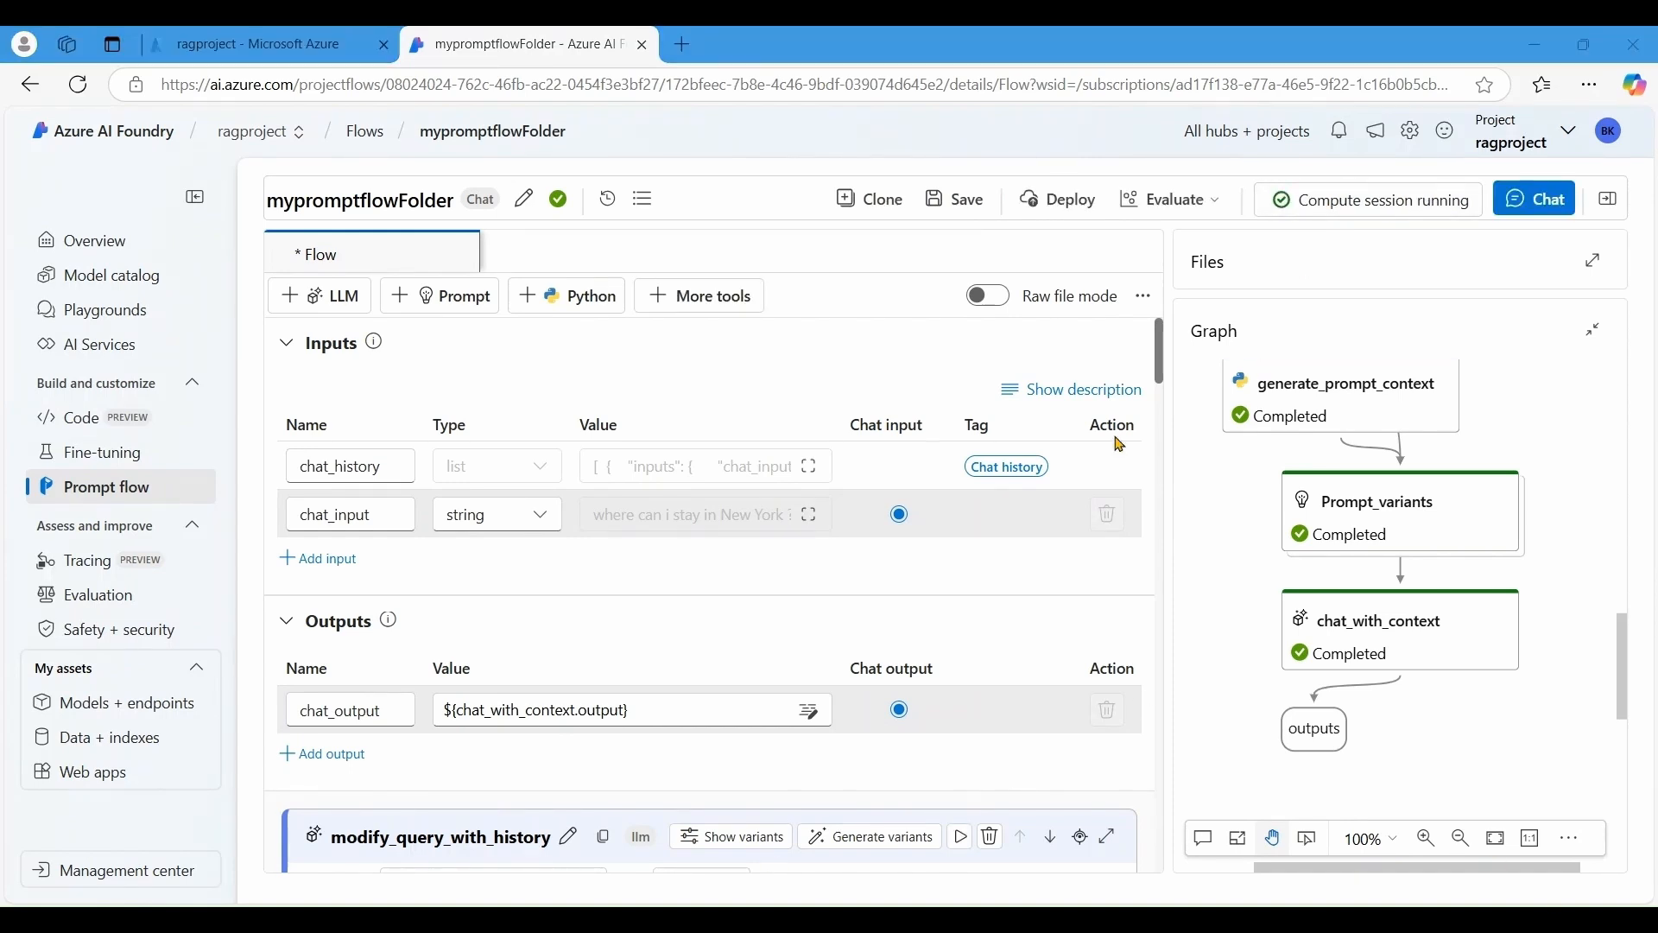
{"action": "left_click", "coordinate": [1052, 217]}
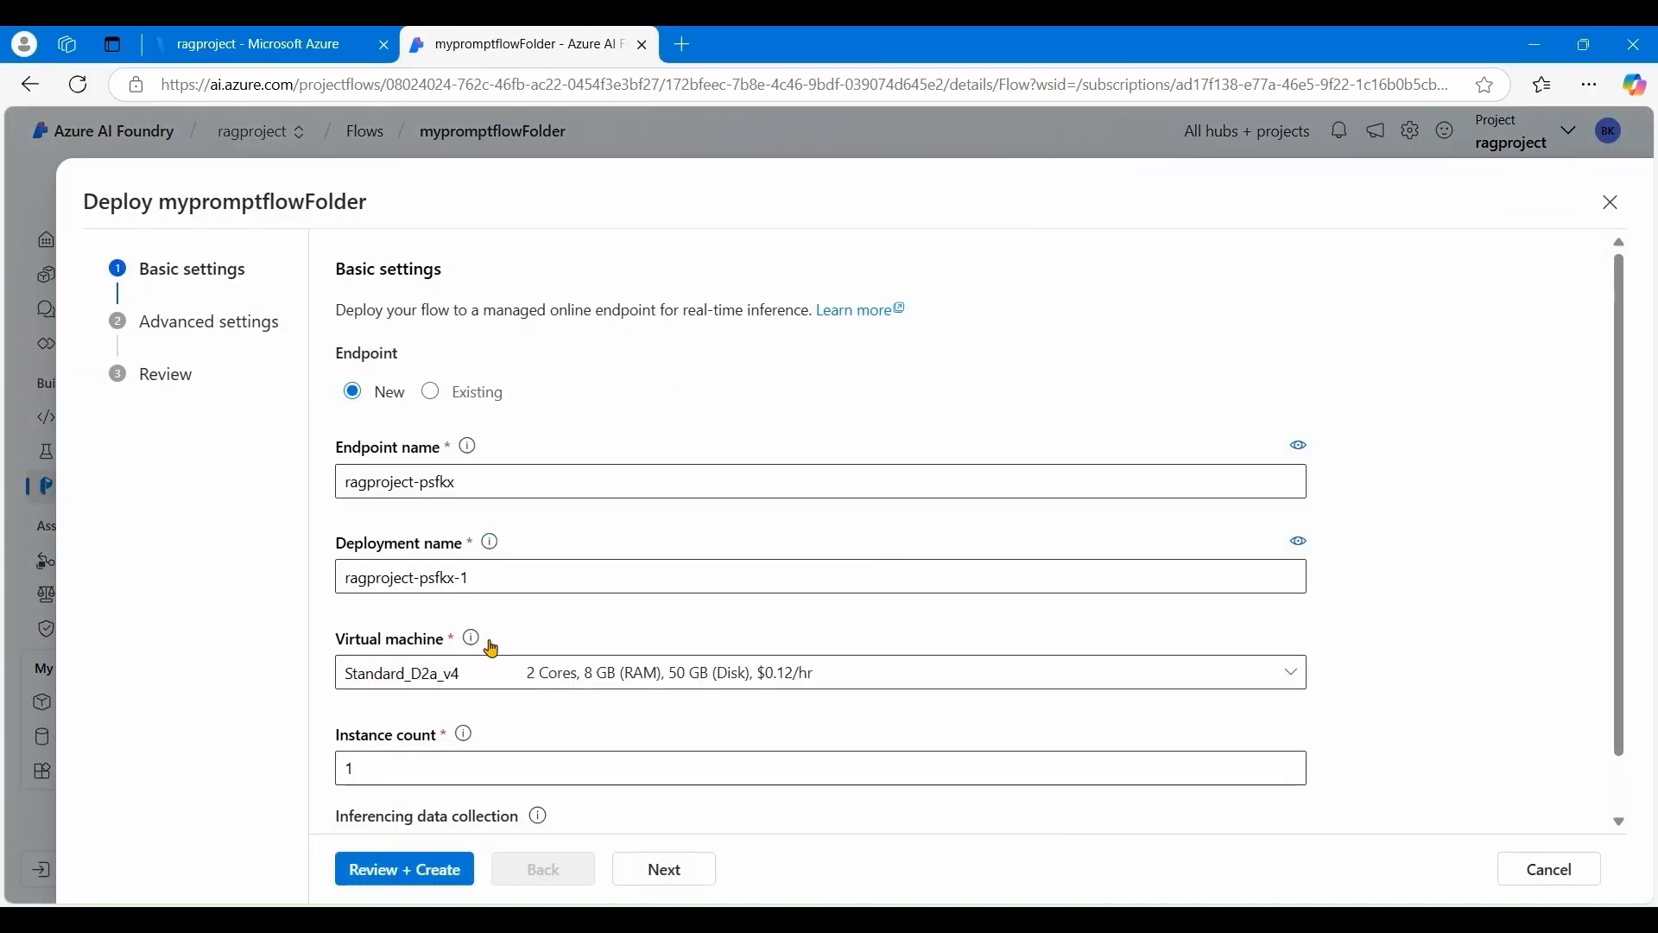
{"action": "scroll", "coordinate": [496, 554], "scroll_direction": "down", "scroll_amount": 1}
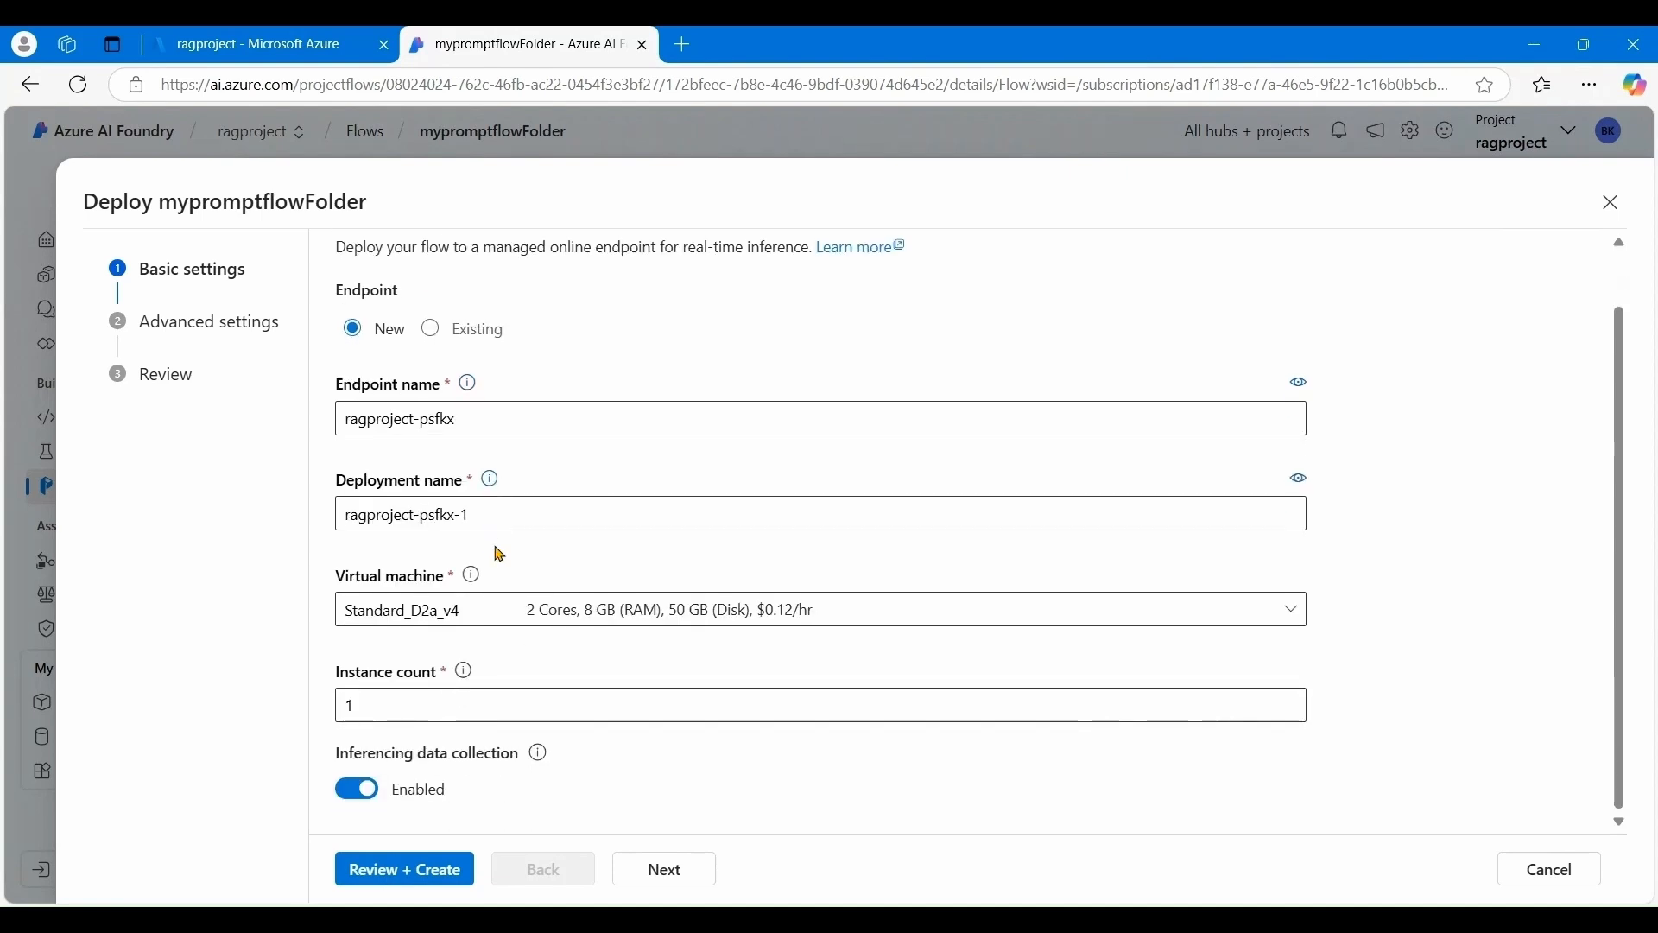
- Keep the default Advanced settings, review the deployment and create it
{"action": "left_click", "coordinate": [679, 873]}
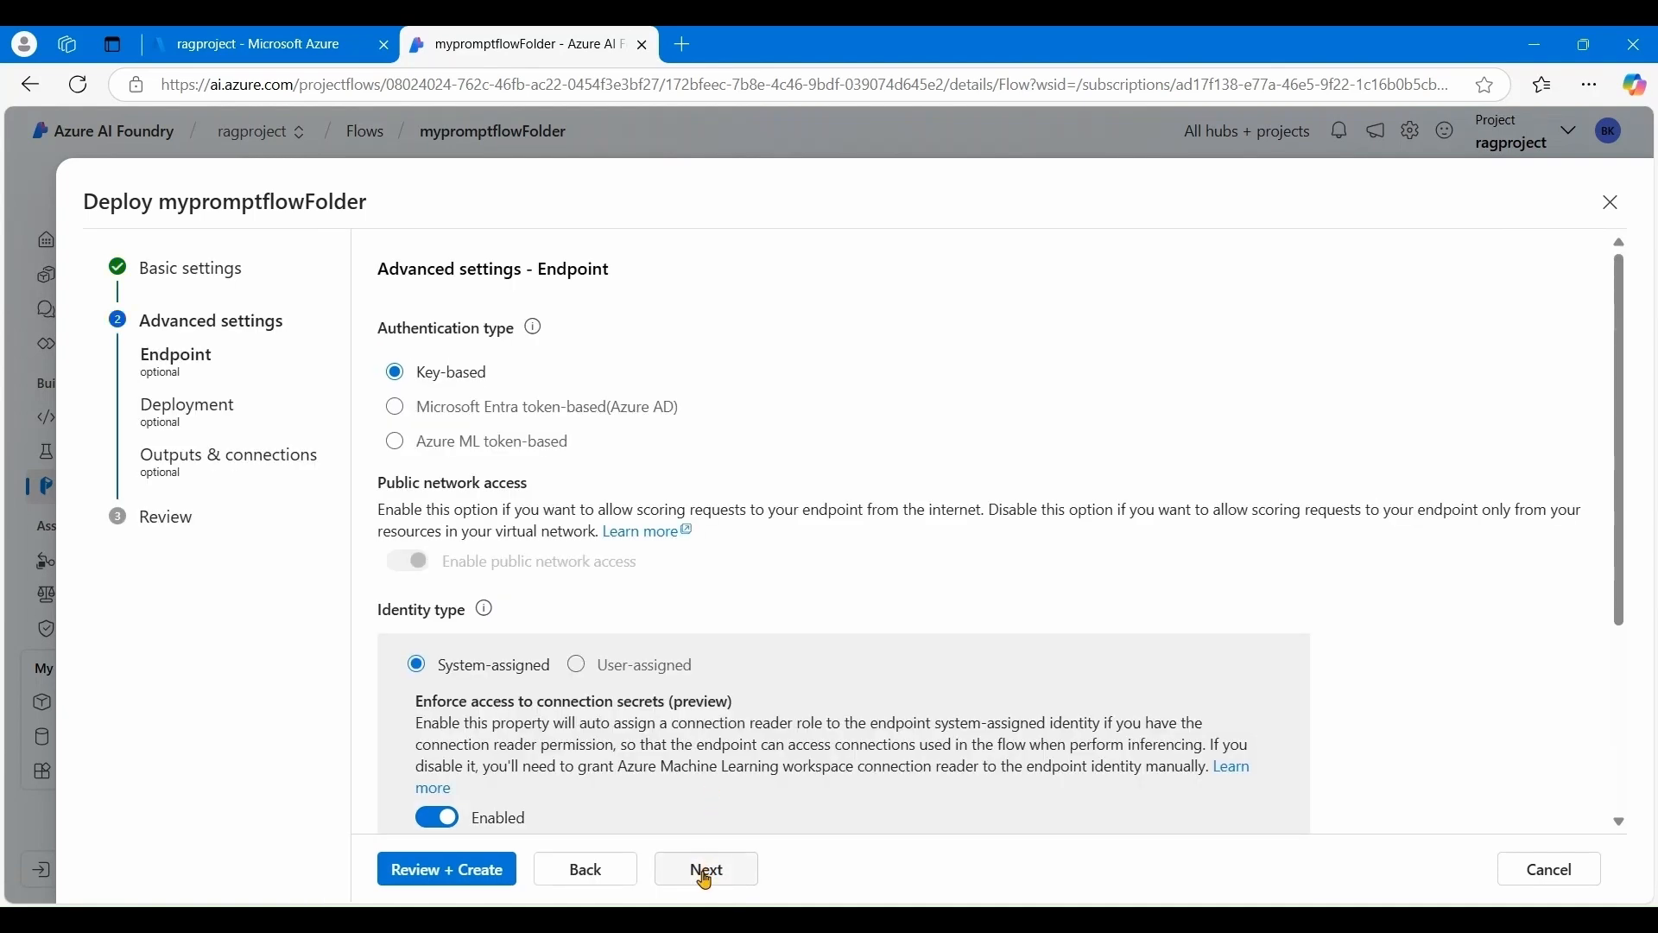
{"action": "left_click", "coordinate": [706, 878]}
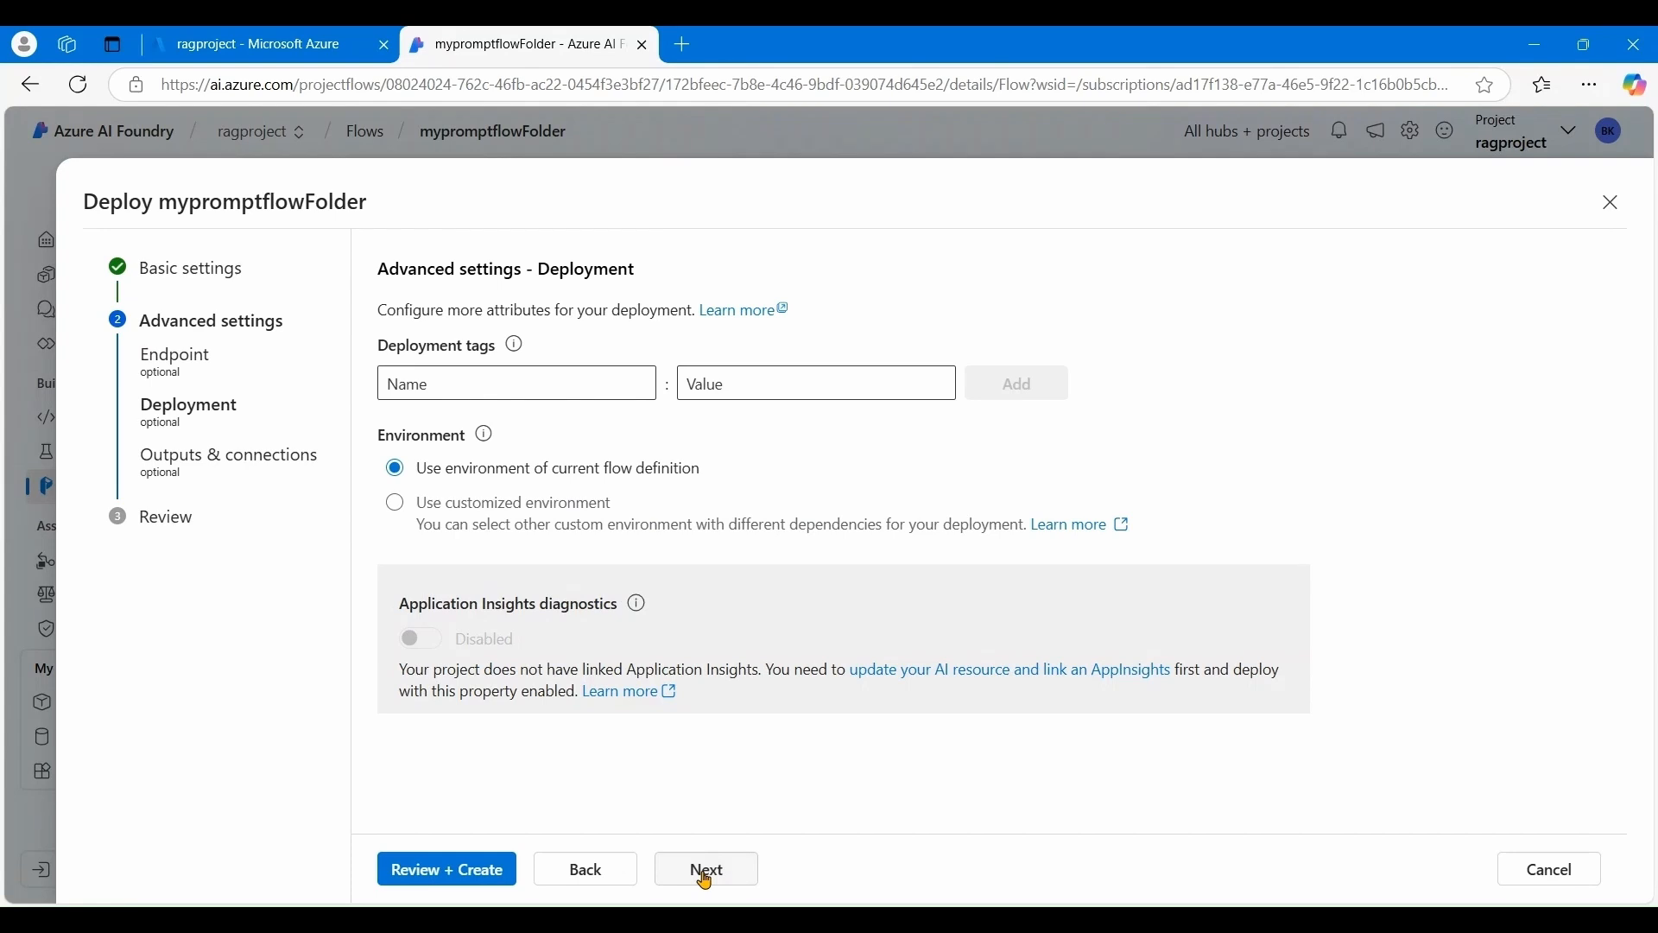
{"action": "left_click", "coordinate": [707, 877]}
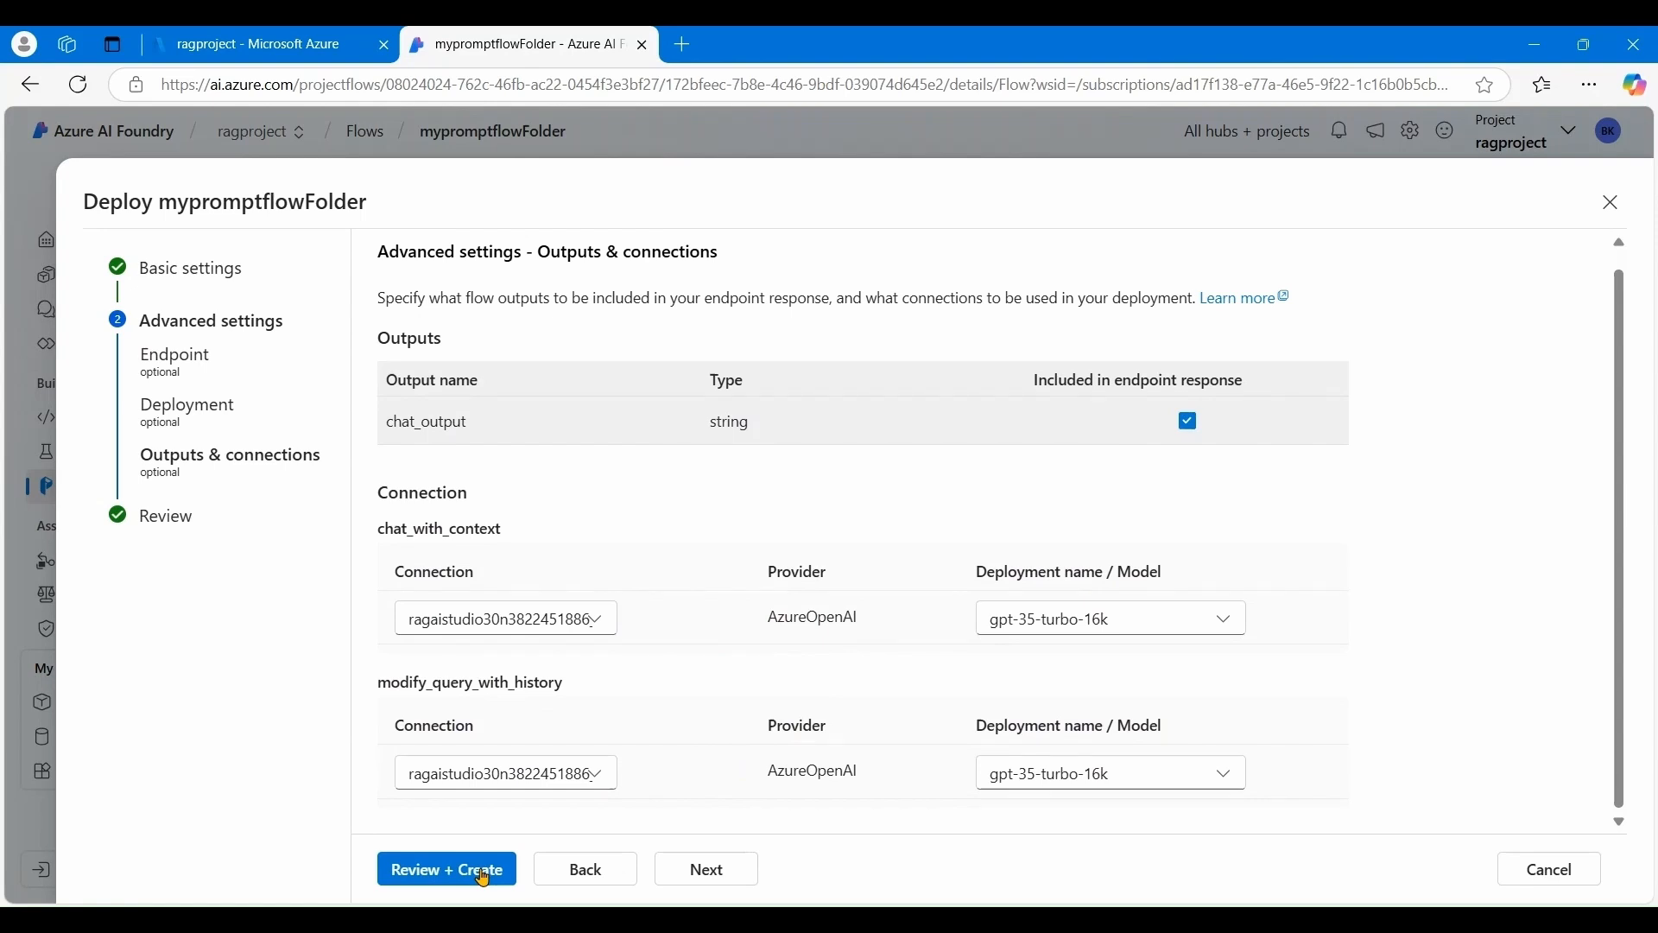
{"action": "left_click", "coordinate": [484, 878]}
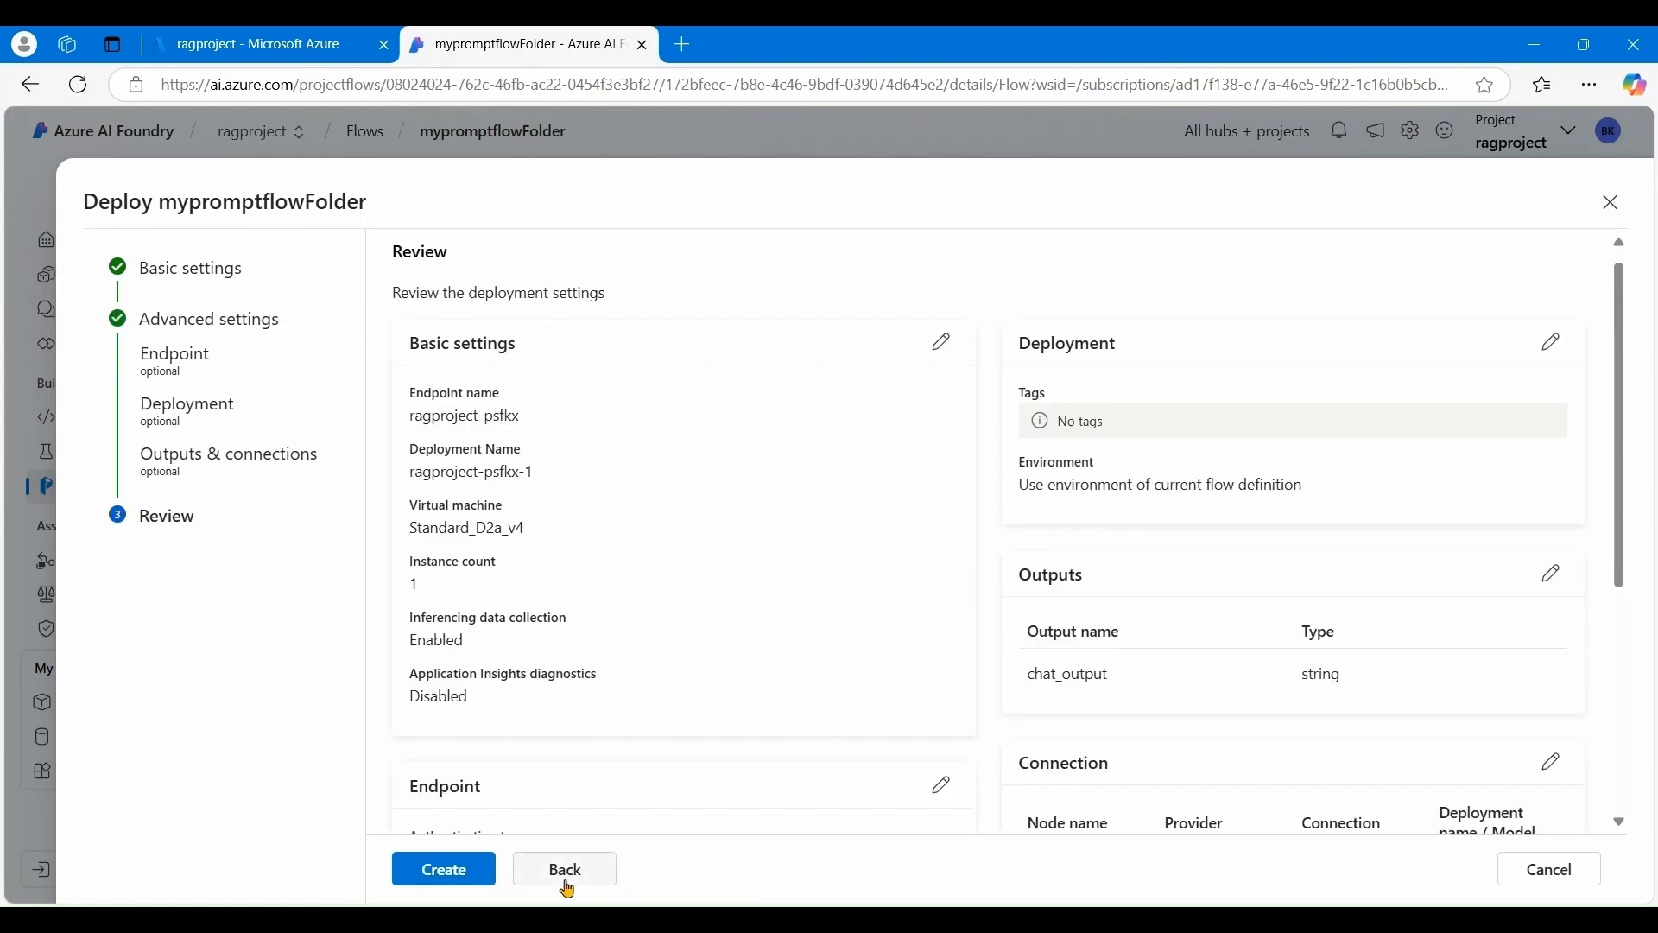
{"action": "scroll", "coordinate": [703, 740], "scroll_direction": "down", "scroll_amount": 4}
{"action": "scroll", "coordinate": [708, 743], "scroll_direction": "up", "scroll_amount": 4}
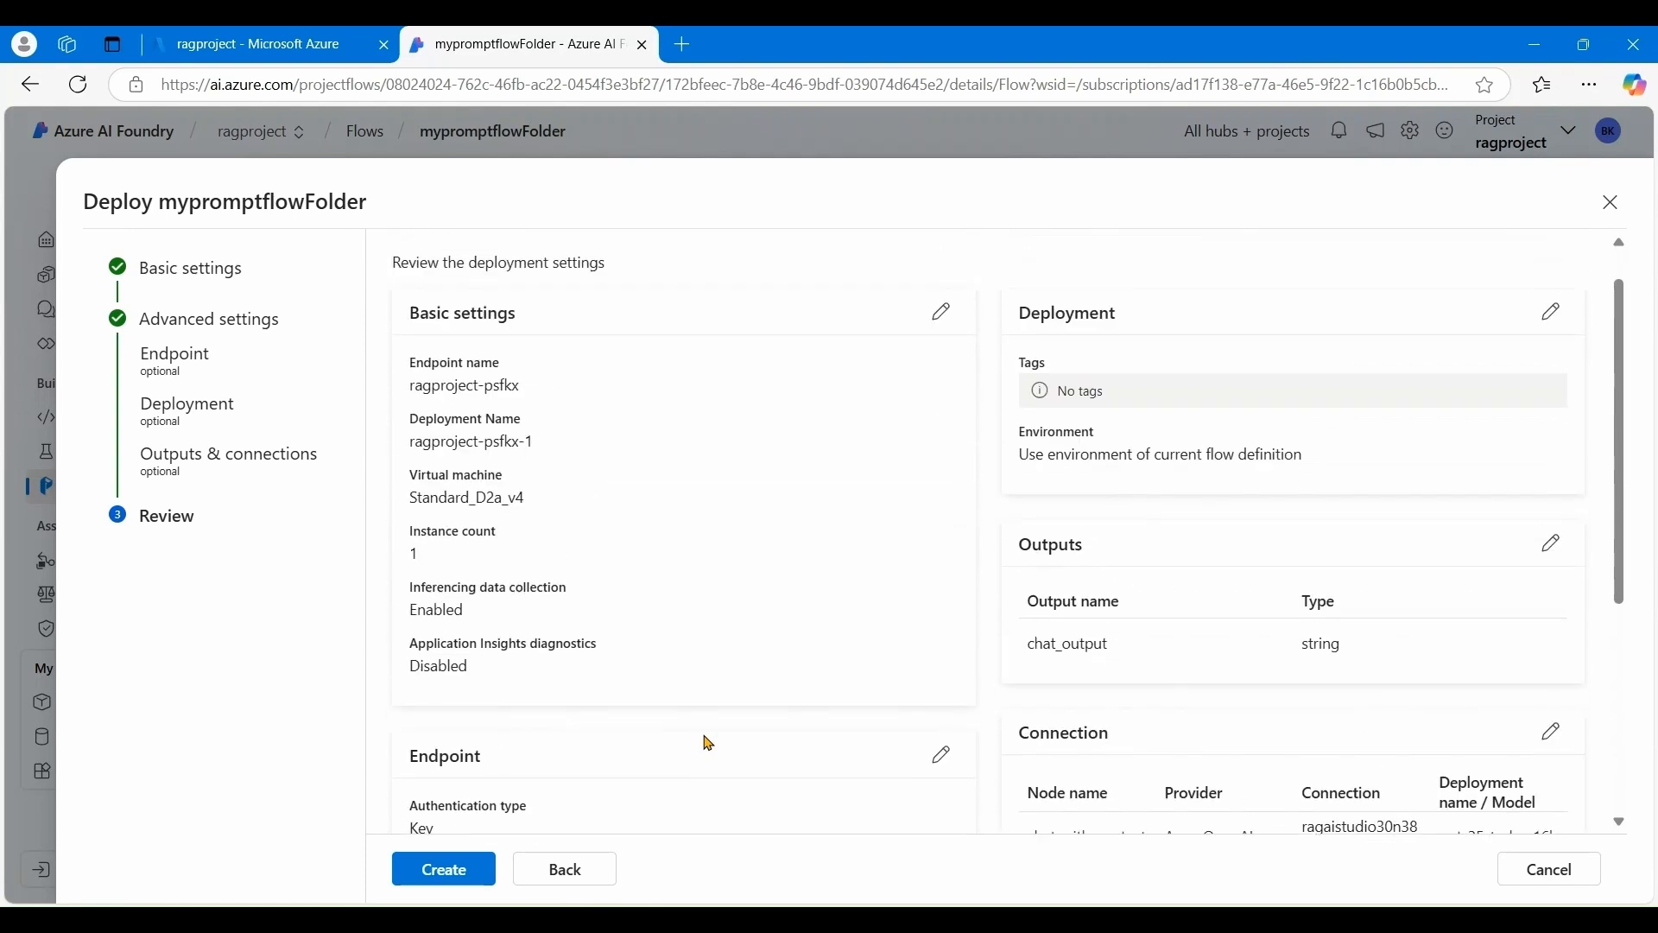
{"action": "scroll", "coordinate": [708, 743], "scroll_direction": "down", "scroll_amount": 5}
{"action": "scroll", "coordinate": [706, 741], "scroll_direction": "up", "scroll_amount": 5}
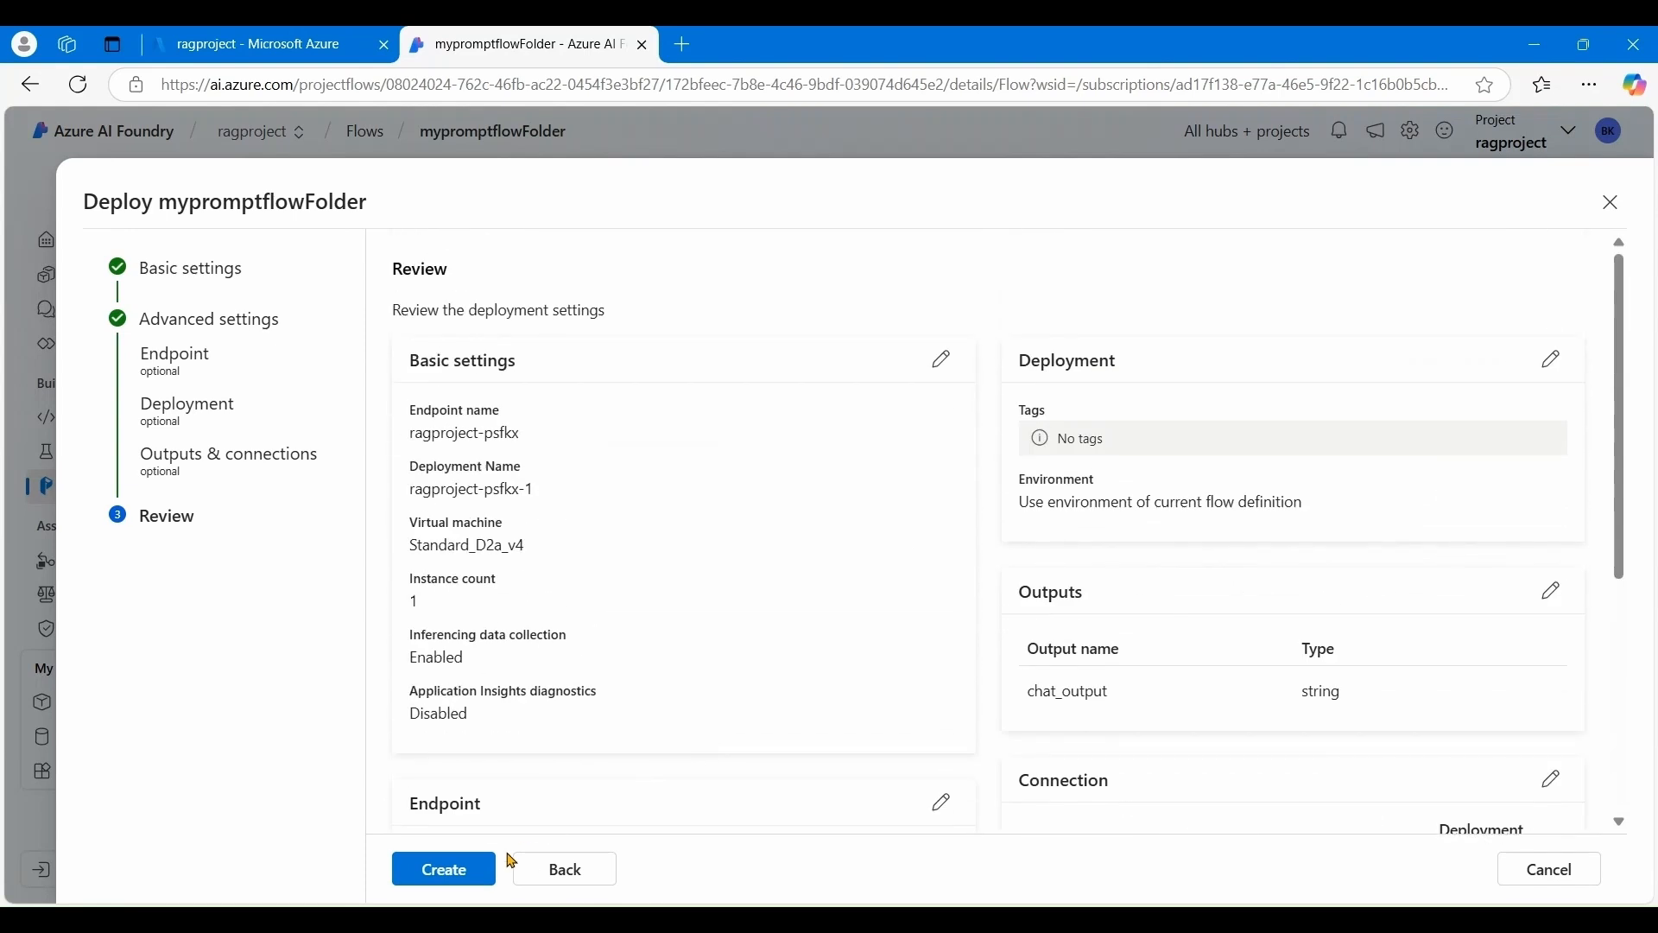
{"action": "left_click", "coordinate": [446, 870]}
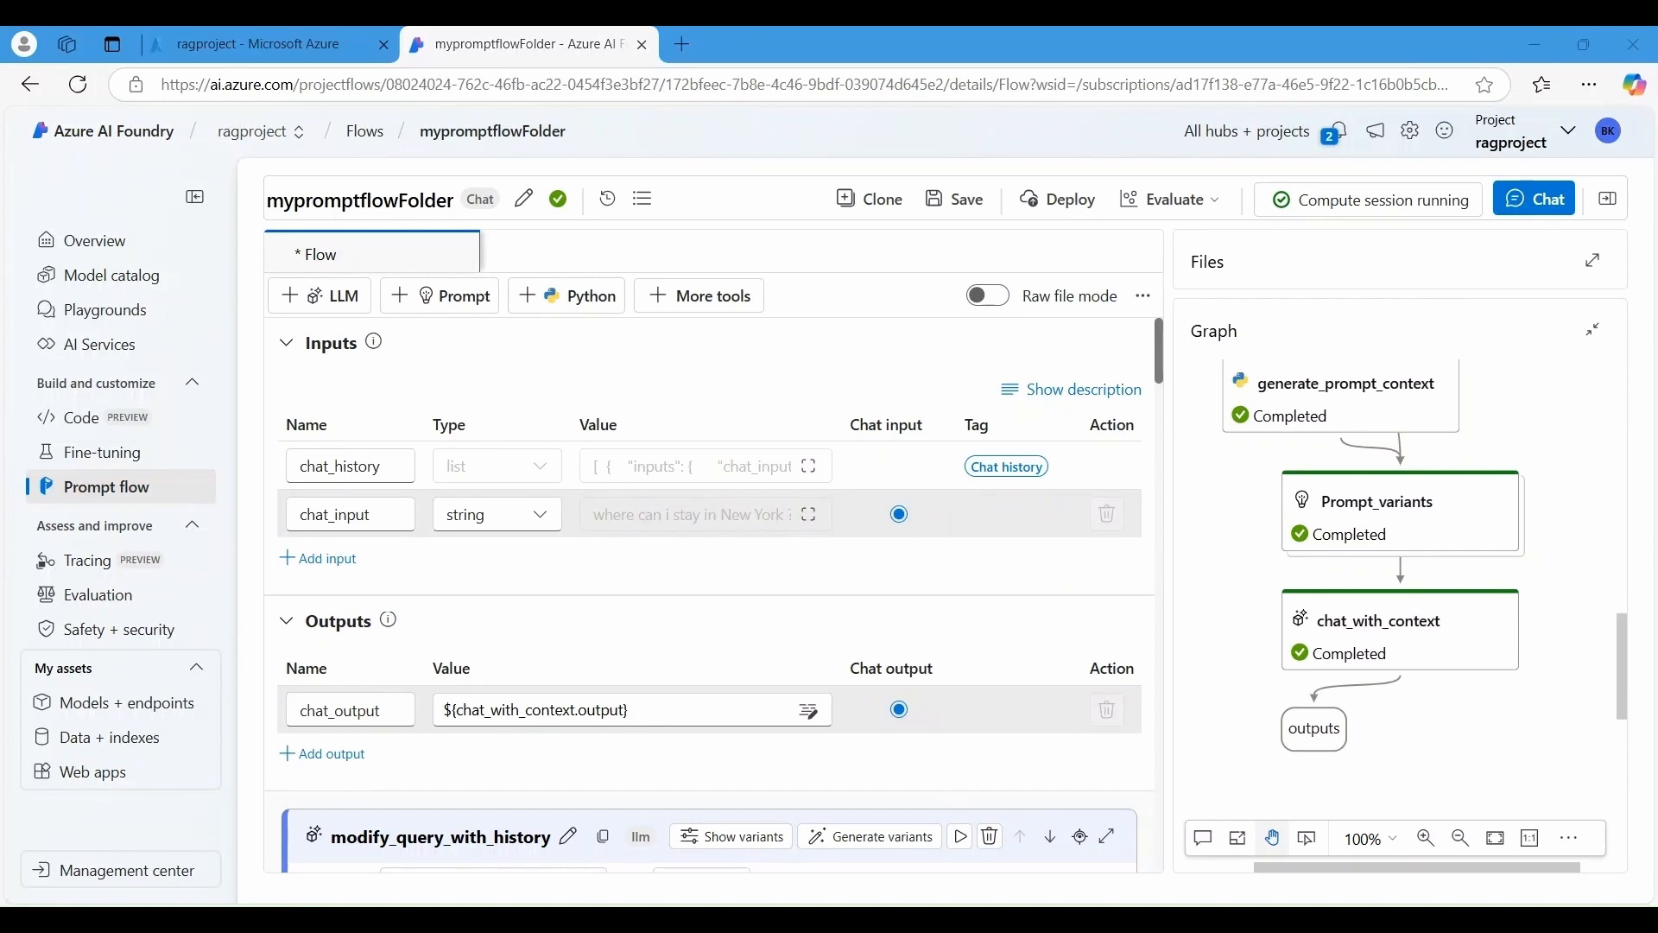
- Check the notifications to confirm the ragproject-psfkx endpoint is being created
{"action": "left_click", "coordinate": [1333, 143]}
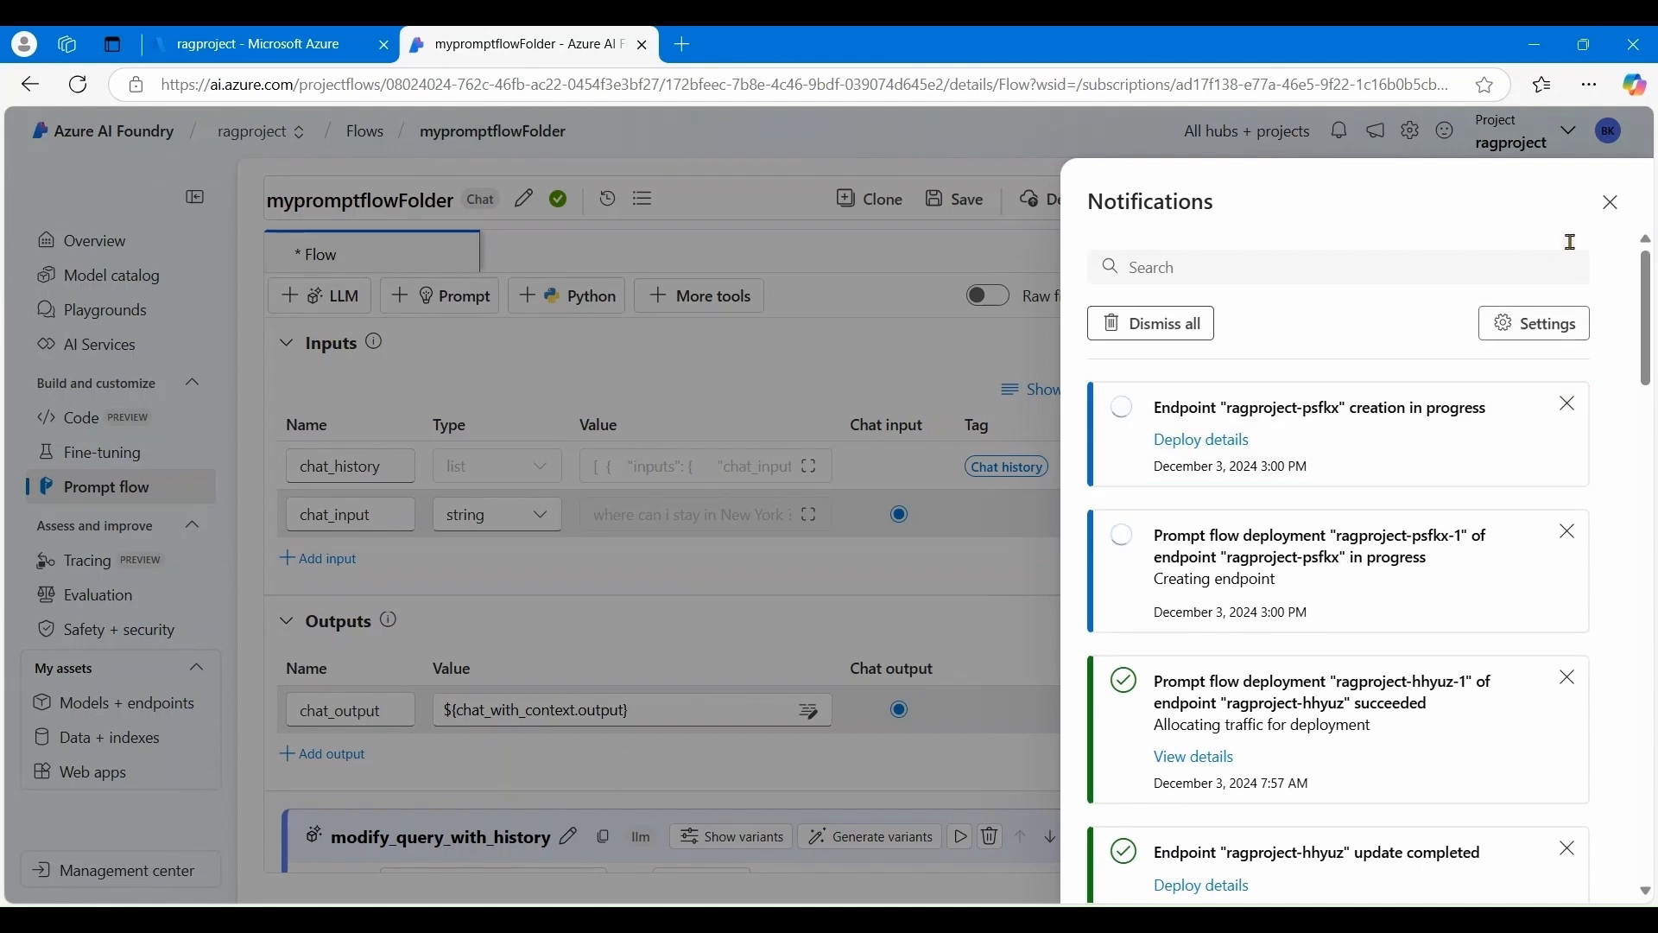
{"action": "scroll", "coordinate": [1465, 285], "scroll_direction": "down", "scroll_amount": 5}
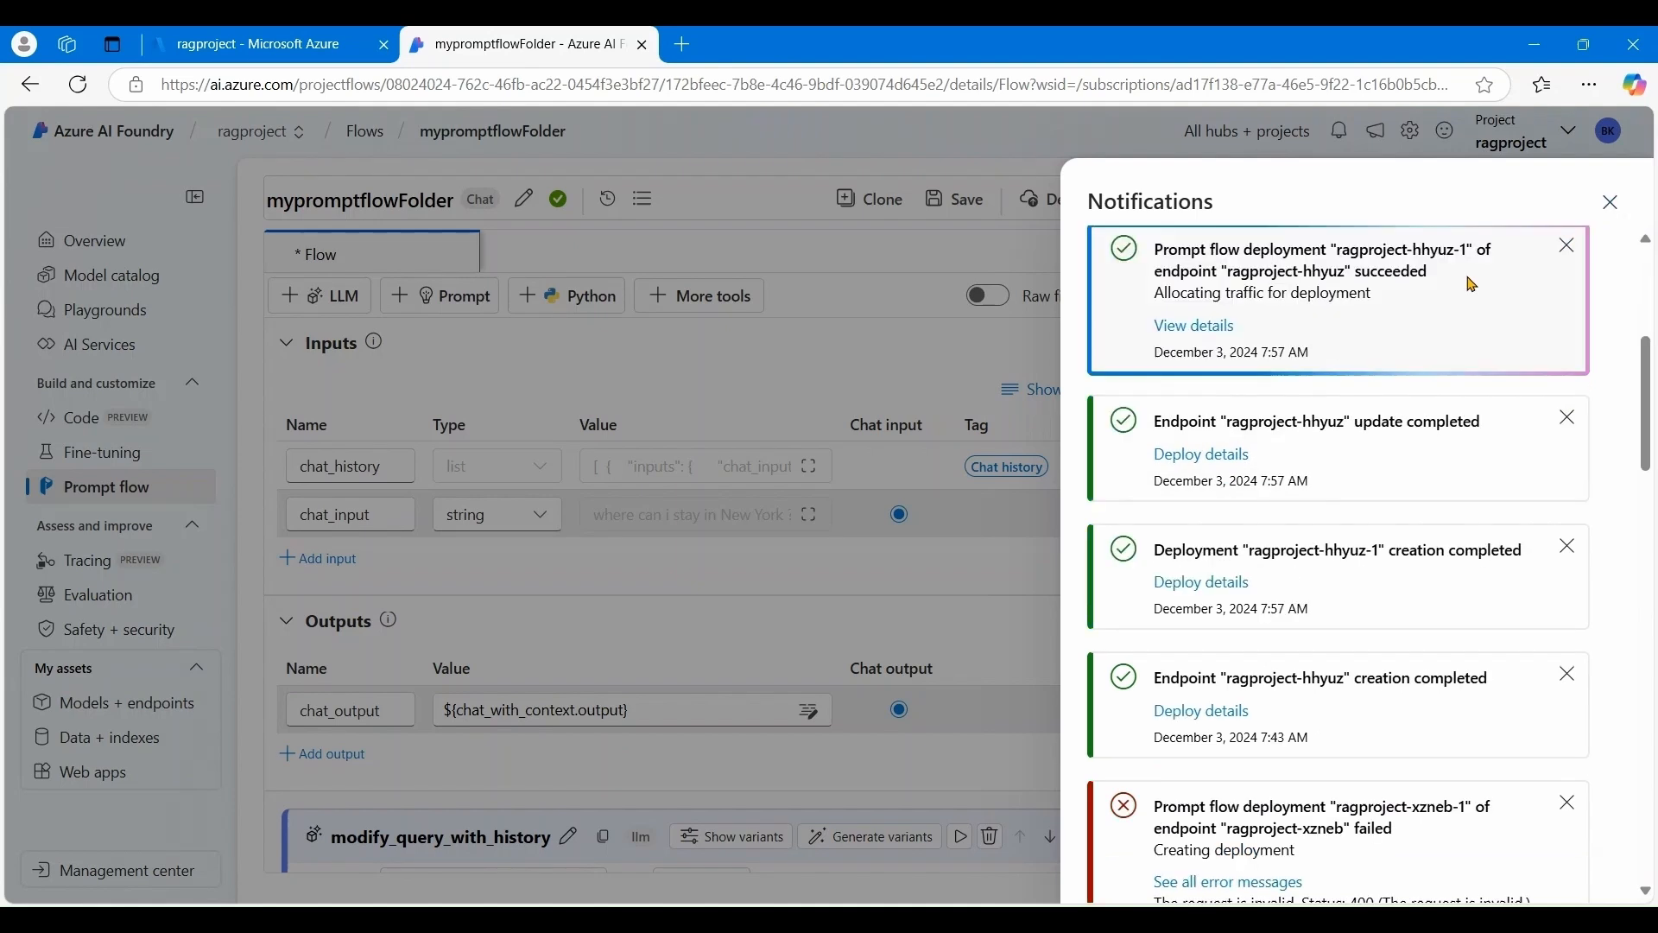
{"action": "left_click", "coordinate": [1608, 206]}
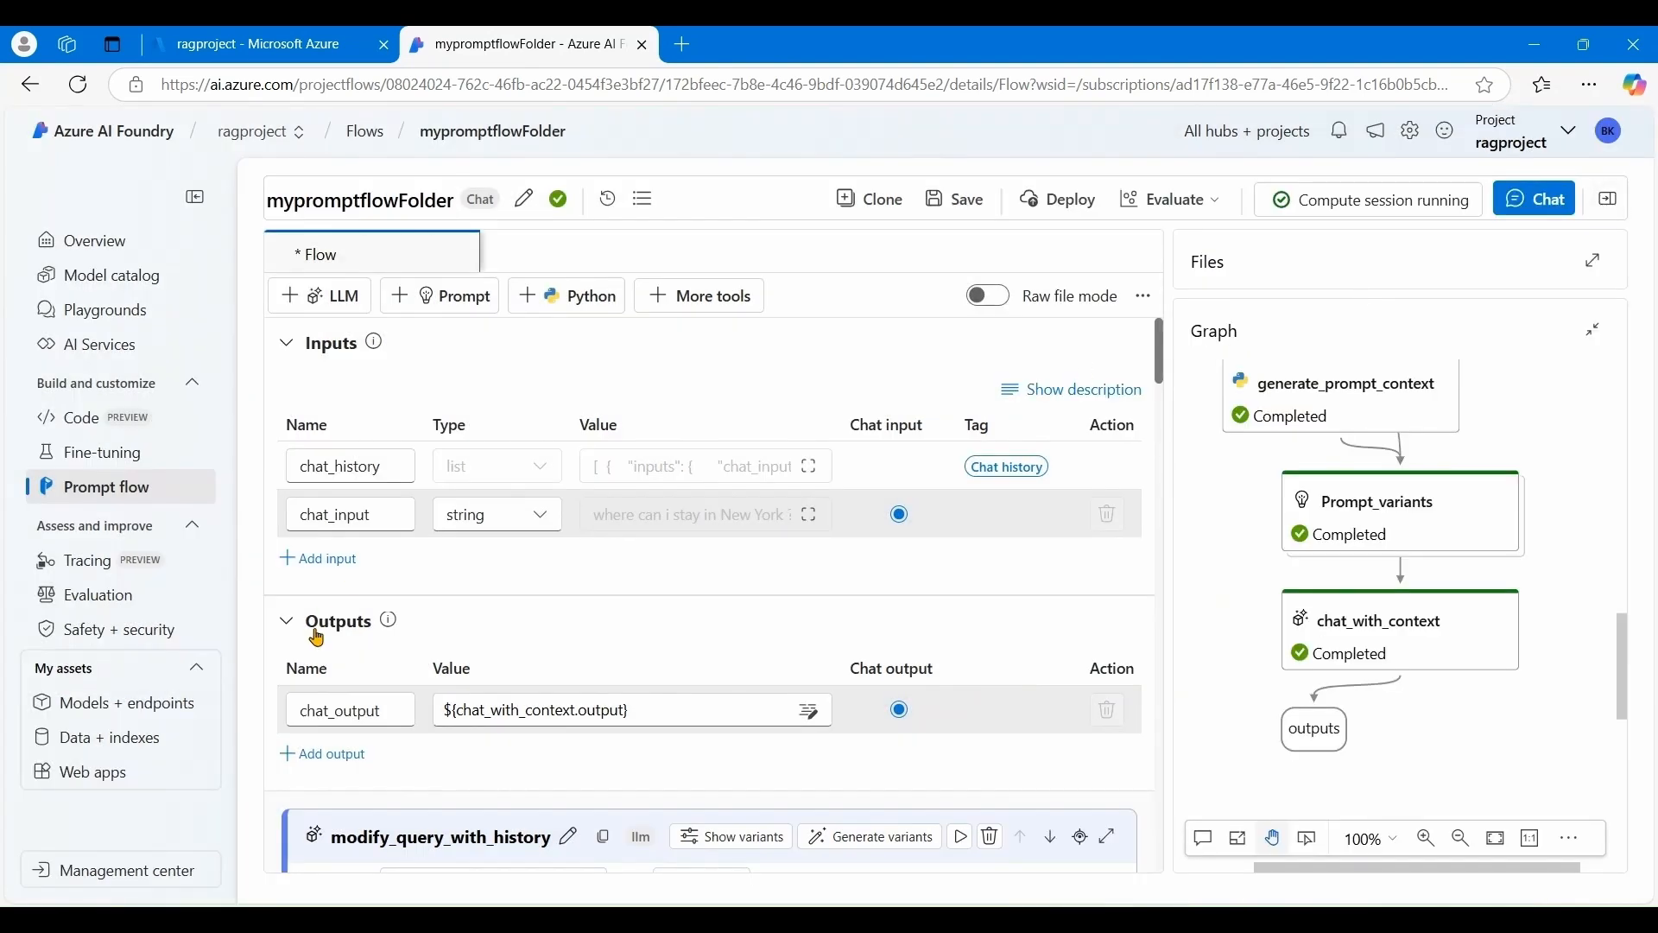
- Leave the flow discarding changes and open the ragproject-hhyuz-1 deployment in Models + endpoints
{"action": "left_click", "coordinate": [116, 705]}
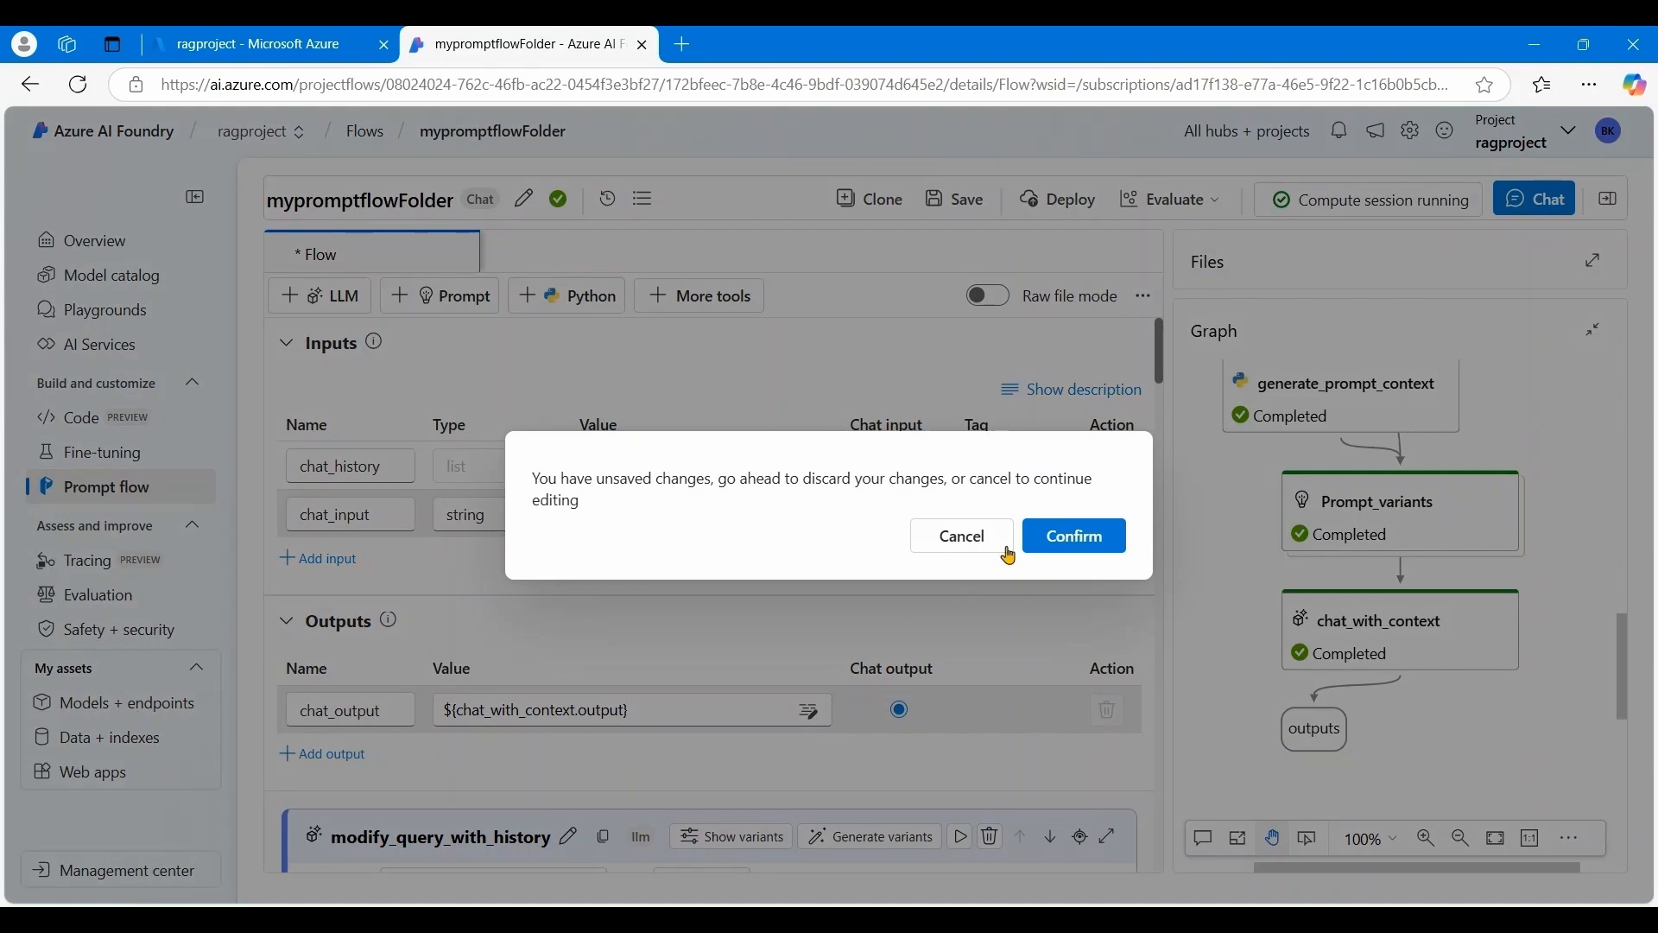
{"action": "left_click", "coordinate": [1062, 544]}
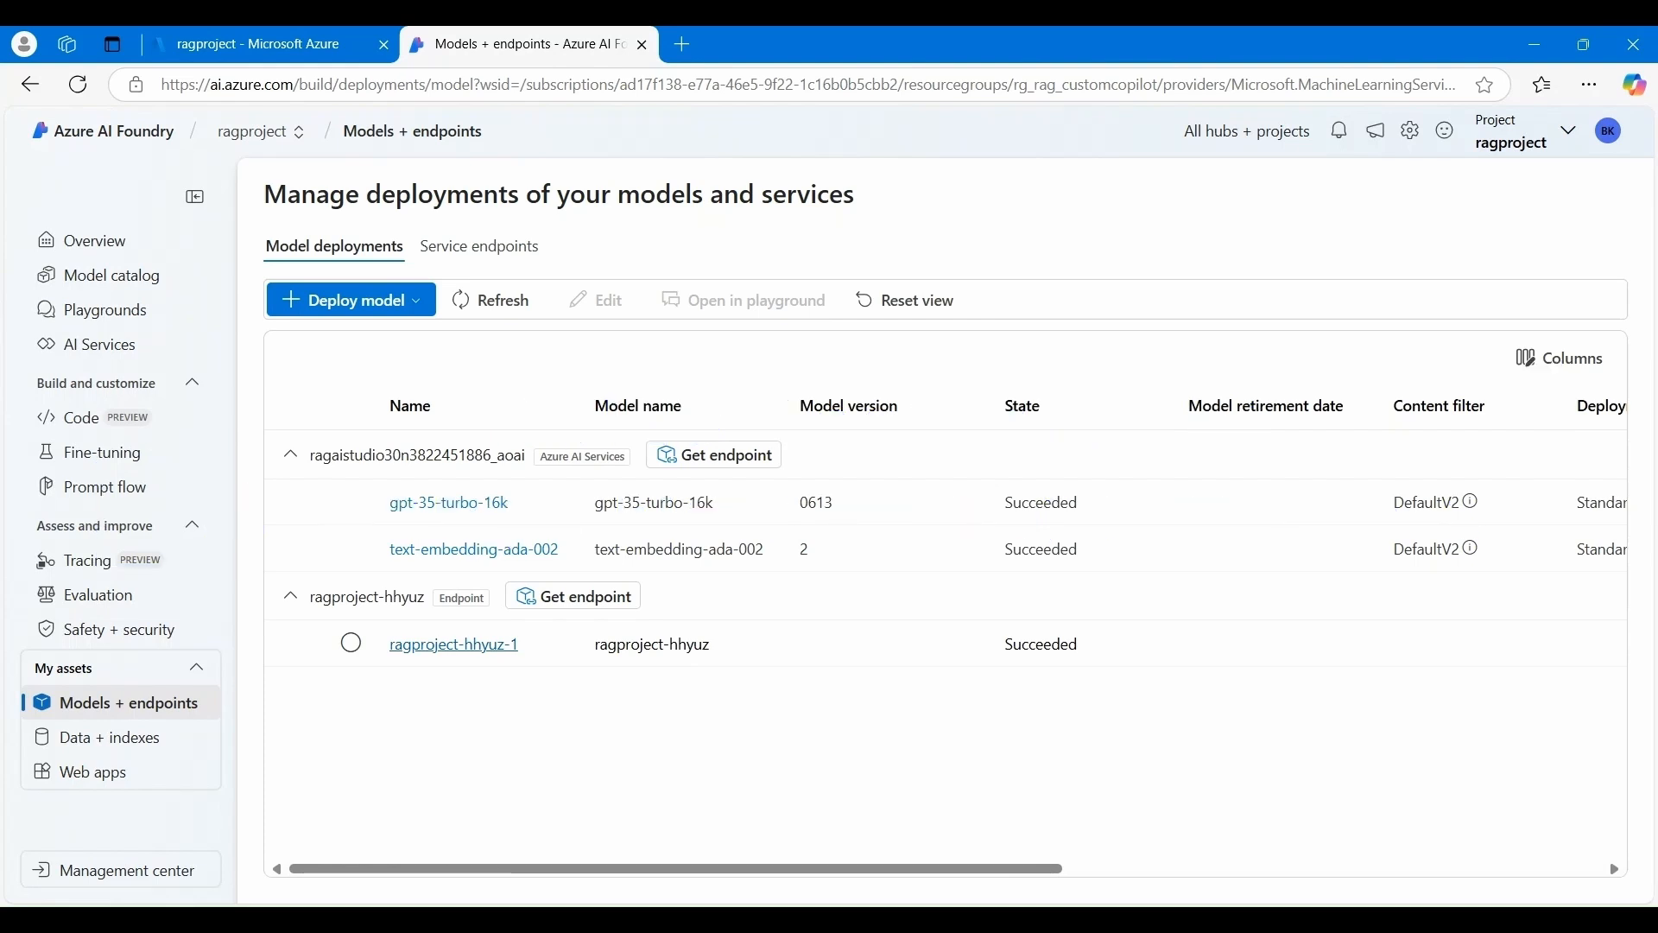
{"action": "left_click", "coordinate": [454, 644]}
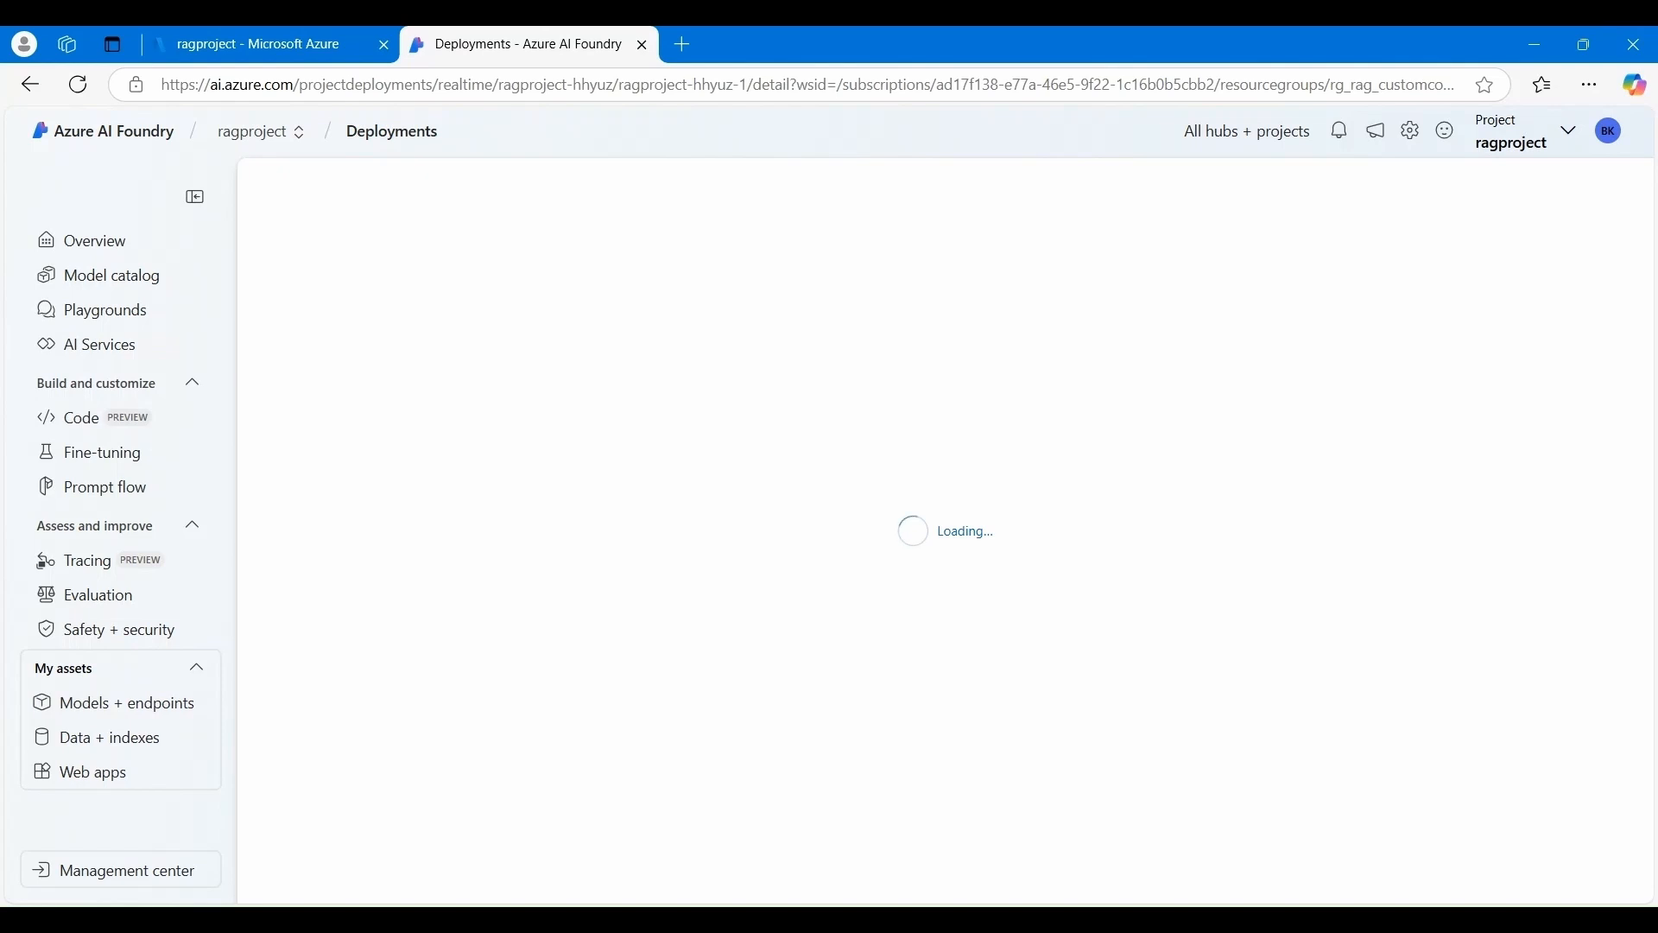
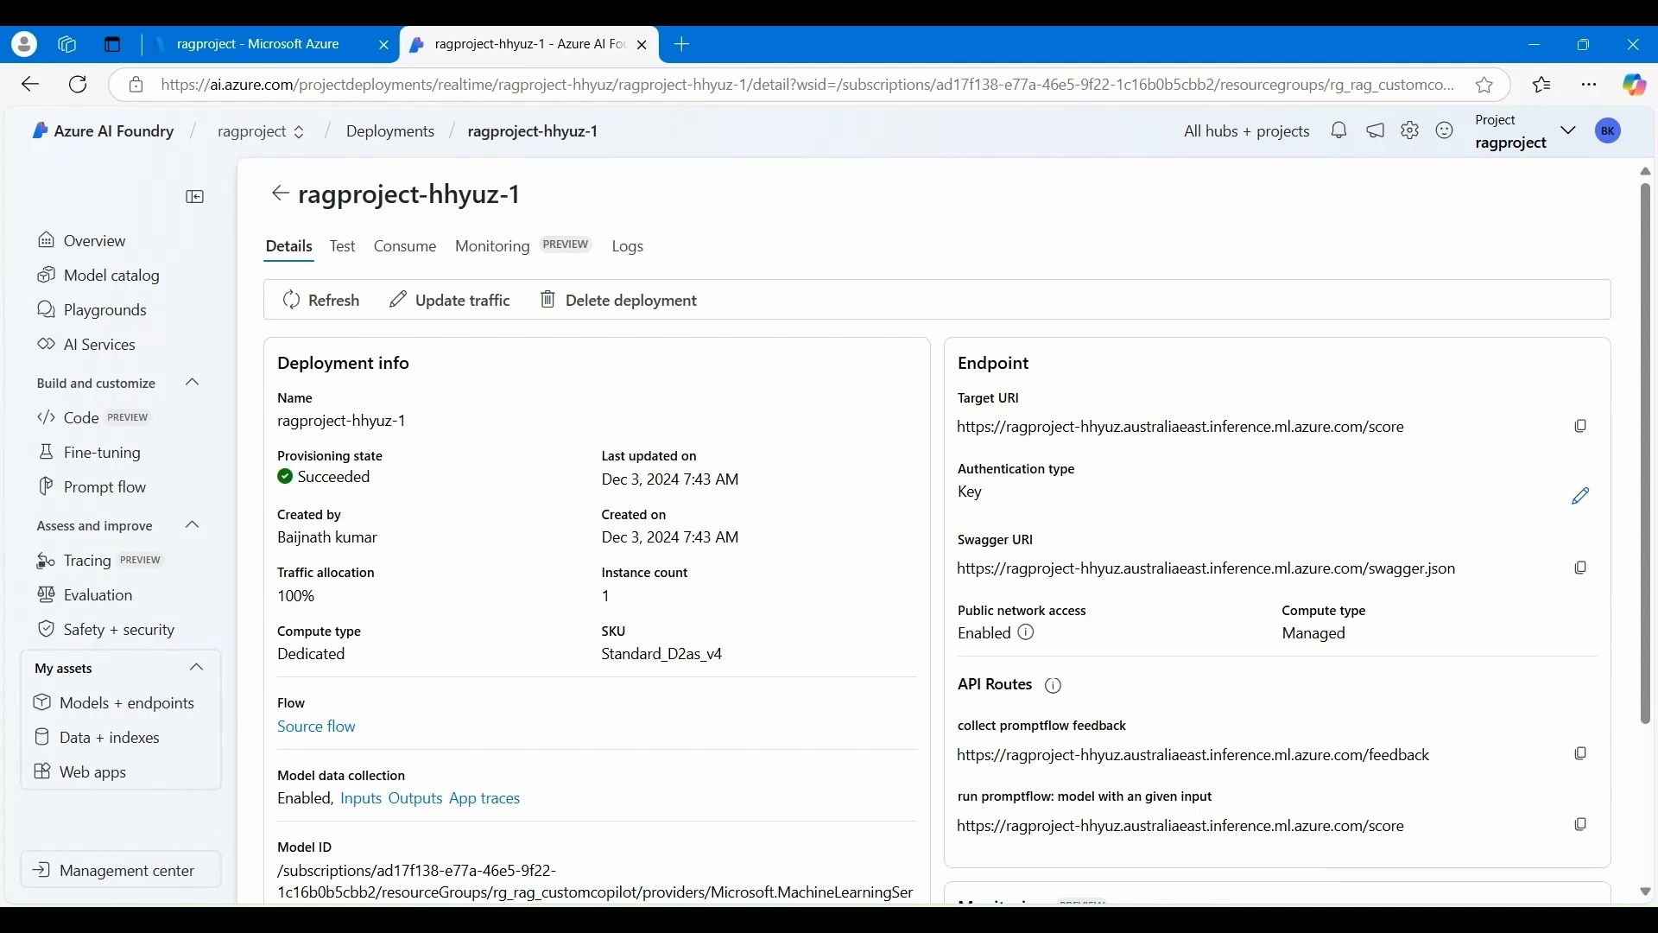
- In the Test tab, send ragproject-hhyuz-1 'hi' and 'where can i stay in New York ?'
{"action": "left_click", "coordinate": [342, 246]}
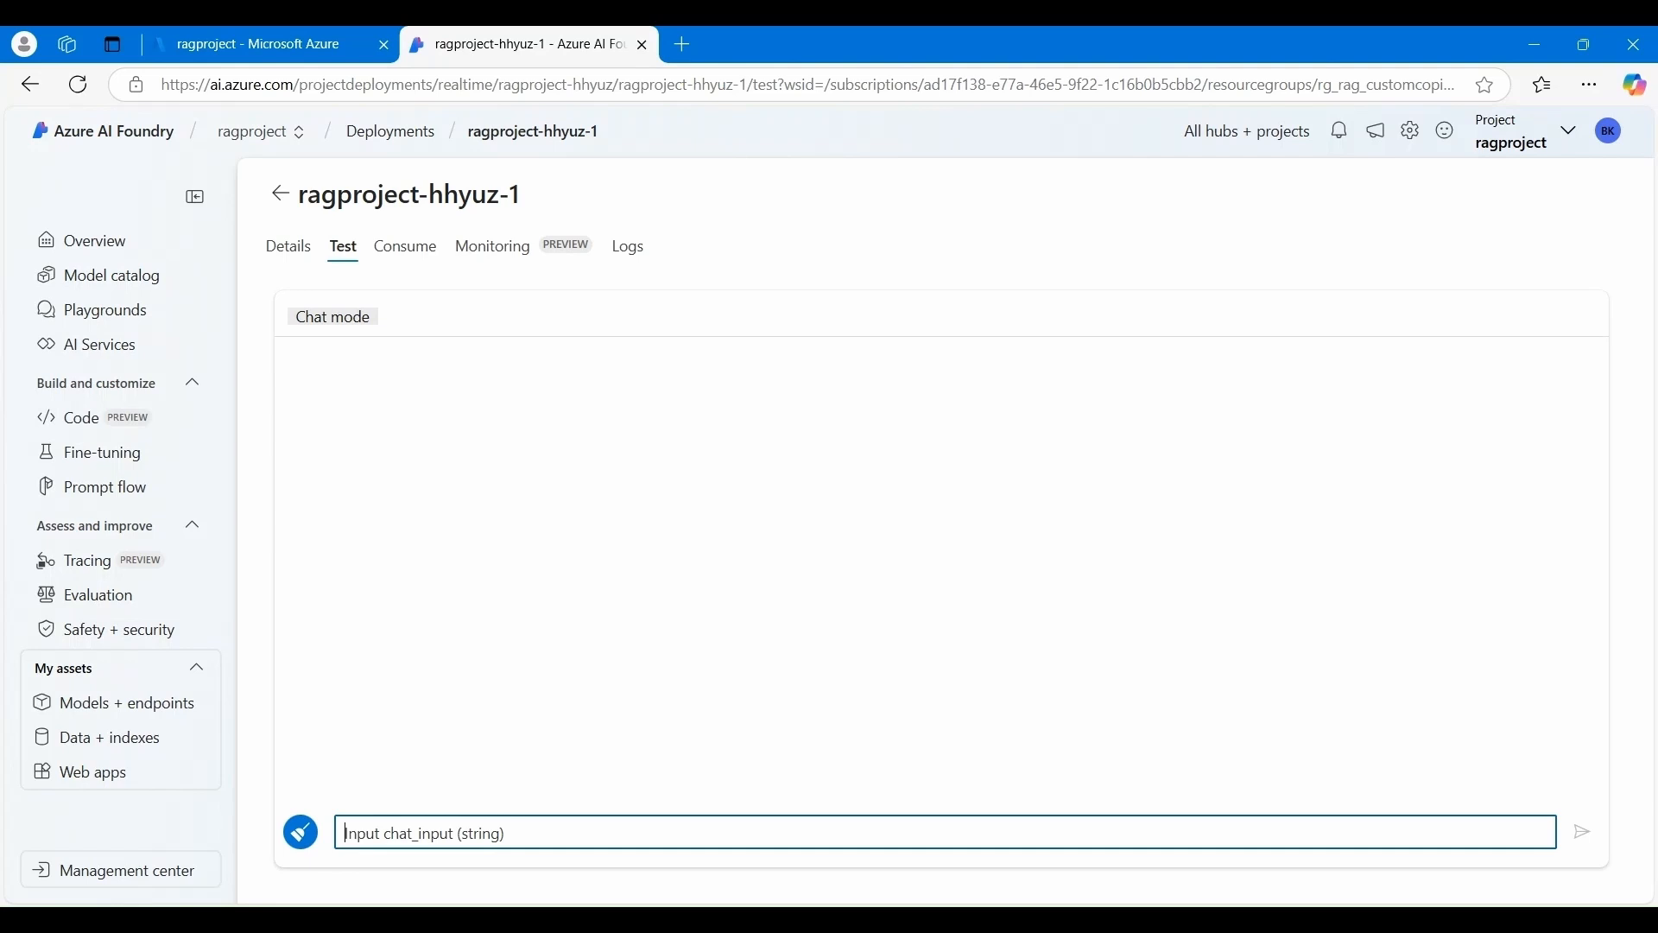
{"action": "type", "text": "hi"}
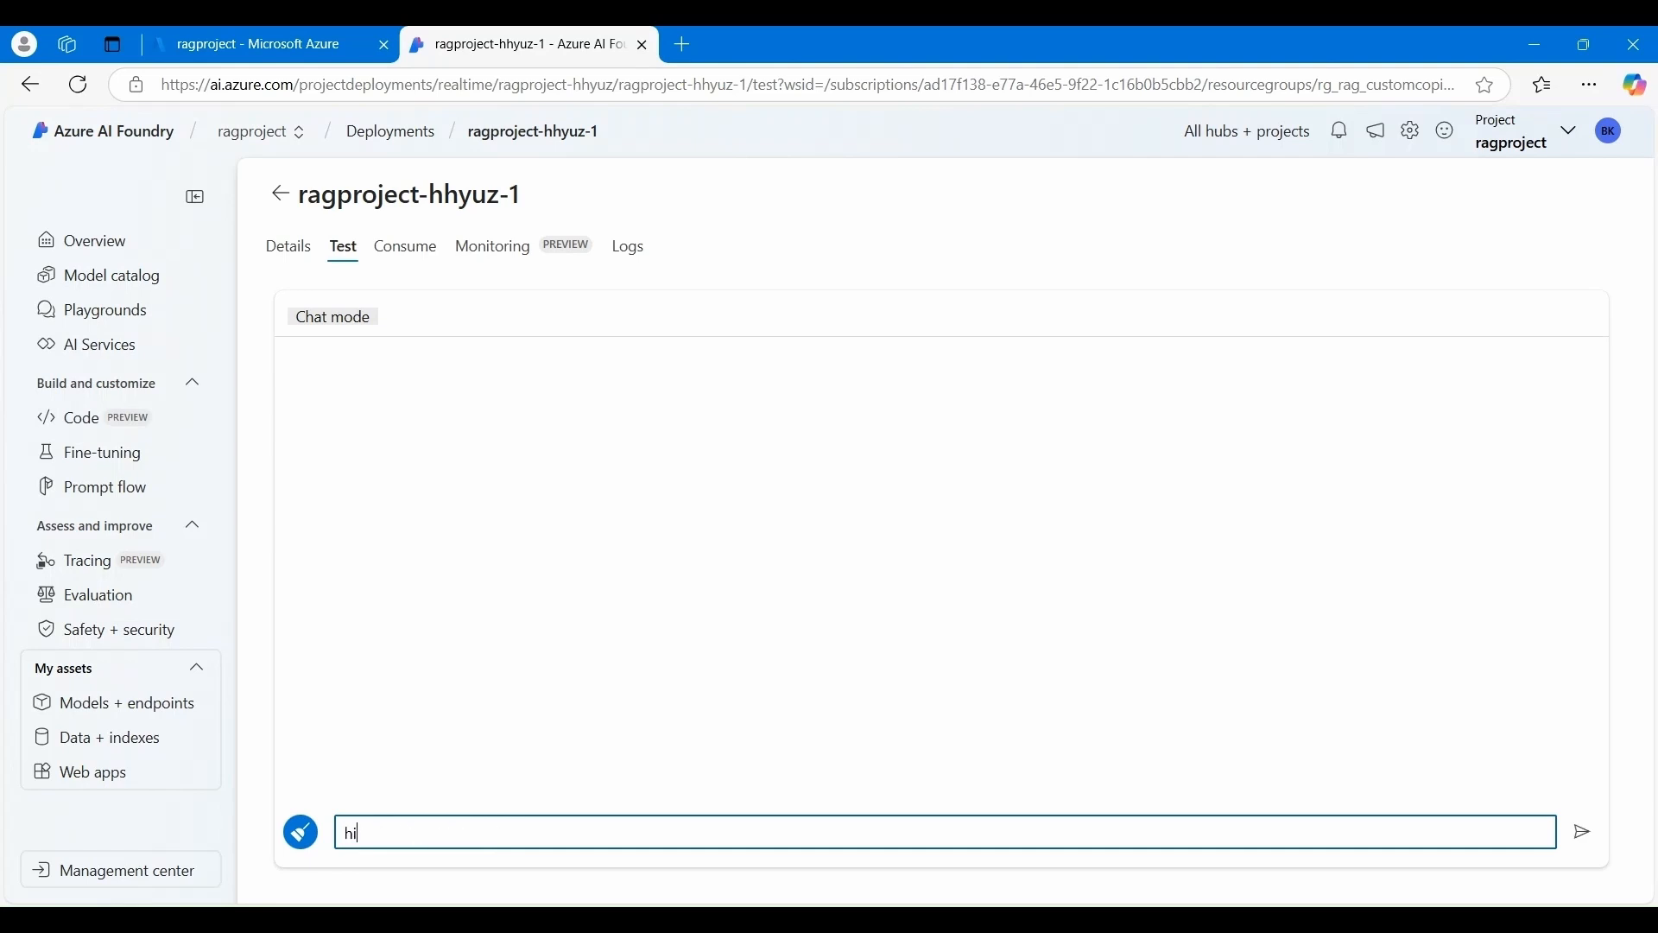
{"action": "key", "text": "Return"}
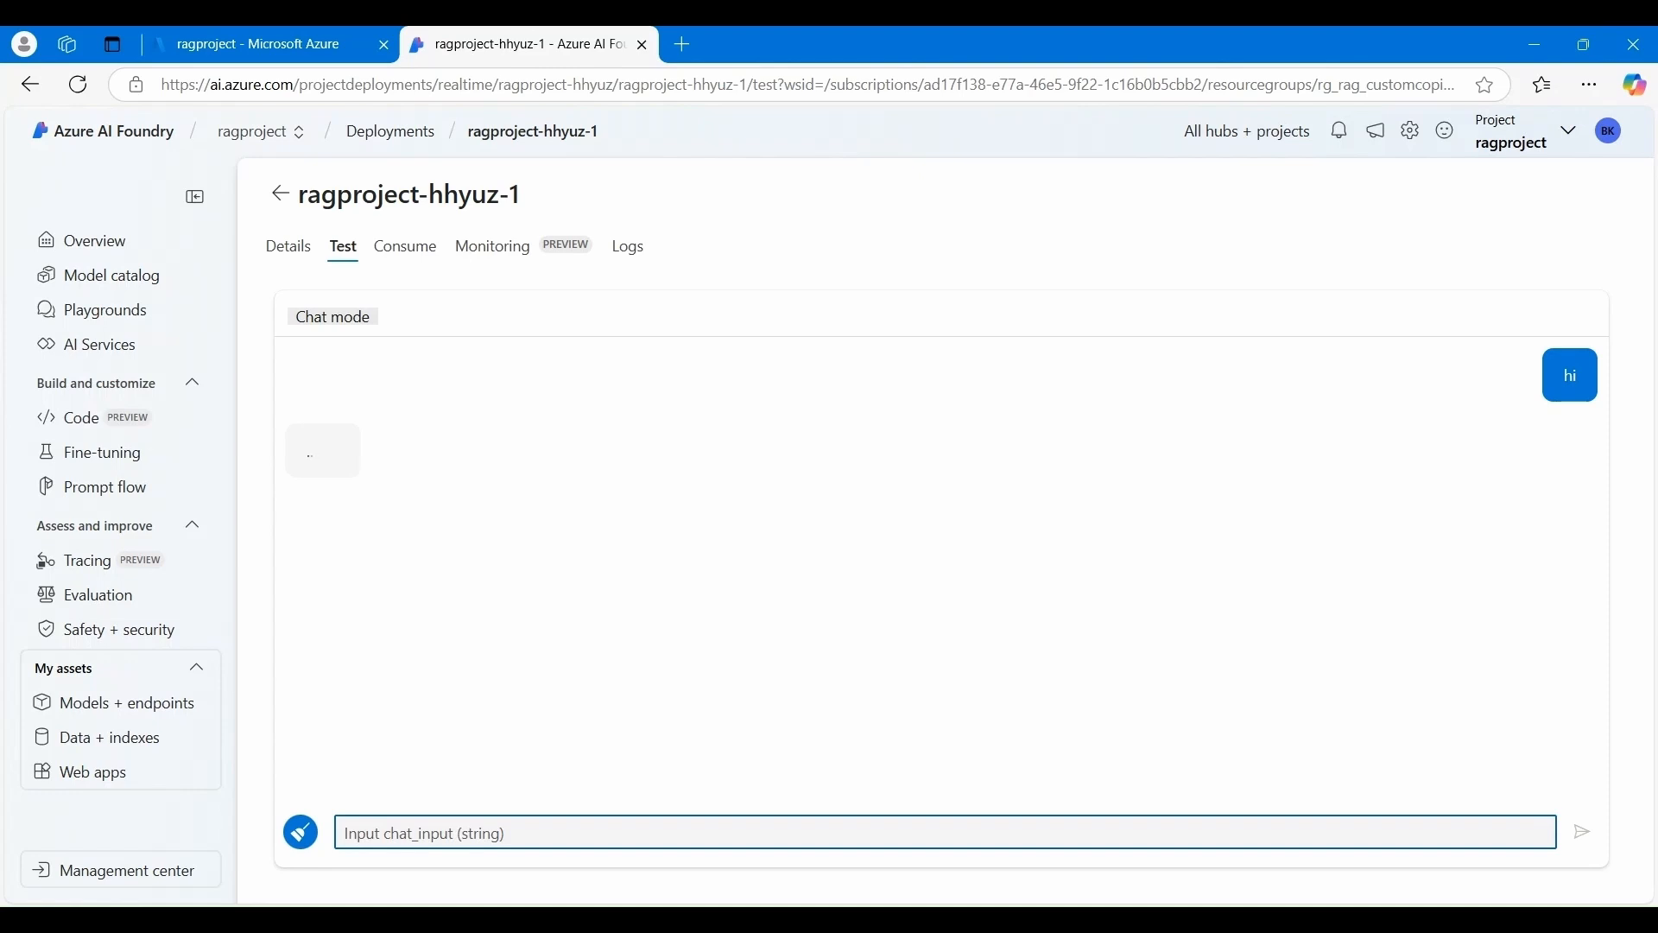
{"action": "type", "text": "where can i stay i"}
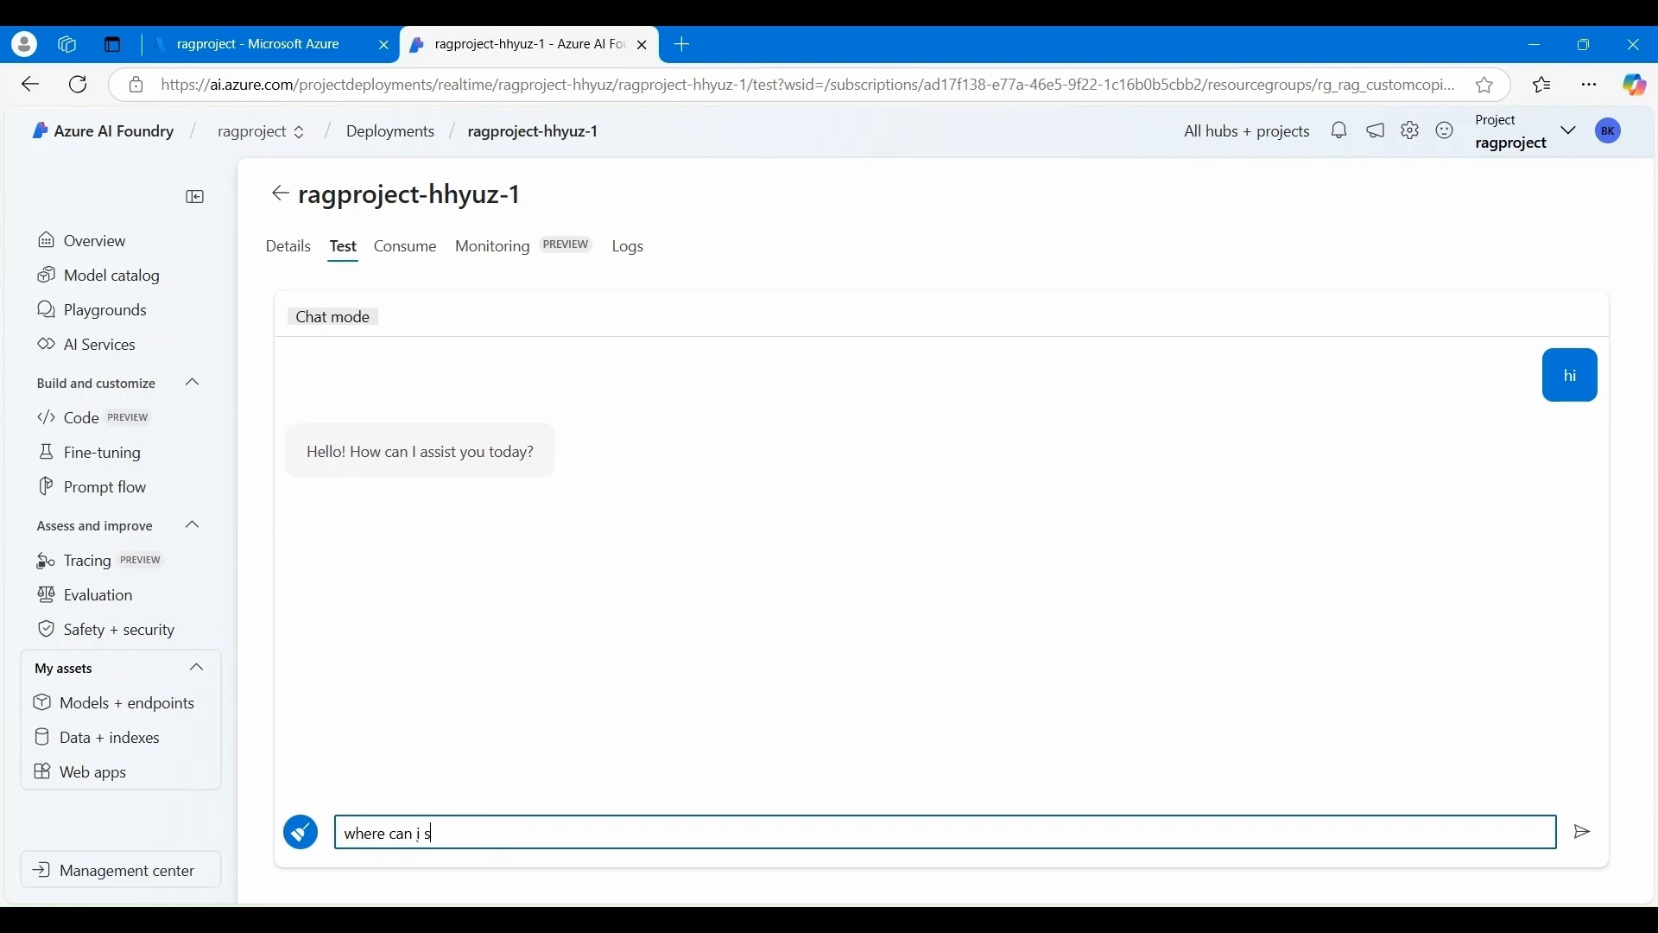
{"action": "type", "text": "n New York ?"}
{"action": "left_click", "coordinate": [1583, 832]}
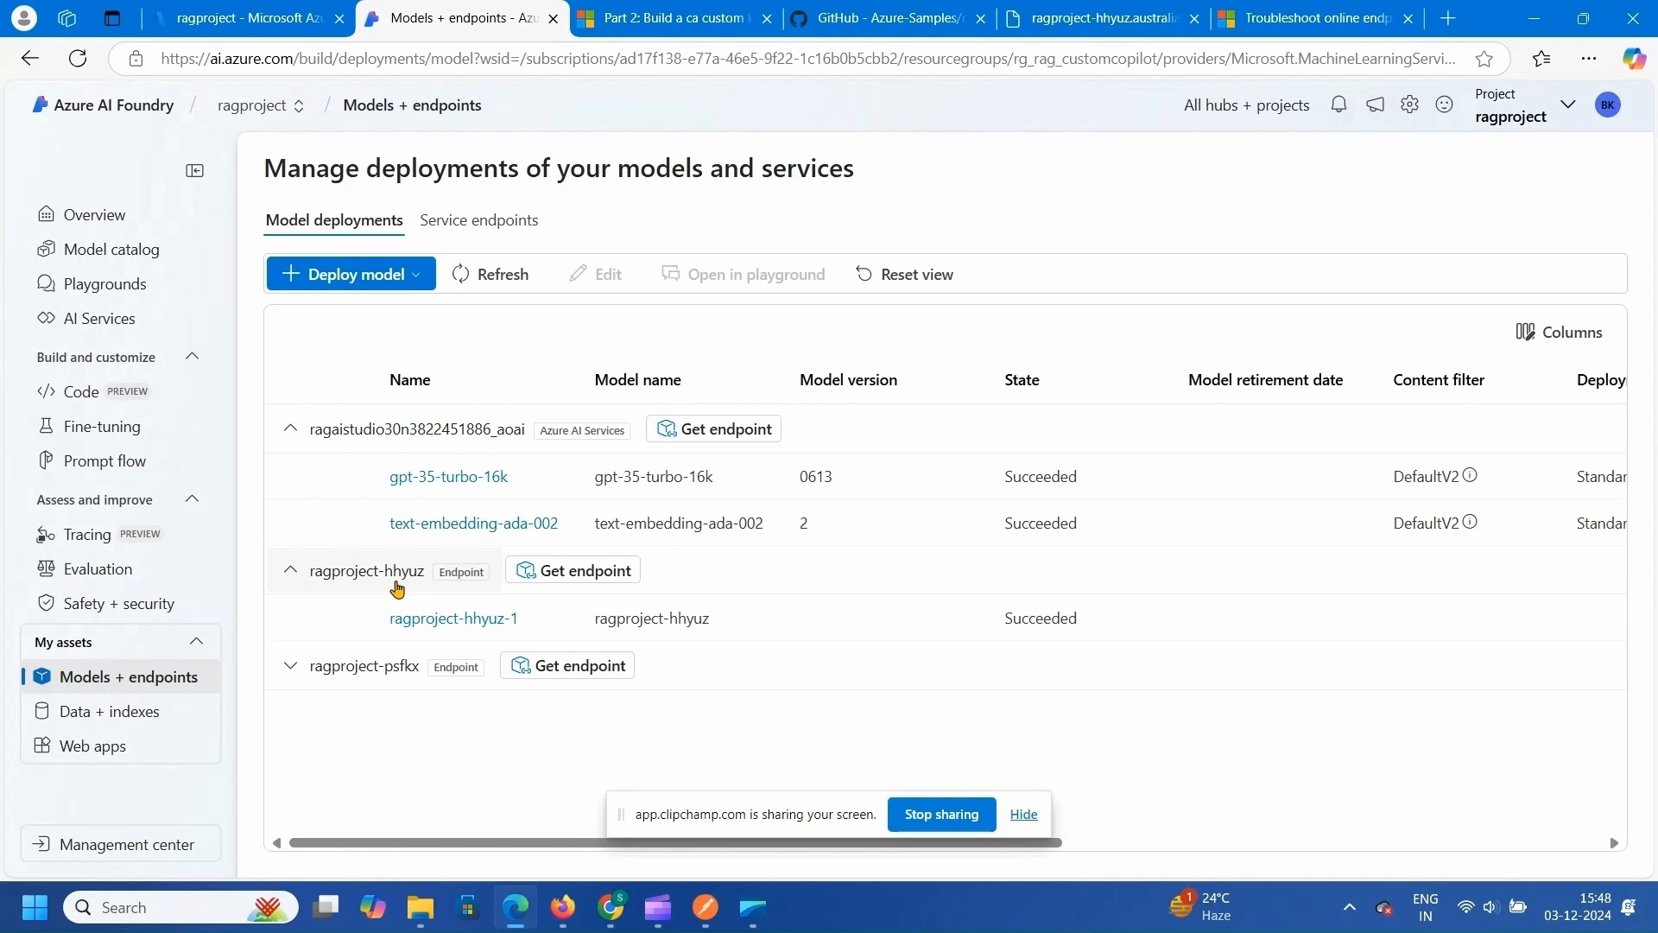
- Copy the ragproject-hhyuz score endpoint URL and switch over to Postman
{"action": "left_click", "coordinate": [572, 571]}
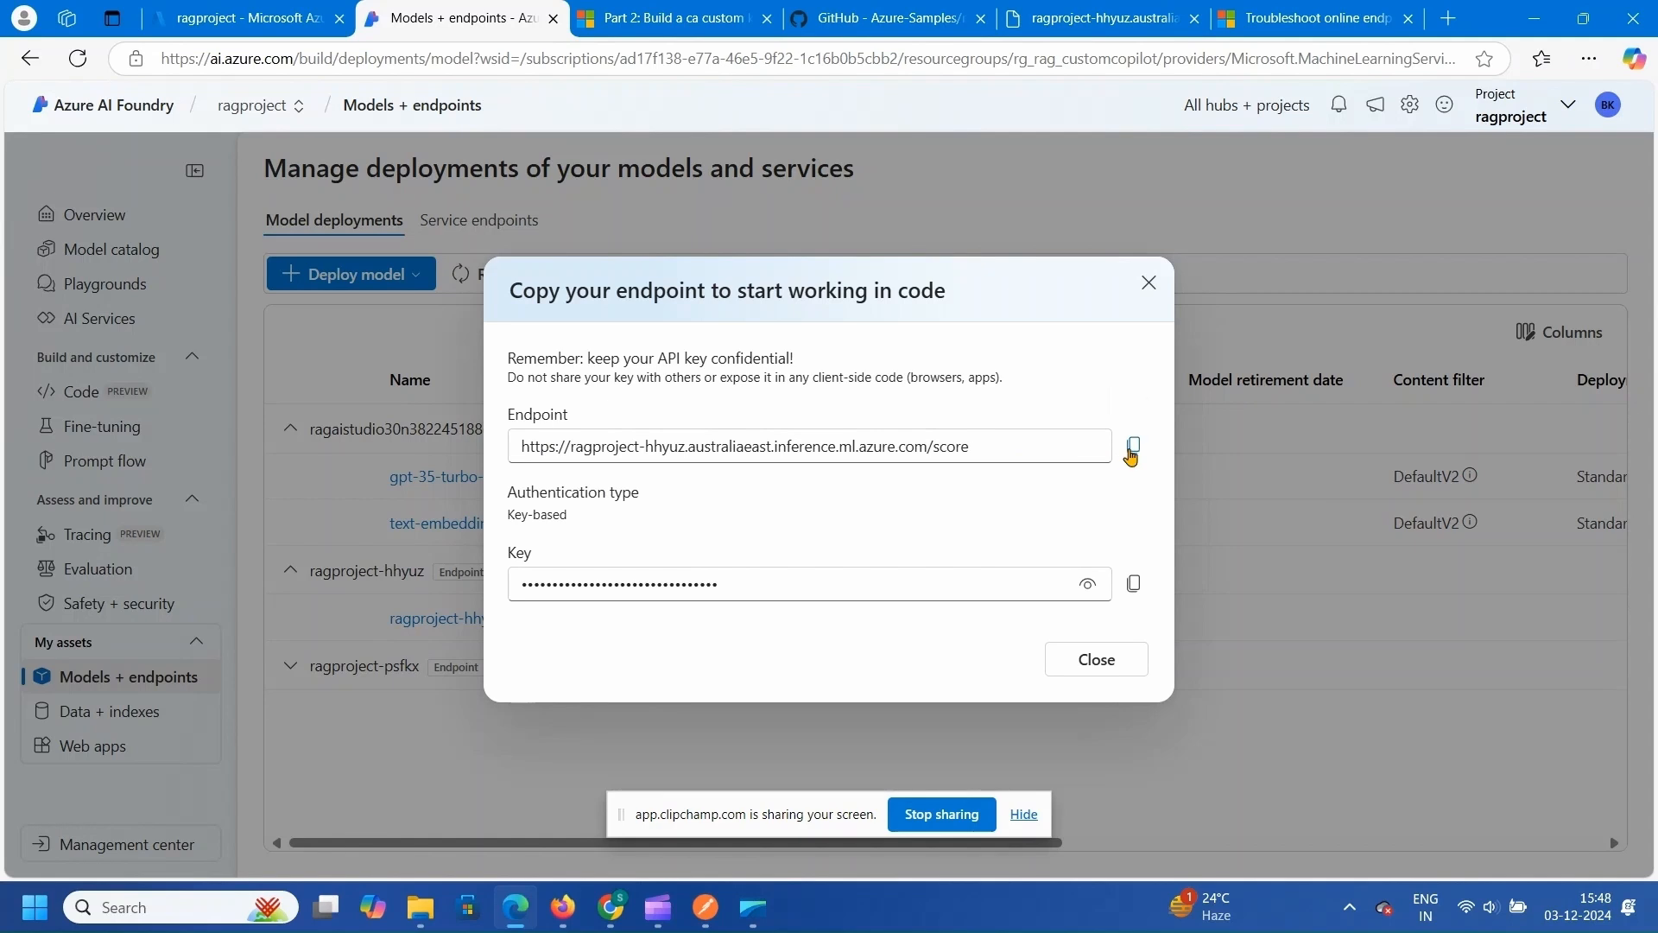
{"action": "left_click", "coordinate": [1132, 449]}
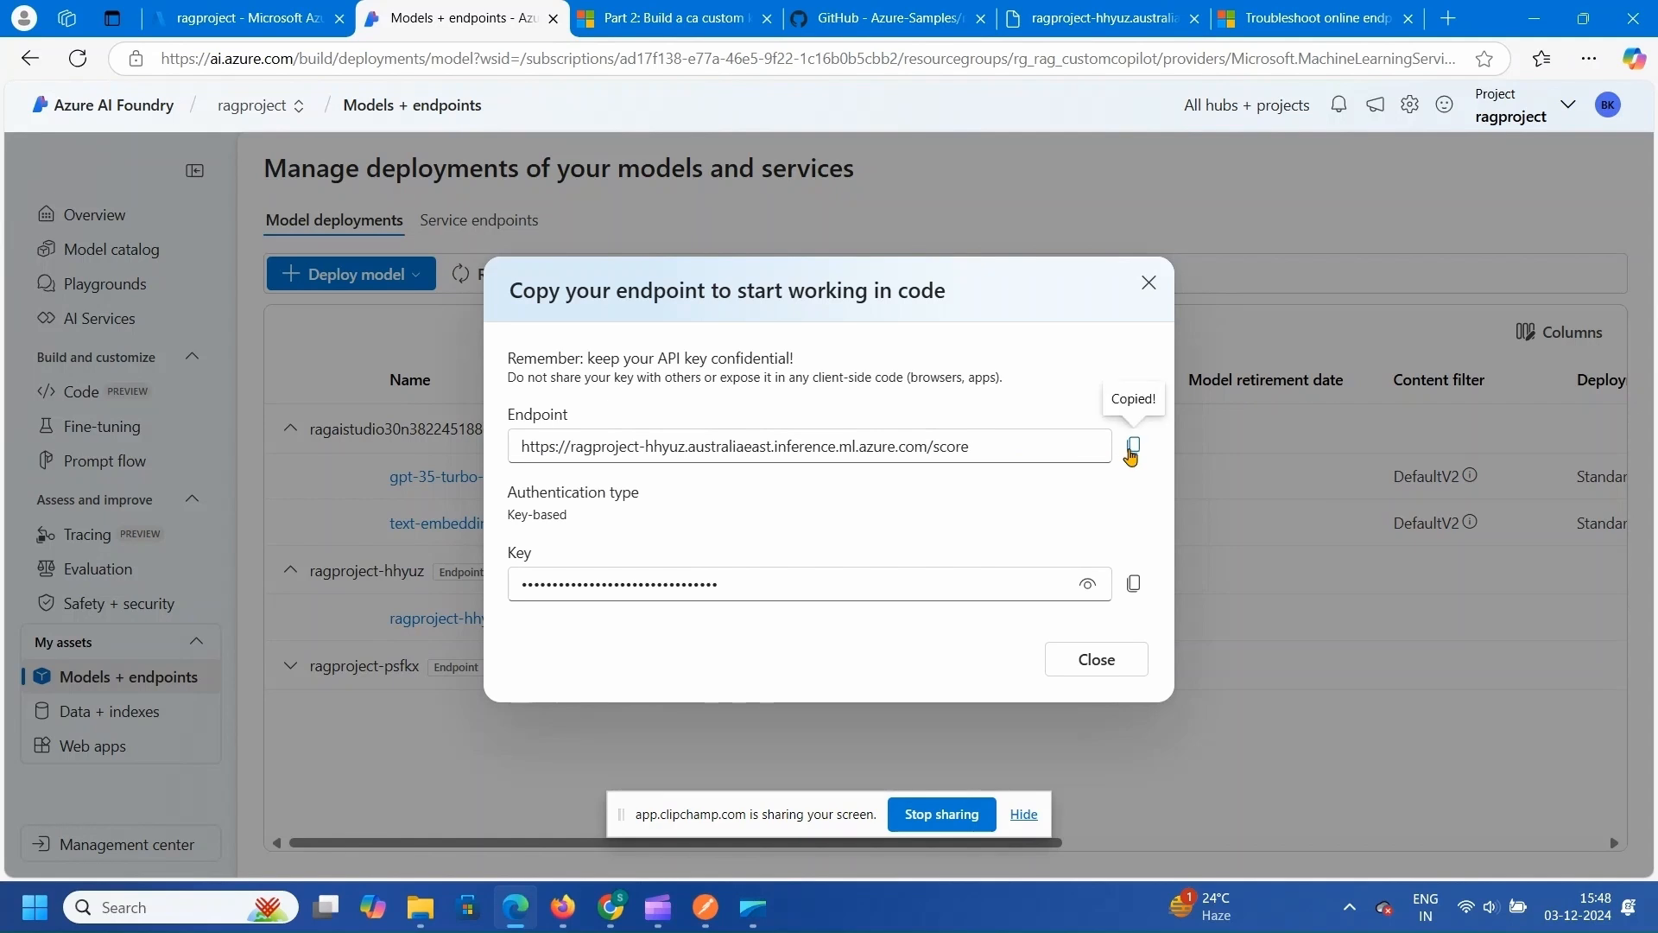
{"action": "left_click", "coordinate": [713, 908]}
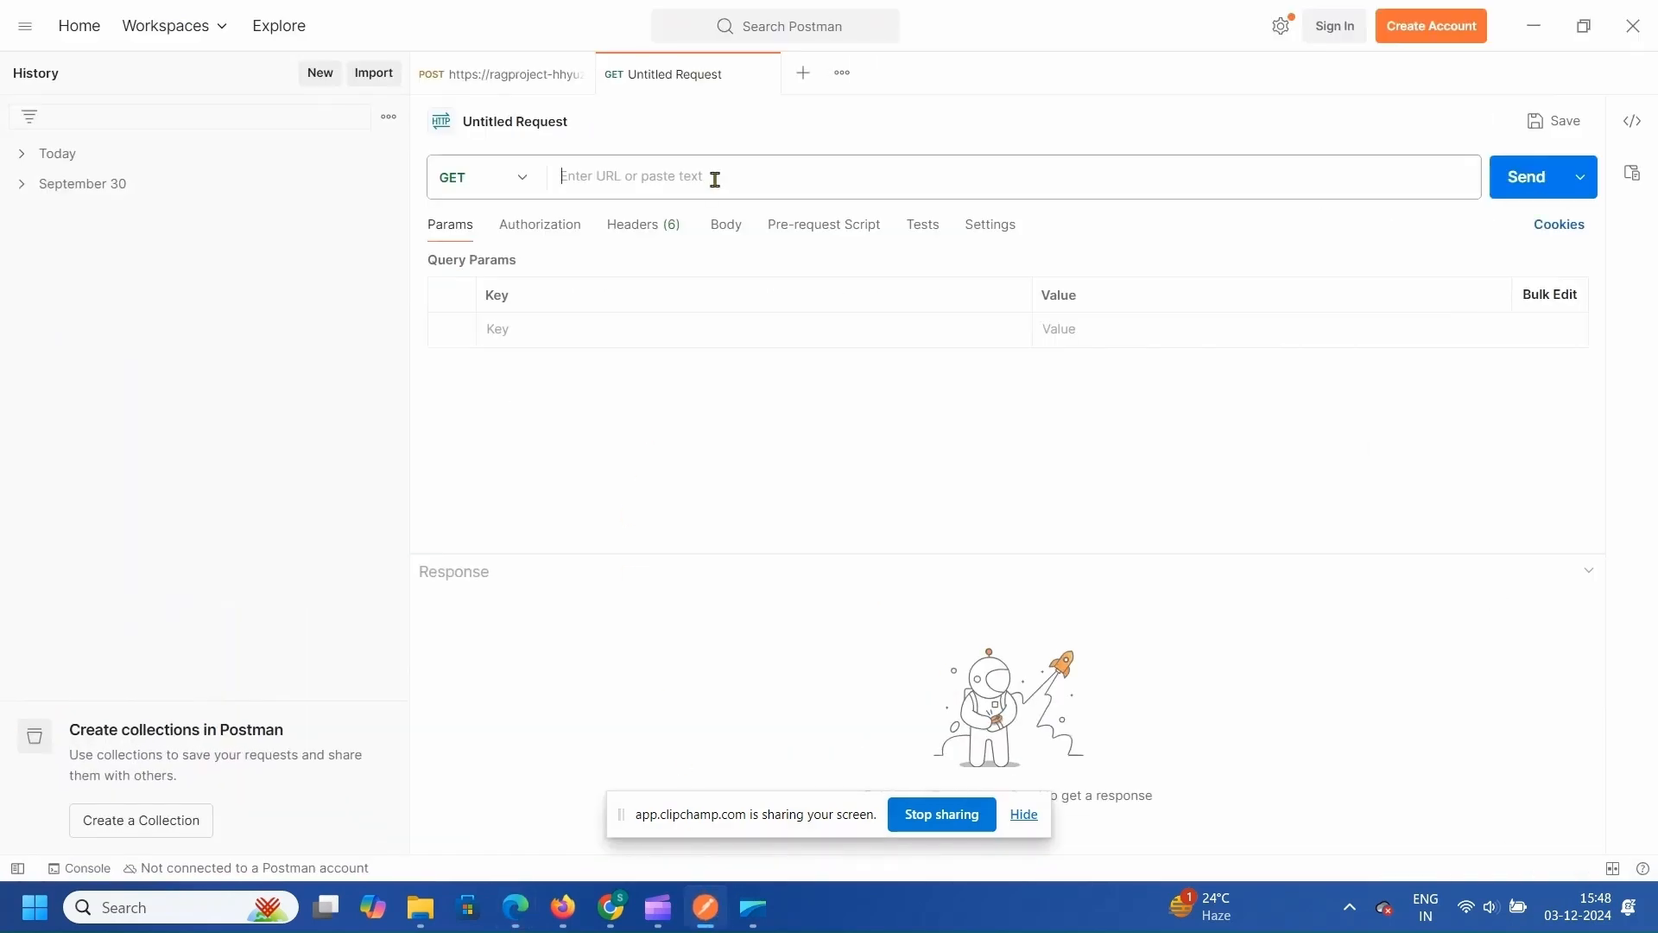
- Create a new POST request to the pasted ragproject-hhyuz score URL
{"action": "left_click", "coordinate": [803, 74]}
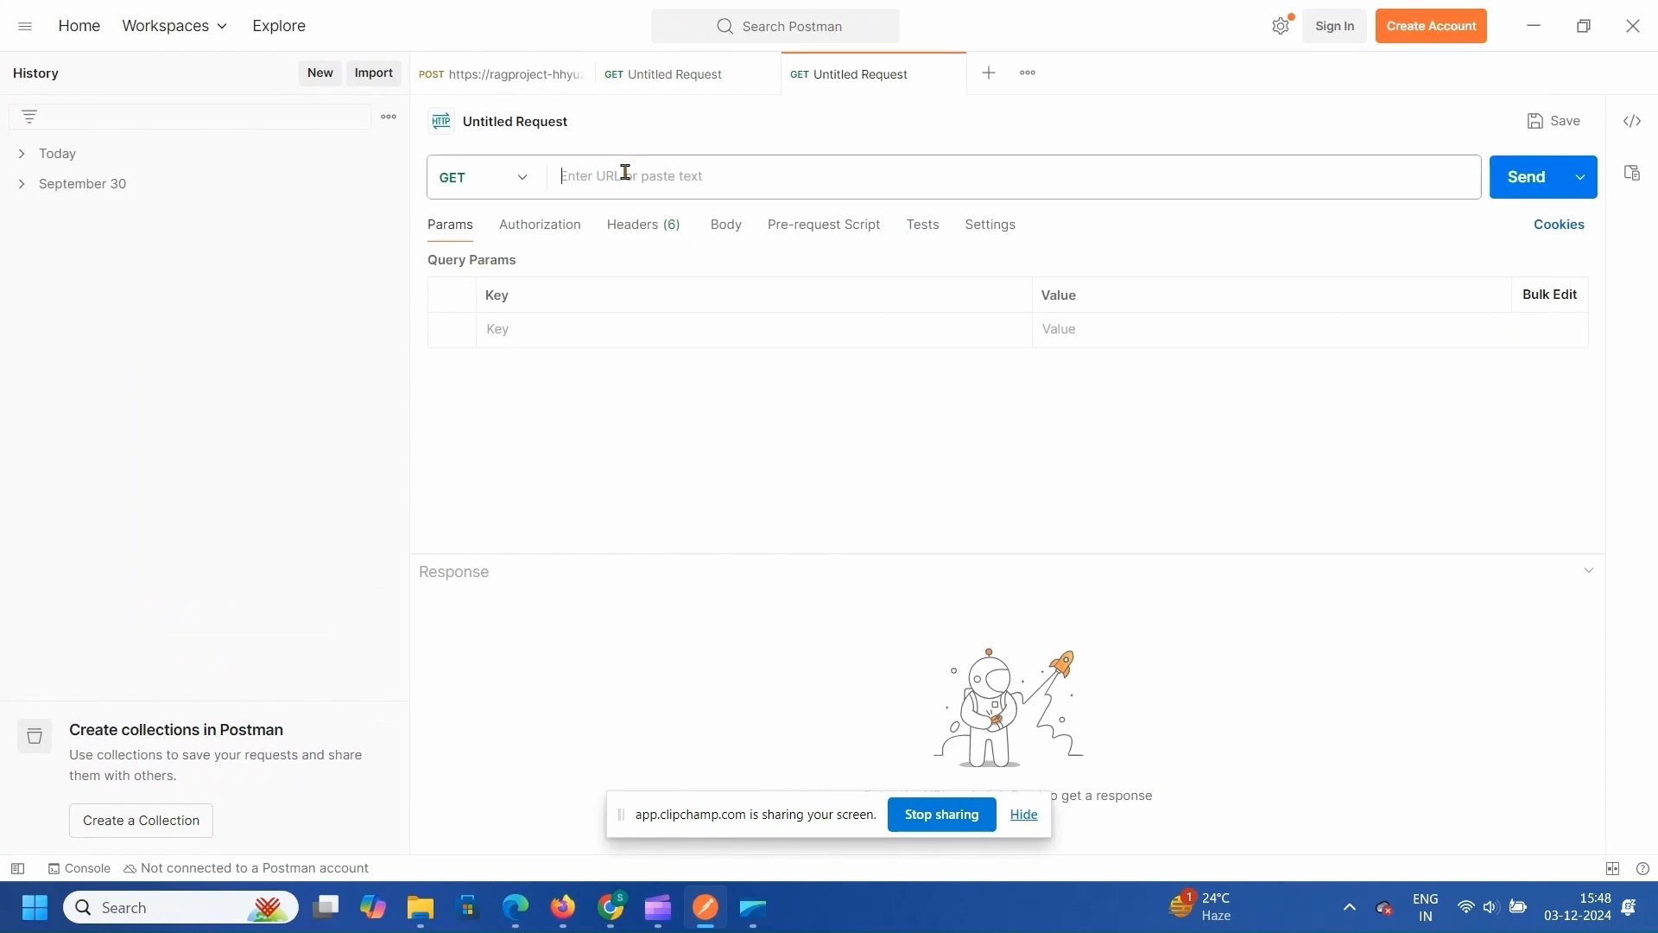
{"action": "left_click", "coordinate": [626, 172]}
{"action": "key", "text": "ctrl+v"}
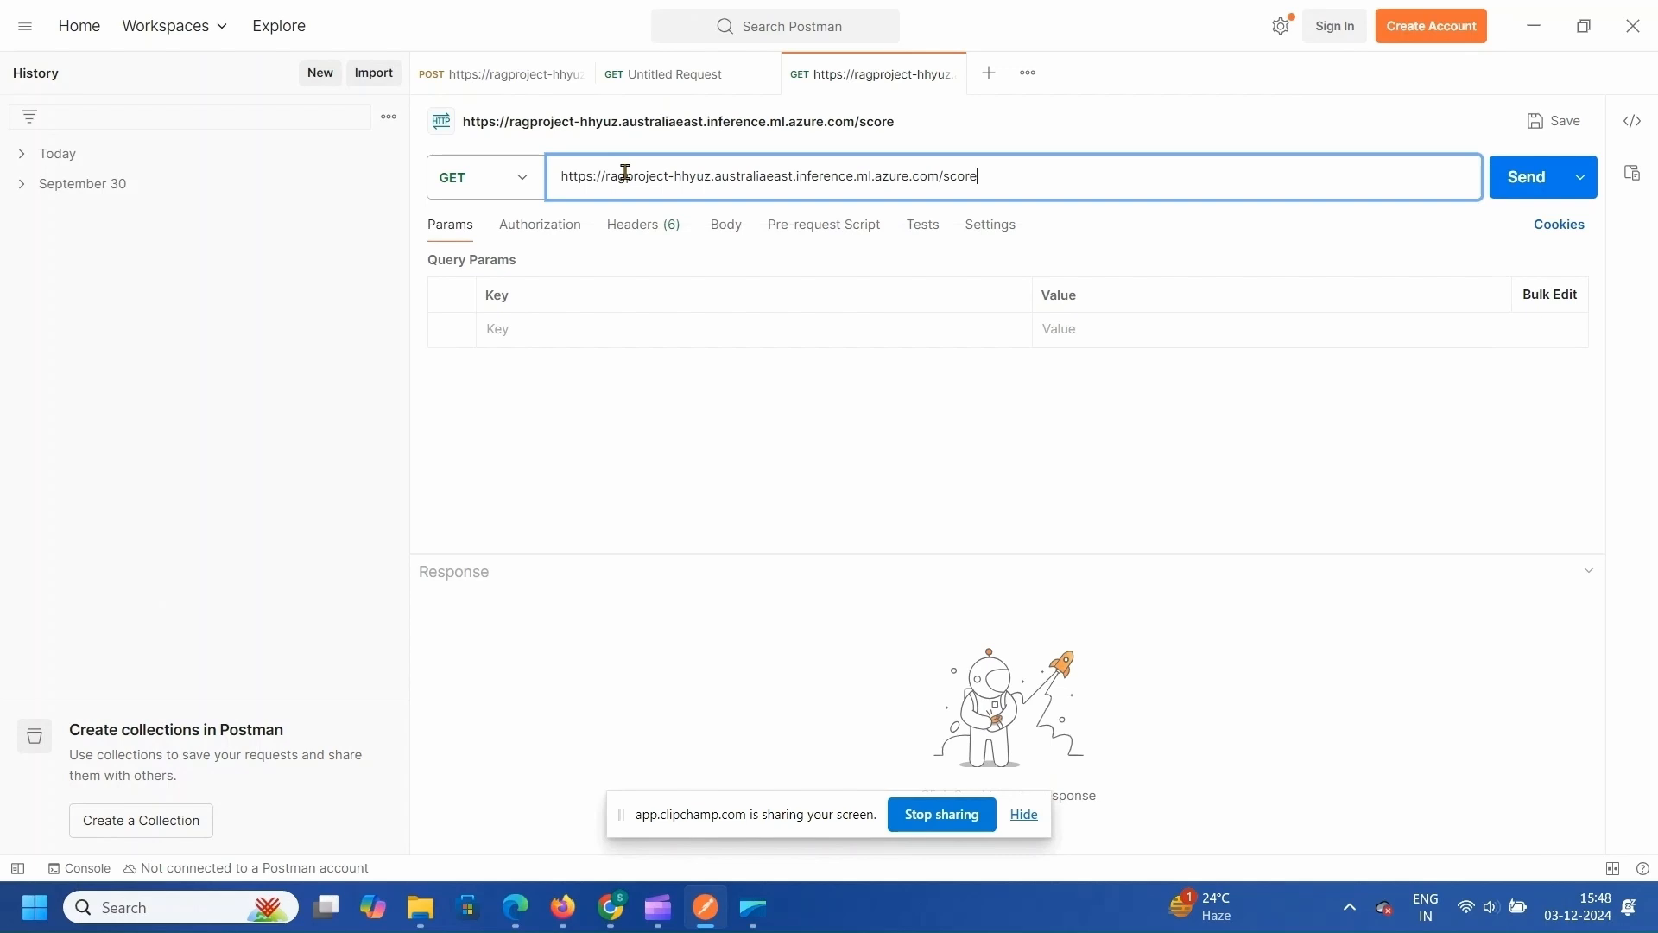
{"action": "left_click", "coordinate": [517, 190]}
{"action": "left_click", "coordinate": [477, 270]}
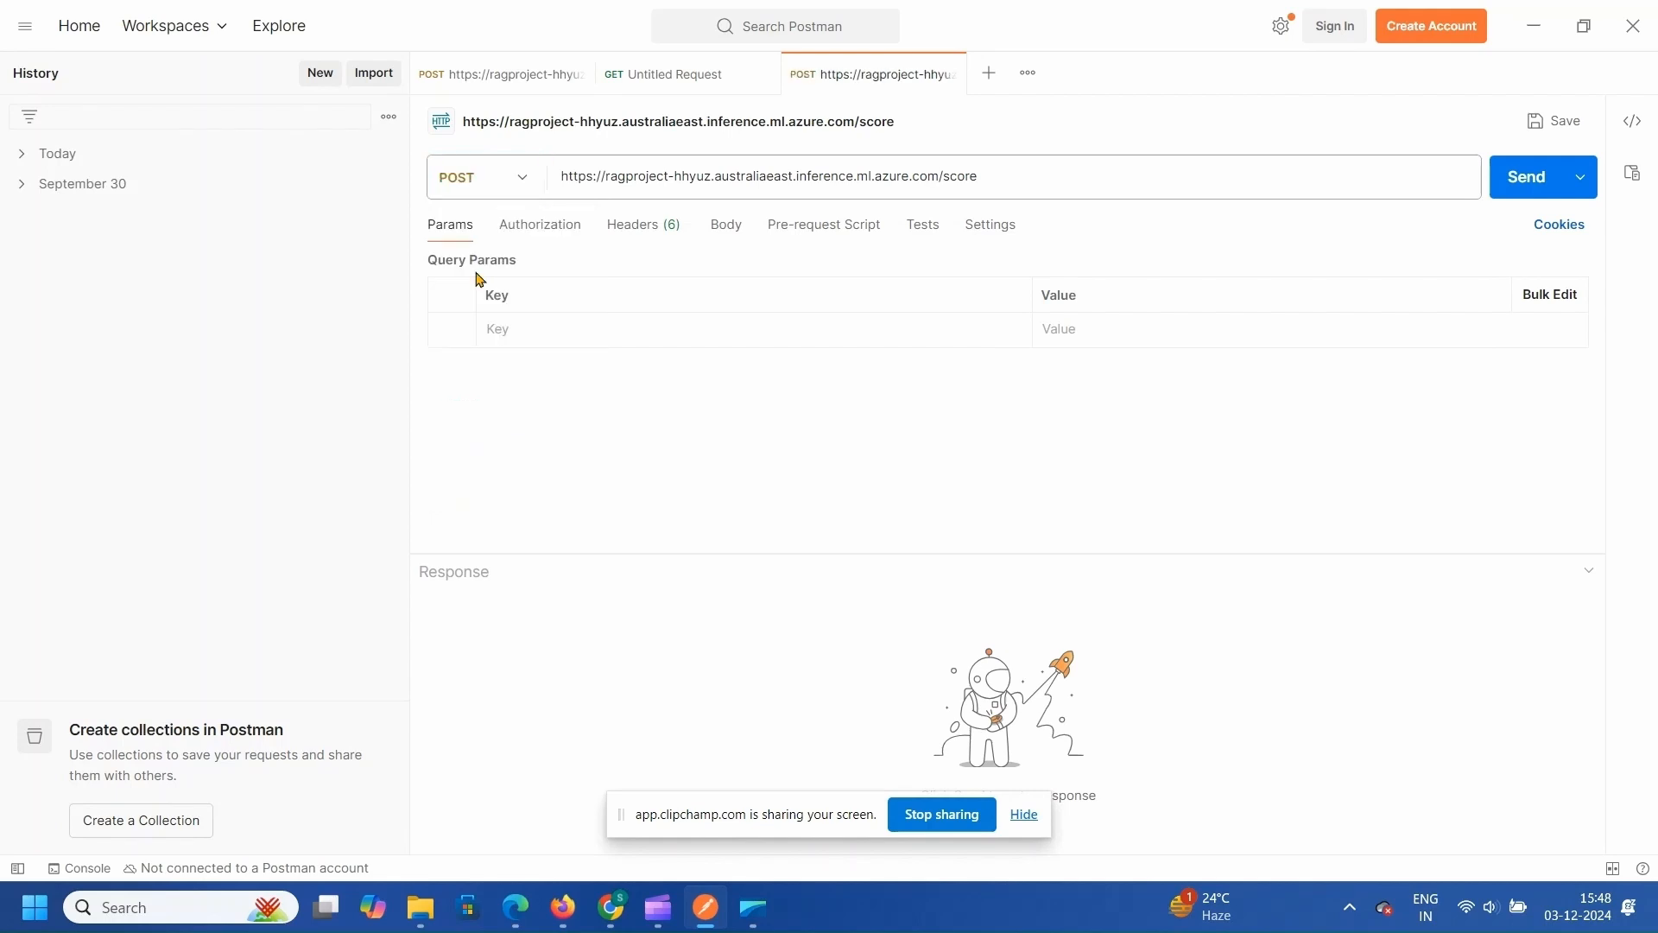
- Set Bearer Token authorization using the endpoint key revealed in Azure AI Foundry
{"action": "left_click", "coordinate": [556, 235]}
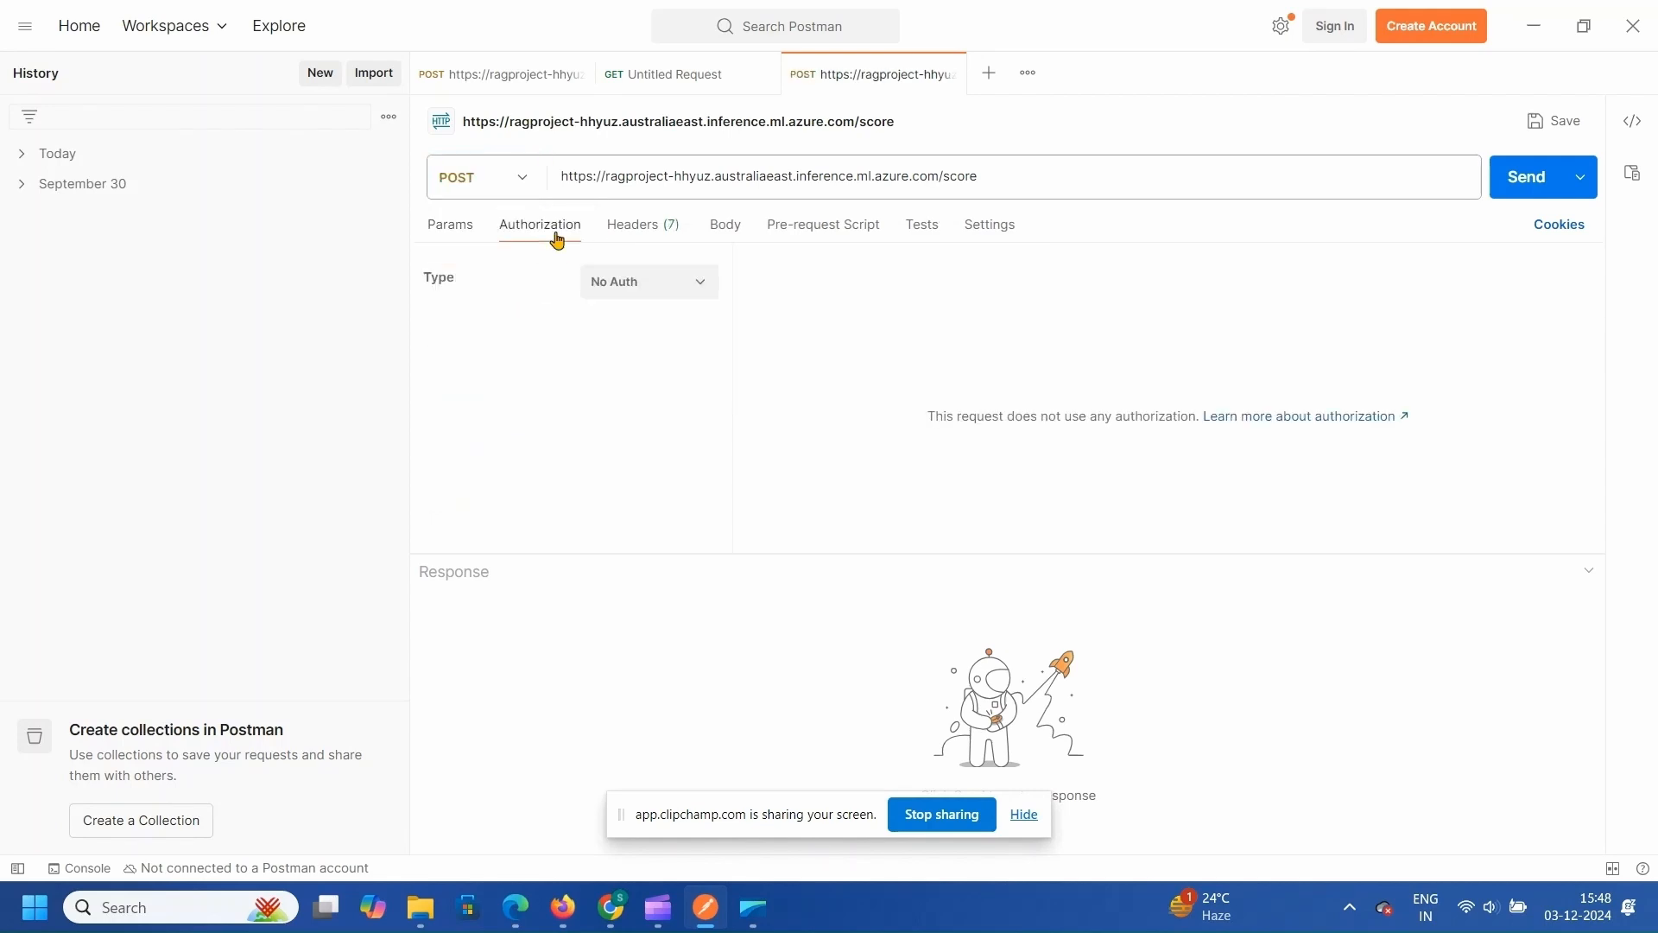
{"action": "left_click", "coordinate": [649, 292]}
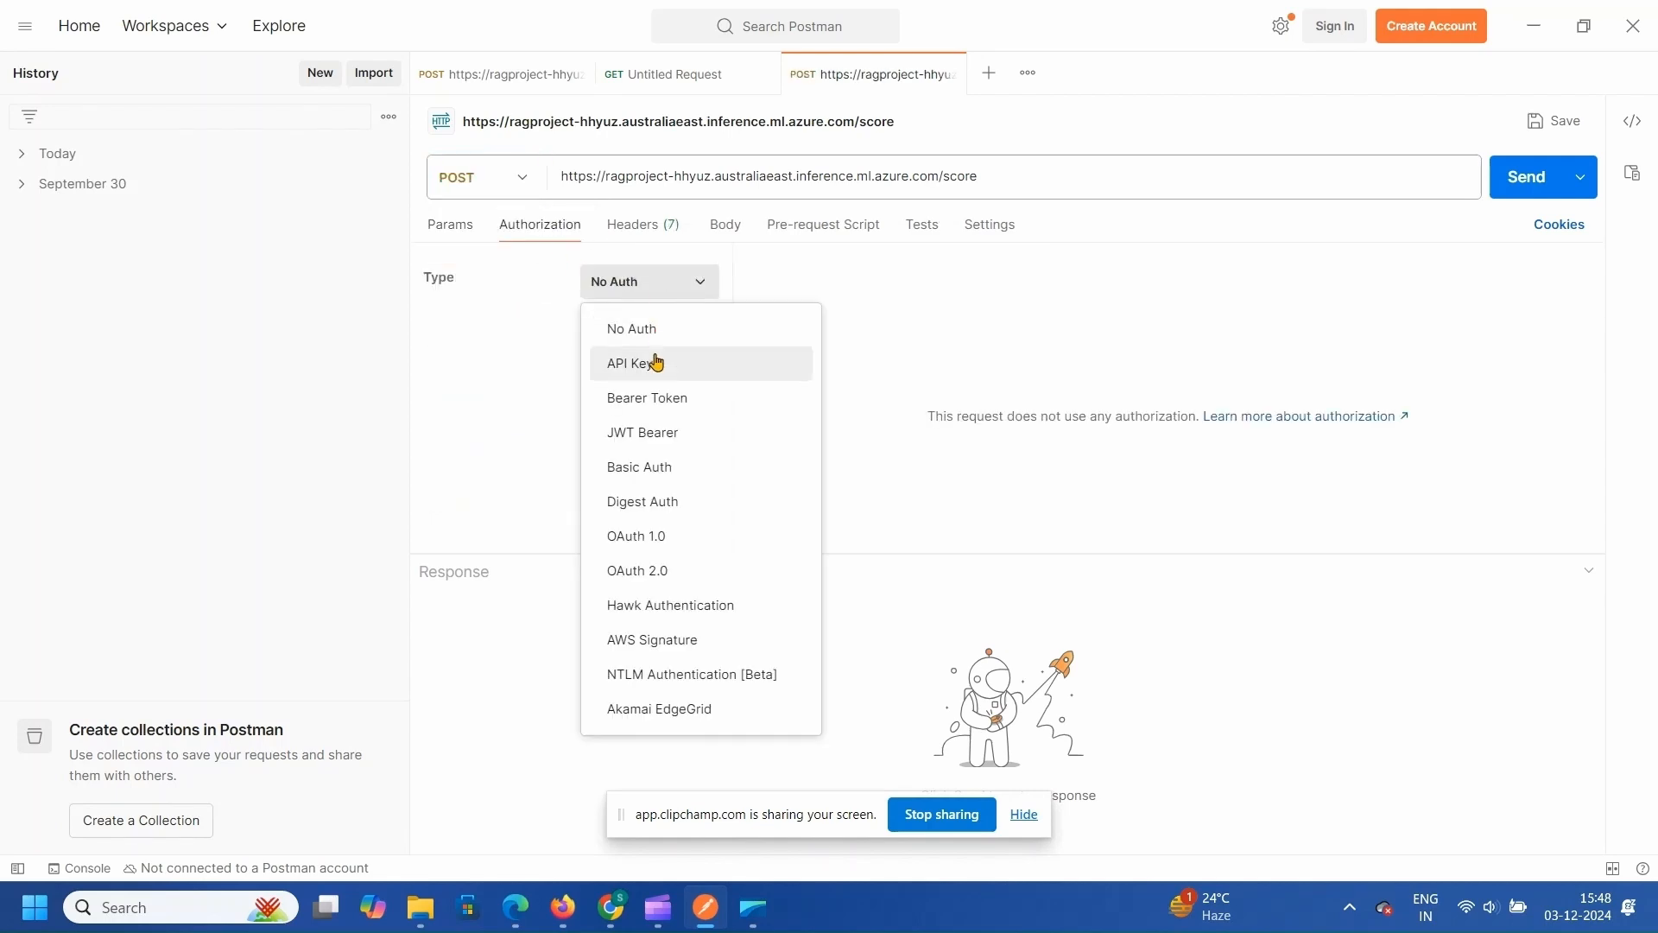
{"action": "left_click", "coordinate": [681, 401]}
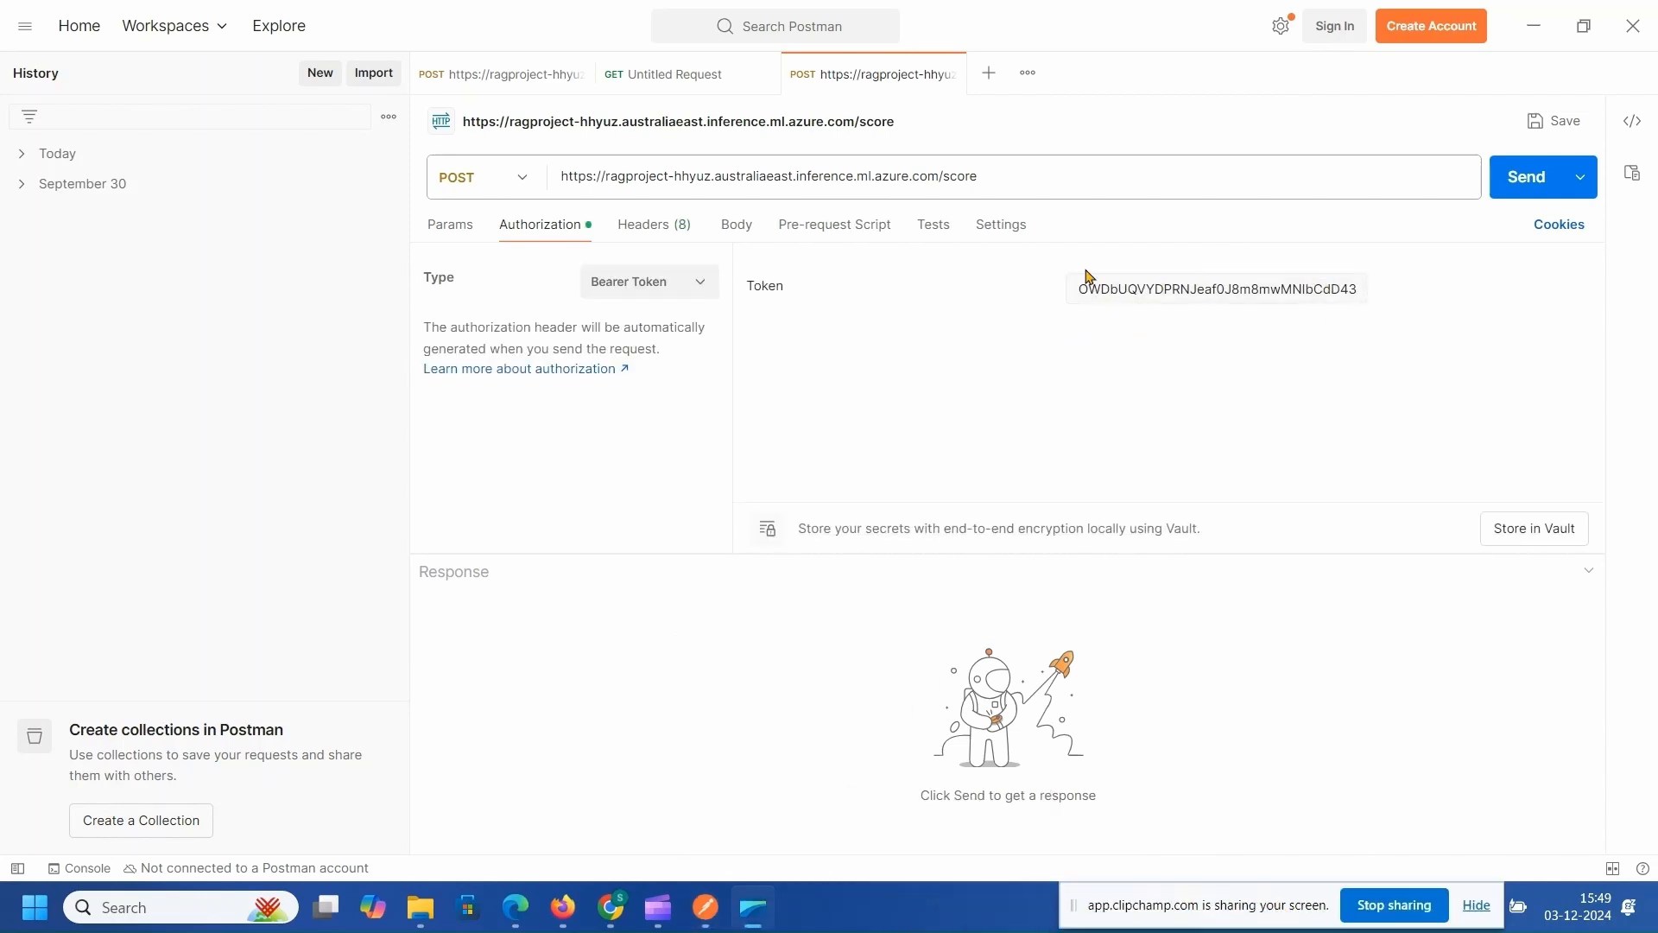
{"action": "mouse_move", "coordinate": [701, 921]}
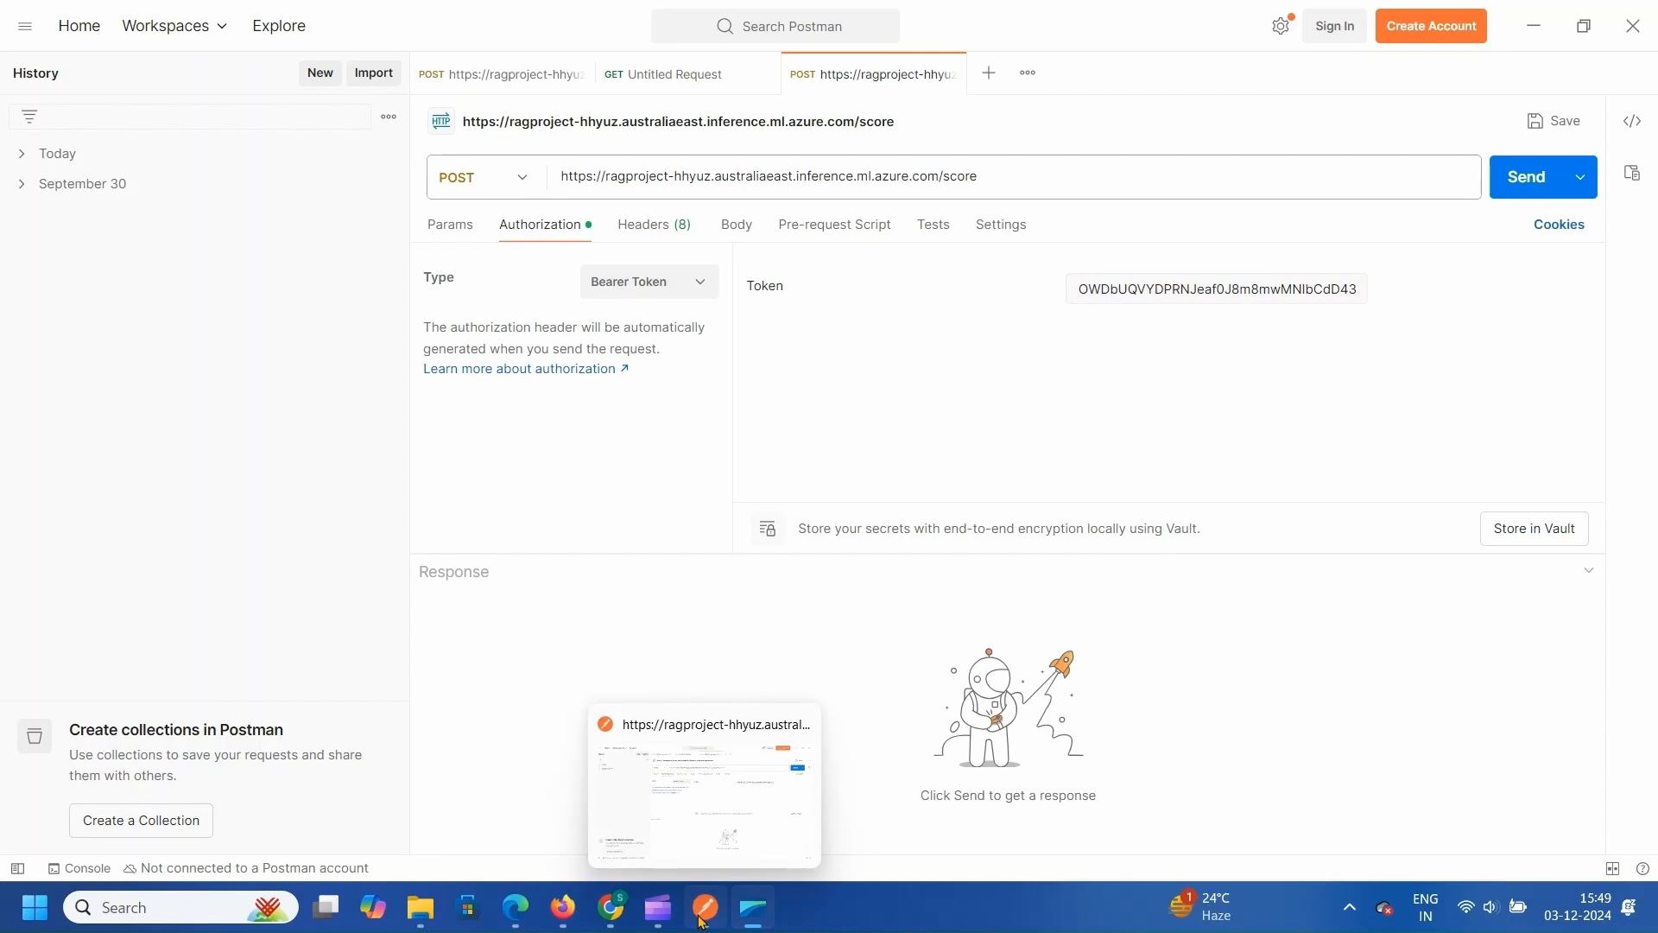
{"action": "left_click", "coordinate": [515, 907]}
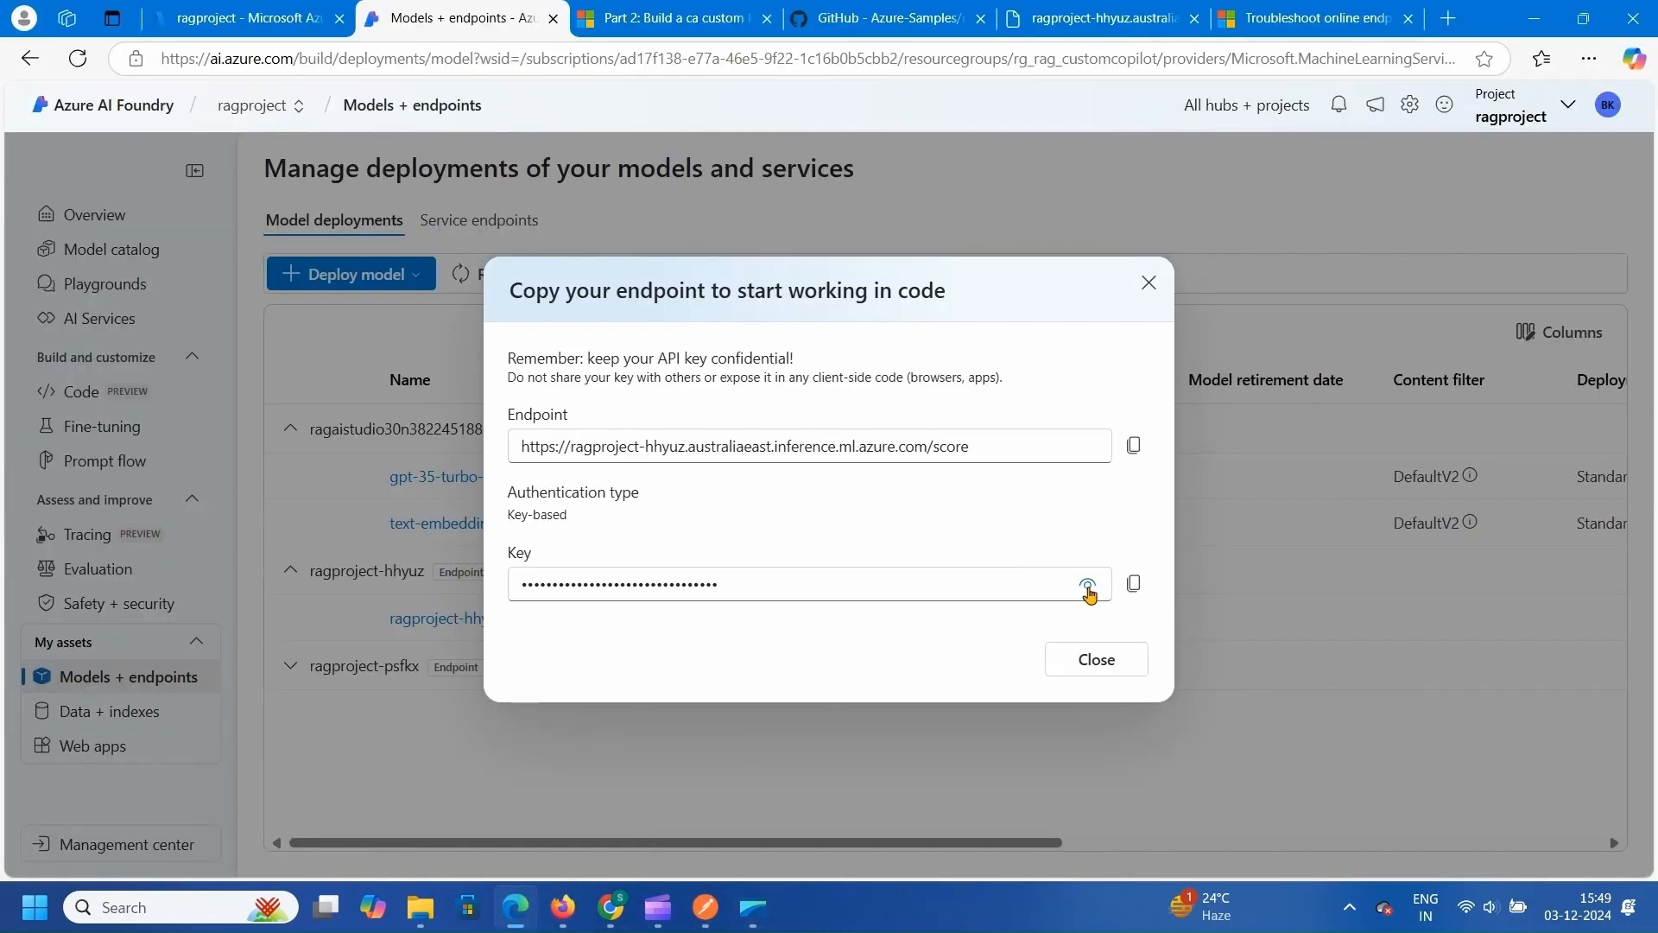
{"action": "left_click", "coordinate": [1087, 588]}
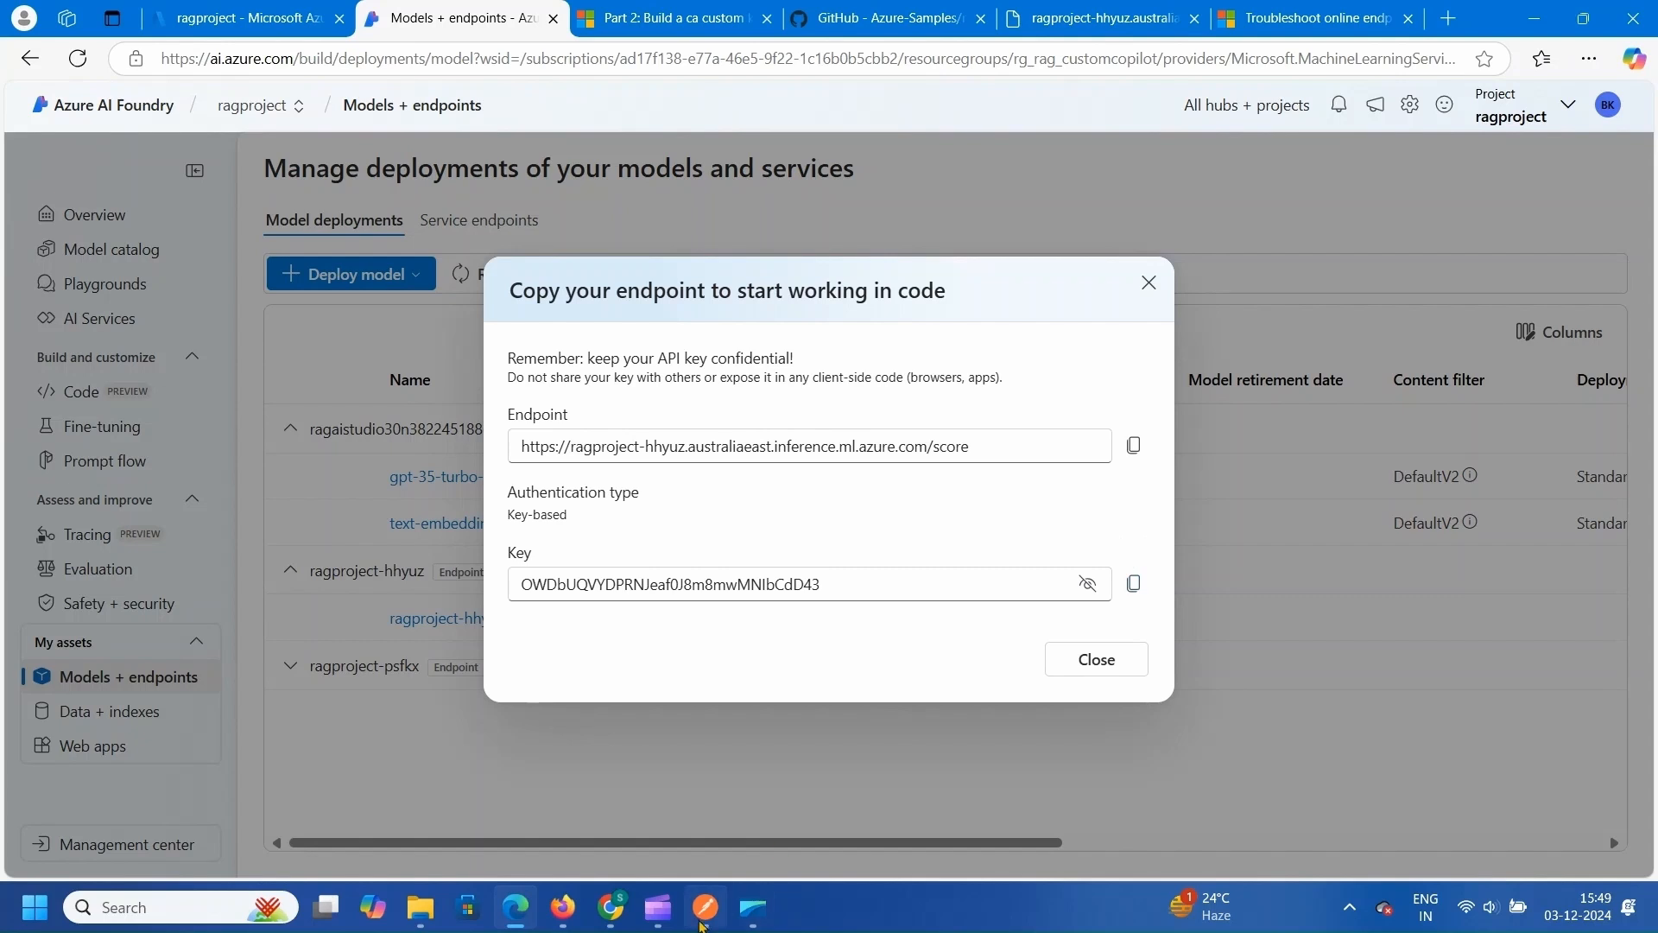
{"action": "left_click", "coordinate": [706, 907]}
{"action": "left_click", "coordinate": [1195, 294]}
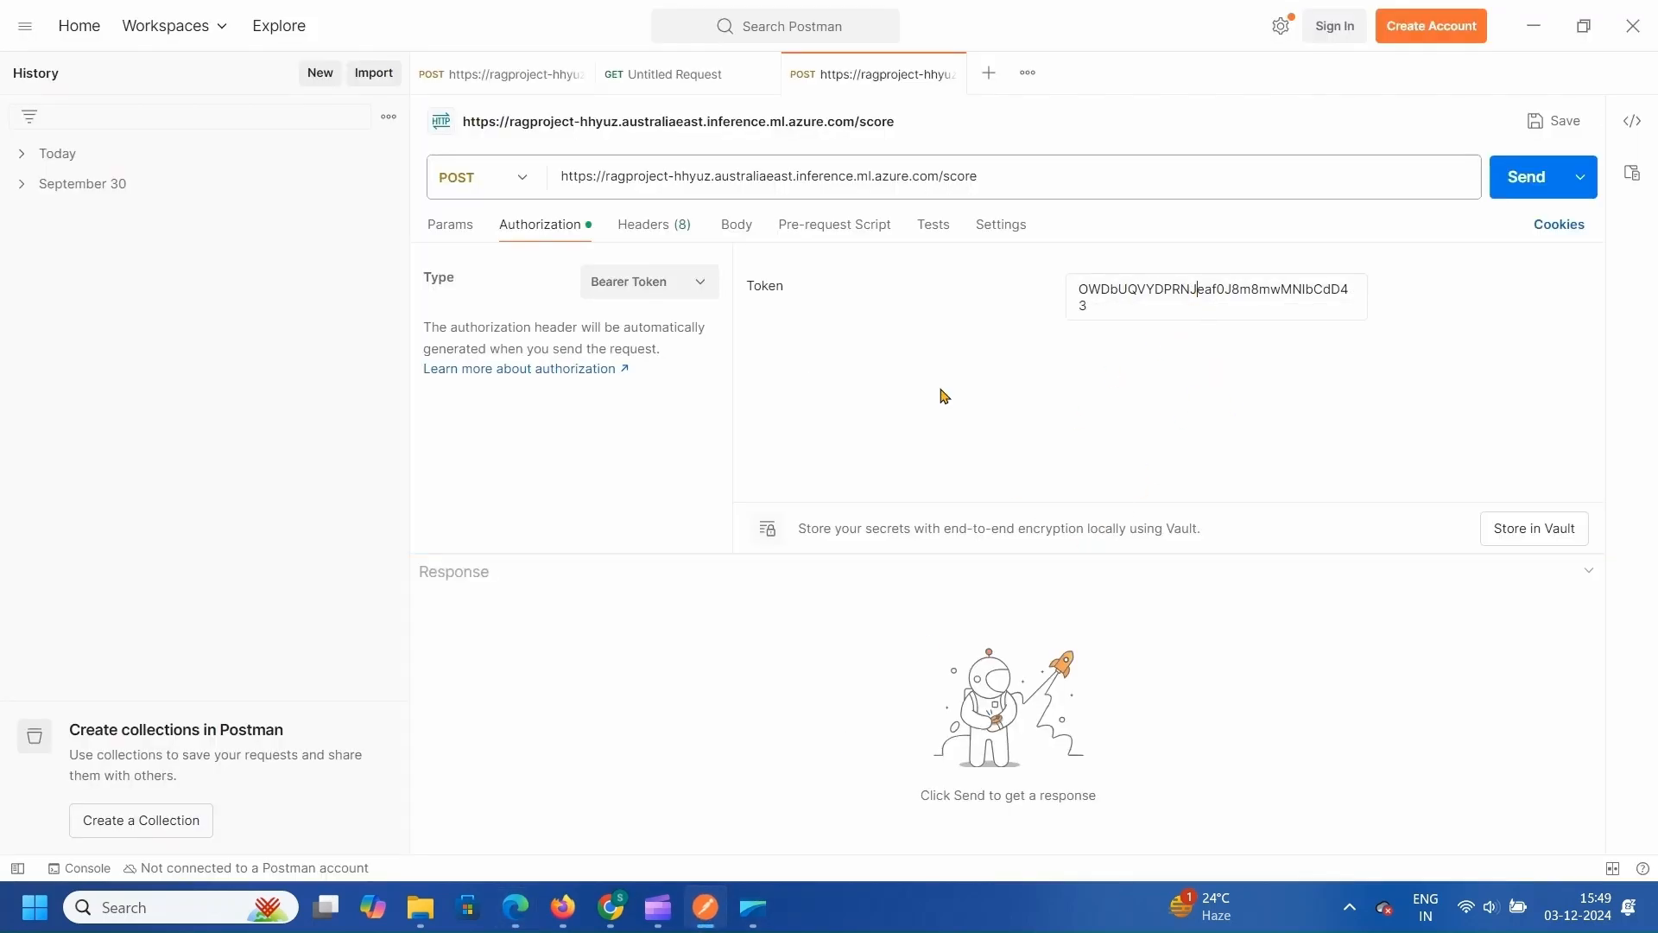
{"action": "left_click", "coordinate": [736, 225]}
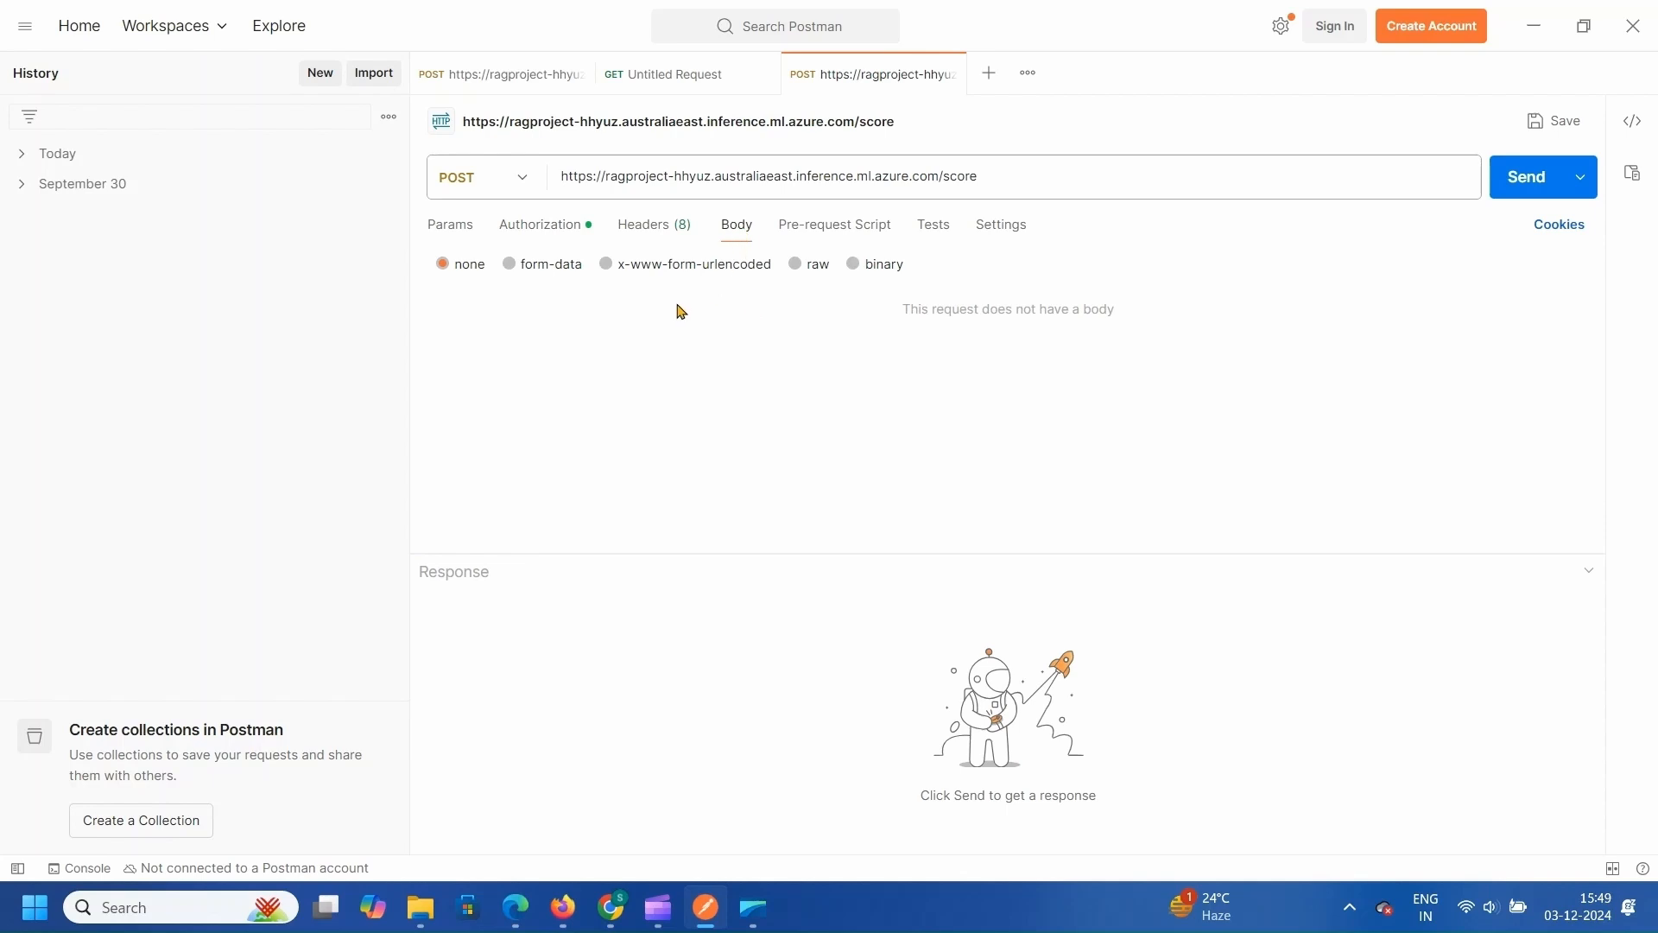
- Set a raw JSON body of {"chat_input":"where can i stay in New York ?"}
{"action": "left_click", "coordinate": [795, 266]}
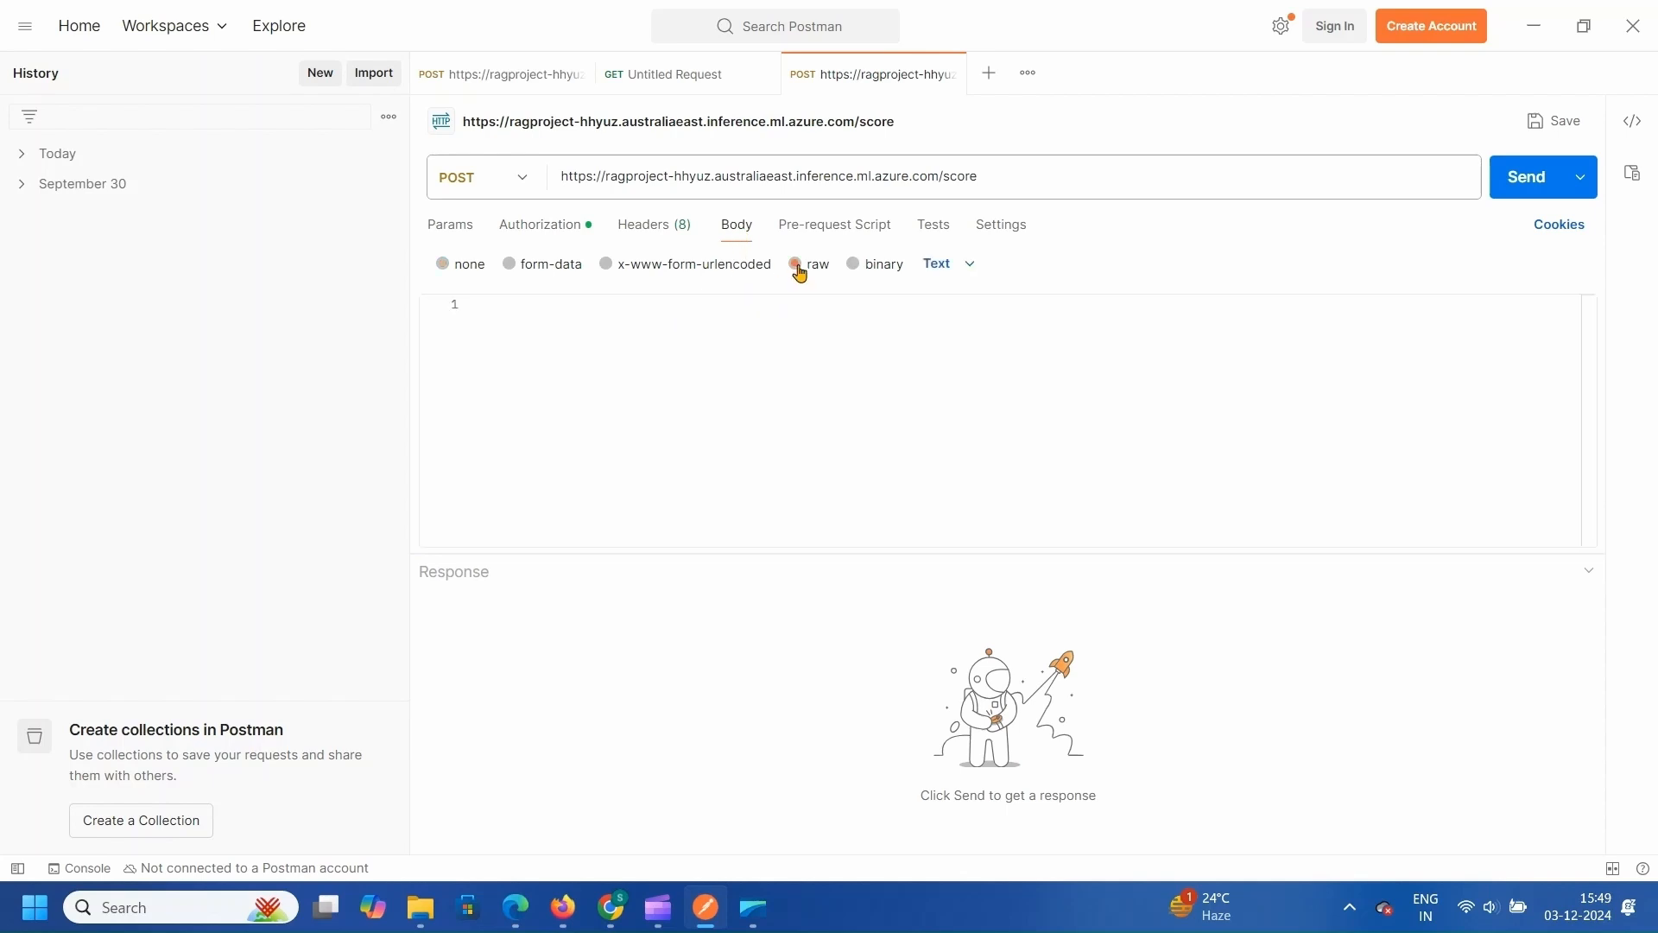
{"action": "left_click", "coordinate": [967, 266]}
{"action": "left_click", "coordinate": [967, 379]}
{"action": "left_click", "coordinate": [828, 373]}
{"action": "type", "text": "{"}
{"action": "key", "text": "Return"}
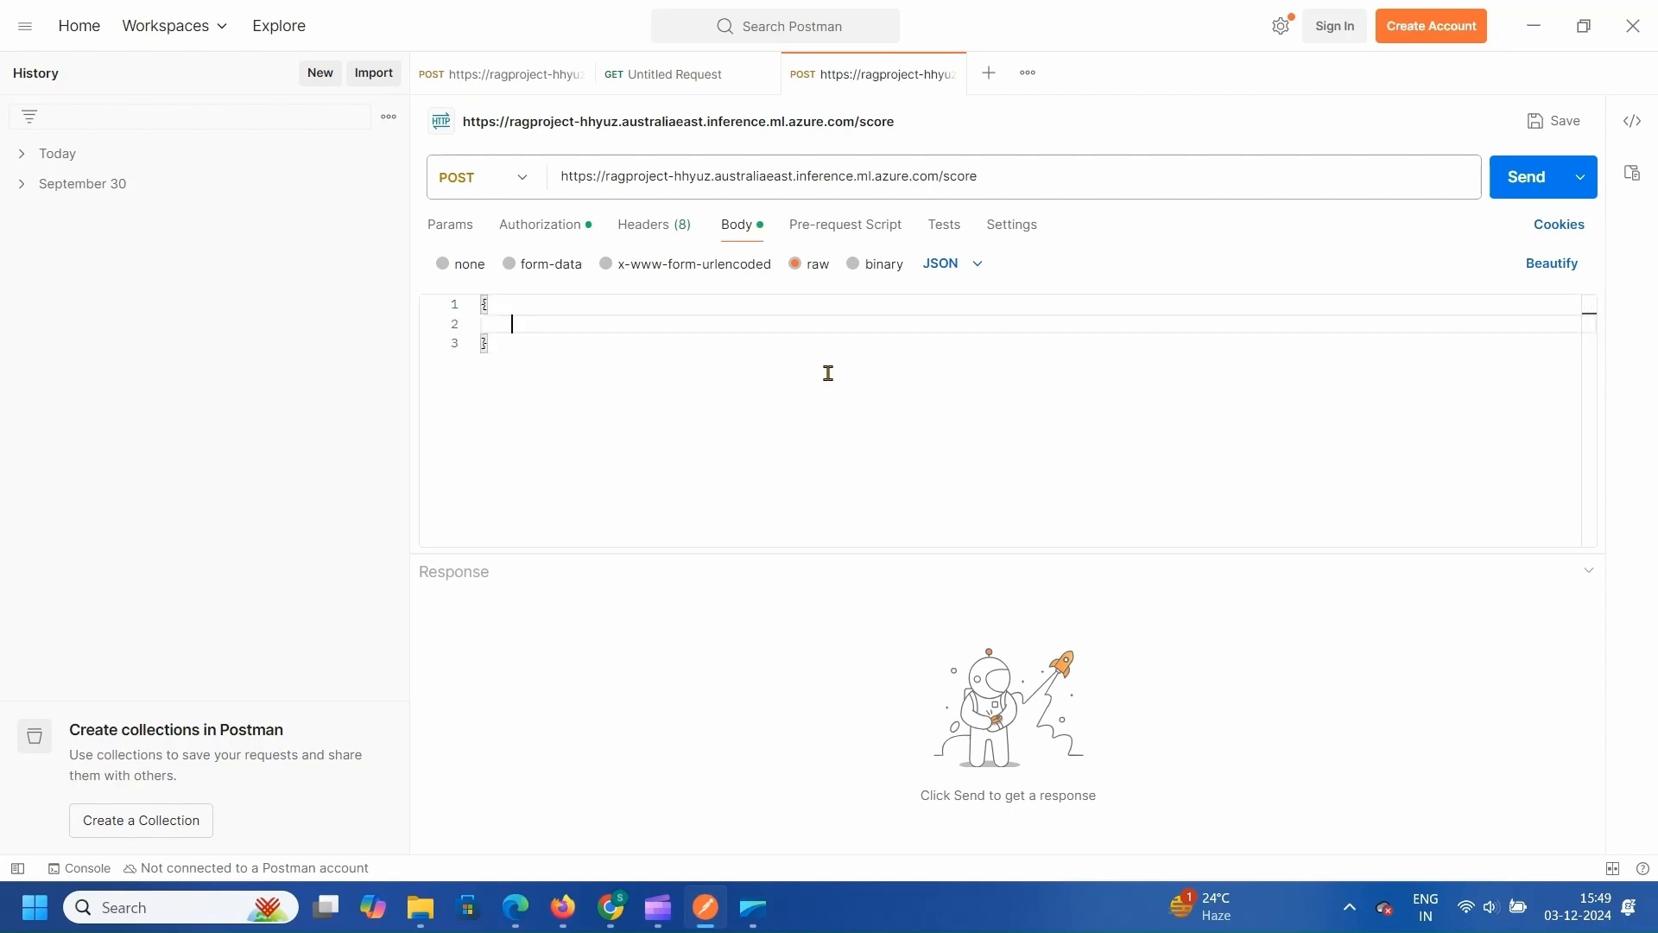
{"action": "key", "text": "Up"}
{"action": "key", "text": "Down"}
{"action": "type", "text": "\"chat_input\":\"where can i stay in New York ?\""}
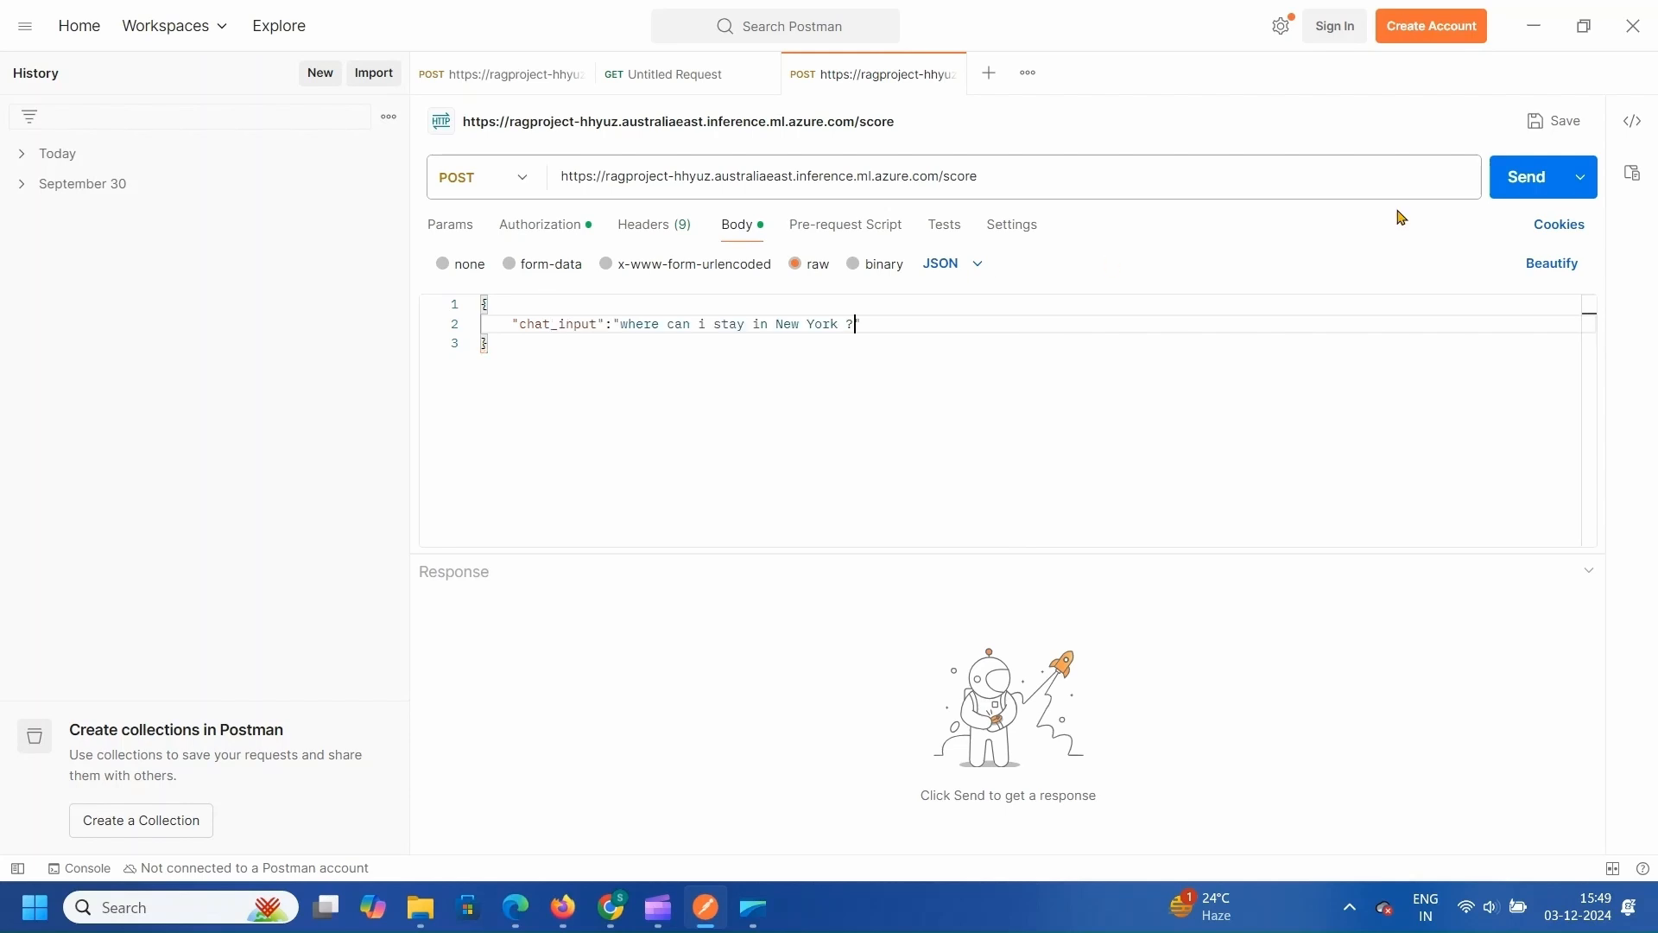
- Send the request and highlight the Manhattan Hotel answer in the 200 OK response
{"action": "left_click", "coordinate": [1526, 178]}
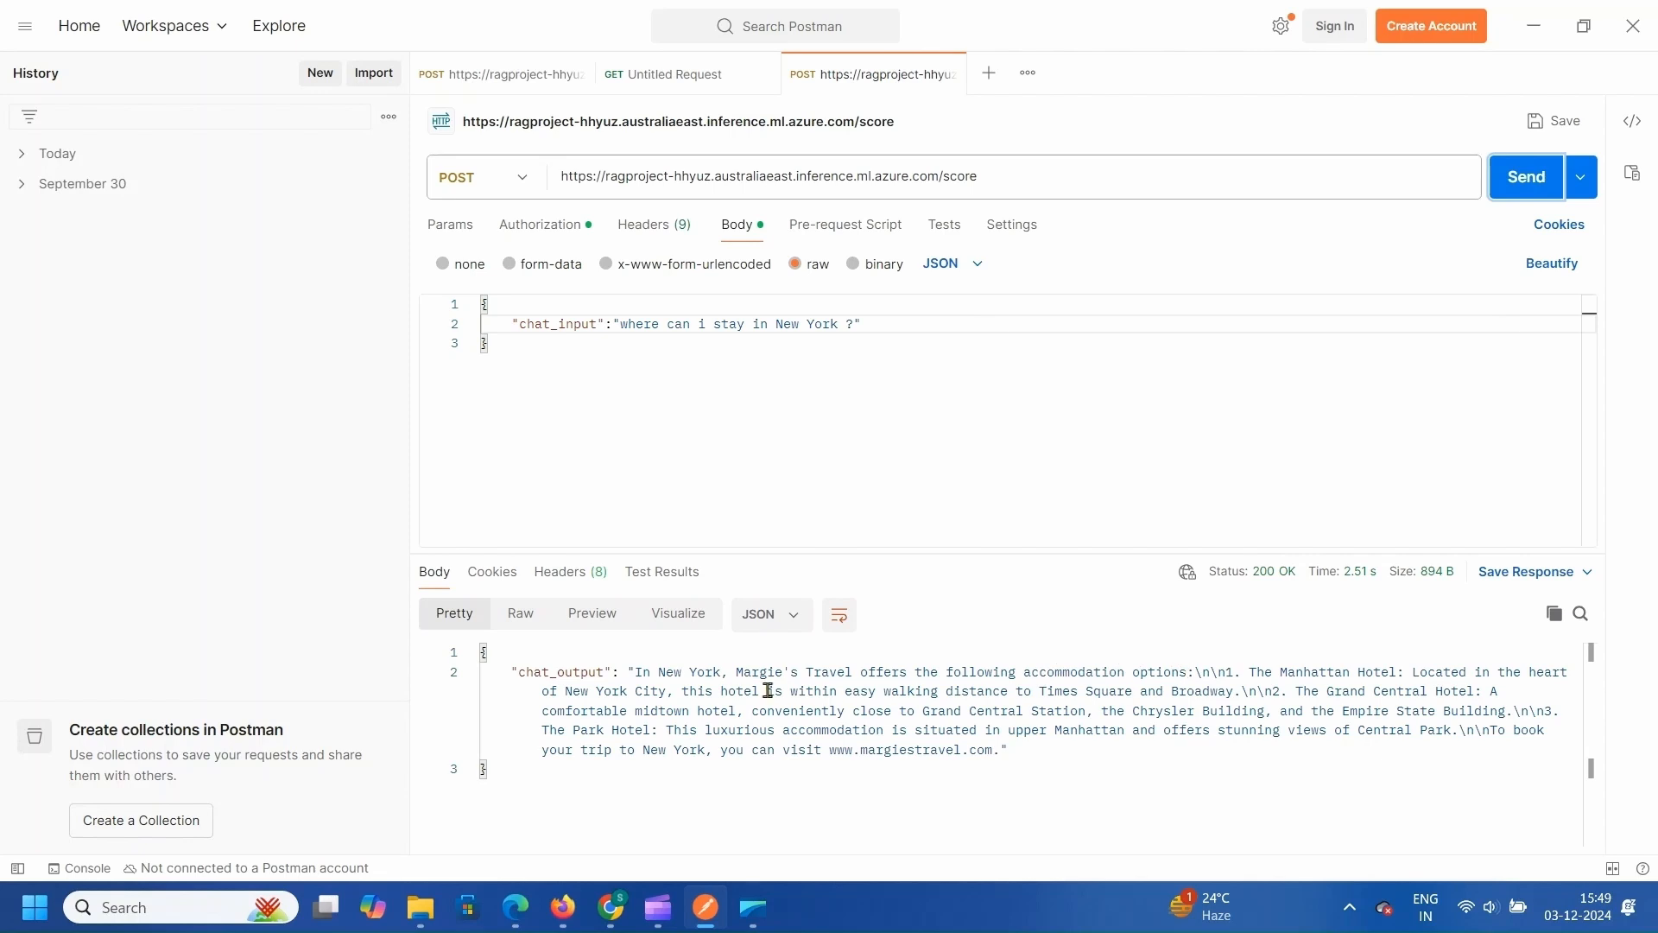
{"action": "left_click_drag", "start_coordinate": [643, 673], "coordinate": [970, 673]}
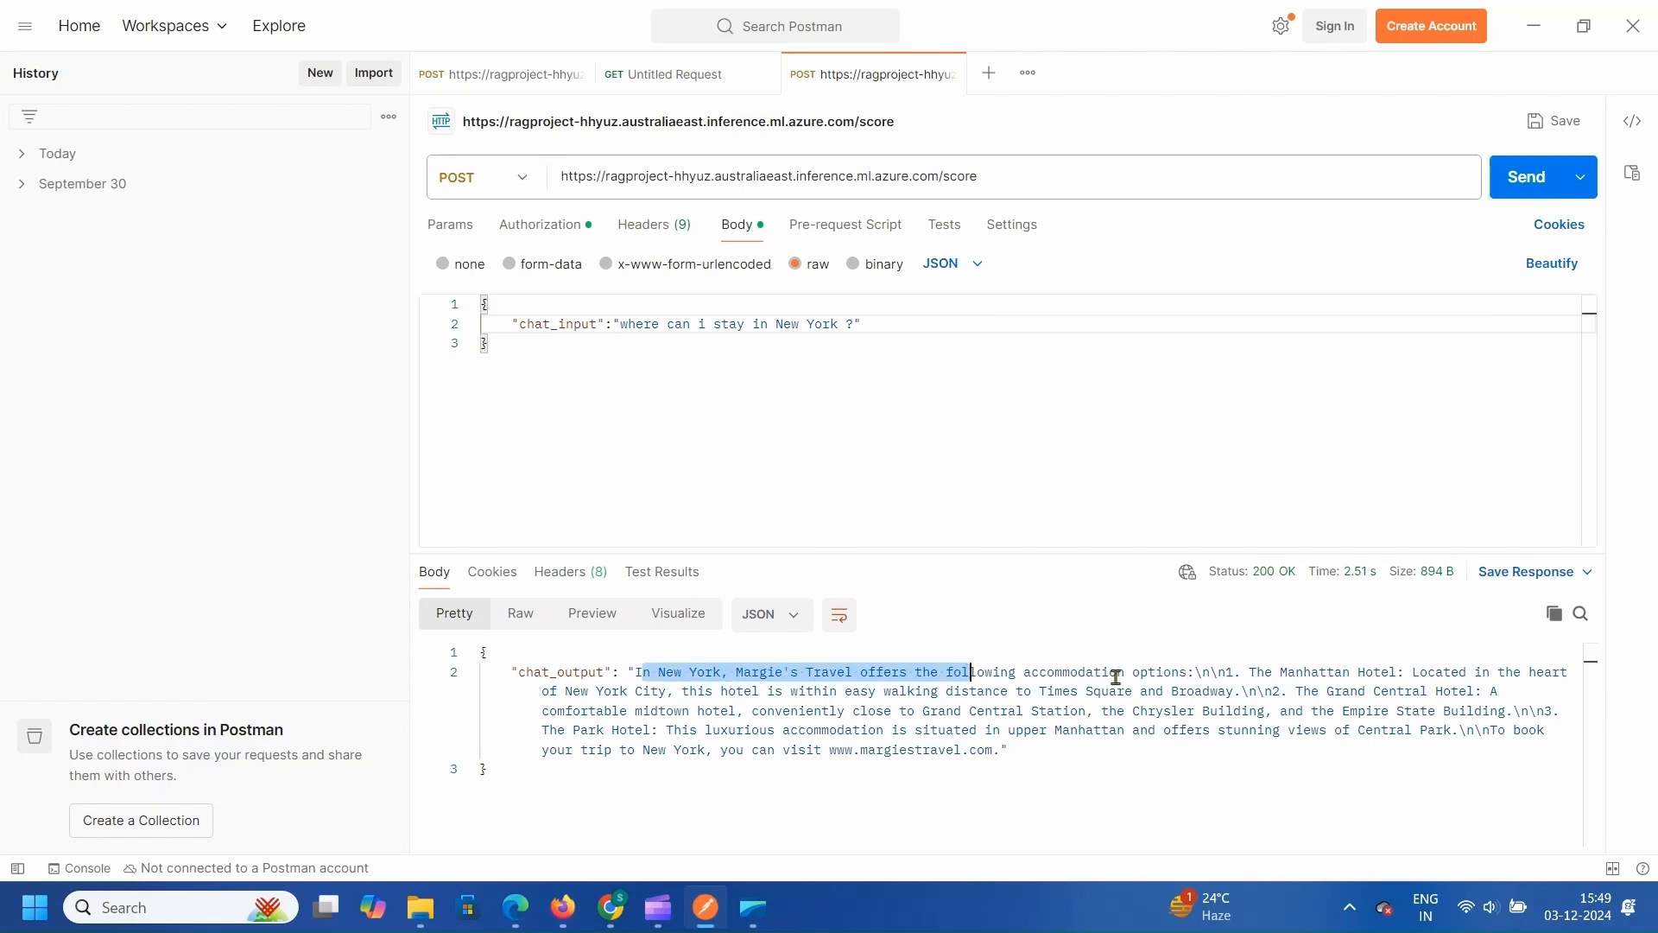
{"action": "left_click_drag", "start_coordinate": [1233, 672], "coordinate": [1291, 672]}
{"action": "left_click_drag", "start_coordinate": [1291, 672], "coordinate": [1382, 673]}
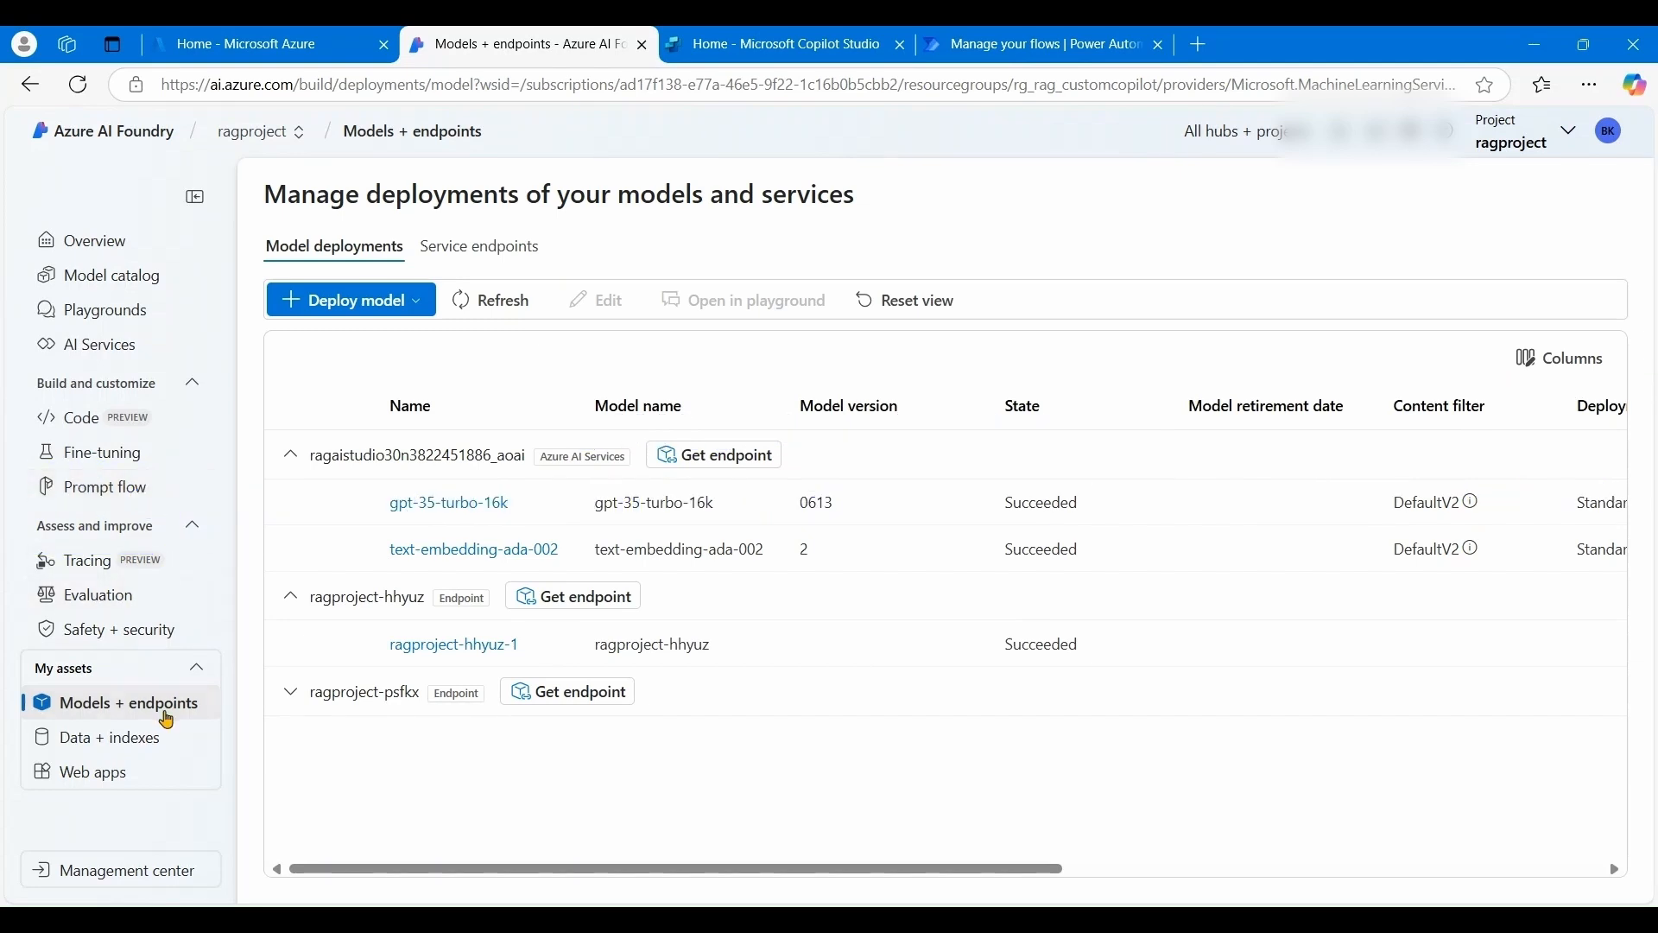
- Show the ragproject-hhyuz endpoint and key, then switch to the Copilot Studio home page
{"action": "left_click", "coordinate": [574, 598]}
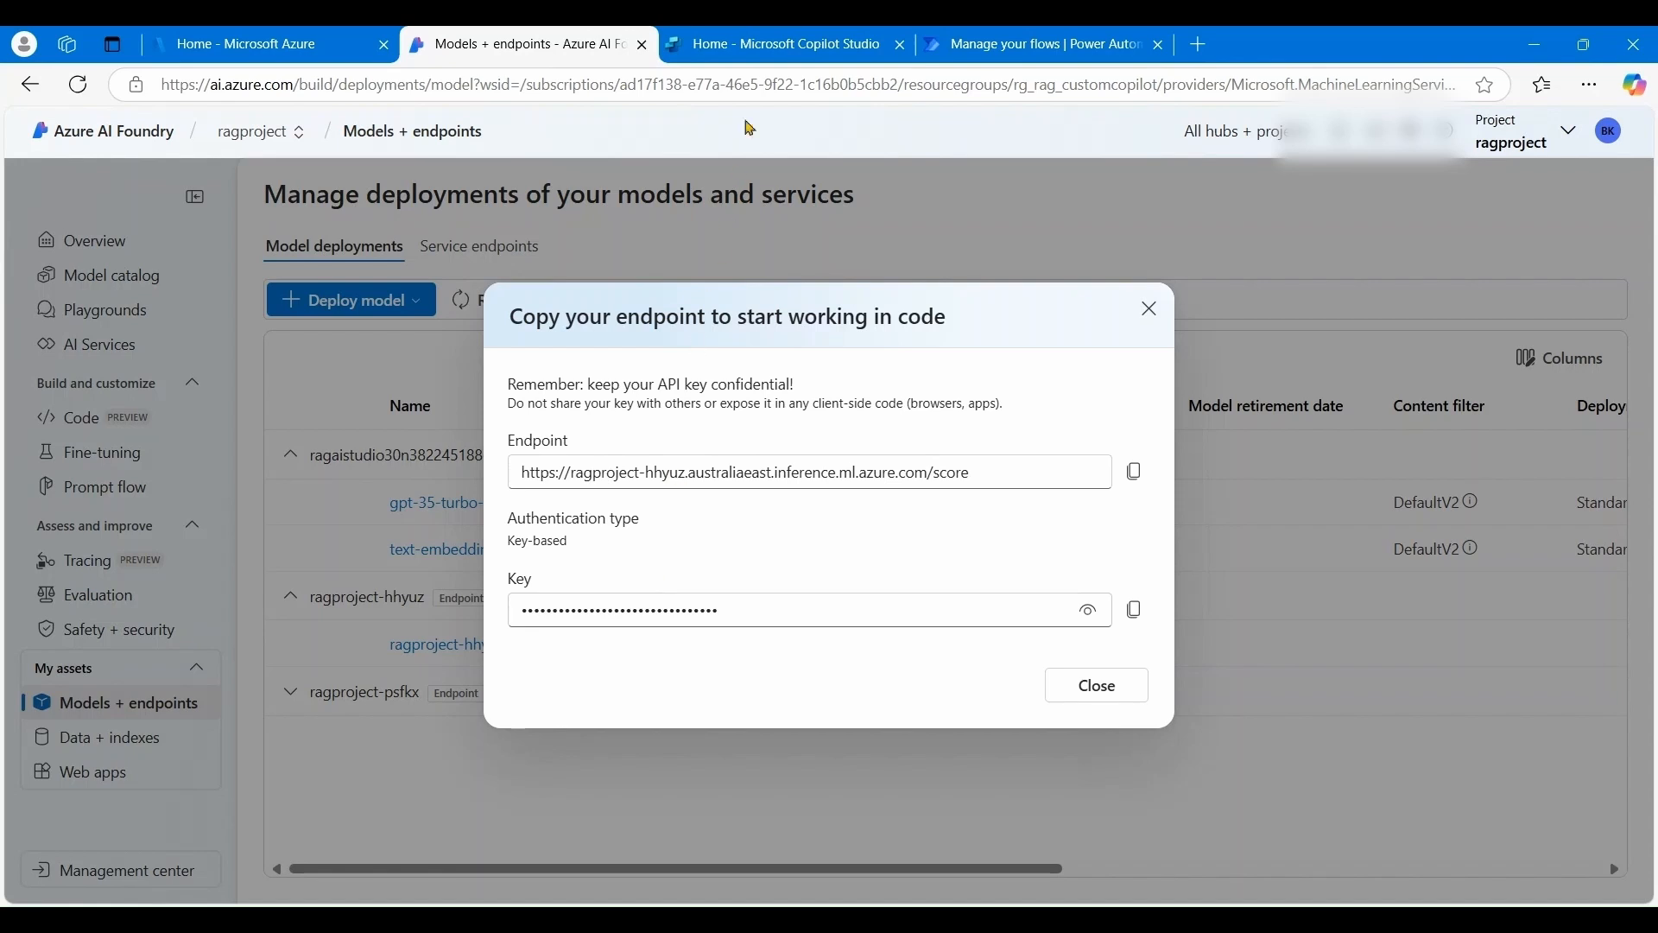
{"action": "left_click", "coordinate": [760, 919]}
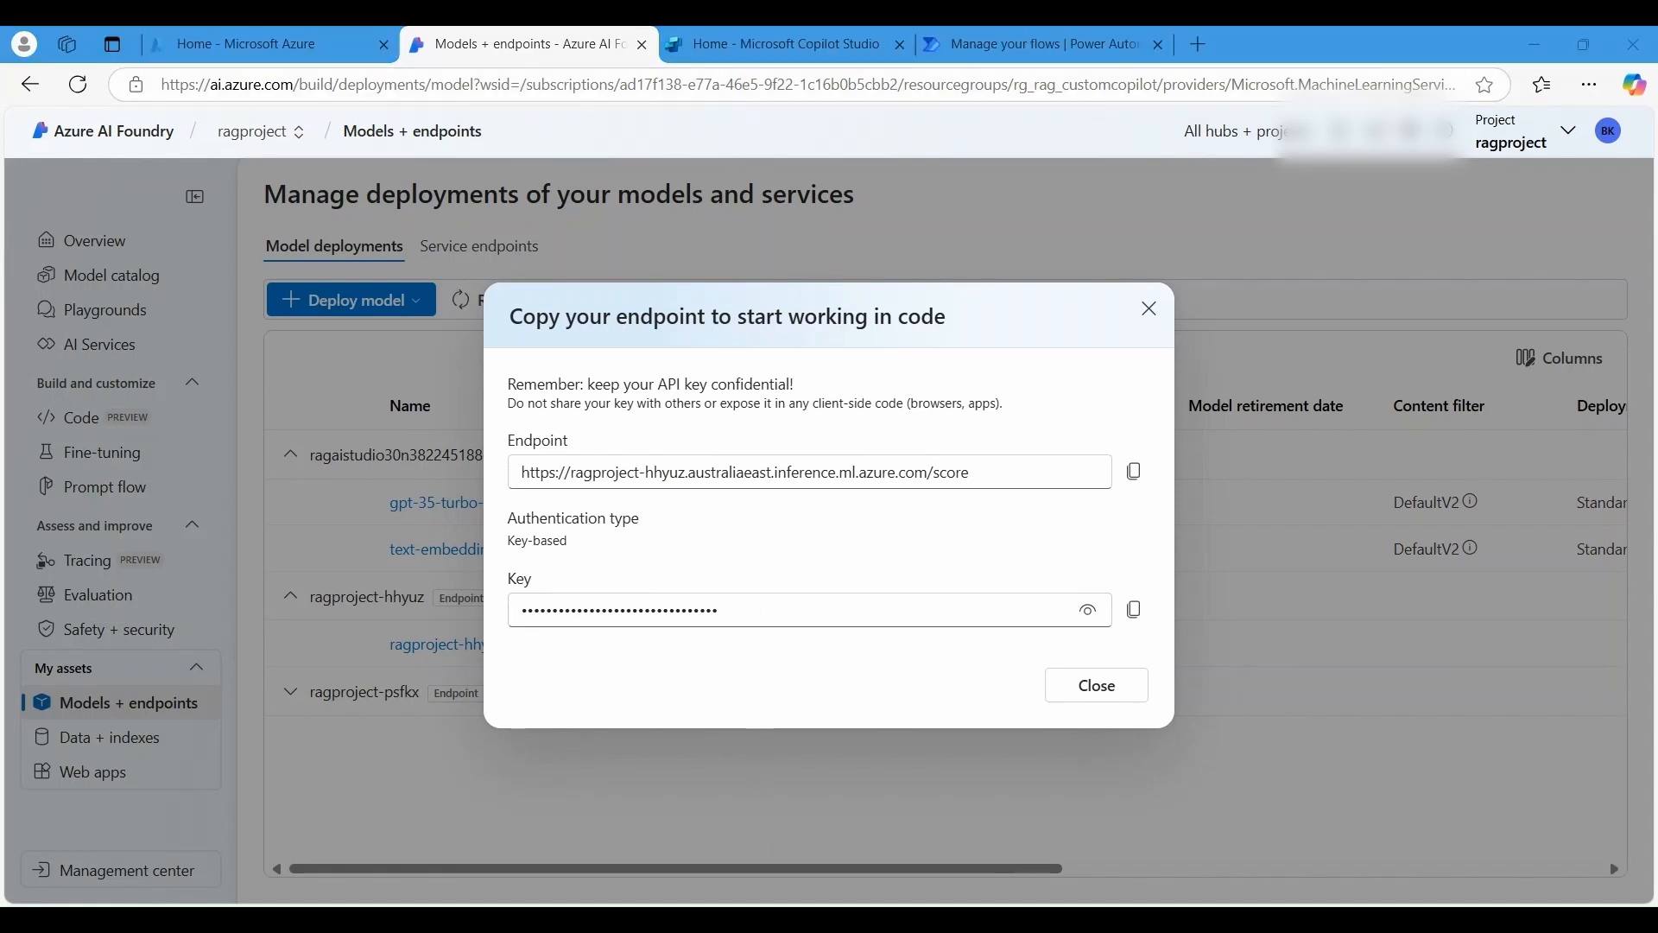
{"action": "left_click", "coordinate": [791, 40]}
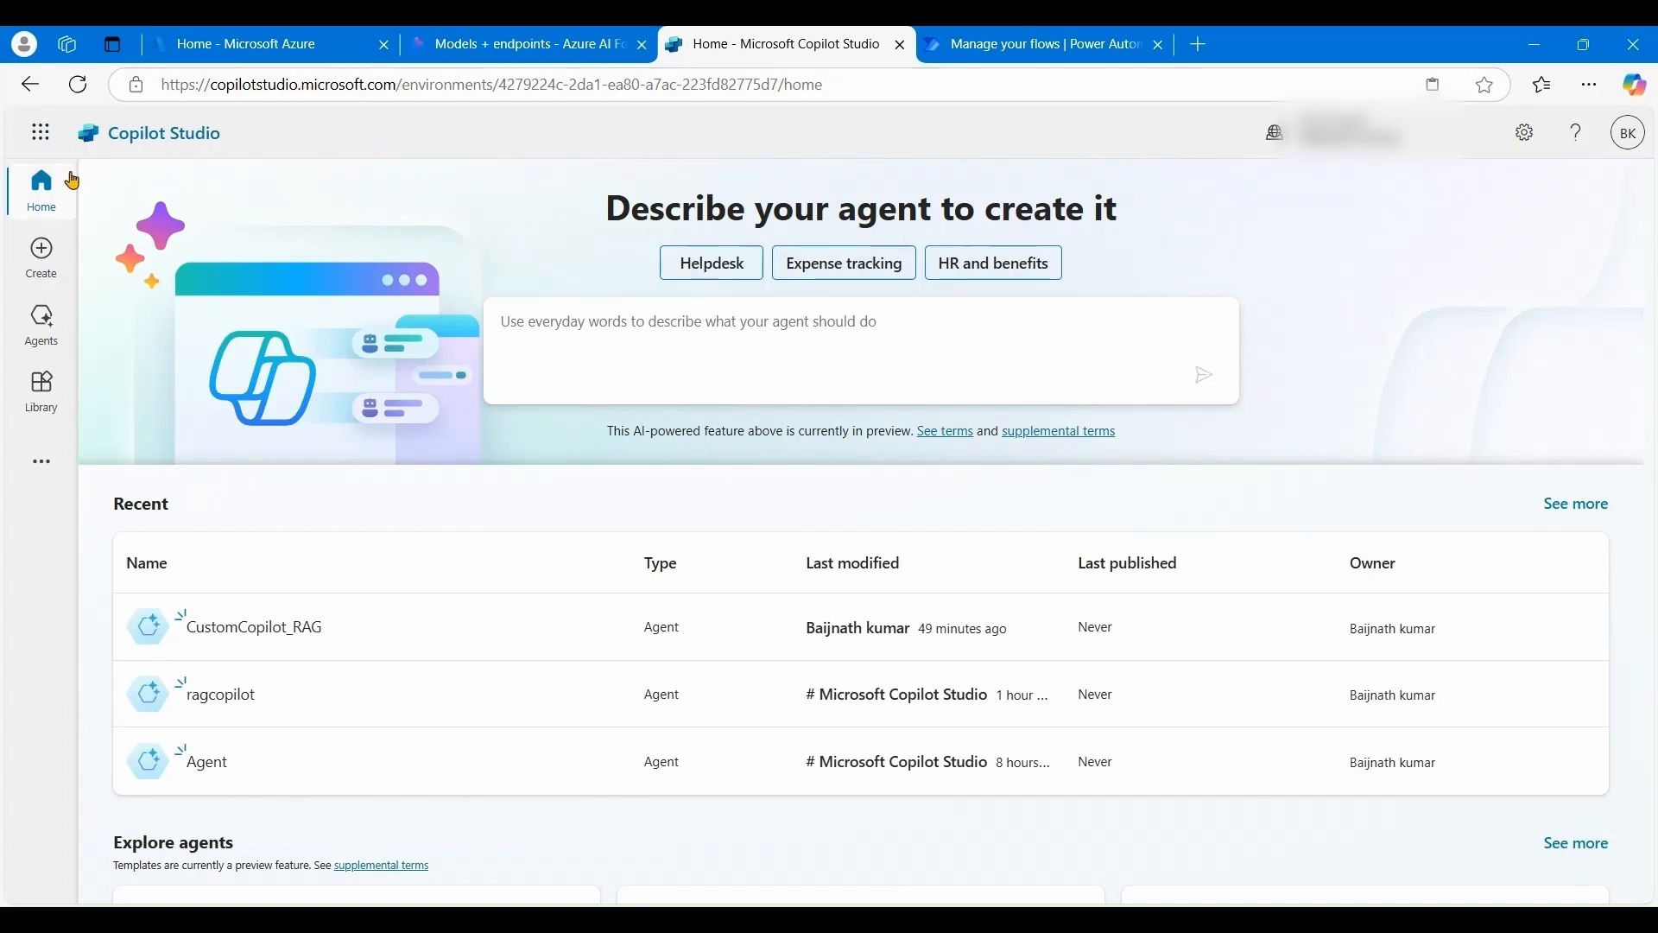
- Create a new agent via Skip to configure, naming it test123
{"action": "left_click", "coordinate": [52, 272]}
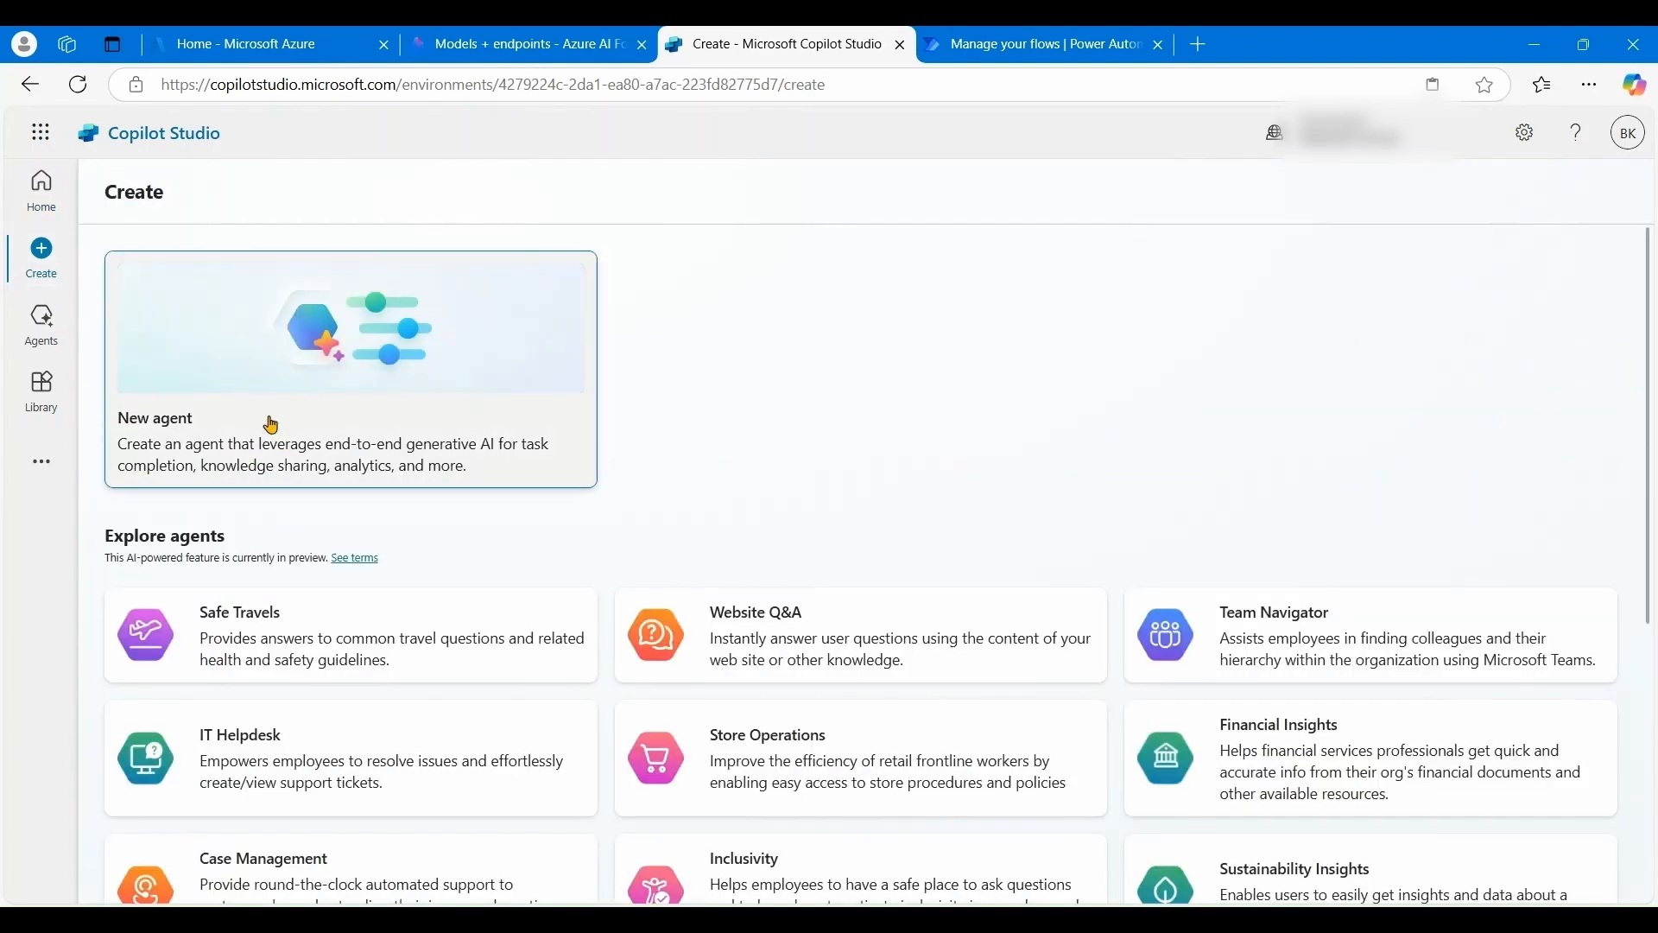
{"action": "left_click", "coordinate": [271, 424]}
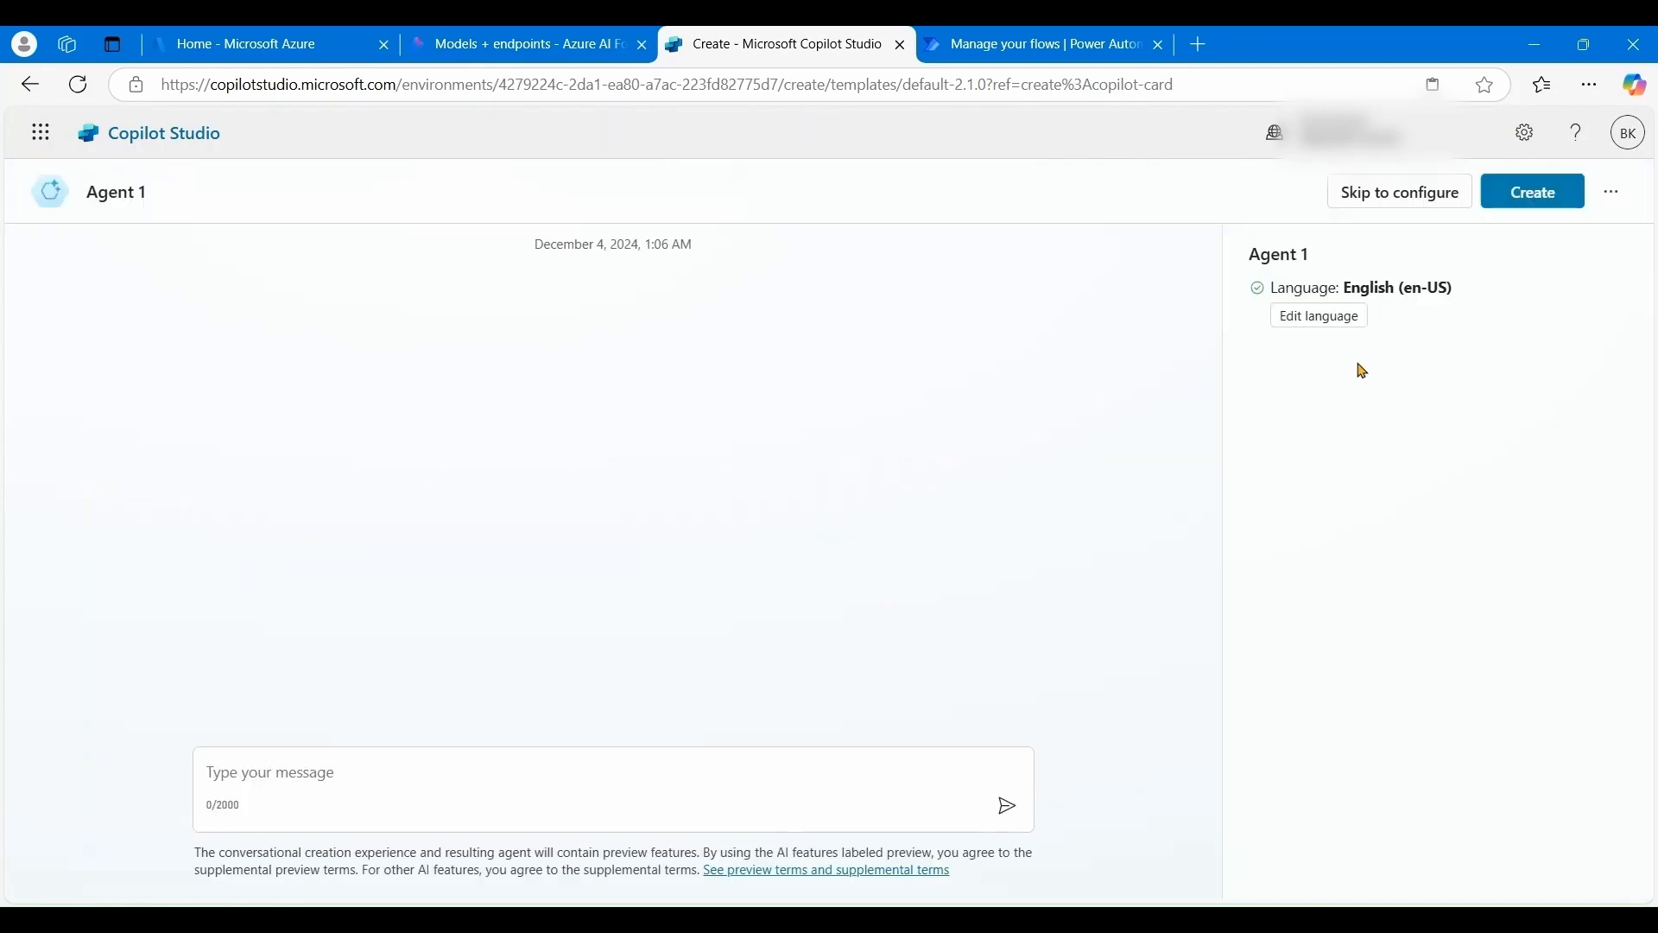
{"action": "left_click", "coordinate": [1406, 191]}
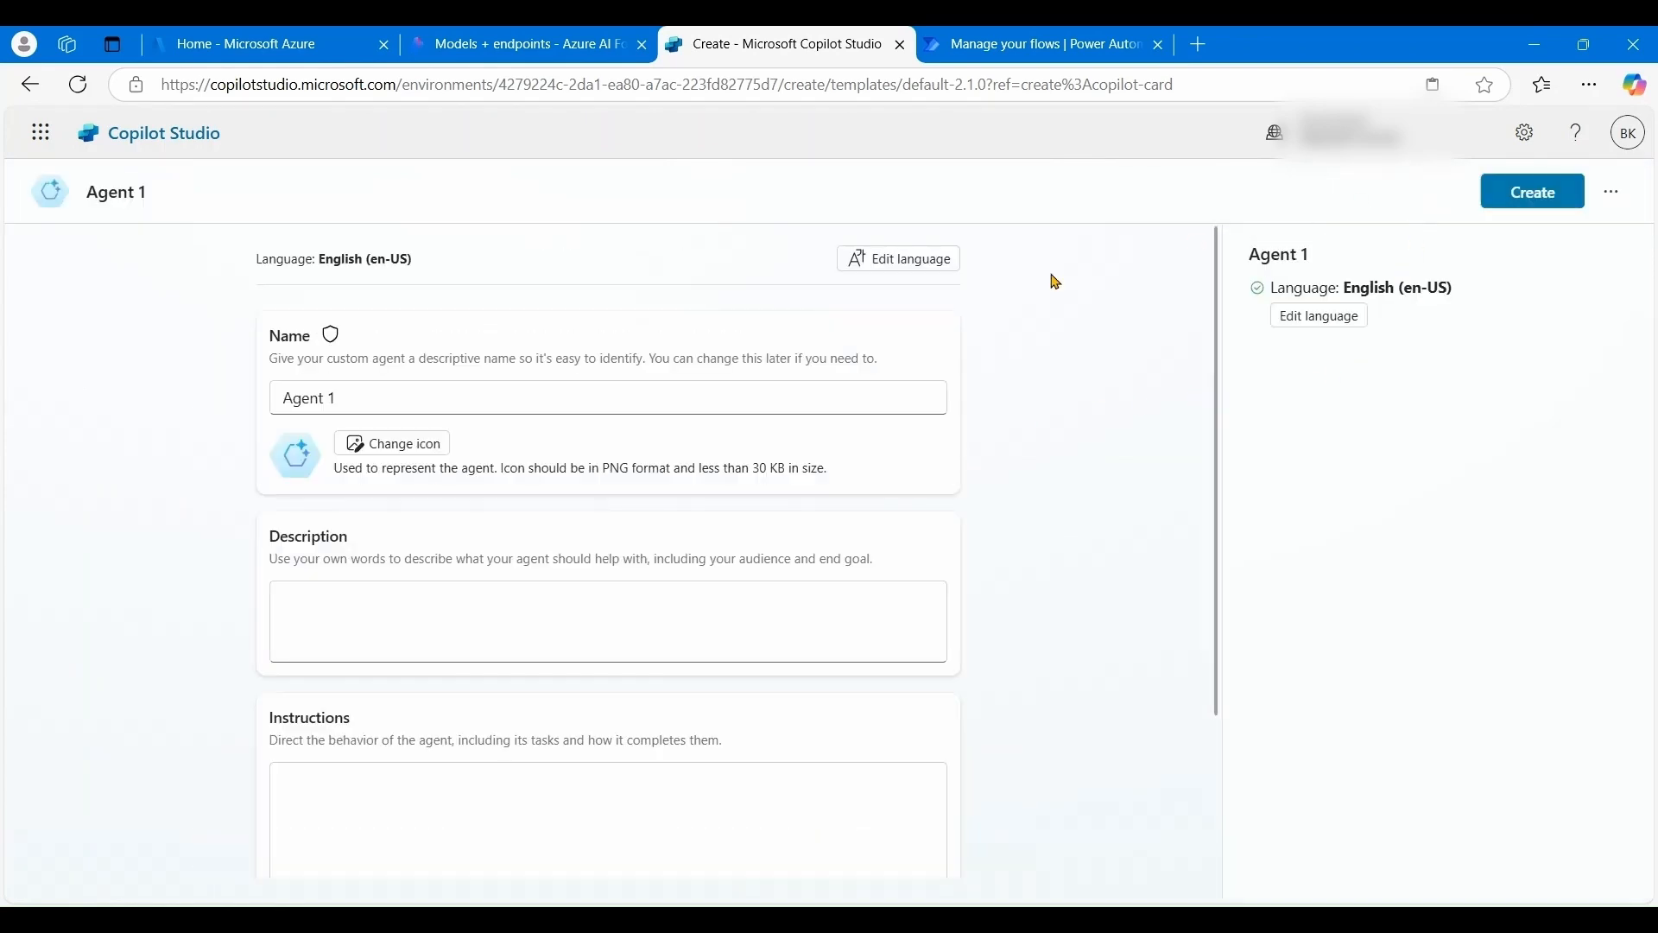
{"action": "left_click_drag", "start_coordinate": [437, 395], "coordinate": [232, 407]}
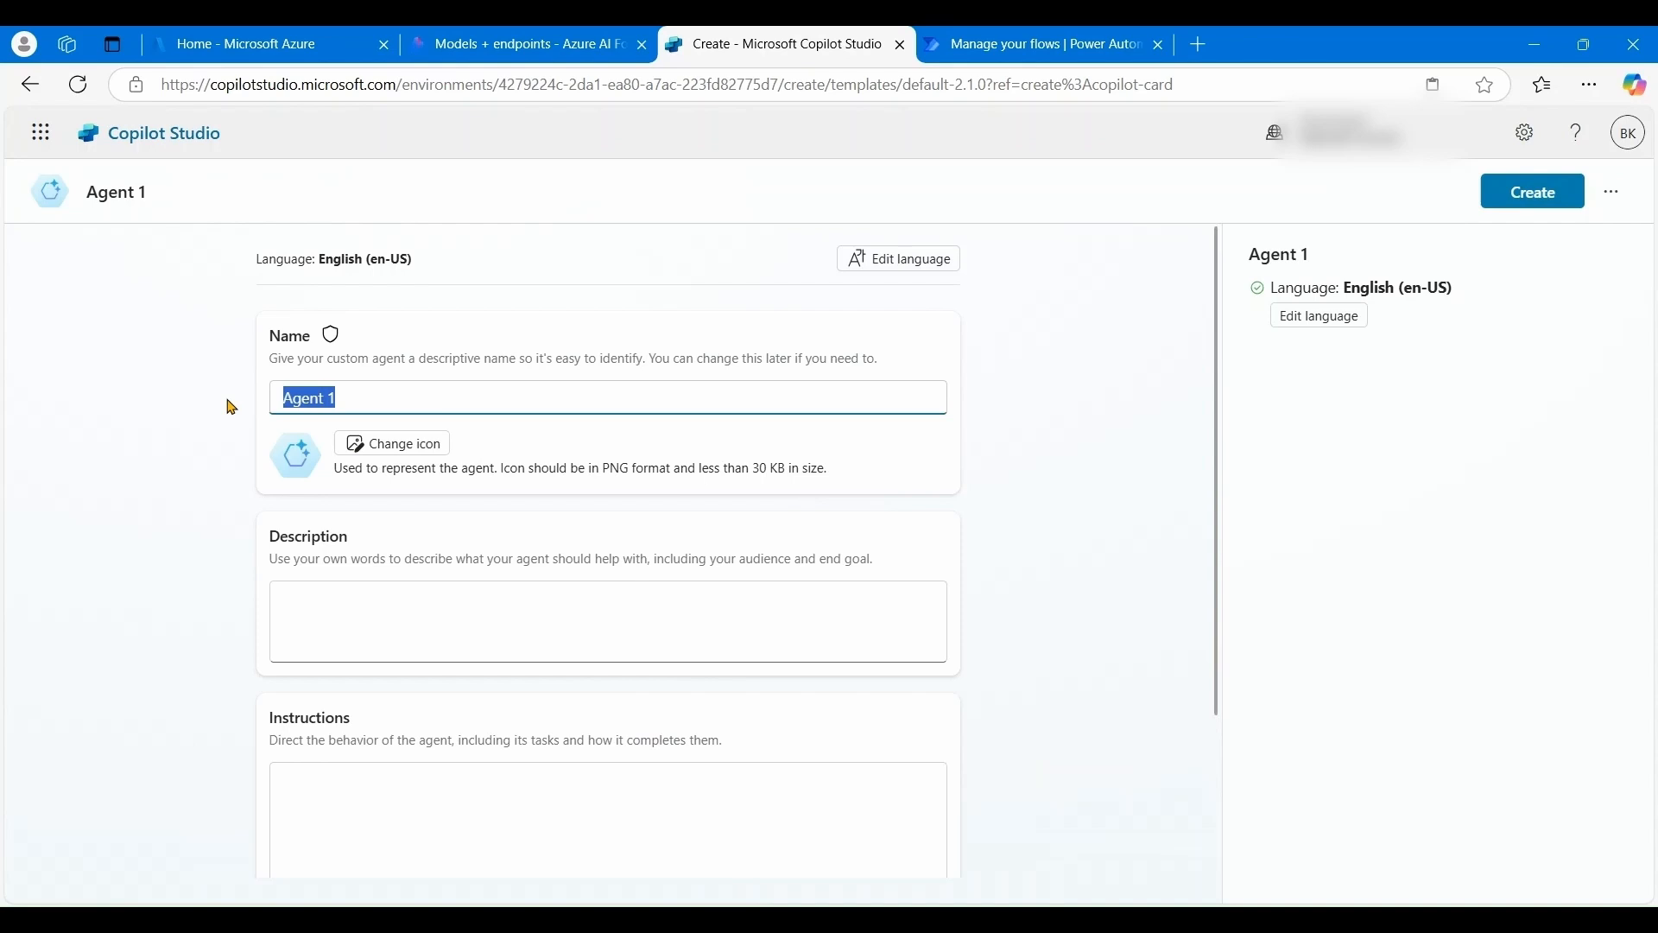
{"action": "type", "text": "test123"}
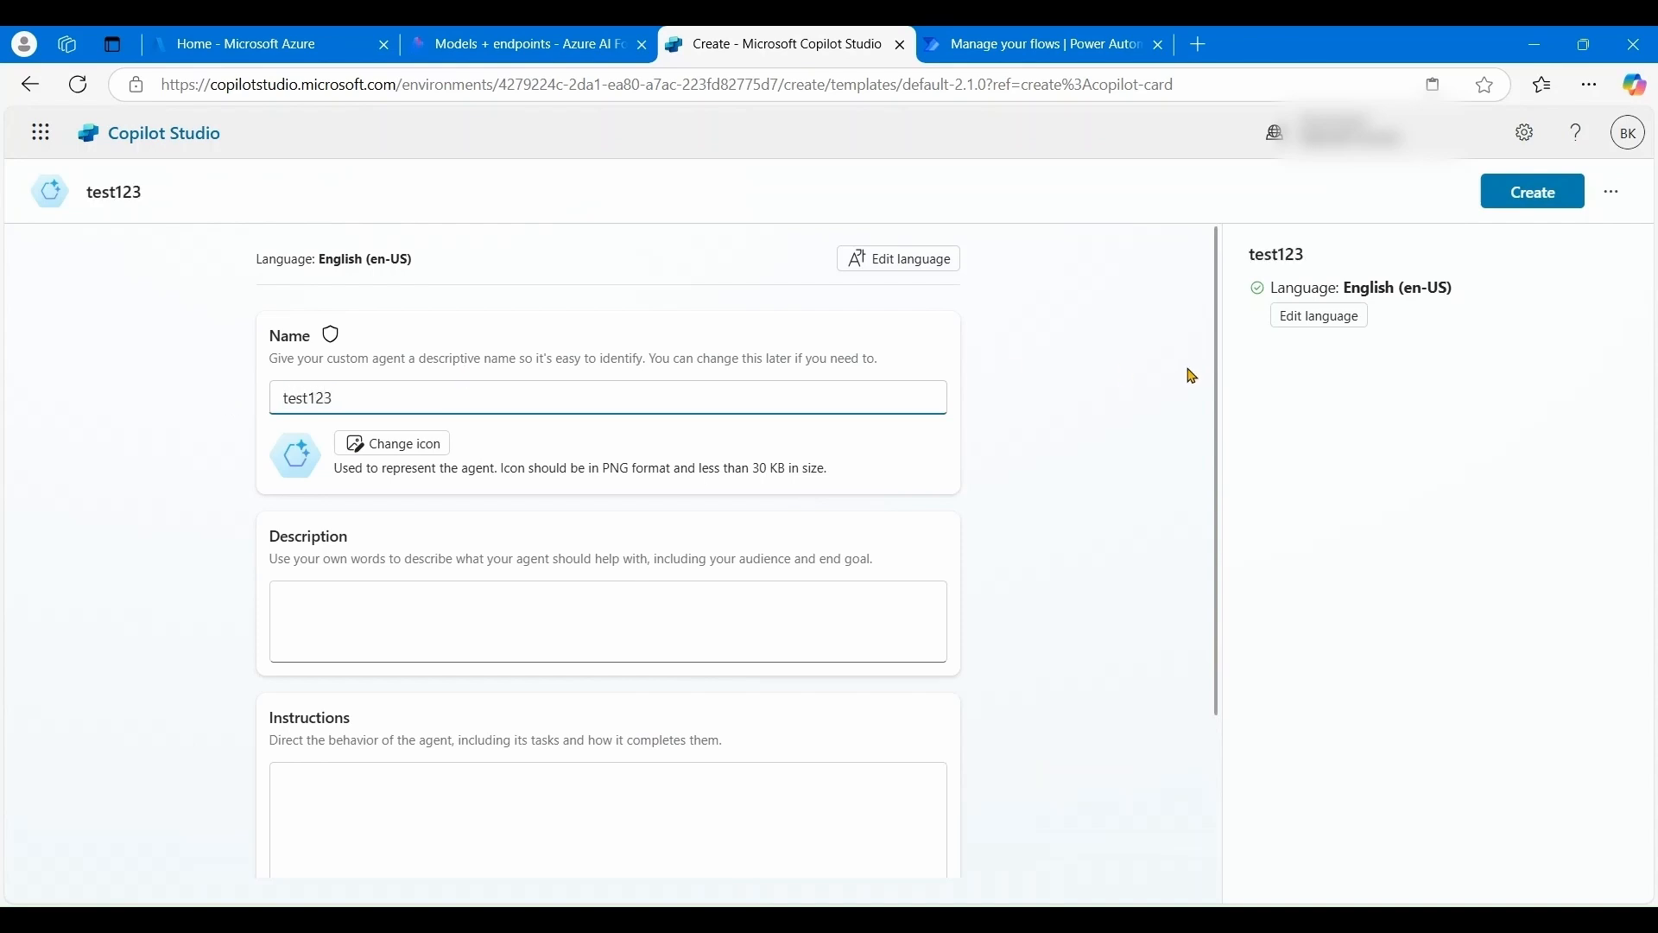
{"action": "scroll", "coordinate": [1183, 377], "scroll_direction": "down", "scroll_amount": 3}
{"action": "scroll", "coordinate": [1217, 352], "scroll_direction": "up", "scroll_amount": 3}
{"action": "left_click", "coordinate": [1526, 190]}
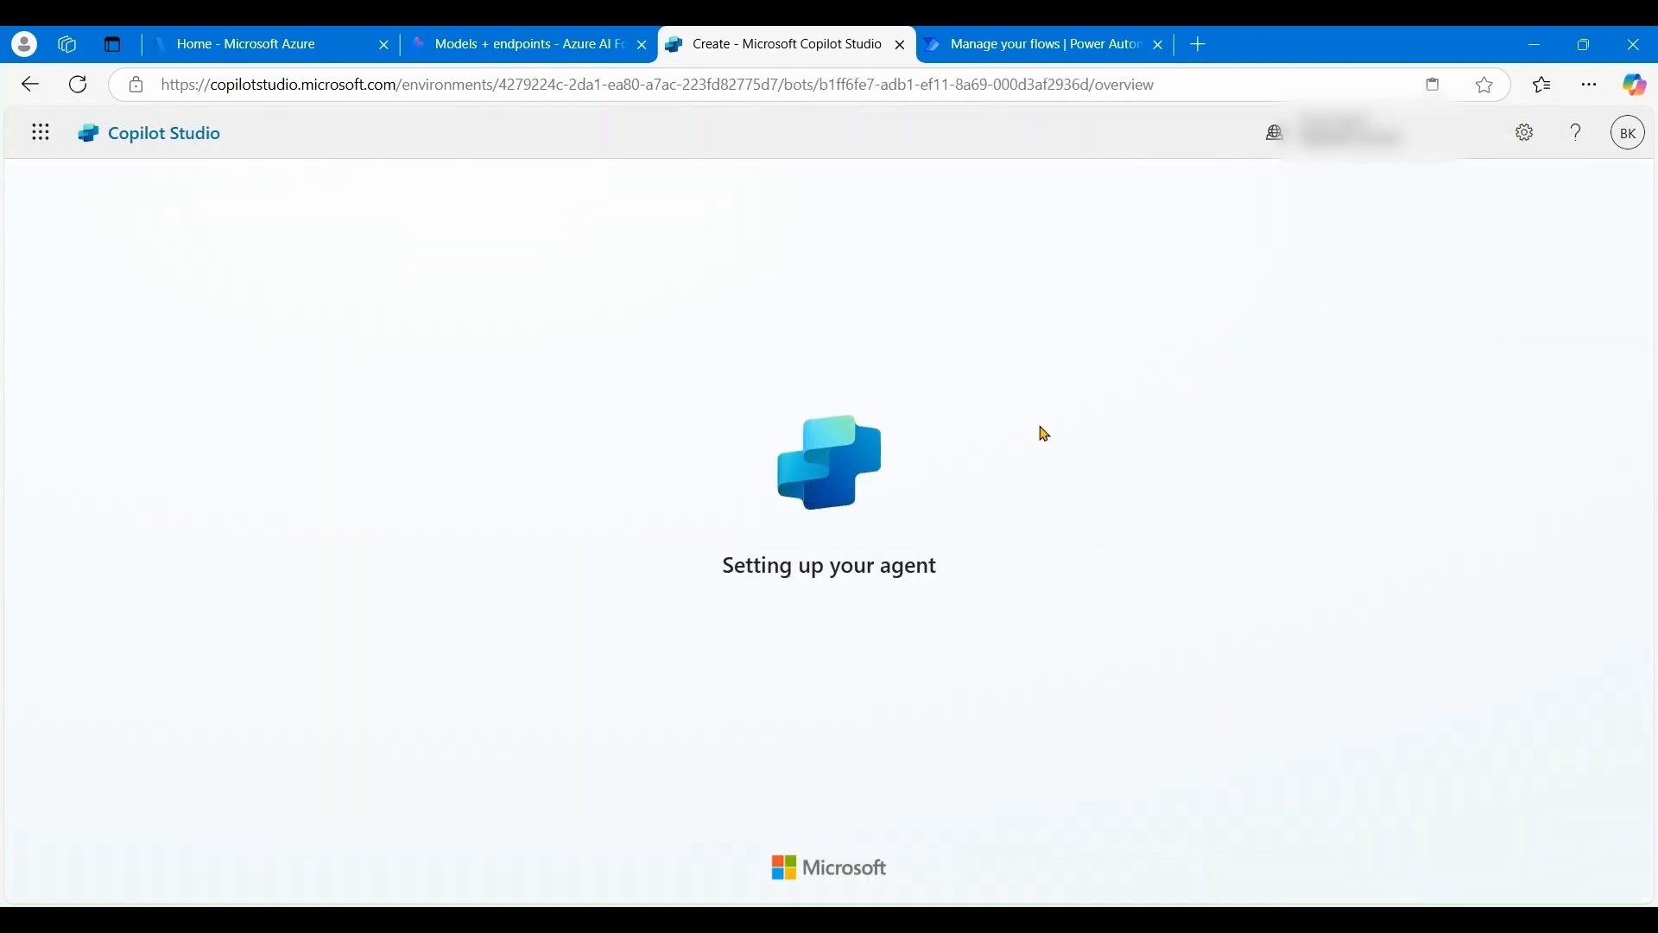
- Switch off test123's general knowledge, confirm with Continue, and view its Topics list
{"action": "left_click", "coordinate": [1041, 748]}
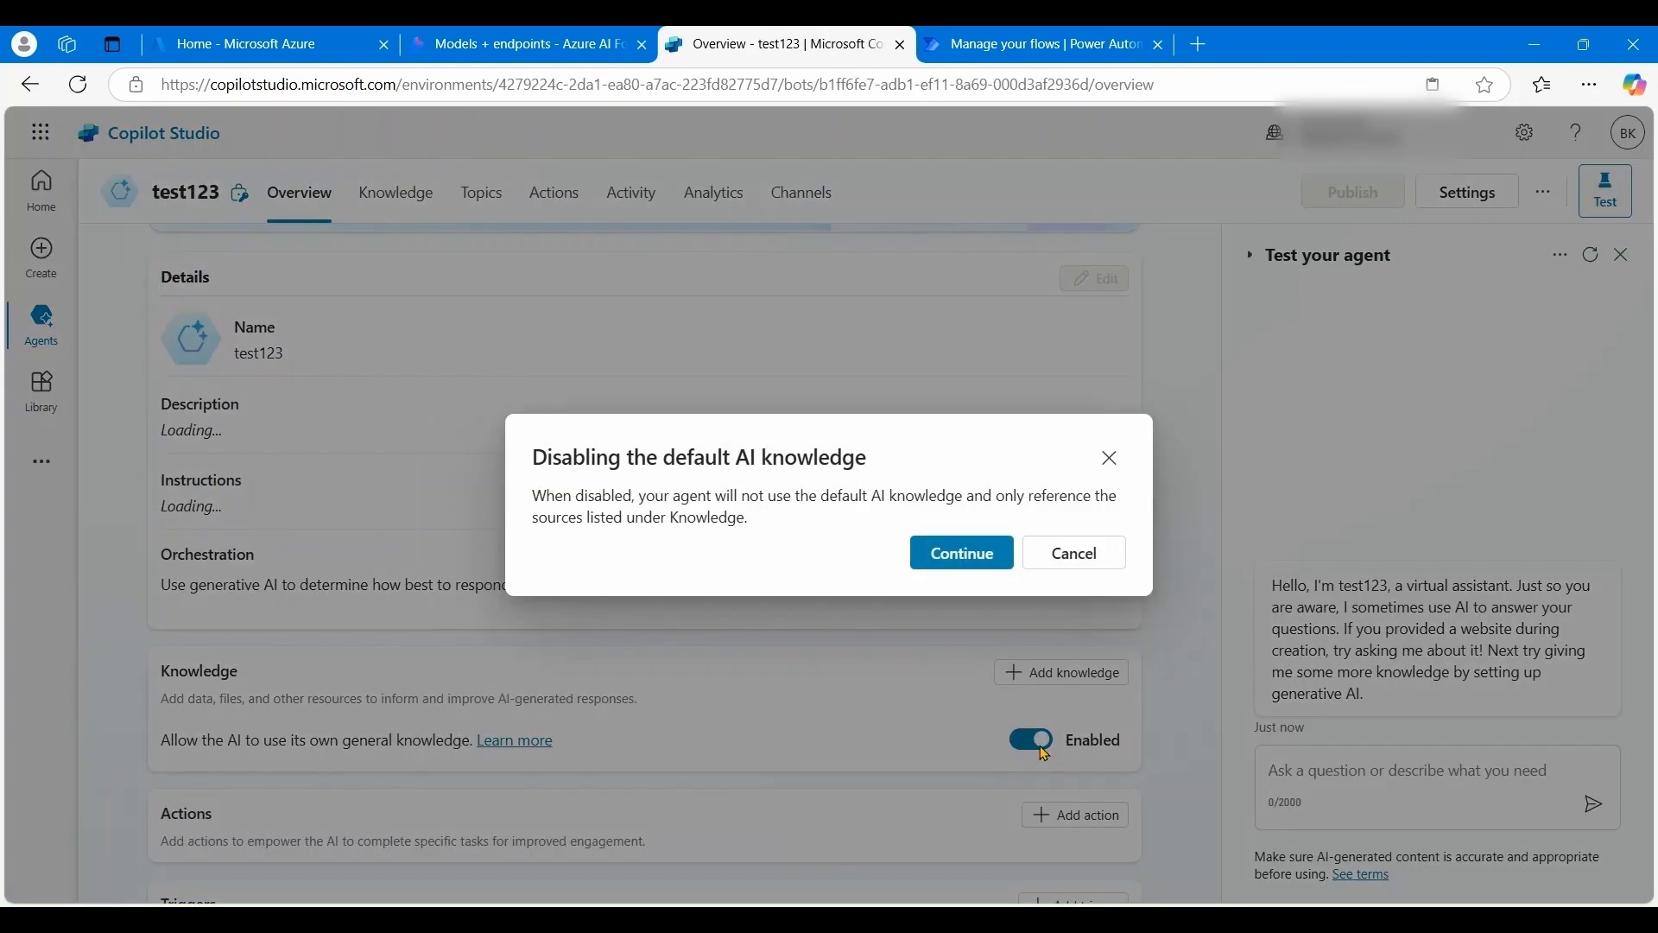
{"action": "left_click", "coordinate": [977, 561]}
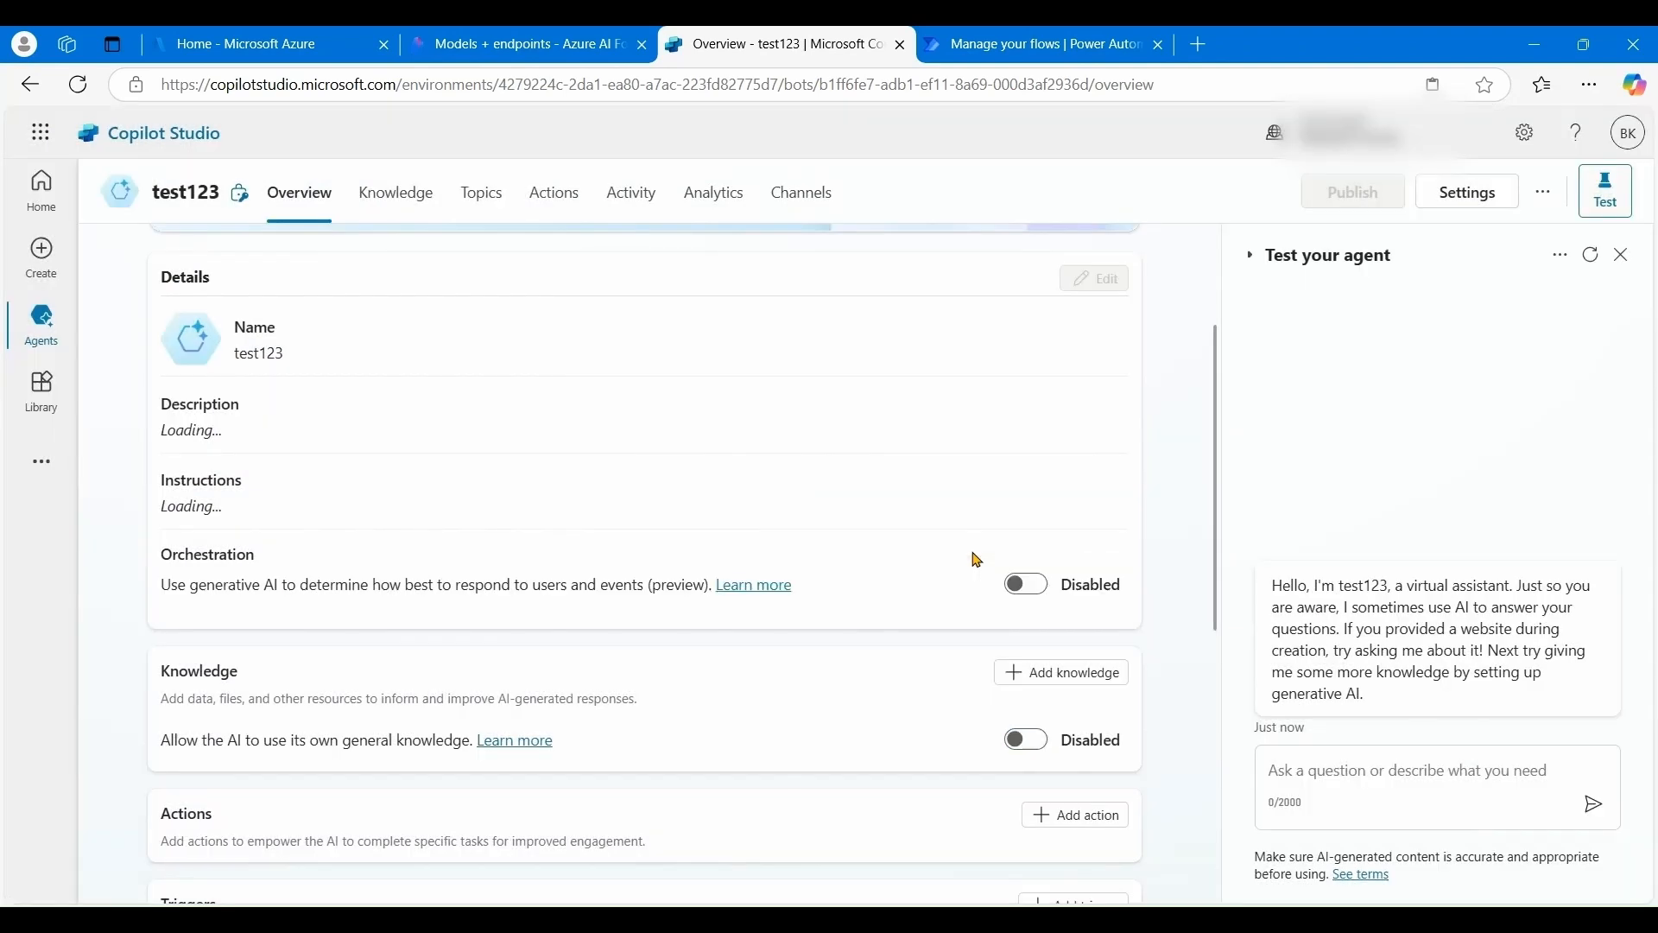
{"action": "scroll", "coordinate": [561, 531], "scroll_direction": "up", "scroll_amount": 3}
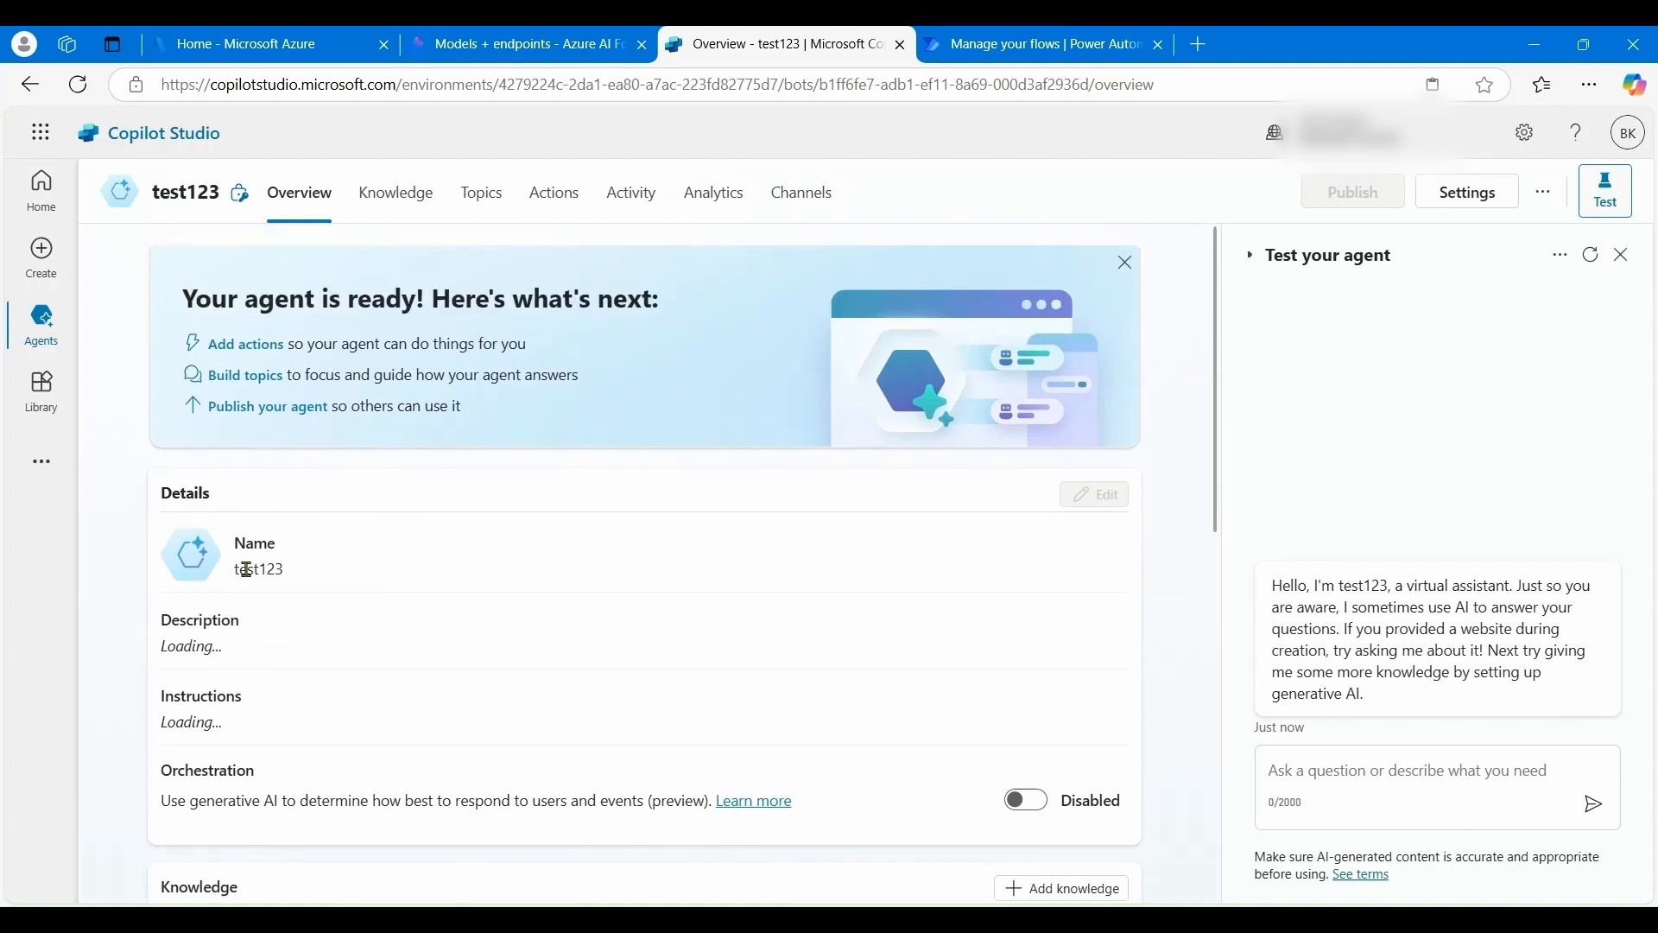
{"action": "left_click", "coordinate": [489, 210]}
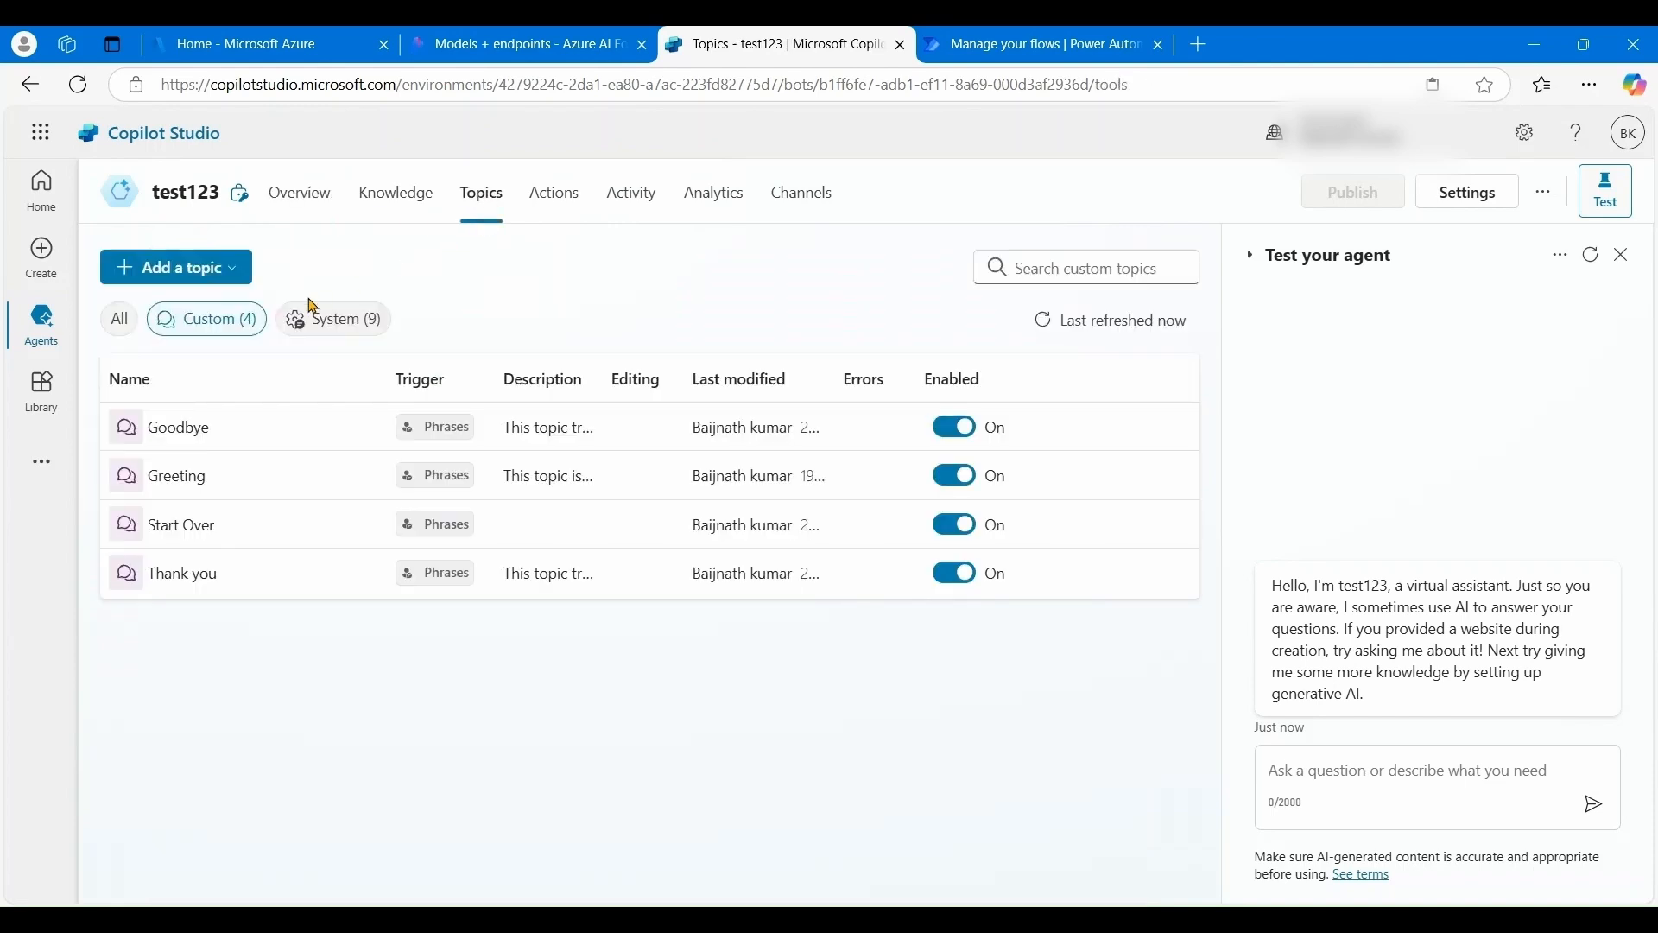
- Start a blank topic, then leave it unsaved for the Agents list
{"action": "left_click", "coordinate": [229, 269]}
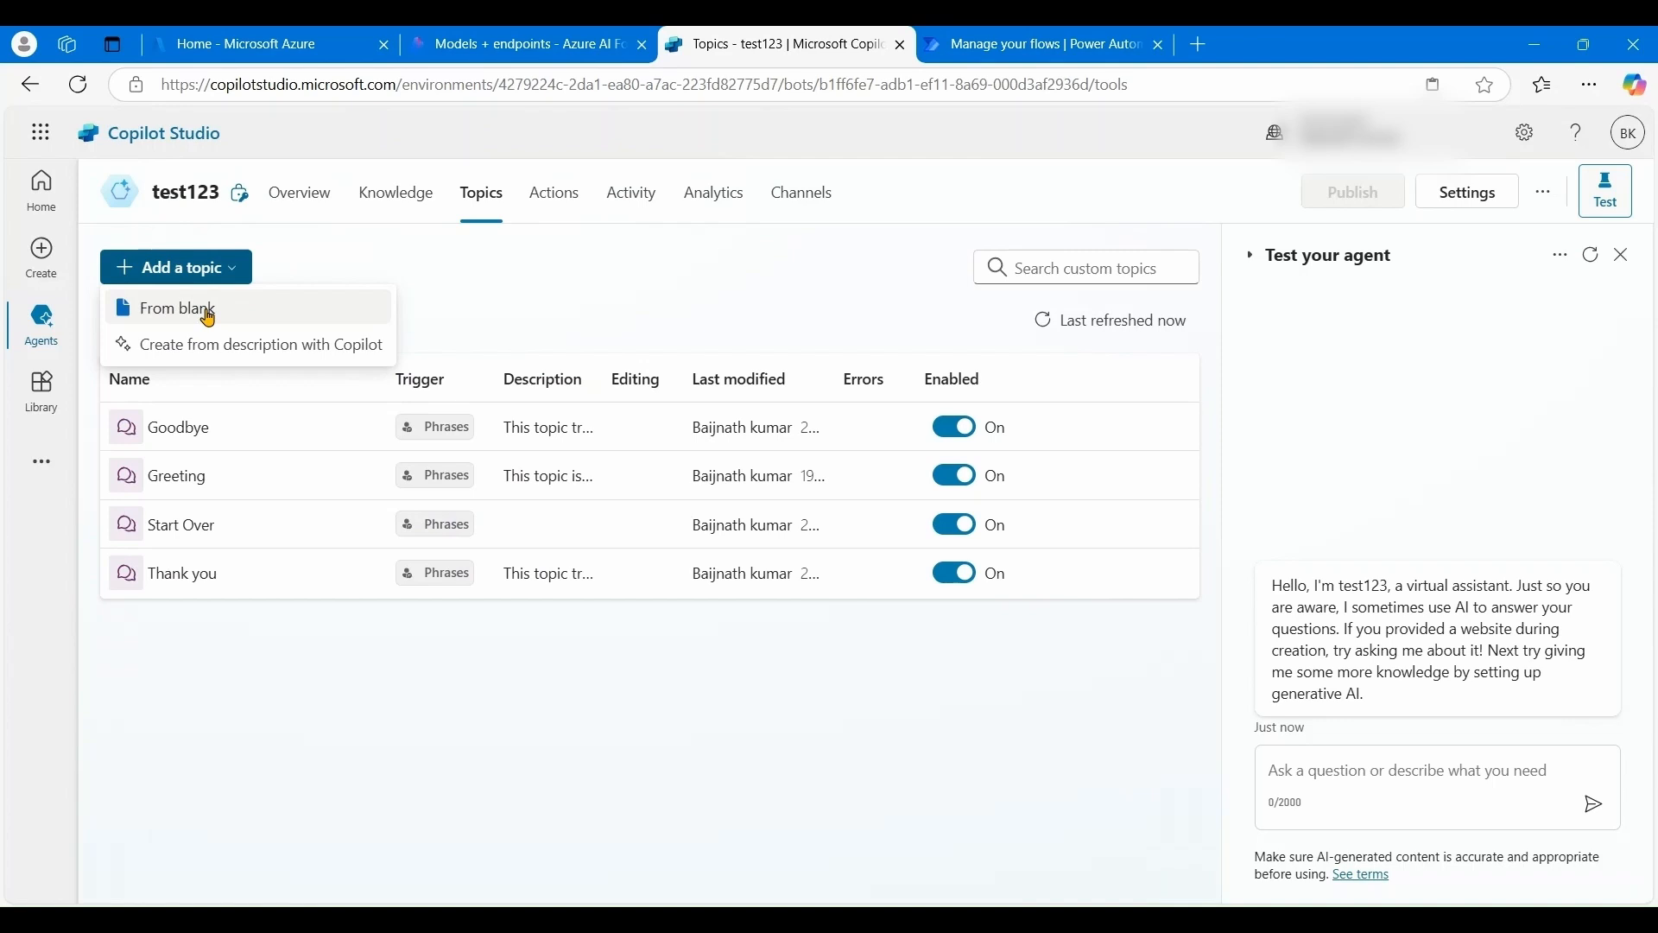
{"action": "left_click", "coordinate": [208, 315]}
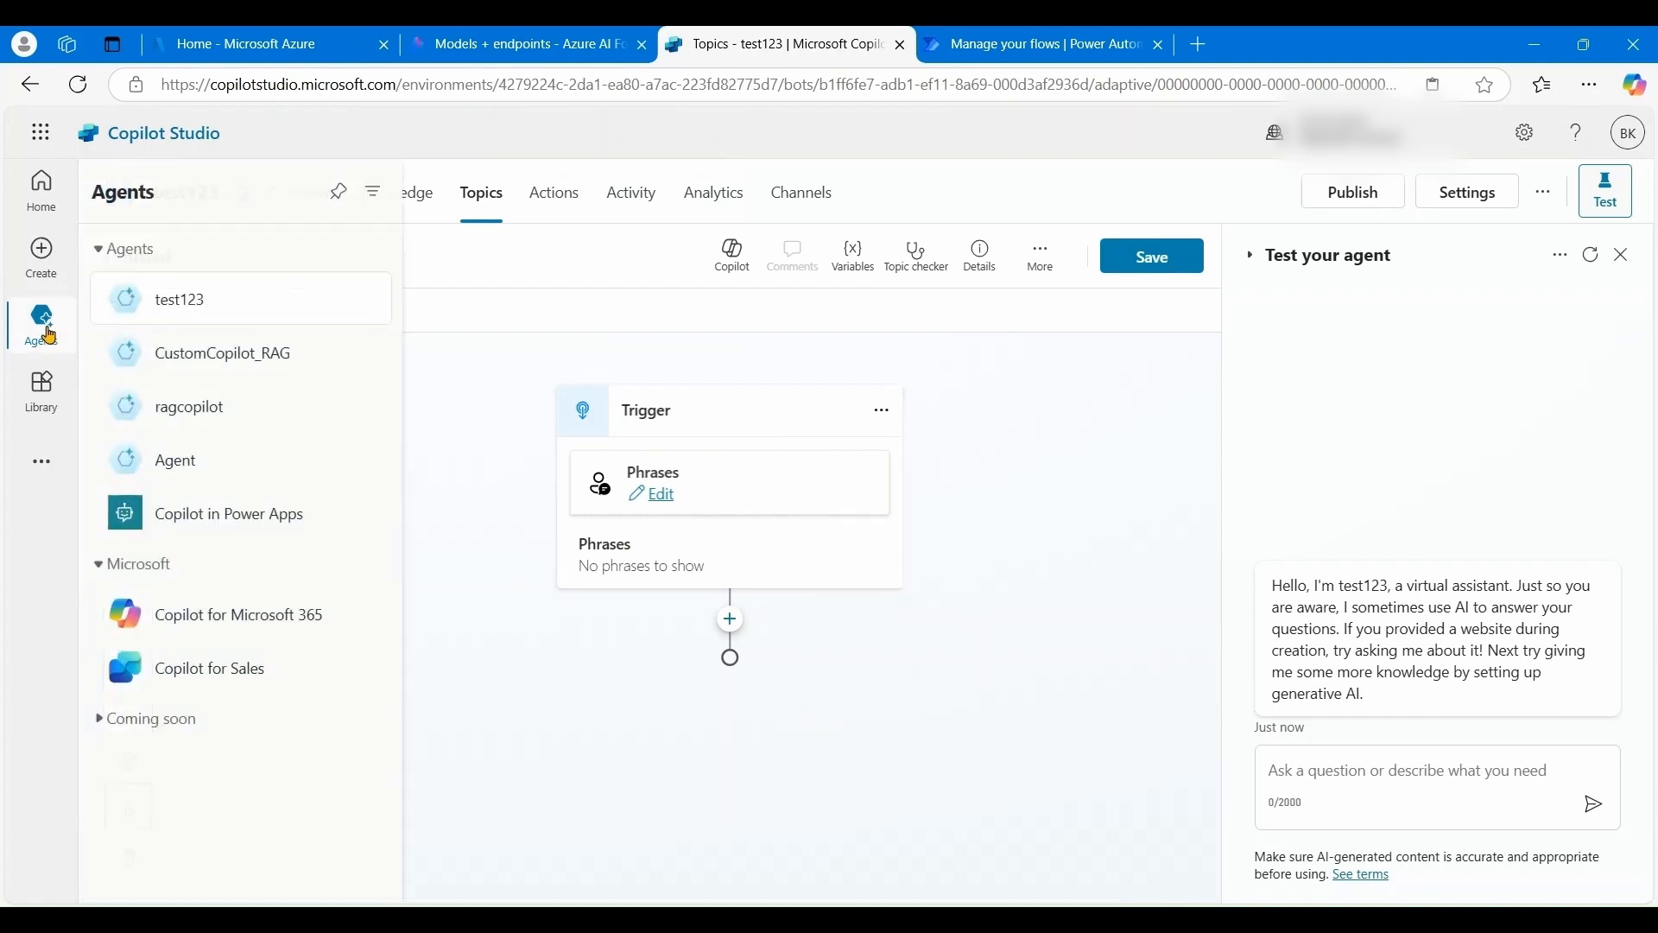
{"action": "left_click", "coordinate": [59, 341]}
{"action": "left_click", "coordinate": [938, 566]}
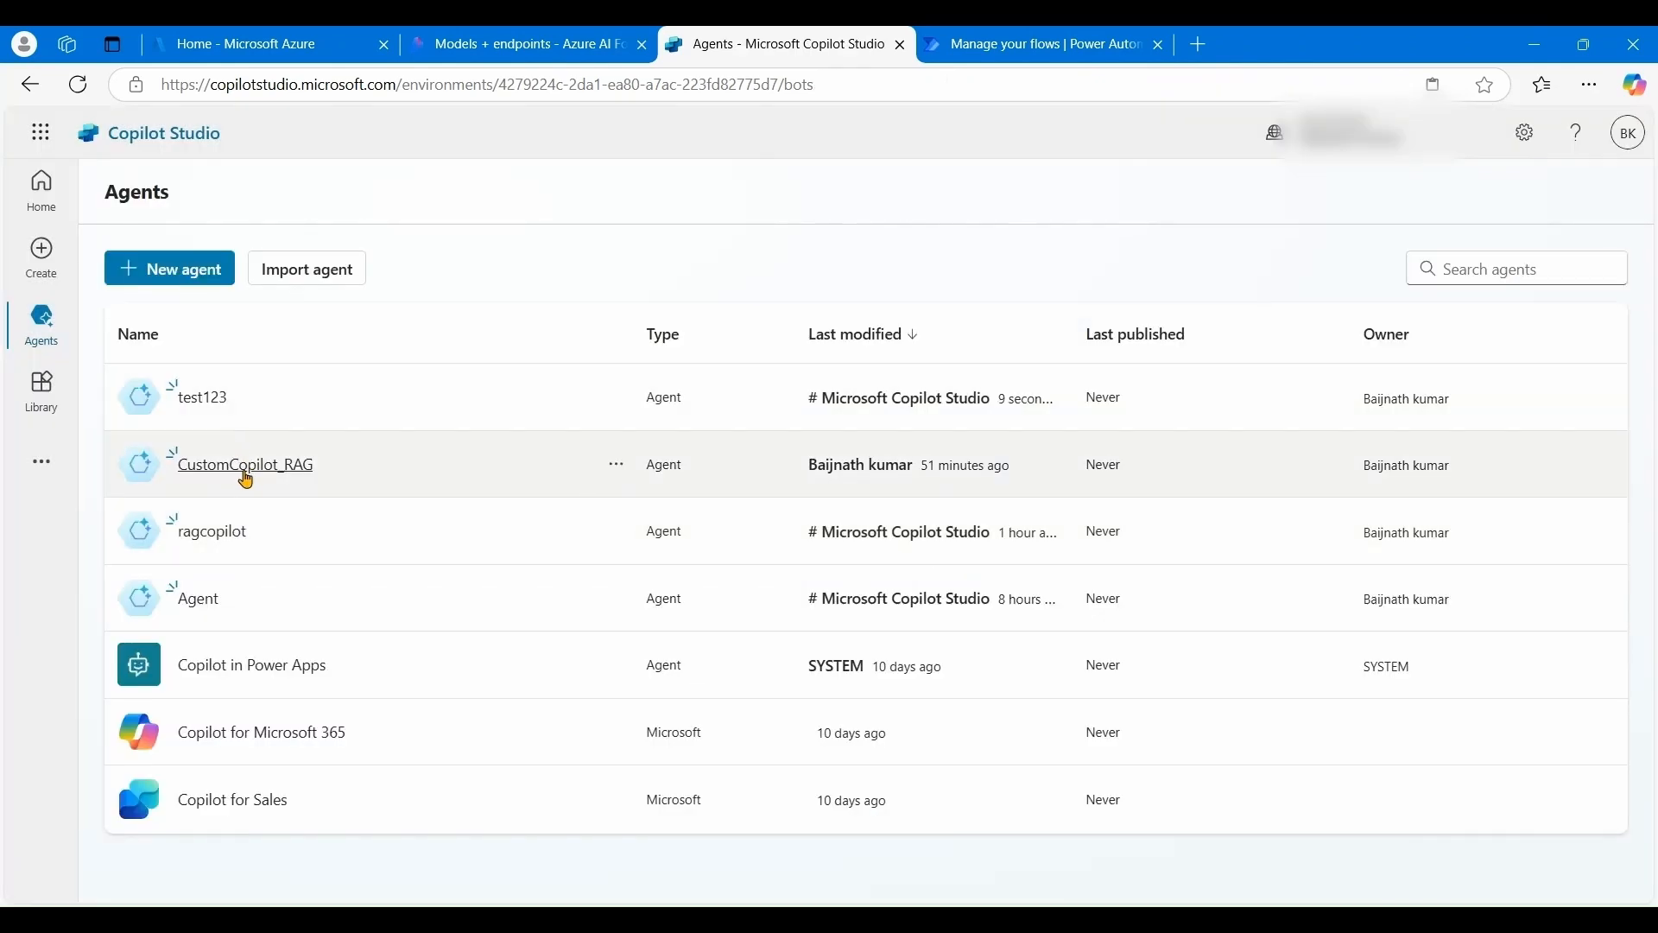
- Open CustomCopilot_RAG from the Agents list
{"action": "left_click", "coordinate": [247, 466]}
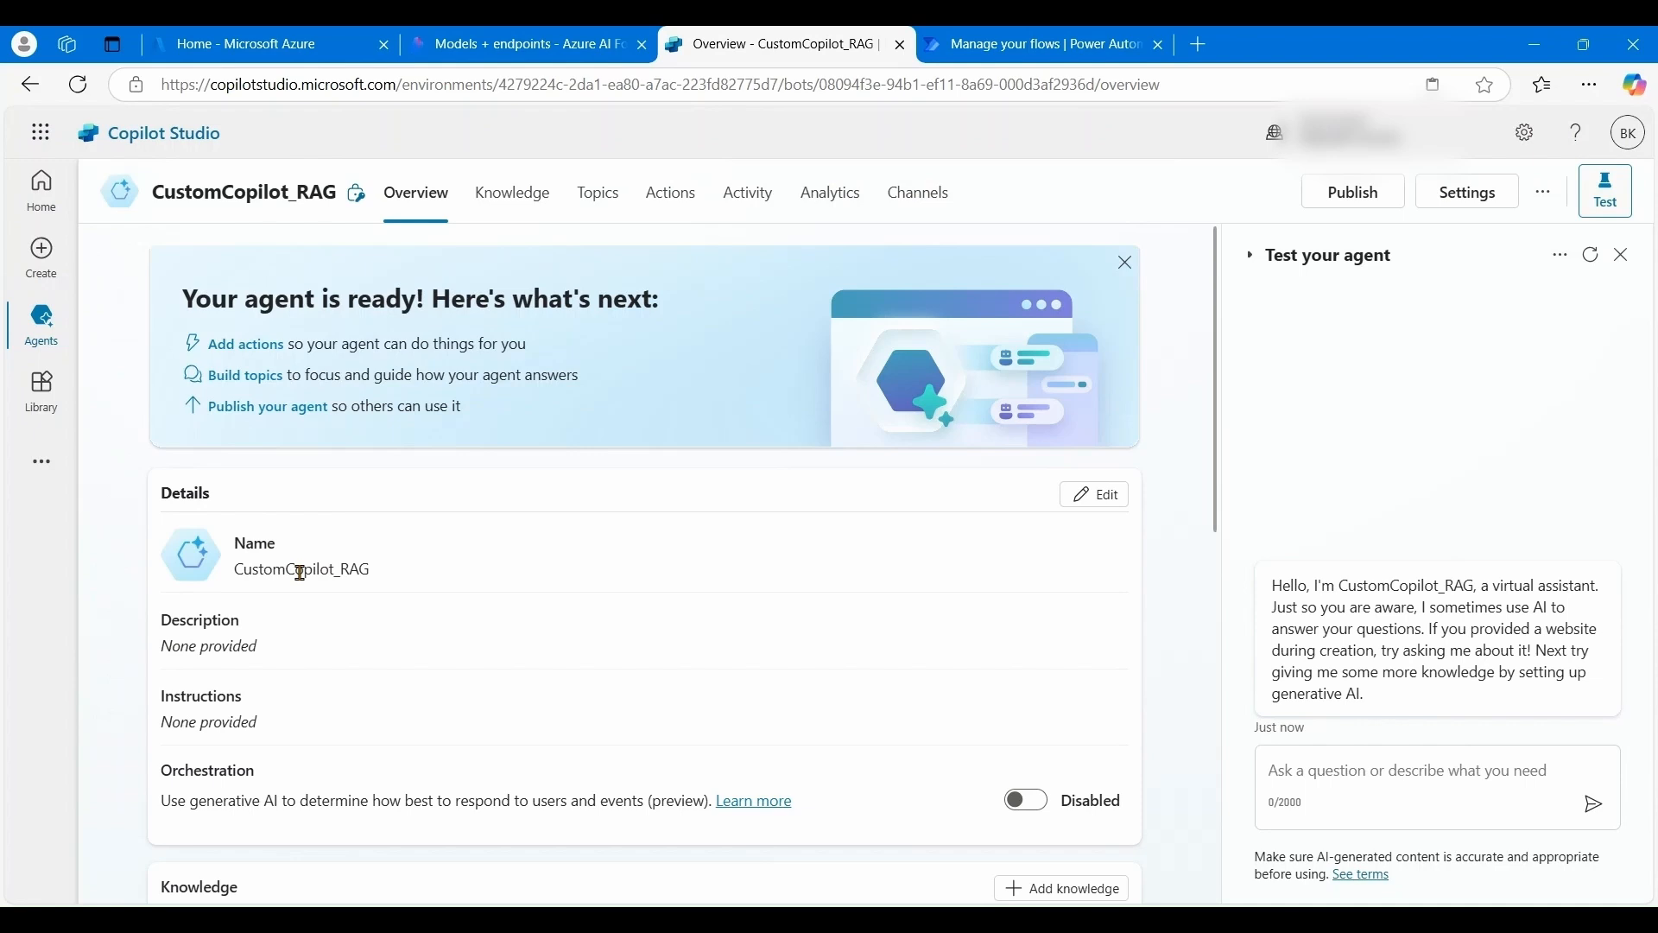
- Ask CustomCopilot_RAG about staying in New York and highlight The Manhattan Hotel in its reply
{"action": "left_click_drag", "start_coordinate": [313, 575], "coordinate": [387, 578]}
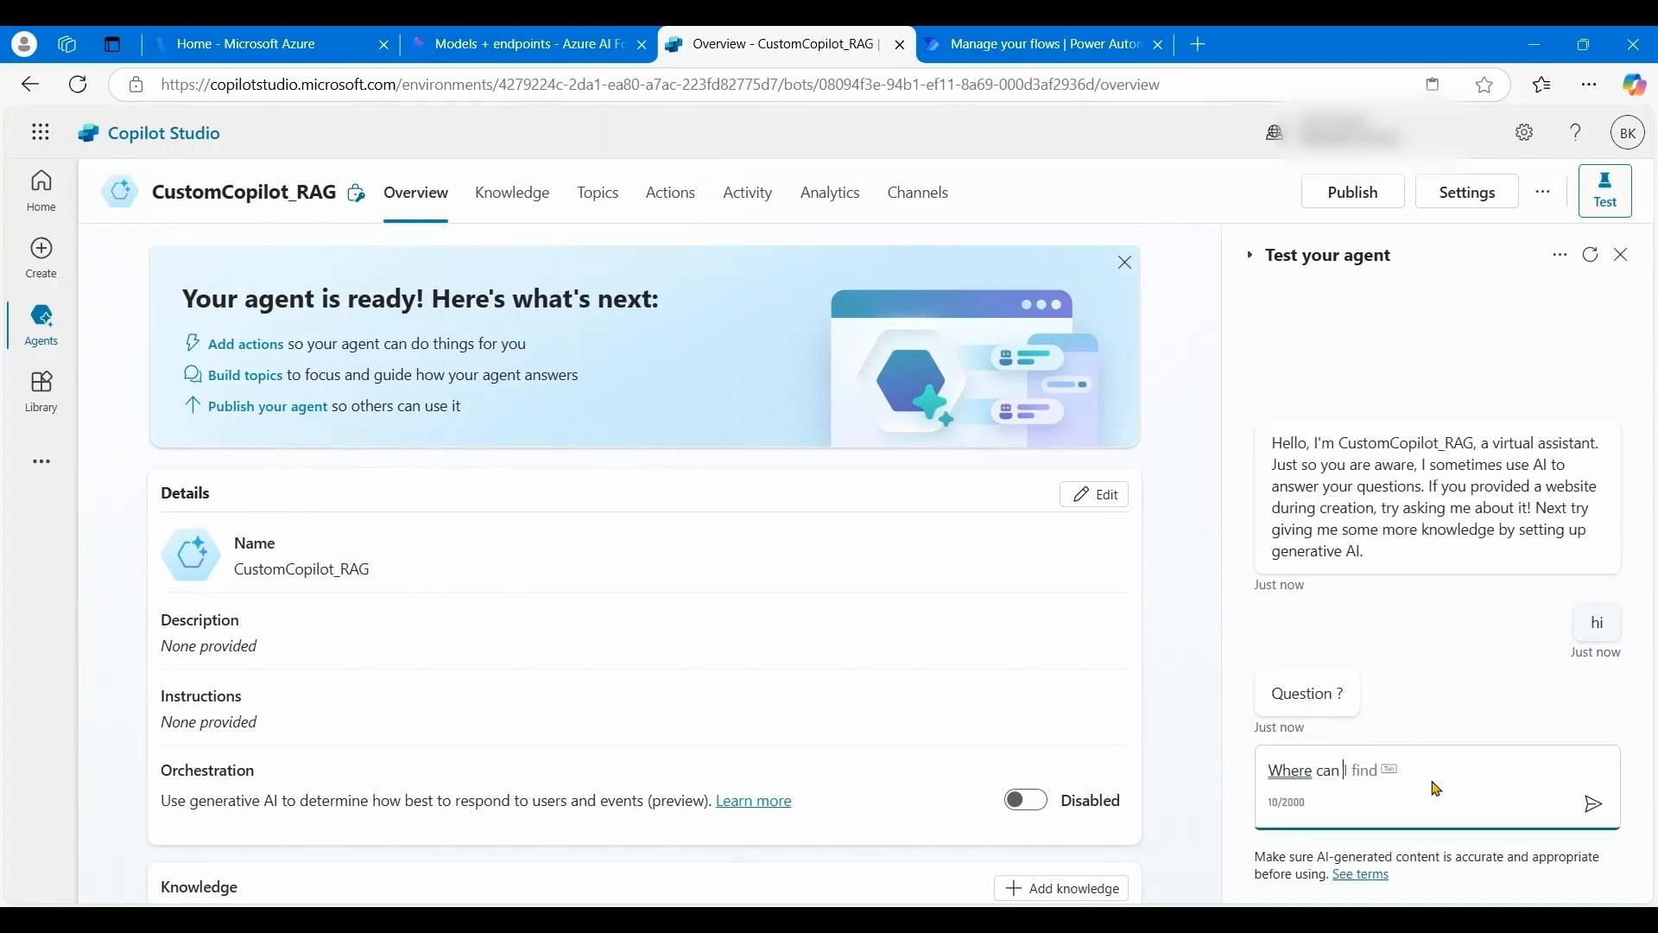
{"action": "type", "text": "stay in Ney York ?"}
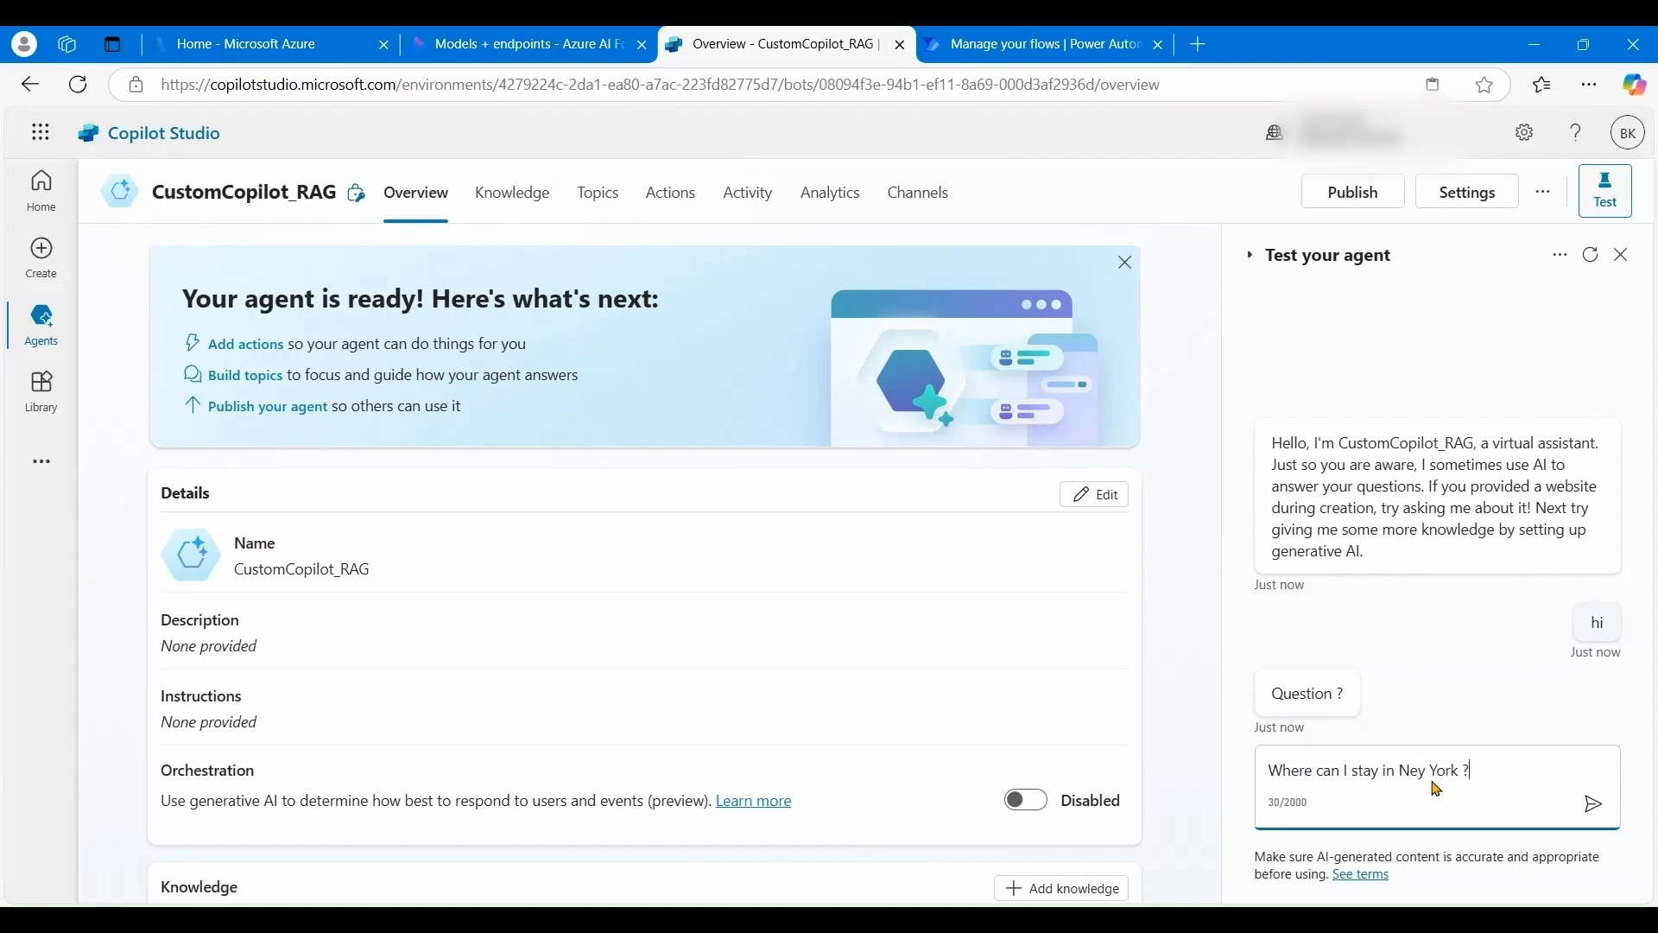
{"action": "left_click", "coordinate": [1598, 805]}
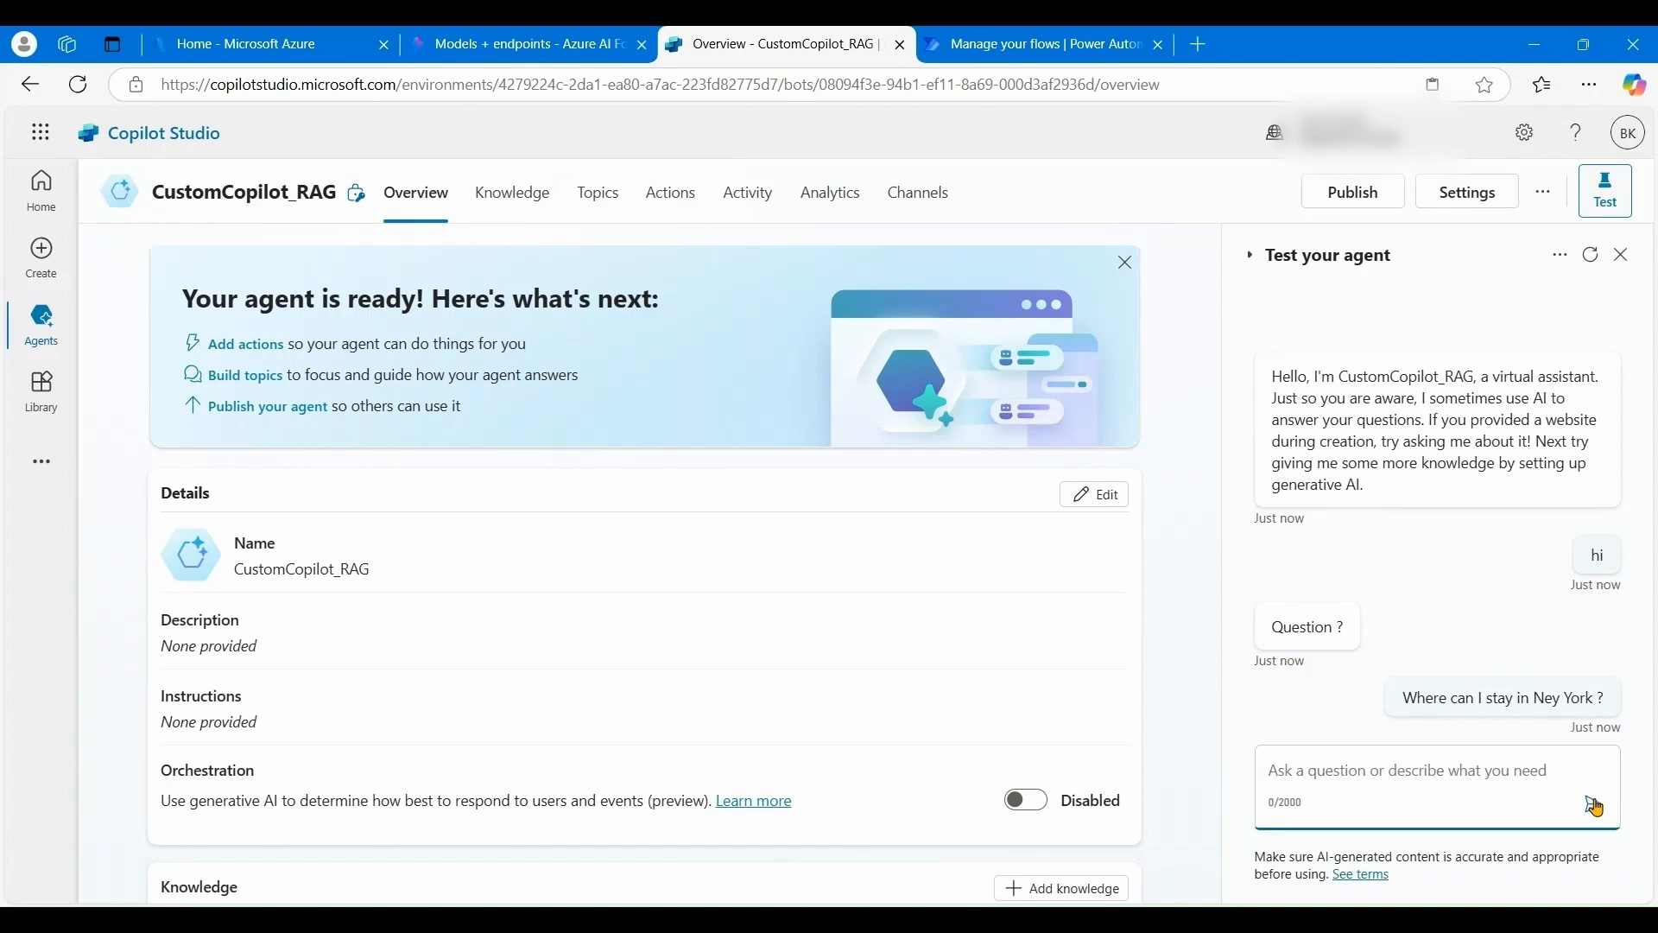
{"action": "scroll", "coordinate": [1512, 704], "scroll_direction": "up", "scroll_amount": 2}
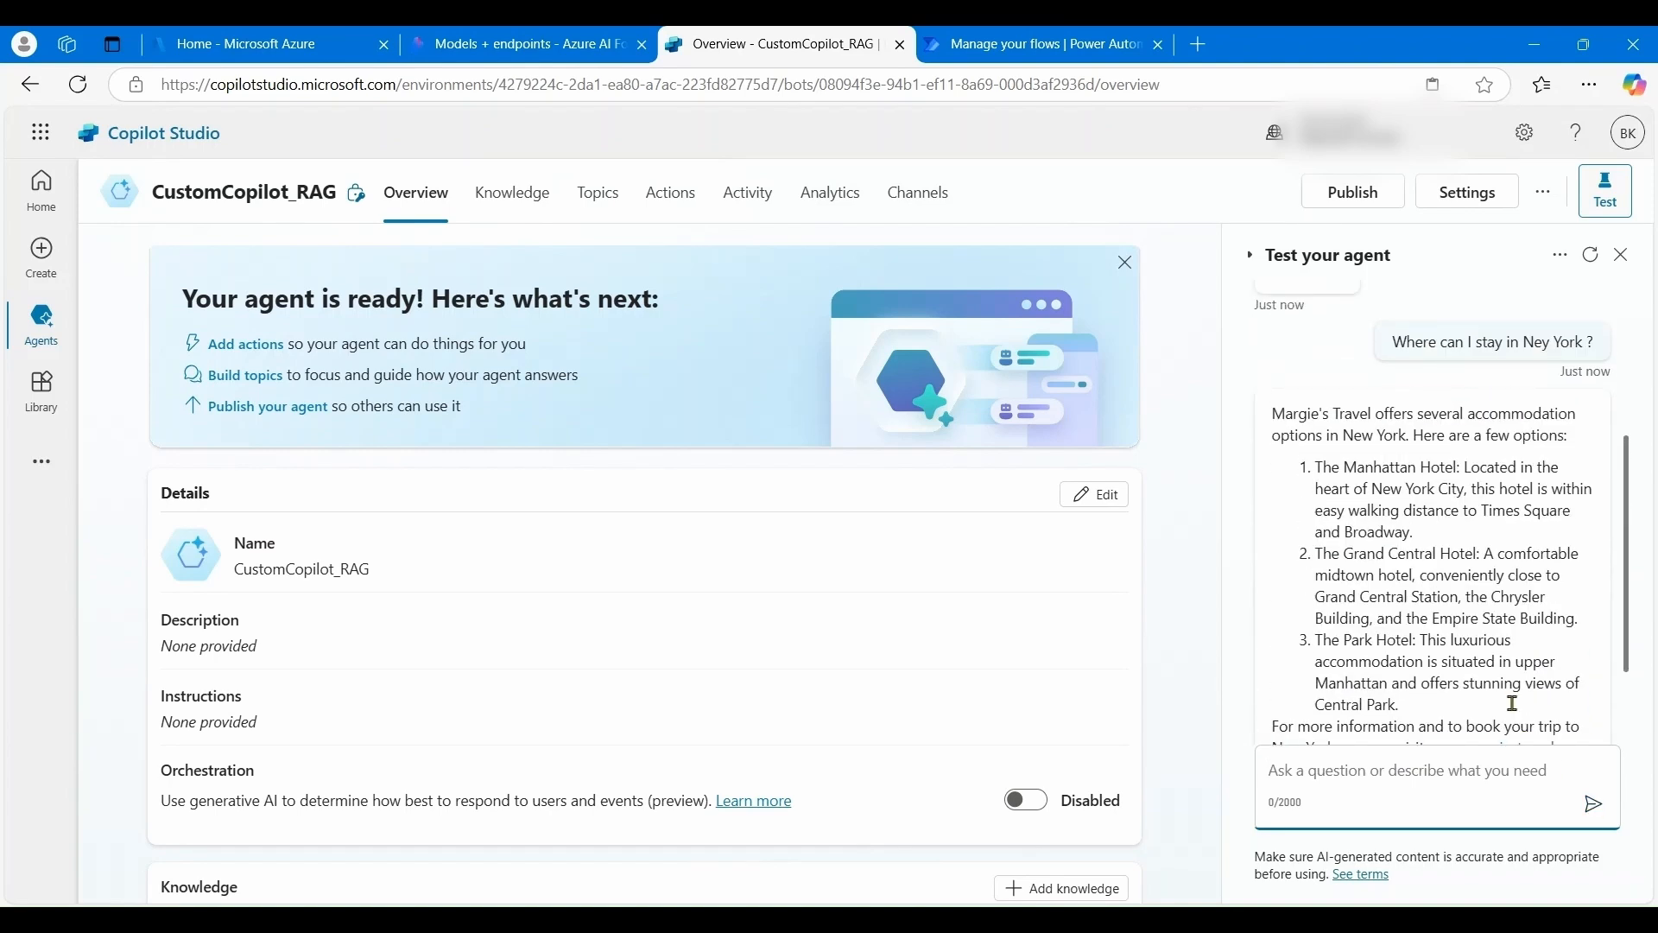
{"action": "scroll", "coordinate": [1513, 704], "scroll_direction": "up", "scroll_amount": 1}
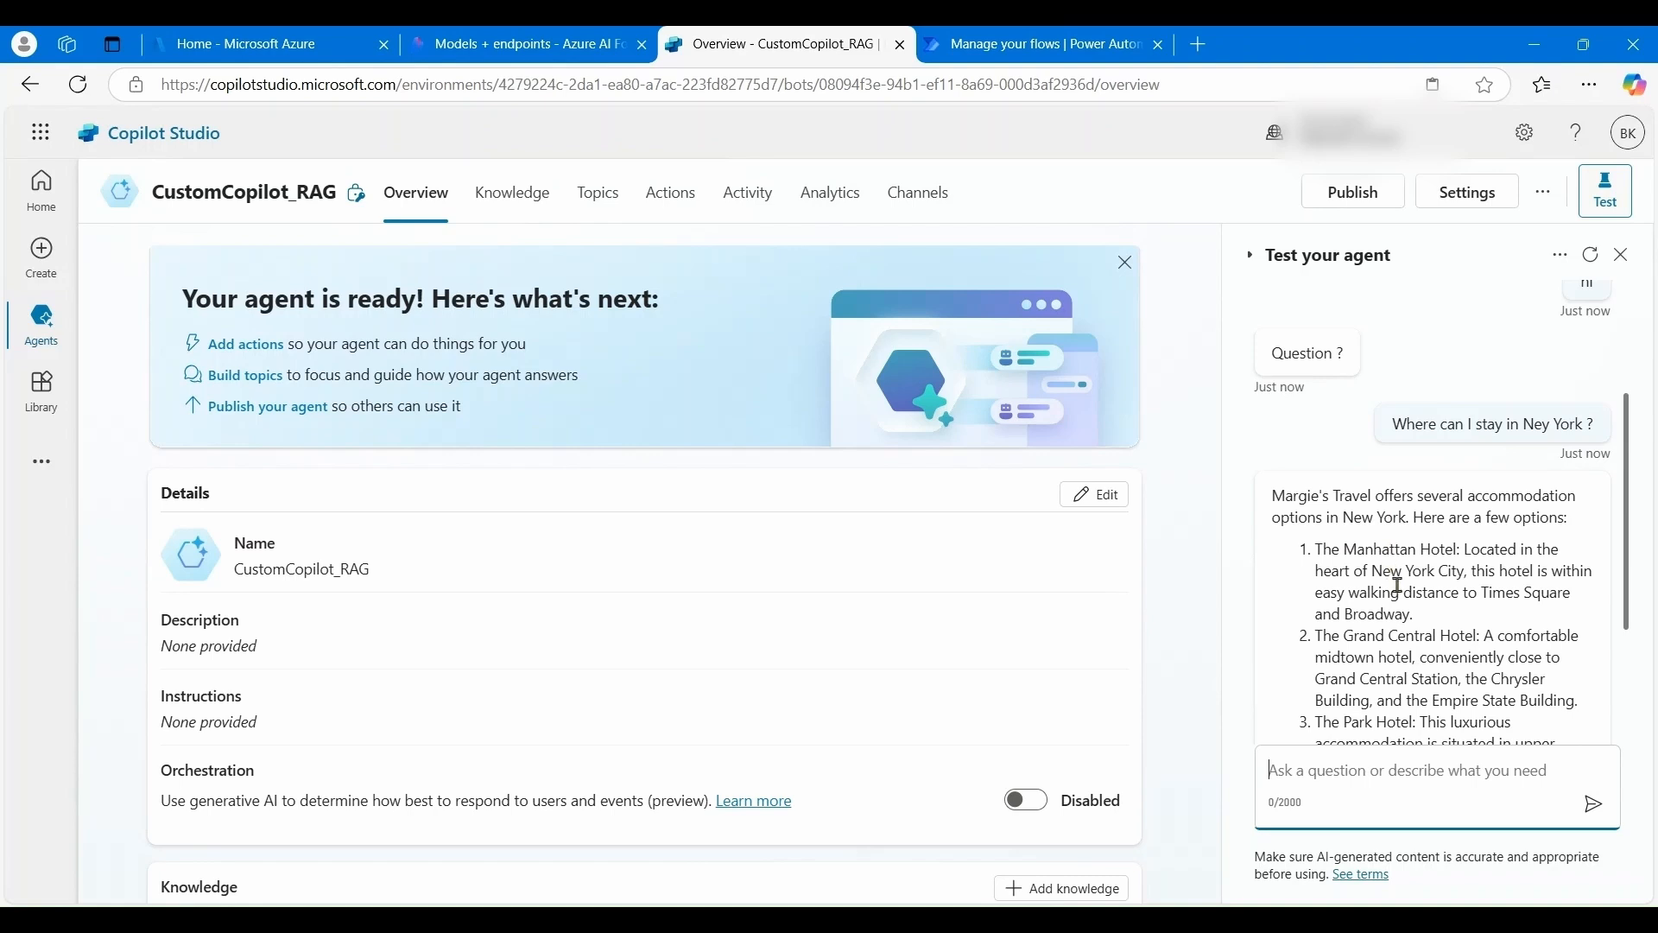
{"action": "left_click_drag", "start_coordinate": [1358, 510], "coordinate": [1464, 625]}
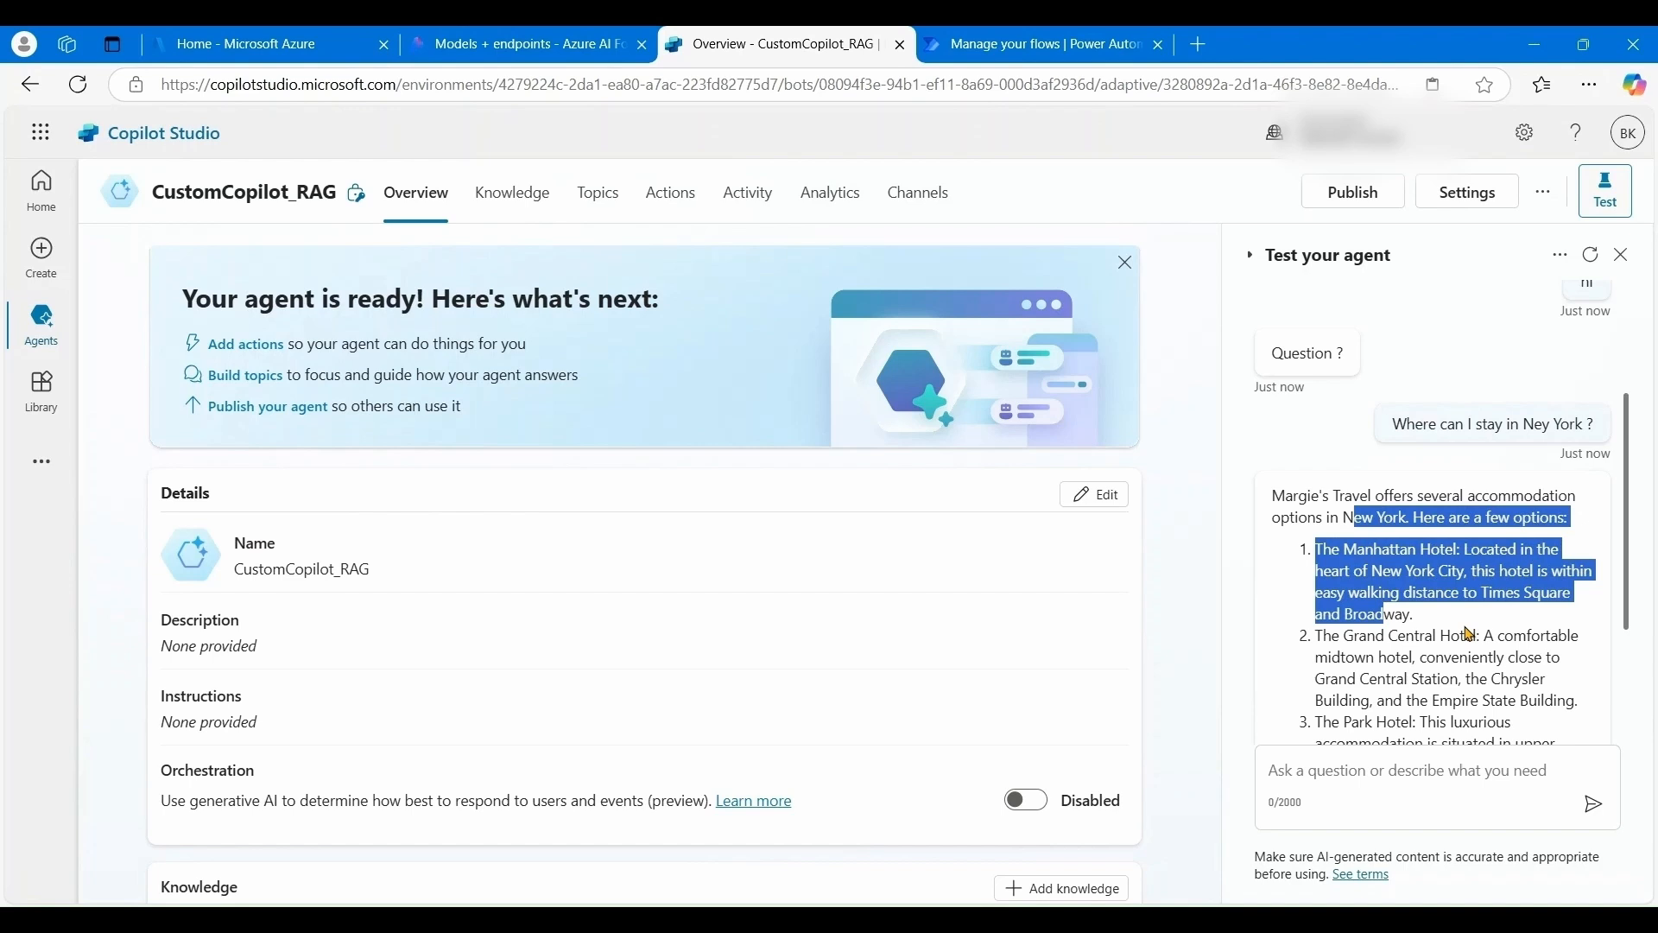
{"action": "left_click_drag", "start_coordinate": [1471, 634], "coordinate": [1387, 614]}
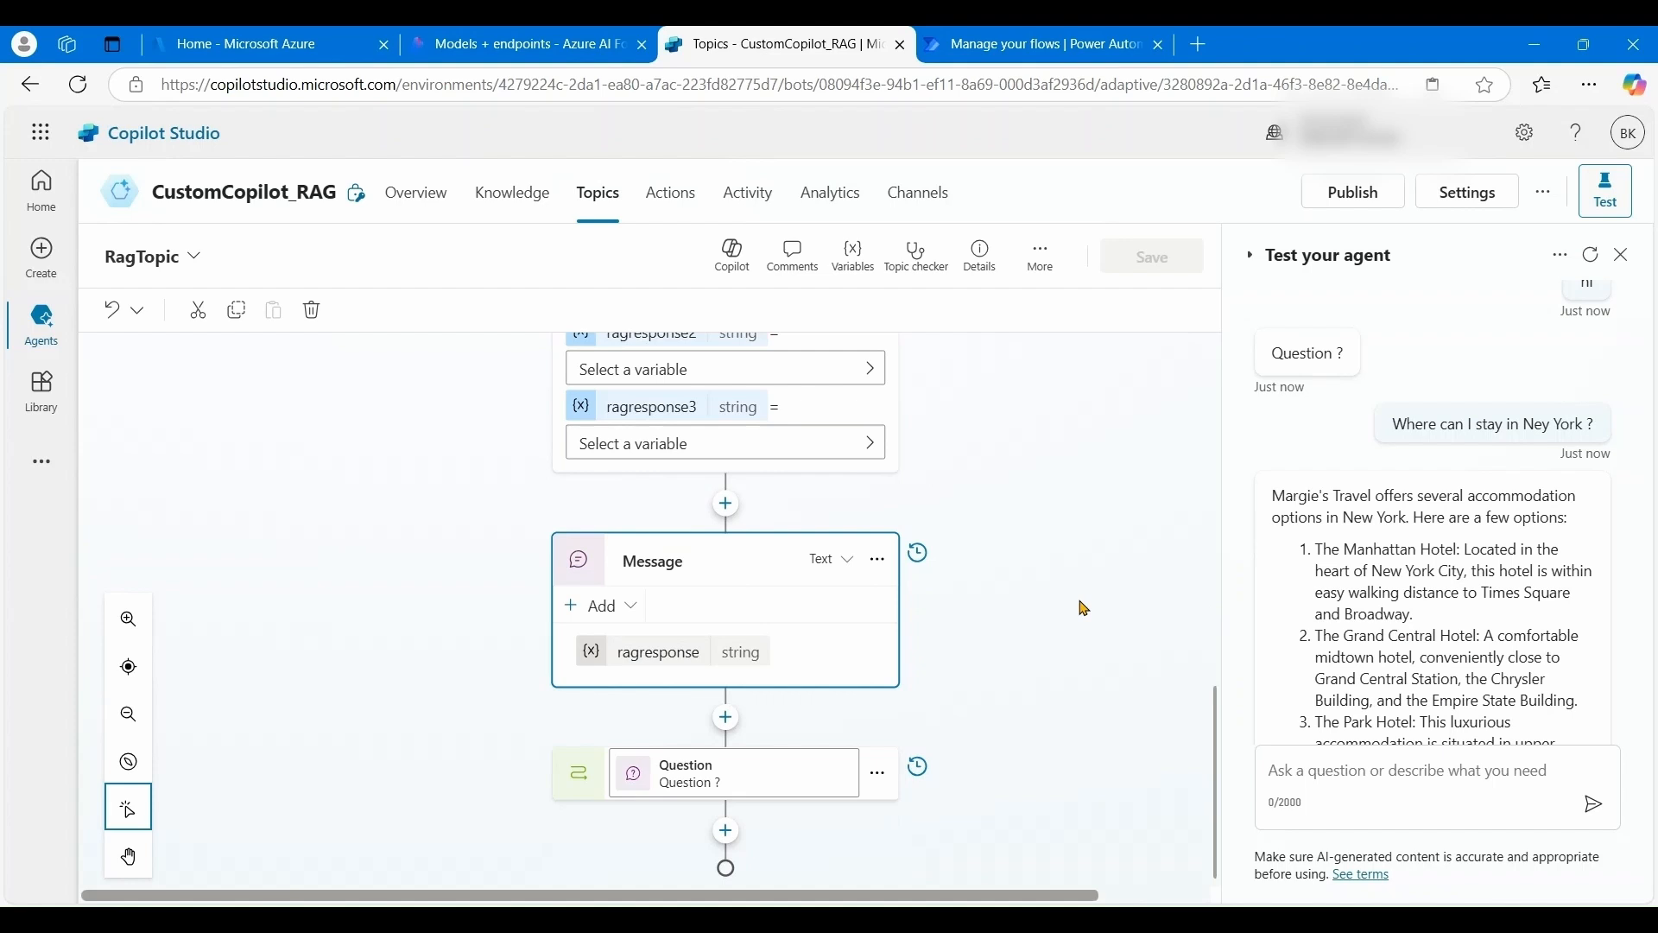
- Scroll up the RagTopic canvas, then return to the agent overview and show its Topics list
{"action": "scroll", "coordinate": [1084, 609], "scroll_direction": "up", "scroll_amount": 1}
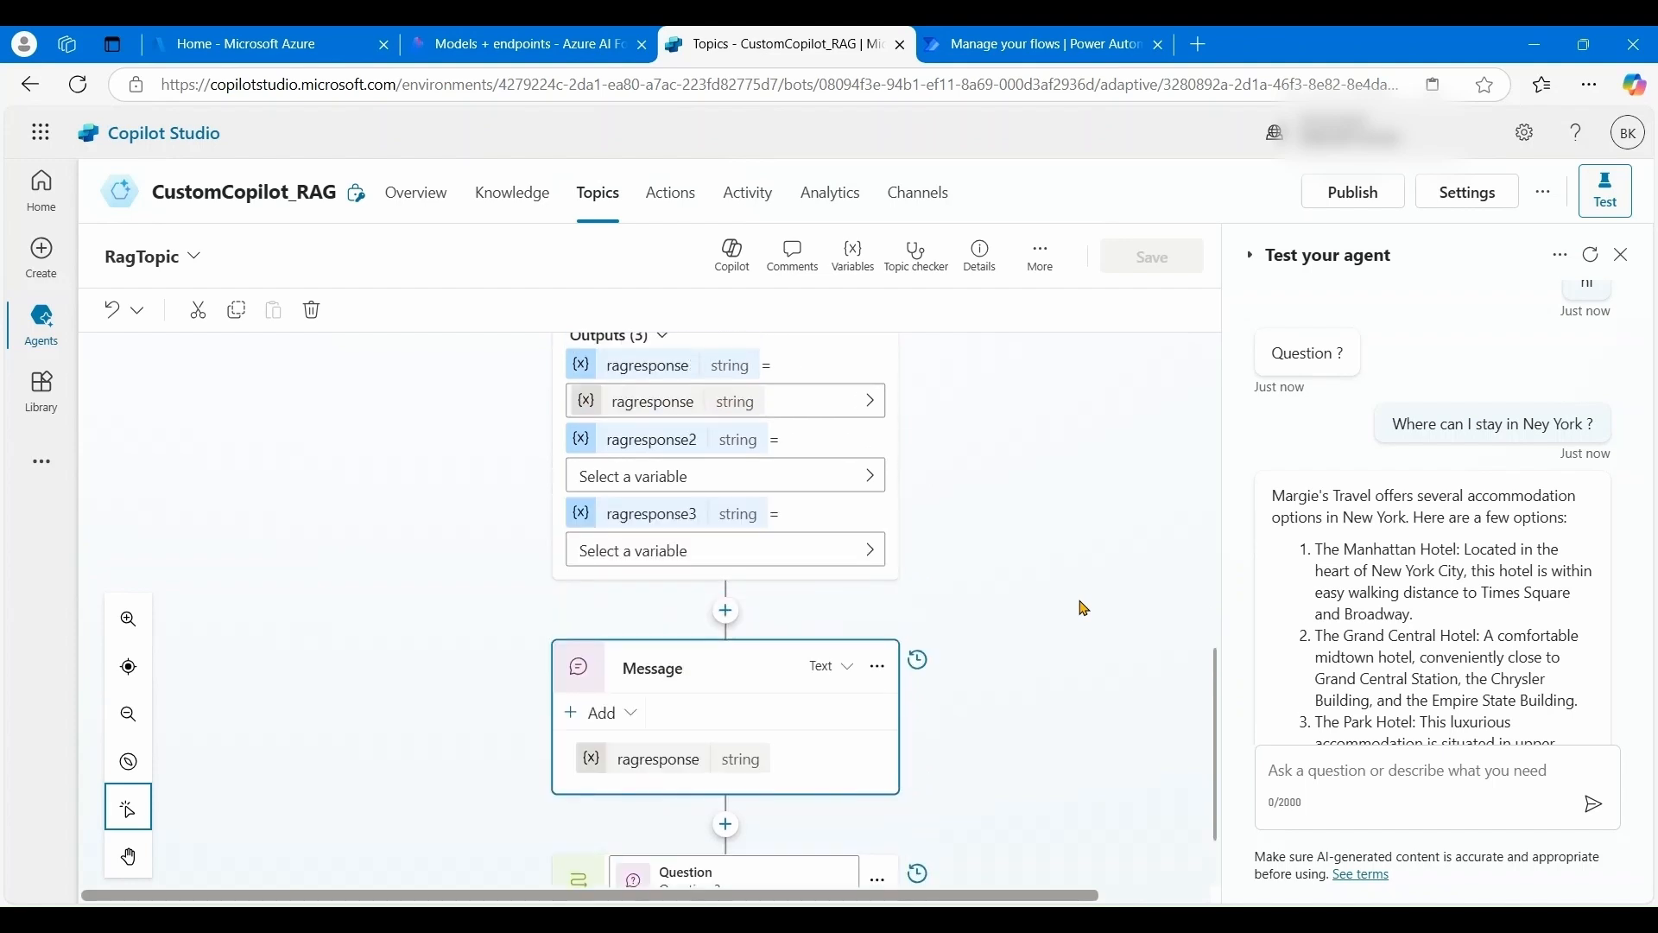
{"action": "scroll", "coordinate": [1084, 609], "scroll_direction": "up", "scroll_amount": 3}
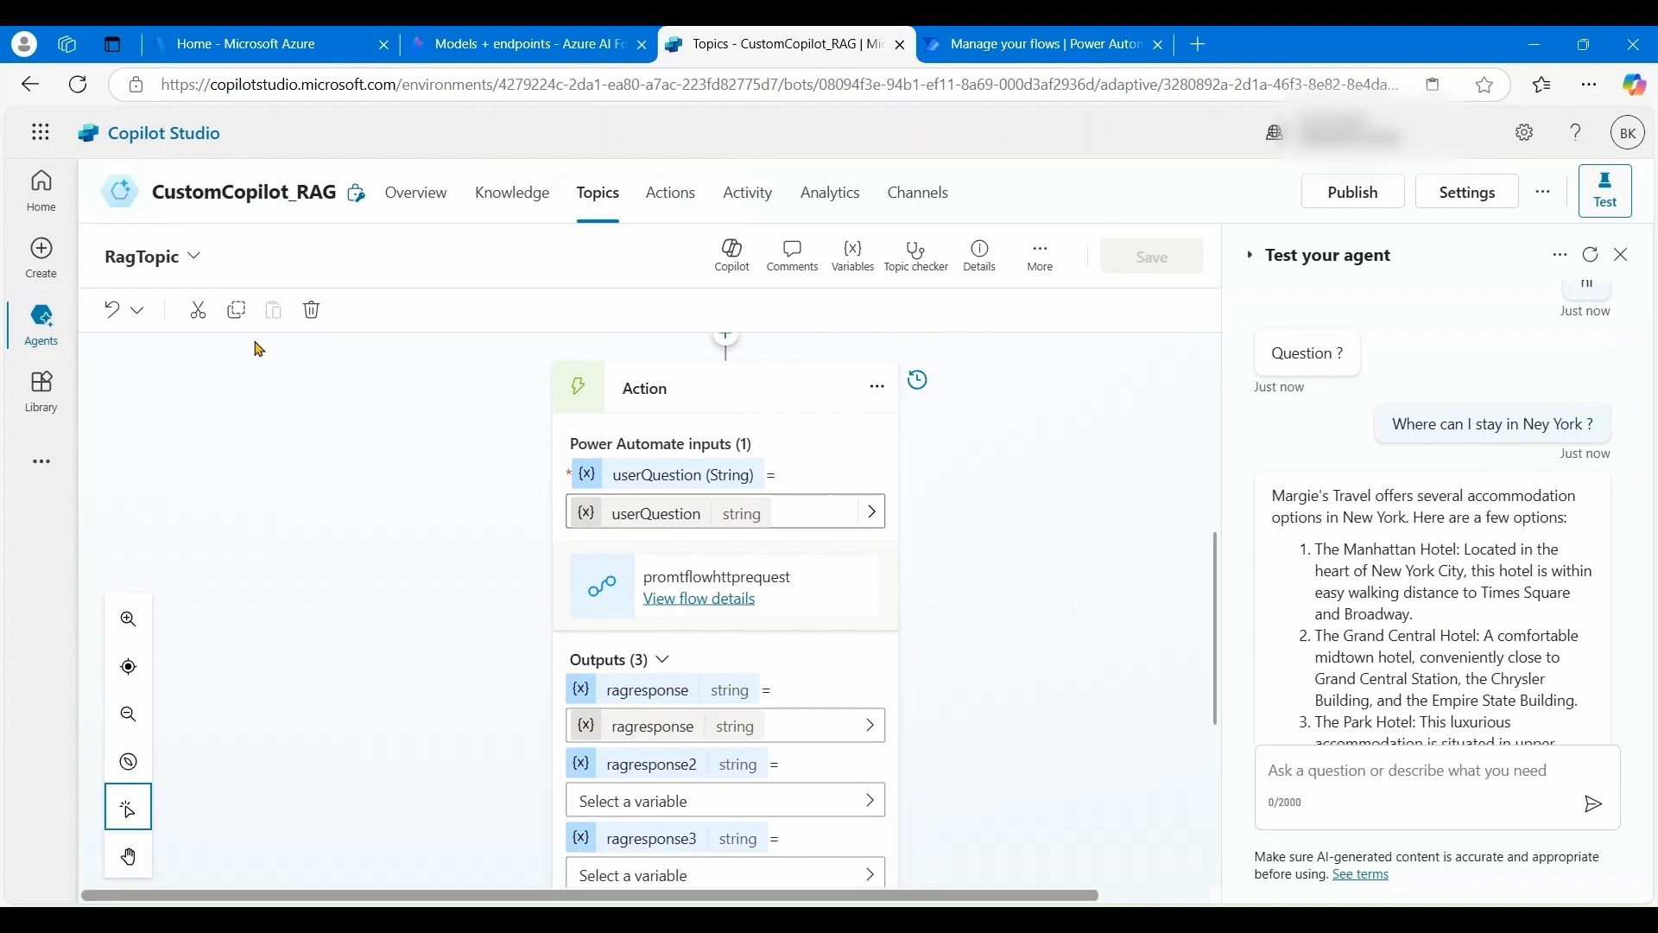
{"action": "left_click", "coordinate": [30, 85]}
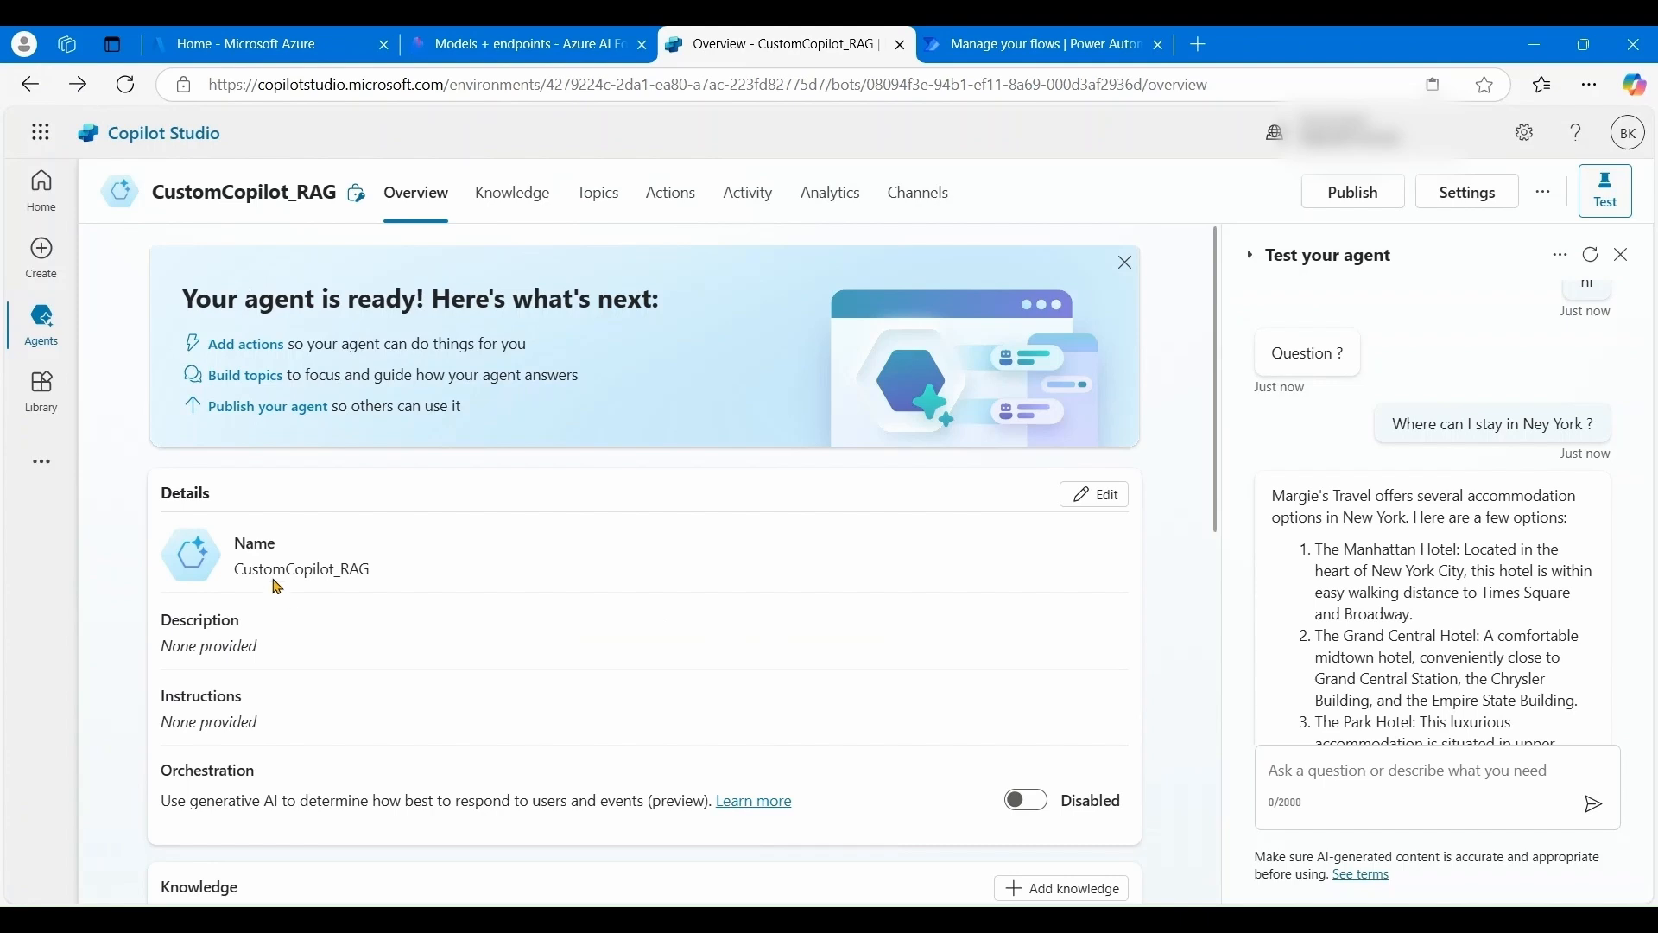
{"action": "left_click", "coordinate": [603, 195]}
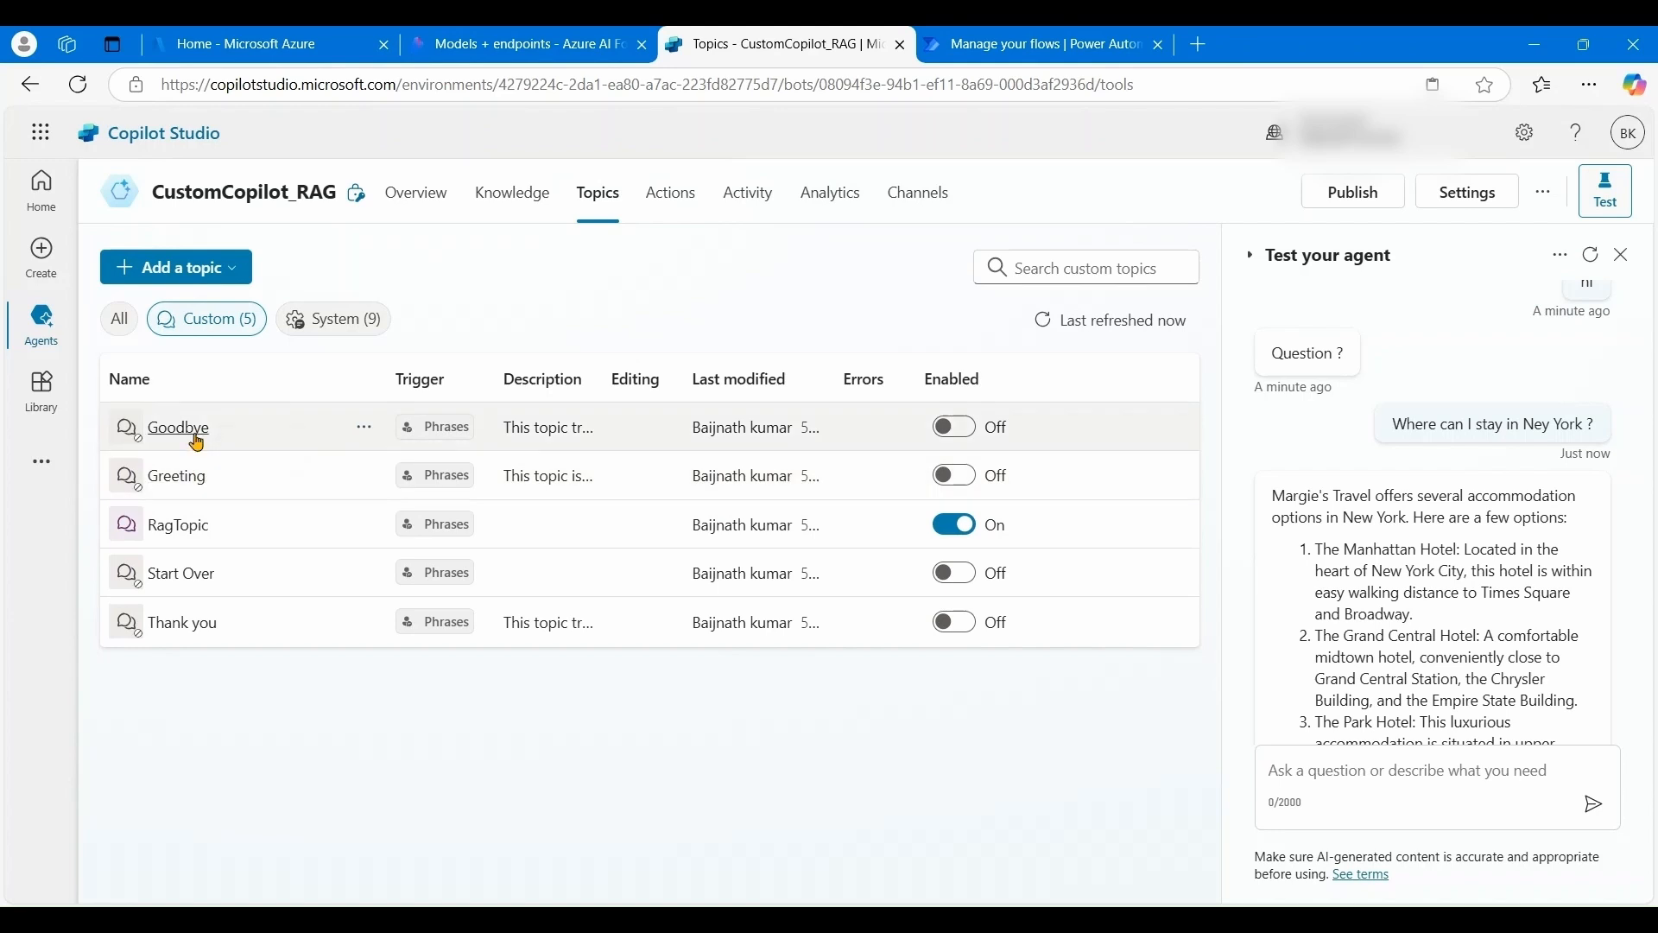
{"action": "left_click", "coordinate": [198, 533]}
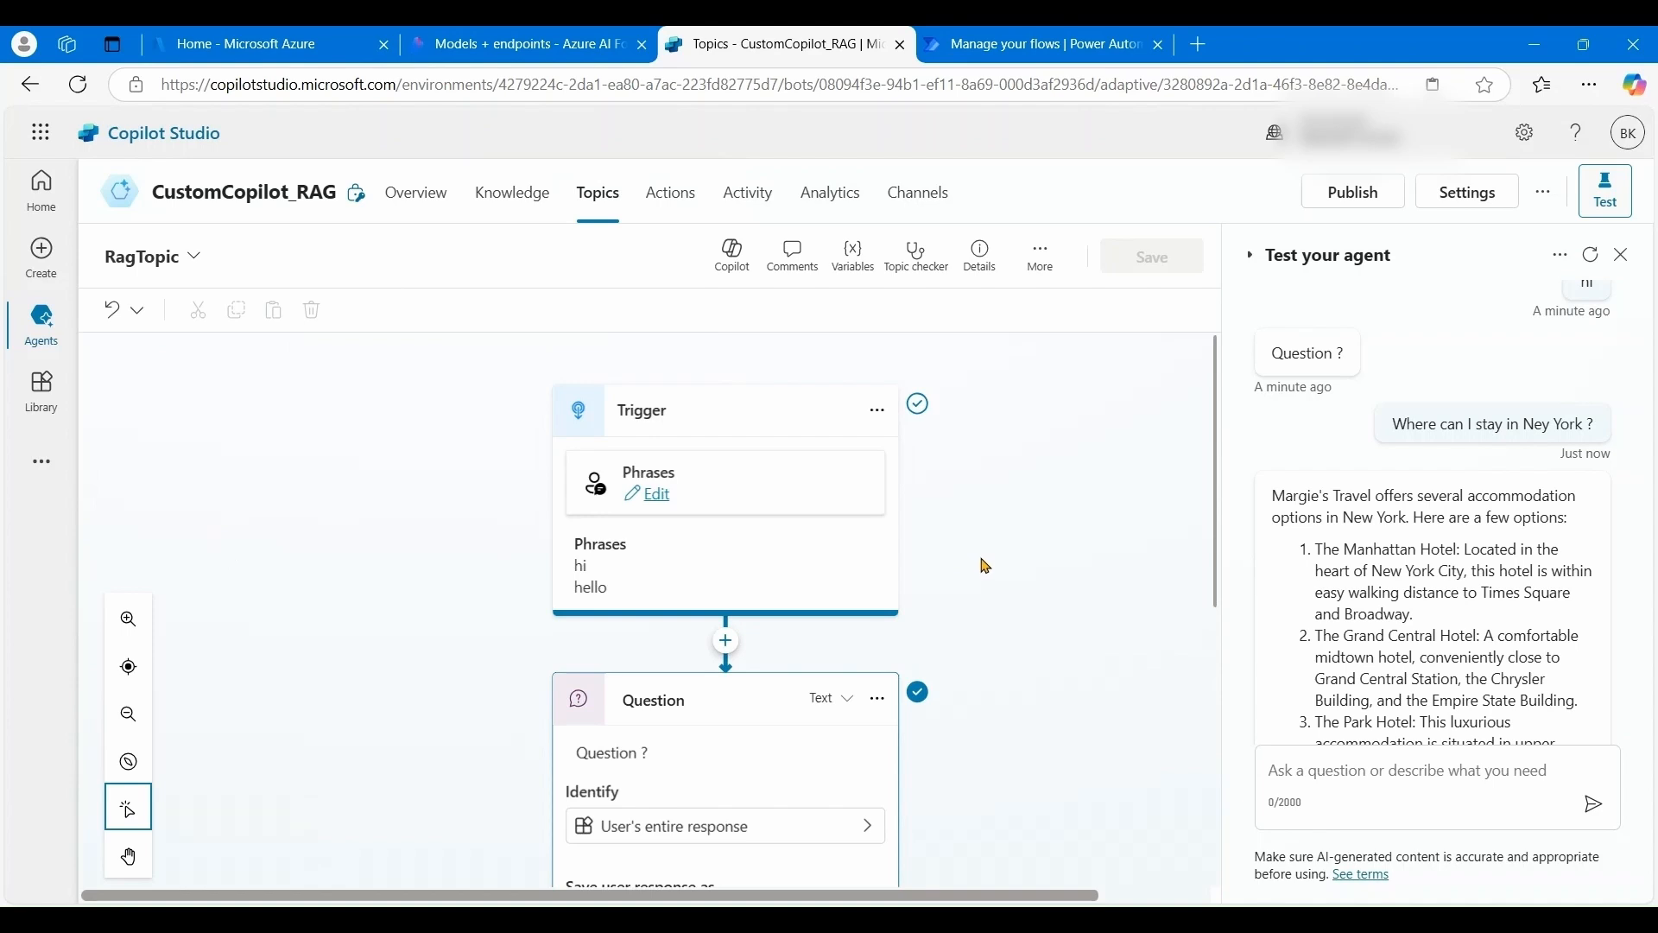
{"action": "scroll", "coordinate": [984, 562], "scroll_direction": "down", "scroll_amount": 2}
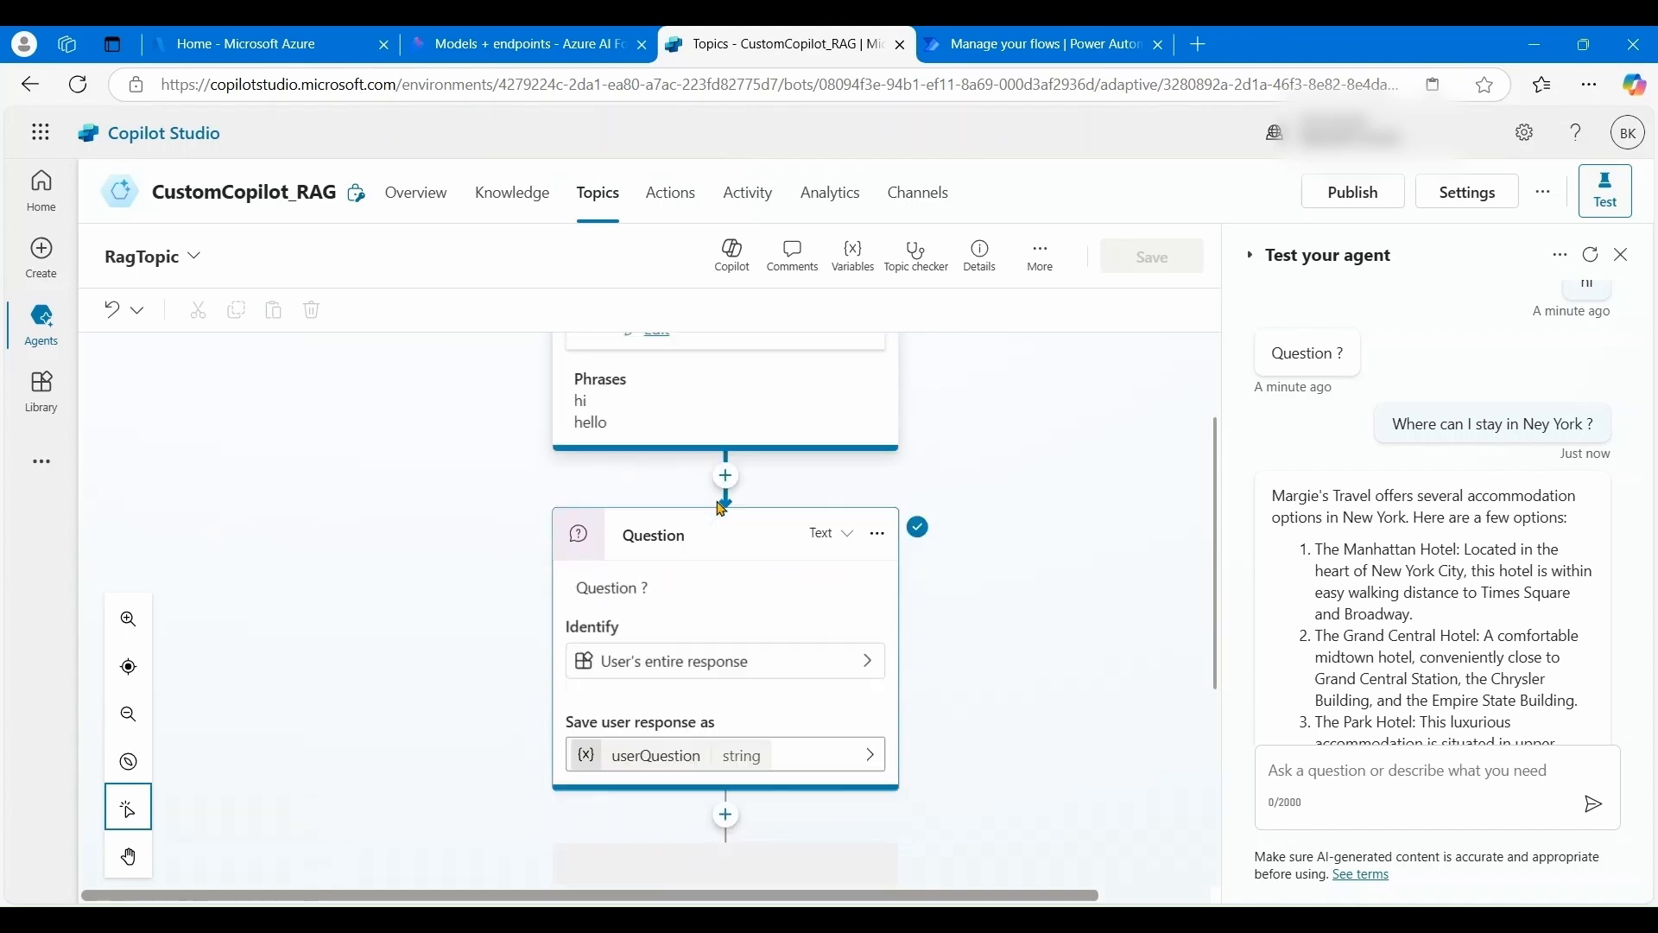
{"action": "scroll", "coordinate": [722, 509], "scroll_direction": "down", "scroll_amount": 1}
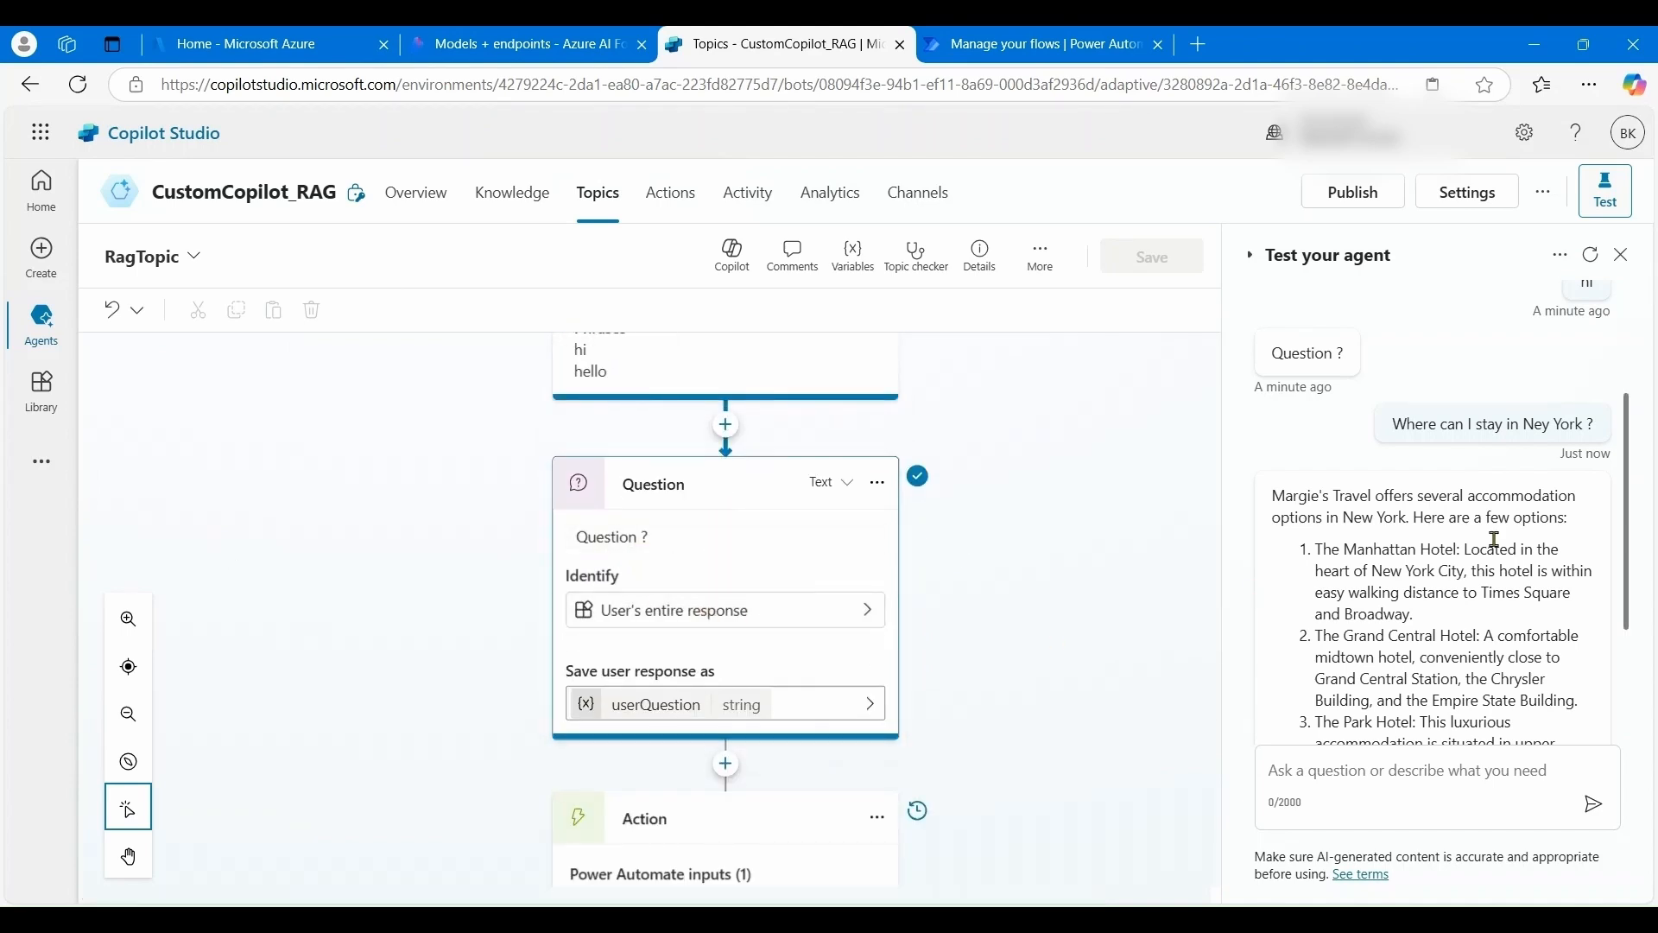
{"action": "scroll", "coordinate": [1440, 526], "scroll_direction": "up", "scroll_amount": 1}
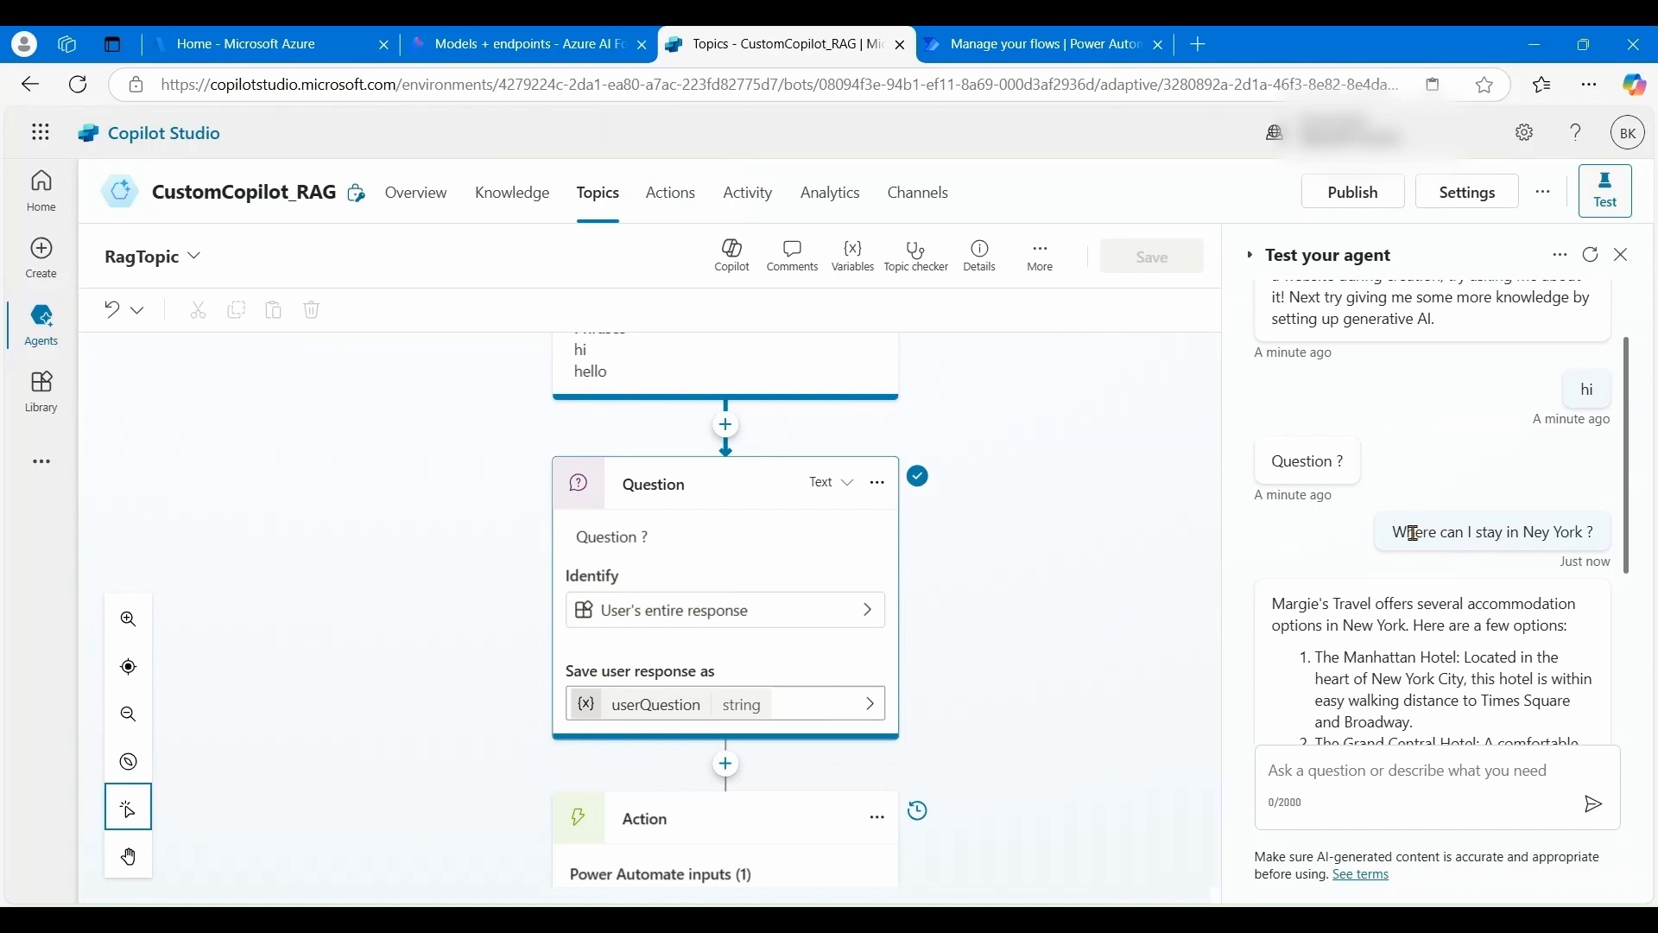
{"action": "left_click_drag", "start_coordinate": [1410, 532], "coordinate": [1552, 527]}
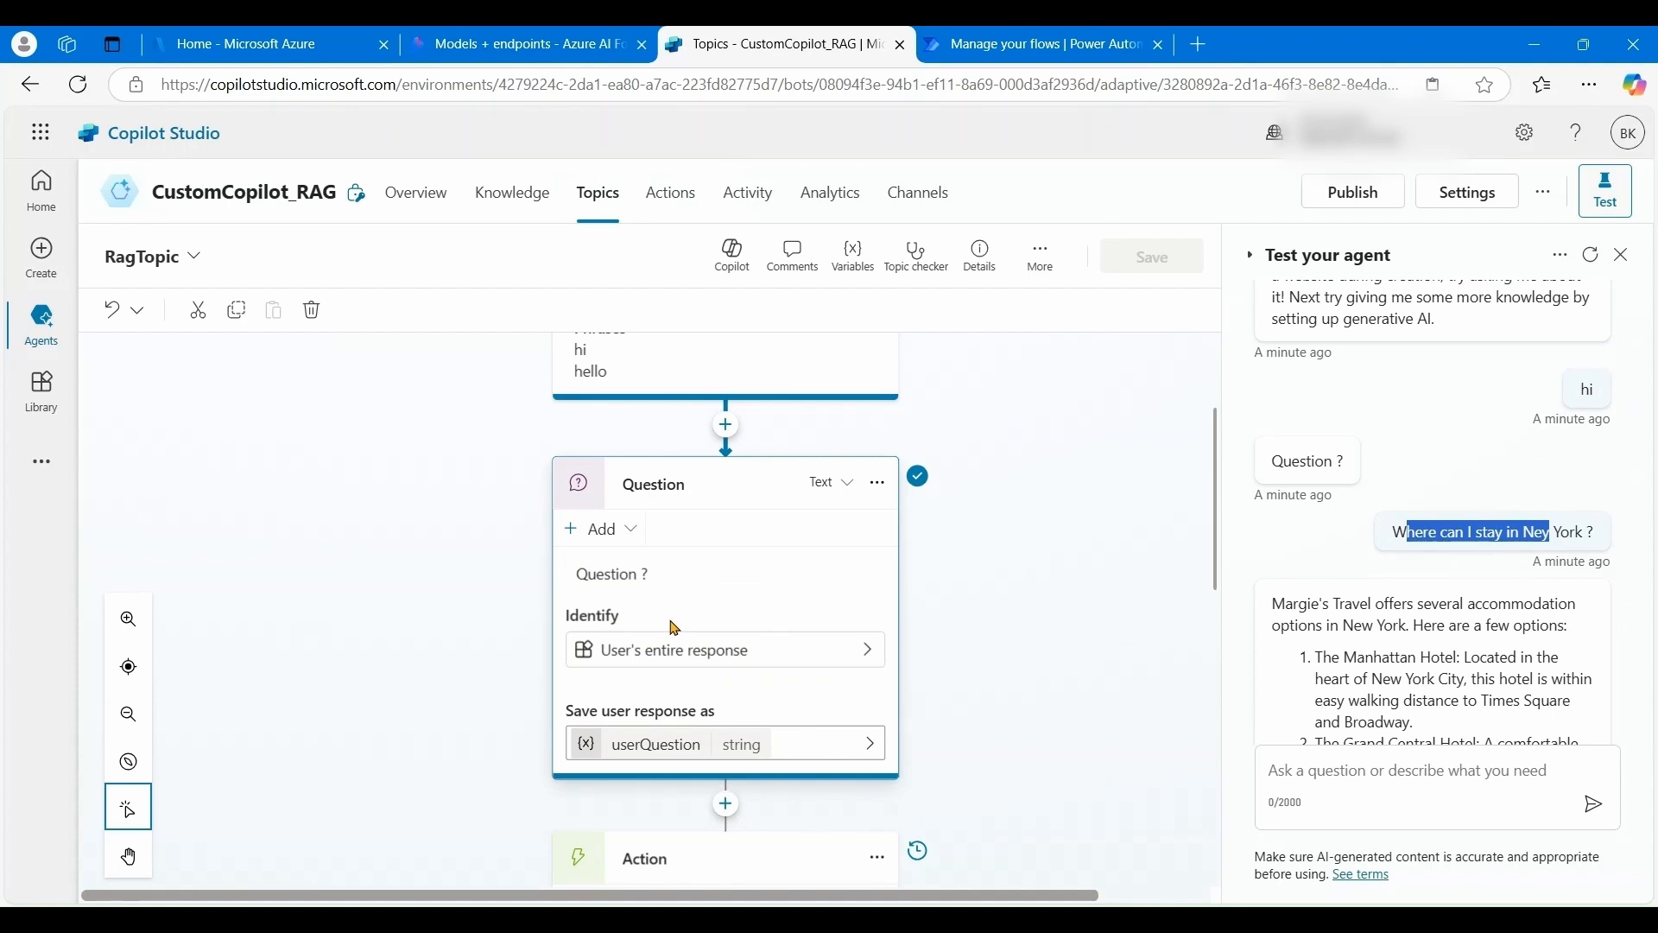
{"action": "scroll", "coordinate": [697, 661], "scroll_direction": "down", "scroll_amount": 1}
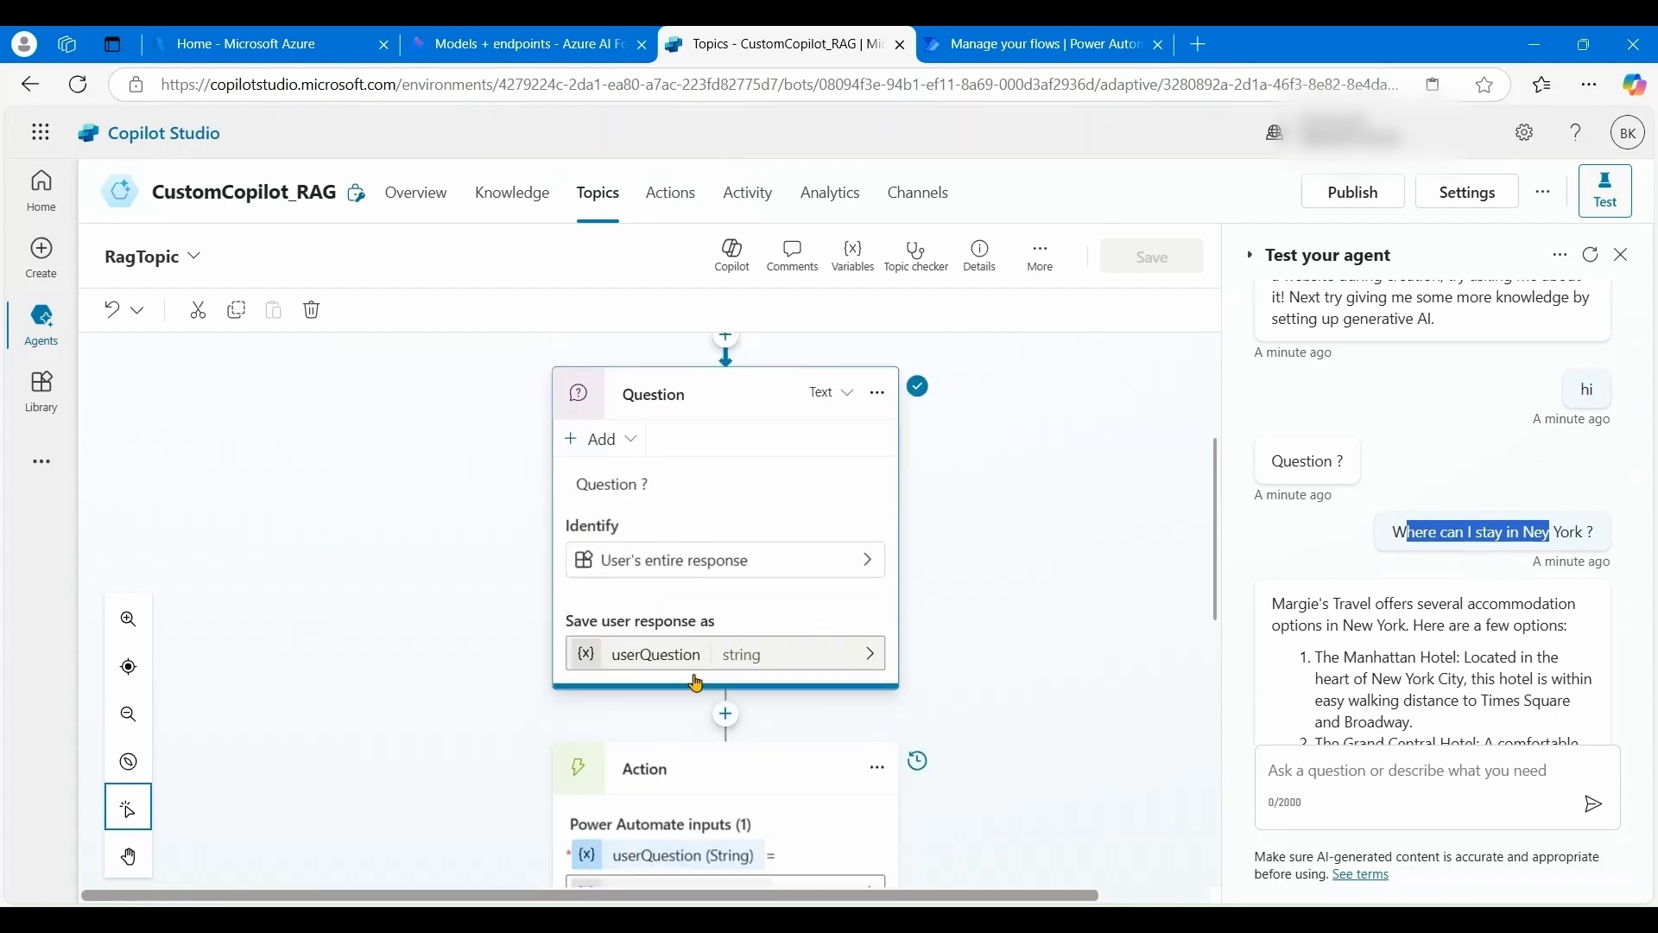
{"action": "scroll", "coordinate": [666, 644], "scroll_direction": "down", "scroll_amount": 1}
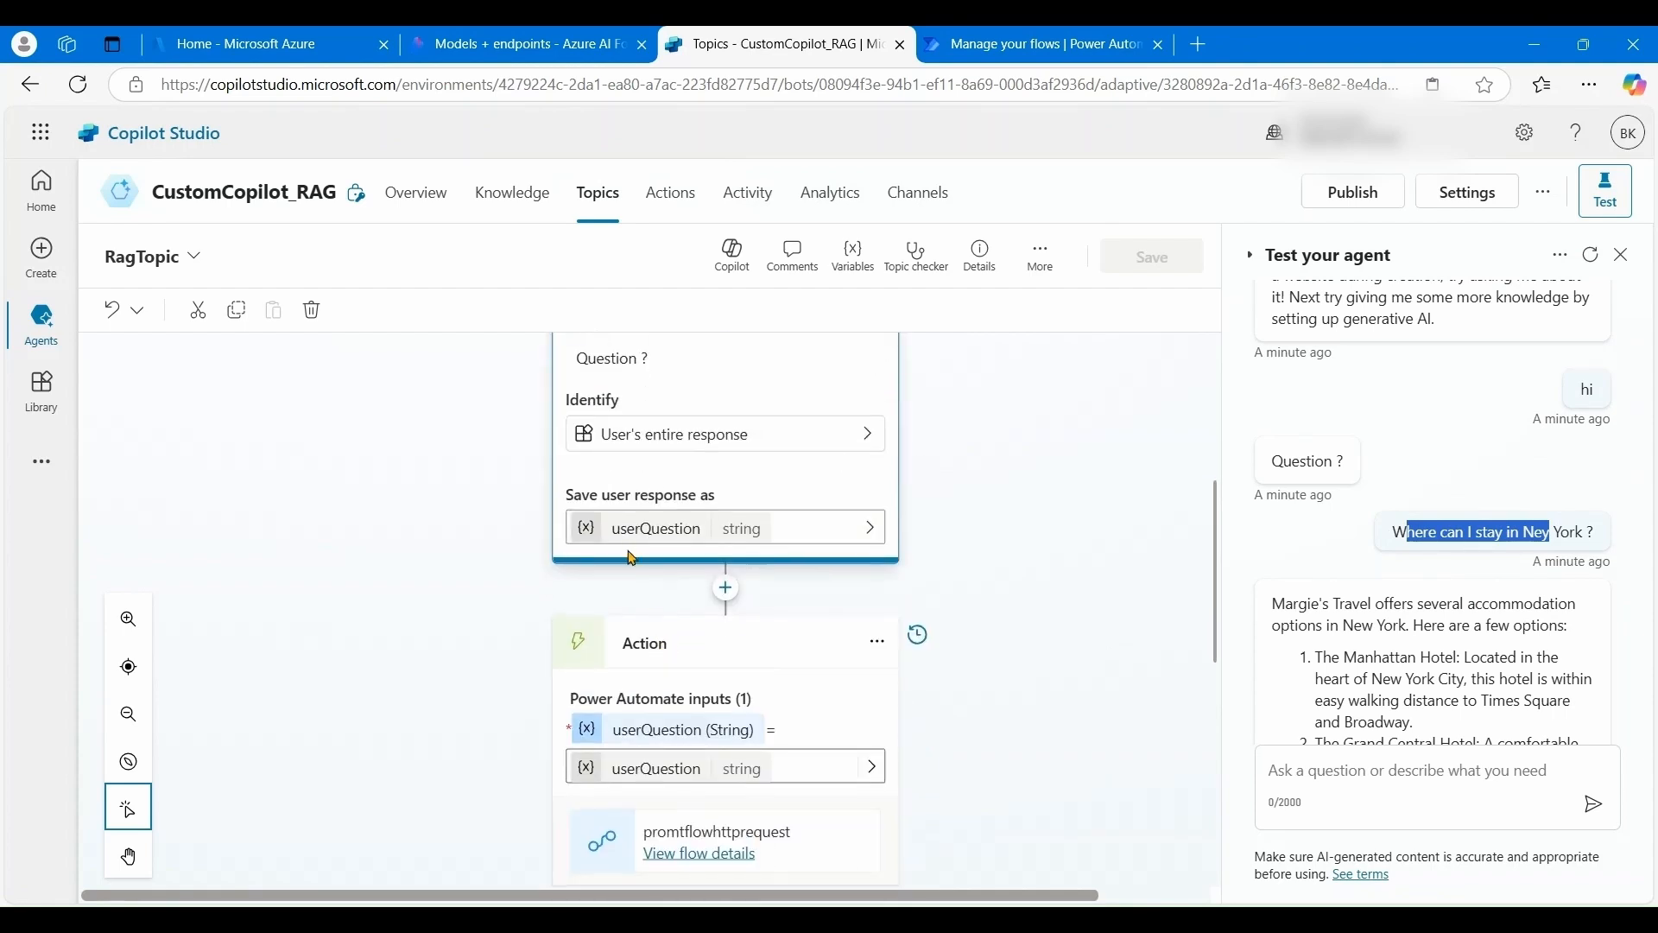
{"action": "scroll", "coordinate": [657, 611], "scroll_direction": "down", "scroll_amount": 1}
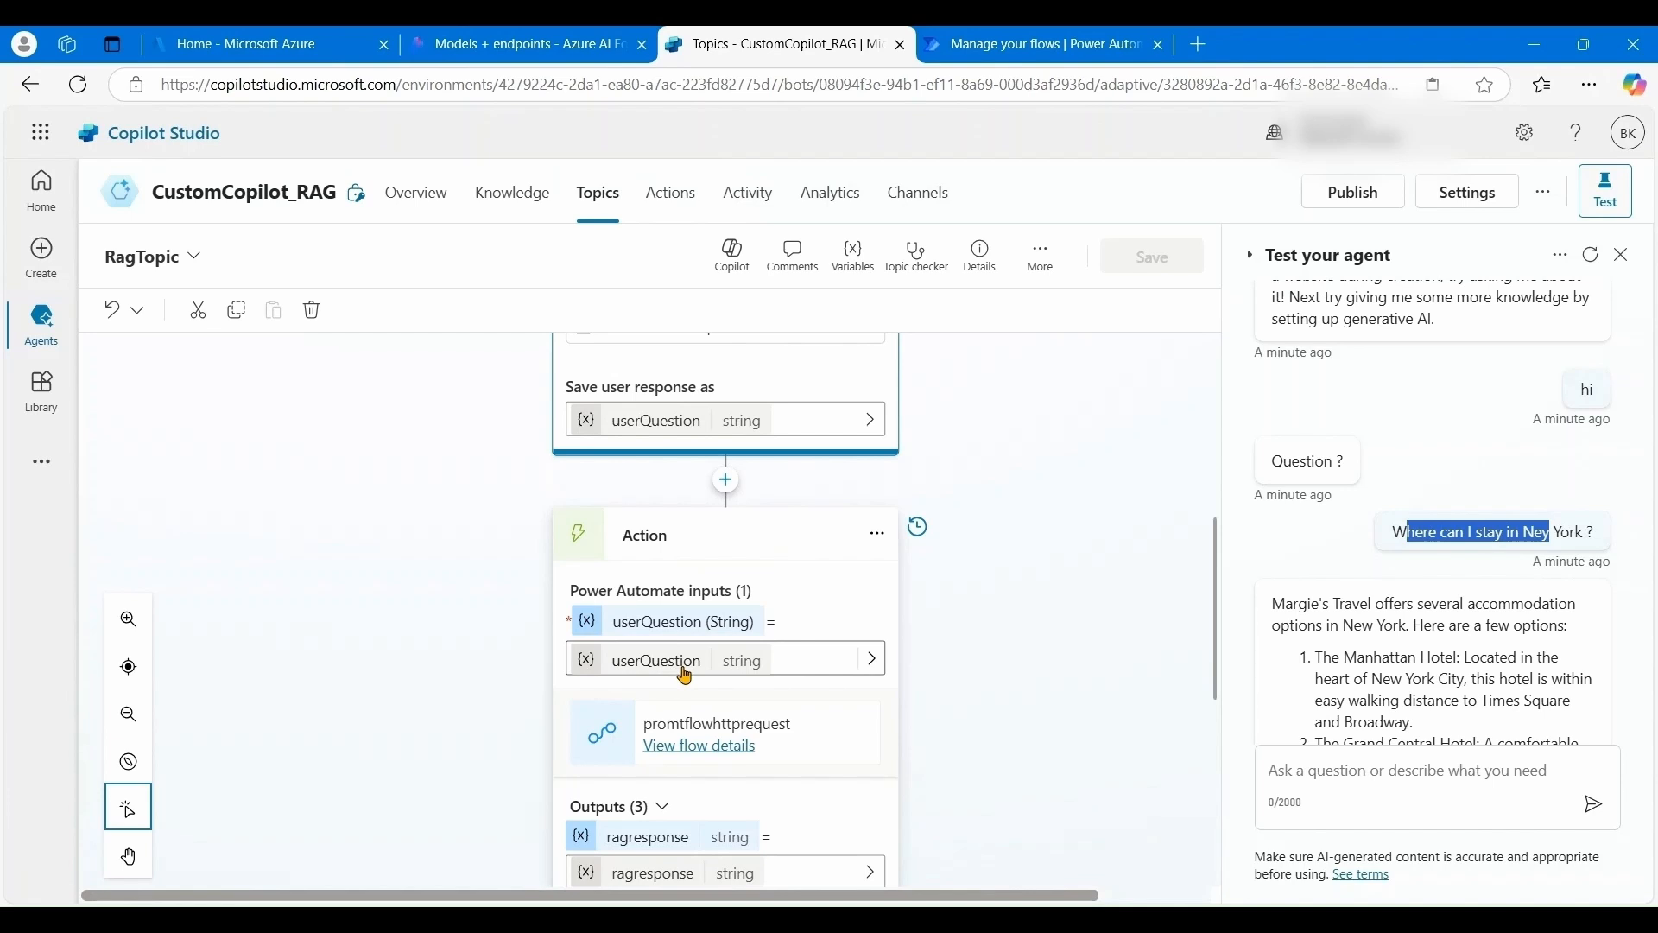
{"action": "scroll", "coordinate": [685, 675], "scroll_direction": "down", "scroll_amount": 1}
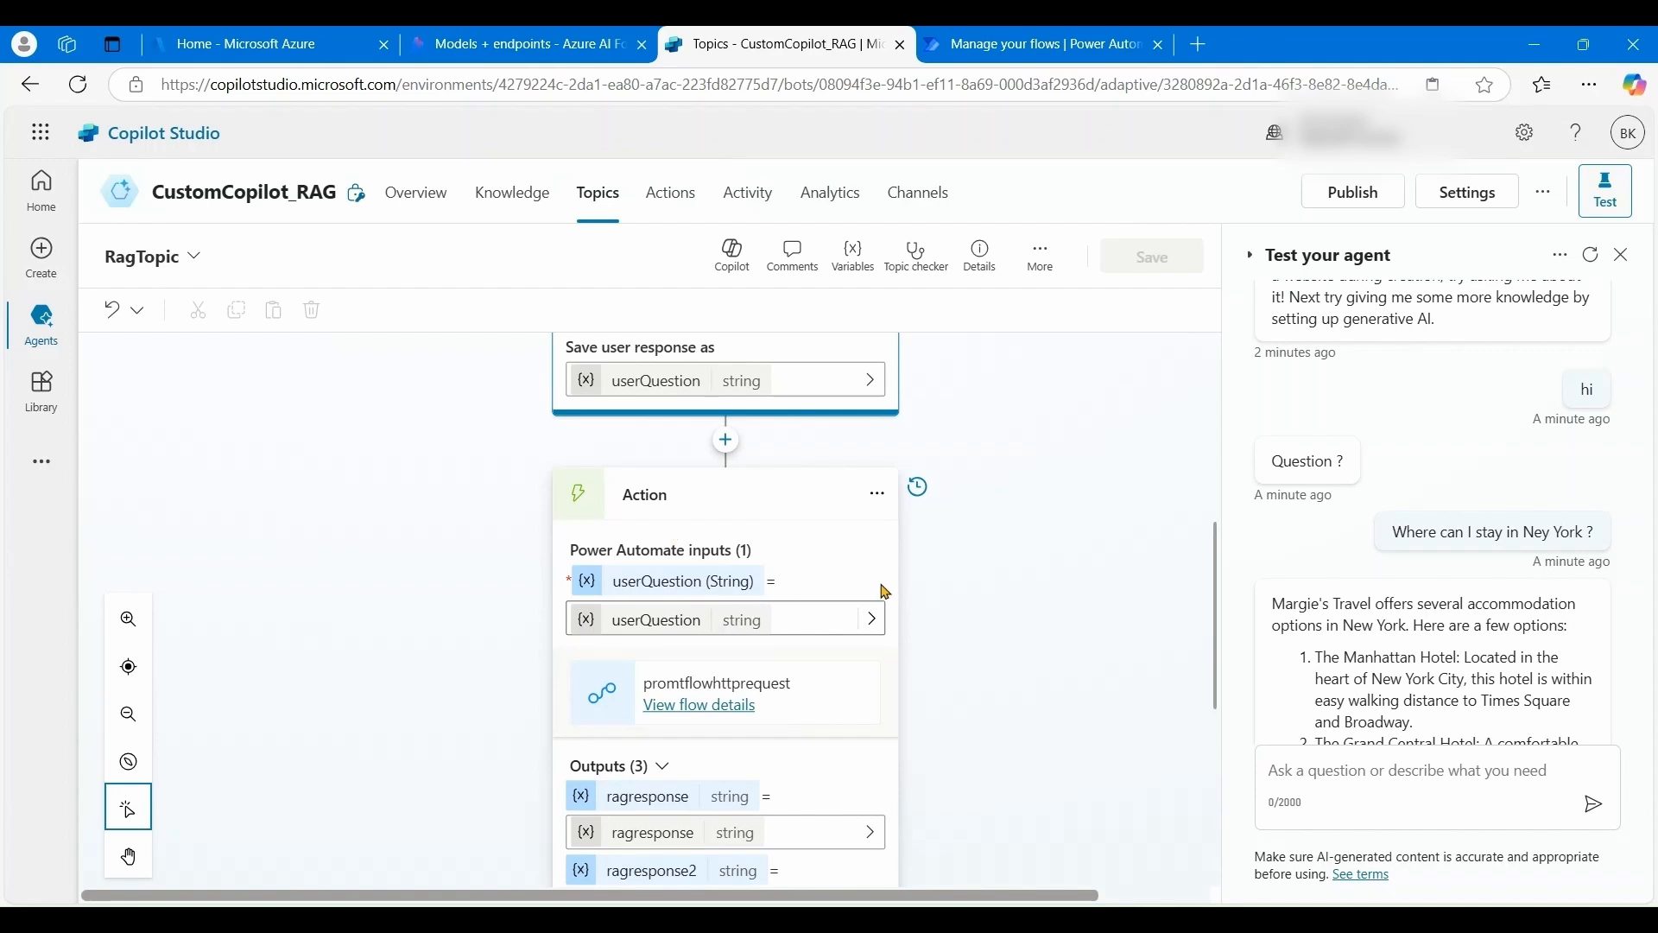
{"action": "scroll", "coordinate": [886, 593], "scroll_direction": "down", "scroll_amount": 2}
{"action": "scroll", "coordinate": [763, 515], "scroll_direction": "up", "scroll_amount": 2}
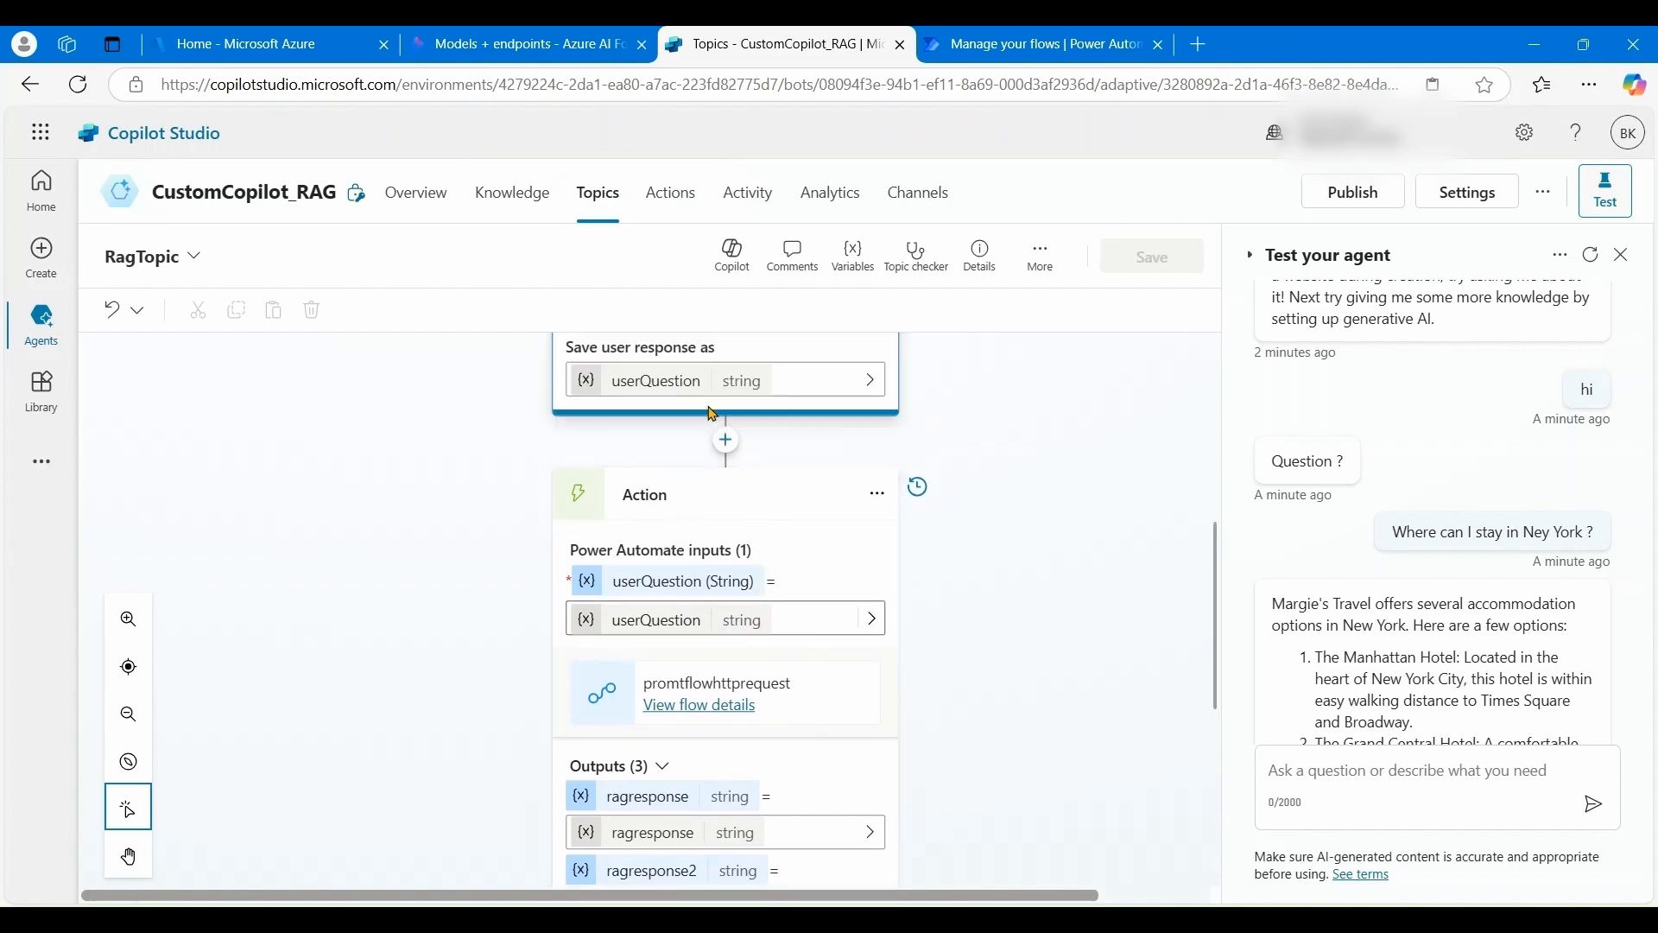
{"action": "scroll", "coordinate": [738, 626], "scroll_direction": "down", "scroll_amount": 2}
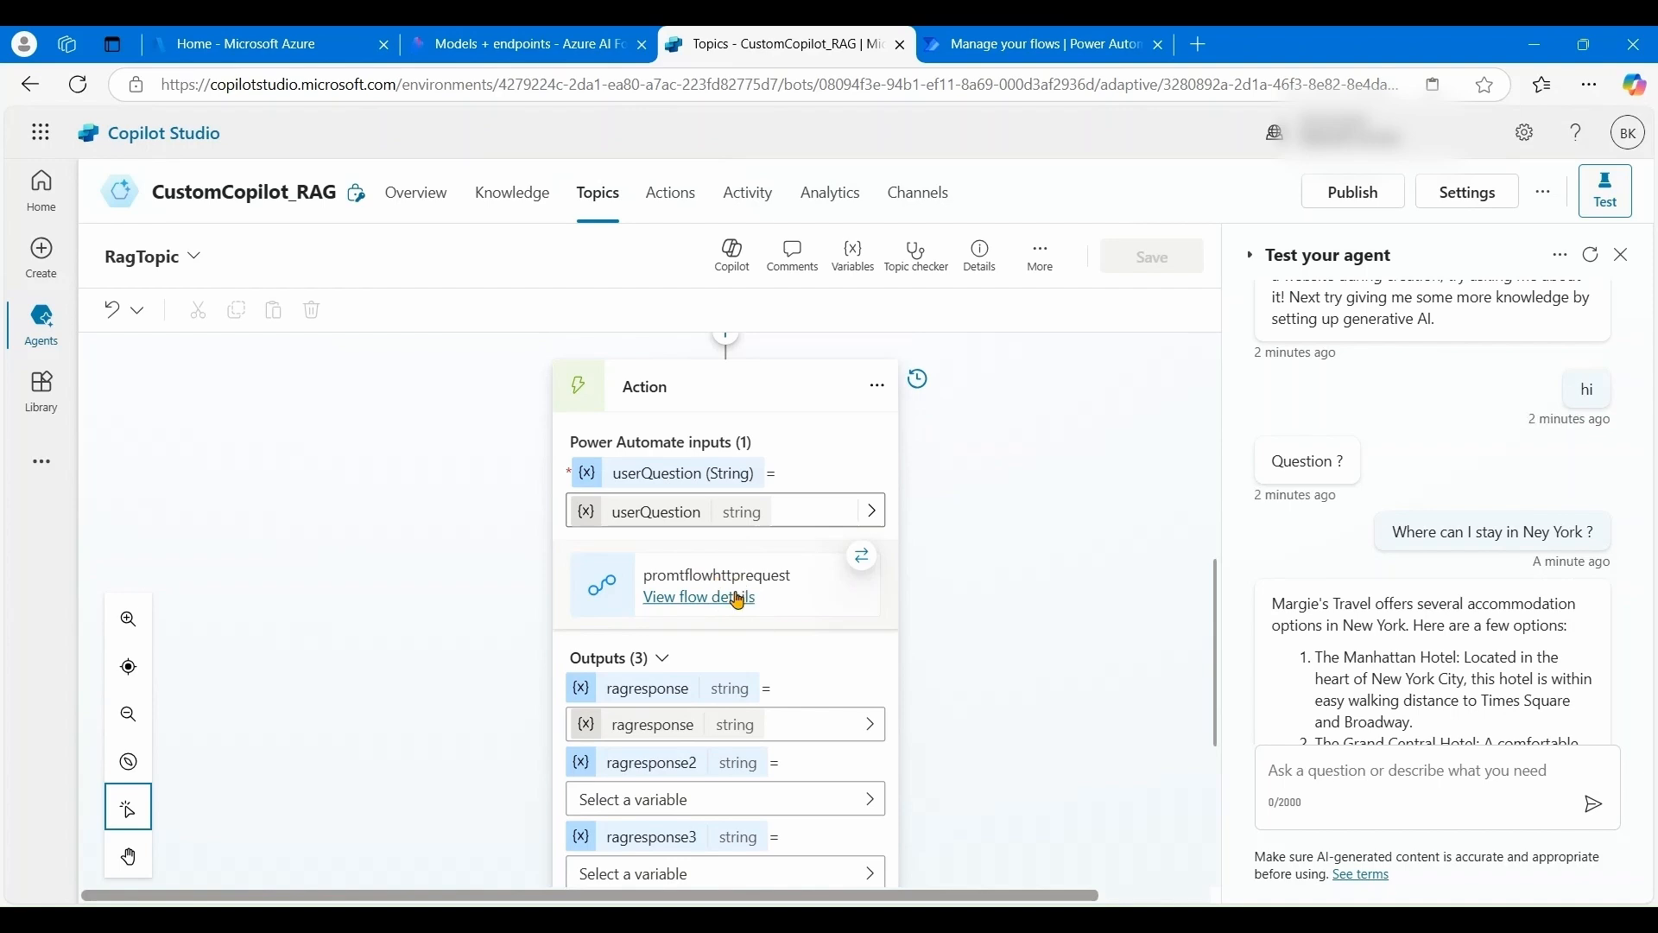
{"action": "scroll", "coordinate": [738, 600], "scroll_direction": "down", "scroll_amount": 2}
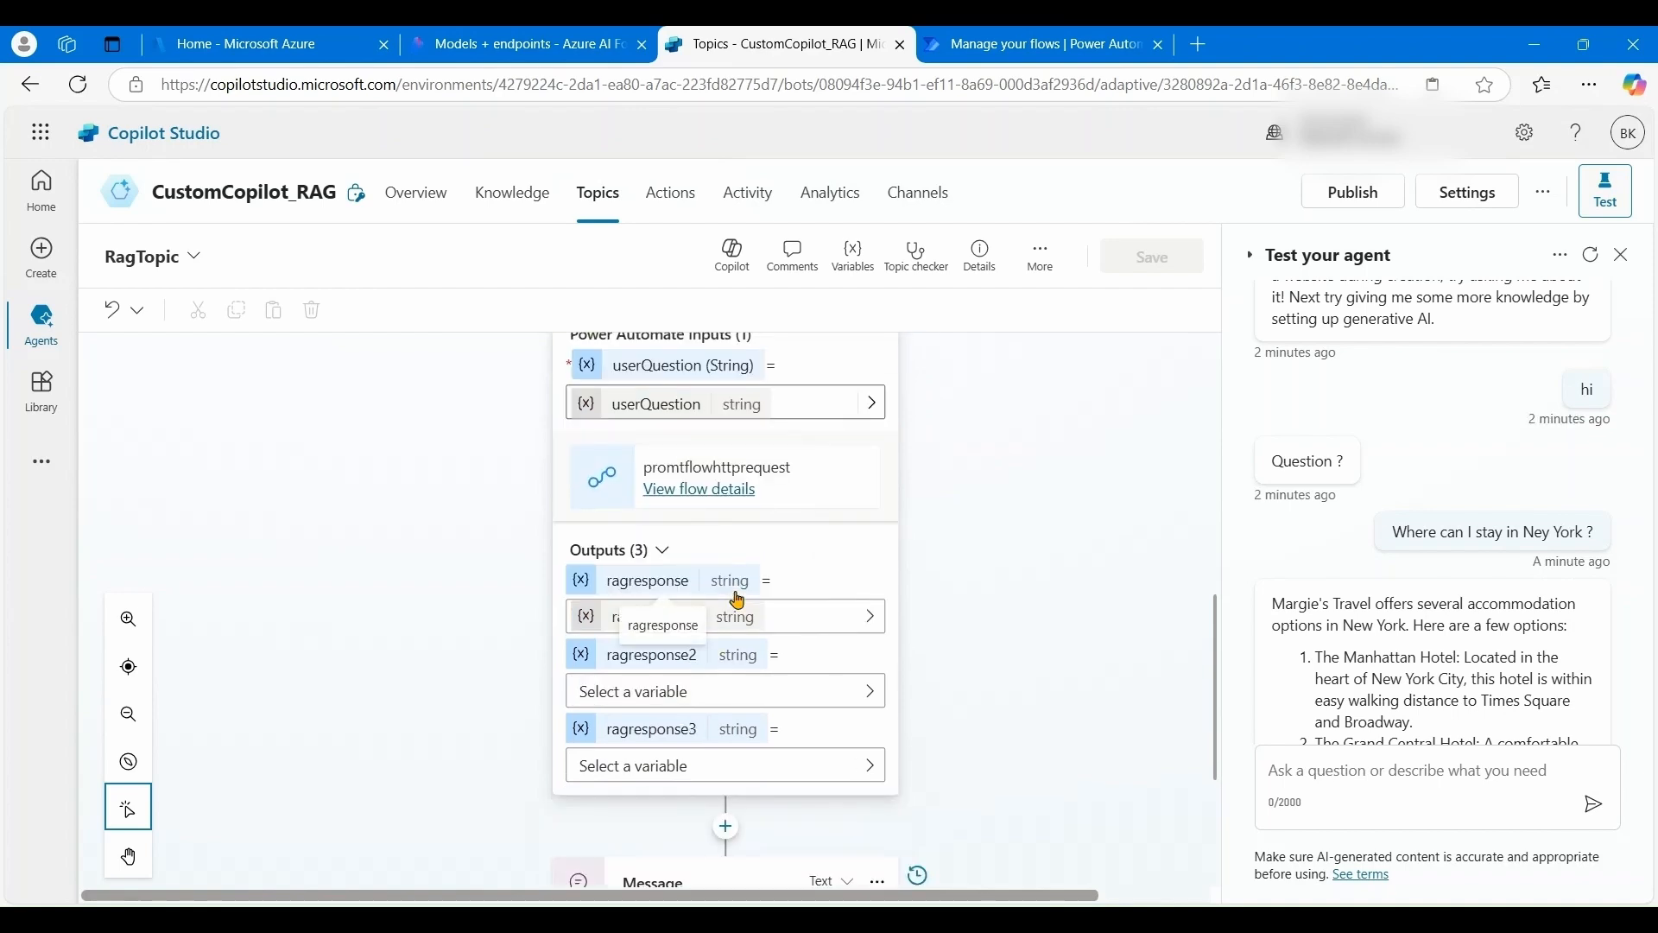
{"action": "scroll", "coordinate": [735, 601], "scroll_direction": "up", "scroll_amount": 2}
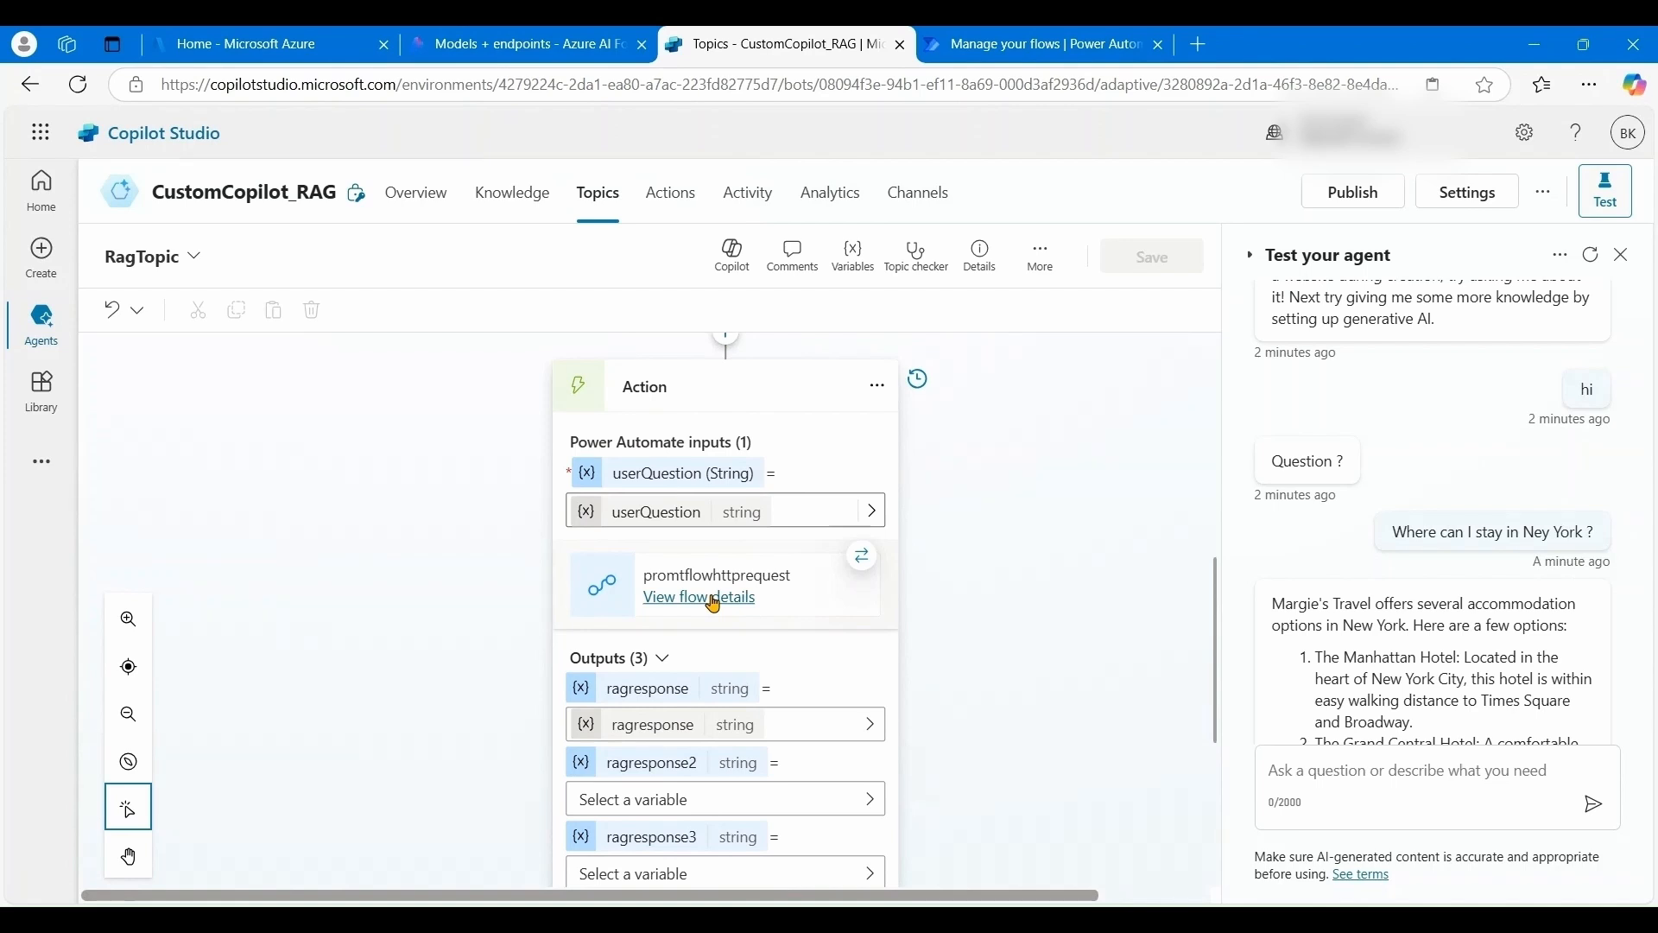
- Open the promtflowhttprequest flow's details page in Power Automate from the Action node
{"action": "left_click", "coordinate": [714, 601]}
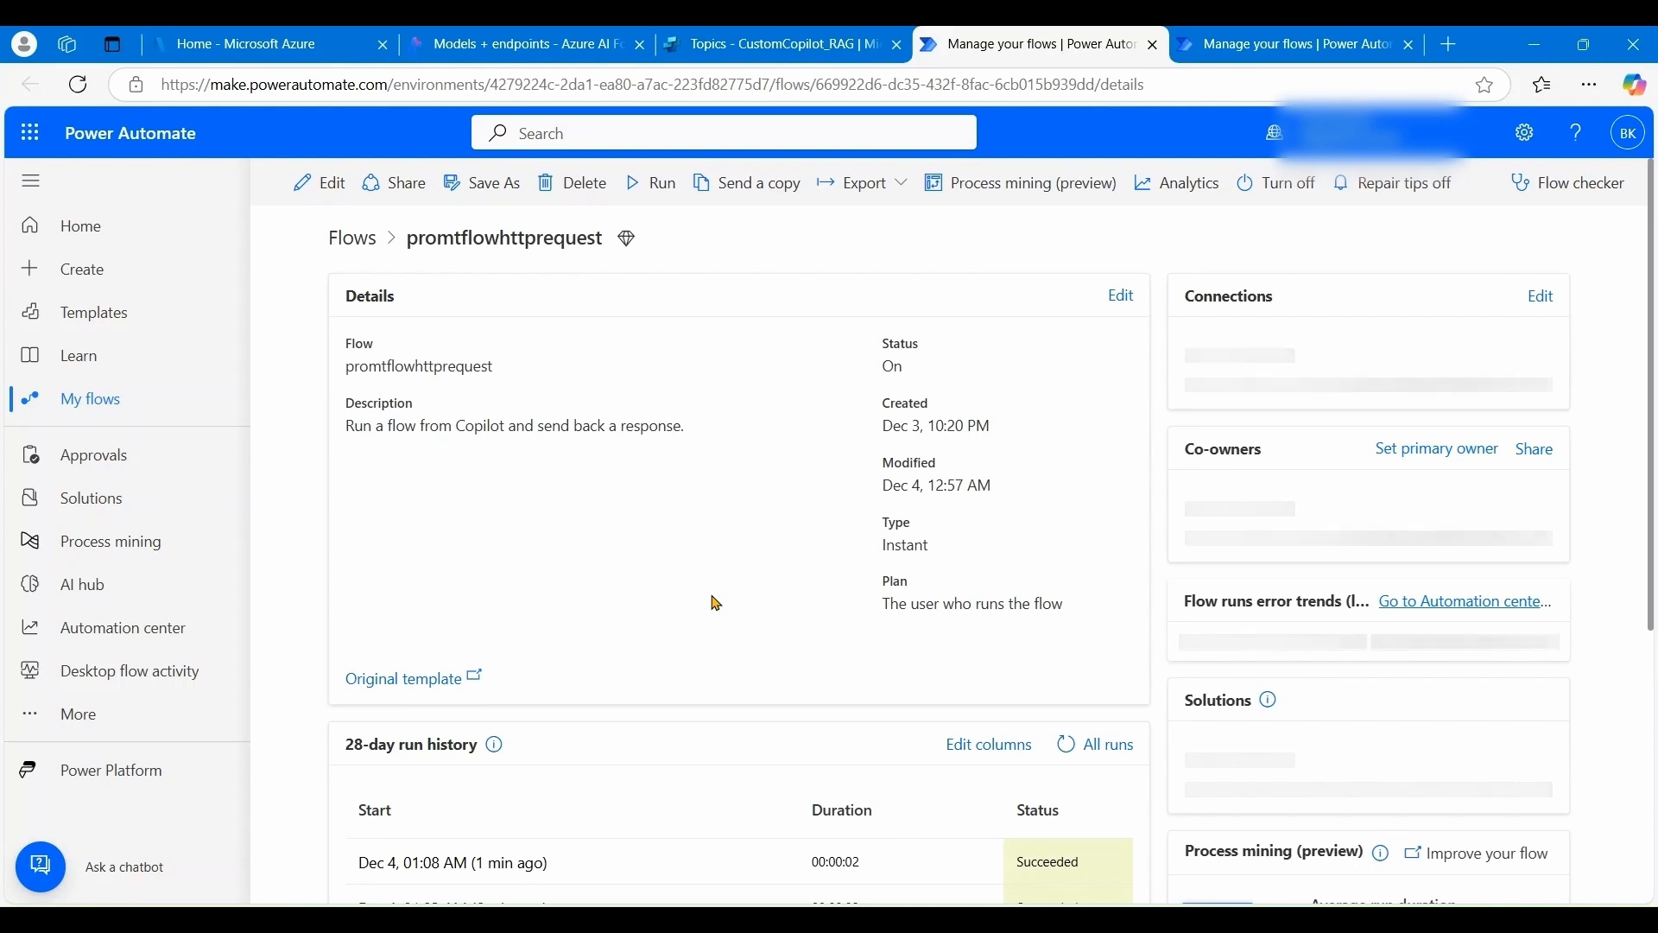
- From My flows, open promtflowhttprequest in the designer for editing
{"action": "left_click", "coordinate": [96, 408]}
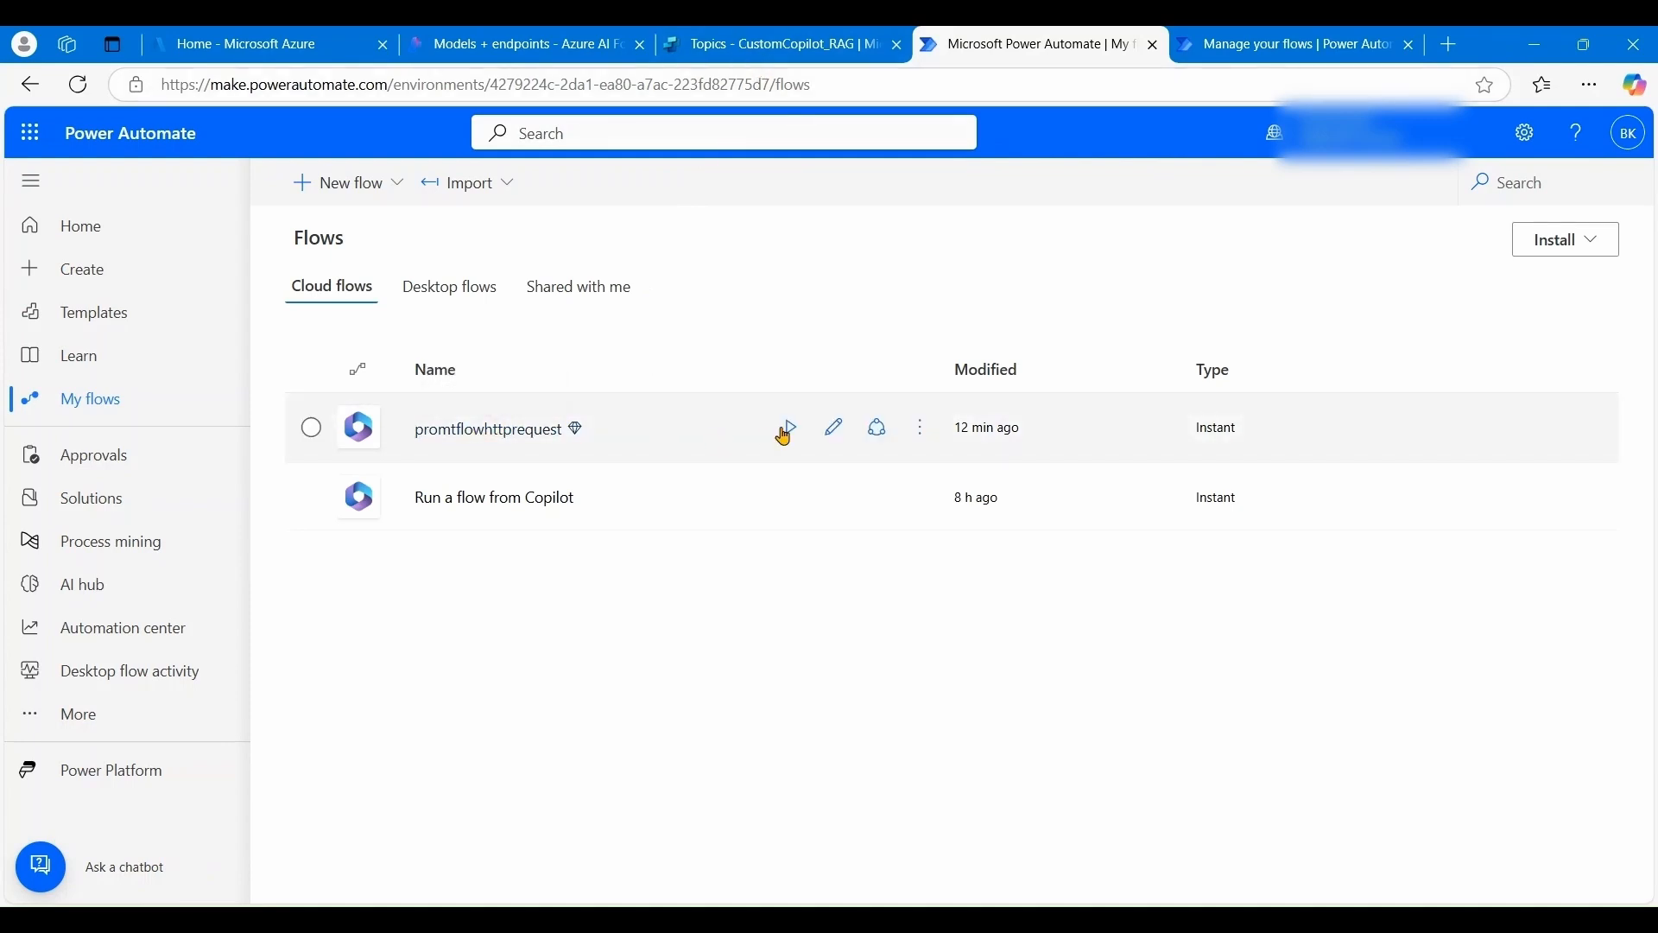
{"action": "left_click", "coordinate": [832, 432]}
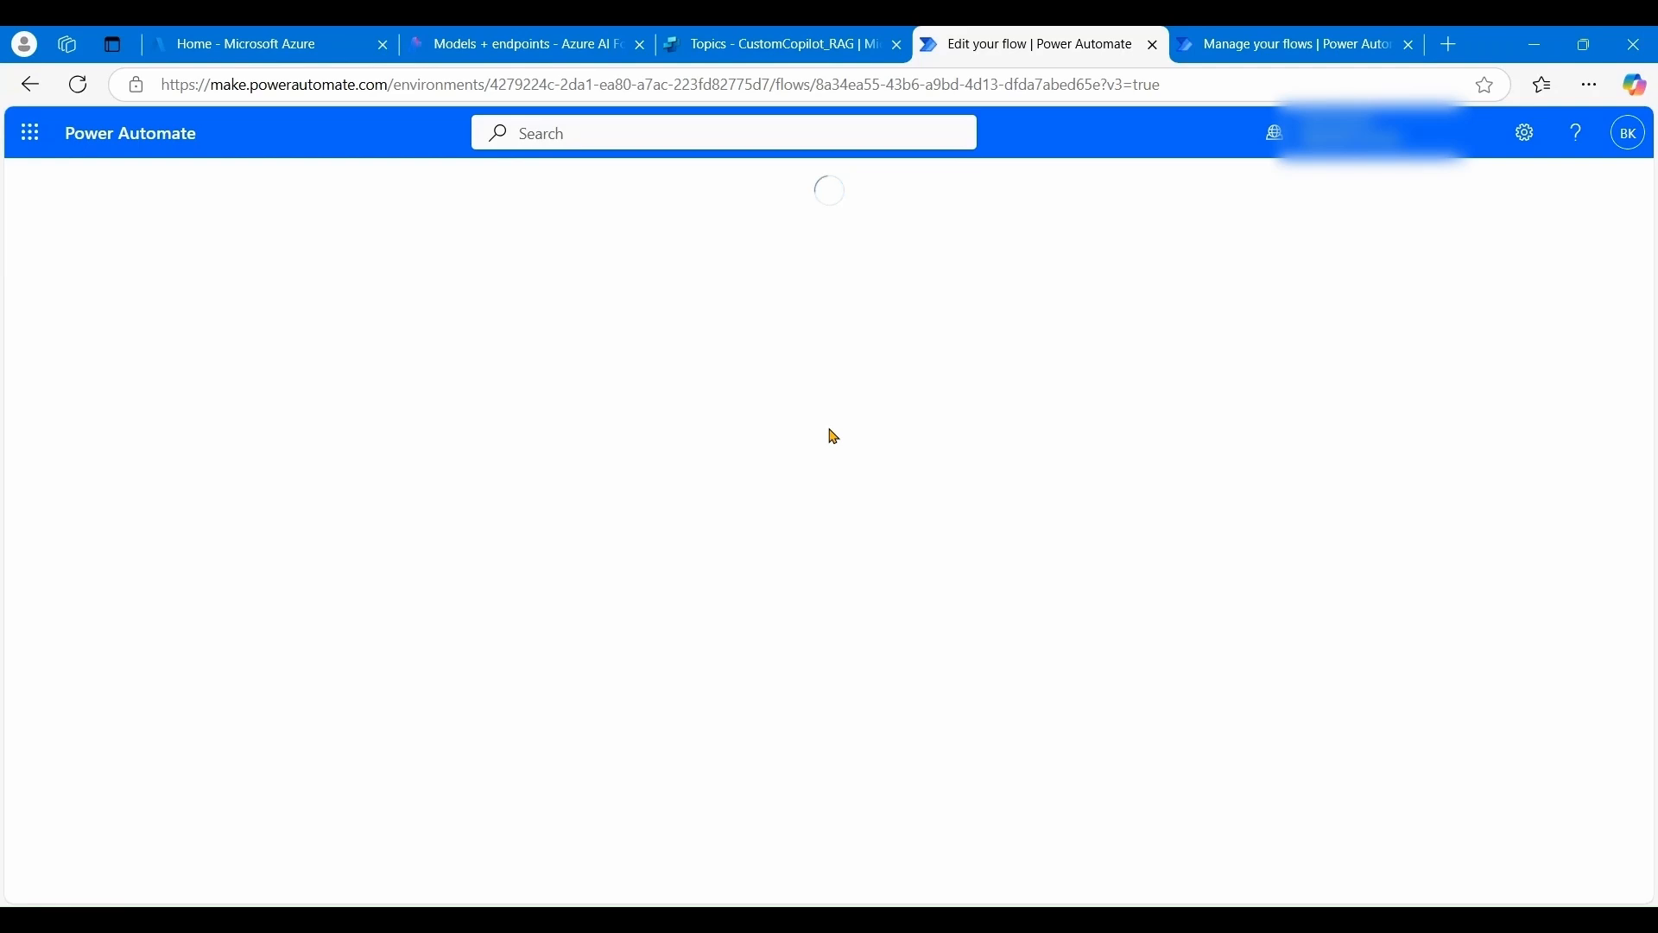
- Back in the flow designer, display the HTTP step's score URI, POST method, Bearer header and body
{"action": "left_click", "coordinate": [734, 45]}
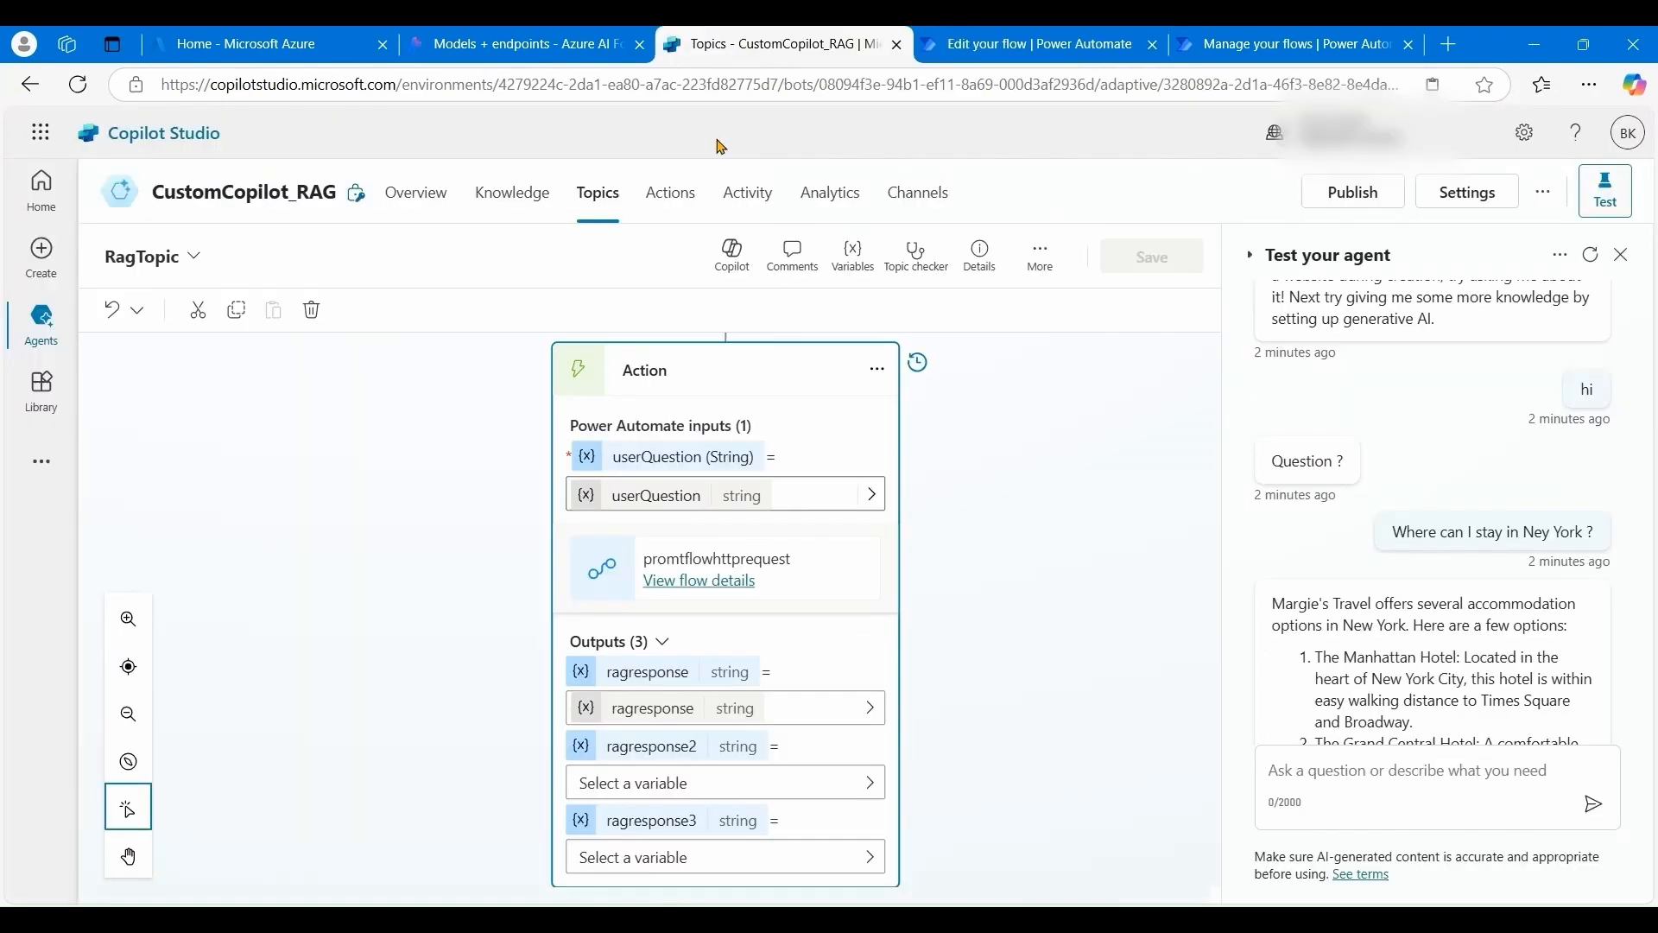
{"action": "left_click", "coordinate": [1001, 53]}
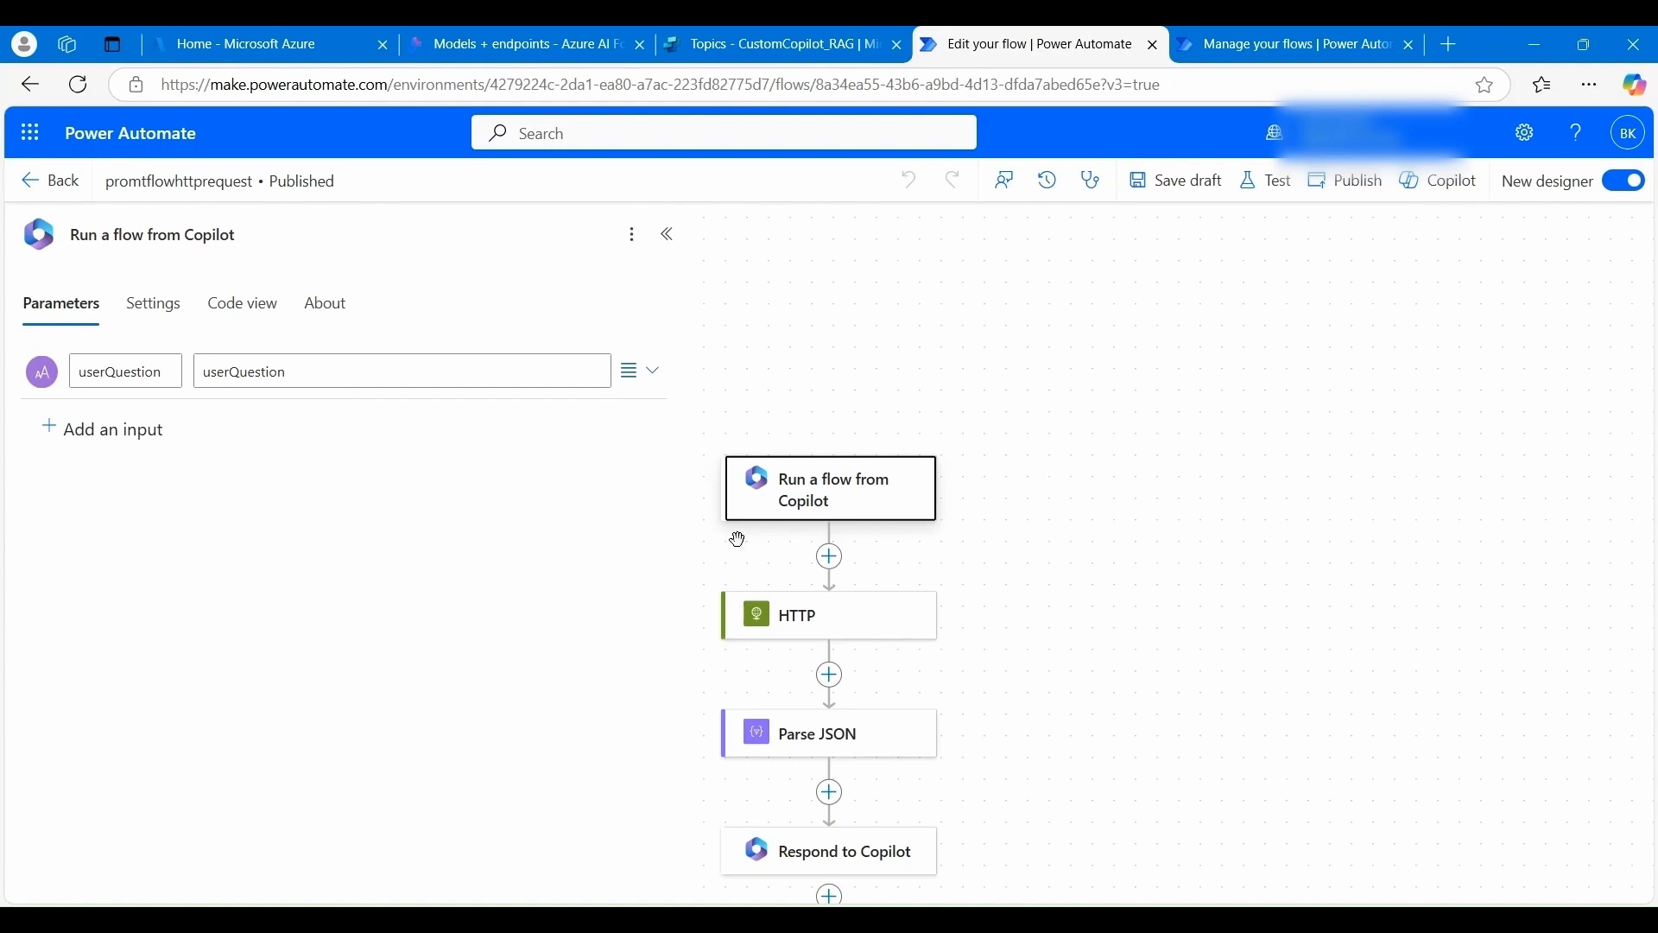
{"action": "left_click", "coordinate": [829, 627]}
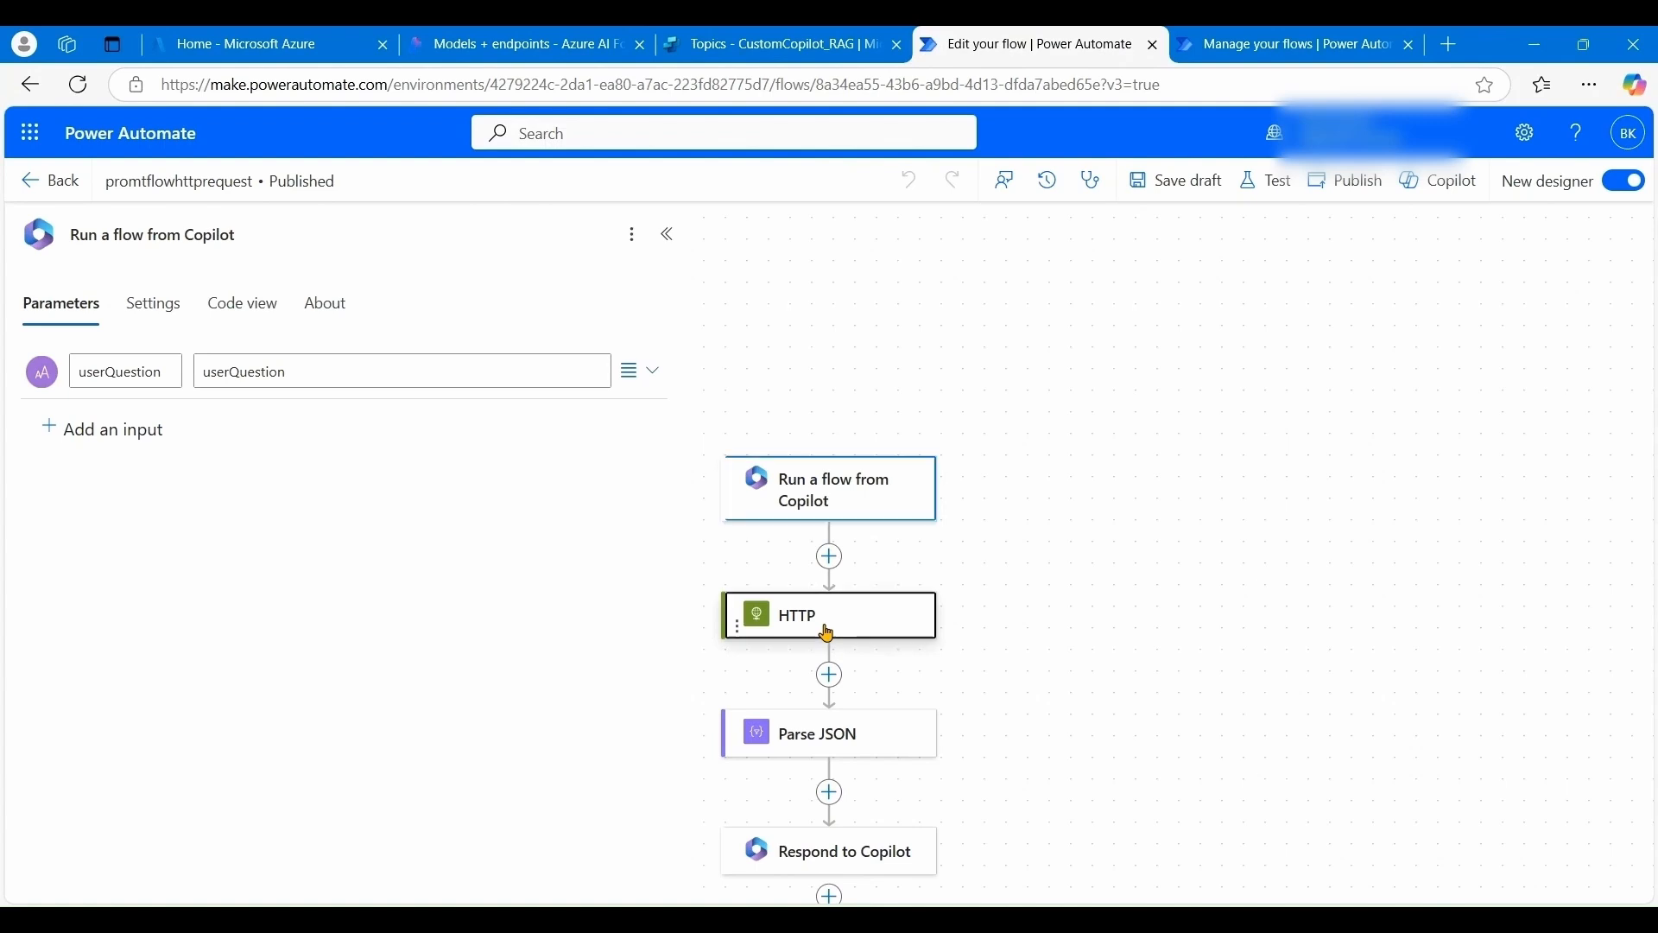
{"action": "left_click", "coordinate": [837, 558]}
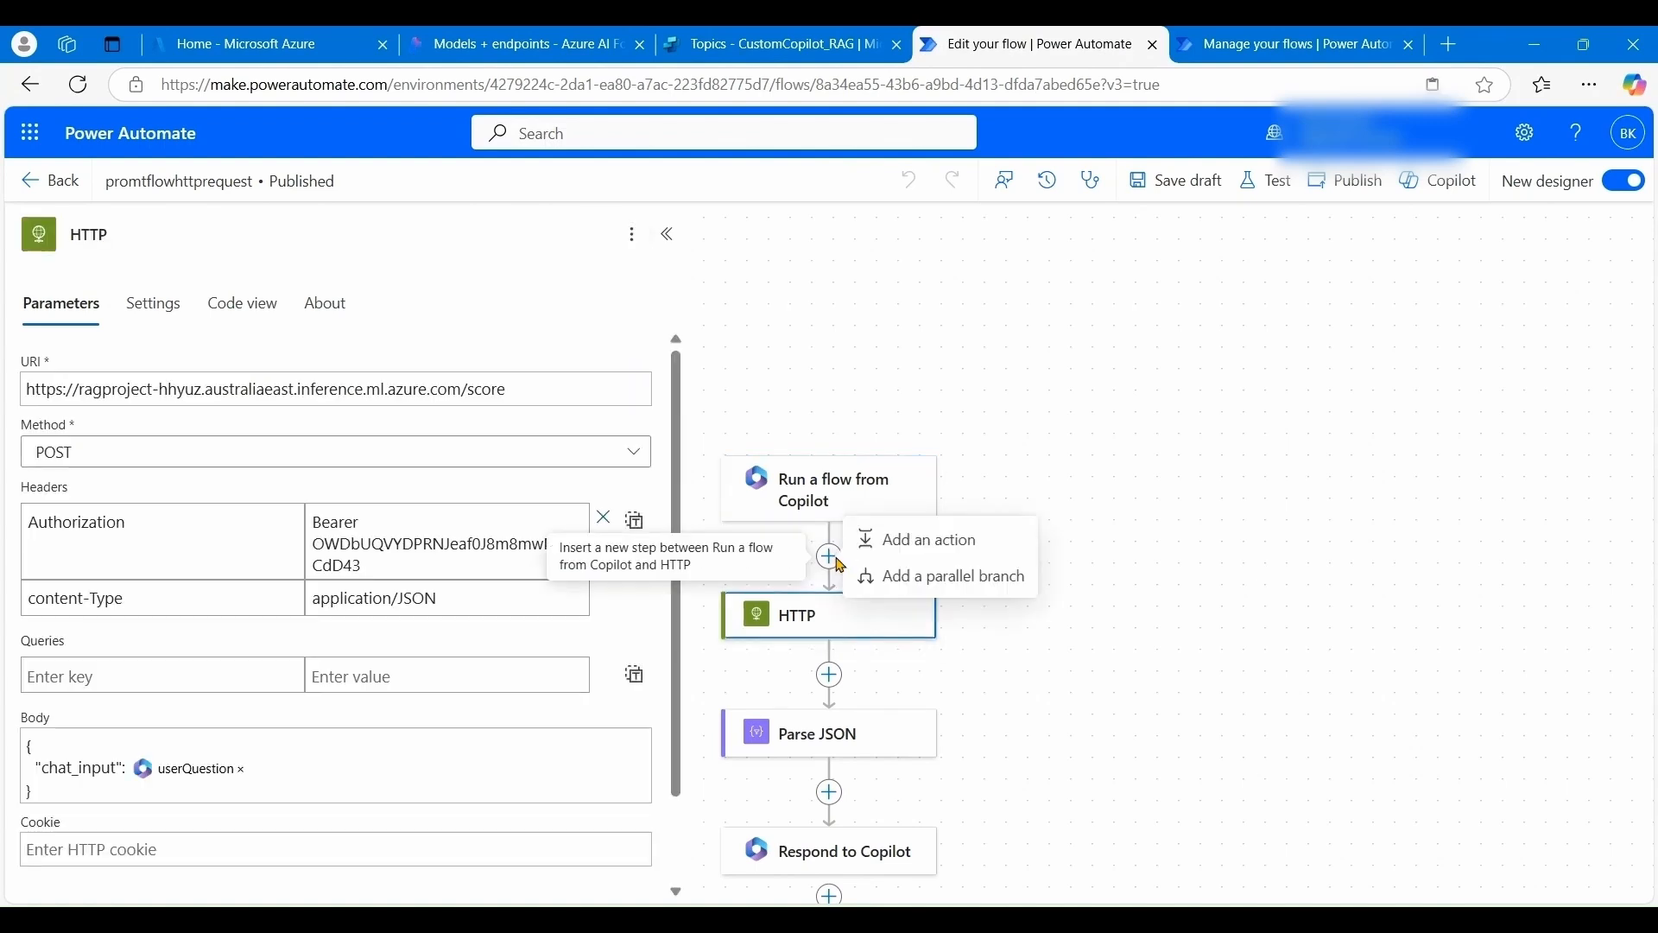
{"action": "left_click", "coordinate": [925, 540]}
{"action": "type", "text": "h"}
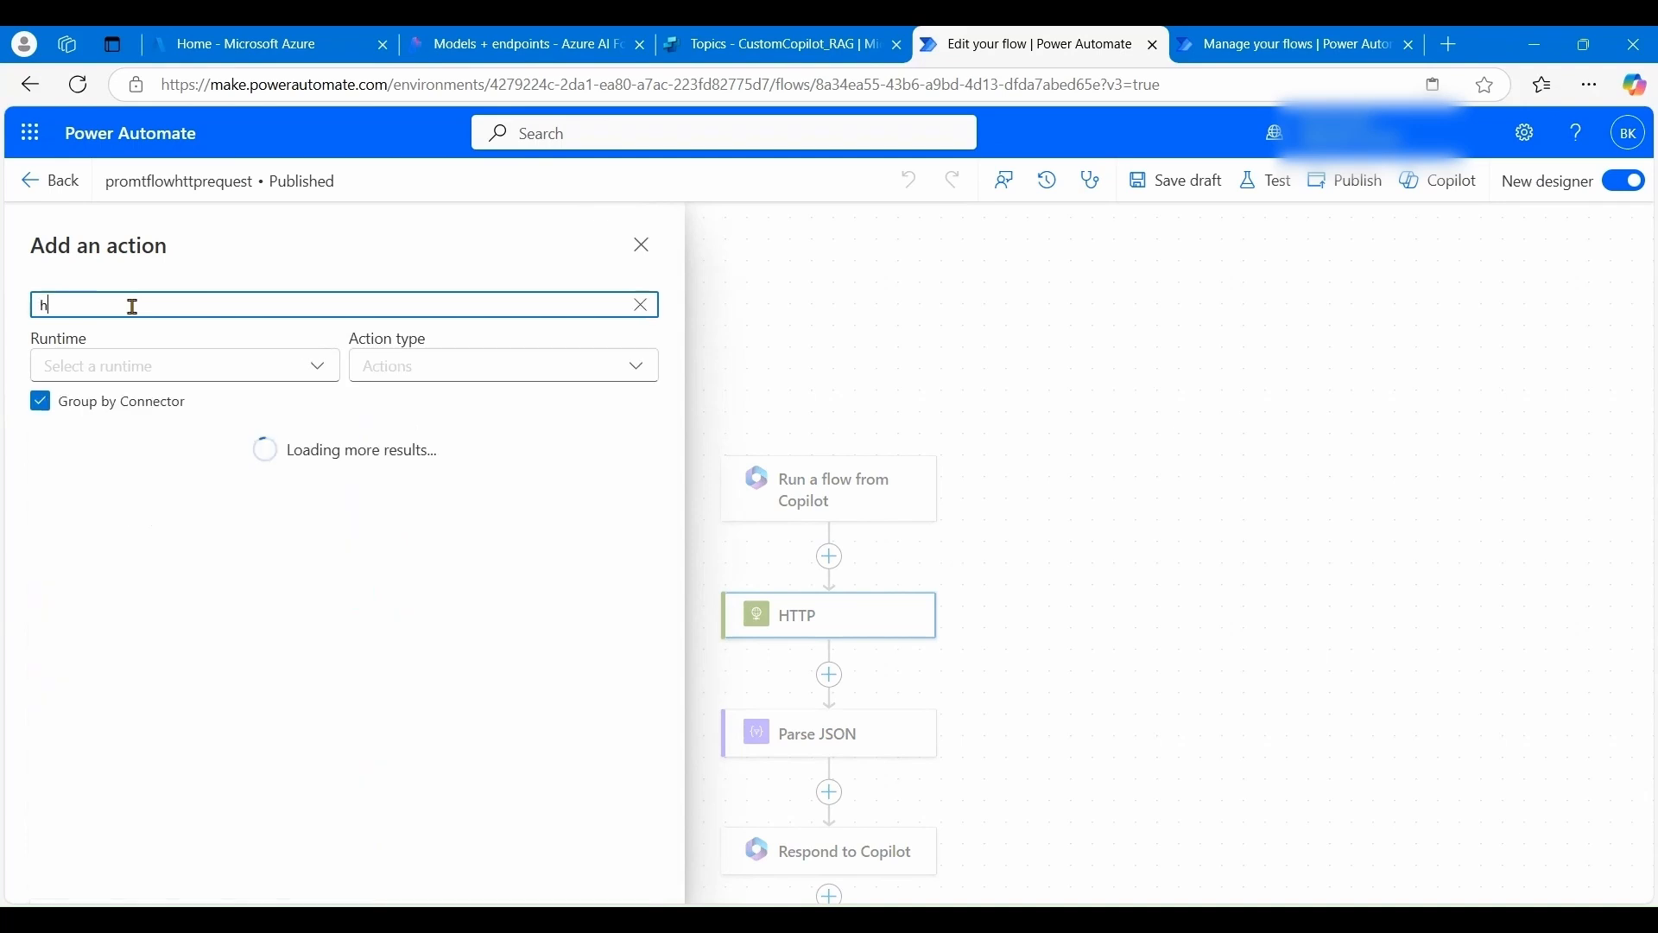
{"action": "type", "text": "ttp"}
{"action": "scroll", "coordinate": [120, 535], "scroll_direction": "down", "scroll_amount": 5}
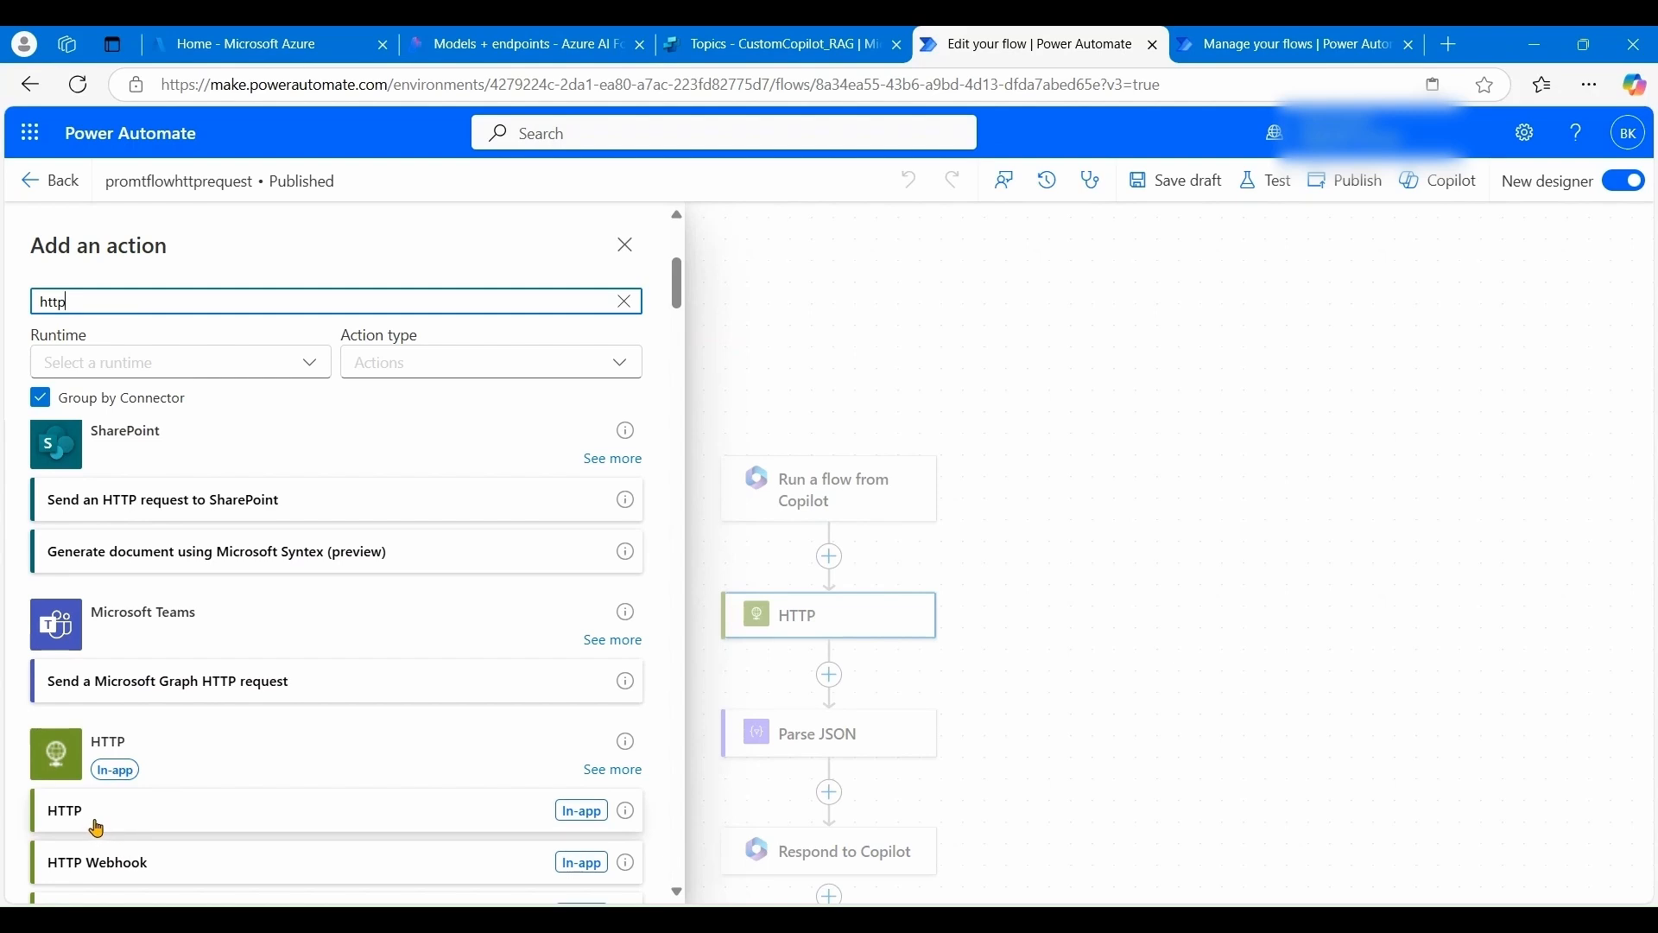
{"action": "left_click", "coordinate": [623, 246]}
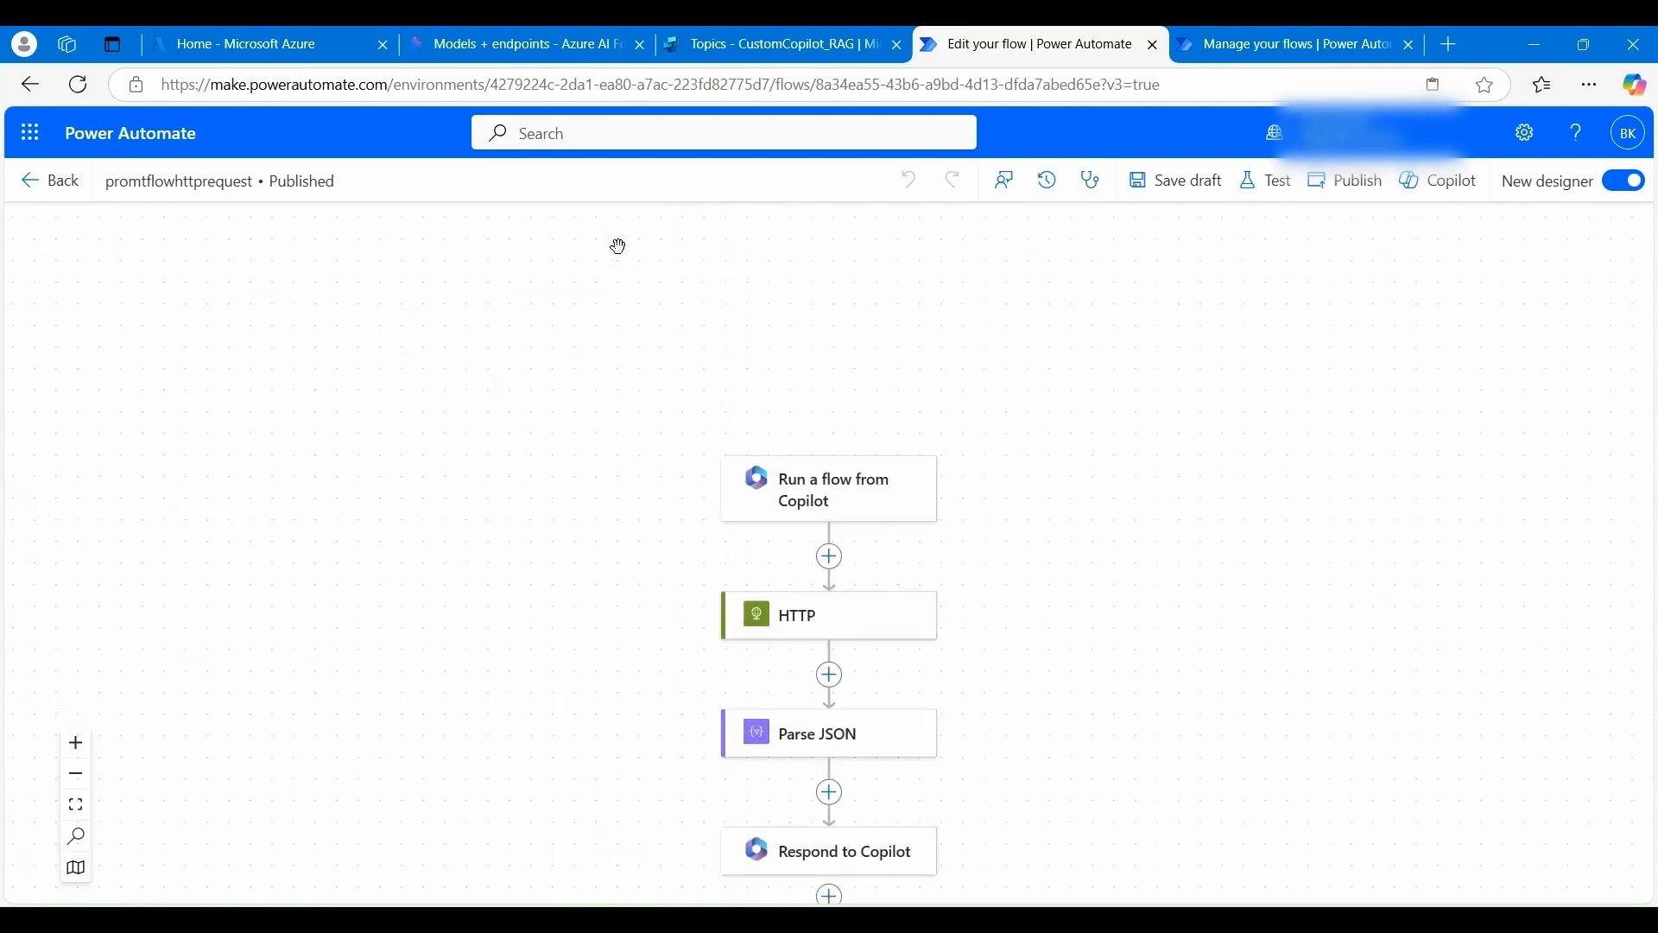
{"action": "left_click", "coordinate": [816, 612]}
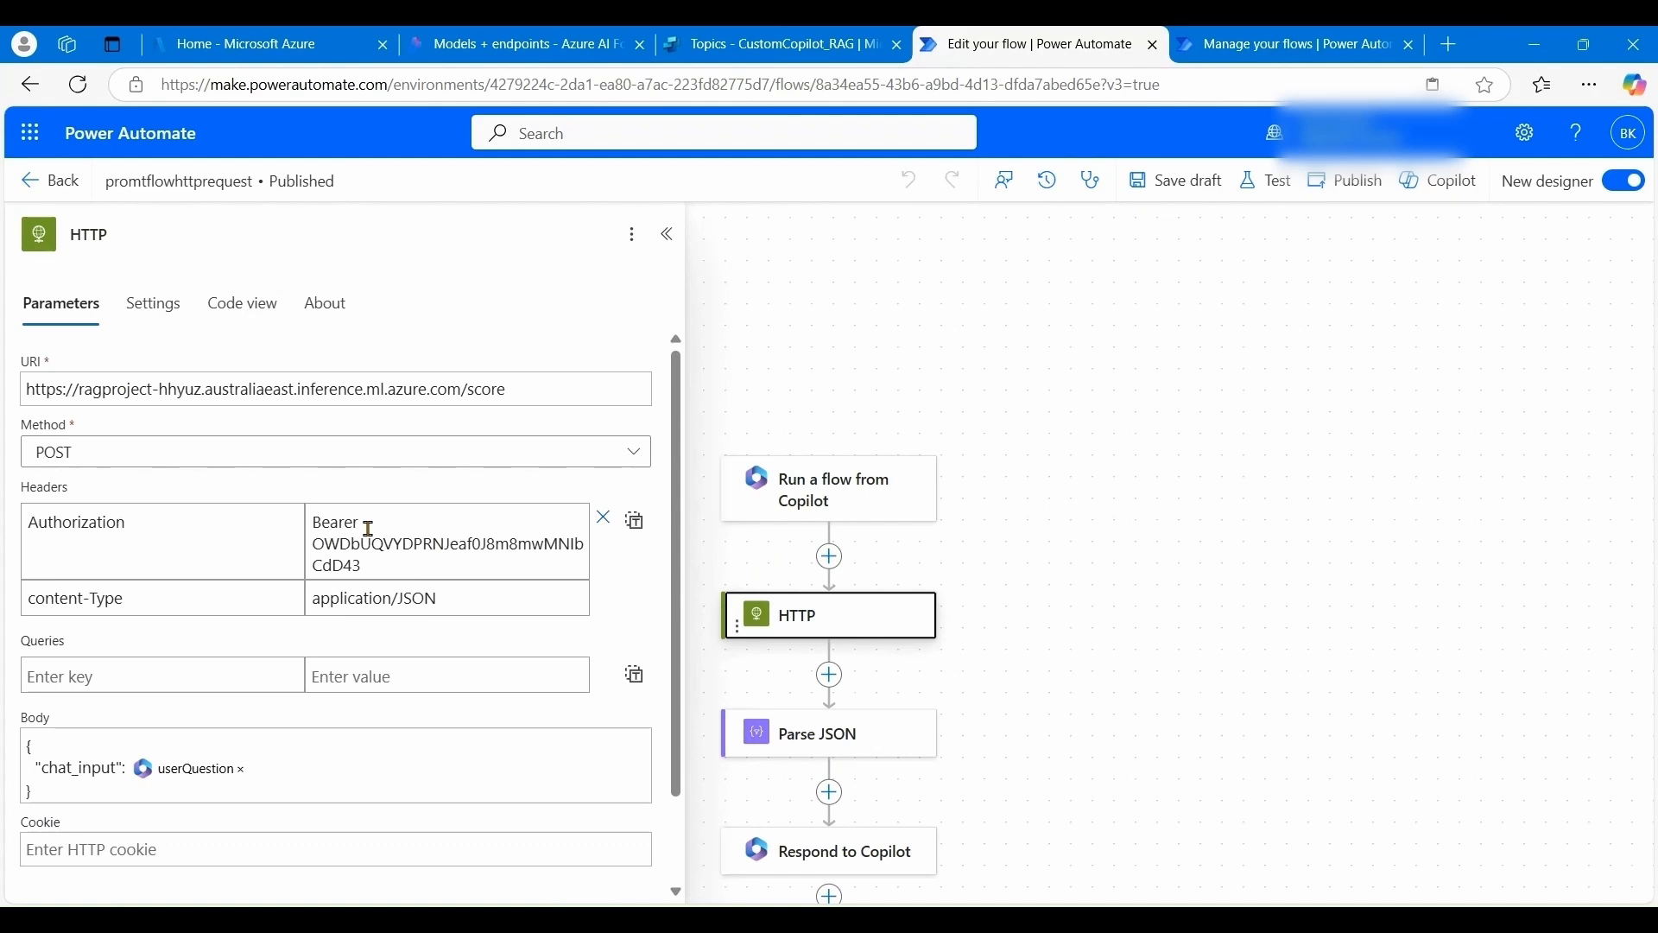
- Review the HTTP body's userQuestion value and the Parse JSON parameters, then open the insert-step picker between them
{"action": "scroll", "coordinate": [371, 553], "scroll_direction": "down", "scroll_amount": 1}
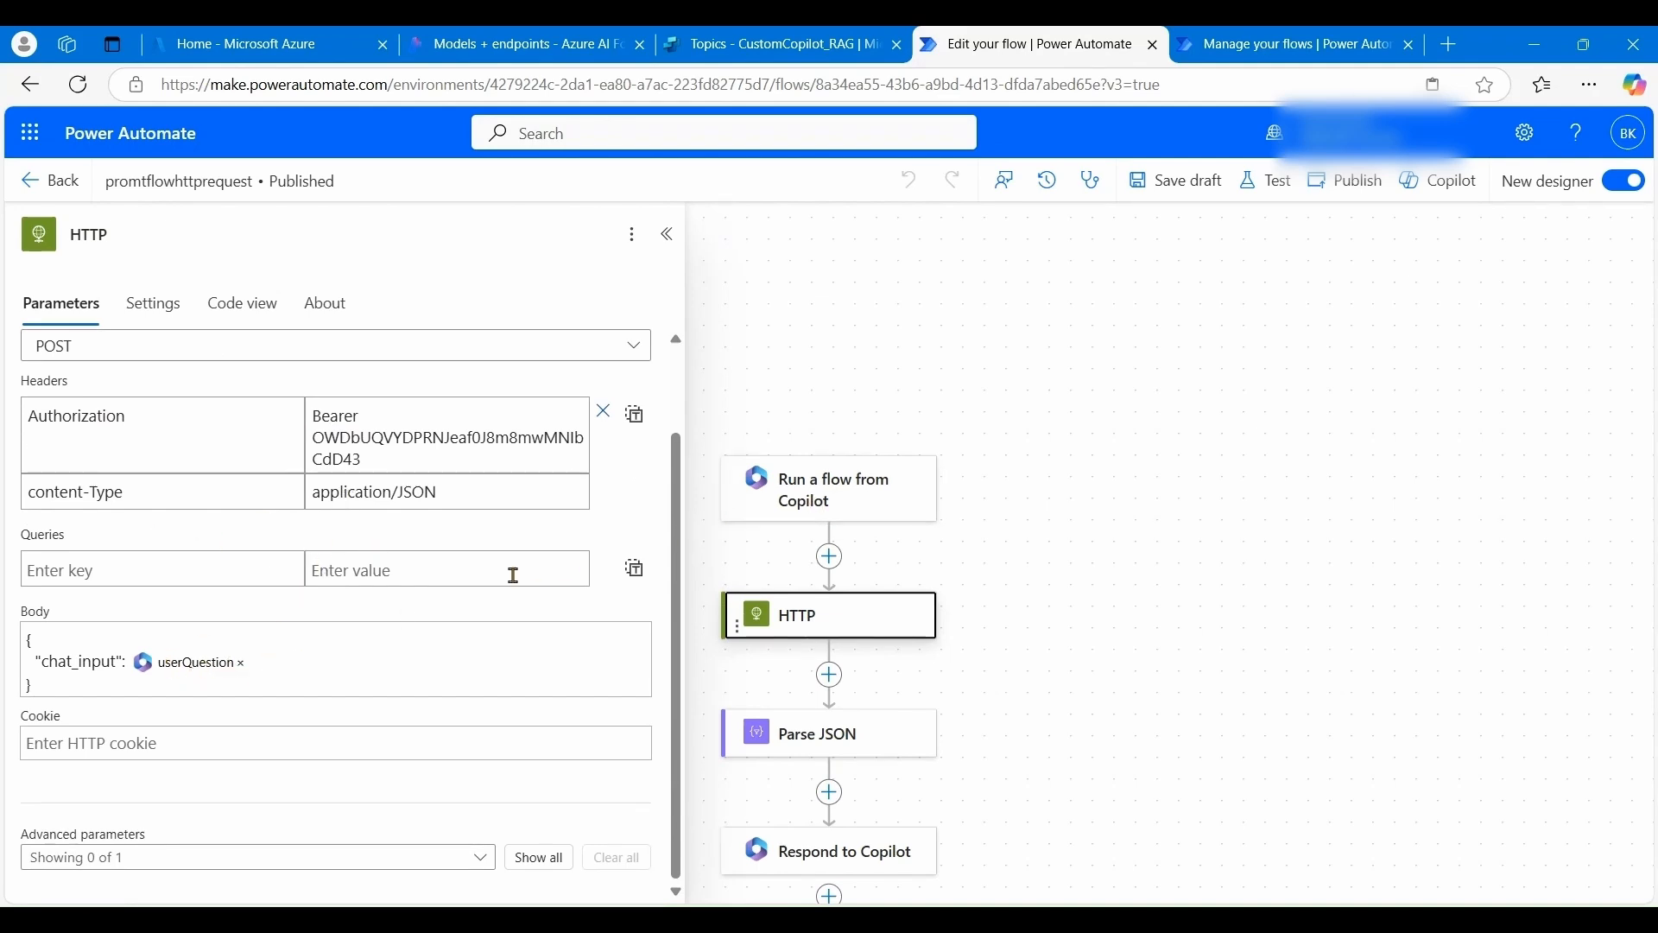
{"action": "left_click", "coordinate": [264, 670]}
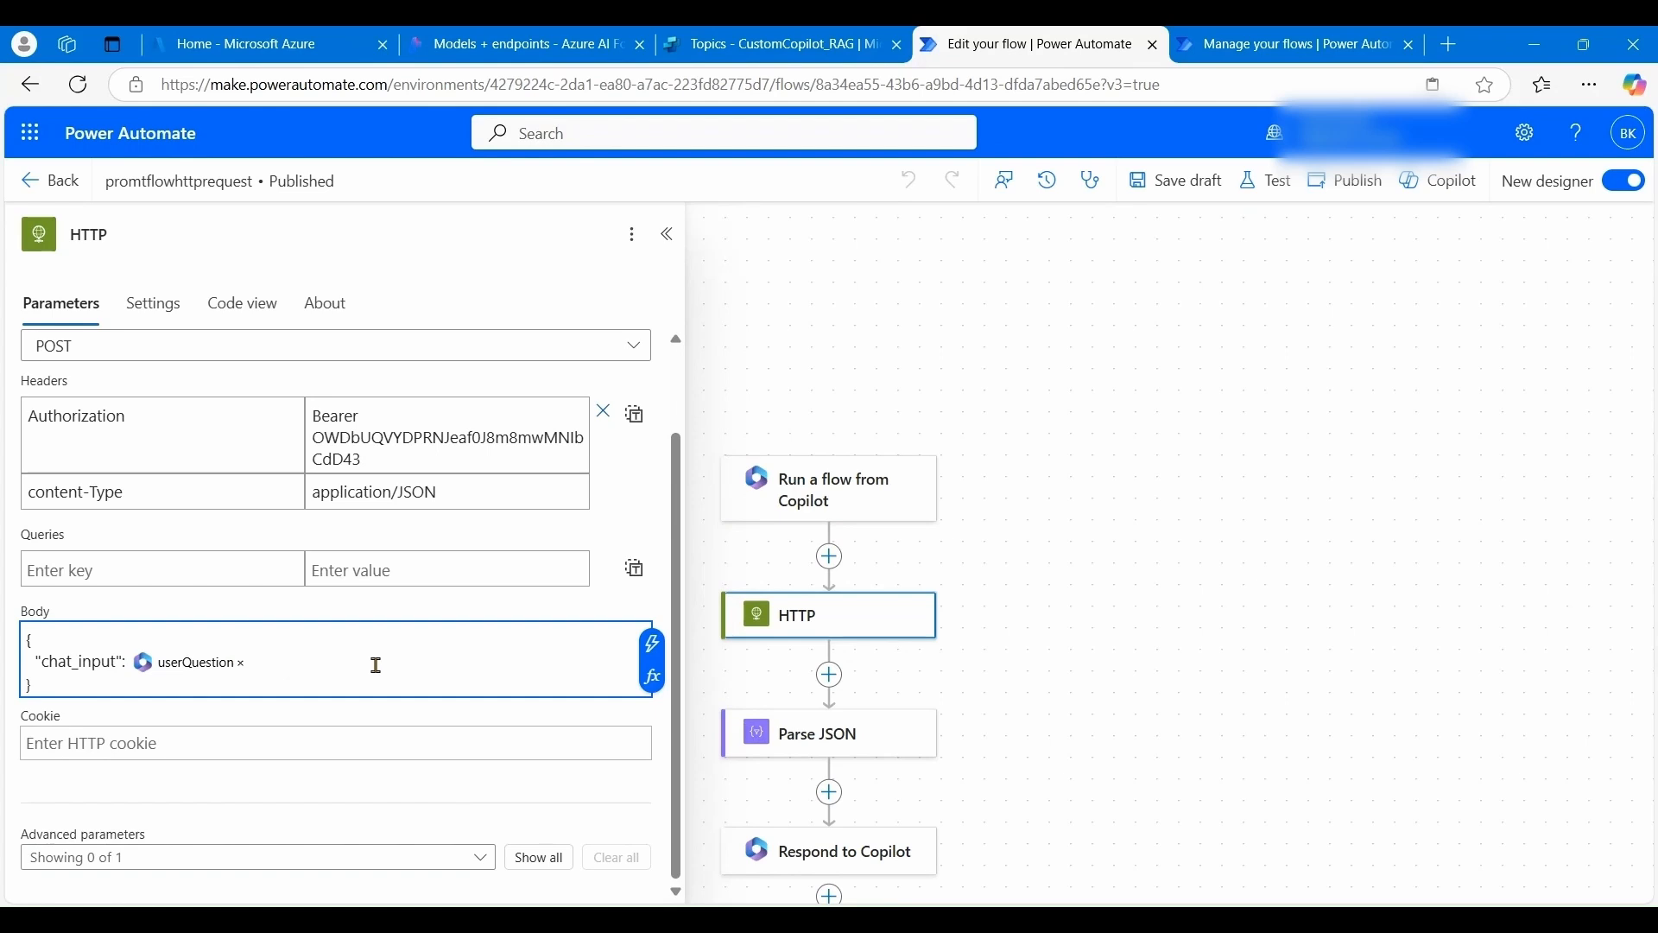
{"action": "left_click", "coordinate": [651, 681]}
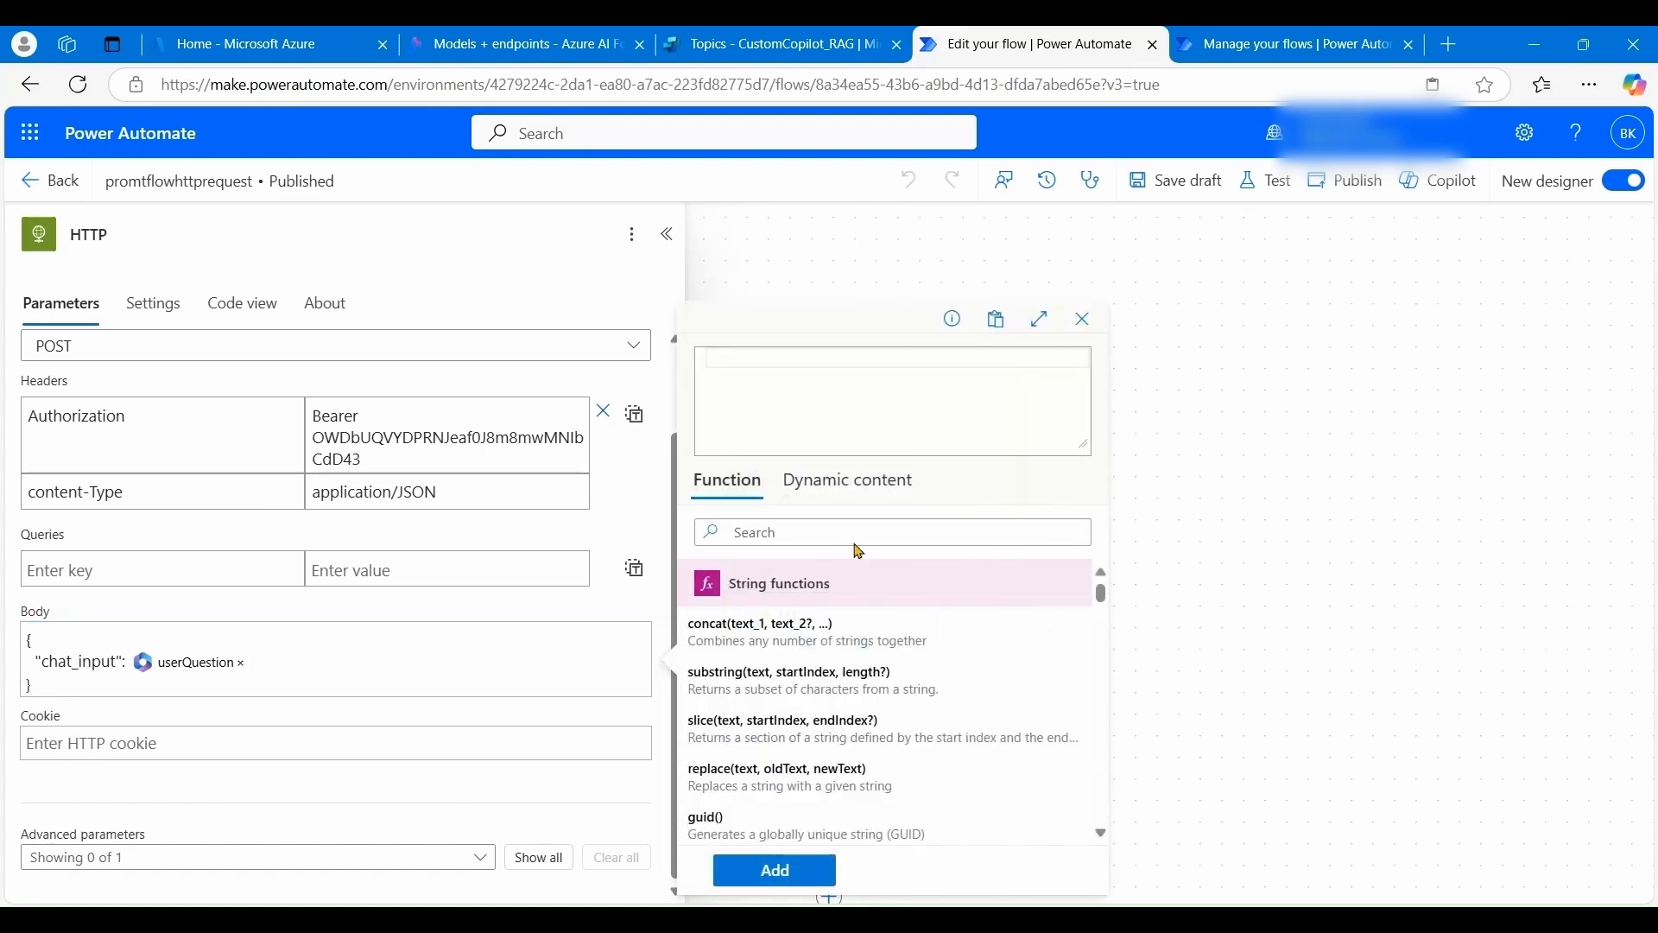
{"action": "left_click", "coordinate": [864, 490]}
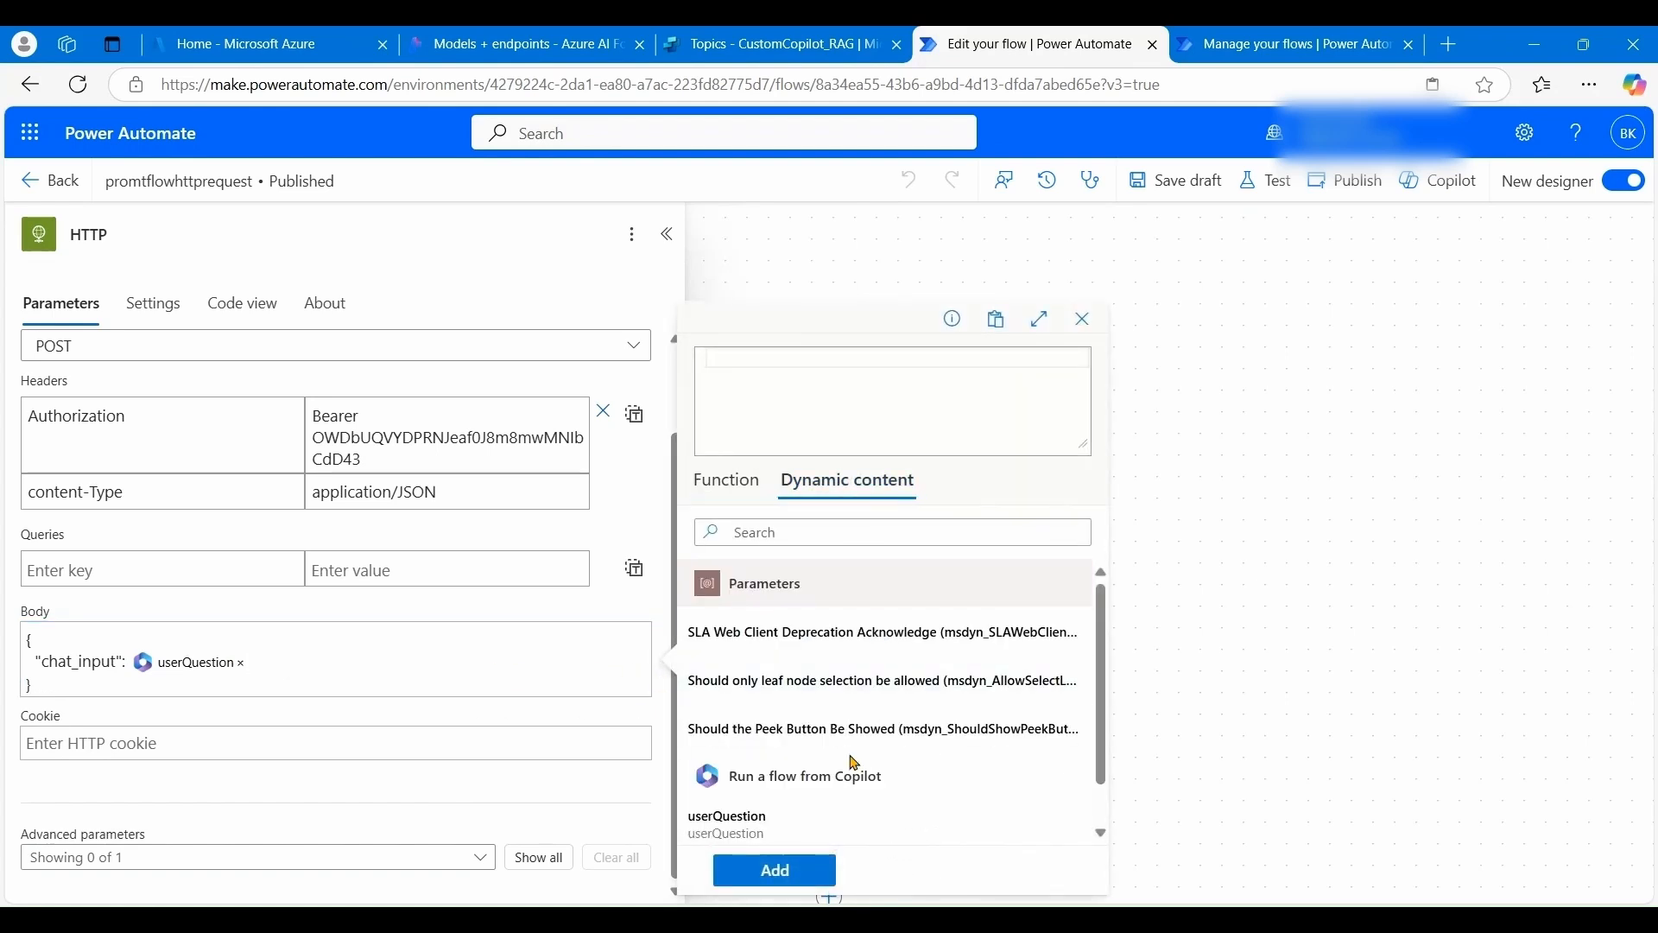
{"action": "scroll", "coordinate": [846, 771], "scroll_direction": "down", "scroll_amount": 1}
{"action": "left_click", "coordinate": [758, 784]}
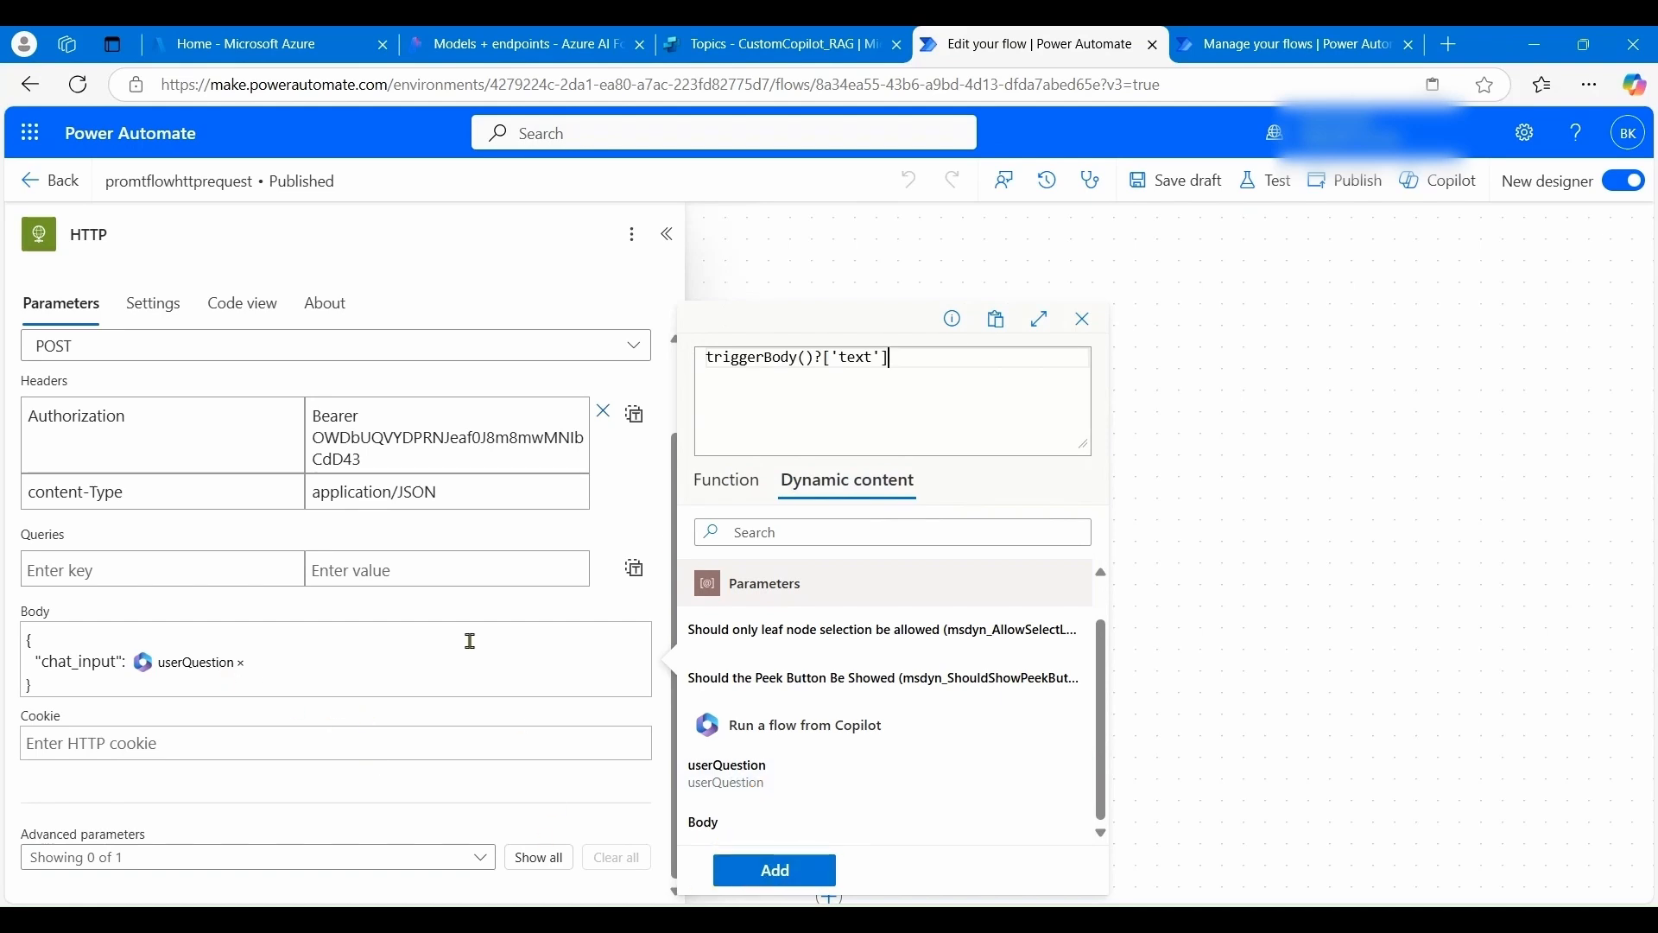
{"action": "left_click", "coordinate": [1082, 319]}
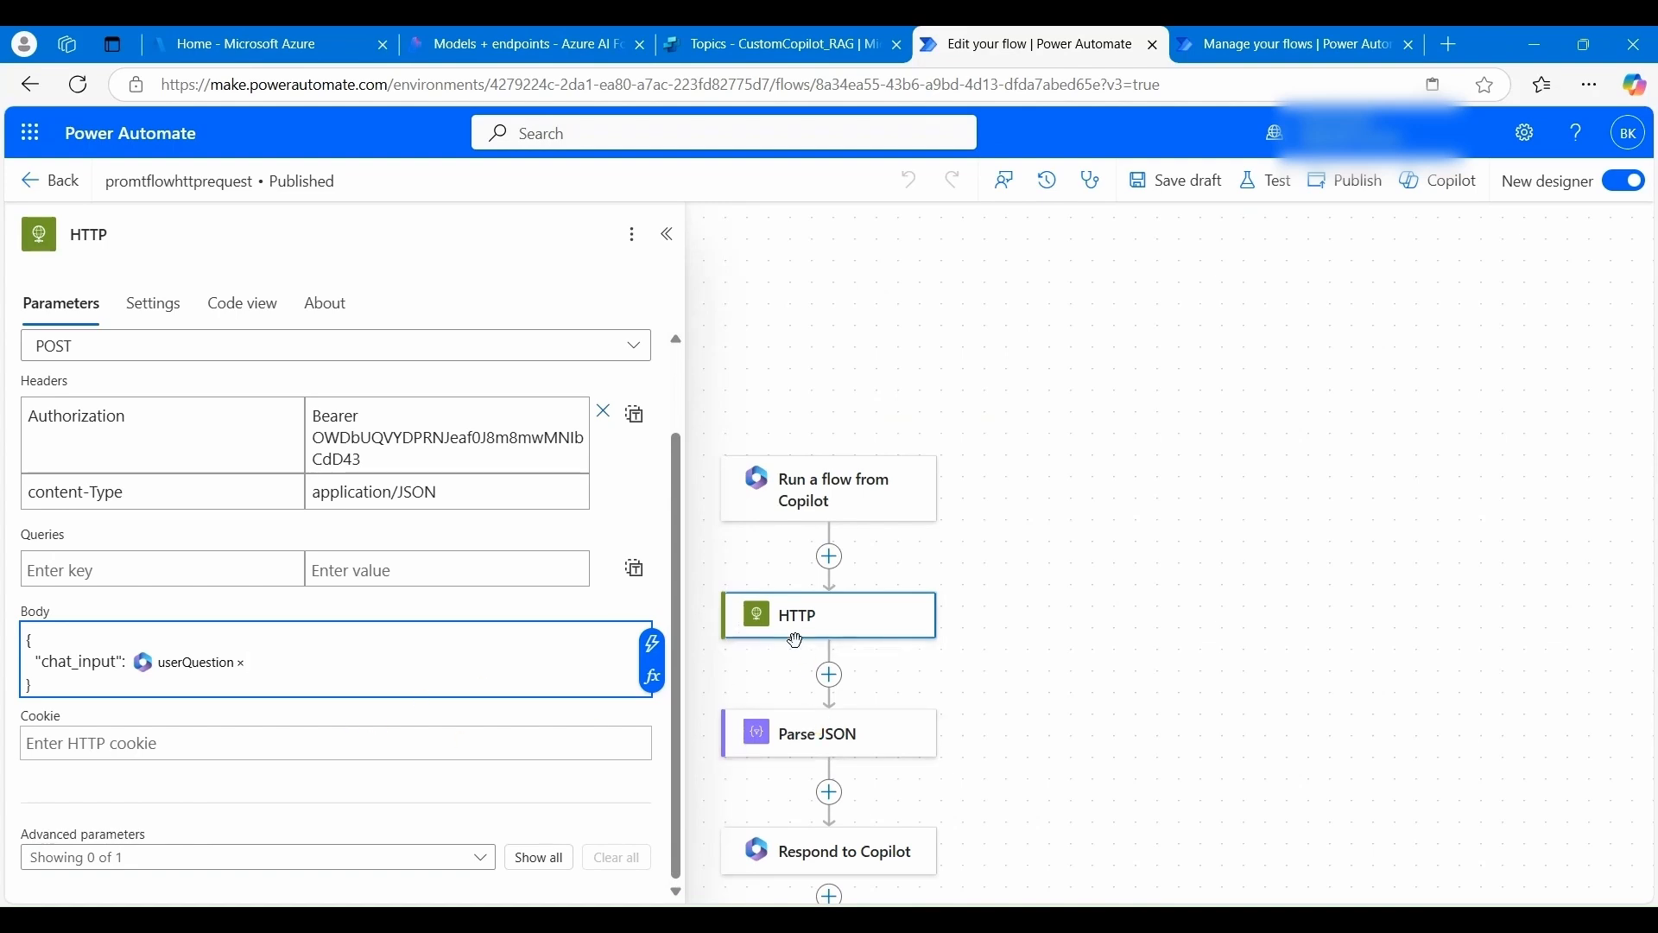
{"action": "left_click", "coordinate": [823, 738]}
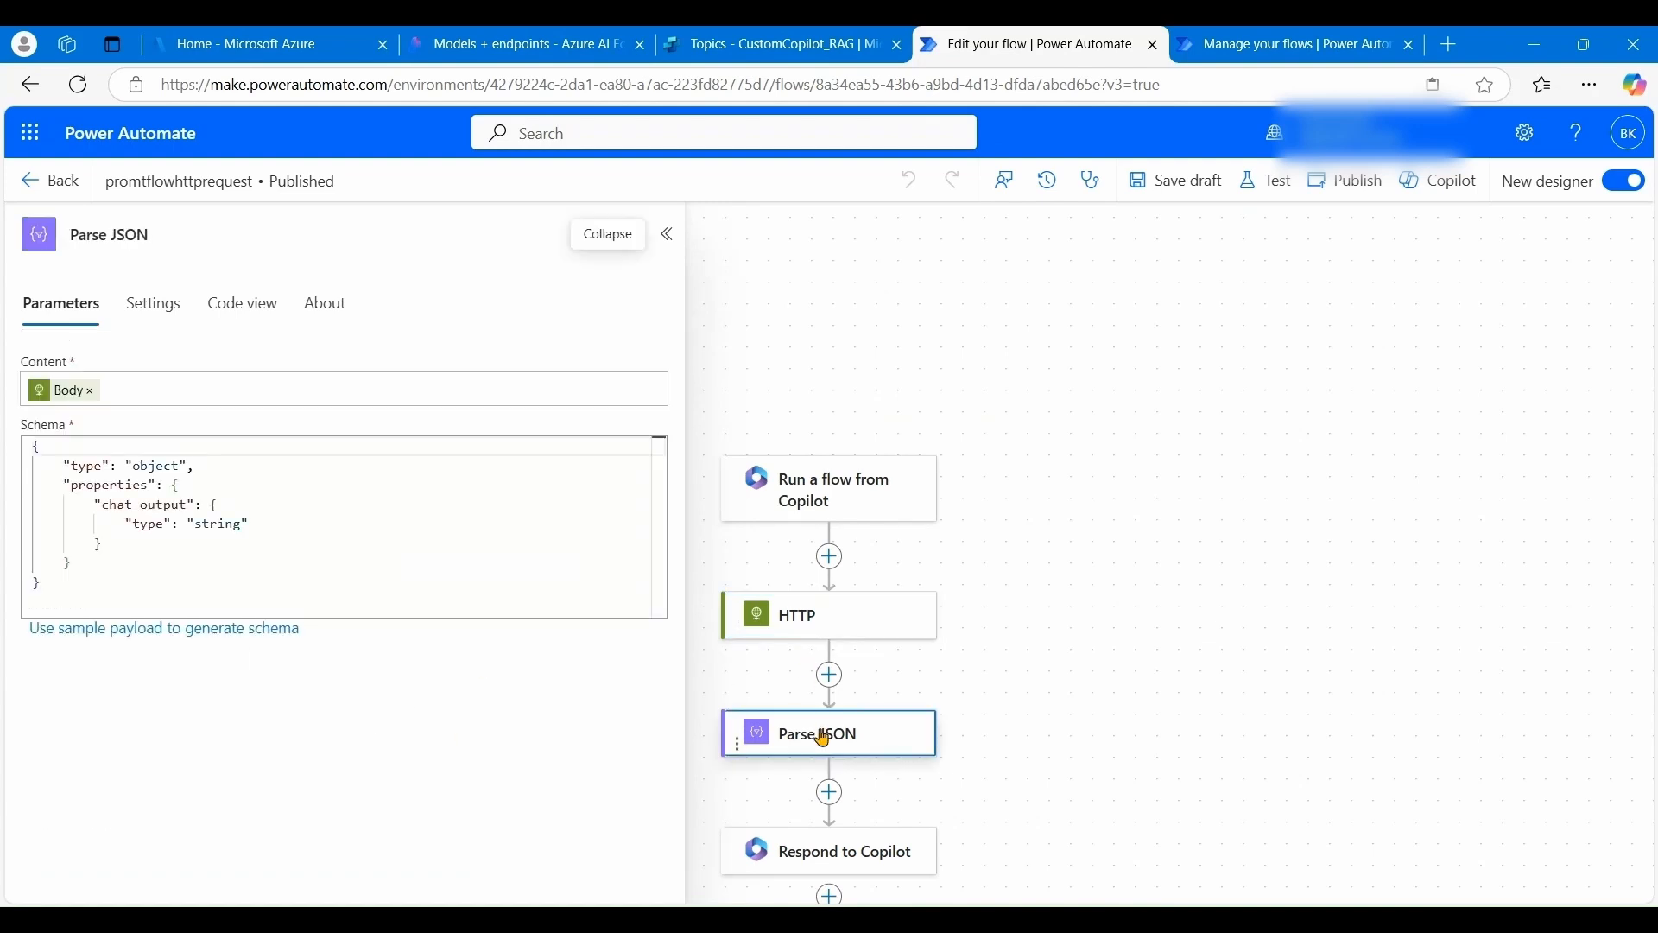
{"action": "left_click", "coordinate": [837, 691]}
- Search the action list for 'parse', then close it without adding anything
{"action": "left_click", "coordinate": [917, 656]}
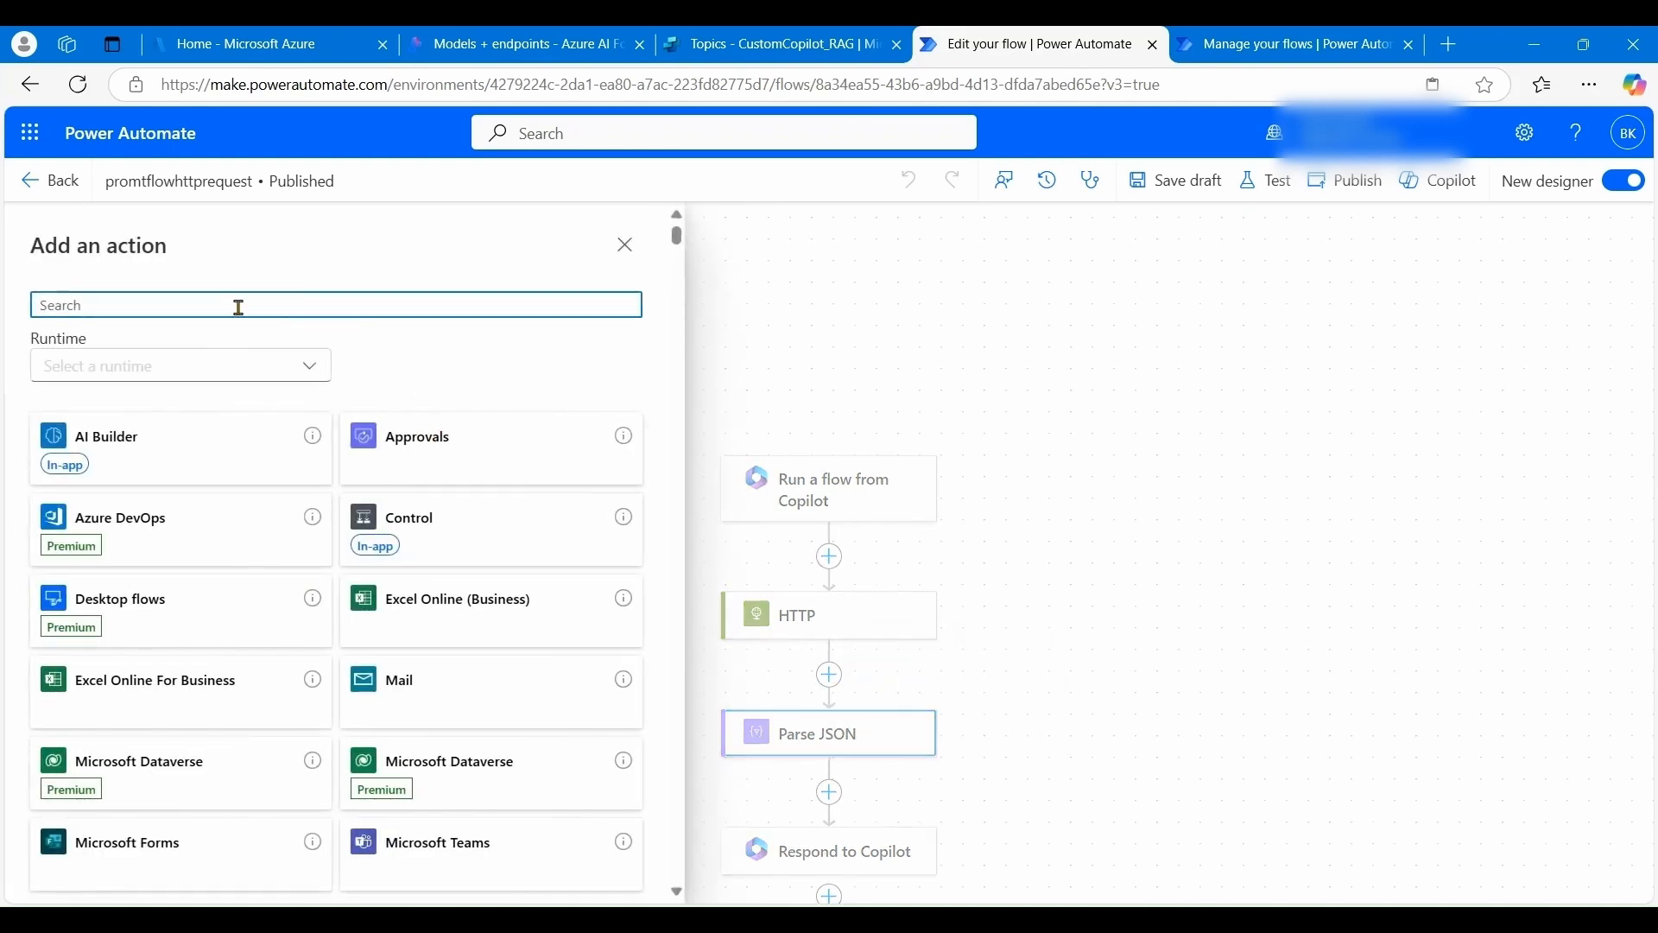
{"action": "type", "text": "pares"}
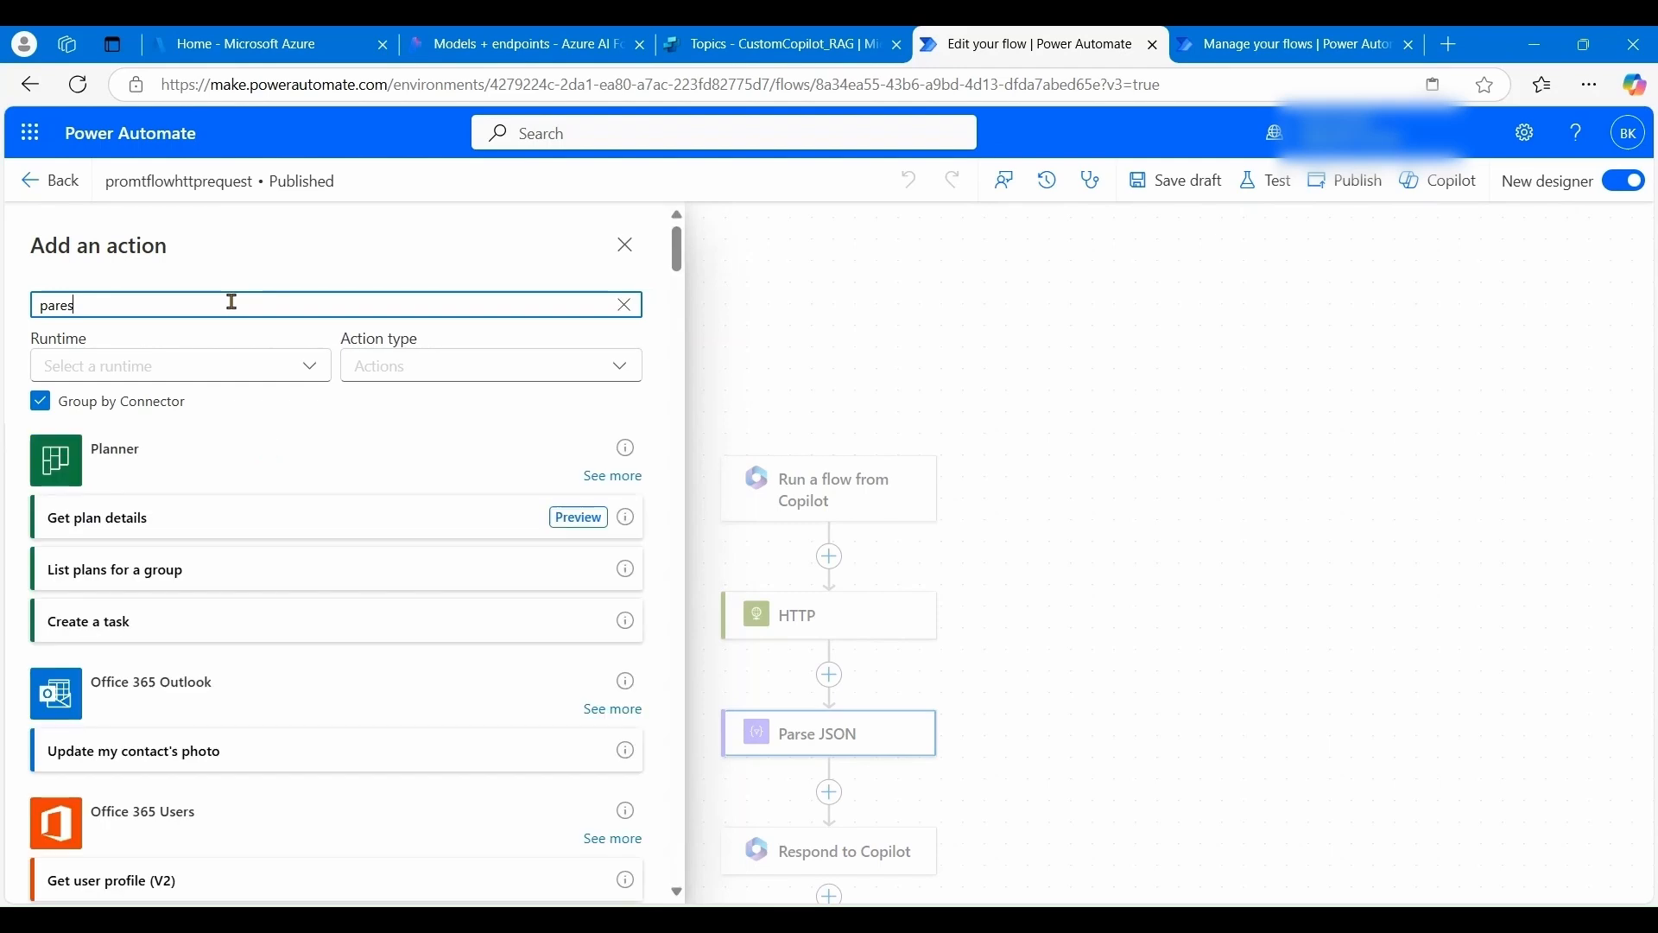
{"action": "key", "text": "BackSpace"}
{"action": "key", "text": "BackSpace"}
{"action": "type", "text": "se"}
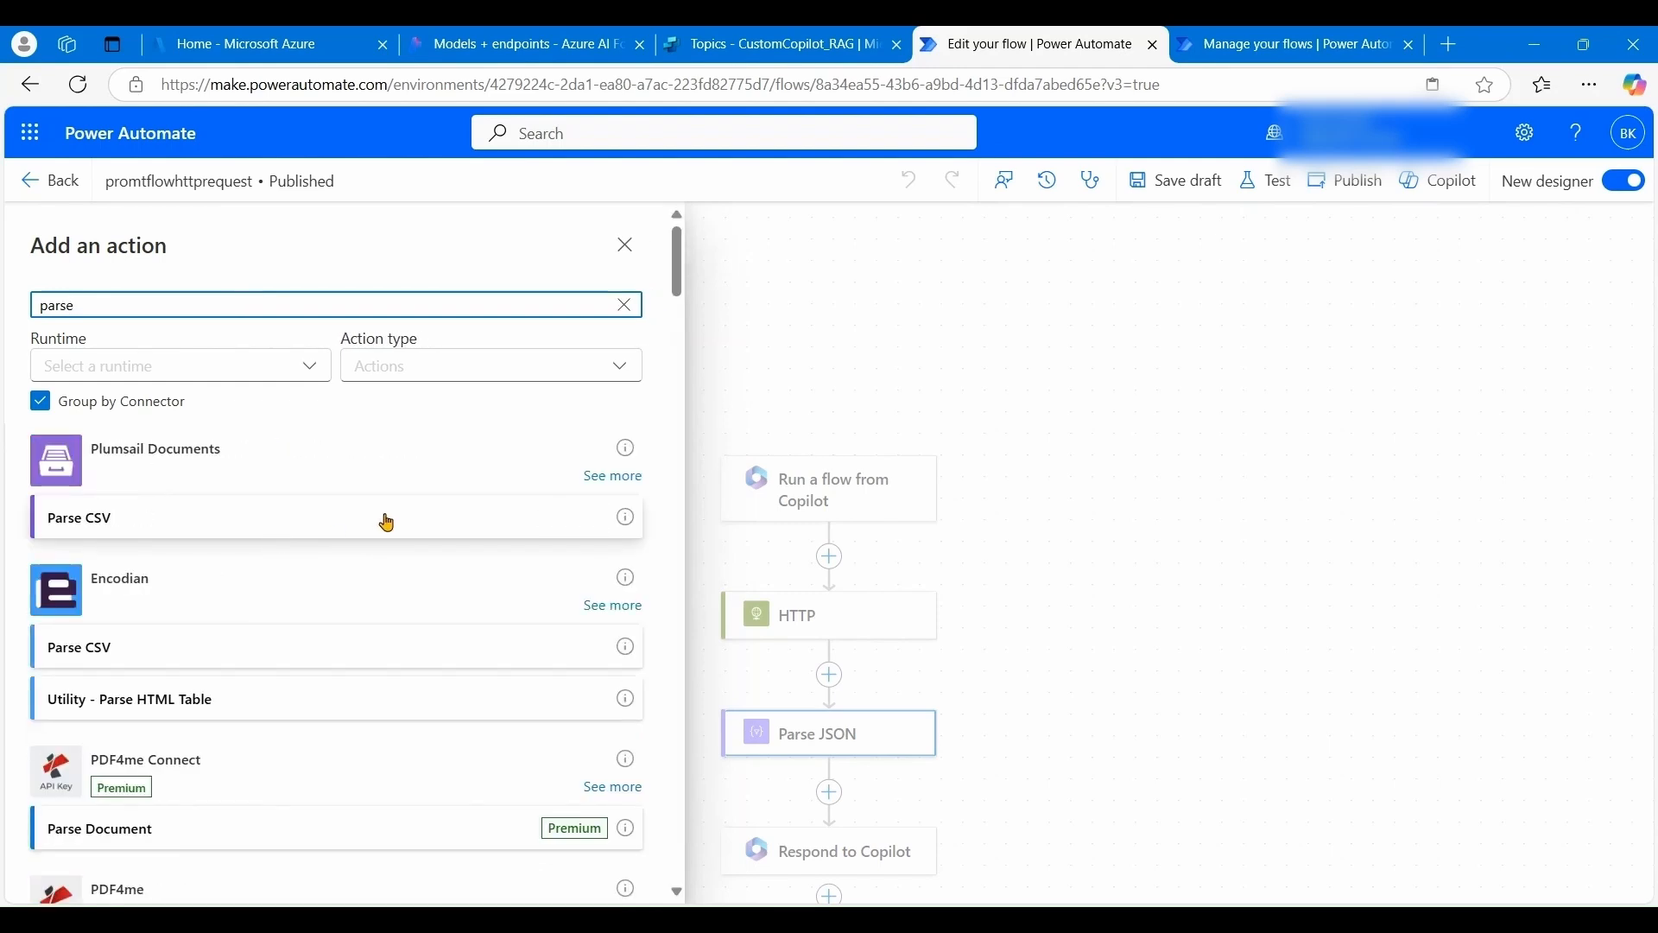
{"action": "scroll", "coordinate": [386, 521], "scroll_direction": "down", "scroll_amount": 10}
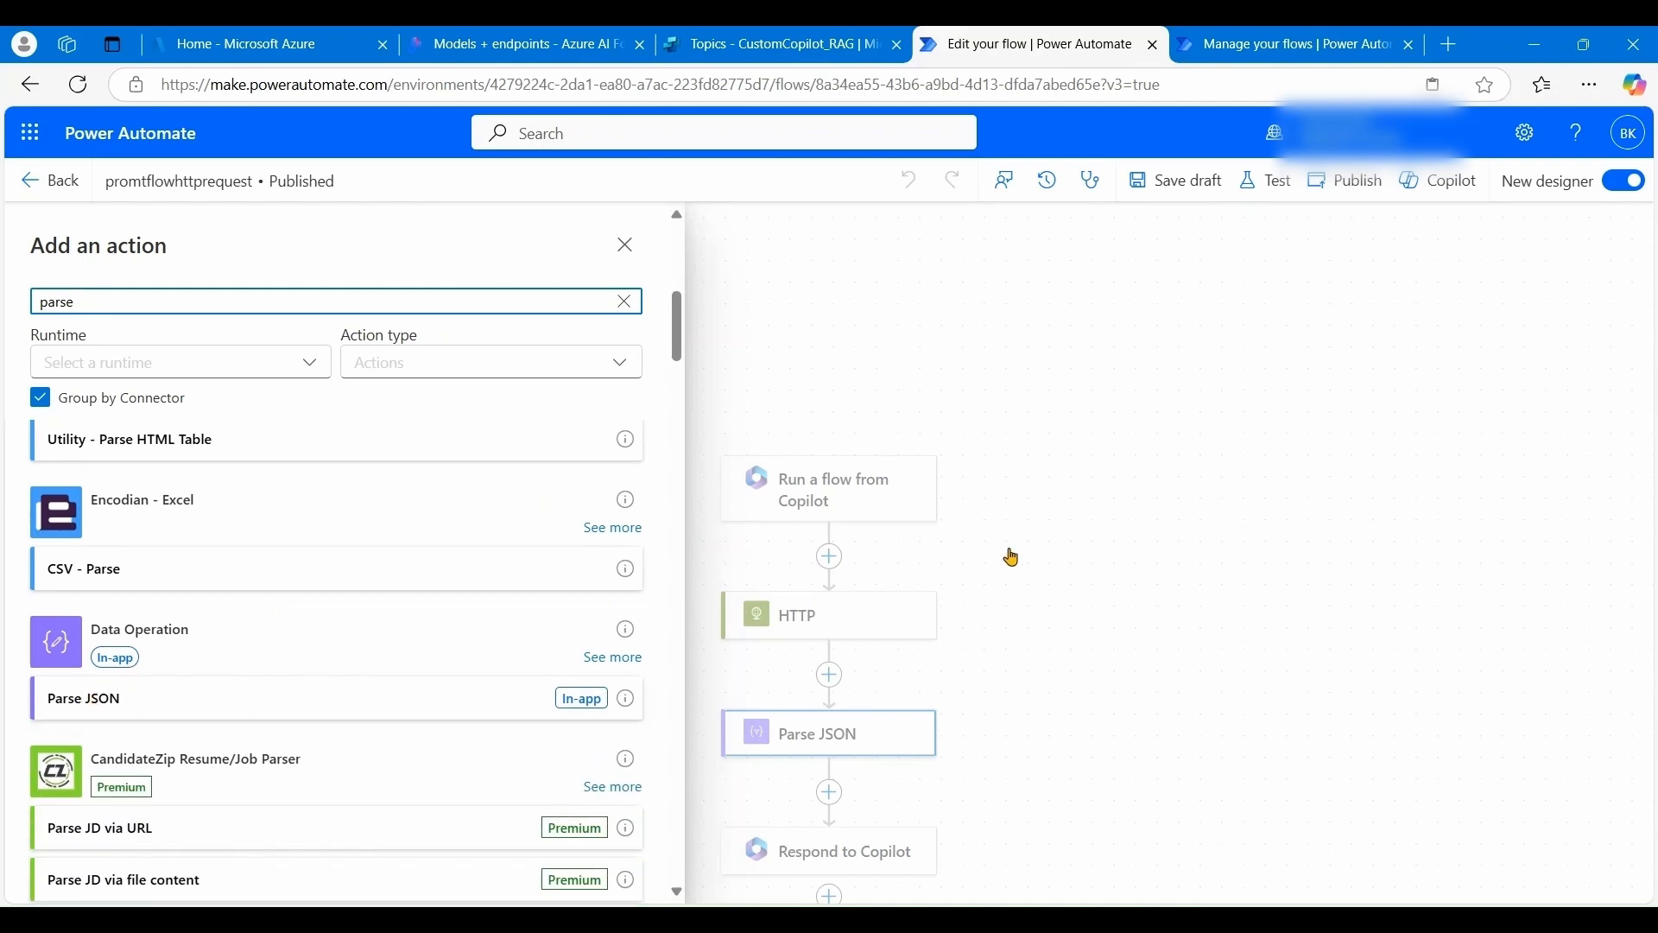
{"action": "left_click", "coordinate": [625, 245]}
- Confirm Parse JSON's Content is the HTTP Body, leave it unchanged, and show Respond to Copilot's outputs
{"action": "left_click", "coordinate": [843, 744]}
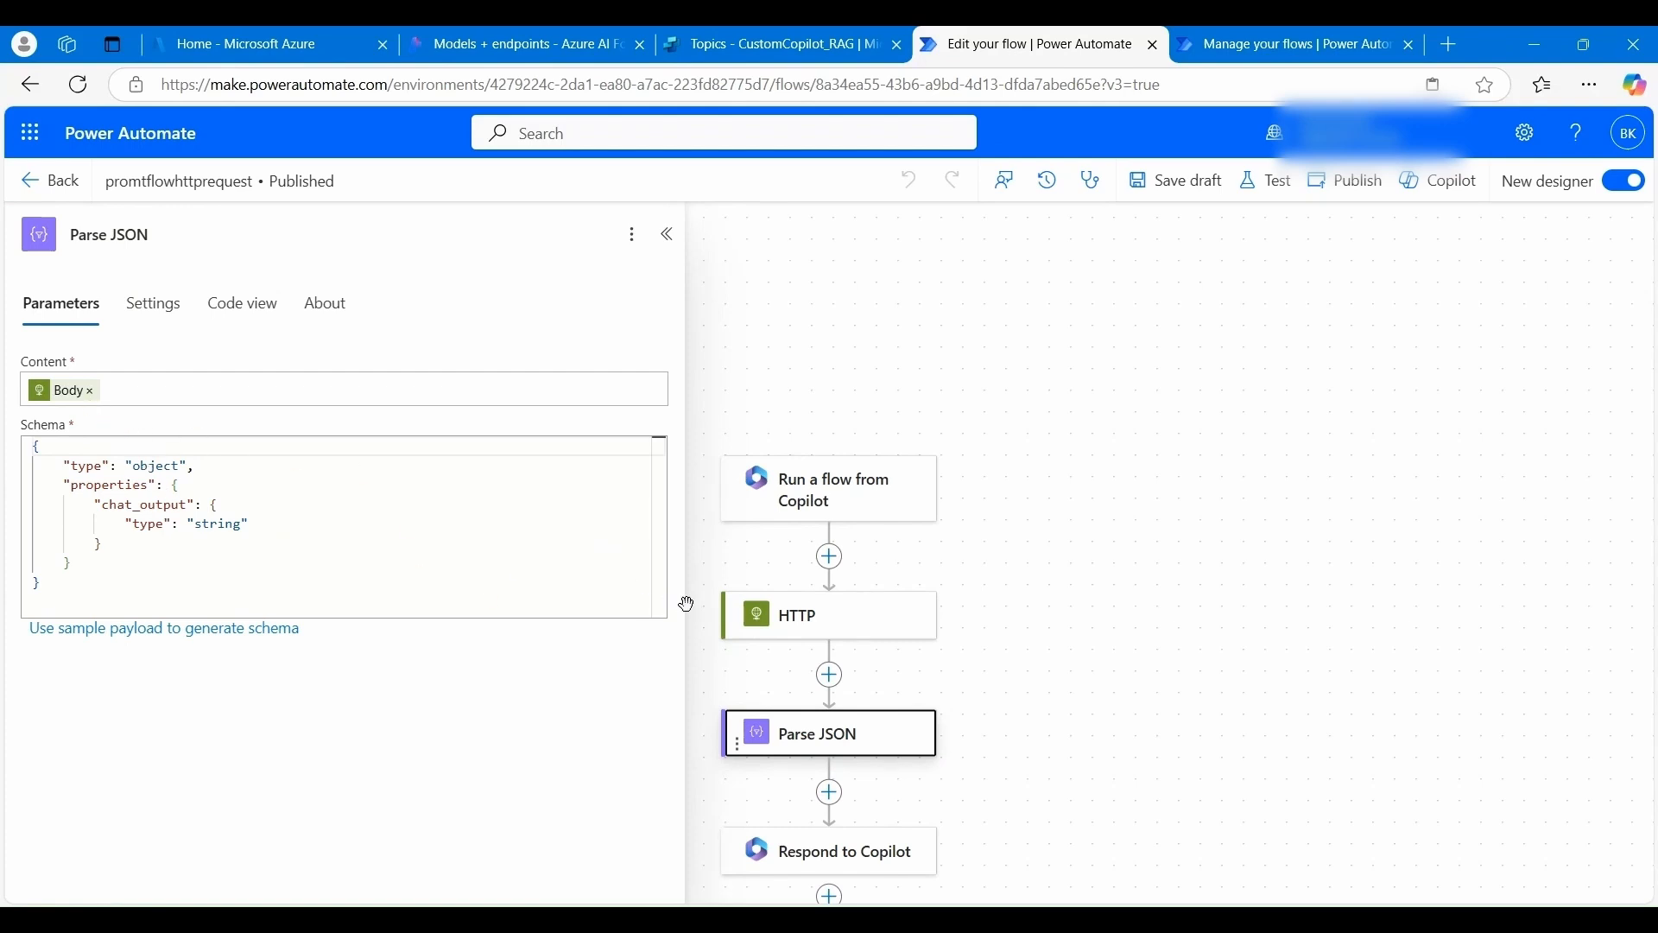
{"action": "left_click", "coordinate": [198, 393]}
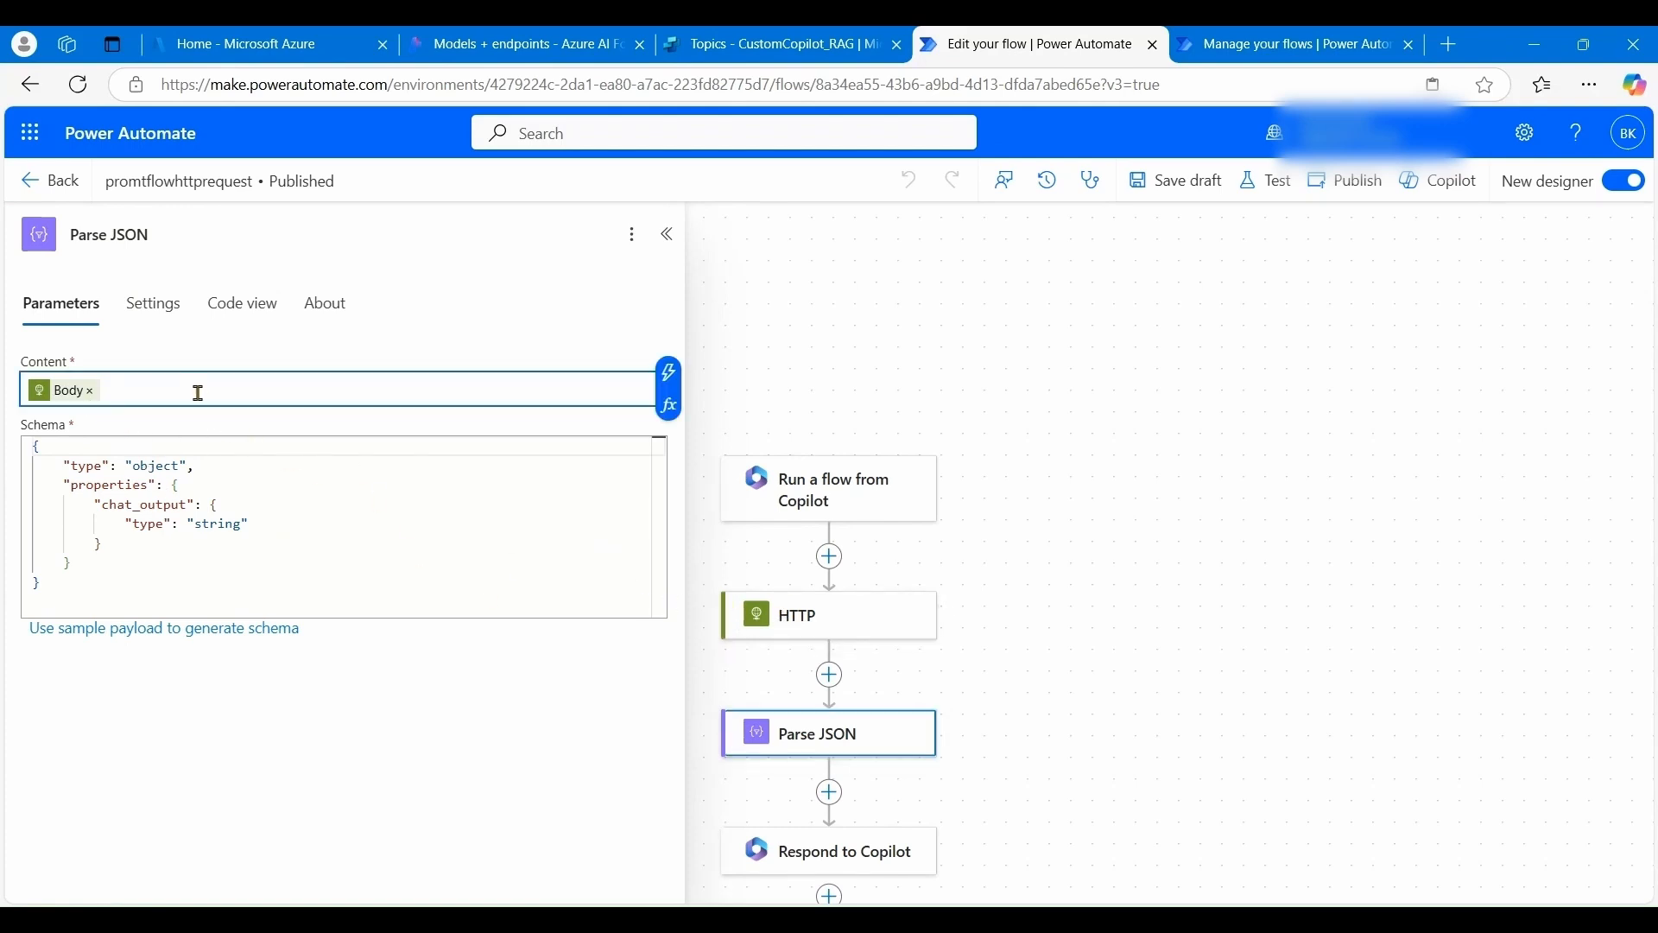
{"action": "left_click", "coordinate": [669, 409]}
{"action": "left_click", "coordinate": [897, 485]}
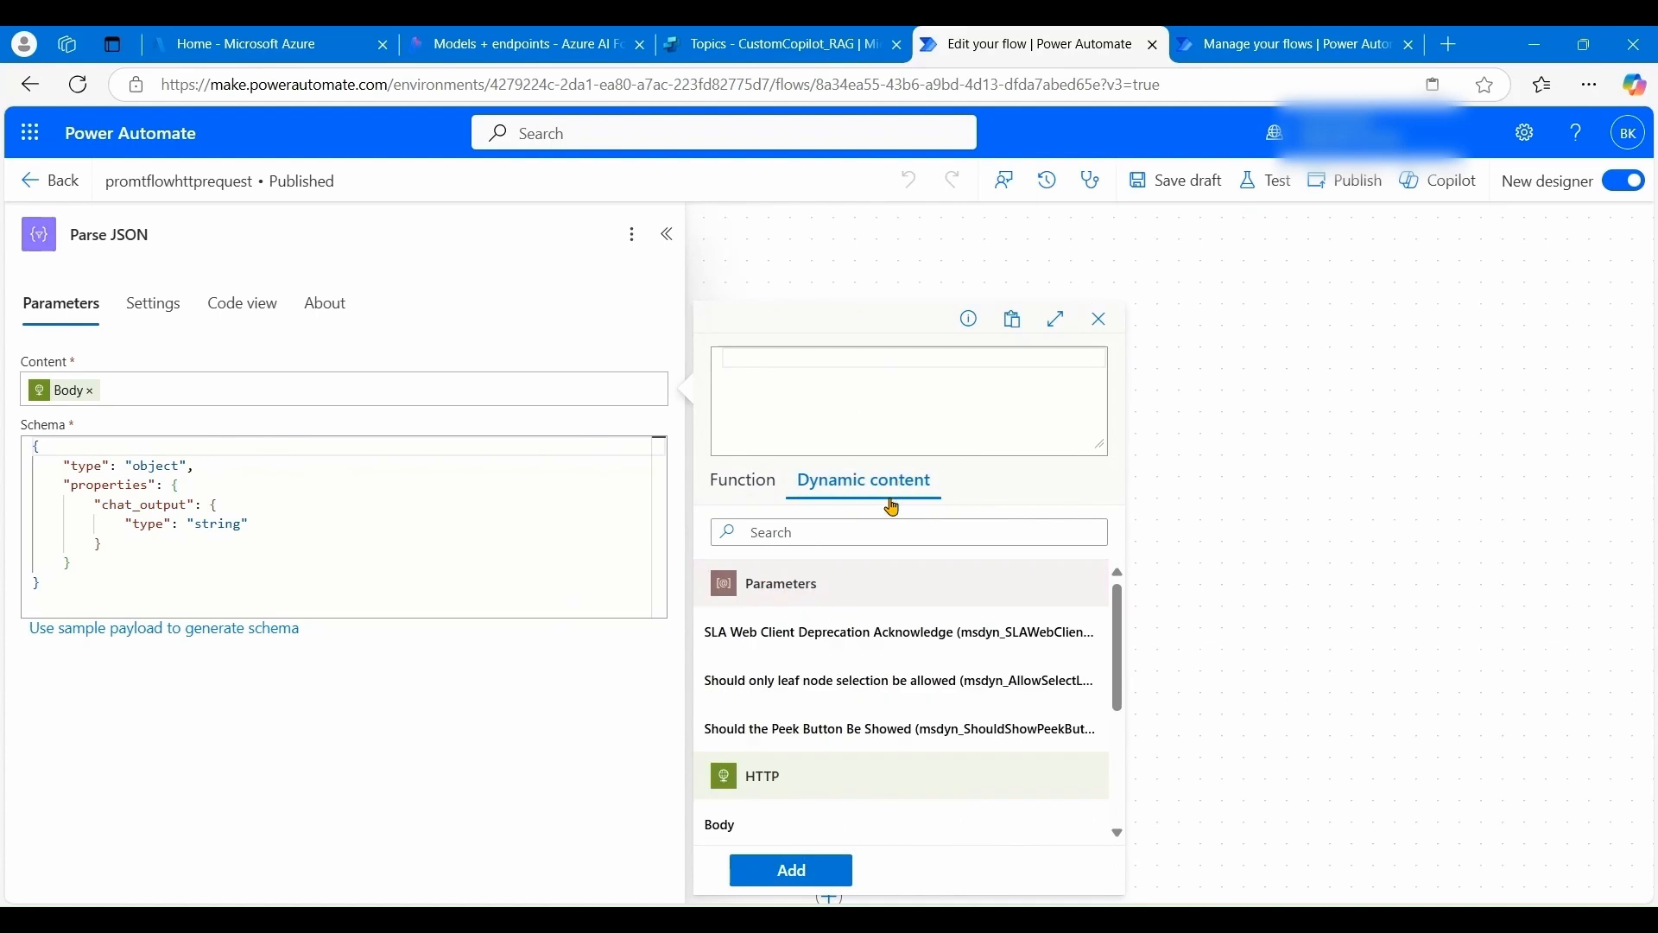
{"action": "scroll", "coordinate": [792, 795], "scroll_direction": "down", "scroll_amount": 1}
{"action": "left_click", "coordinate": [741, 718]}
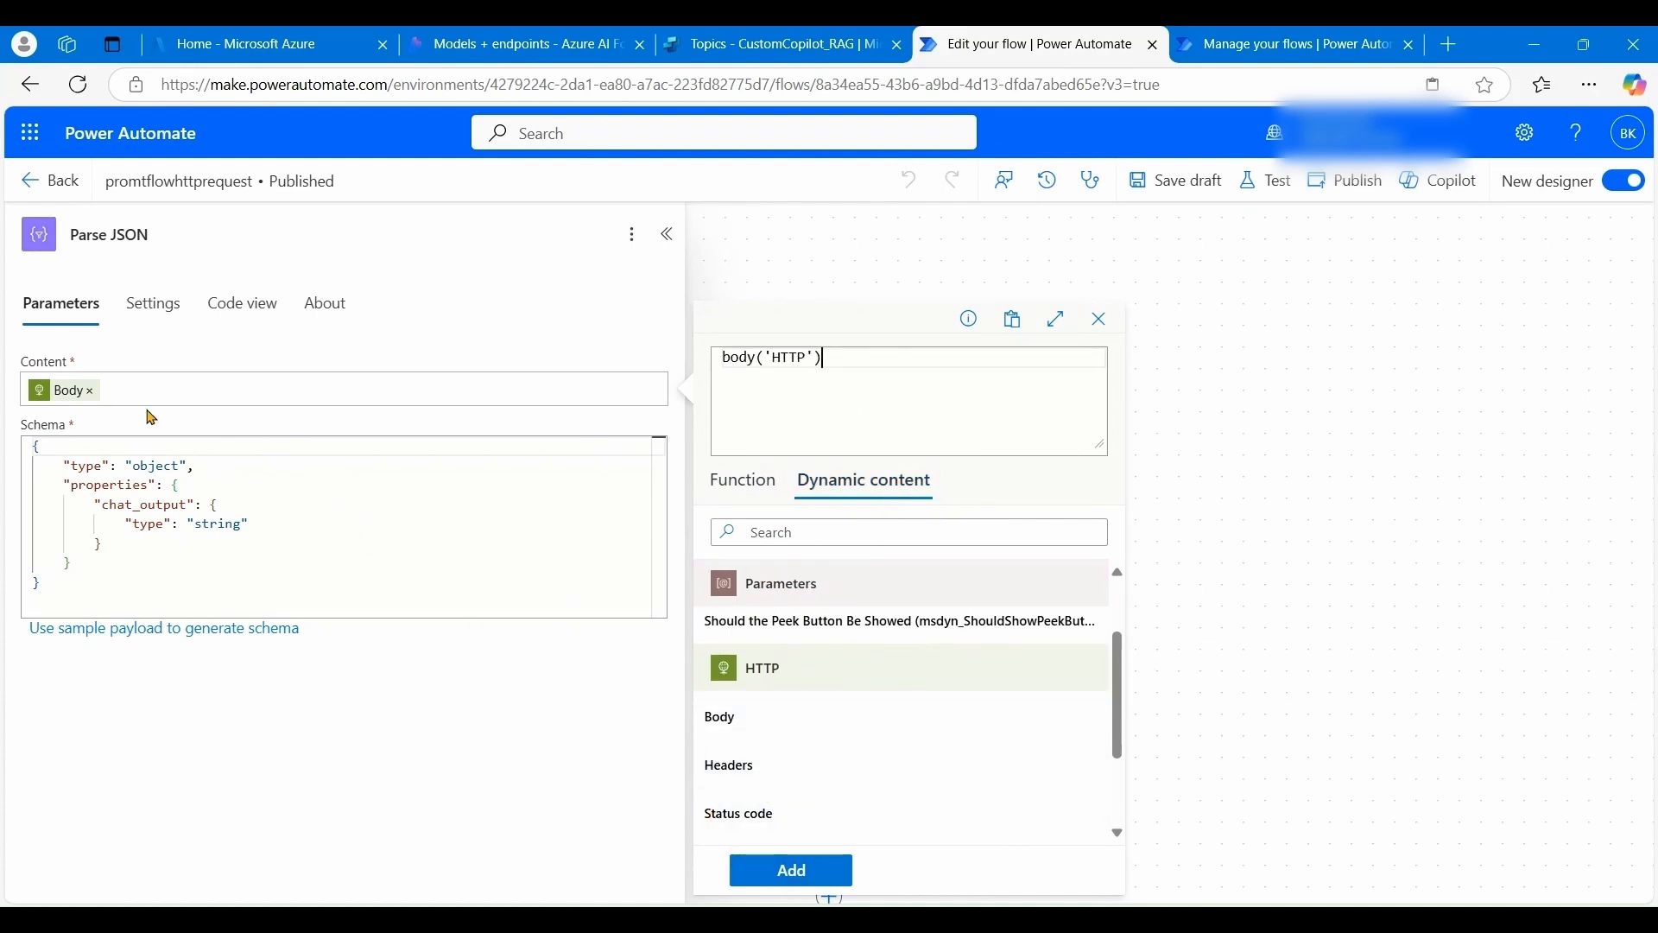
{"action": "left_click", "coordinate": [1100, 320]}
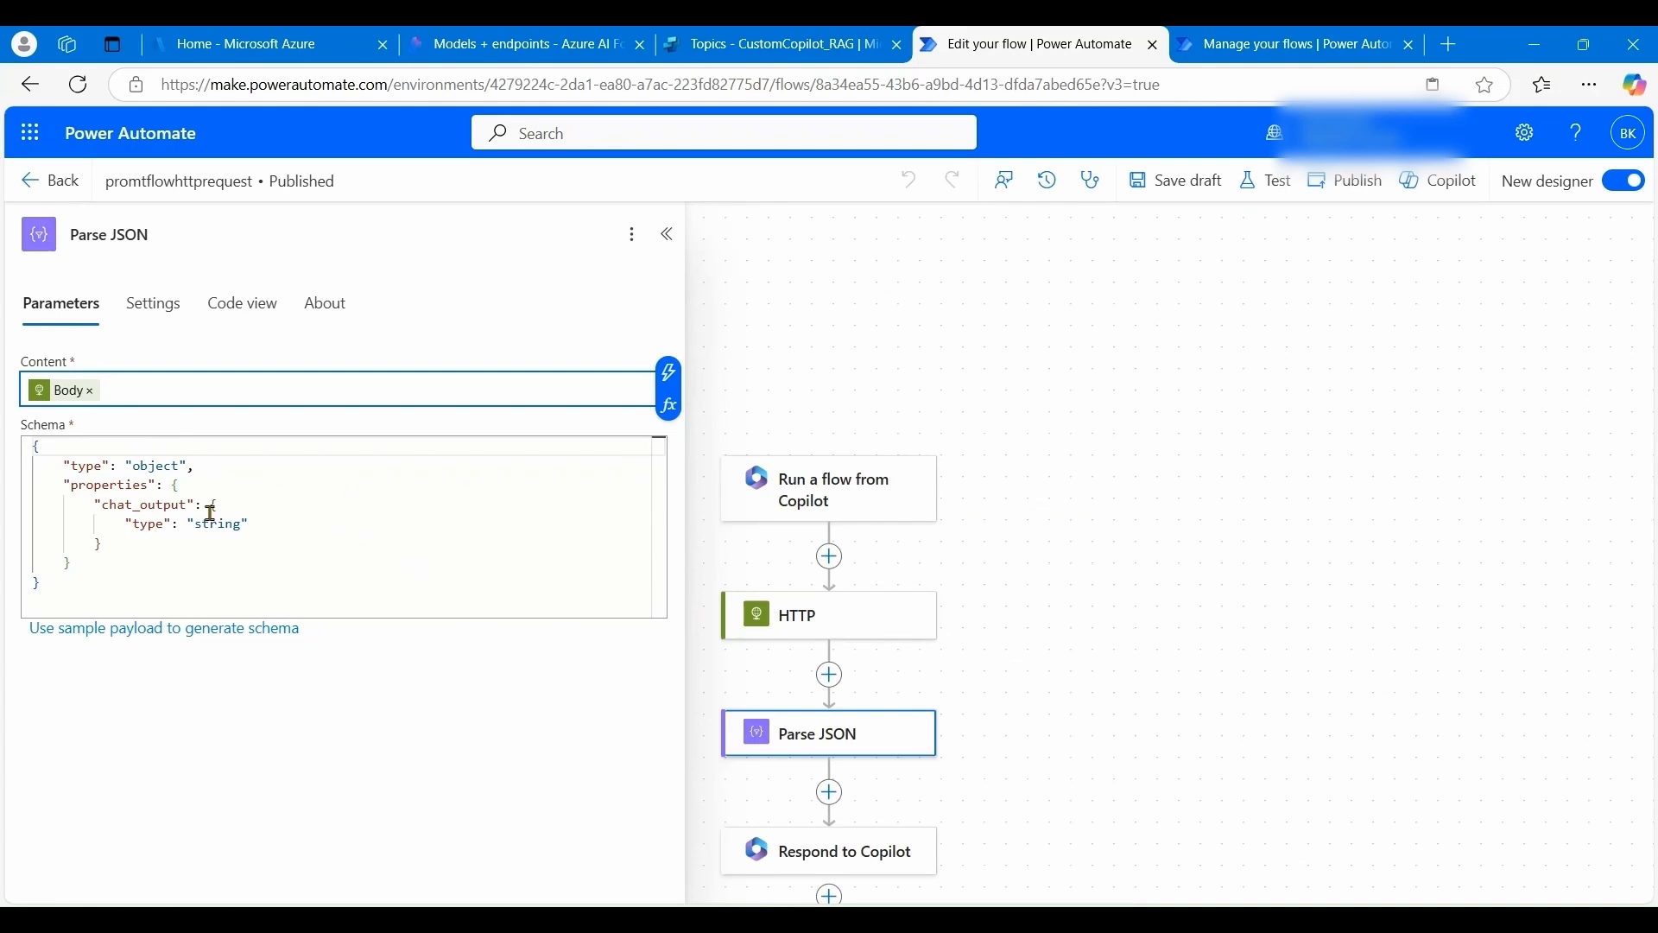
{"action": "left_click", "coordinate": [829, 863]}
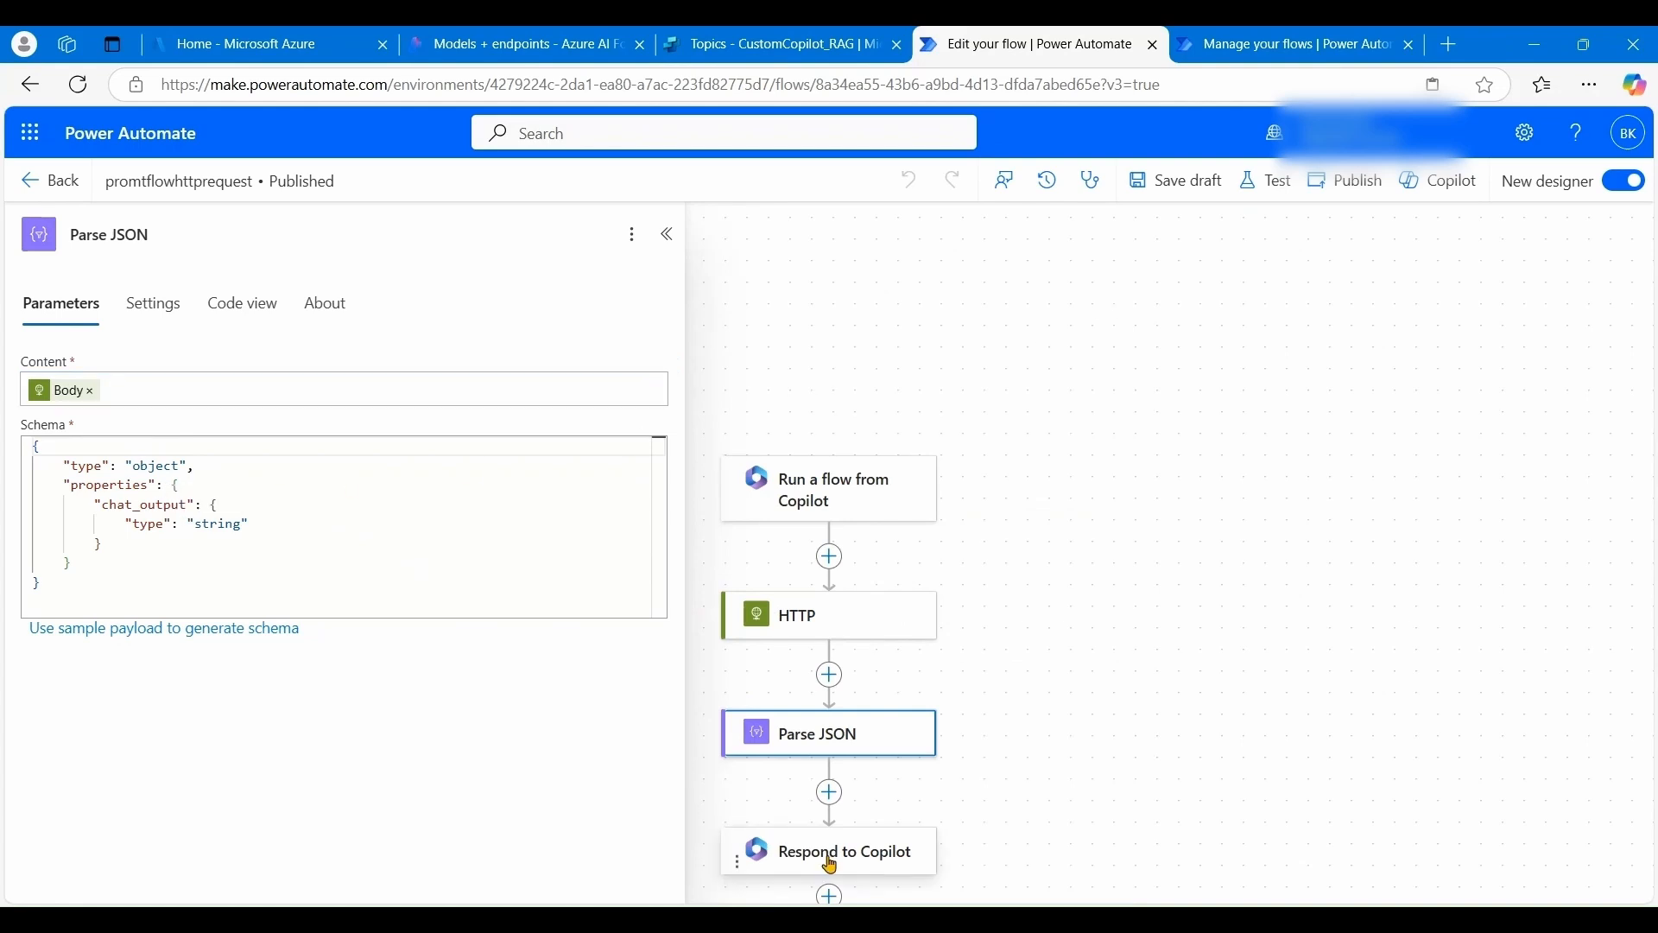
{"action": "left_click", "coordinate": [831, 863]}
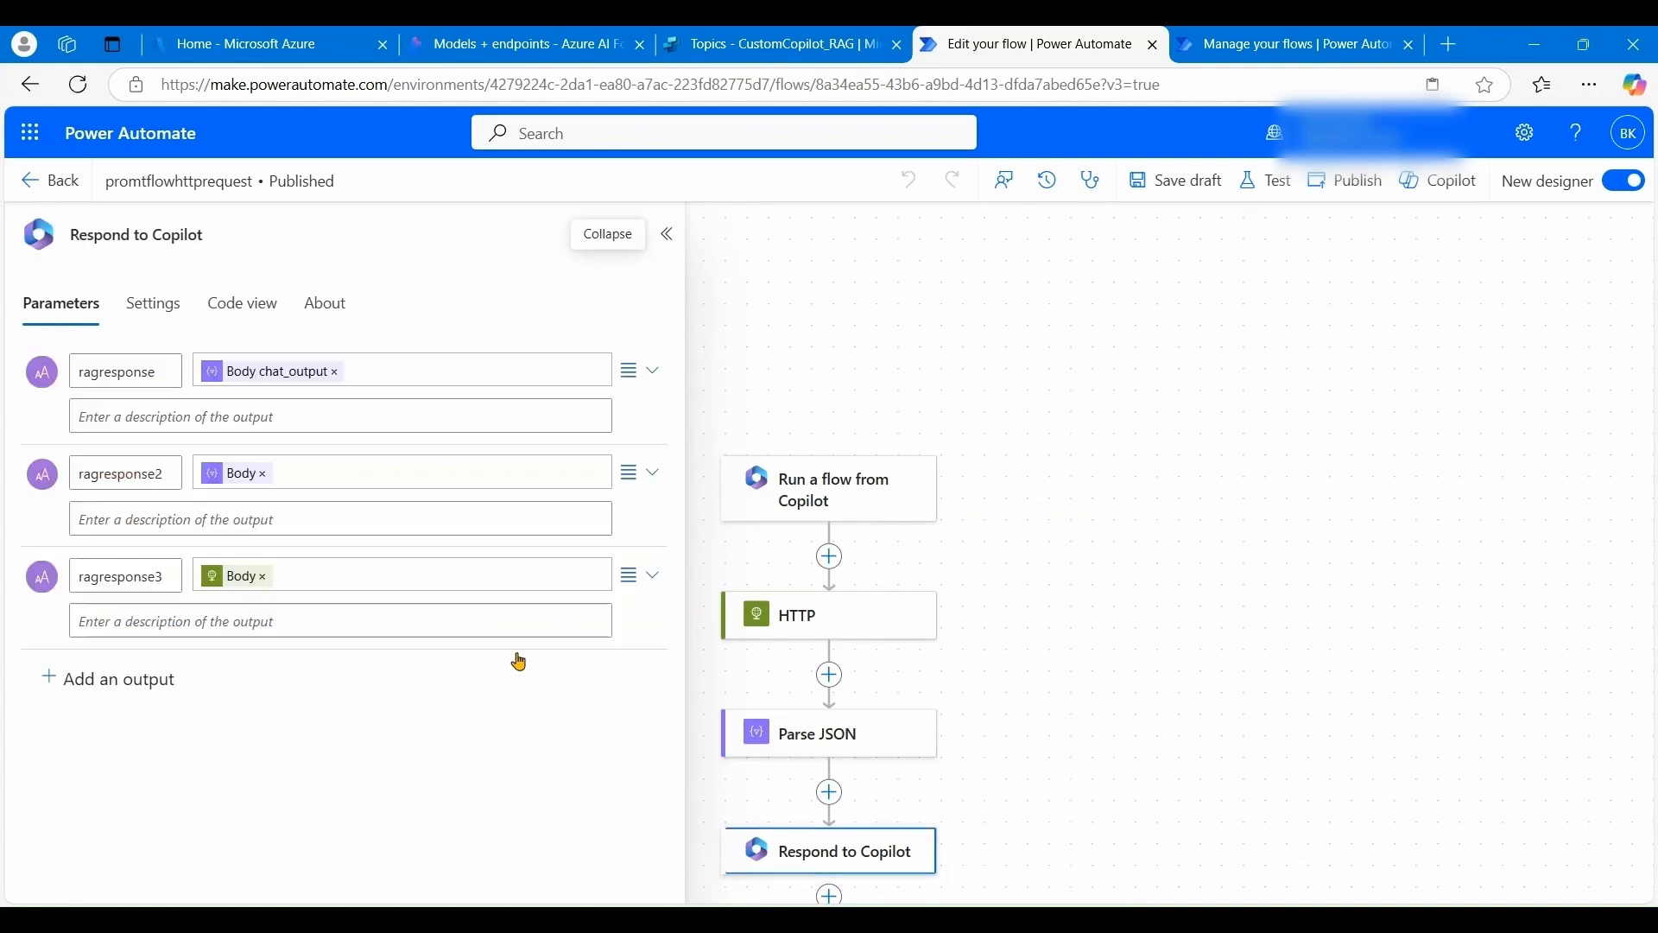
- Delete the ragresponse2 and ragresponse3 outputs, keeping ragresponse set to Body chat_output
{"action": "left_click", "coordinate": [646, 475]}
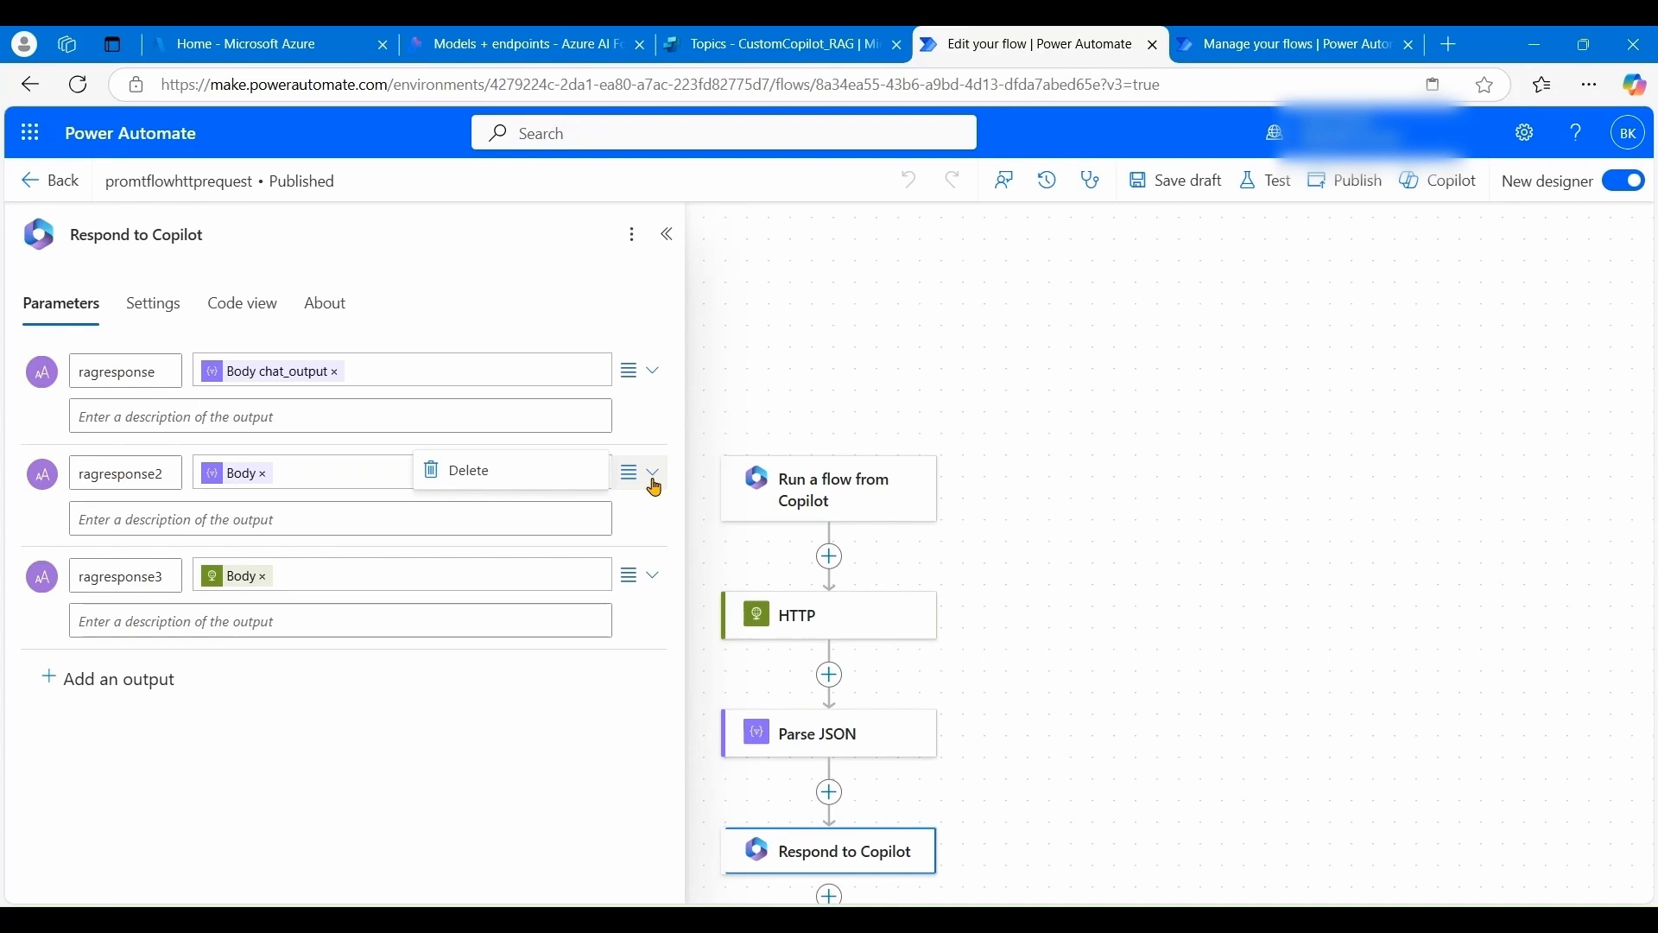
{"action": "left_click", "coordinate": [486, 474]}
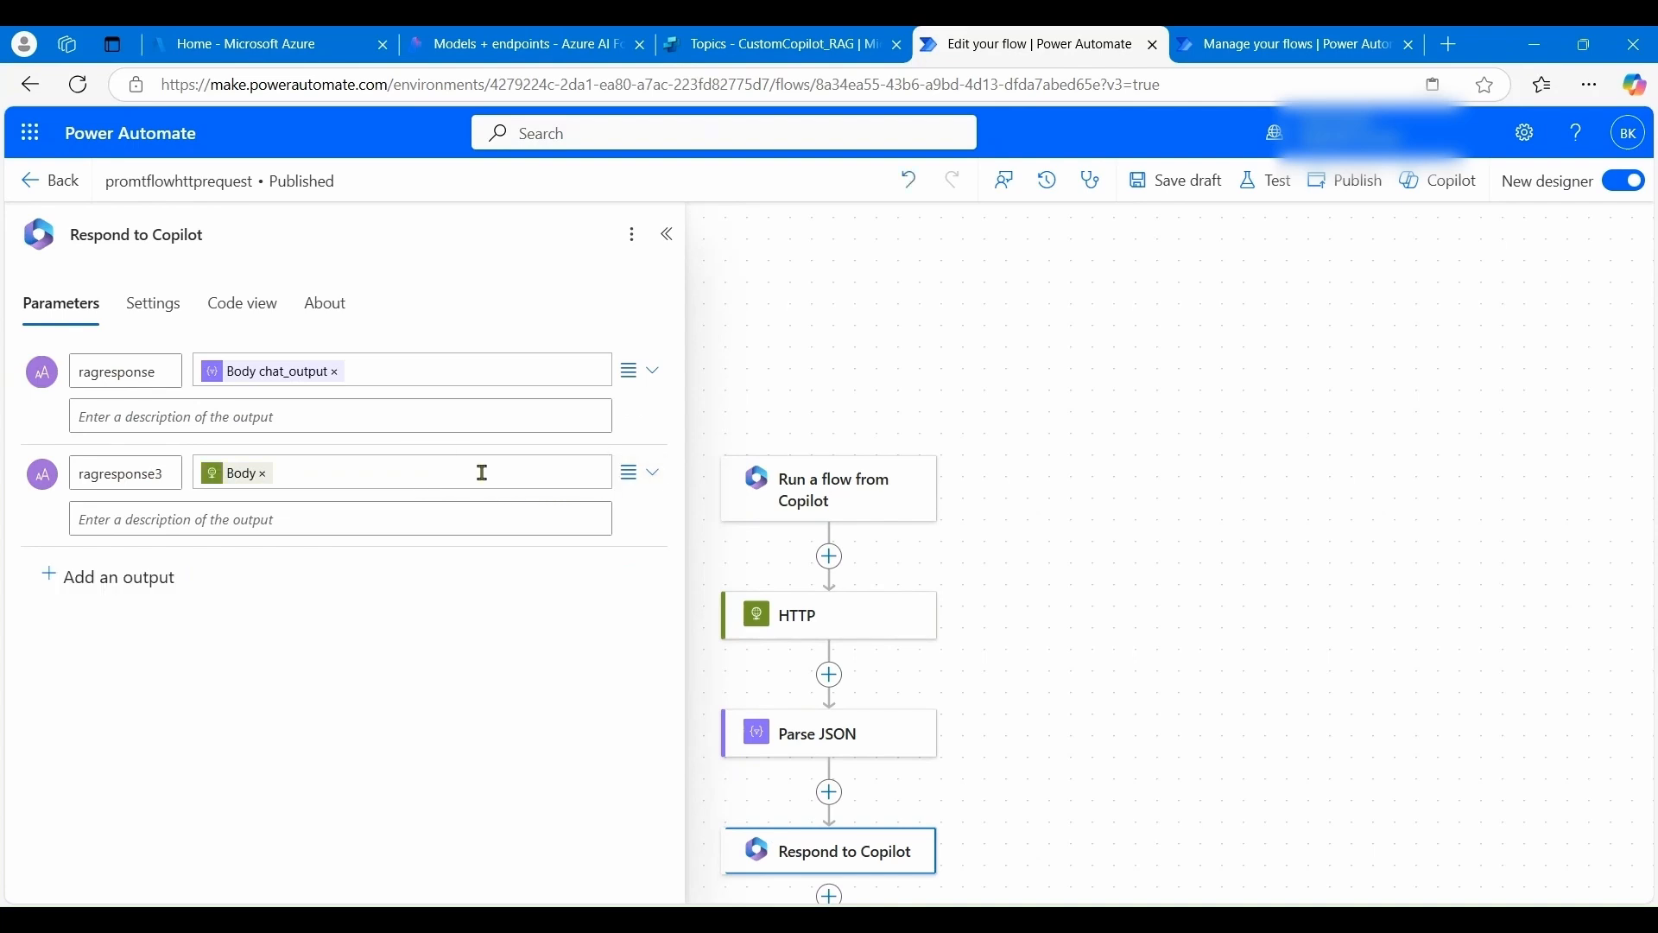
{"action": "left_click", "coordinate": [653, 486]}
{"action": "left_click", "coordinate": [491, 481]}
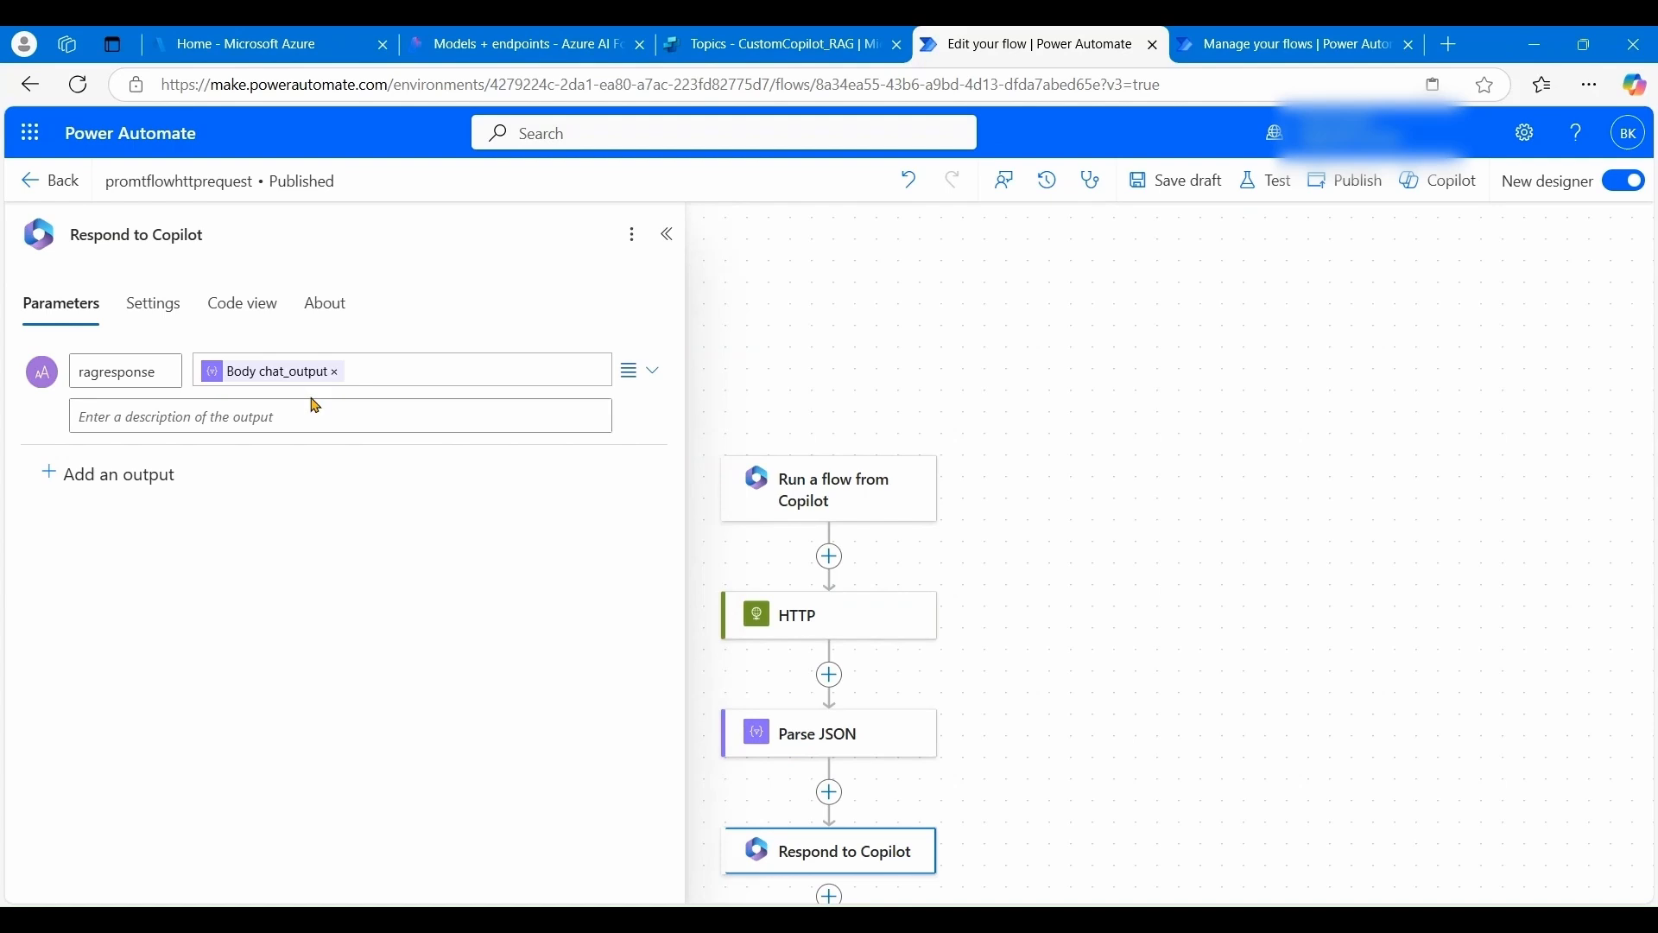
{"action": "left_click", "coordinate": [439, 373]}
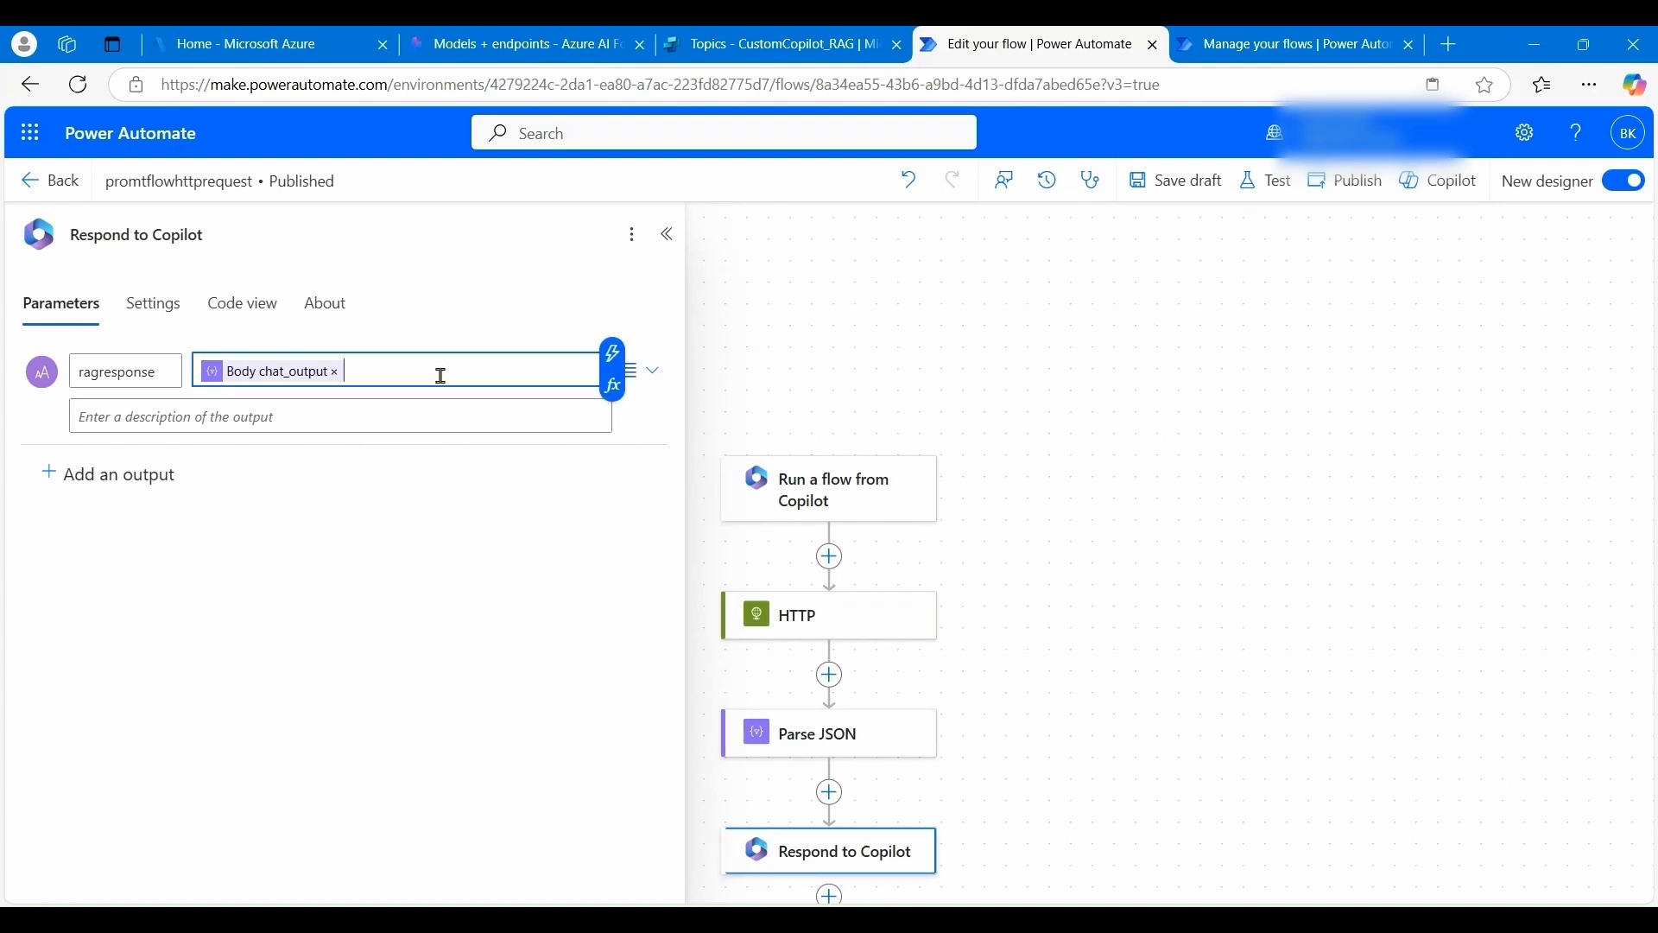
{"action": "left_click", "coordinate": [614, 402]}
{"action": "left_click", "coordinate": [805, 481]}
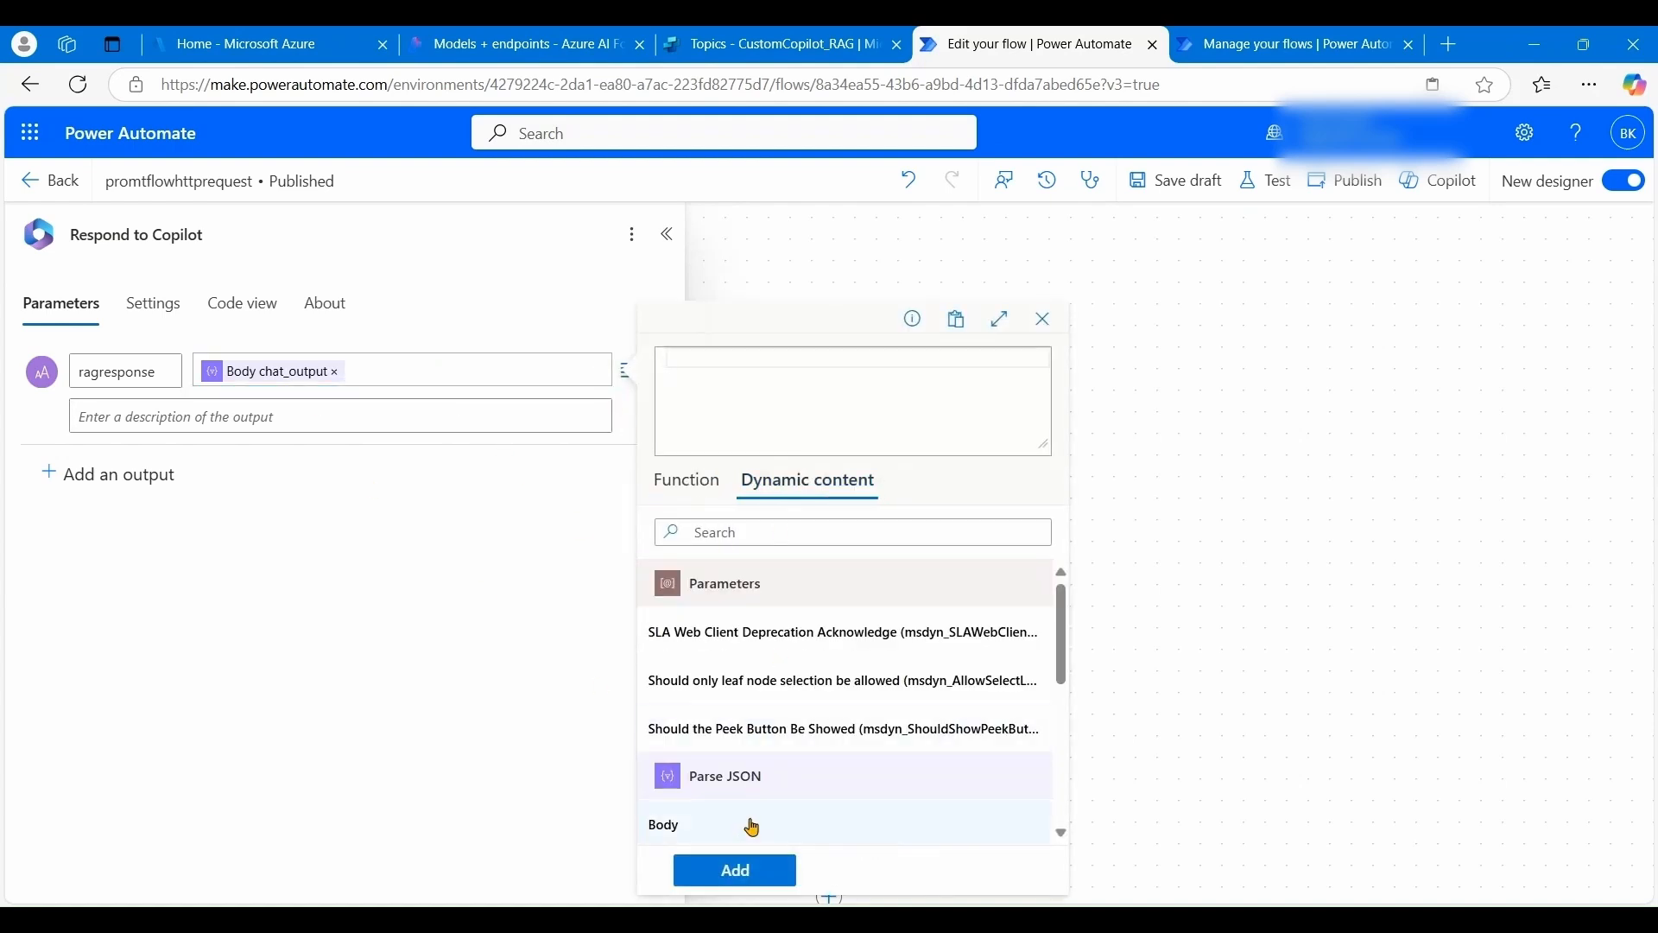
{"action": "scroll", "coordinate": [789, 769], "scroll_direction": "down", "scroll_amount": 1}
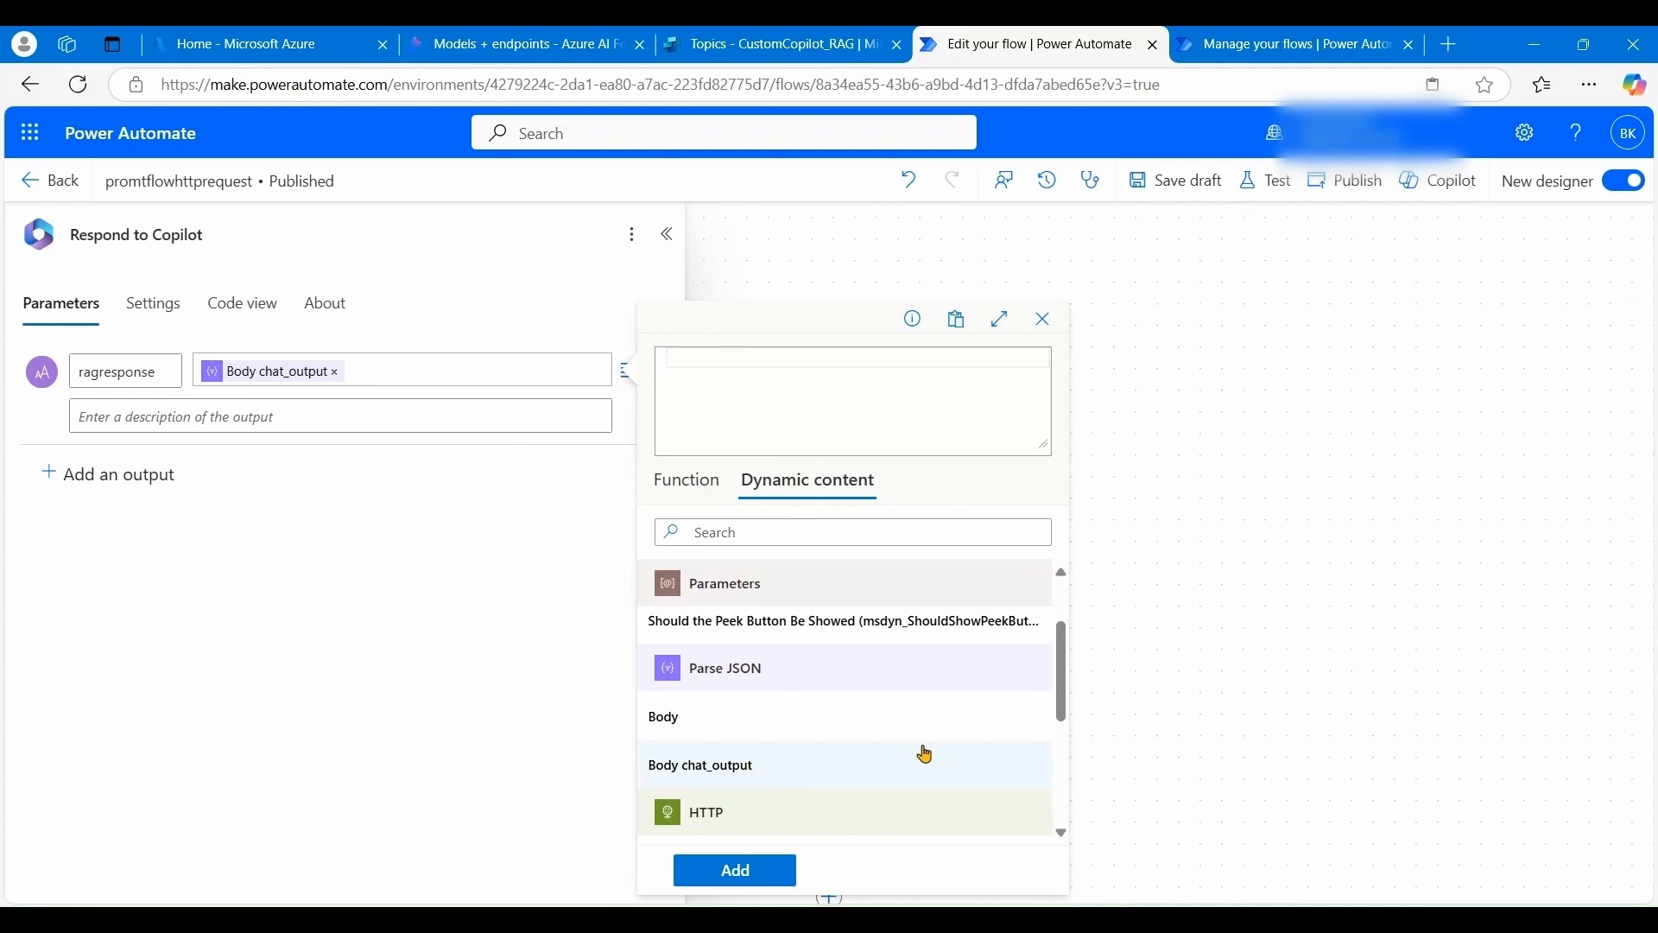
{"action": "left_click", "coordinate": [1115, 709]}
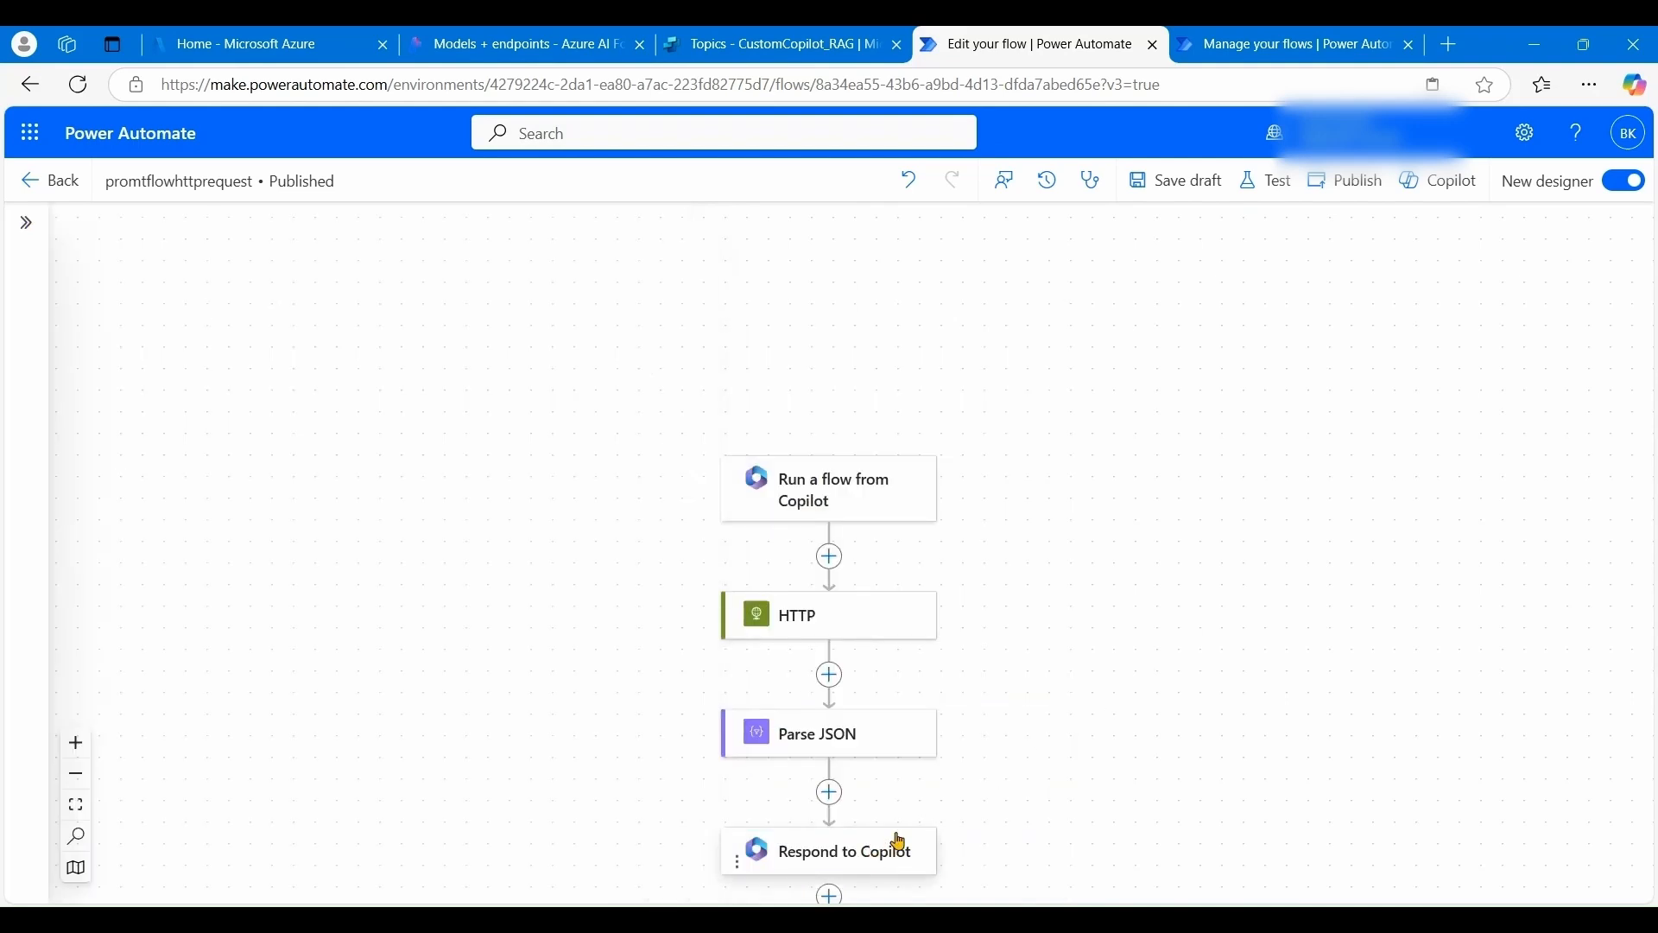
- Save the promtflowhttprequest flow as a draft and publish it
{"action": "scroll", "coordinate": [890, 833], "scroll_direction": "down", "scroll_amount": 1}
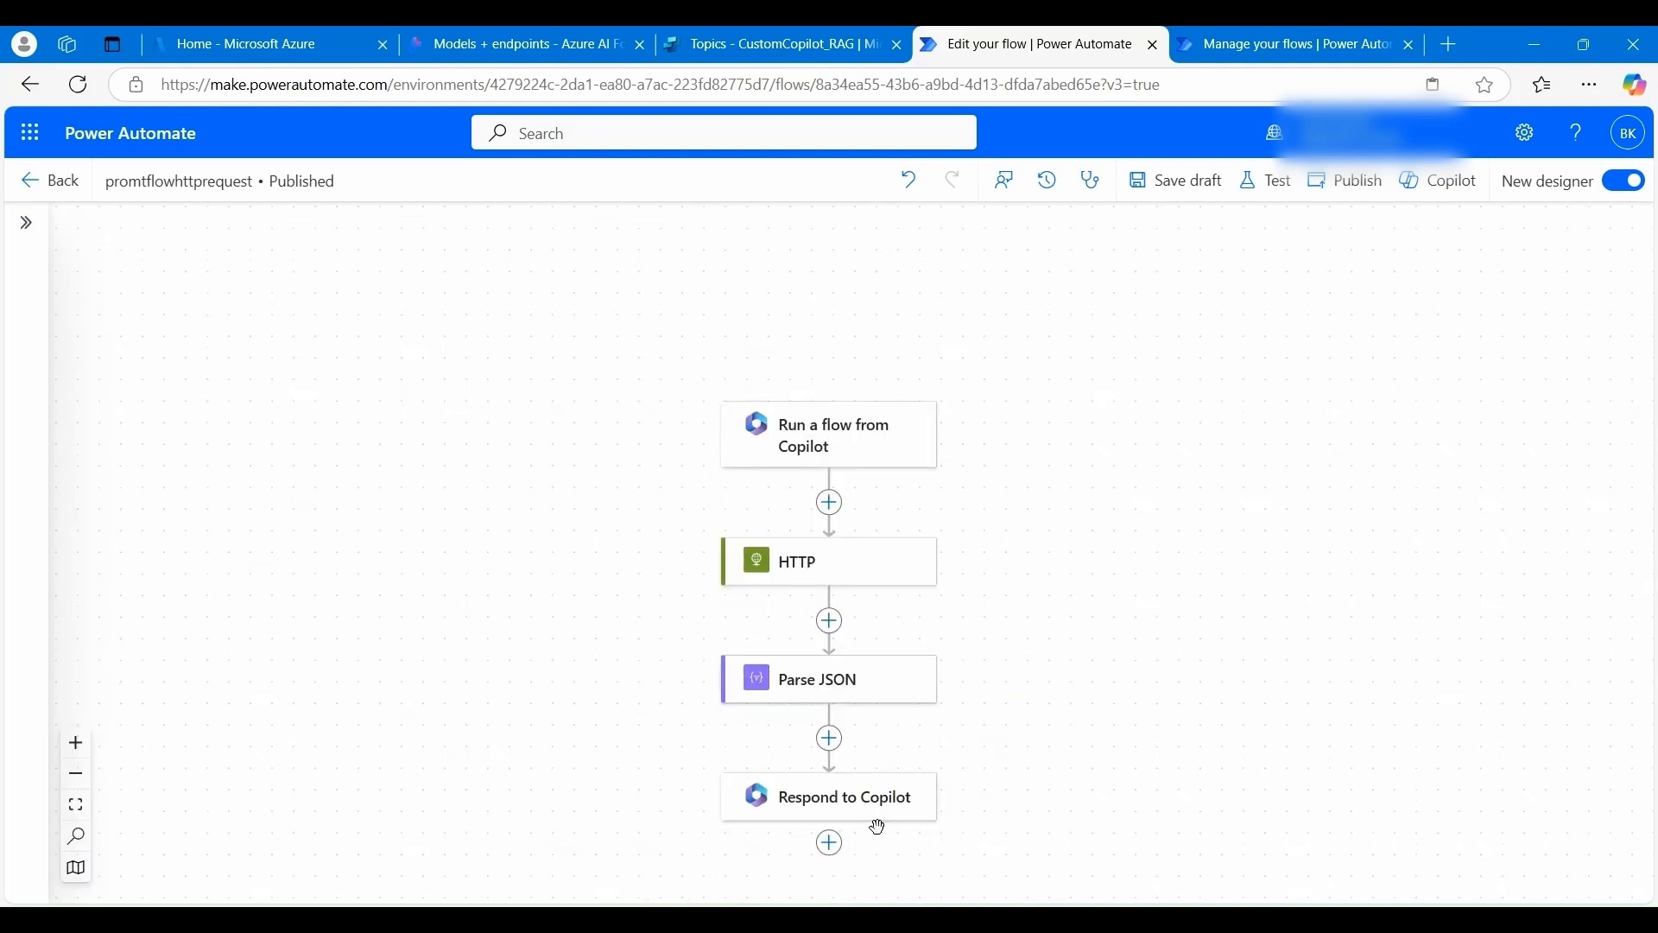
{"action": "left_click", "coordinate": [1172, 186]}
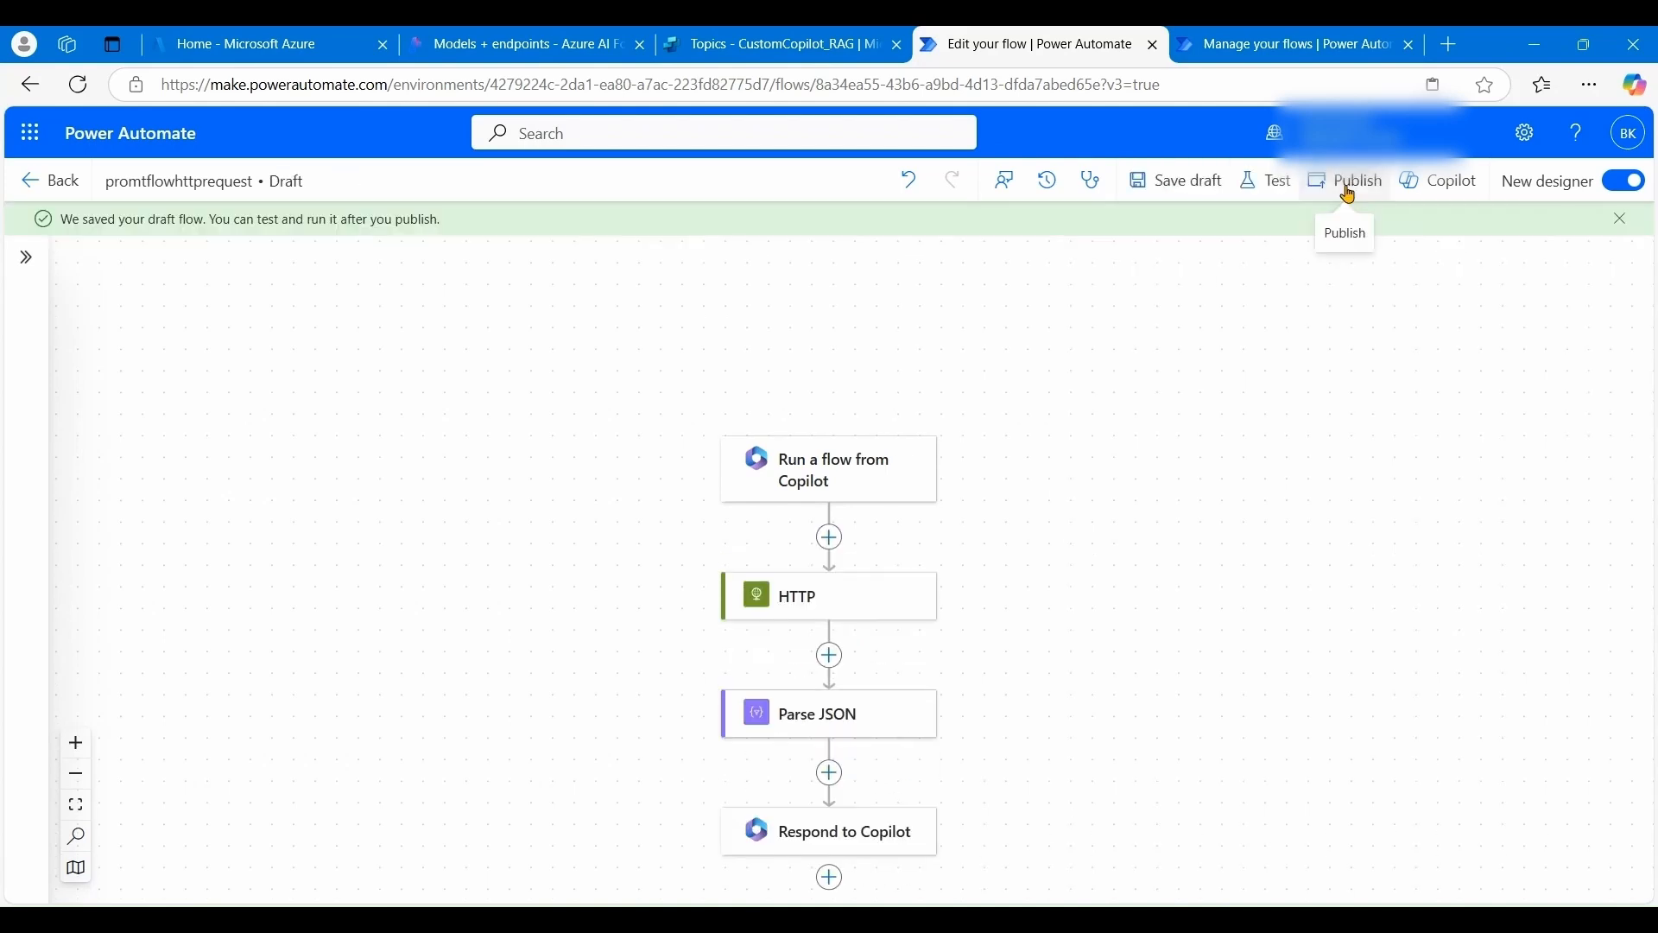
{"action": "left_click", "coordinate": [1349, 192]}
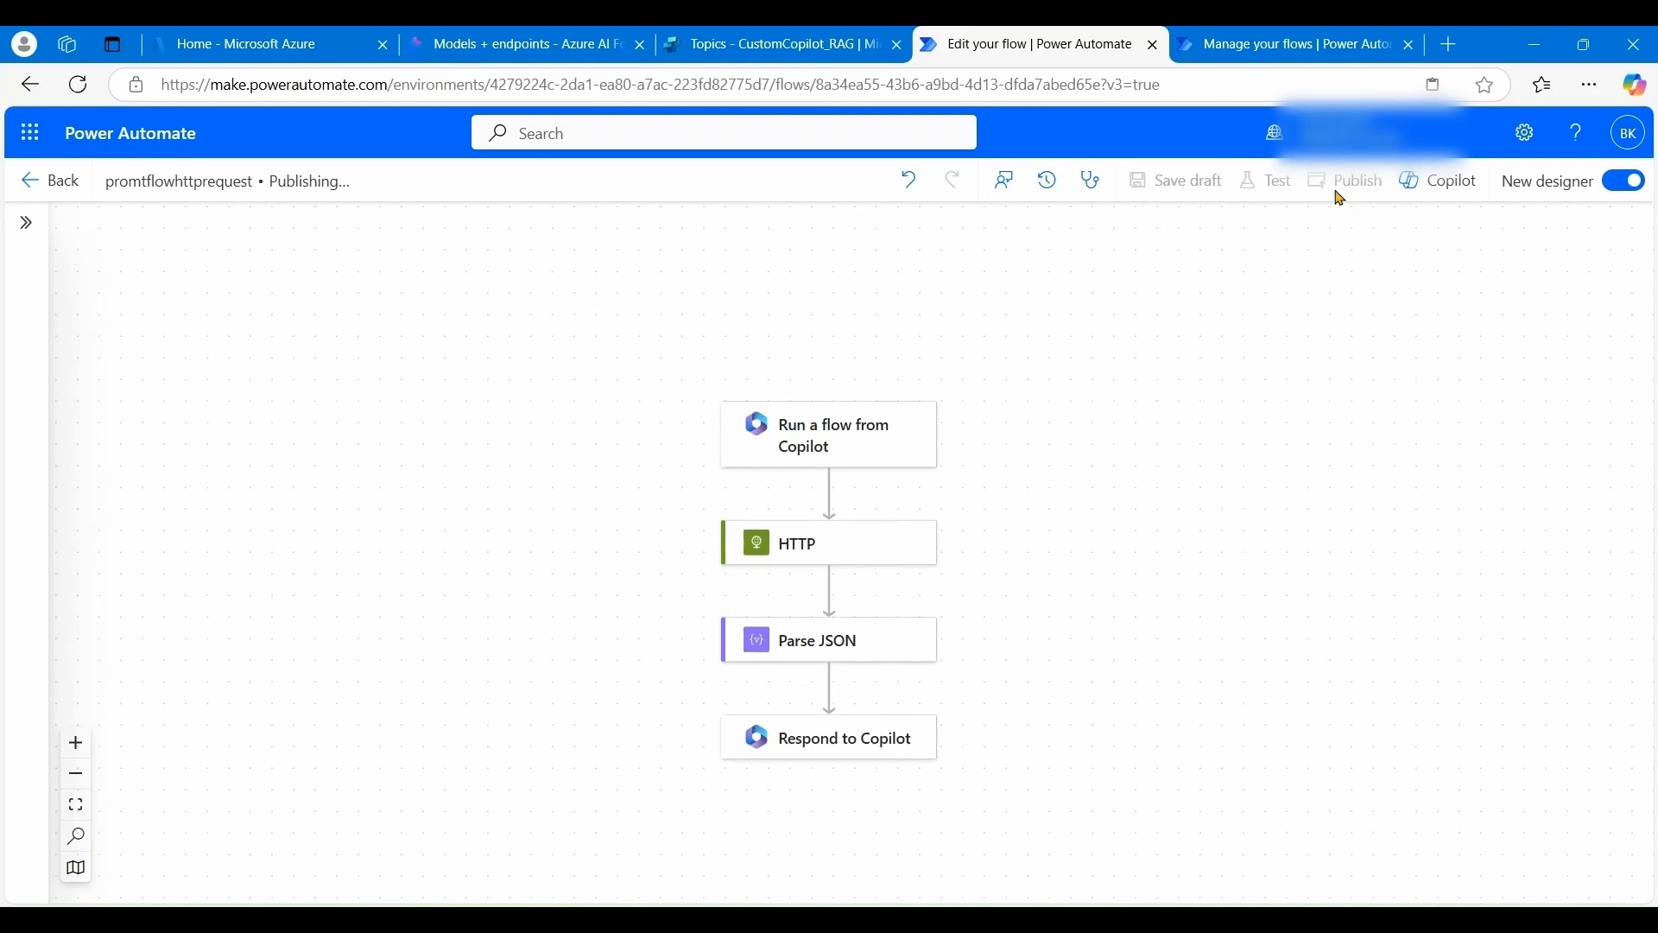
{"action": "left_click", "coordinate": [720, 52]}
{"action": "scroll", "coordinate": [1016, 600], "scroll_direction": "down", "scroll_amount": 2}
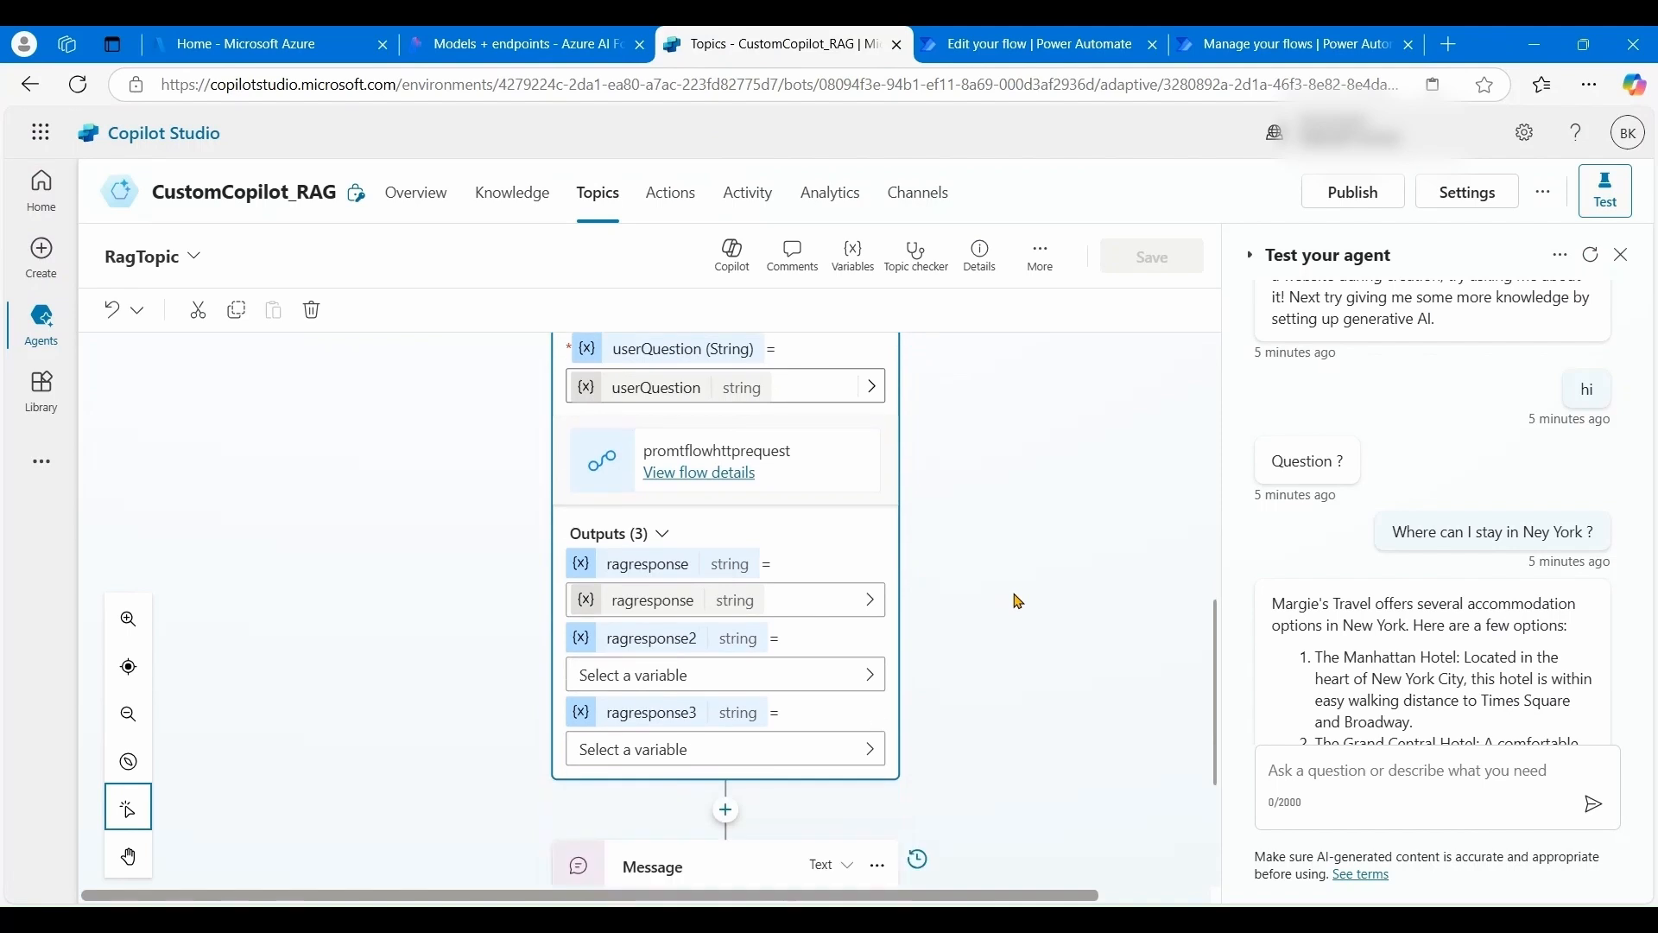
{"action": "scroll", "coordinate": [920, 475], "scroll_direction": "up", "scroll_amount": 2}
{"action": "left_click", "coordinate": [877, 476]}
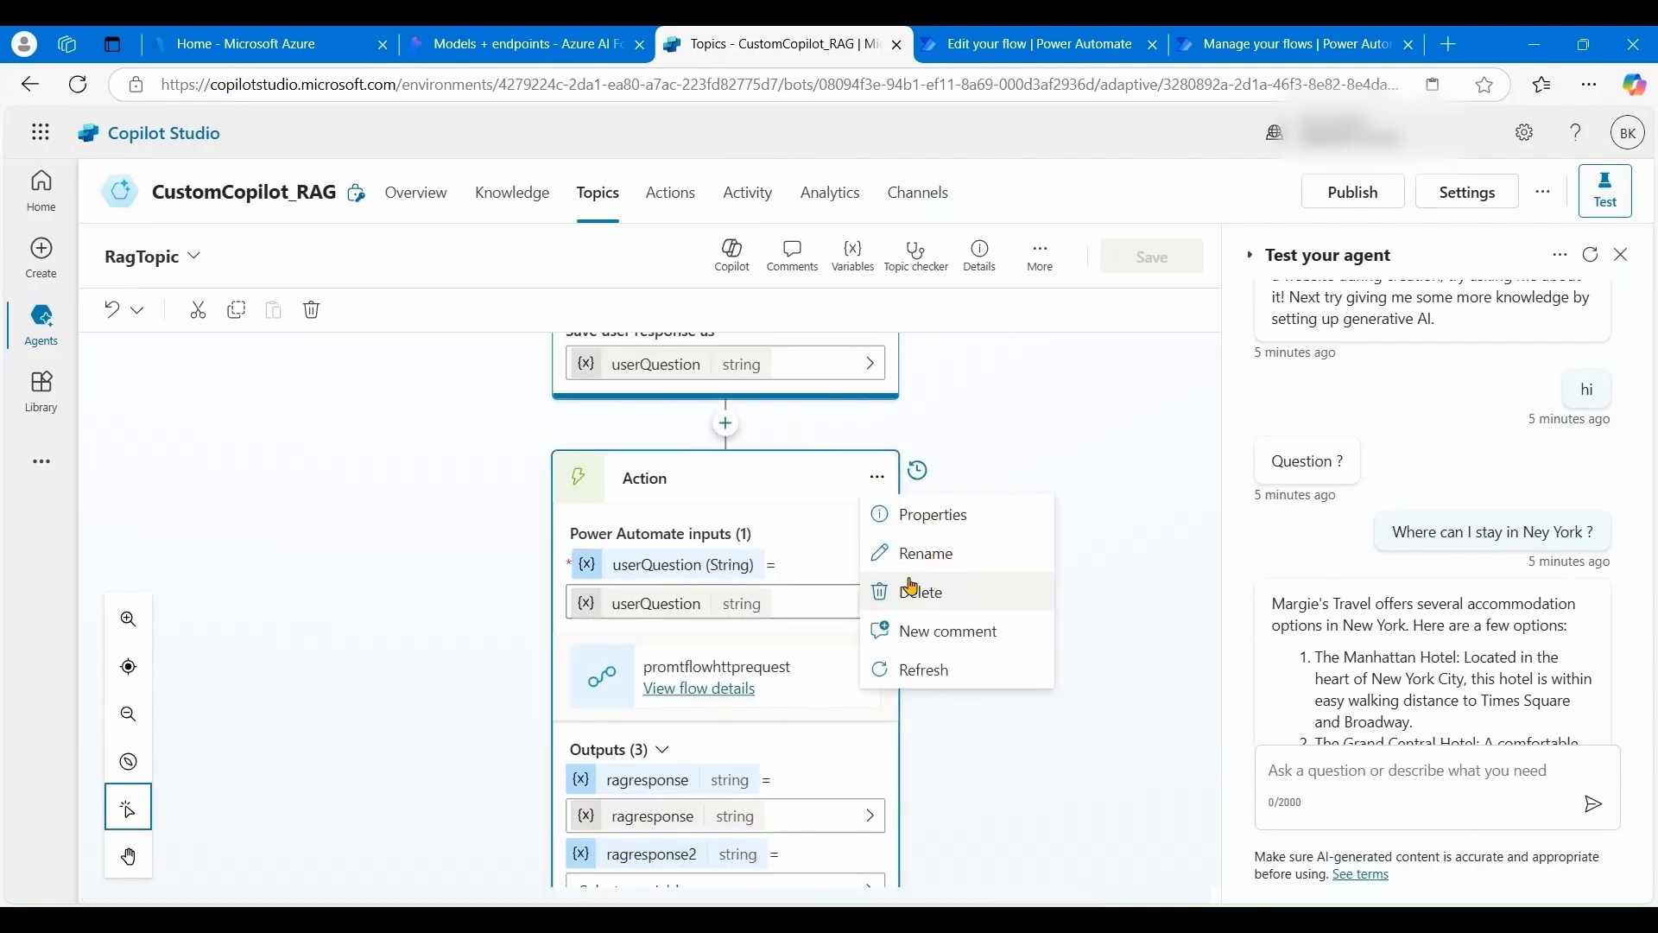
{"action": "left_click", "coordinate": [944, 671]}
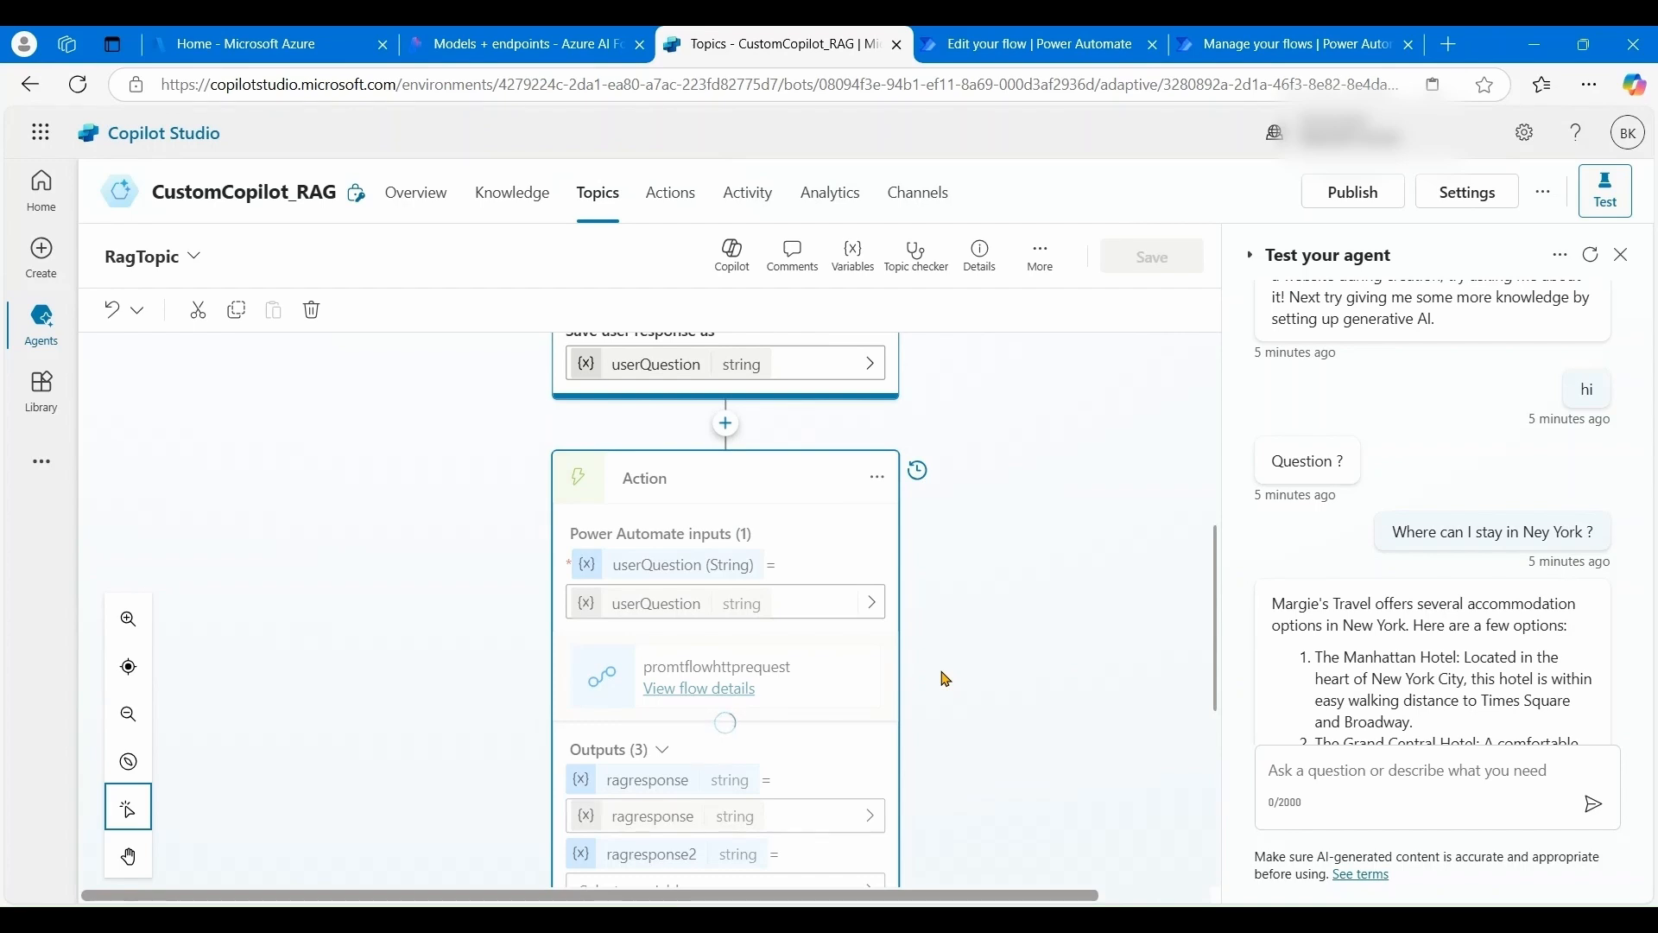
{"action": "scroll", "coordinate": [946, 679], "scroll_direction": "down", "scroll_amount": 2}
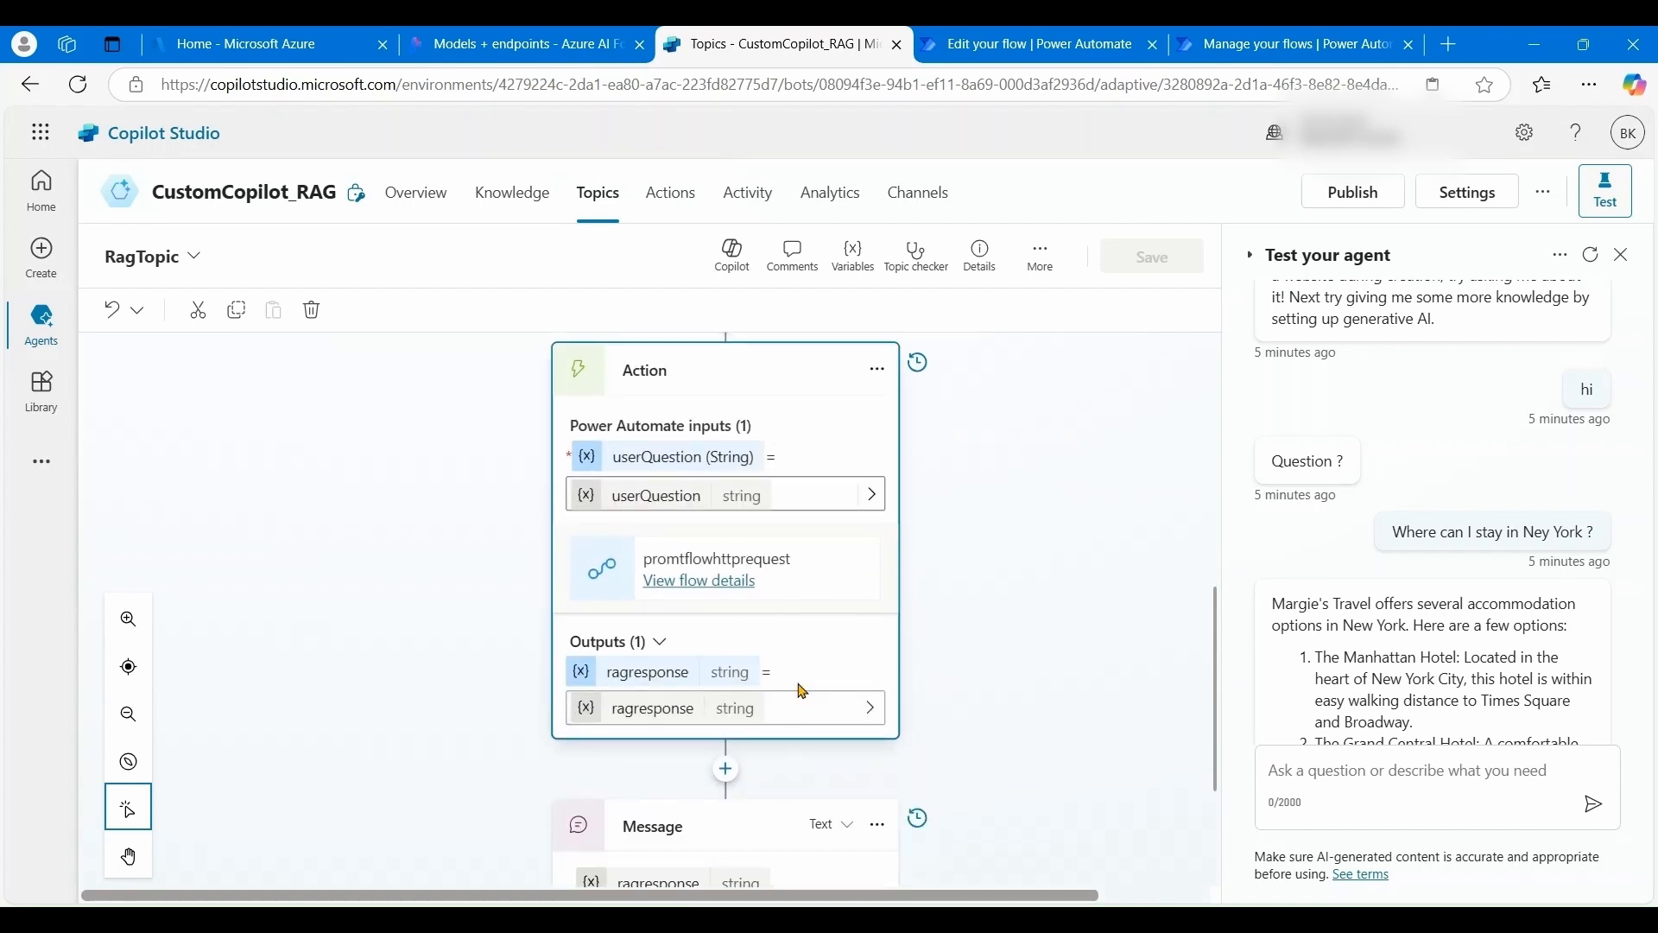
{"action": "scroll", "coordinate": [994, 674], "scroll_direction": "down", "scroll_amount": 2}
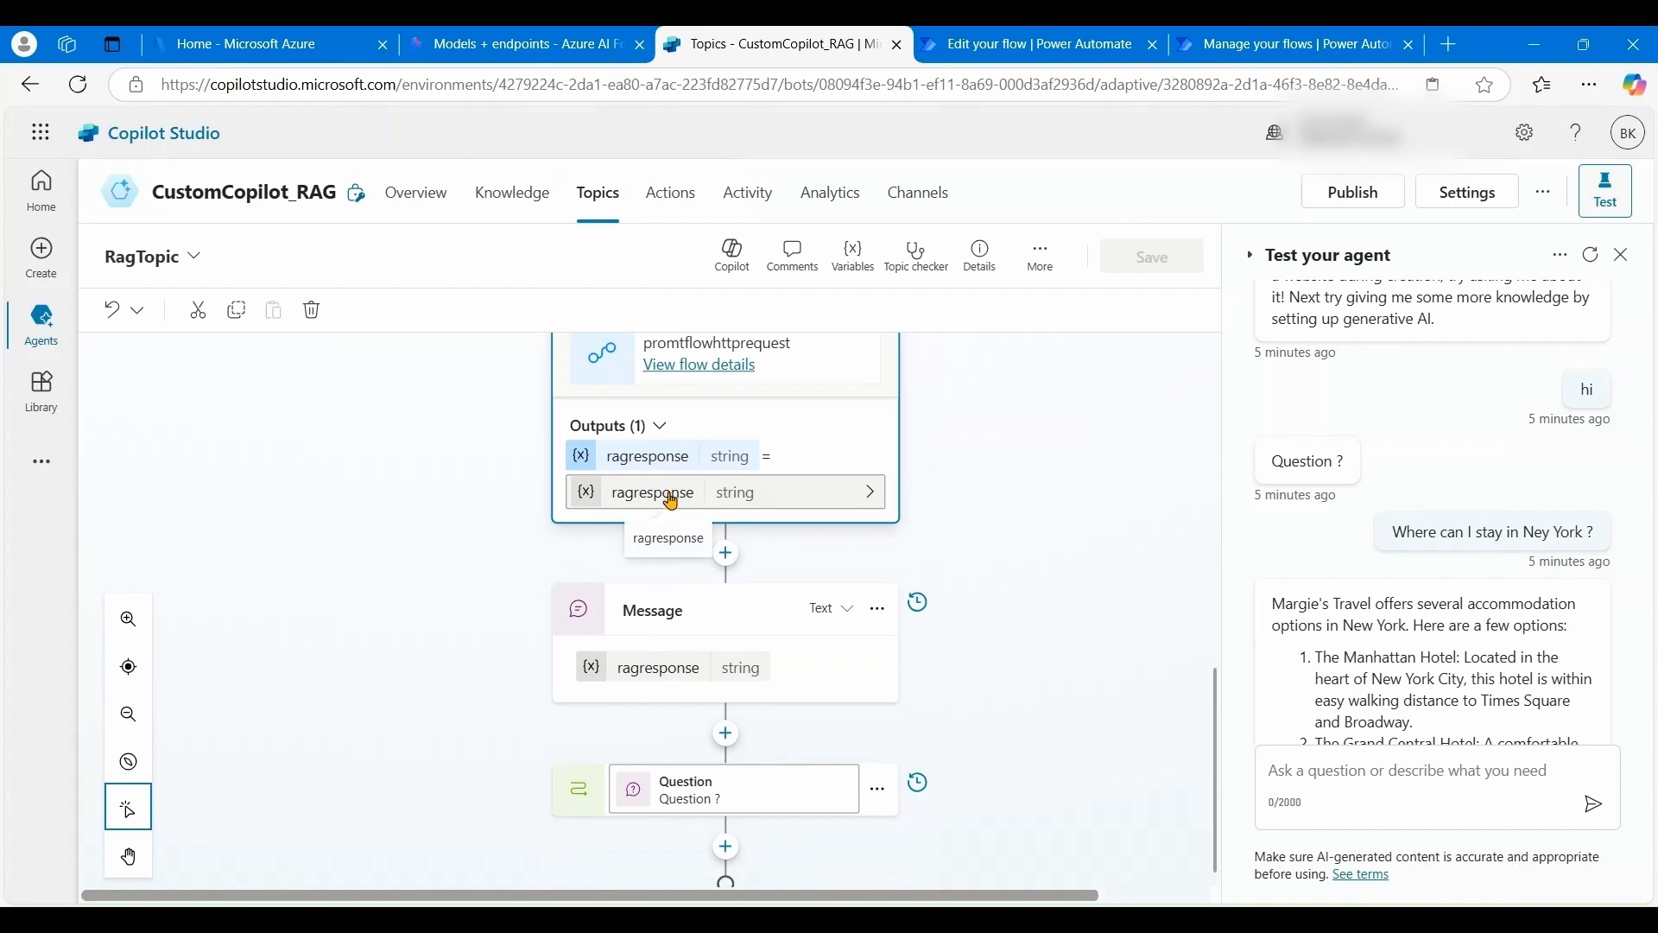
{"action": "scroll", "coordinate": [1411, 609], "scroll_direction": "down", "scroll_amount": 1}
{"action": "left_click", "coordinate": [1403, 595]}
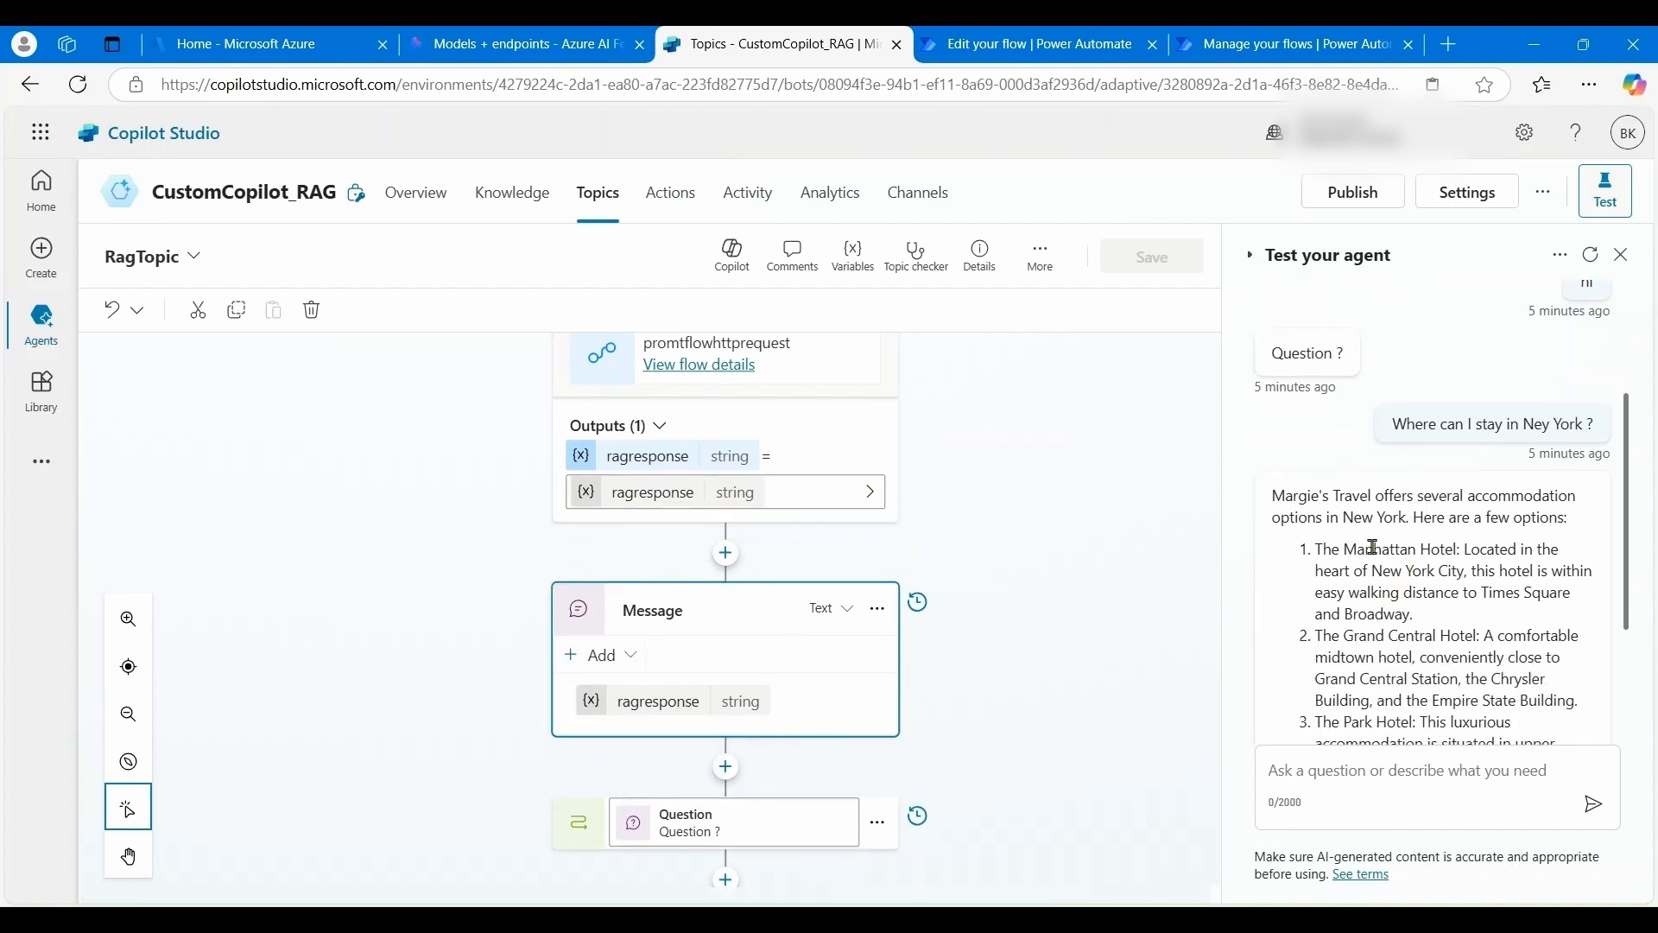
{"action": "scroll", "coordinate": [752, 682], "scroll_direction": "down", "scroll_amount": 1}
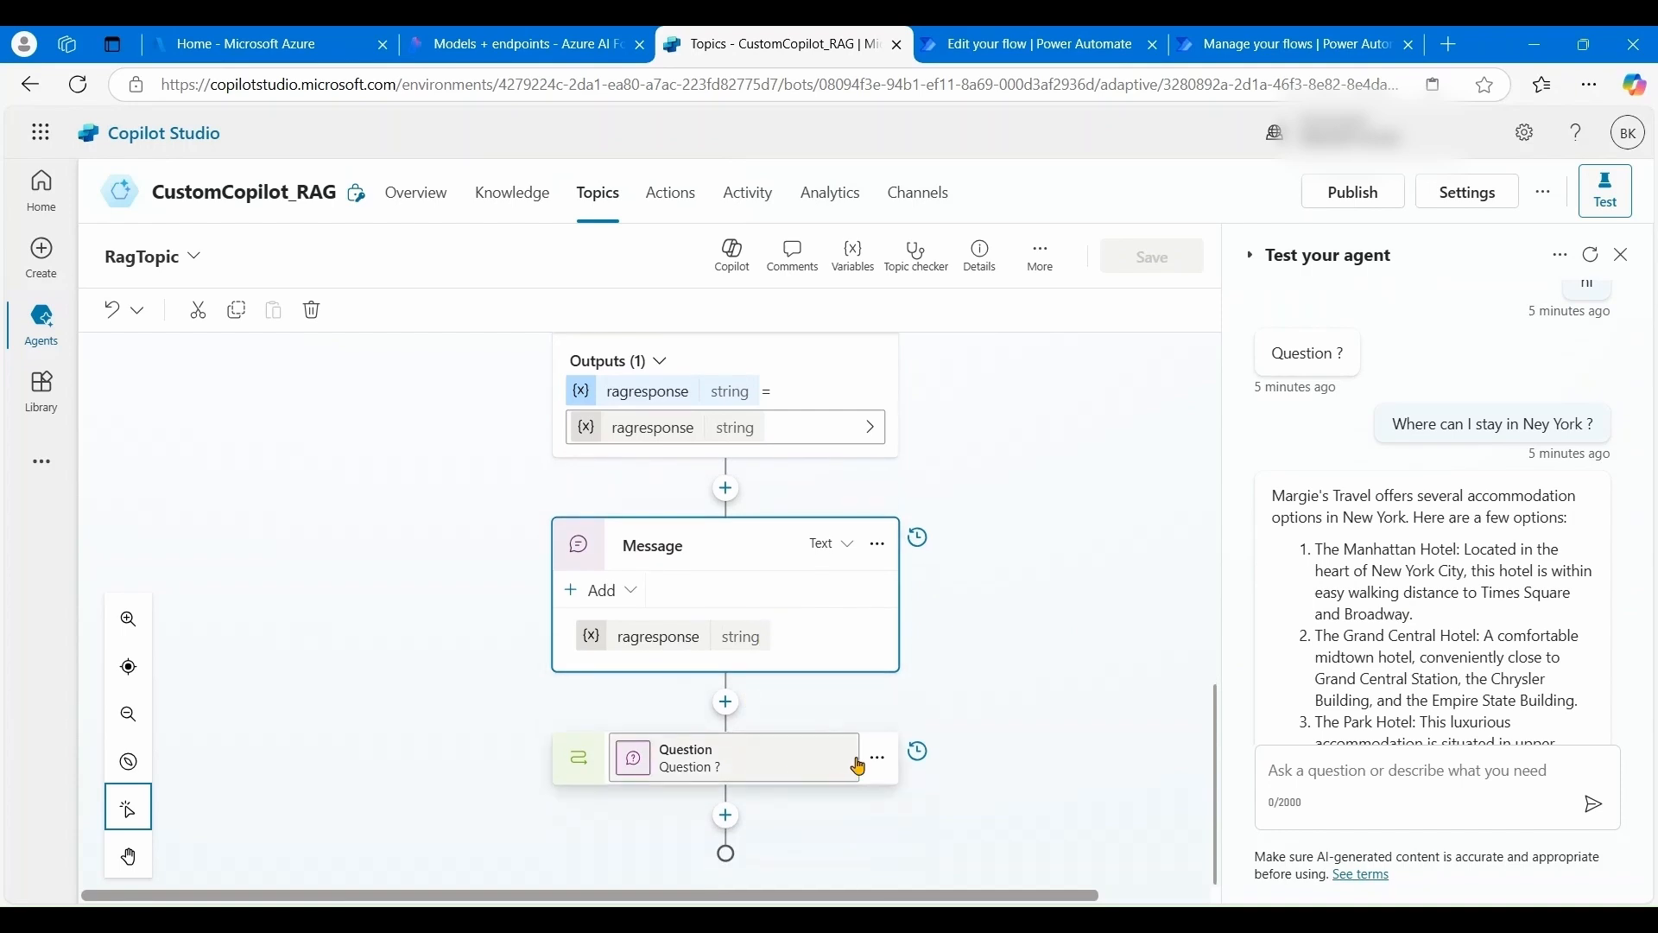
{"action": "left_click", "coordinate": [714, 755]}
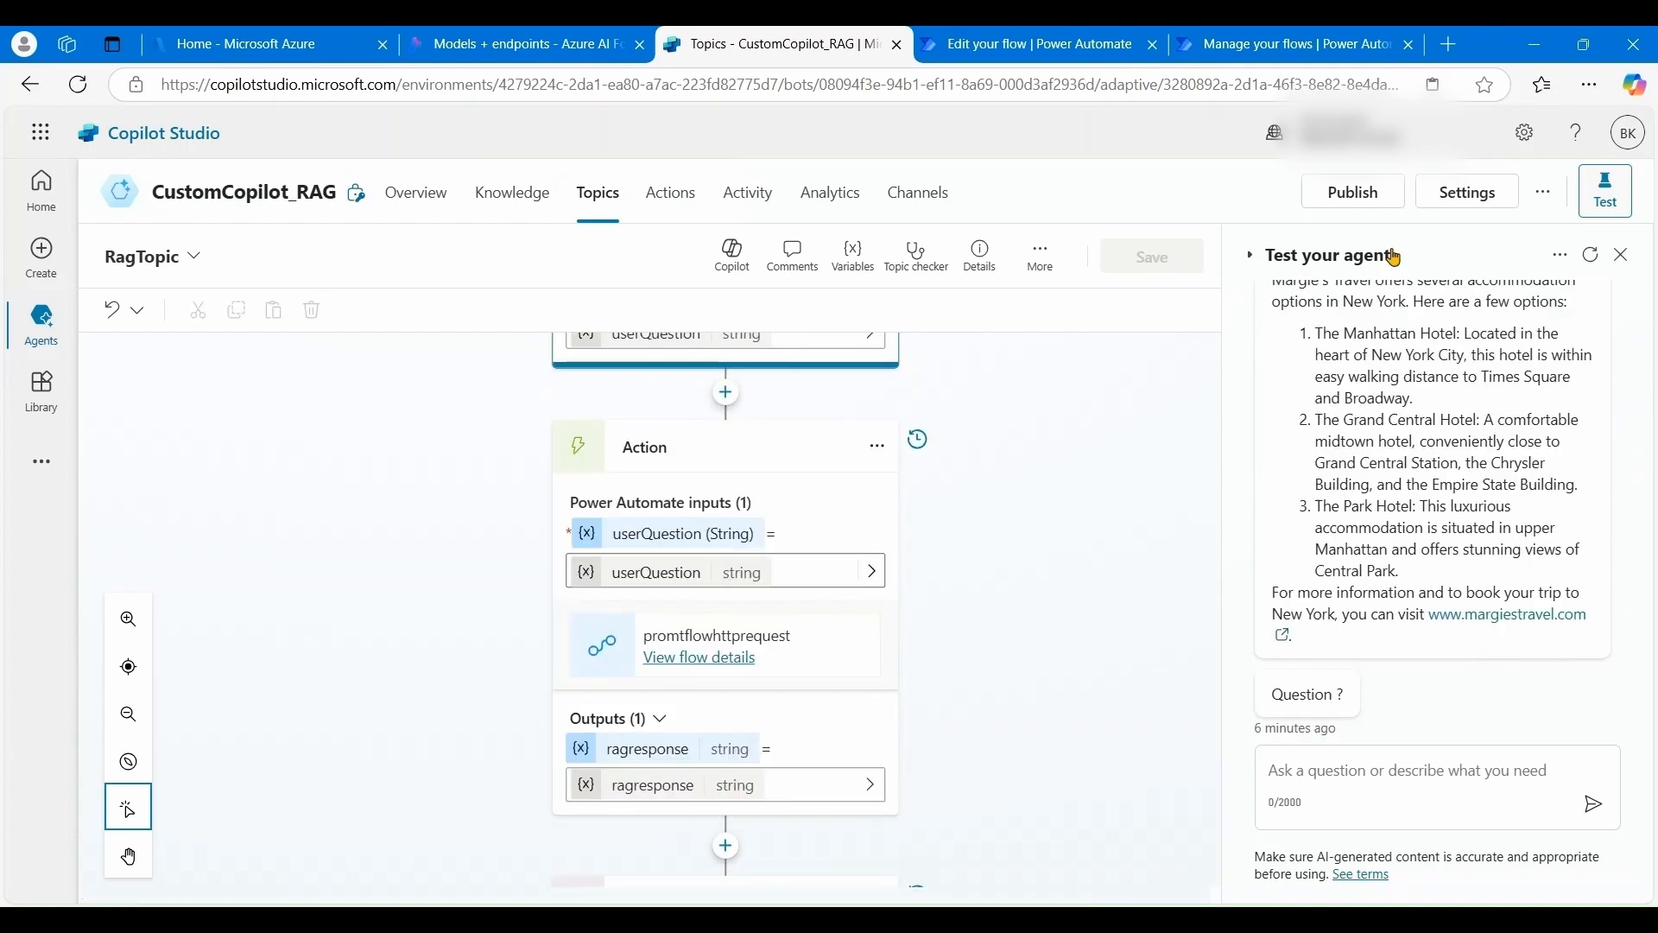
- Publish the CustomCopilot_RAG agent, confirming in the 'Publish this agent' dialog
{"action": "left_click", "coordinate": [1361, 200]}
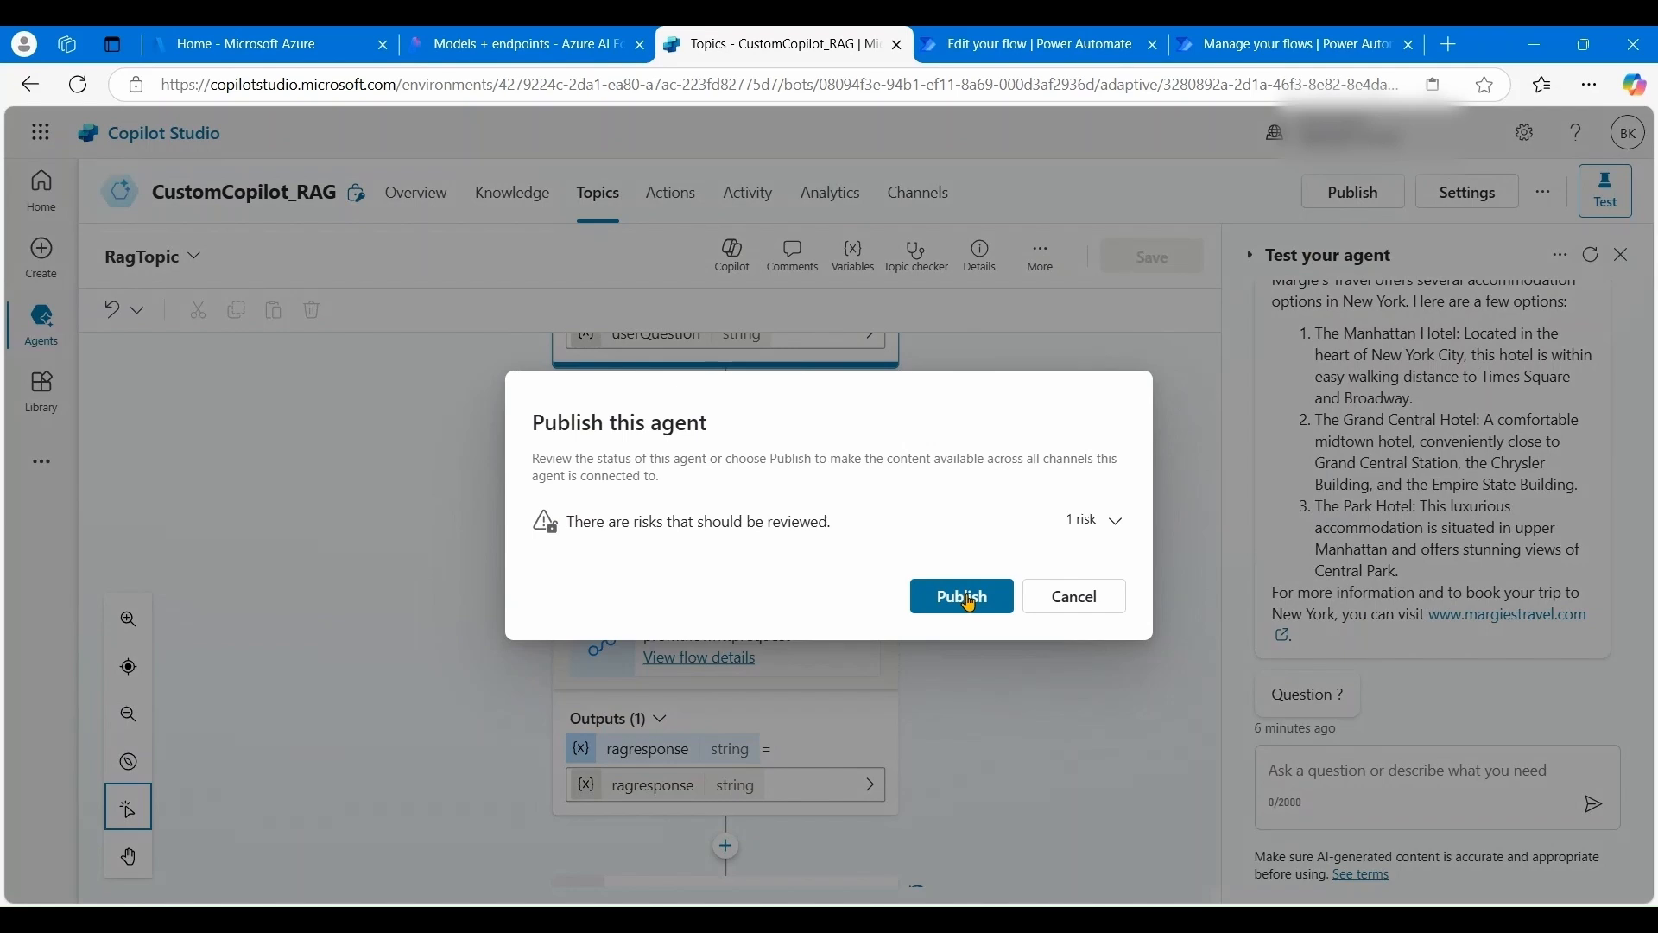
{"action": "left_click", "coordinate": [969, 602]}
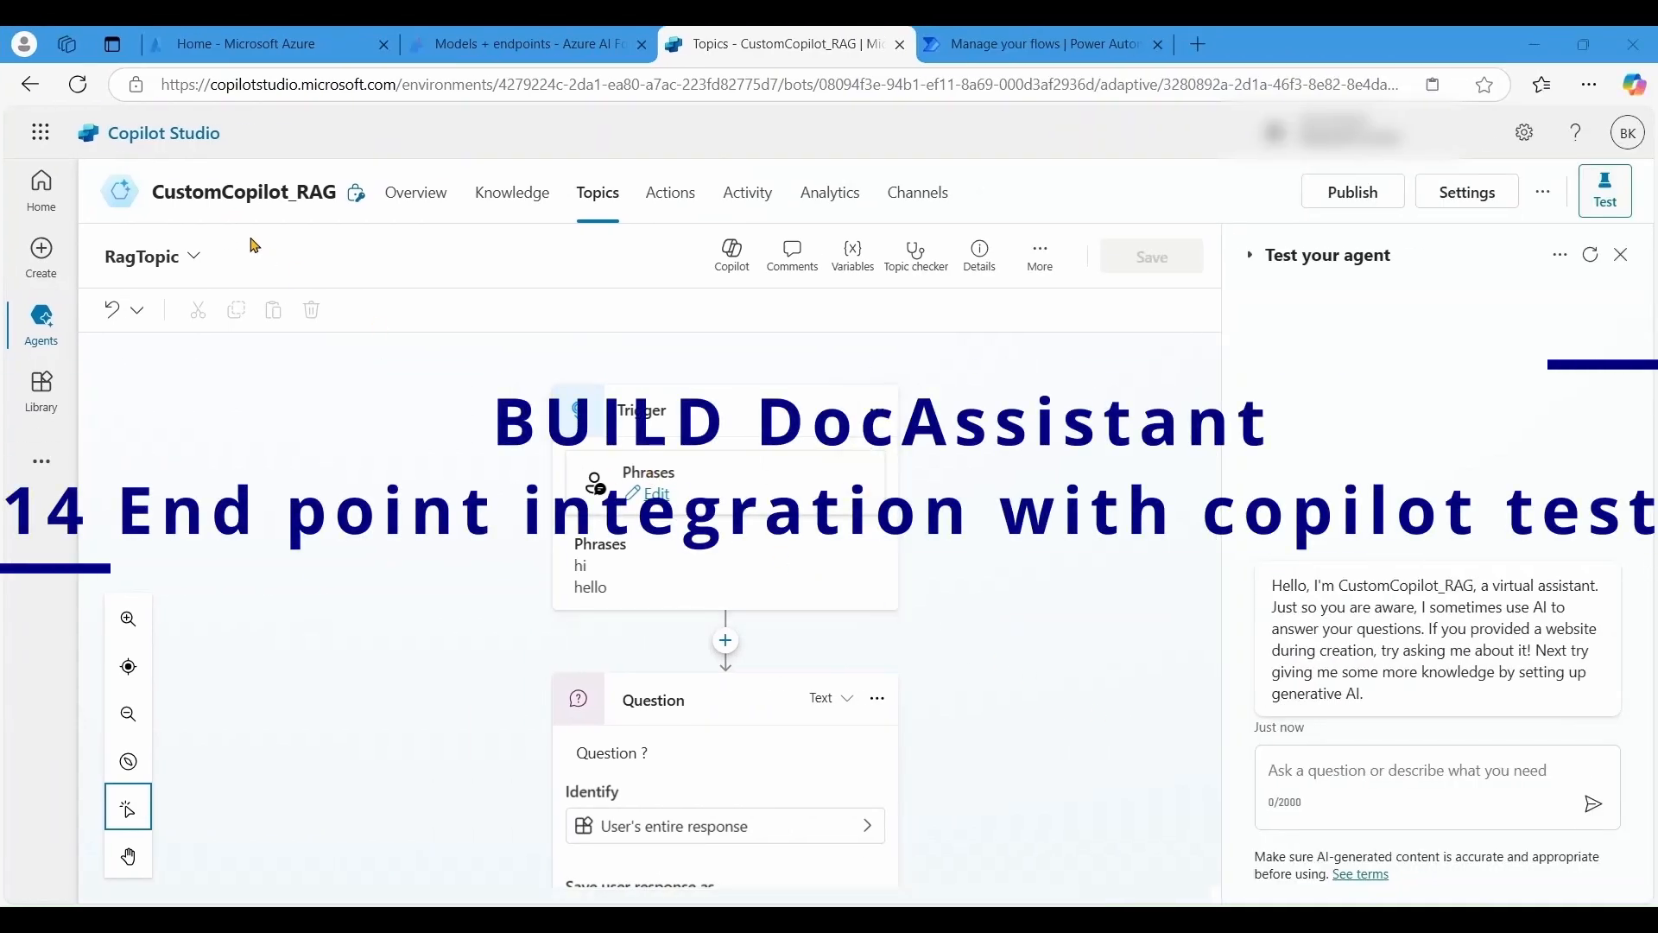
- Restart the test conversation and send 'hi' to the agent
{"action": "left_click", "coordinate": [1594, 256]}
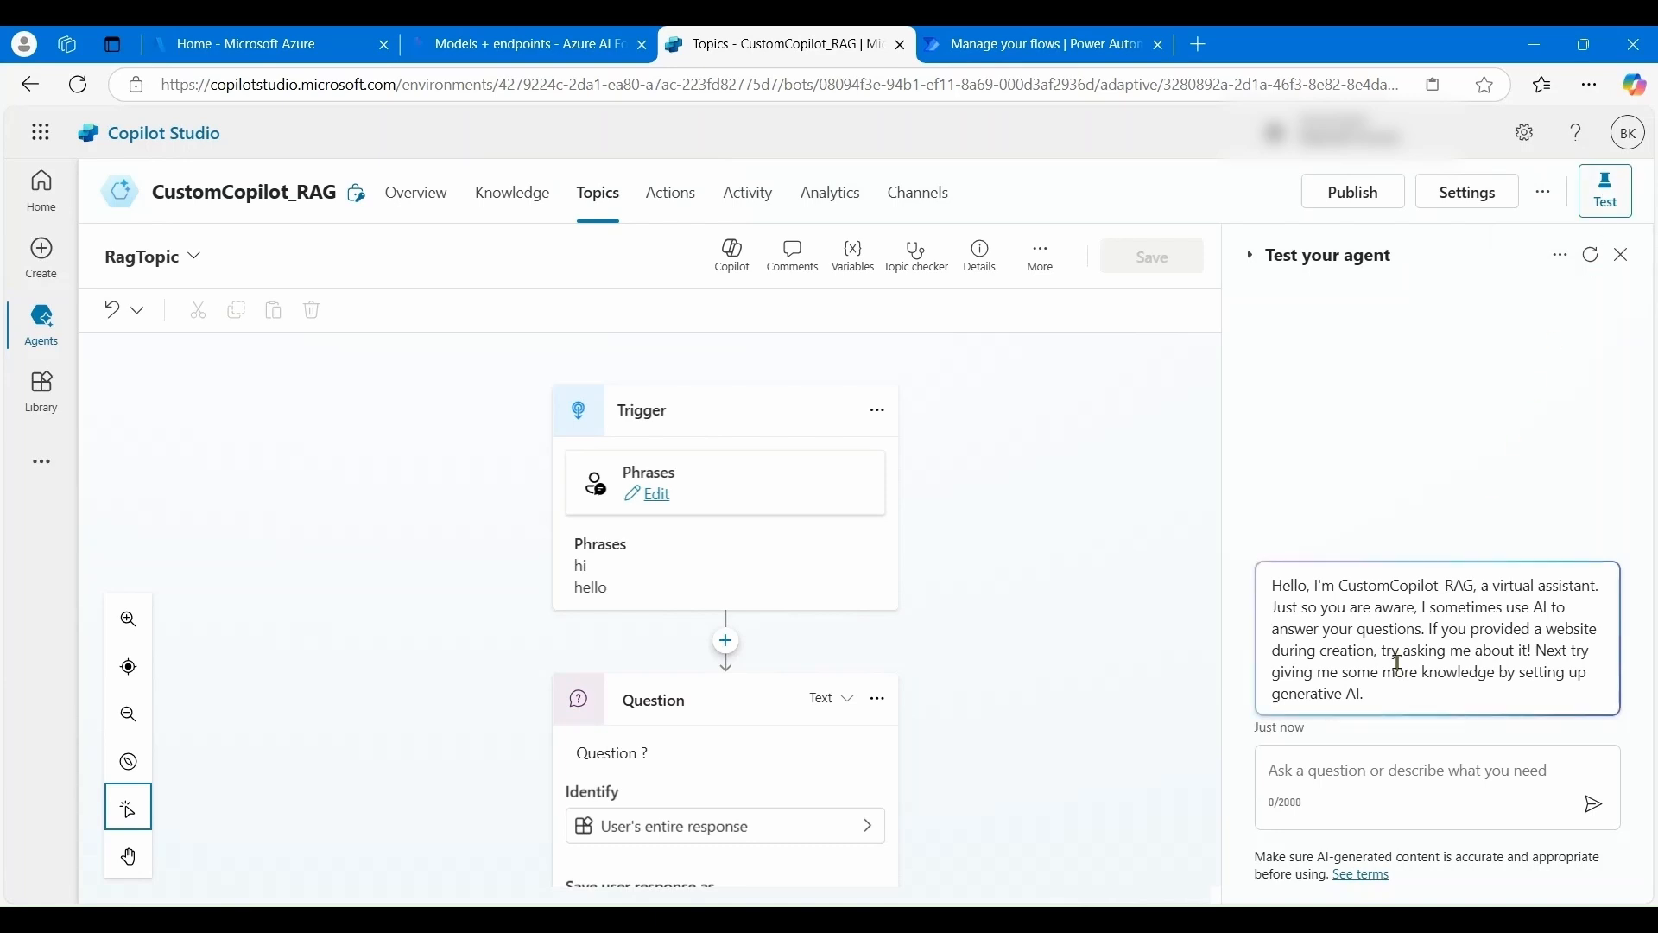
{"action": "left_click", "coordinate": [1353, 760]}
{"action": "type", "text": "hi"}
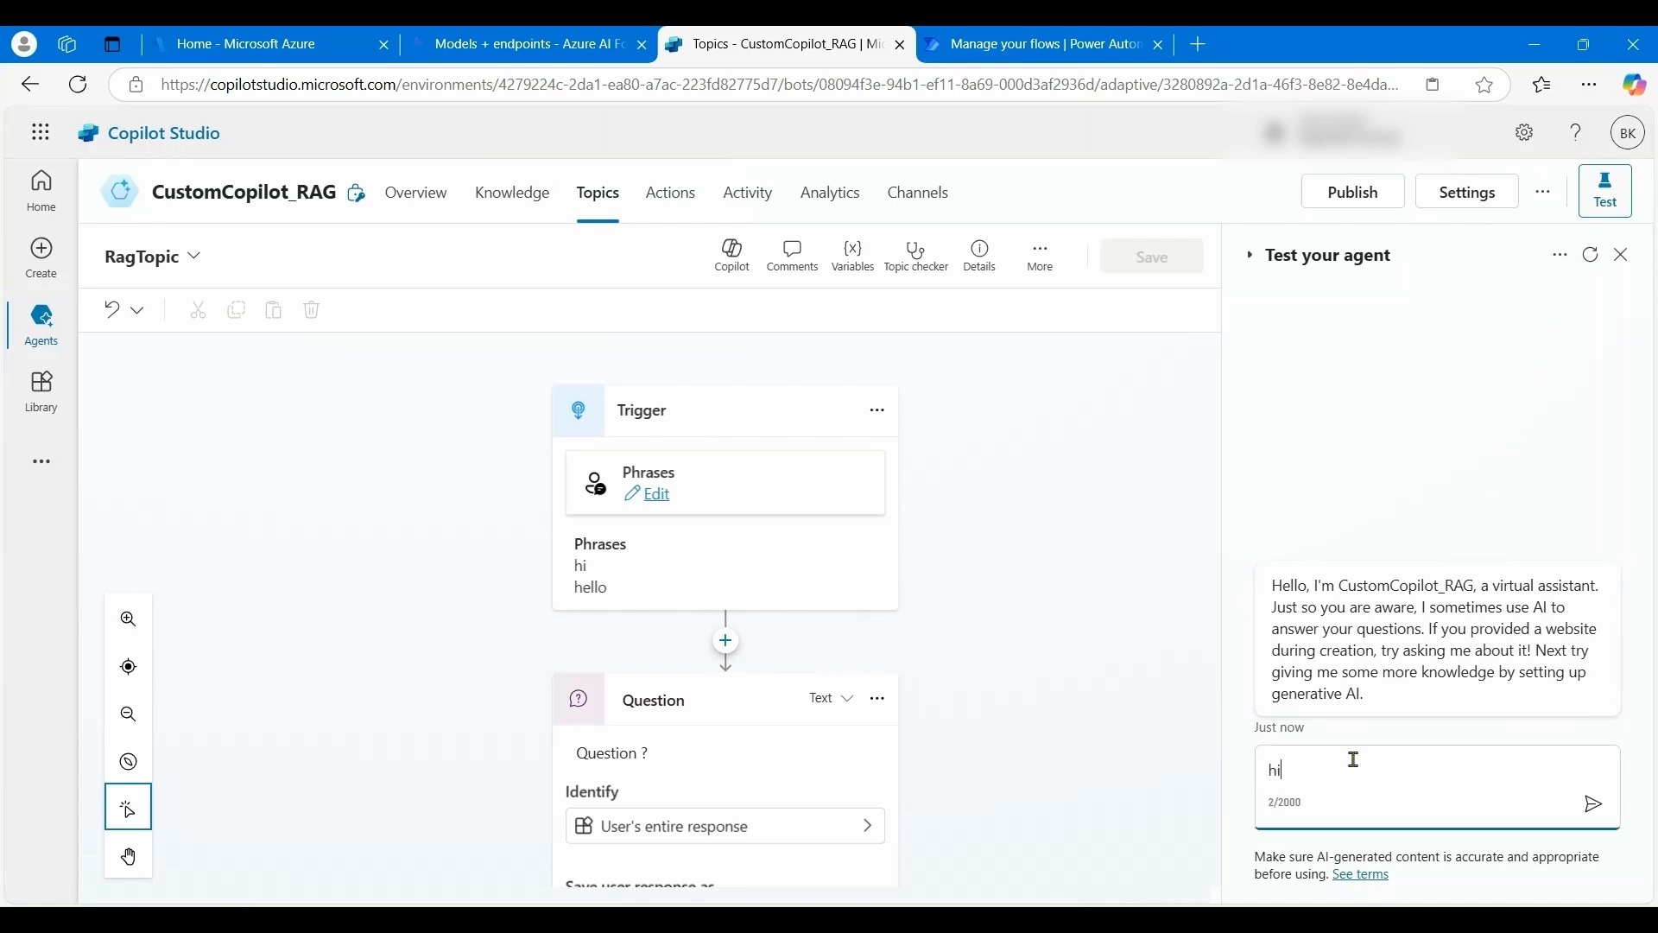
{"action": "key", "text": "Return"}
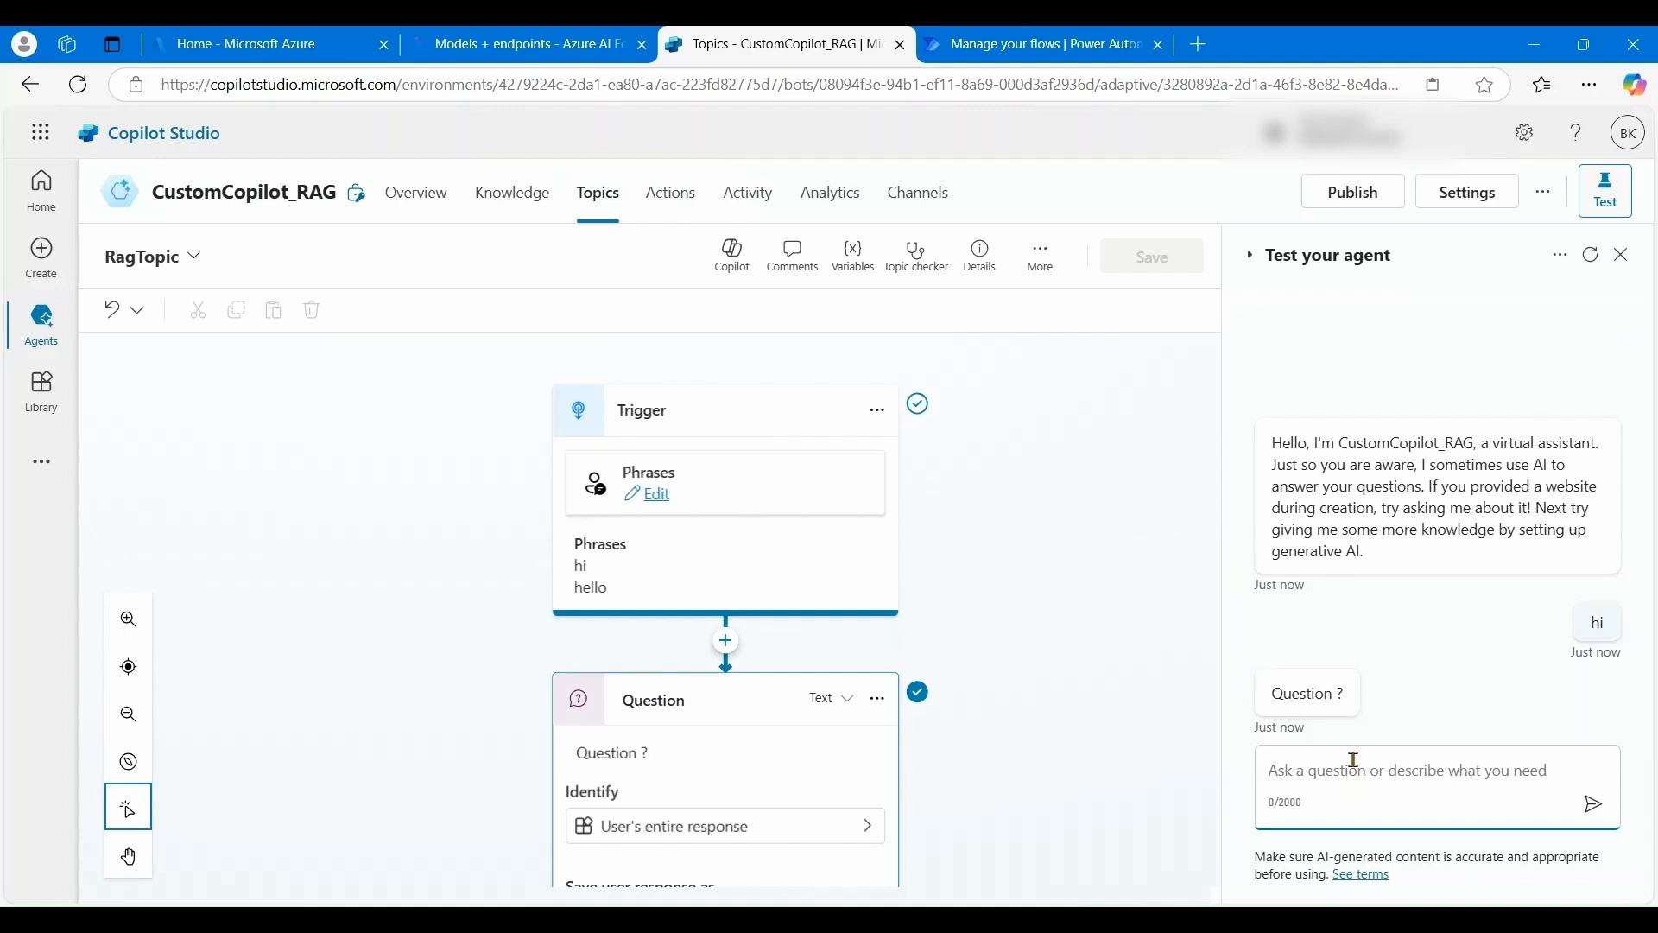
- Ask 'Where can I stay in New York ?' and scroll through the three-hotel answer
{"action": "type", "text": "Where"}
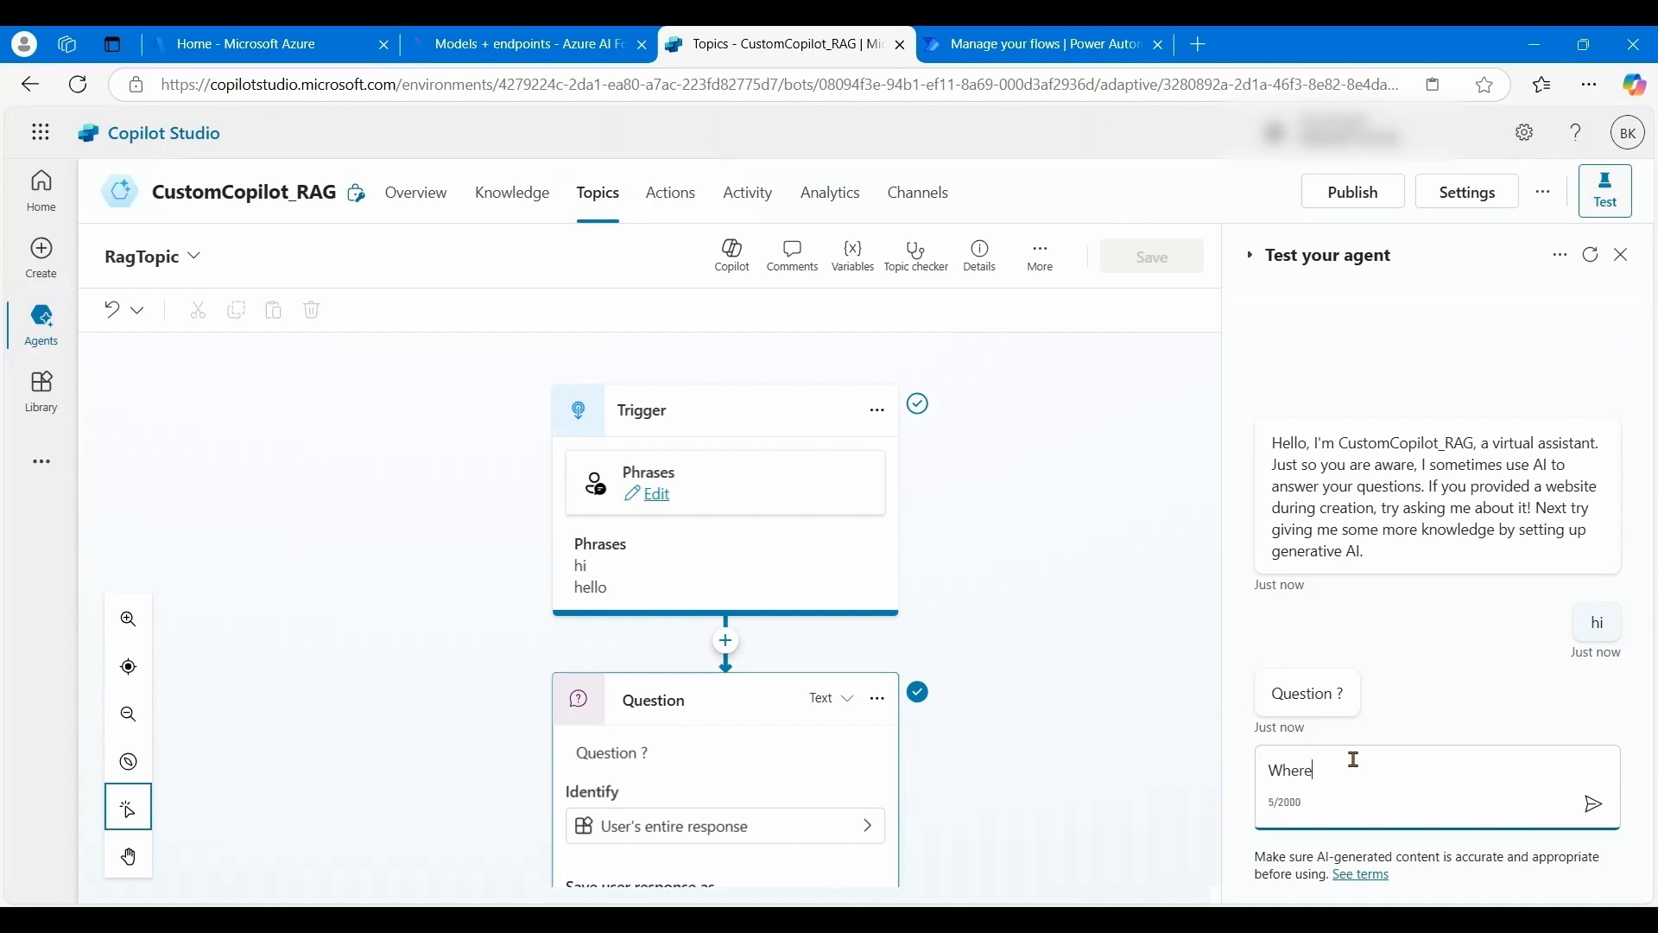
{"action": "type", "text": " can I stay in New York ?"}
{"action": "left_click", "coordinate": [1591, 805]}
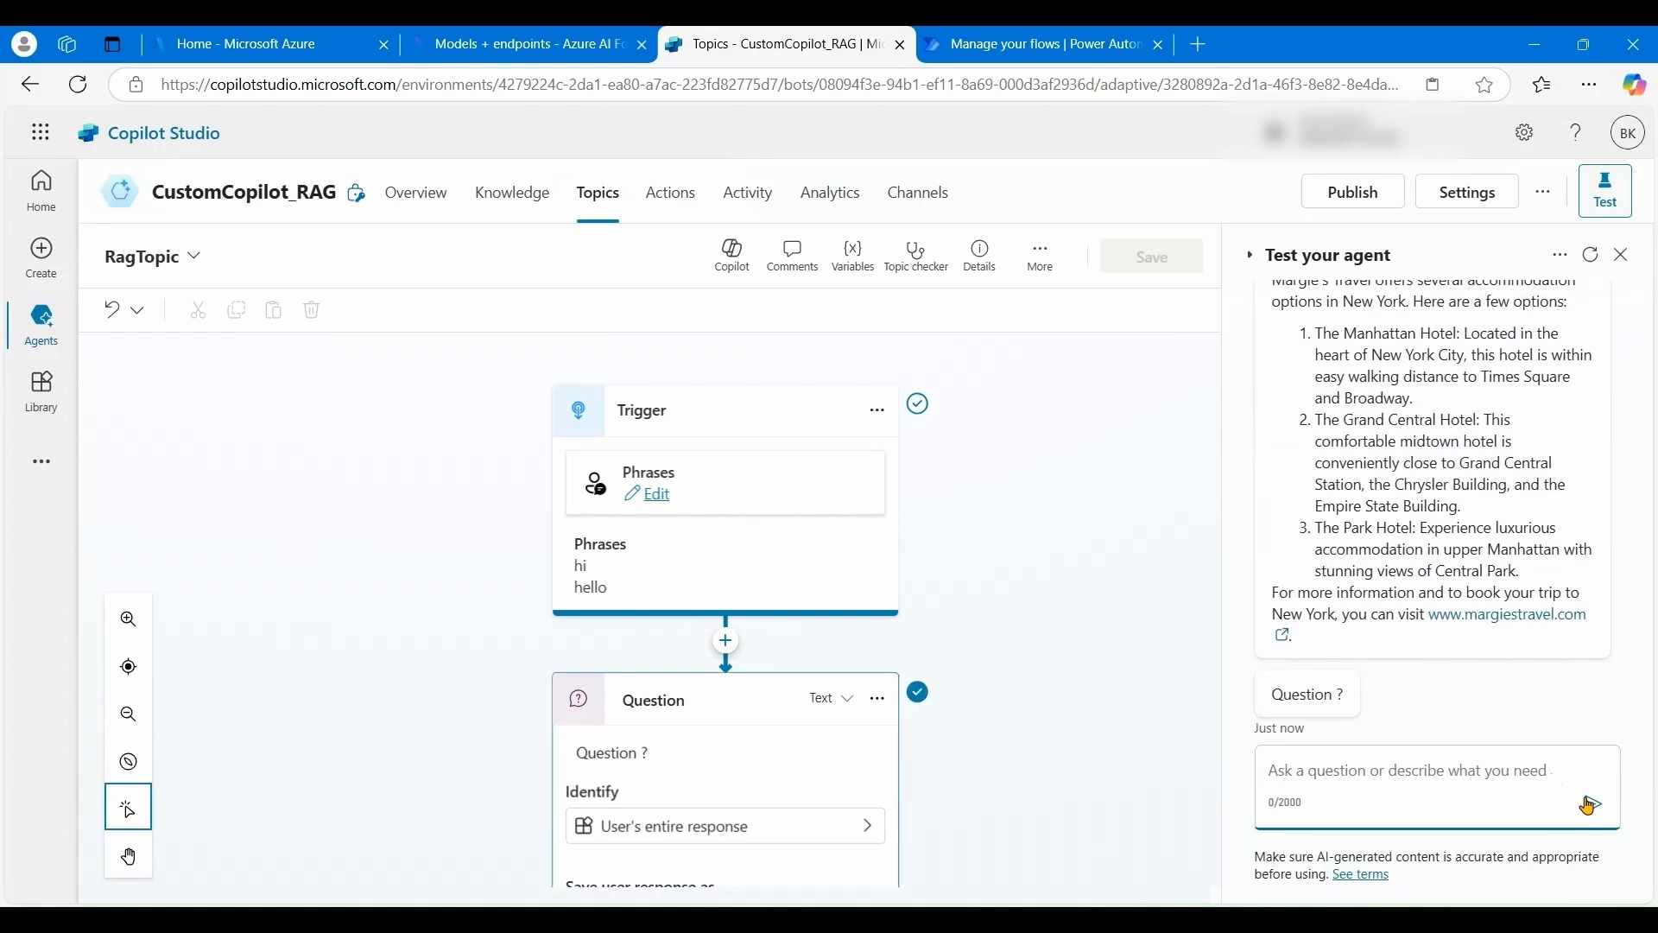
{"action": "scroll", "coordinate": [1481, 654], "scroll_direction": "up", "scroll_amount": 4}
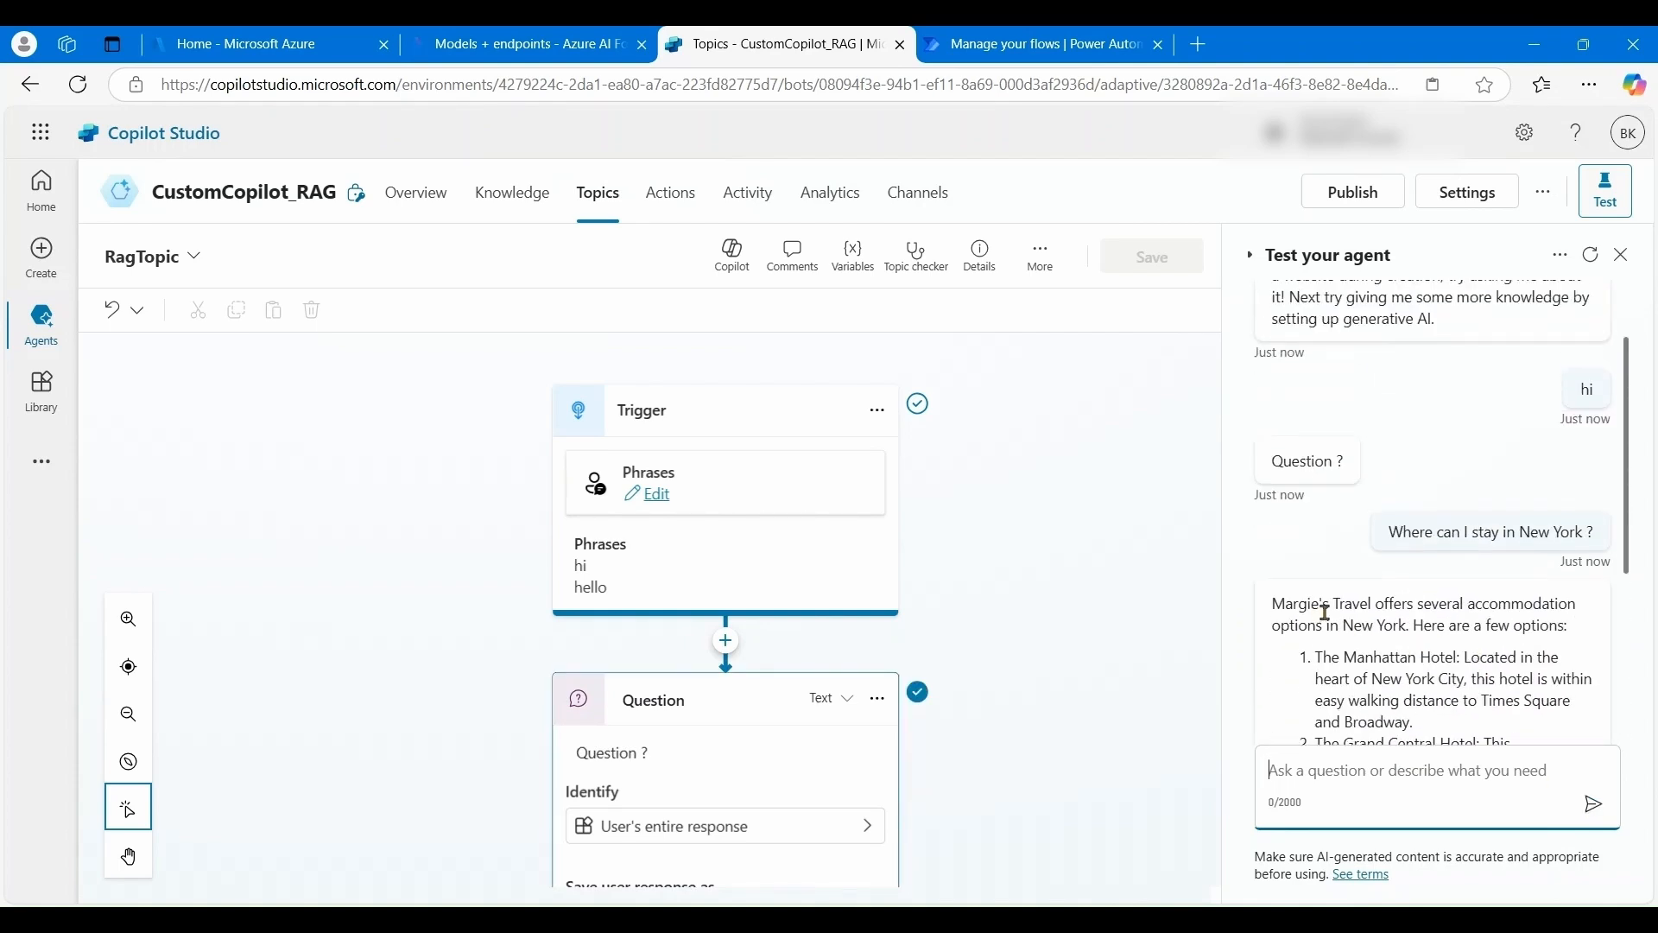
{"action": "scroll", "coordinate": [1387, 652], "scroll_direction": "down", "scroll_amount": 2}
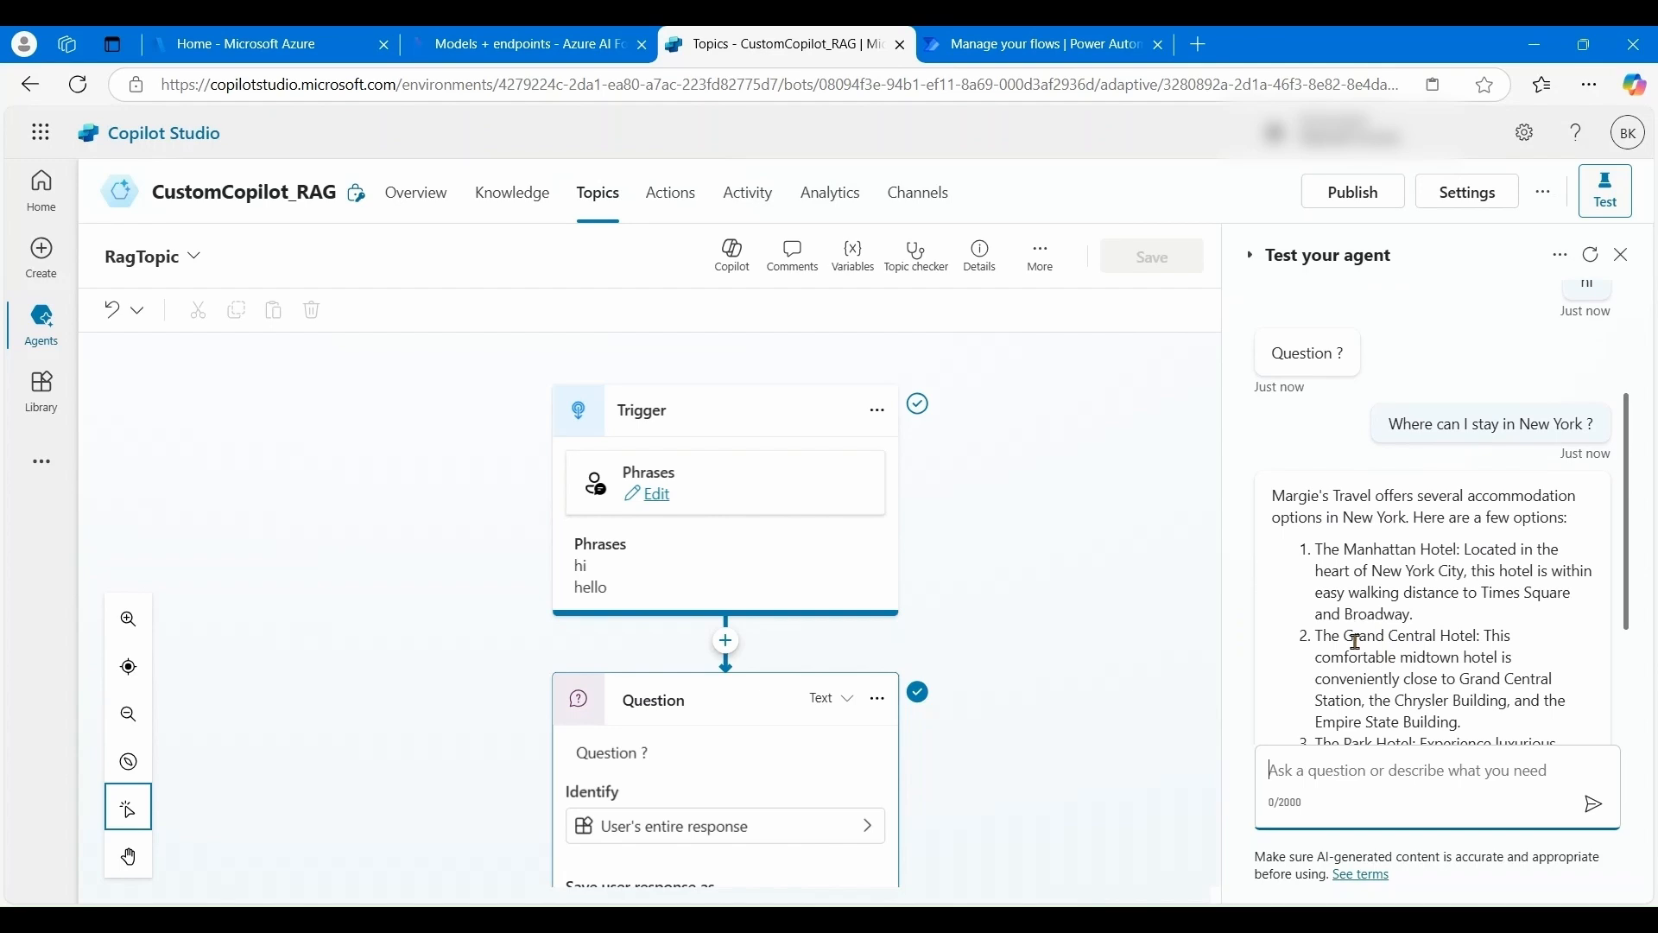
{"action": "scroll", "coordinate": [1386, 662], "scroll_direction": "down", "scroll_amount": 4}
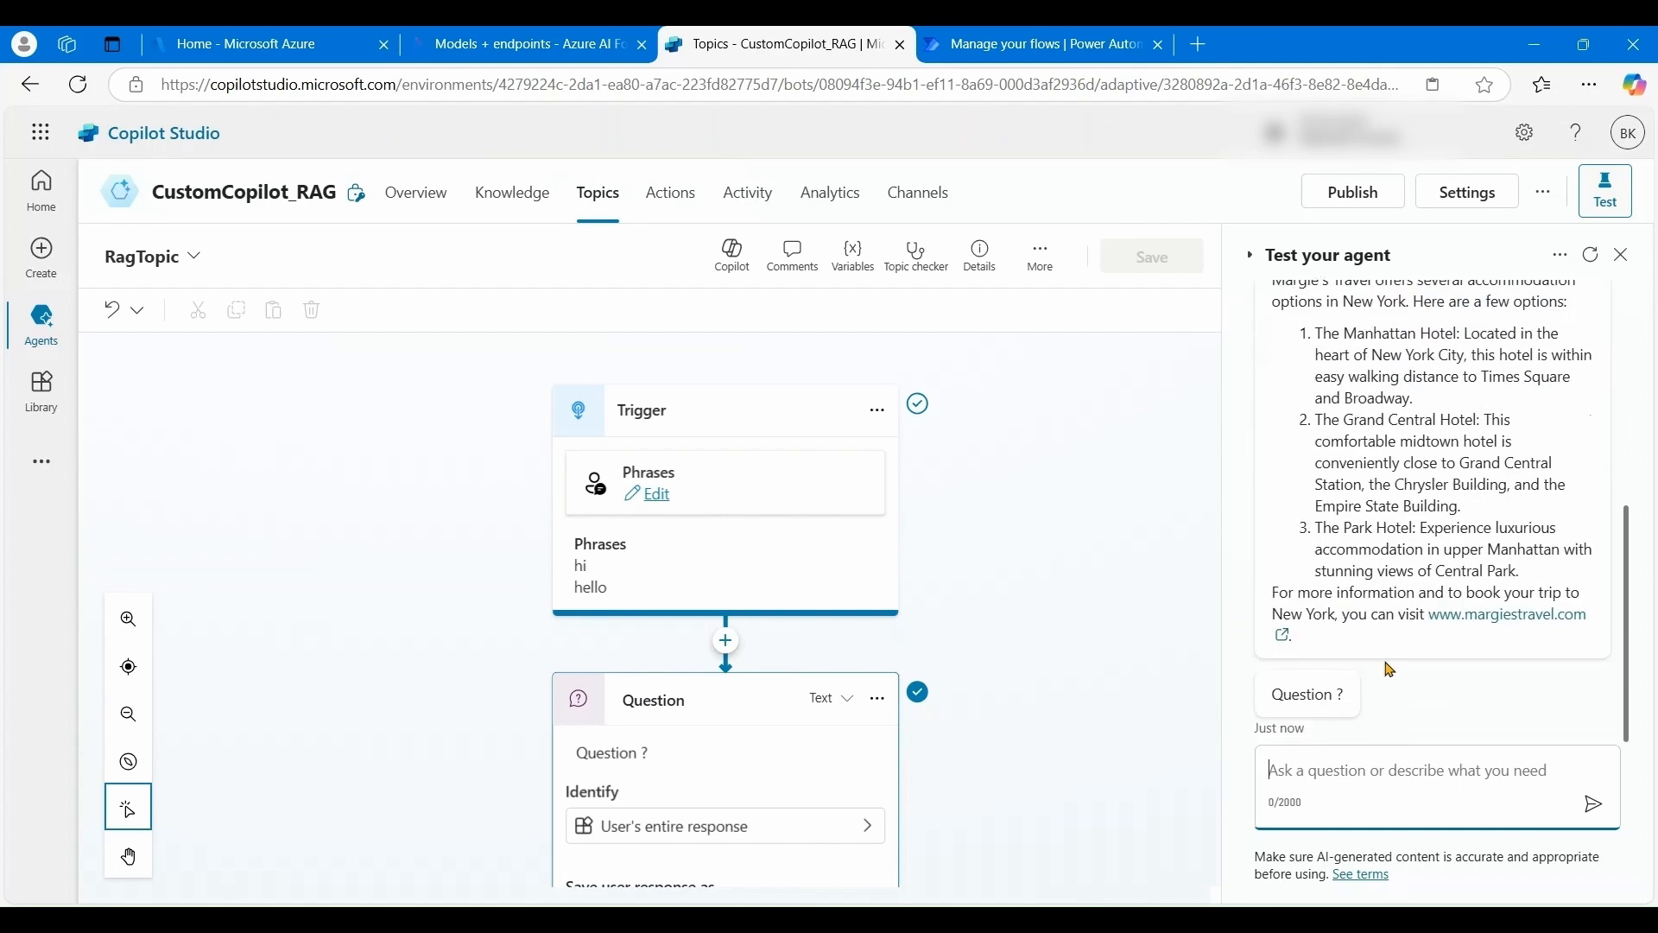
{"action": "scroll", "coordinate": [1388, 670], "scroll_direction": "up", "scroll_amount": 4}
{"action": "scroll", "coordinate": [1387, 662], "scroll_direction": "down", "scroll_amount": 2}
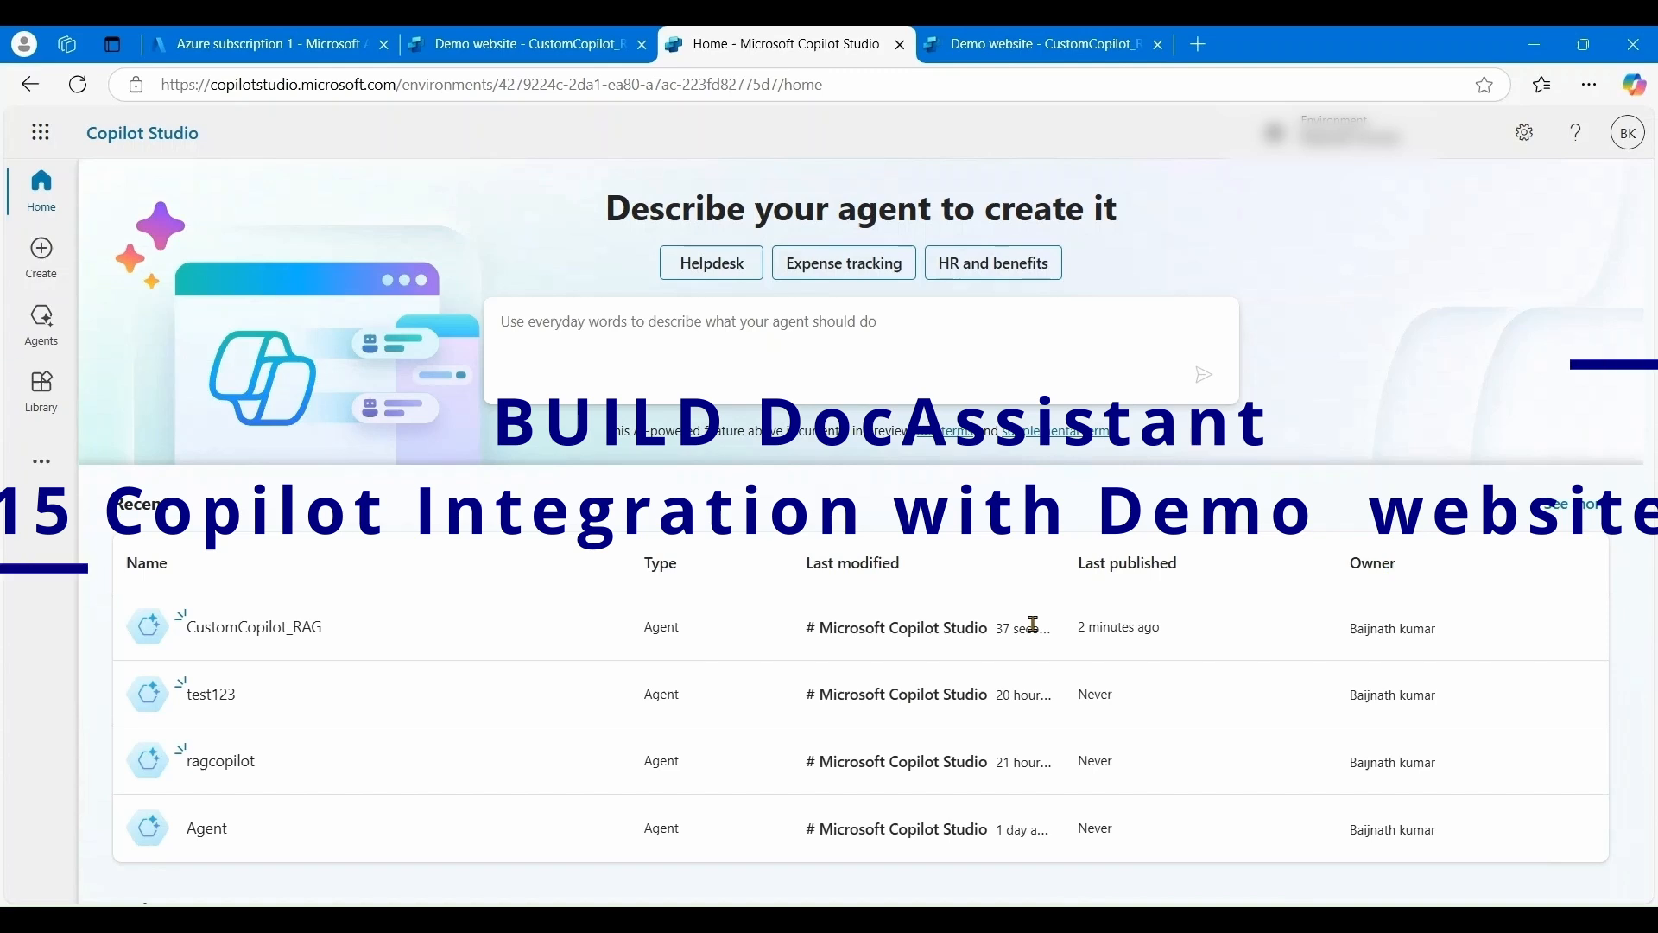
- Review the agent's Security > Authentication settings, then close Settings
{"action": "left_click", "coordinate": [273, 630]}
{"action": "left_click", "coordinate": [1552, 199]}
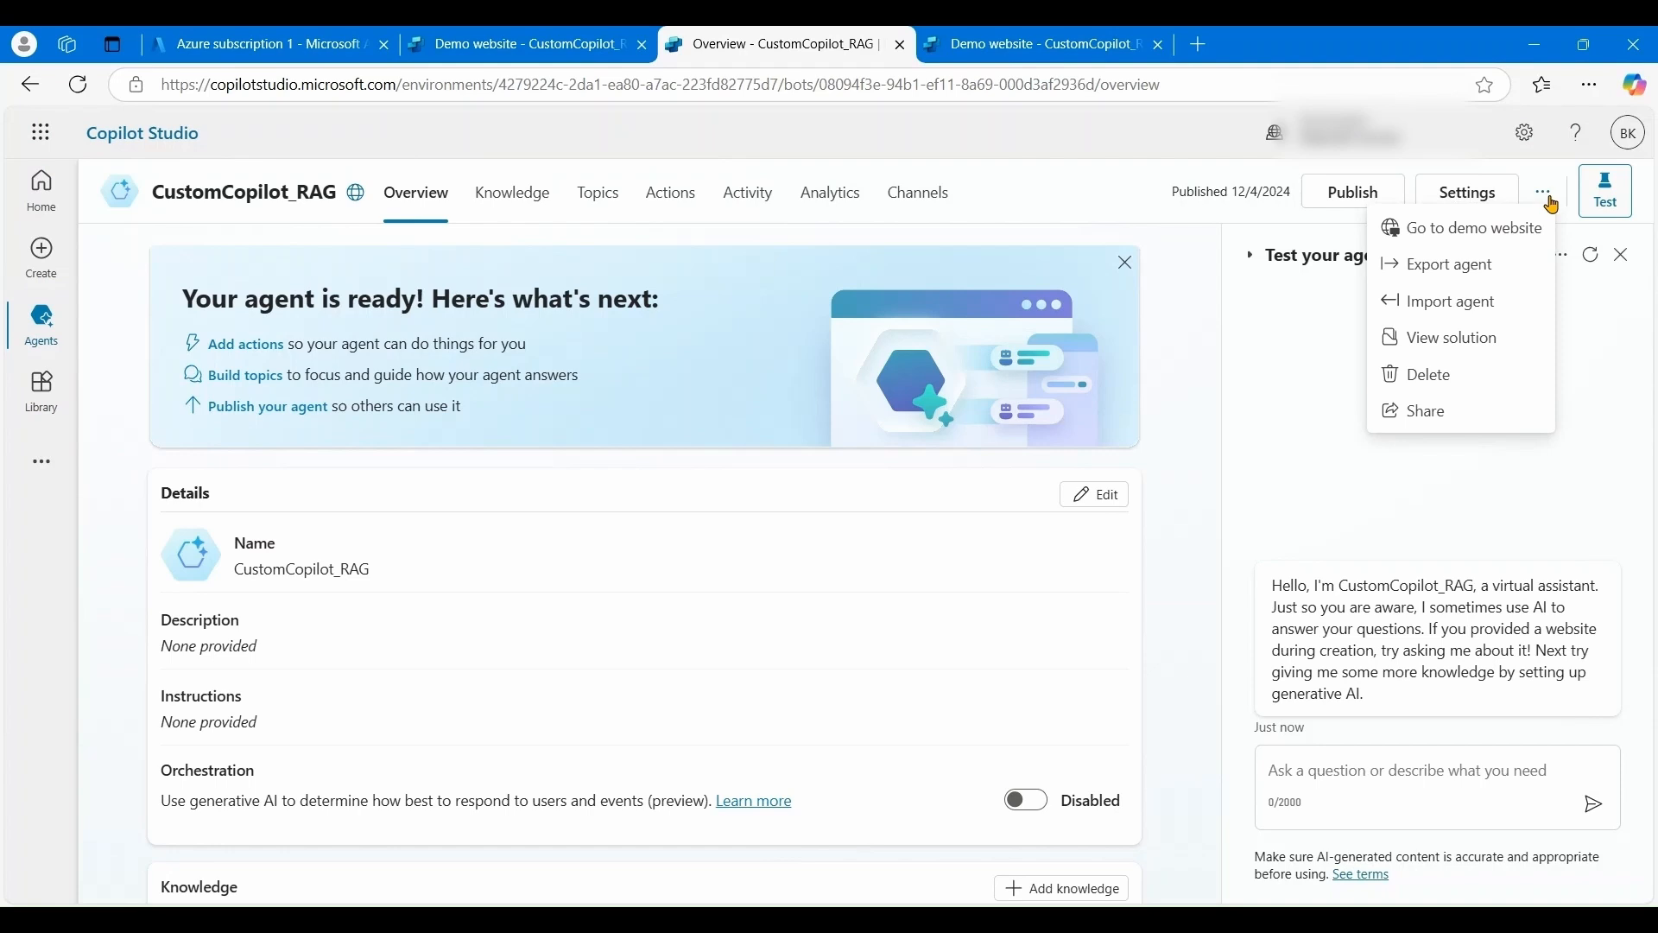
{"action": "left_click", "coordinate": [1468, 195]}
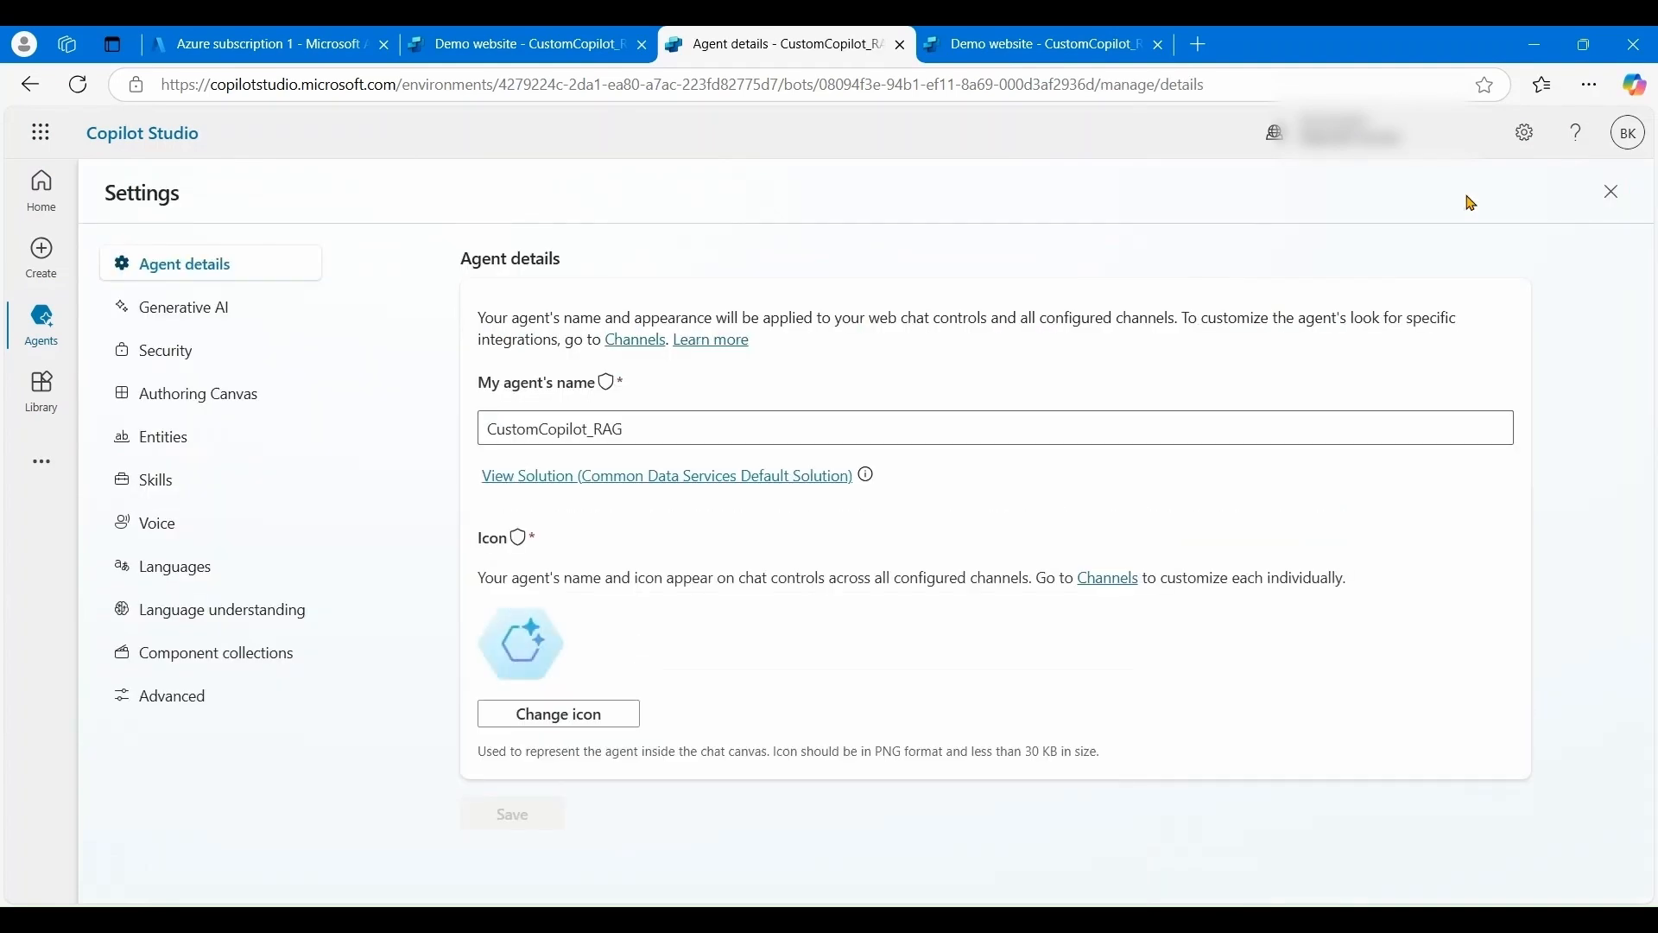
{"action": "left_click", "coordinate": [197, 361]}
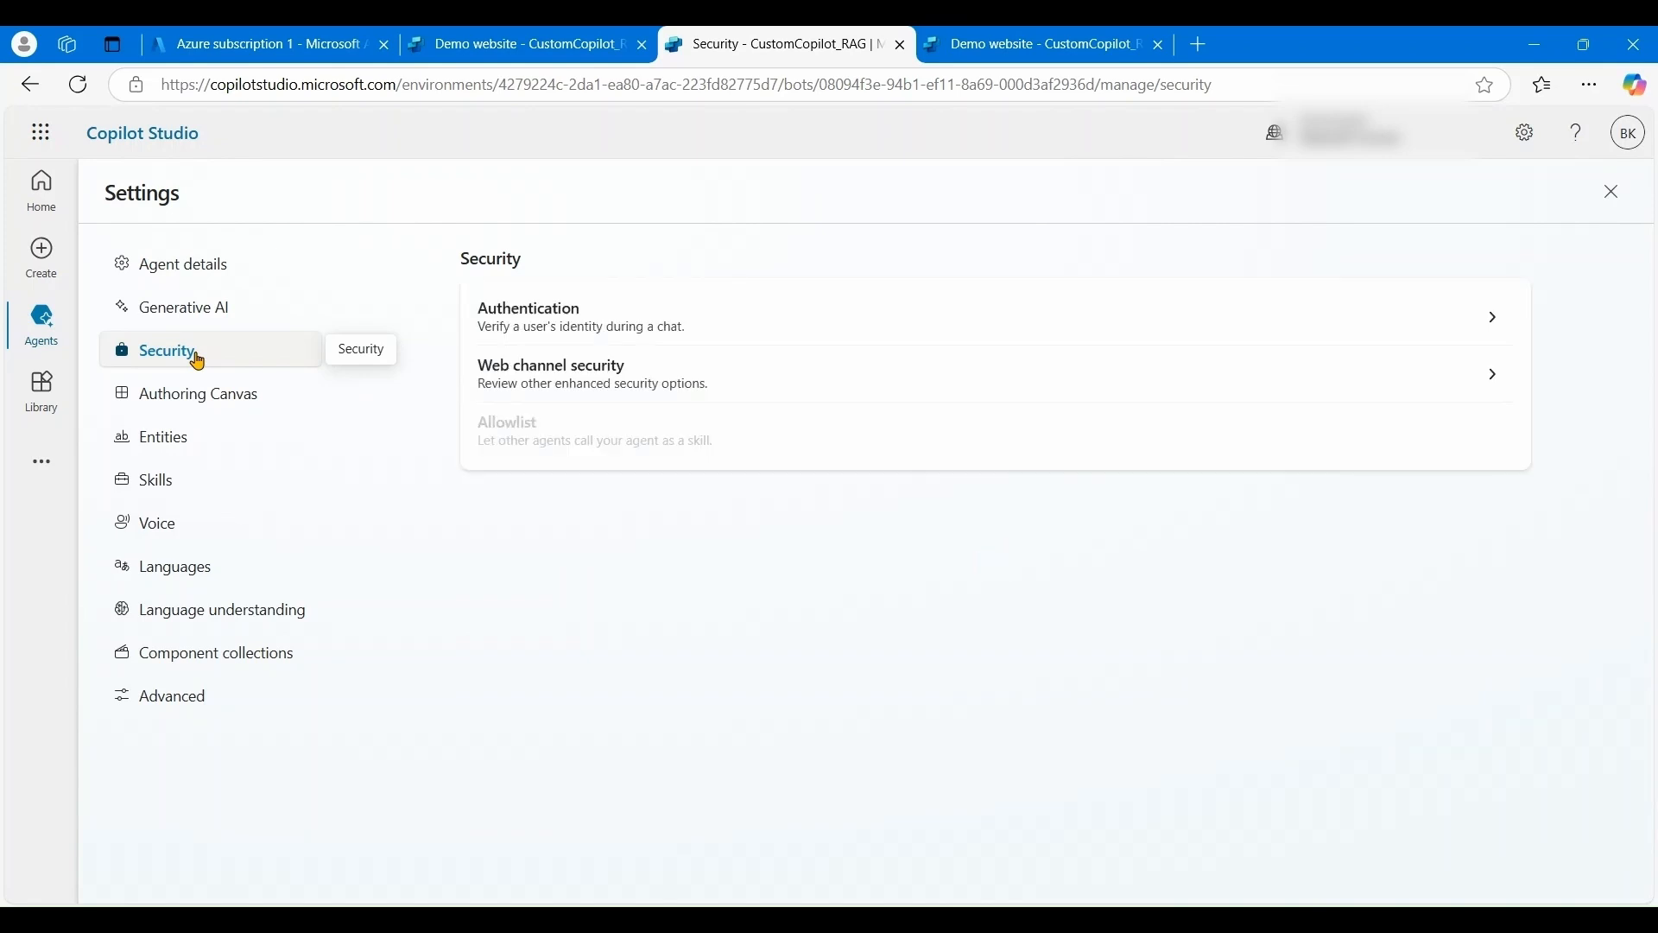
{"action": "left_click", "coordinate": [523, 321]}
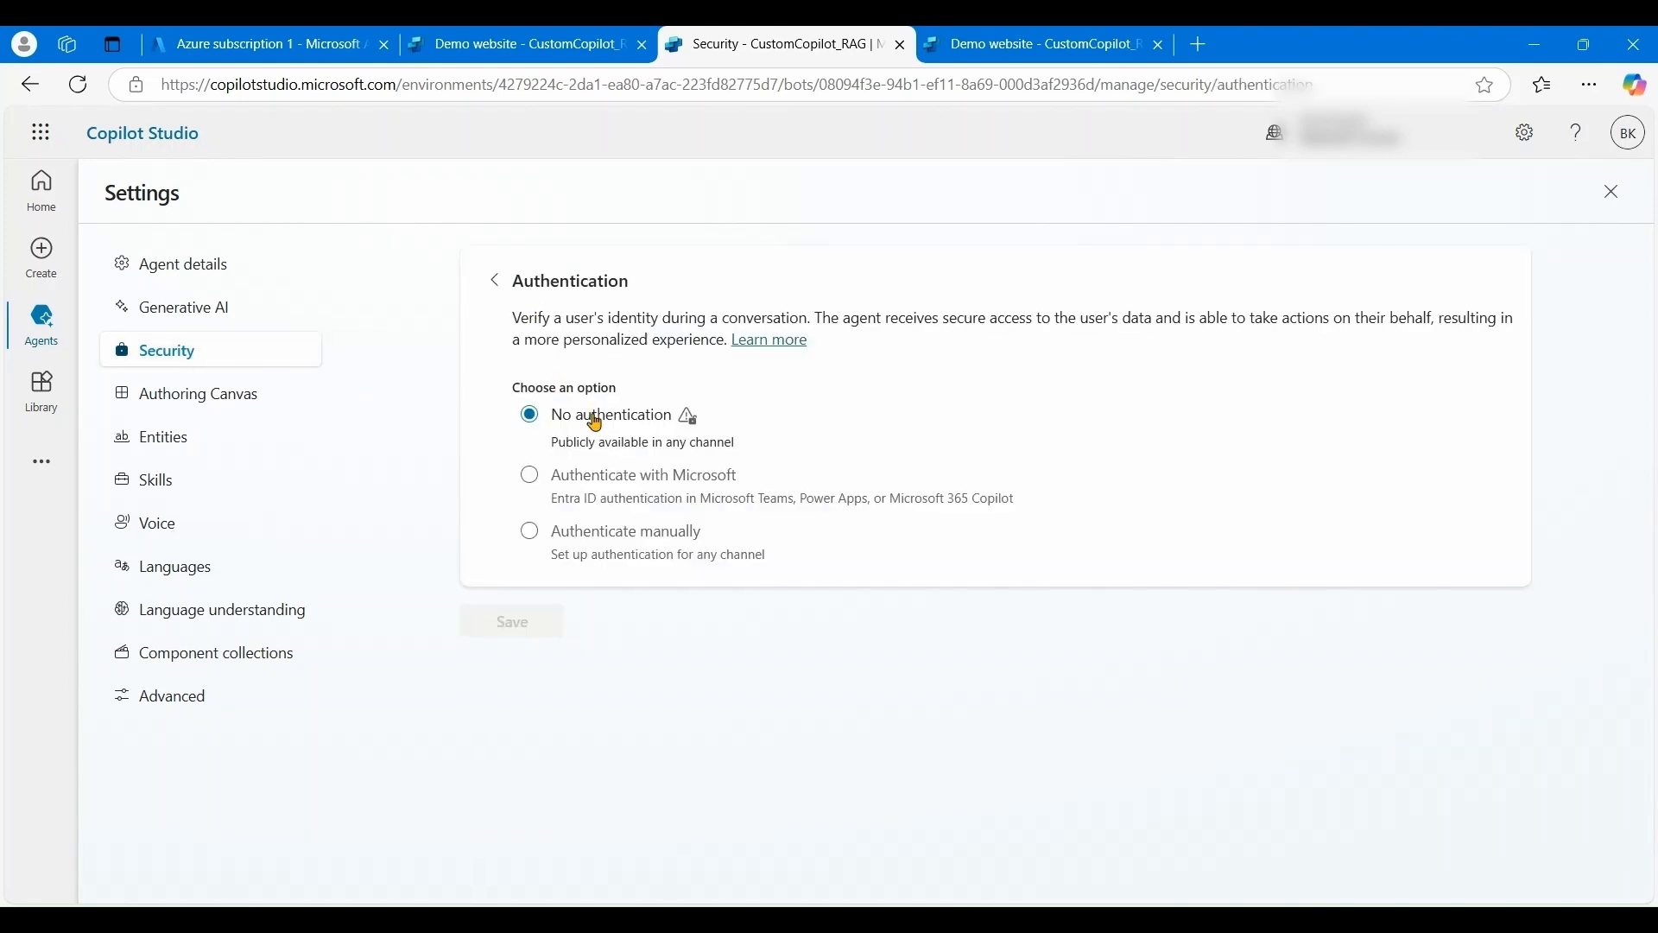
{"action": "left_click", "coordinate": [1611, 194]}
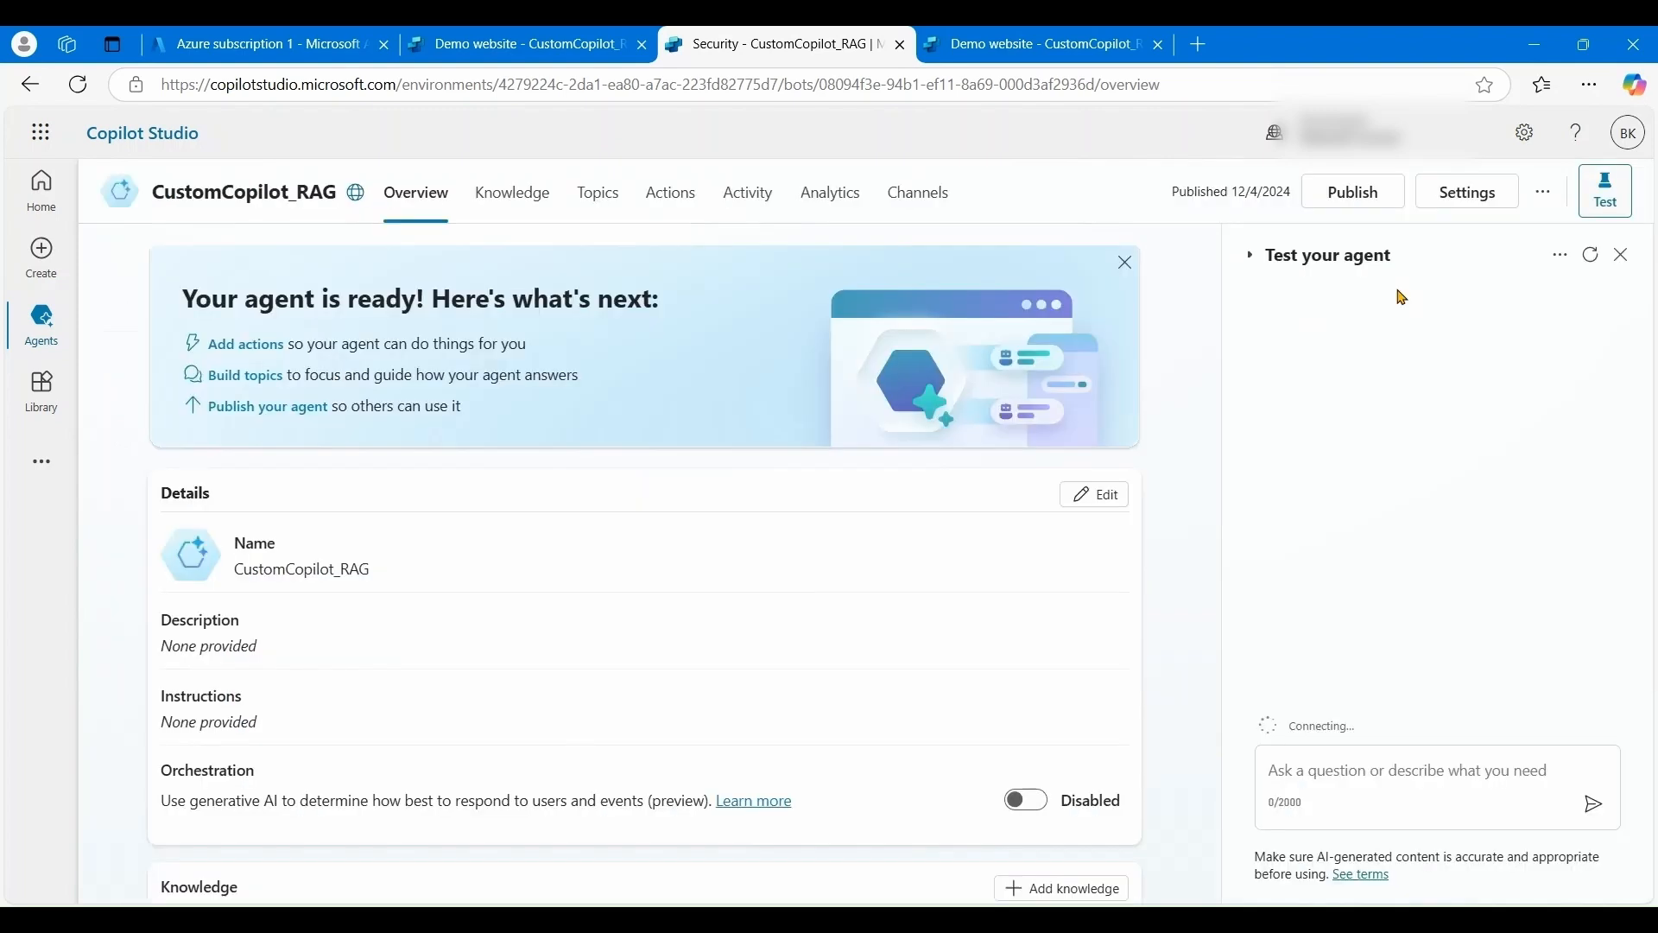
- Copy the Demo website channel's share link, save the channel, and view the demo site
{"action": "left_click", "coordinate": [942, 203]}
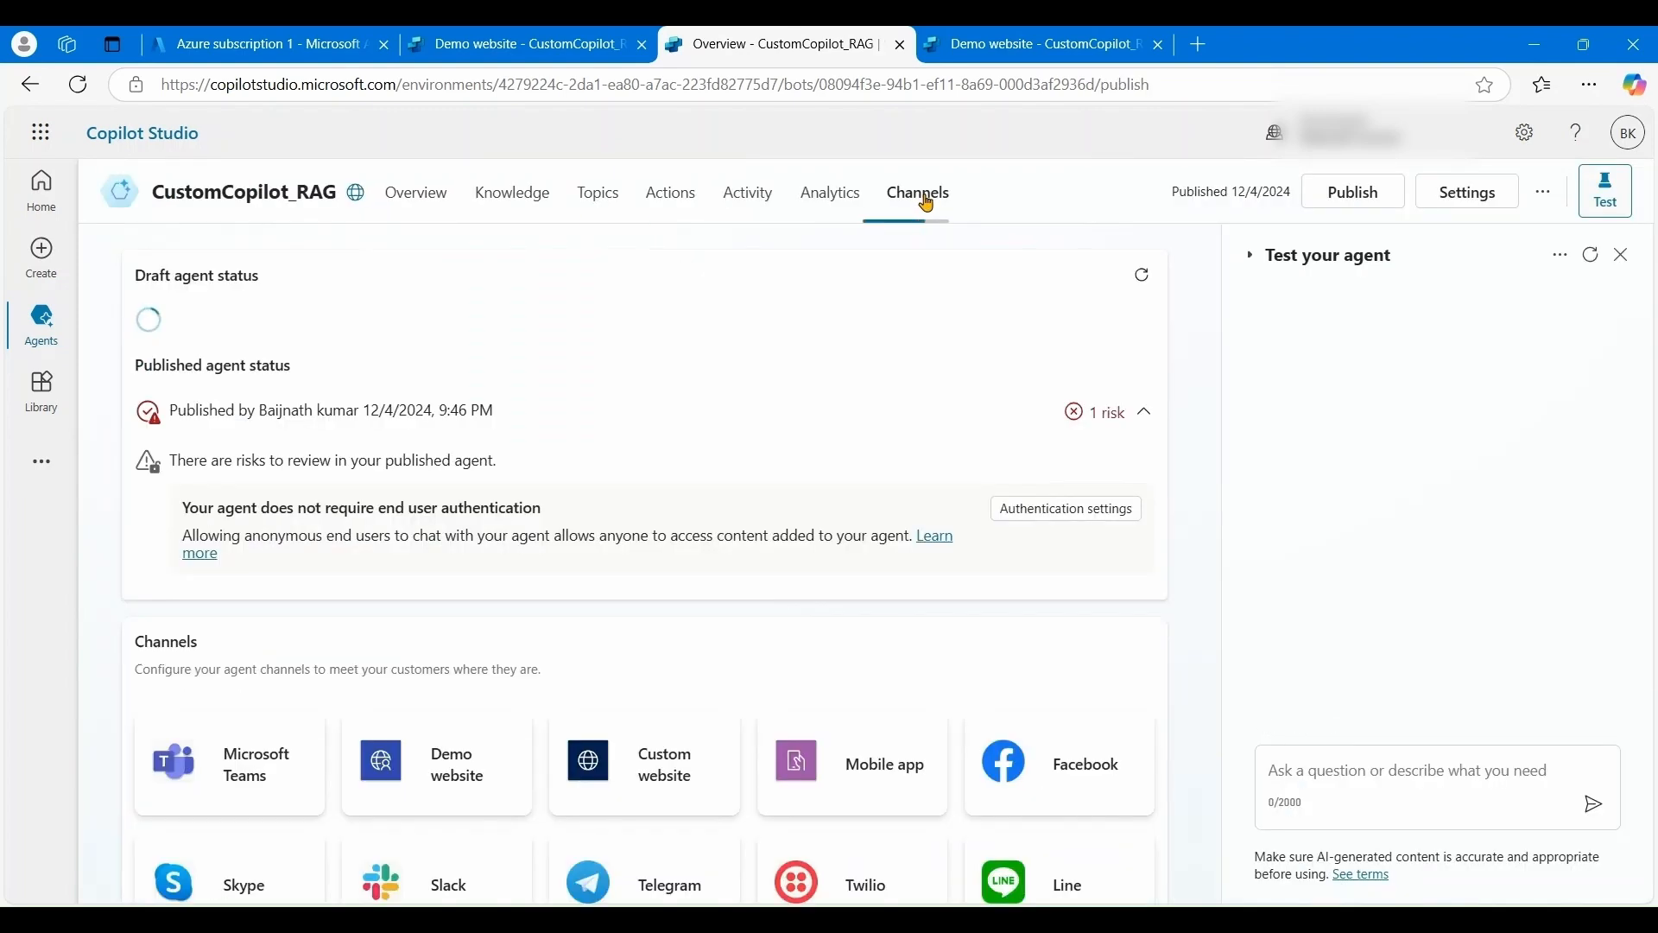
{"action": "scroll", "coordinate": [449, 575], "scroll_direction": "down", "scroll_amount": 2}
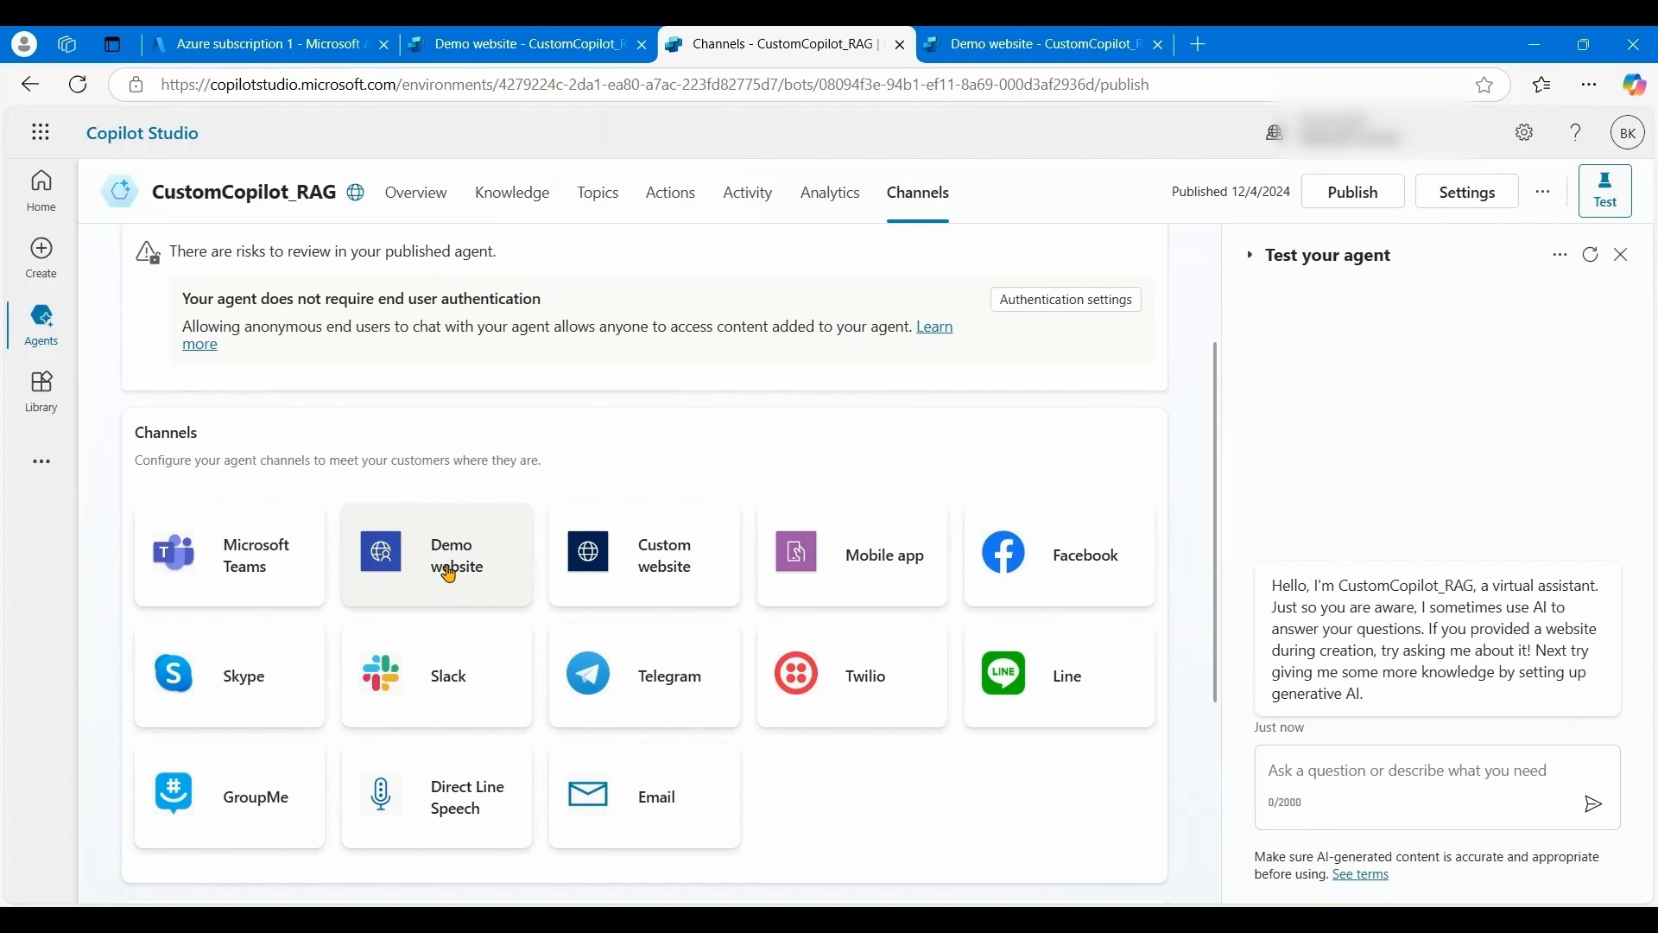
{"action": "left_click", "coordinate": [449, 574]}
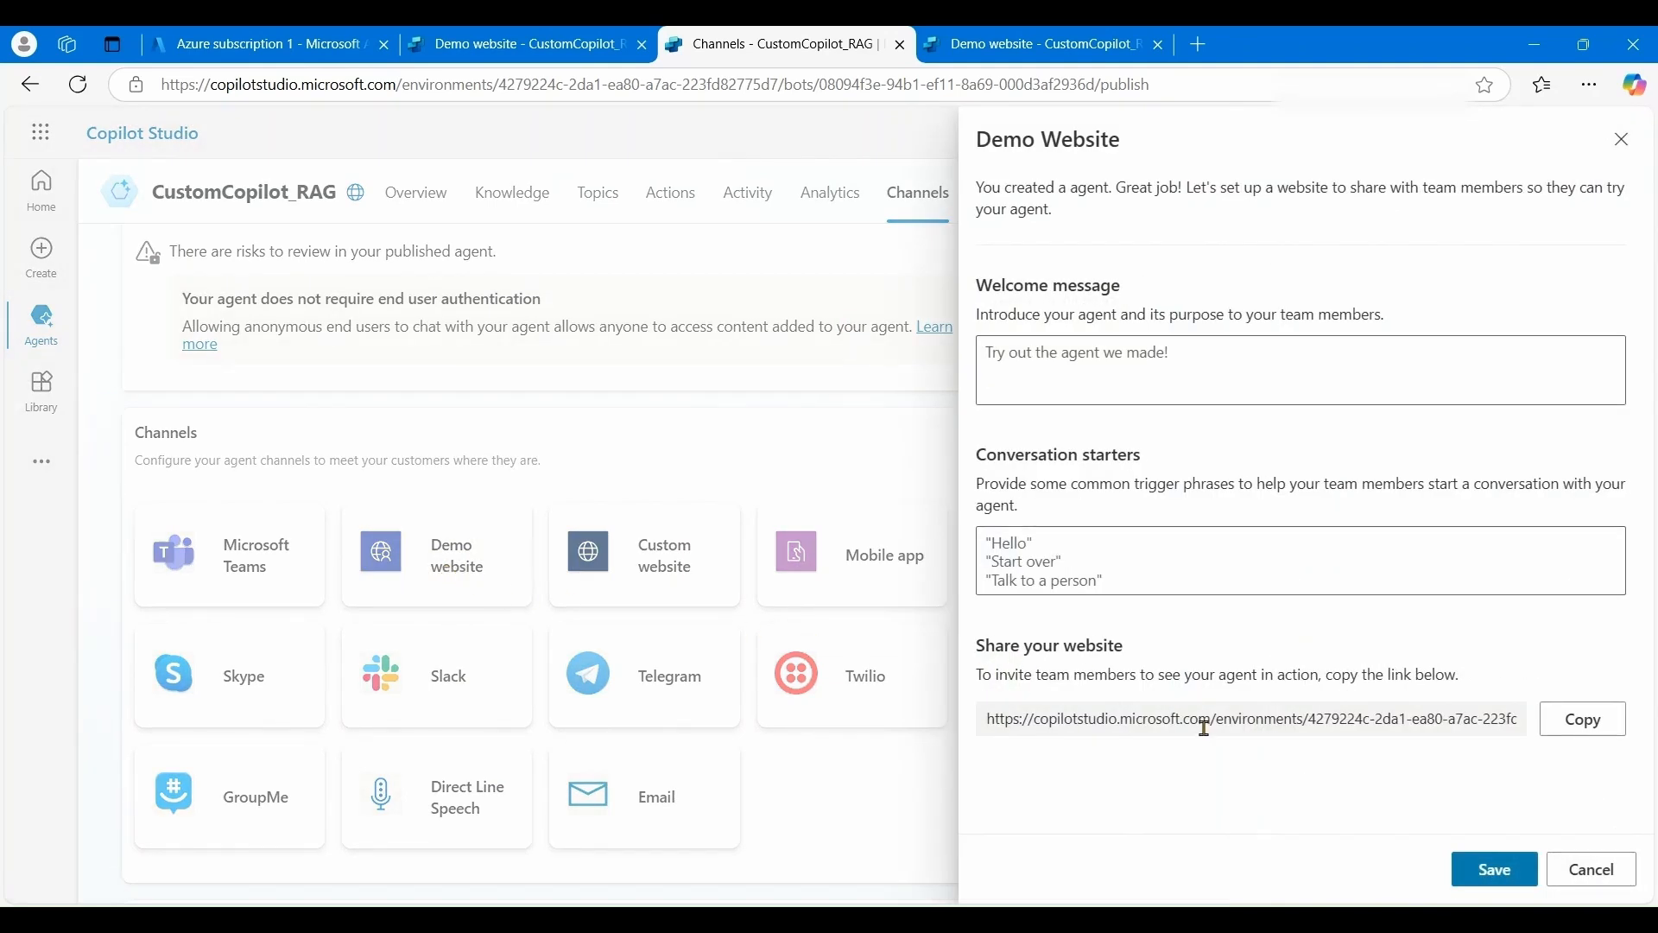
{"action": "left_click_drag", "start_coordinate": [1199, 719], "coordinate": [1352, 720]}
{"action": "left_click", "coordinate": [1588, 726]}
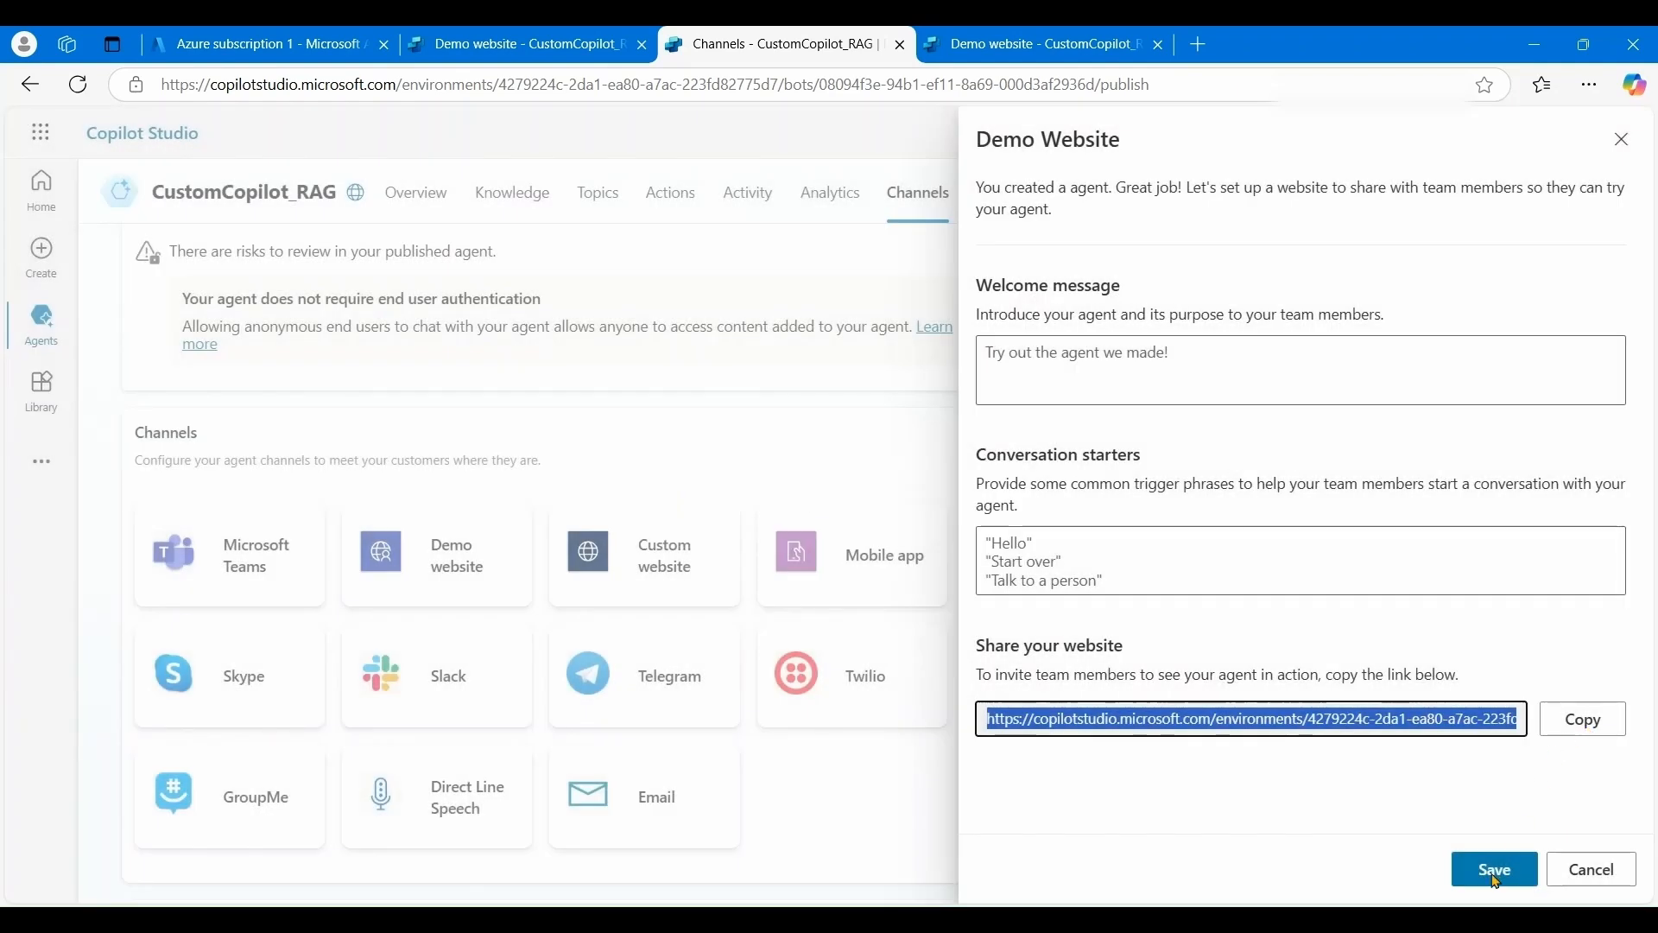
{"action": "left_click", "coordinate": [1495, 874]}
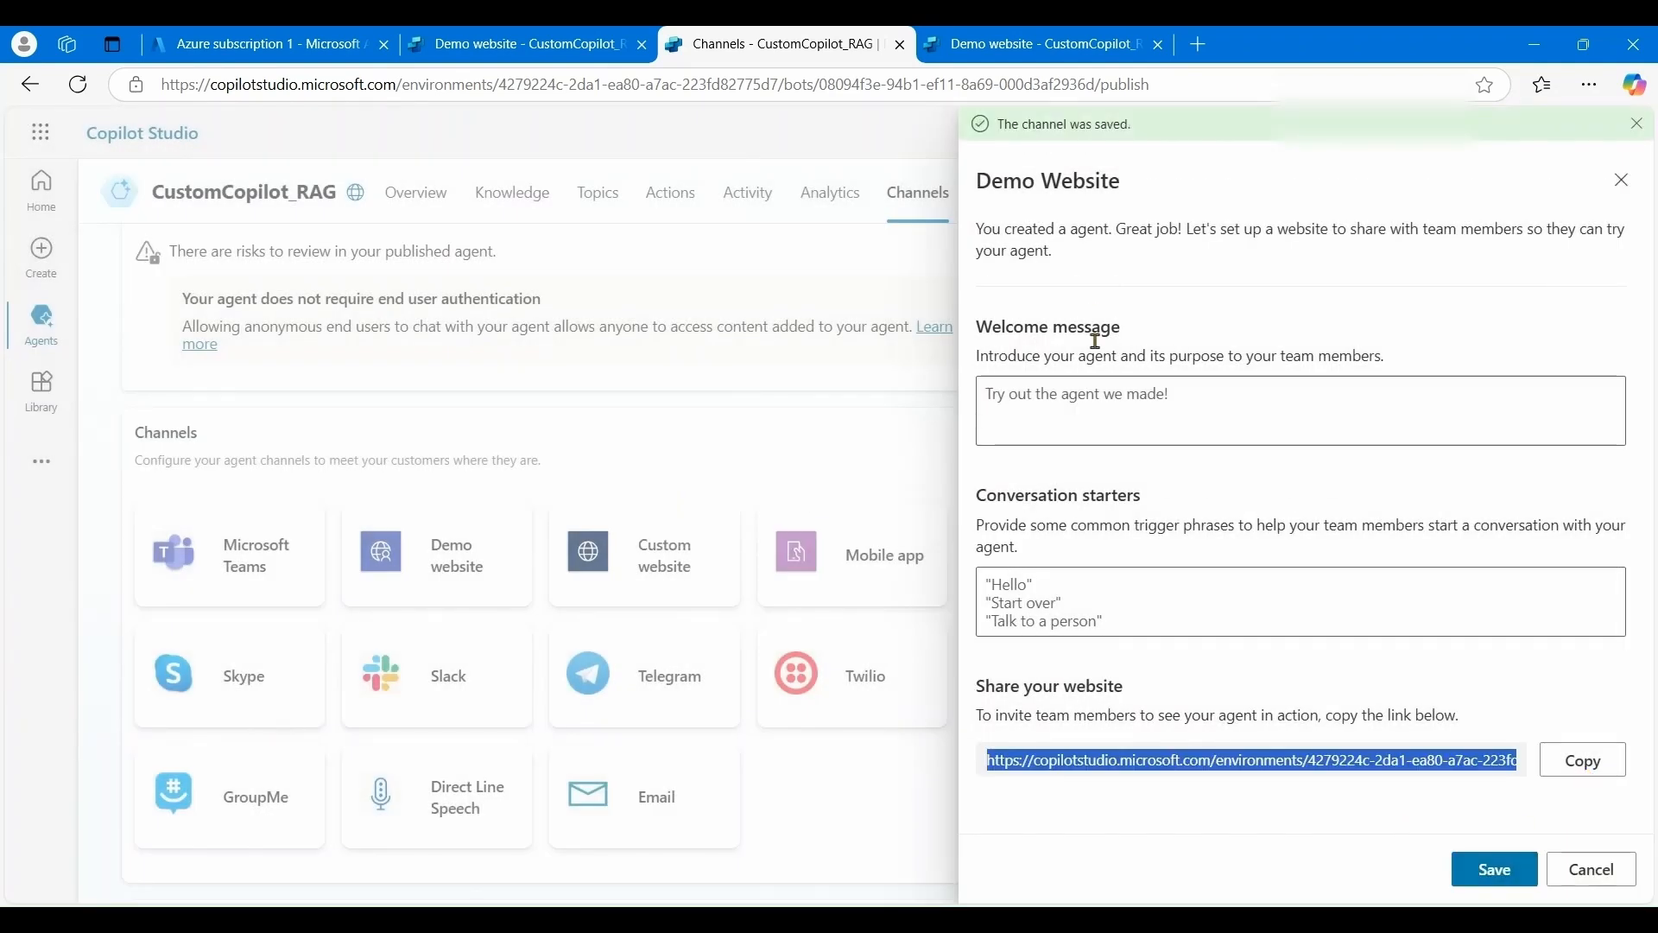
{"action": "left_click", "coordinate": [969, 53]}
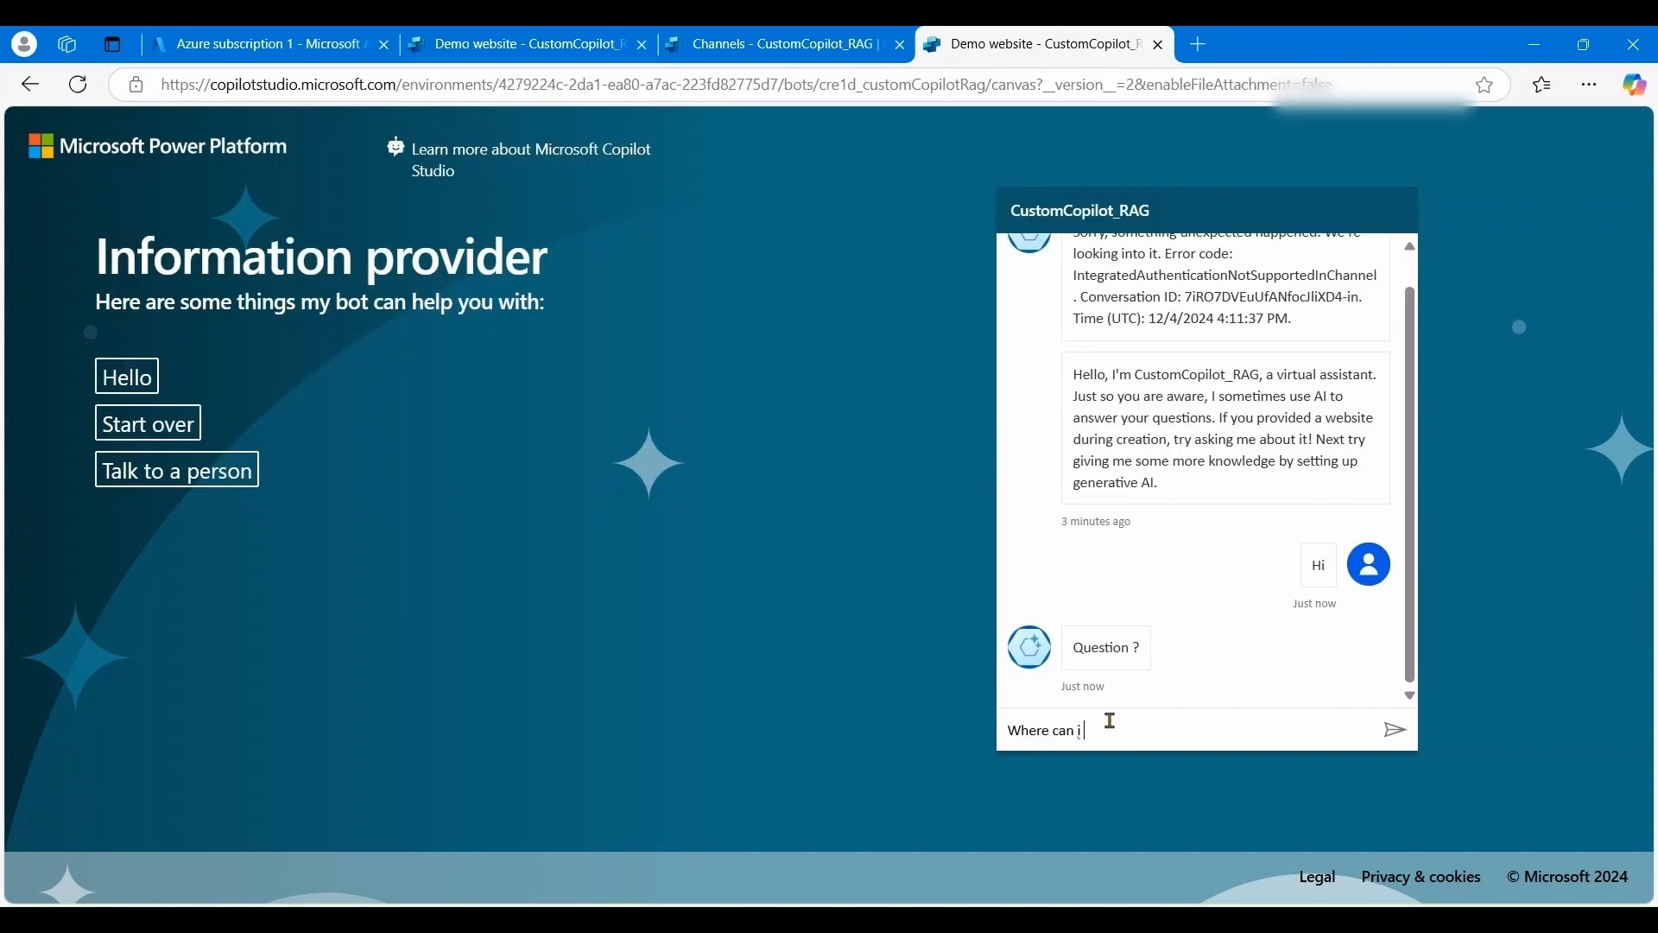
- Ask the demo agent about staying in New York and review its answer
{"action": "type", "text": "stay in New York ?"}
{"action": "key", "text": "Return"}
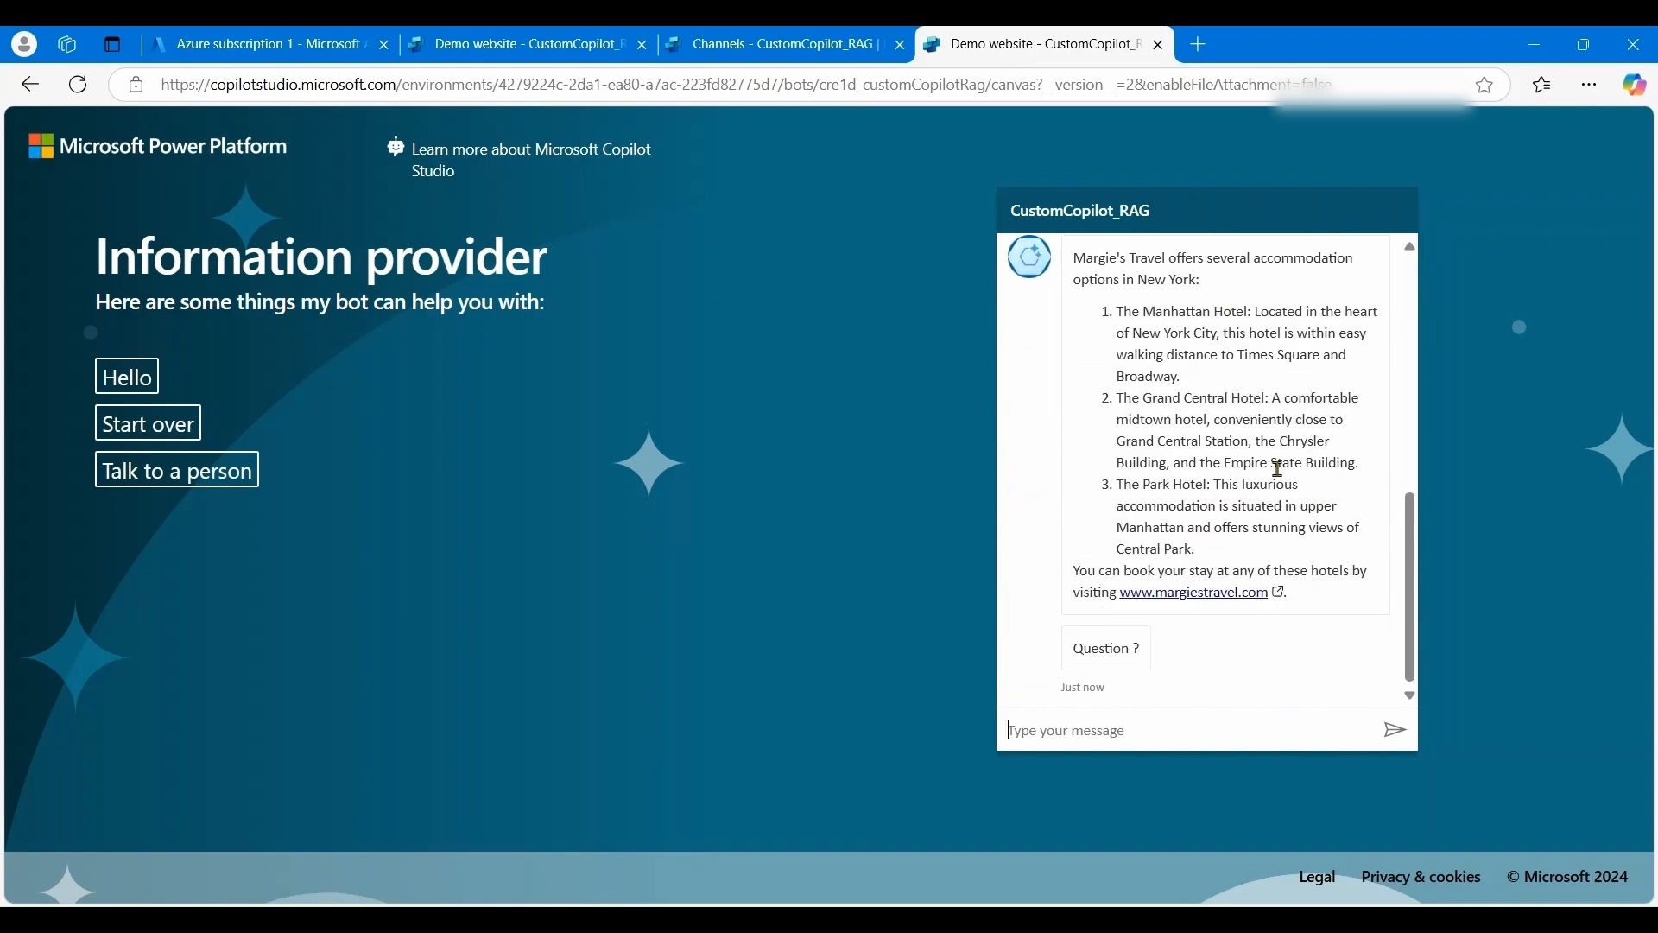
{"action": "scroll", "coordinate": [1221, 392], "scroll_direction": "up", "scroll_amount": 1}
{"action": "scroll", "coordinate": [1221, 397], "scroll_direction": "down", "scroll_amount": 1}
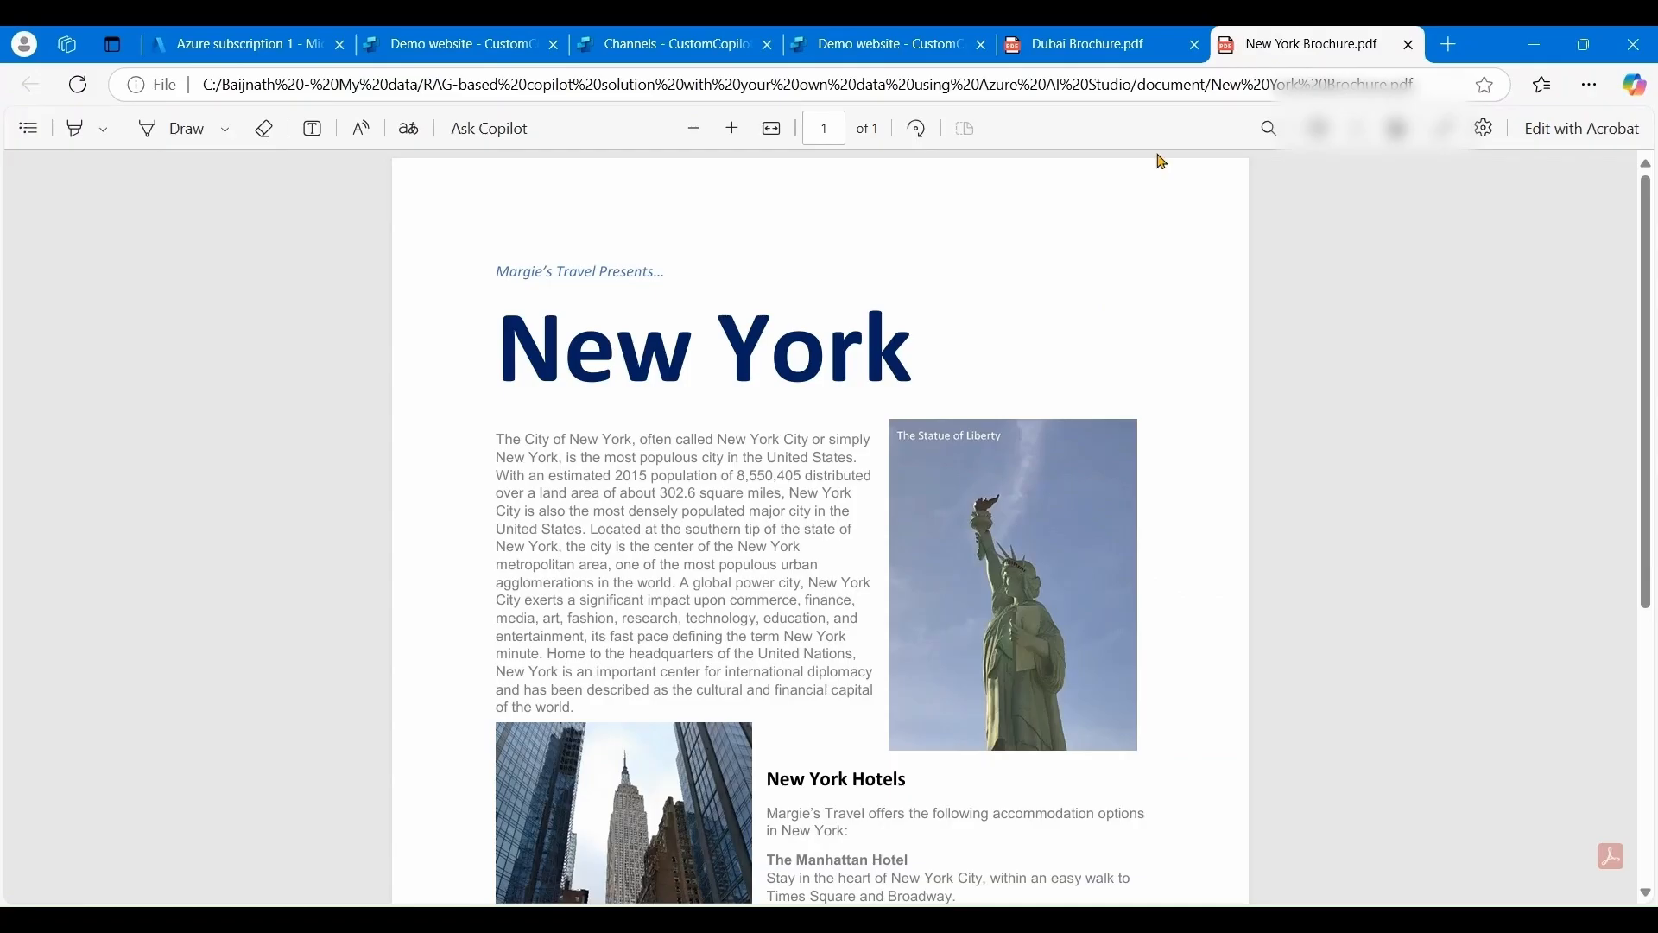
{"action": "scroll", "coordinate": [656, 540], "scroll_direction": "down", "scroll_amount": 3}
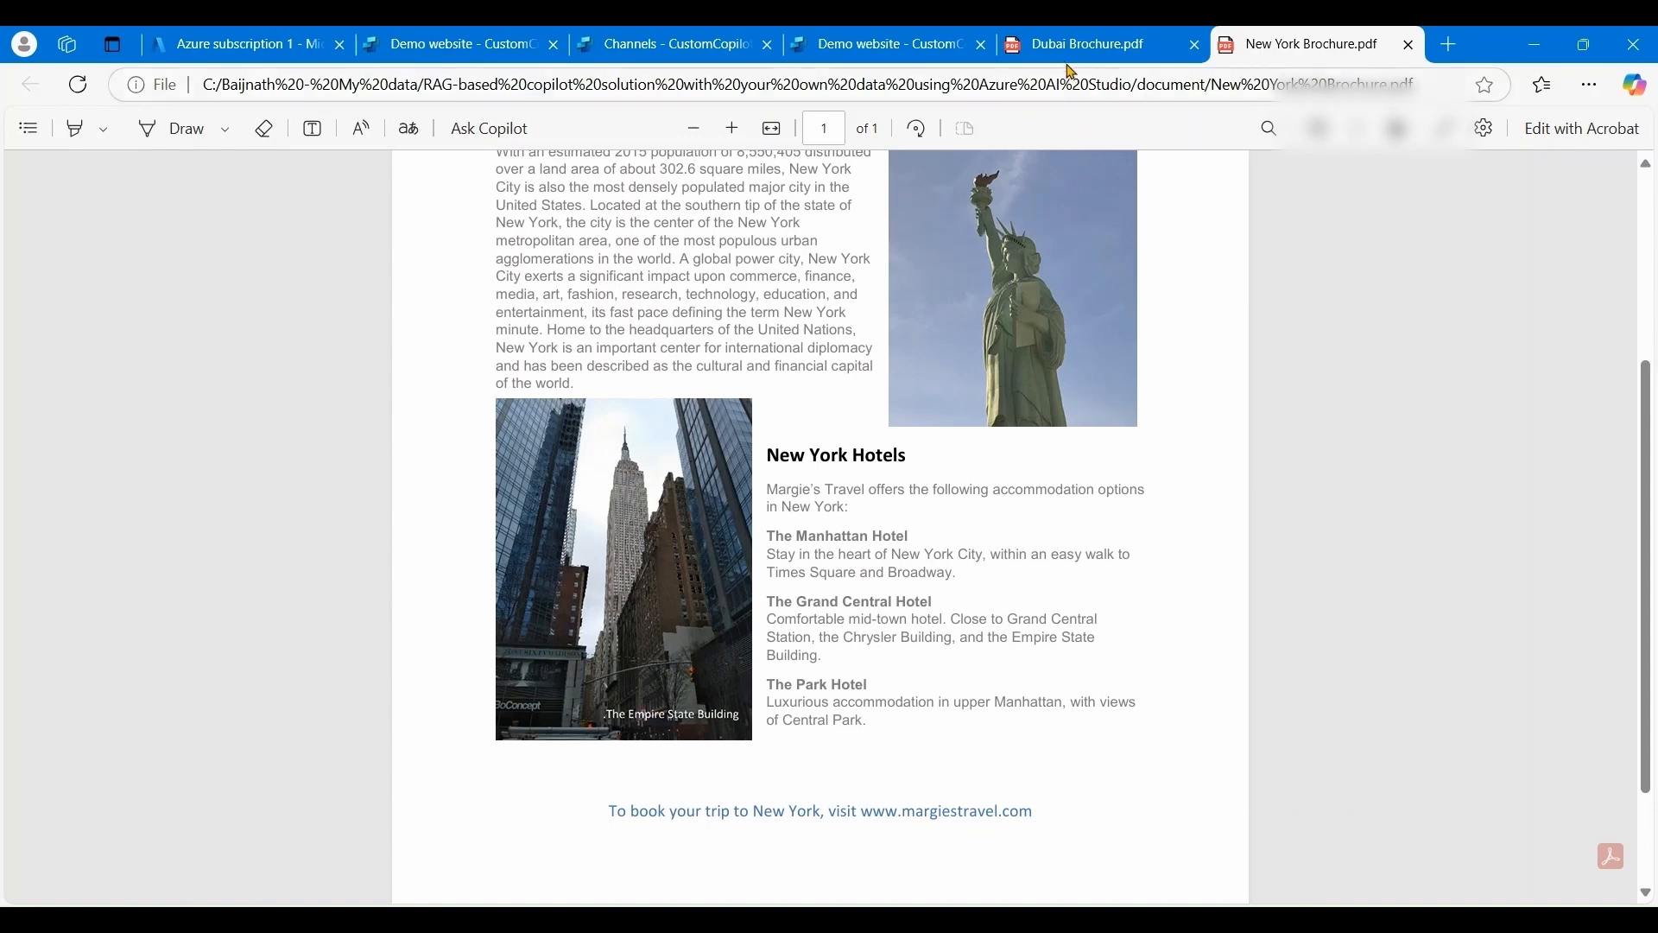
- Ask 'where can i stay in Dubai' and compare the hotels with the Dubai brochure
{"action": "left_click", "coordinate": [963, 54]}
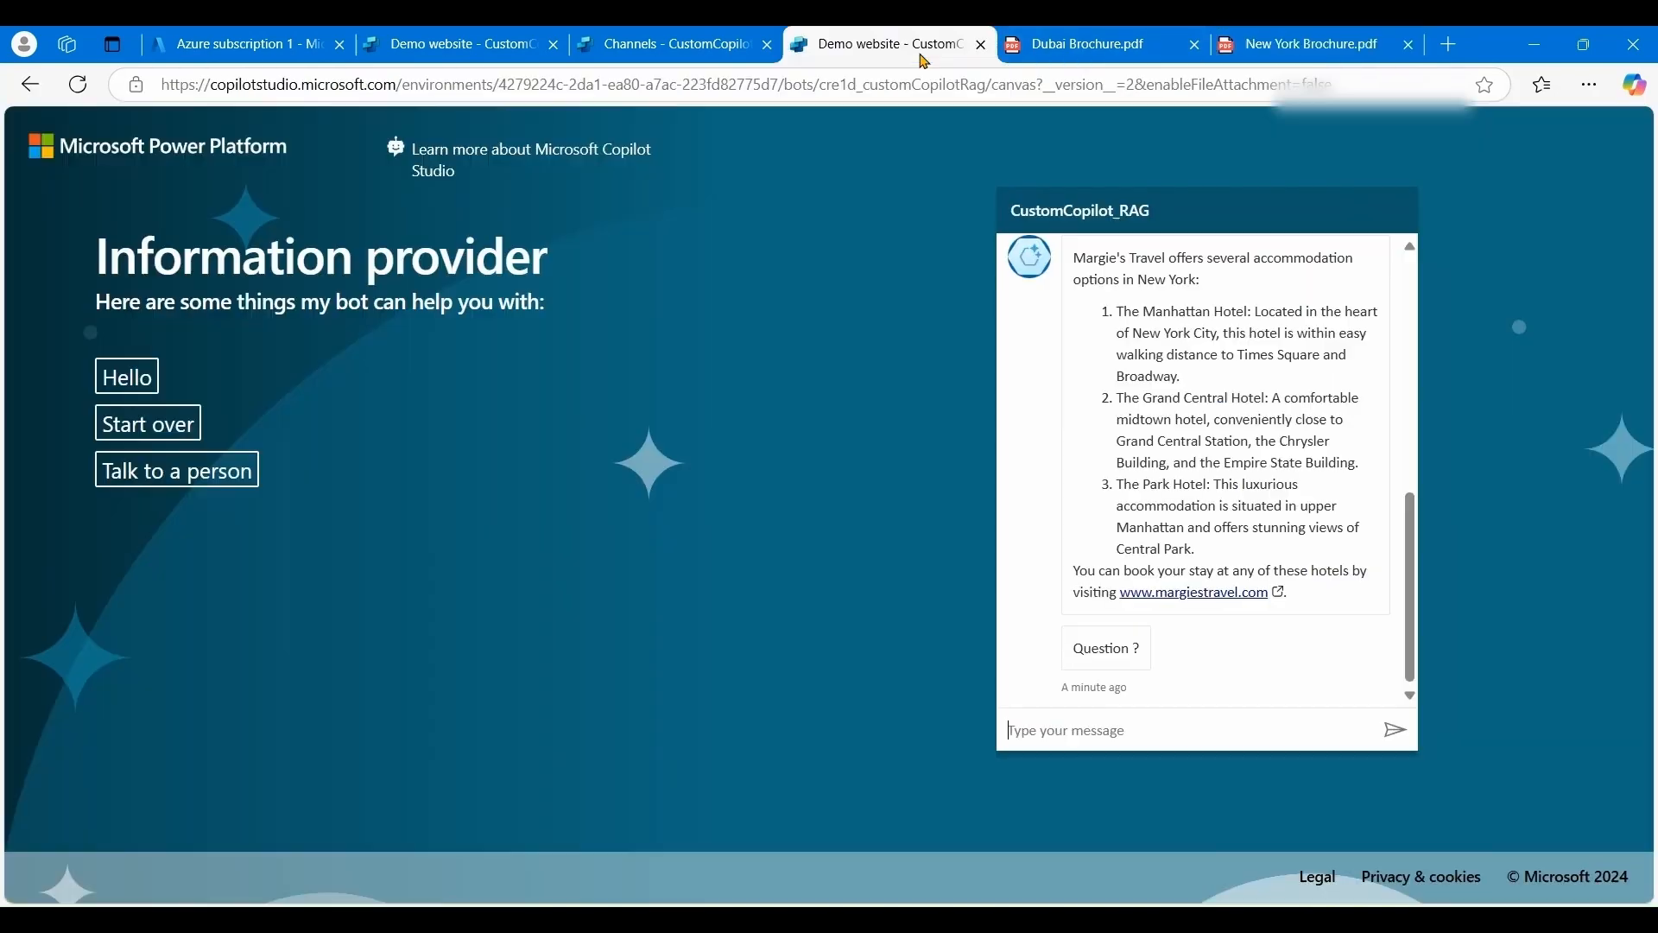
{"action": "left_click", "coordinate": [1125, 736]}
{"action": "type", "text": "where can i stay in Dubai ?"}
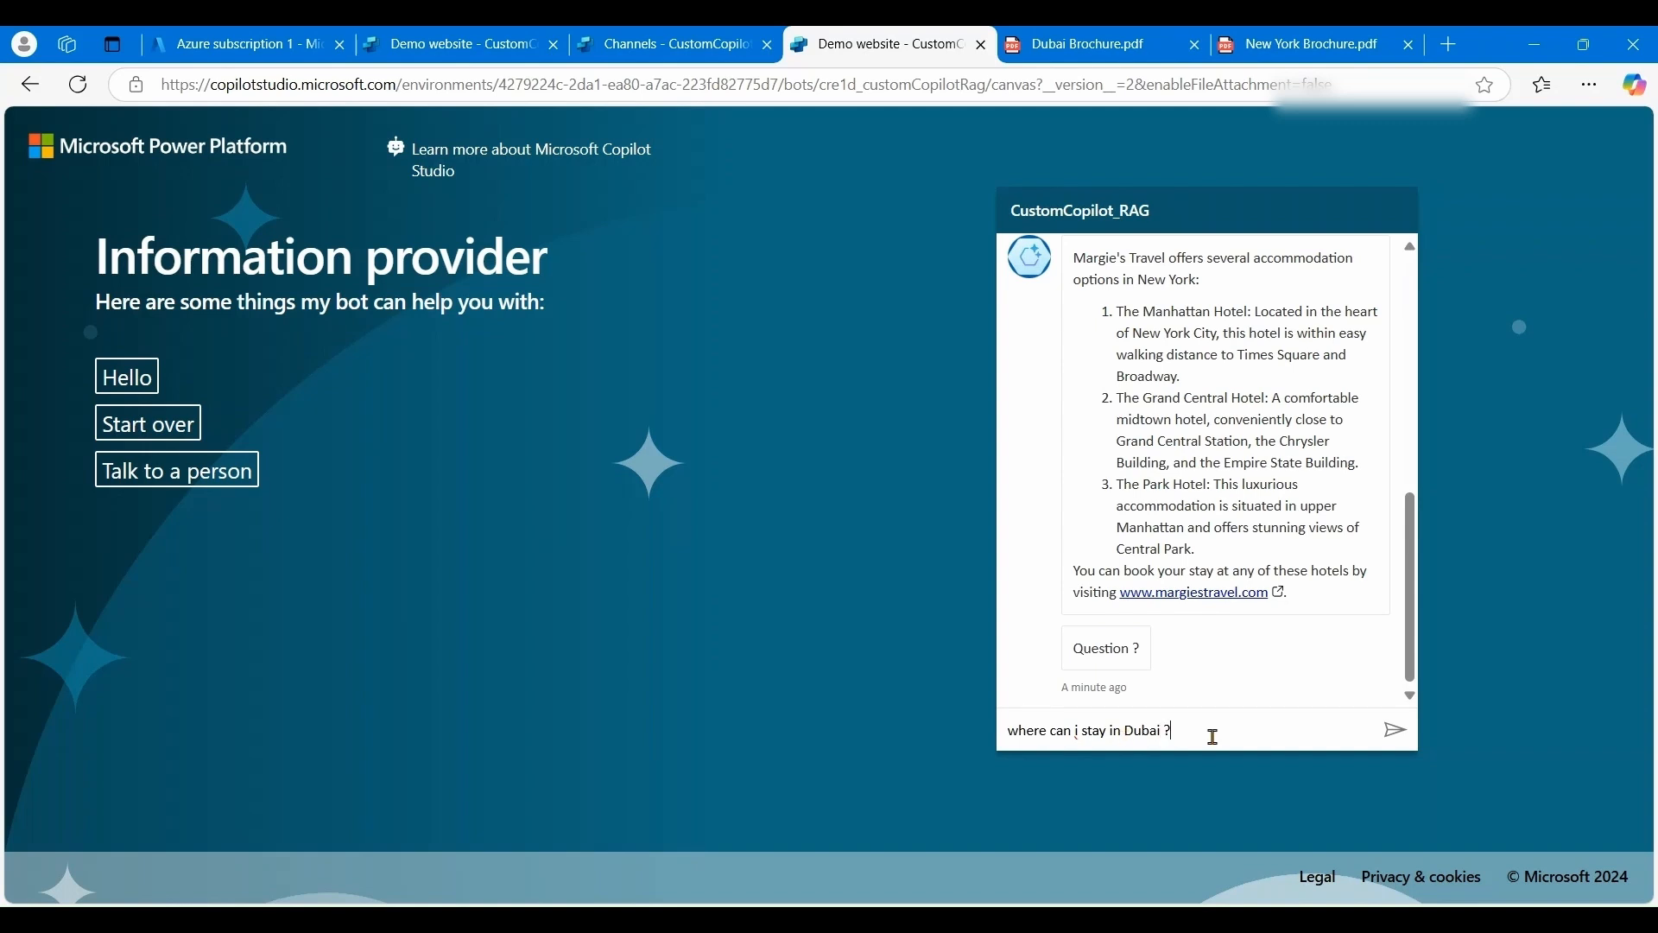
{"action": "left_click", "coordinate": [1396, 732]}
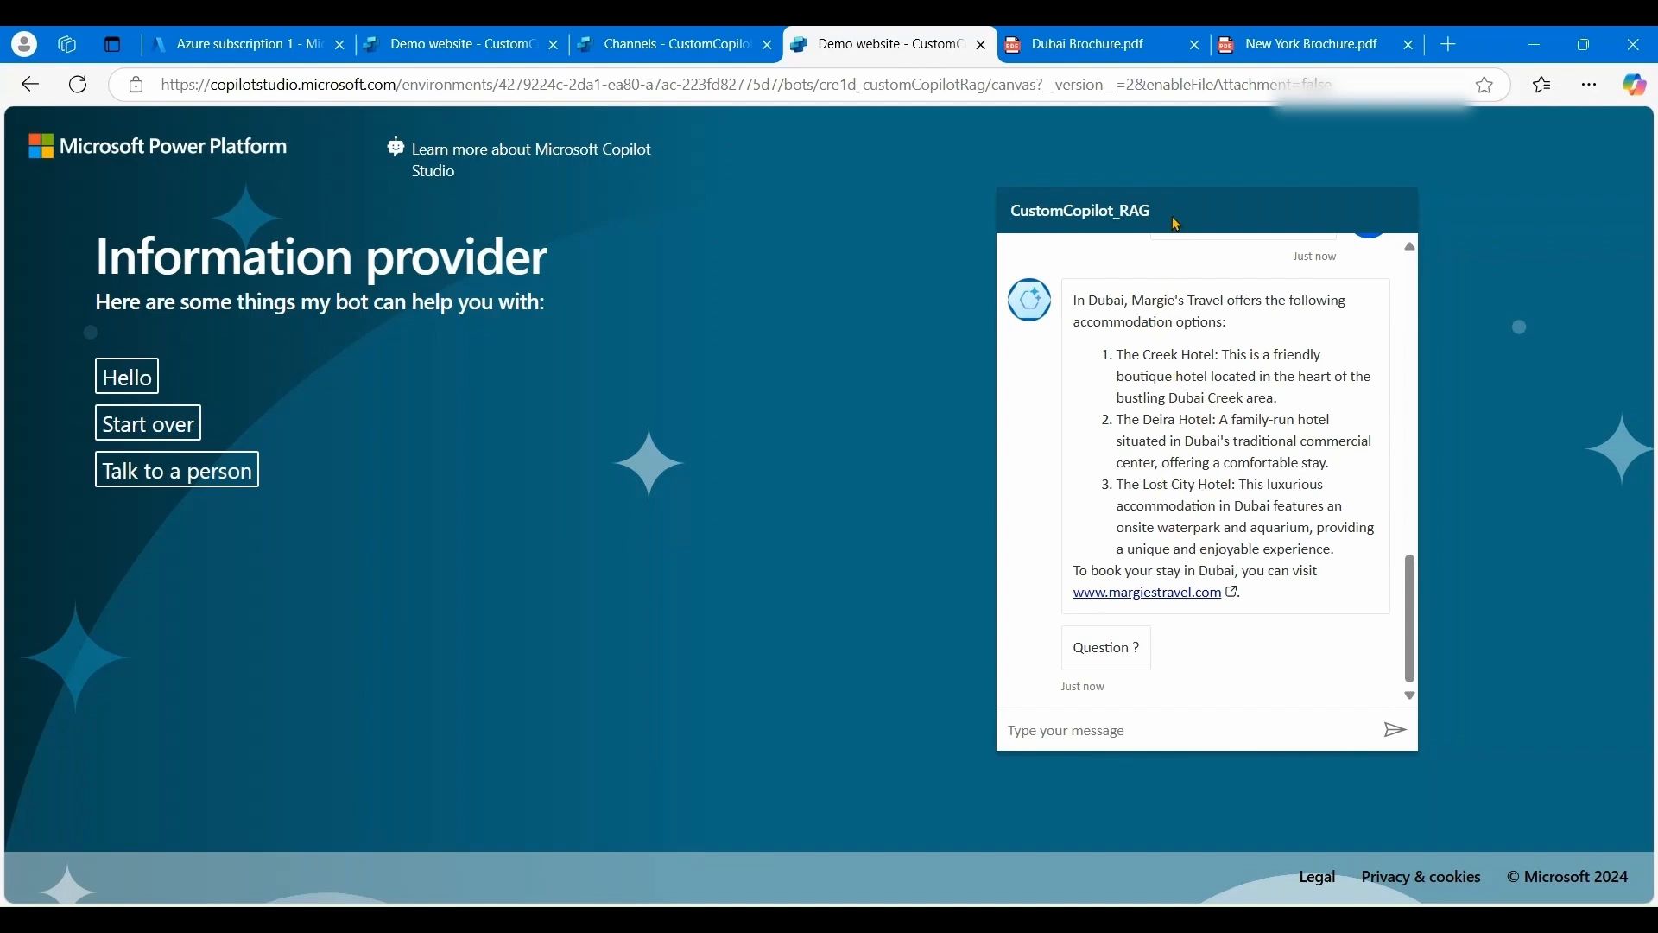
{"action": "left_click", "coordinate": [1121, 52]}
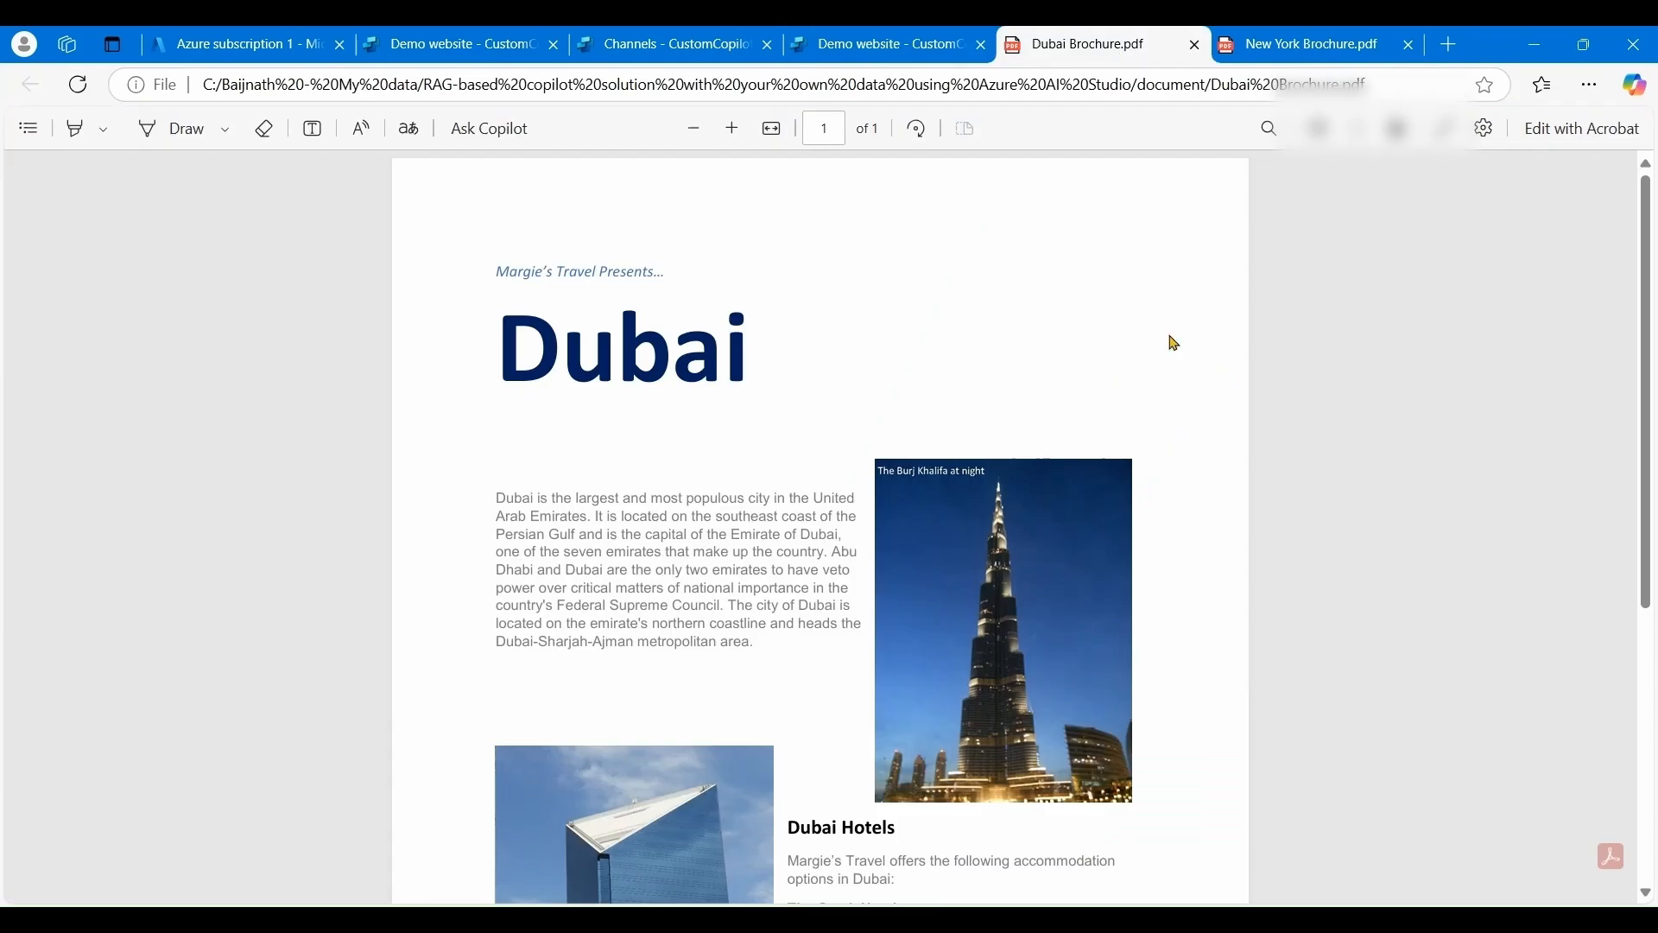
{"action": "scroll", "coordinate": [1169, 429], "scroll_direction": "down", "scroll_amount": 4}
{"action": "scroll", "coordinate": [1109, 588], "scroll_direction": "down", "scroll_amount": 2}
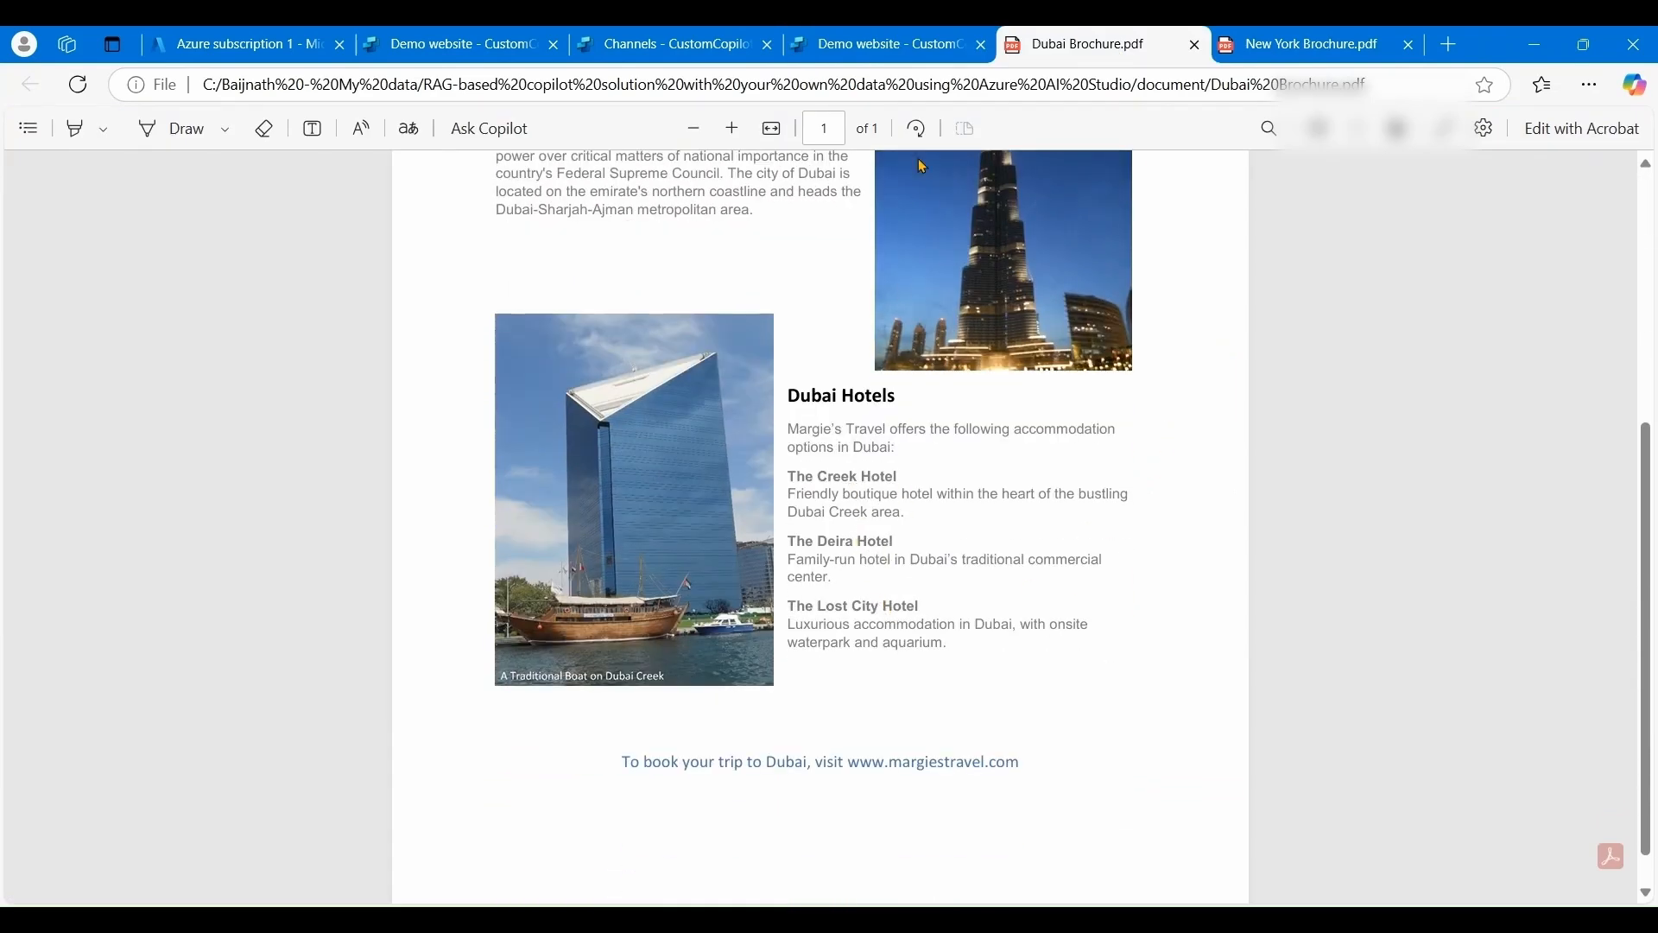
- Back in the demo chat, send 'more information about Dubai' and read the reply
{"action": "left_click", "coordinate": [892, 62]}
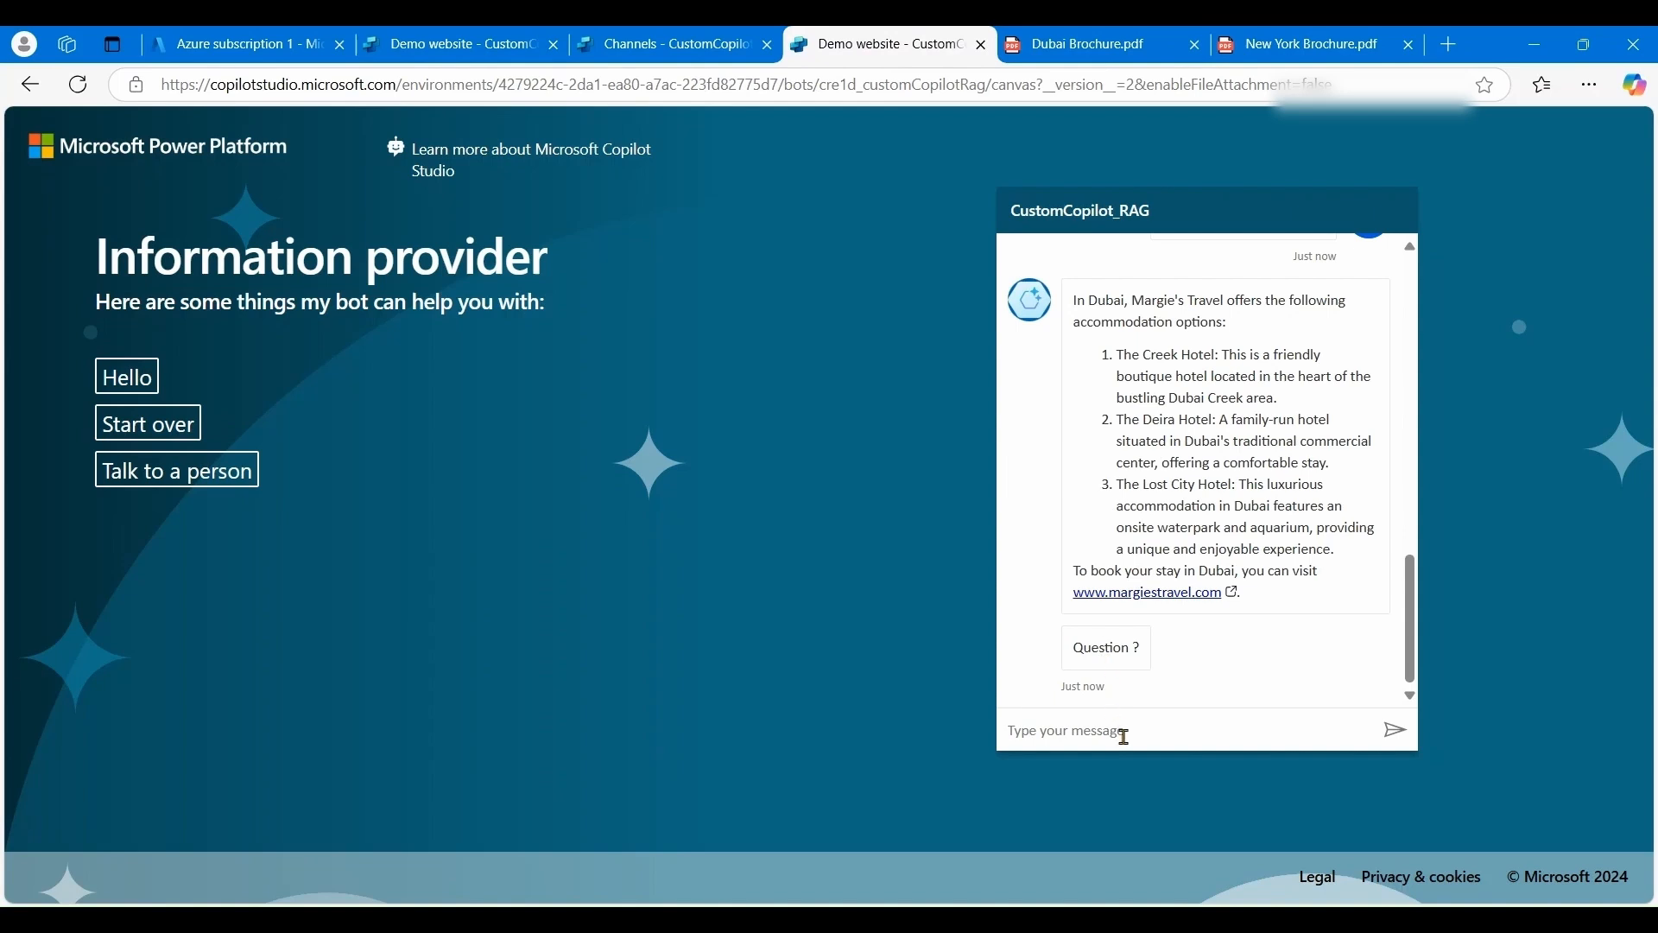
{"action": "type", "text": "more information about Dubai"}
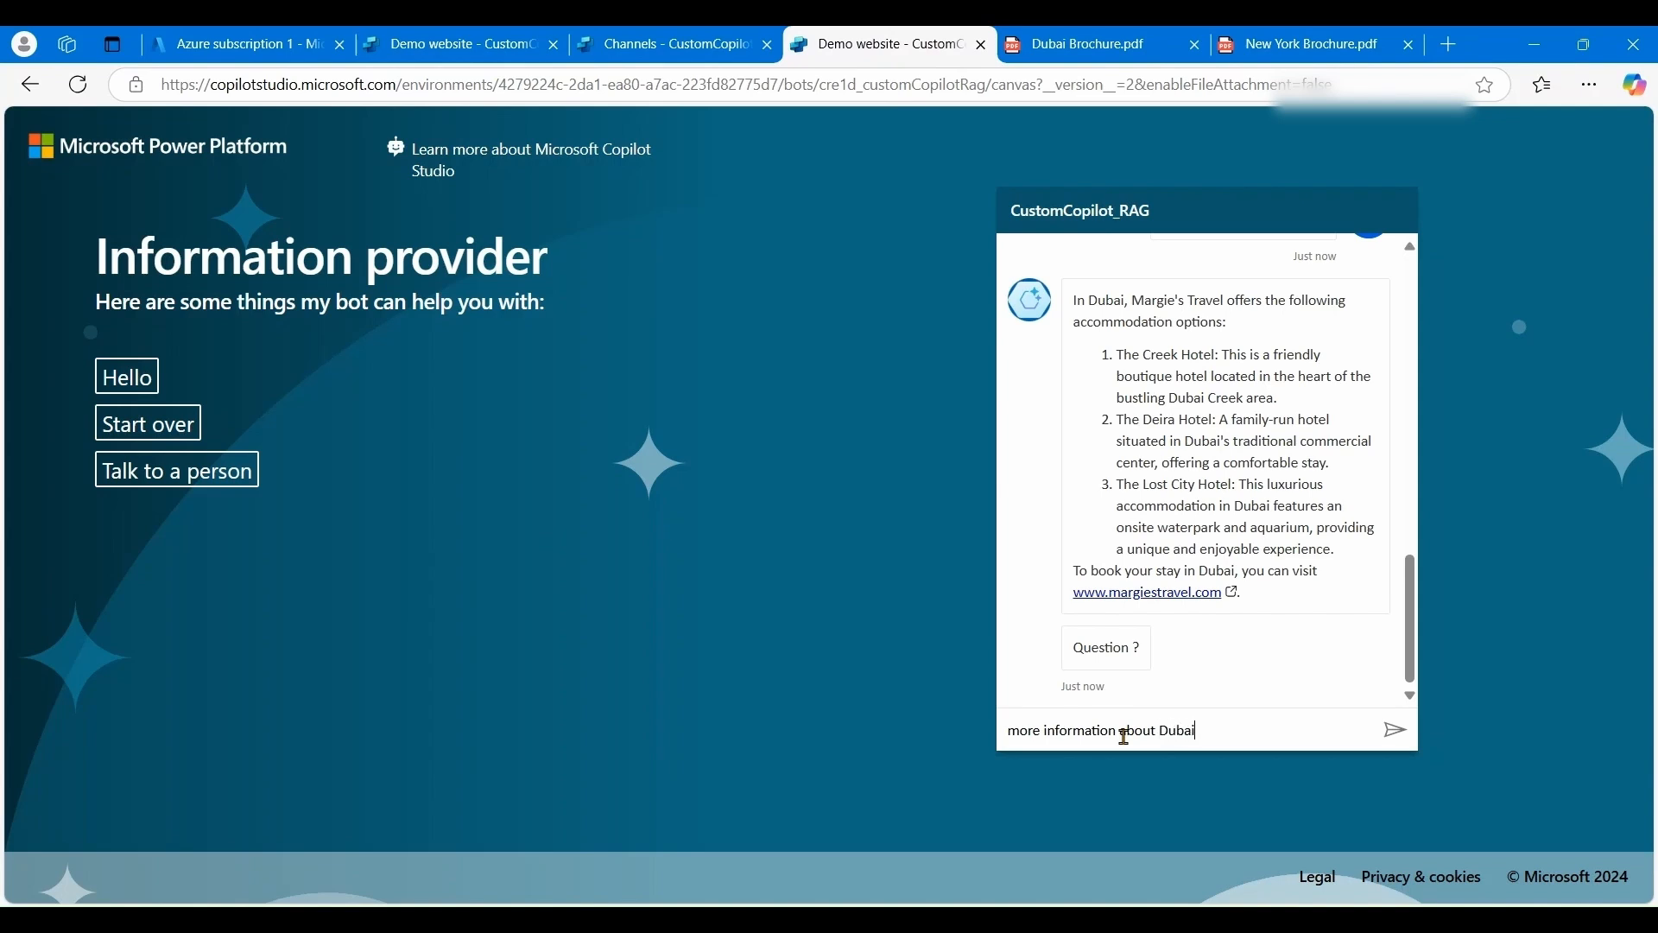
{"action": "key", "text": "Return"}
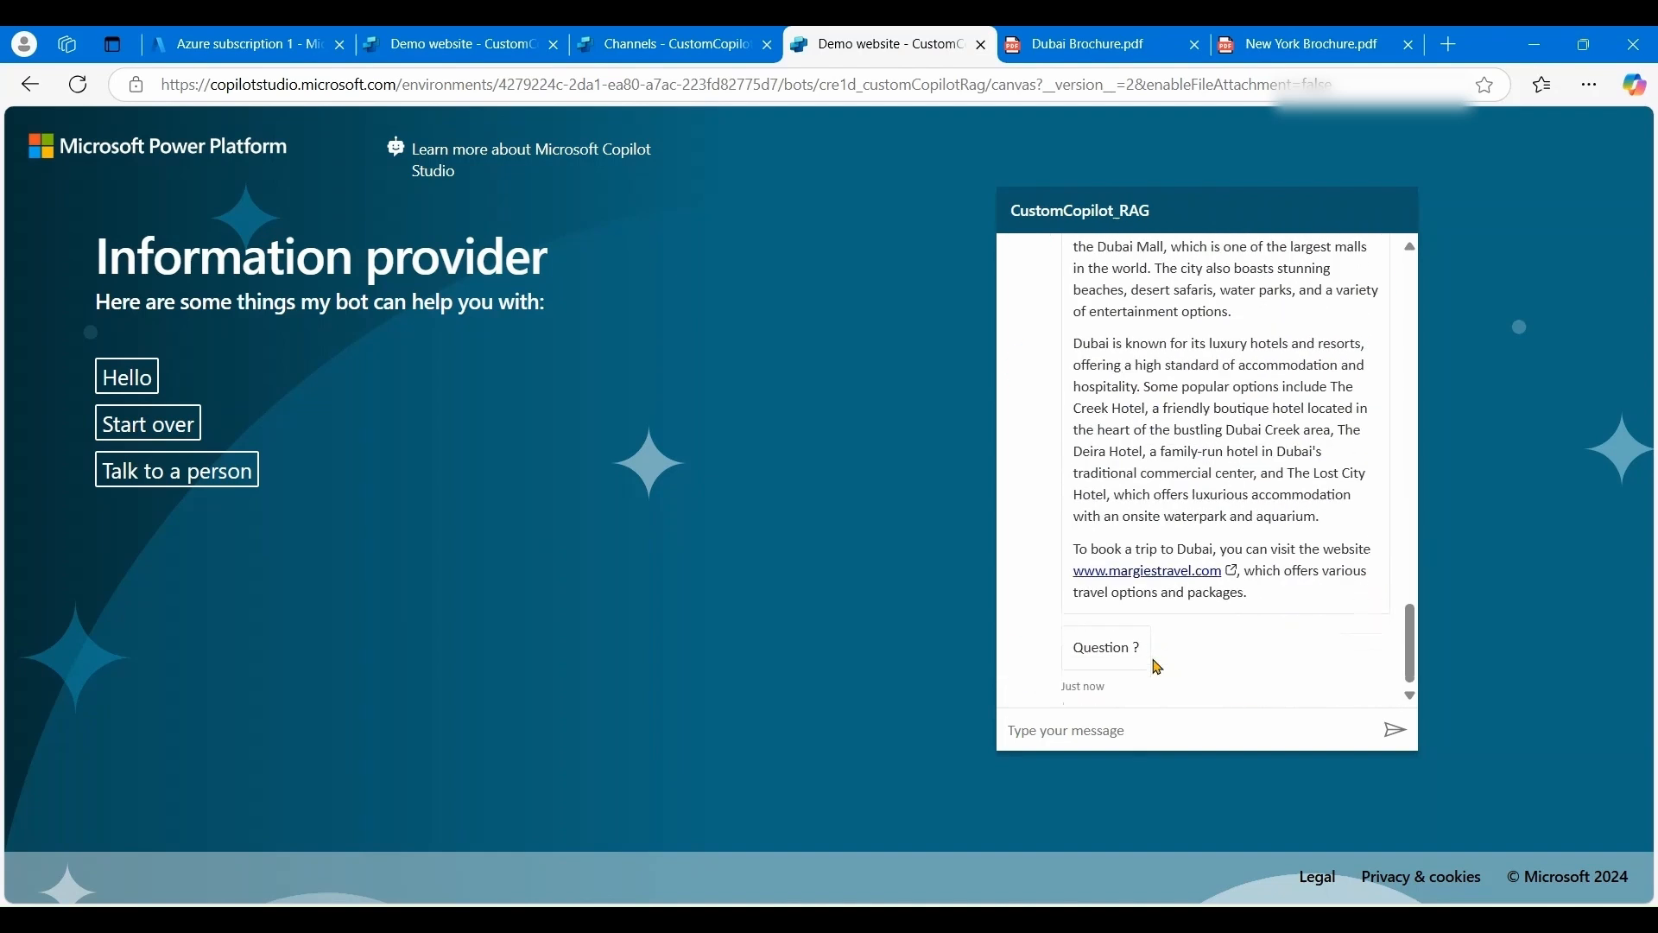
{"action": "scroll", "coordinate": [1157, 667], "scroll_direction": "up", "scroll_amount": 3}
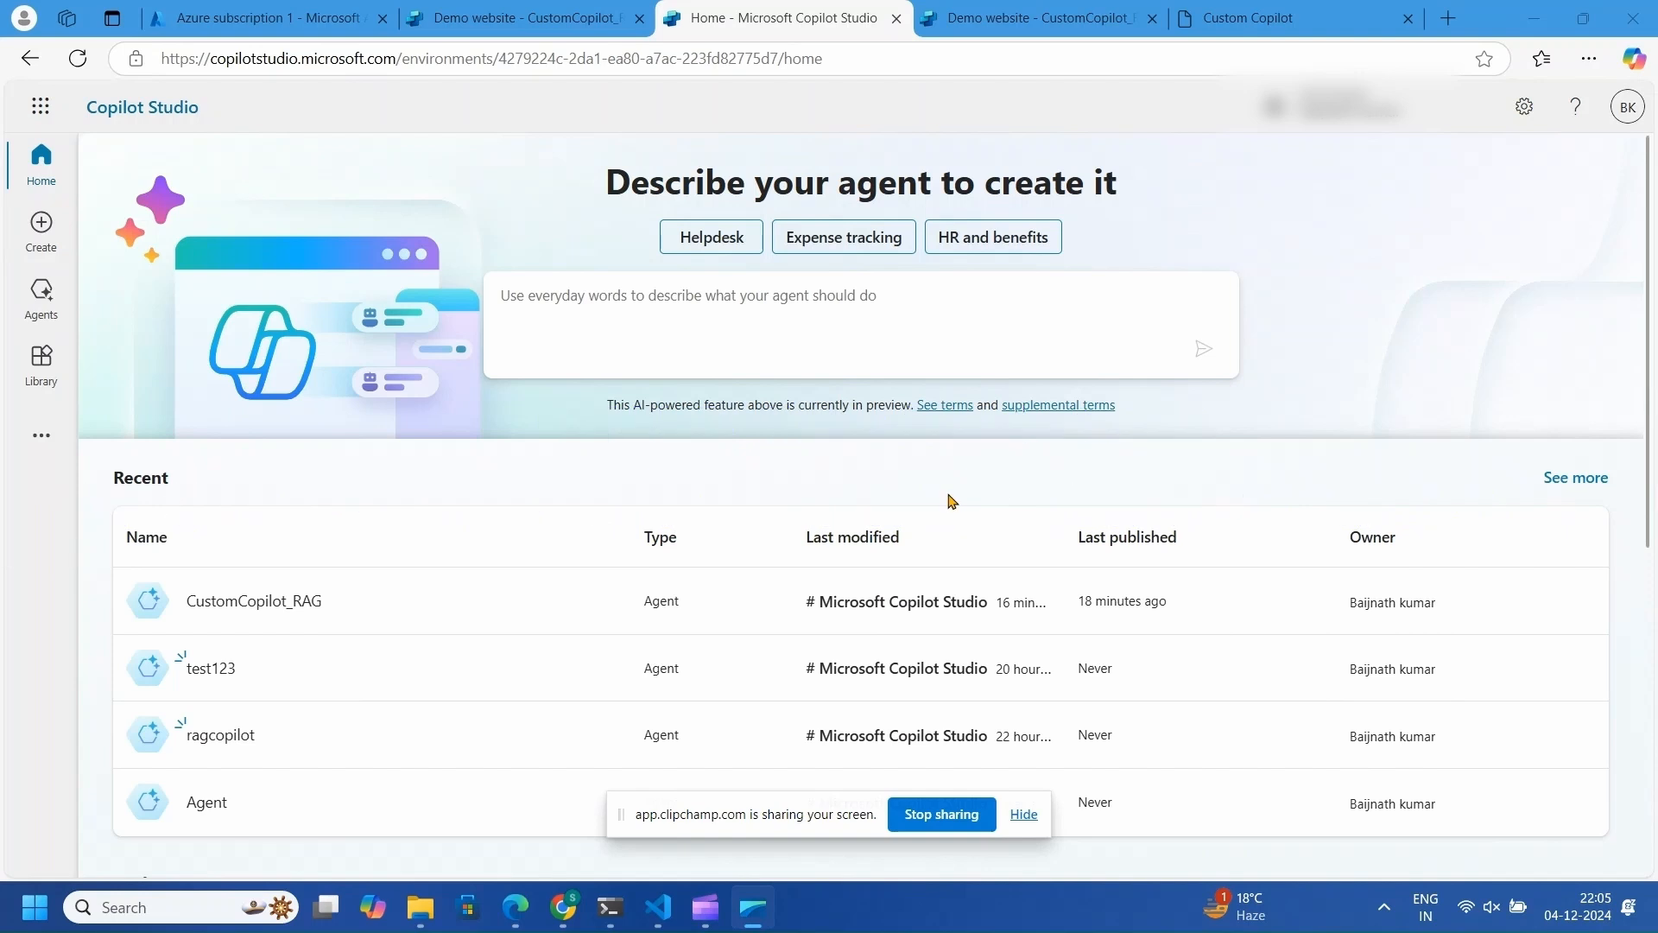
- Copy the default embed code from CustomCopilot_RAG's Custom website channel
{"action": "left_click_drag", "start_coordinate": [831, 823], "coordinate": [972, 932]}
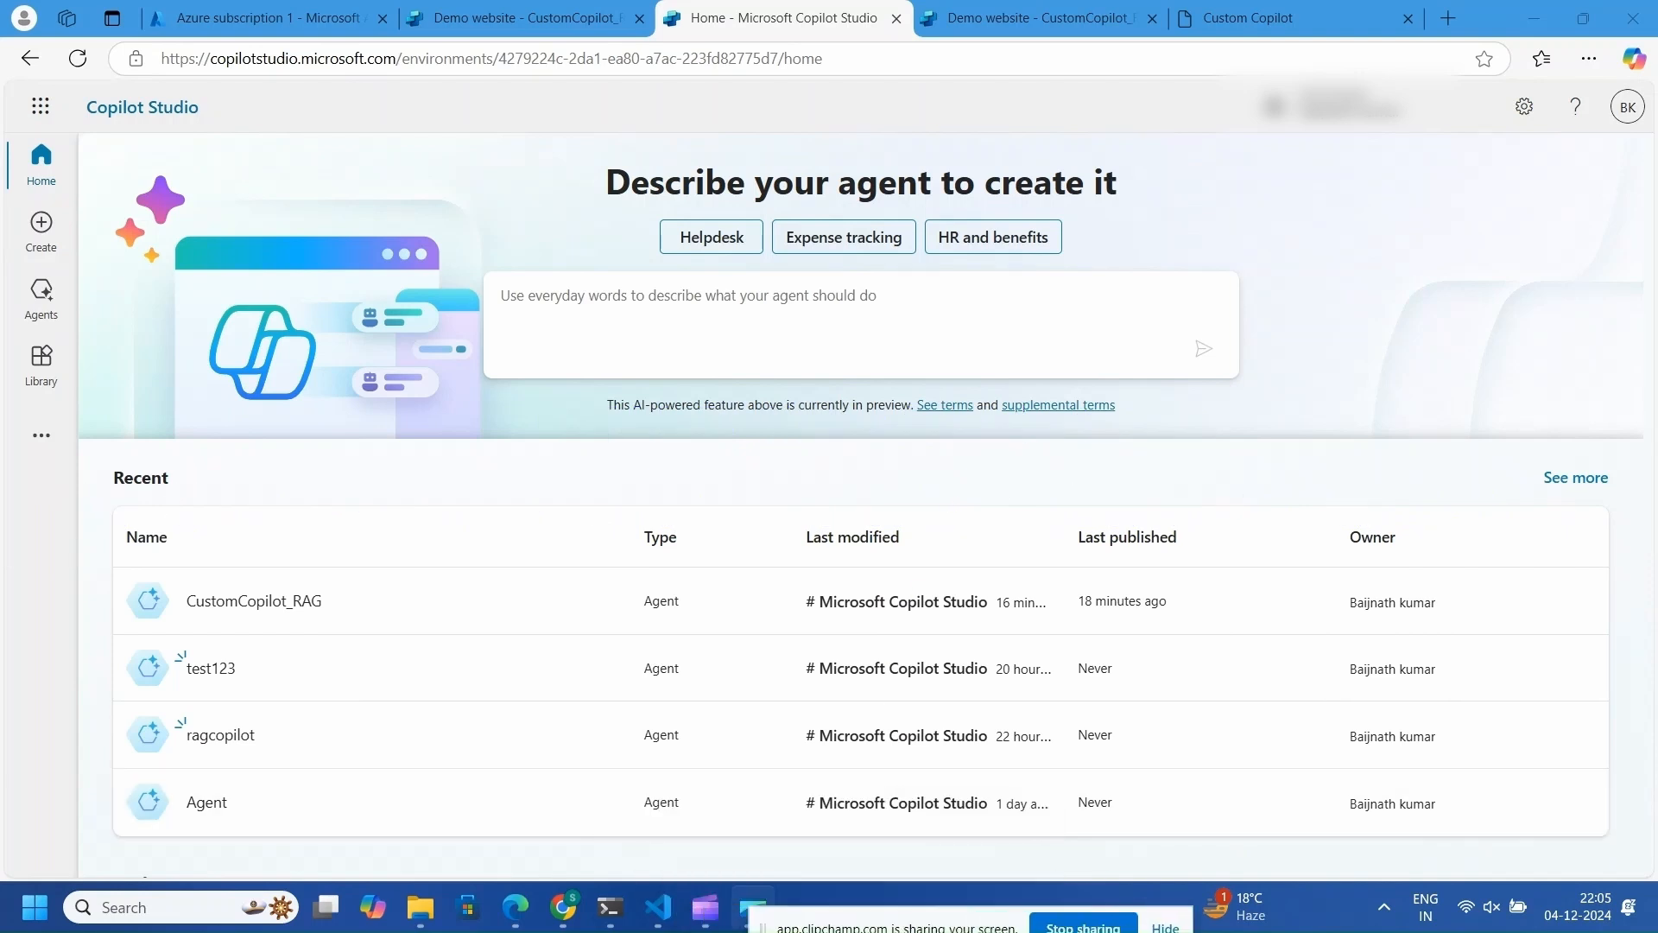
{"action": "left_click", "coordinate": [303, 603]}
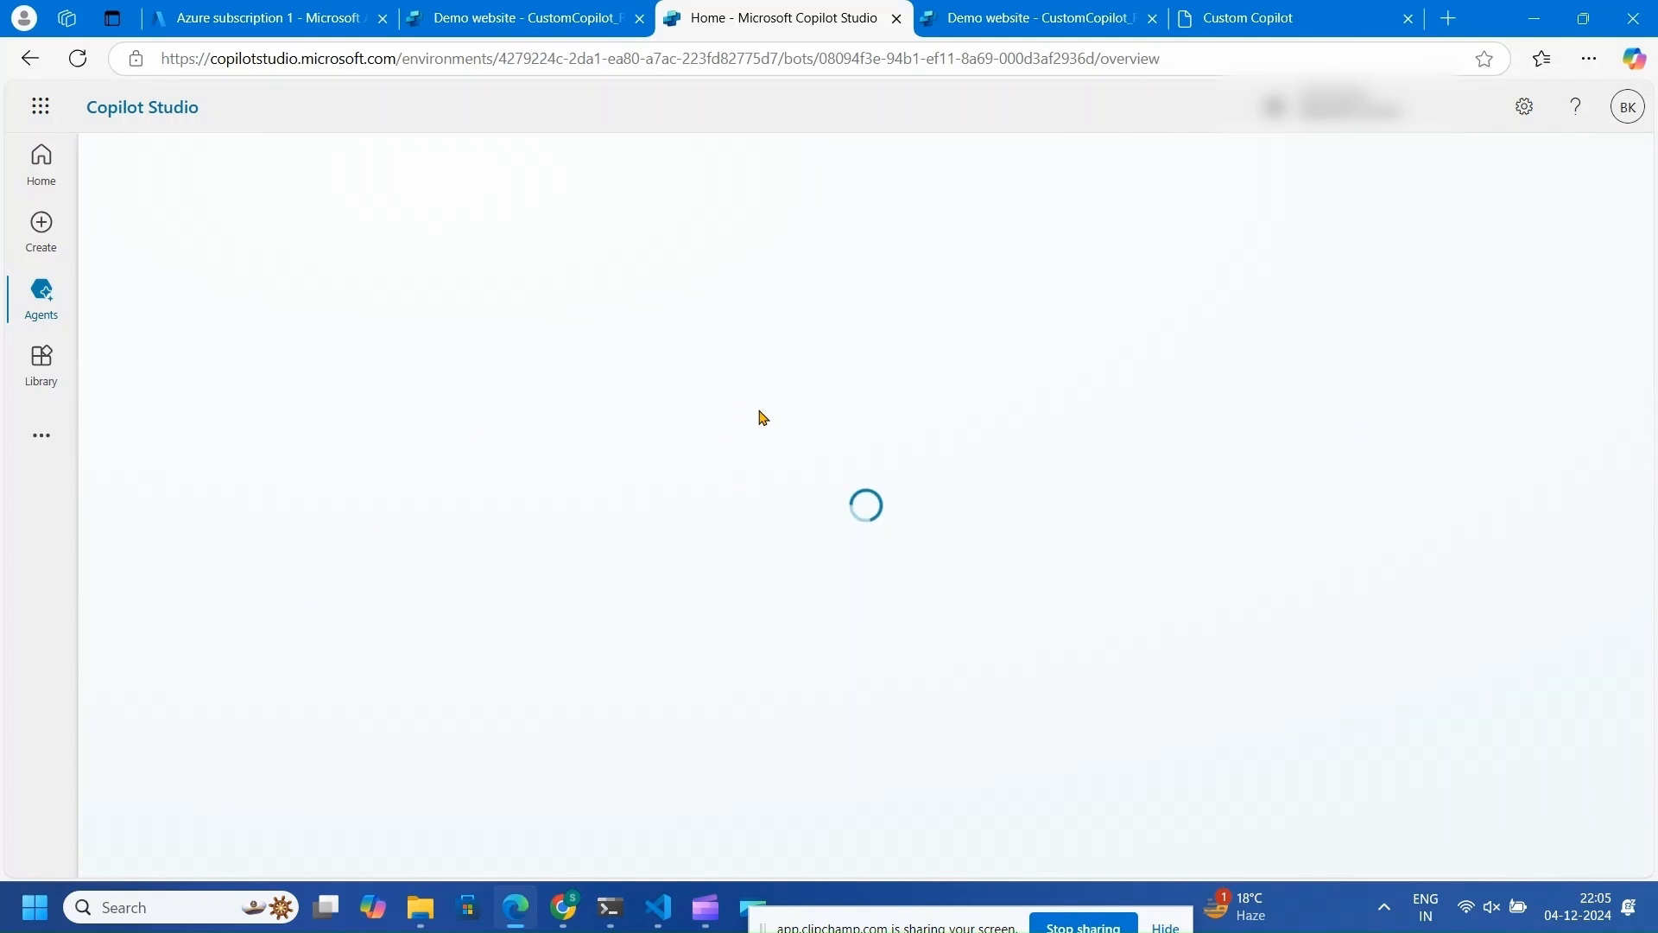
{"action": "left_click", "coordinate": [921, 167]}
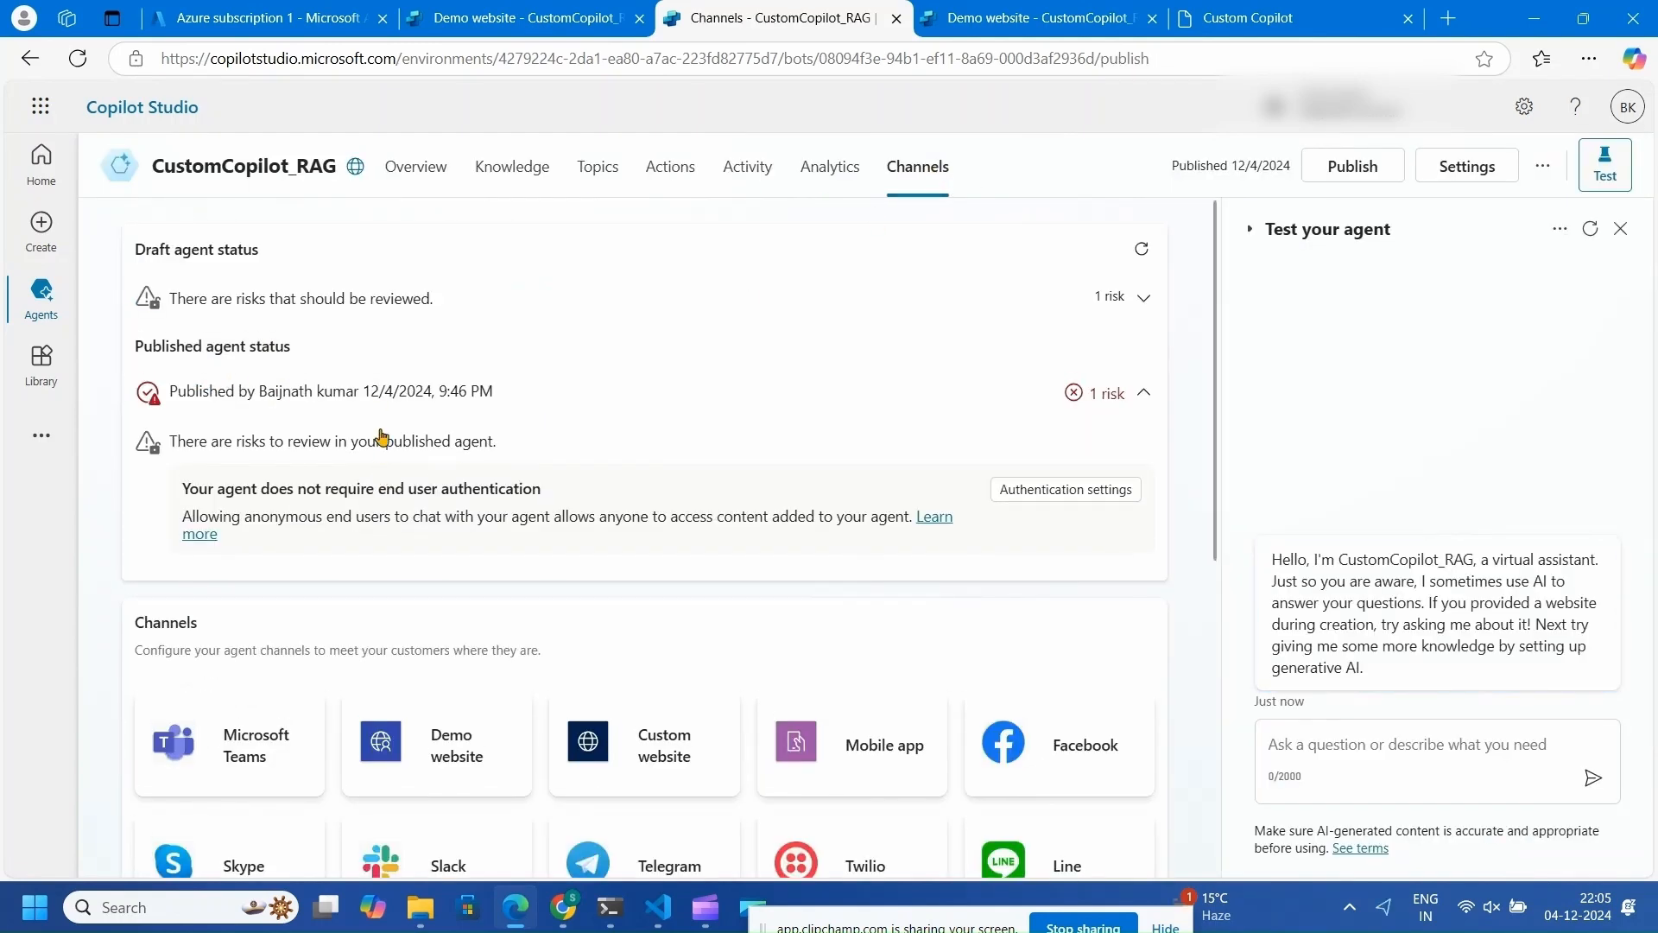
{"action": "scroll", "coordinate": [503, 680], "scroll_direction": "down", "scroll_amount": 1}
{"action": "left_click", "coordinate": [631, 669]}
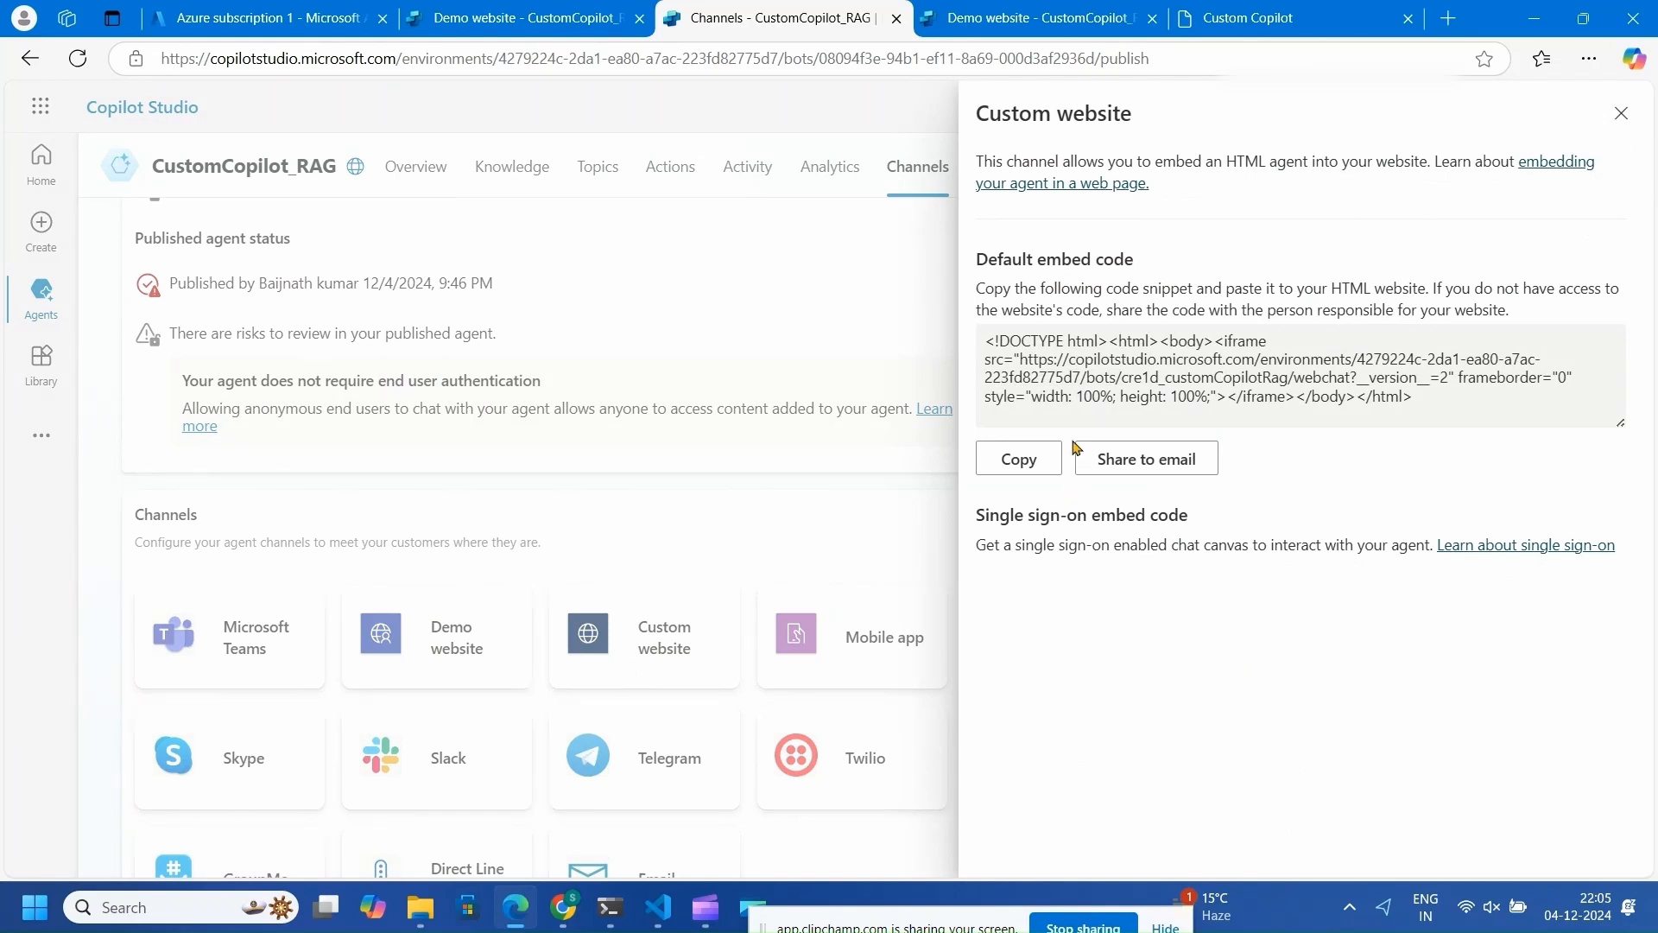
{"action": "left_click", "coordinate": [1022, 457]}
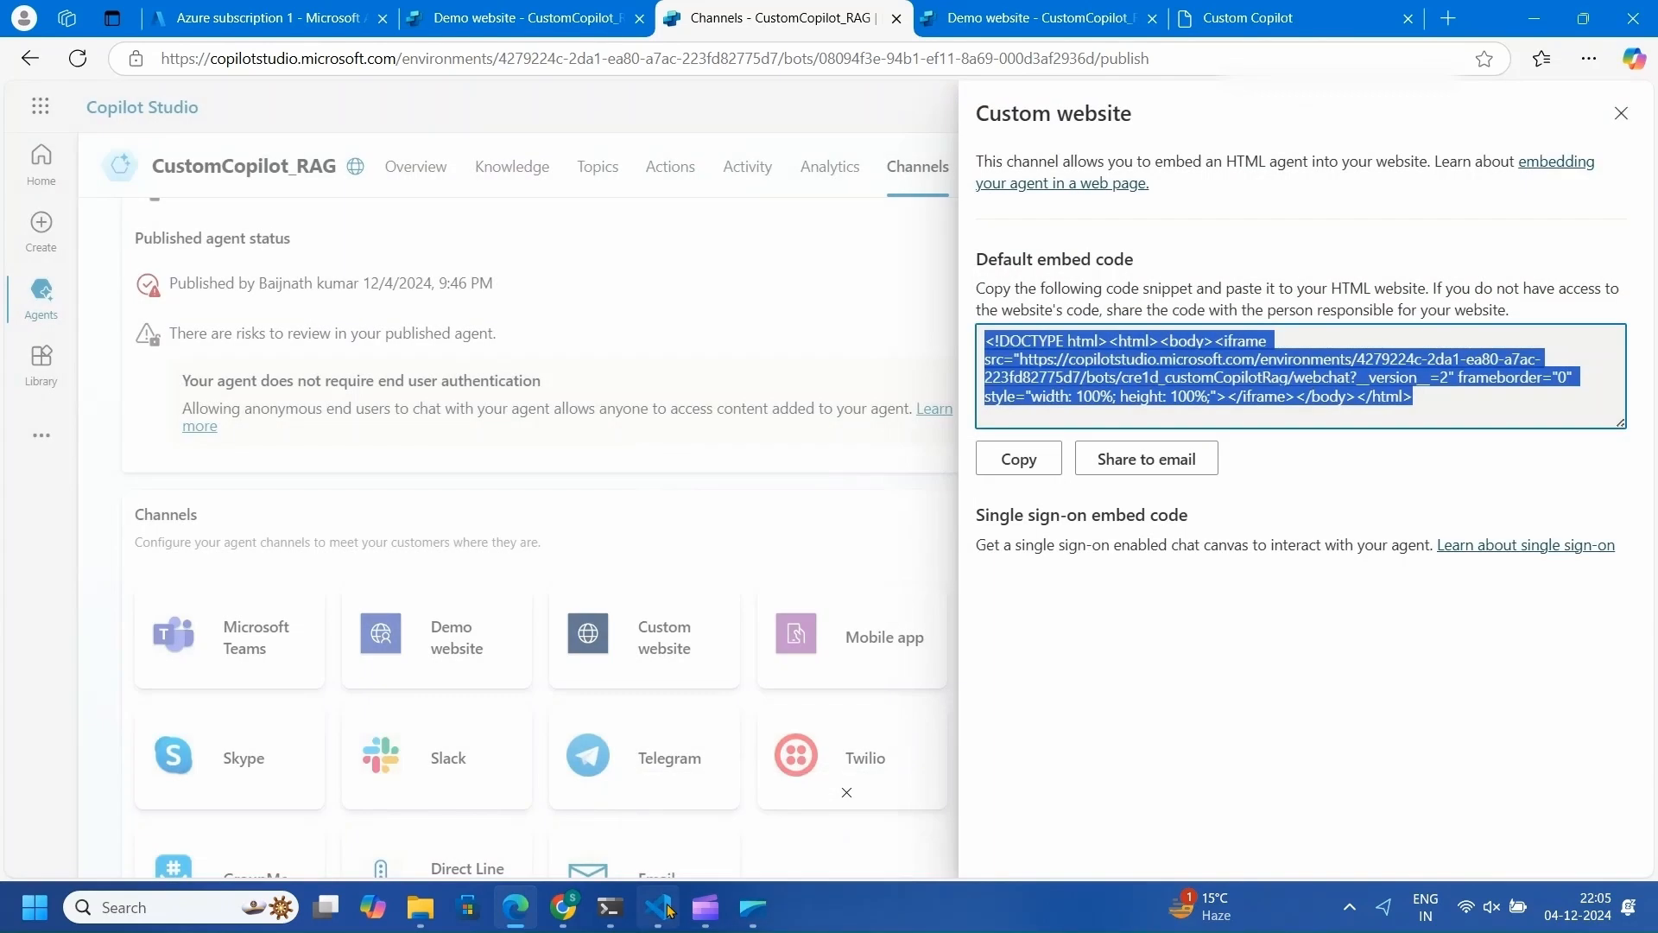
{"action": "left_click", "coordinate": [665, 899]}
- Select the chat-window iframe tag on line 19 of index.html
{"action": "left_click", "coordinate": [682, 470]}
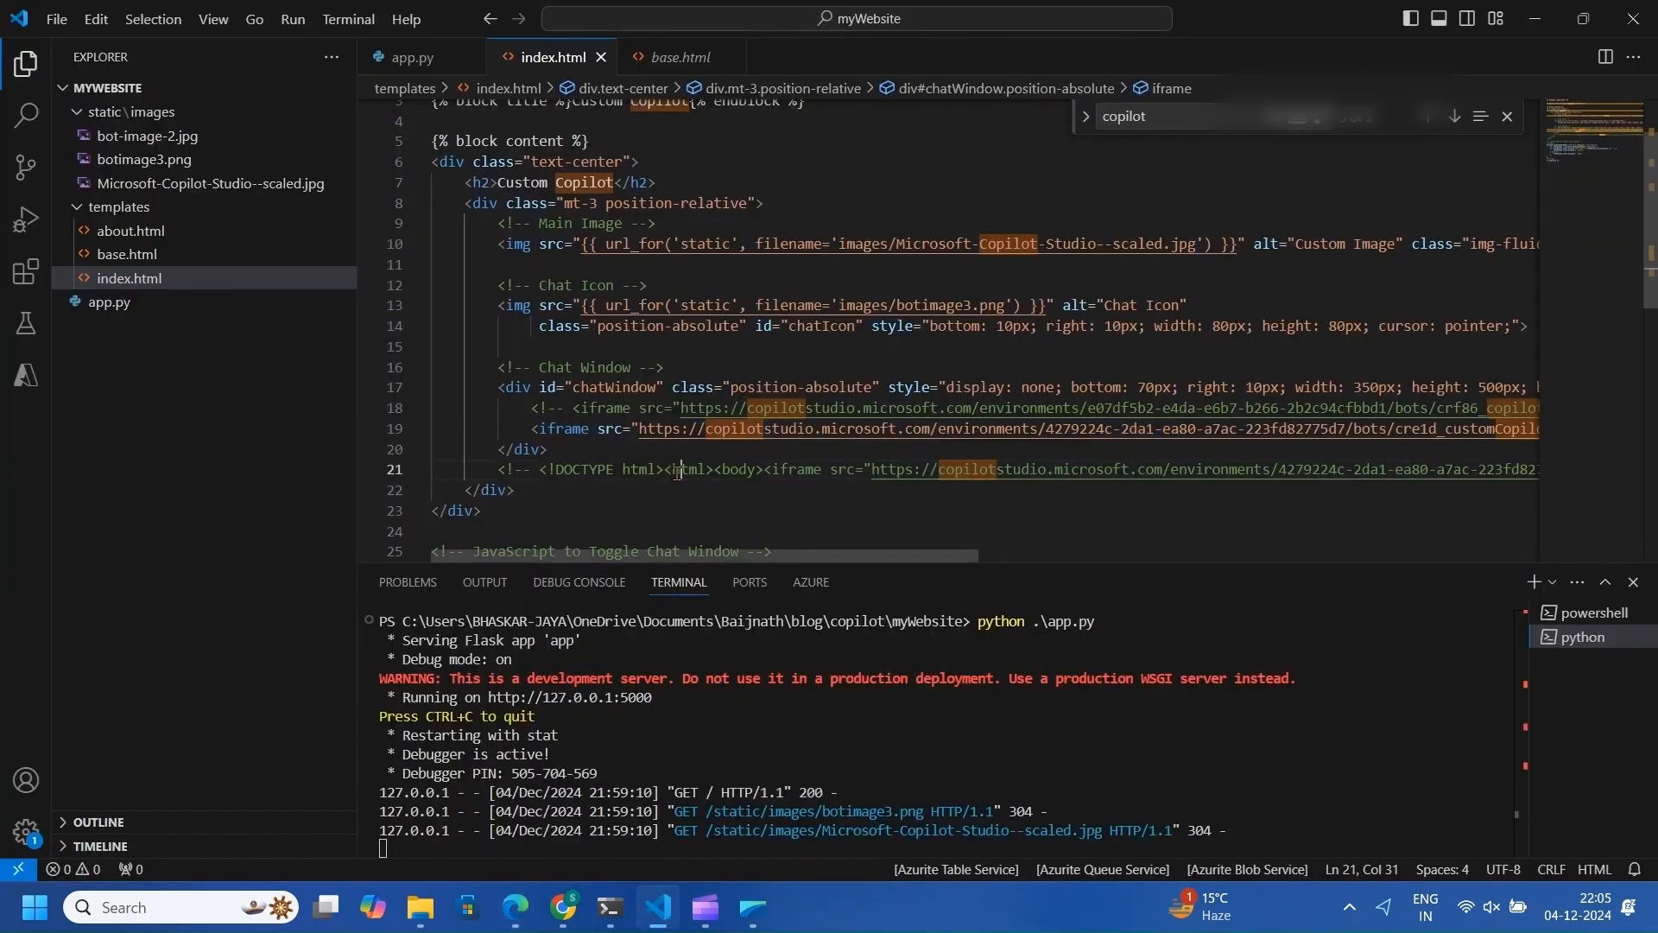
{"action": "left_click_drag", "start_coordinate": [532, 429], "coordinate": [1148, 432]}
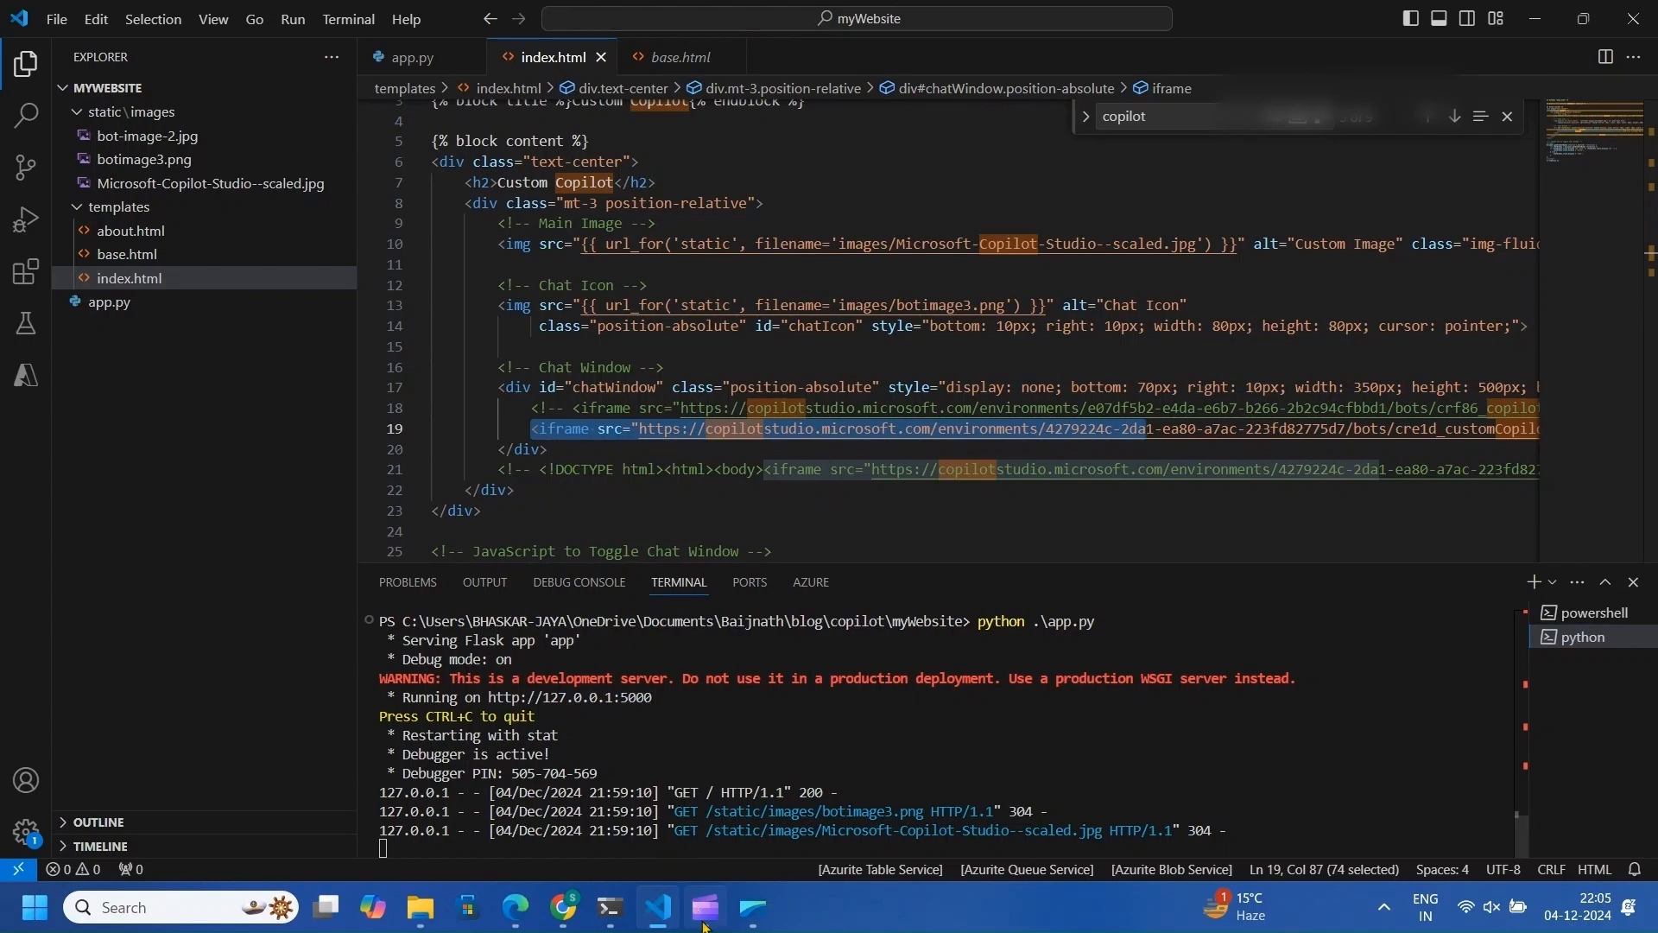
- On the 127.0.0.1:5000 Flask site, open the embedded agent chat and send 'hi'
{"action": "left_click", "coordinate": [523, 913]}
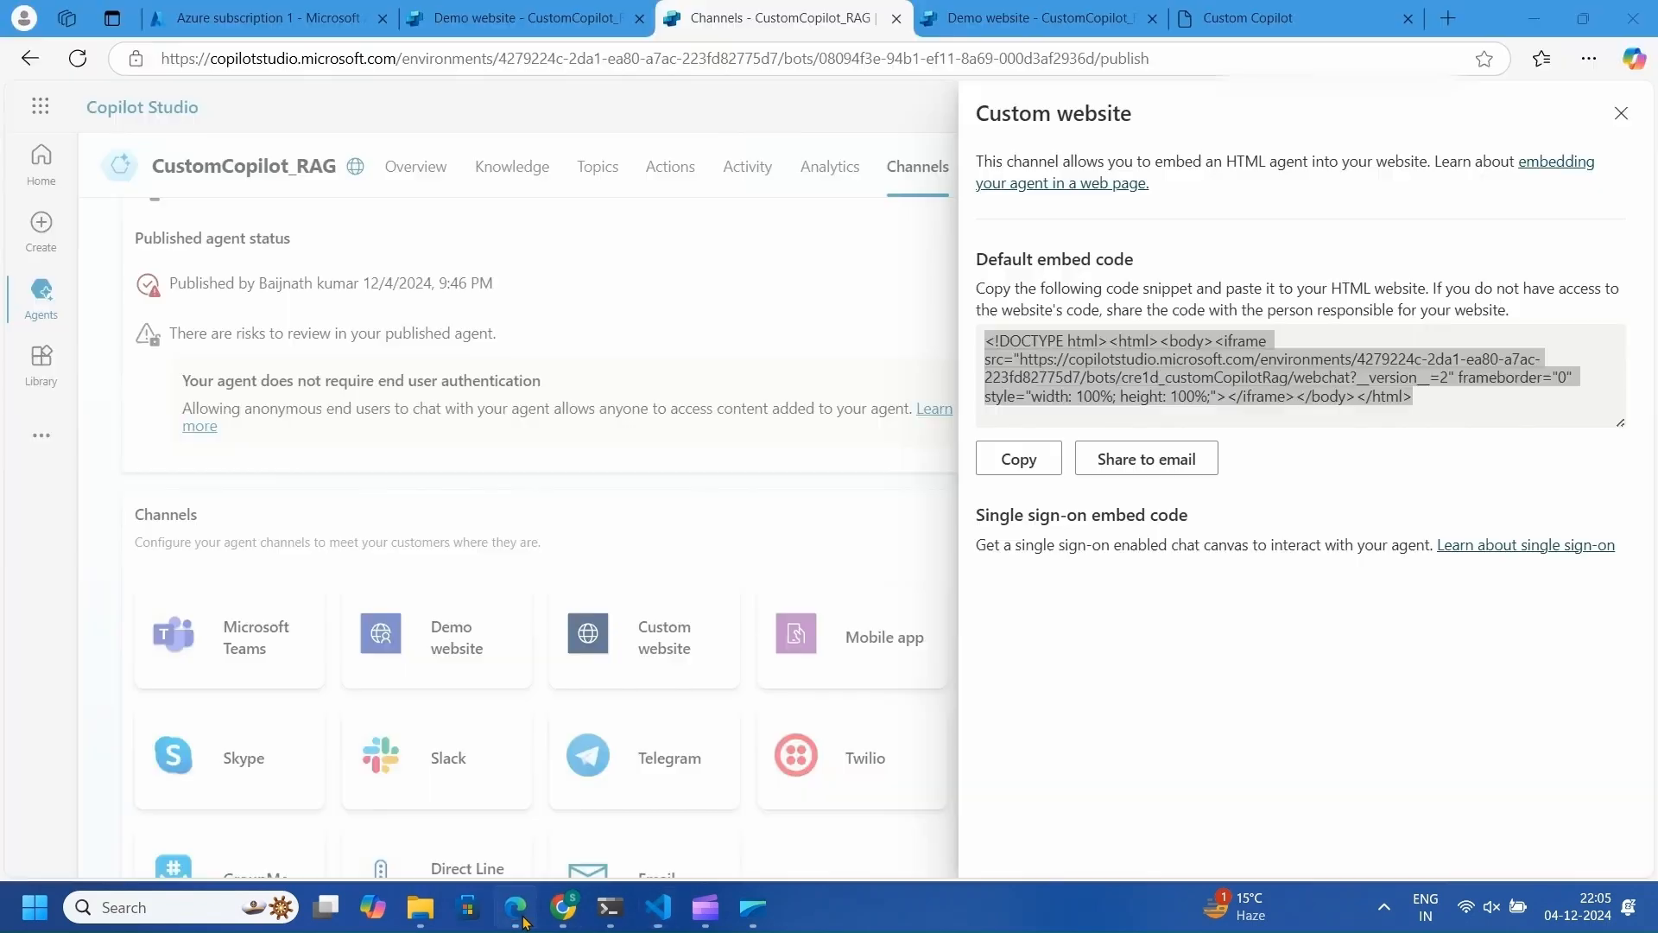
{"action": "left_click", "coordinate": [1233, 31]}
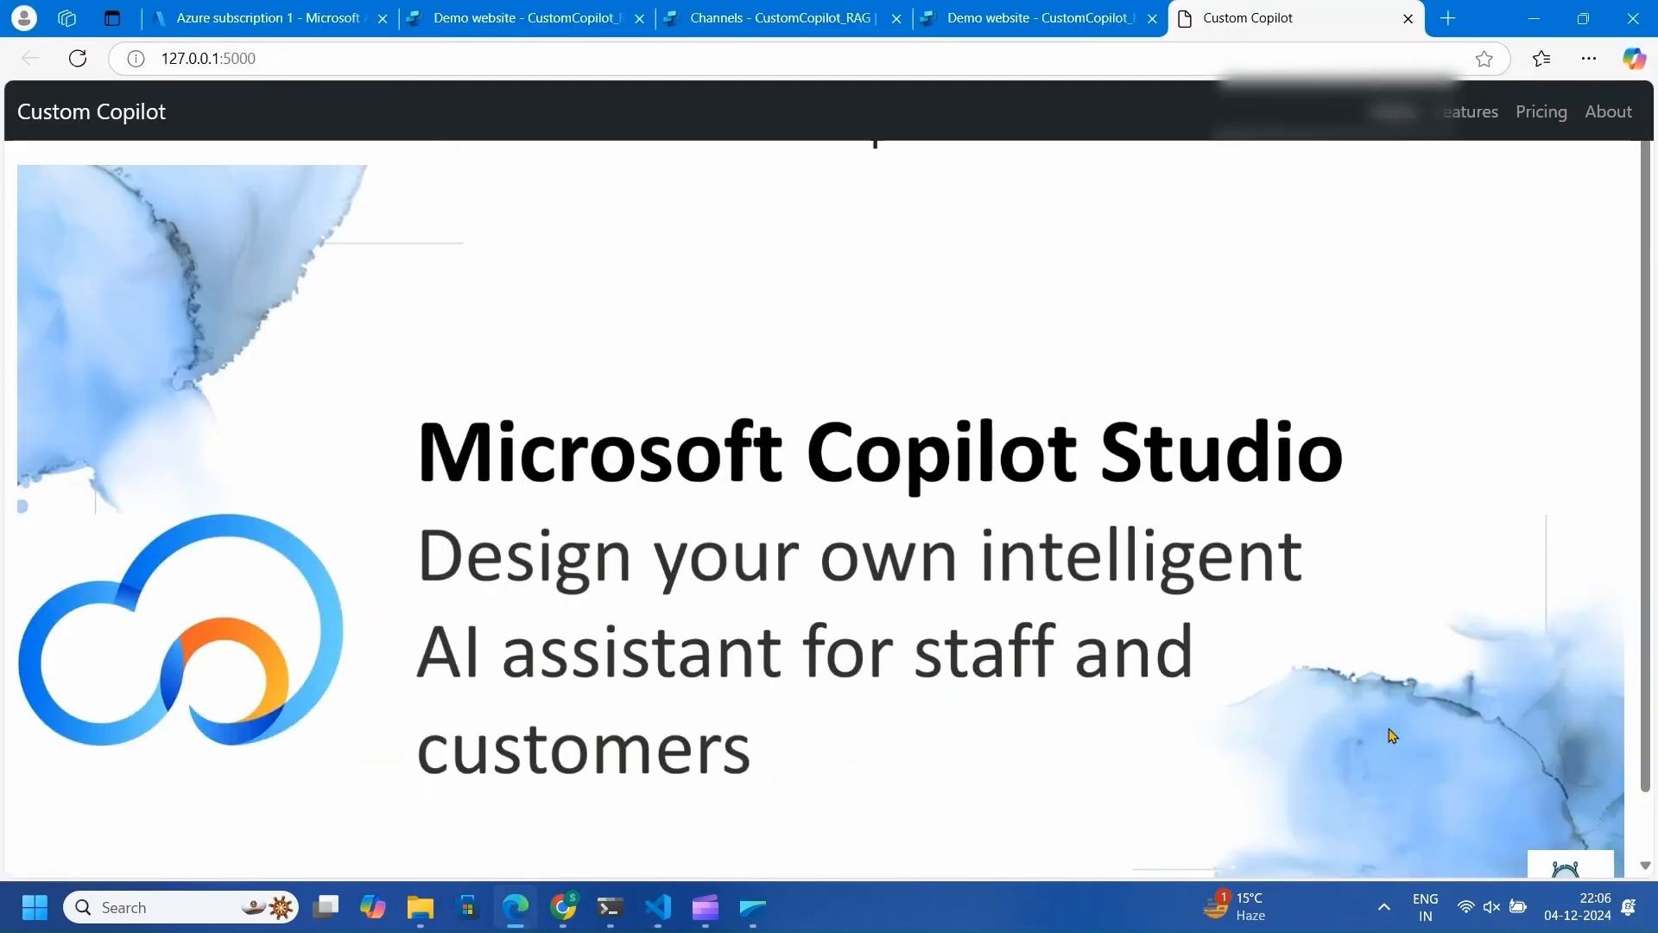
{"action": "left_click", "coordinate": [1540, 864]}
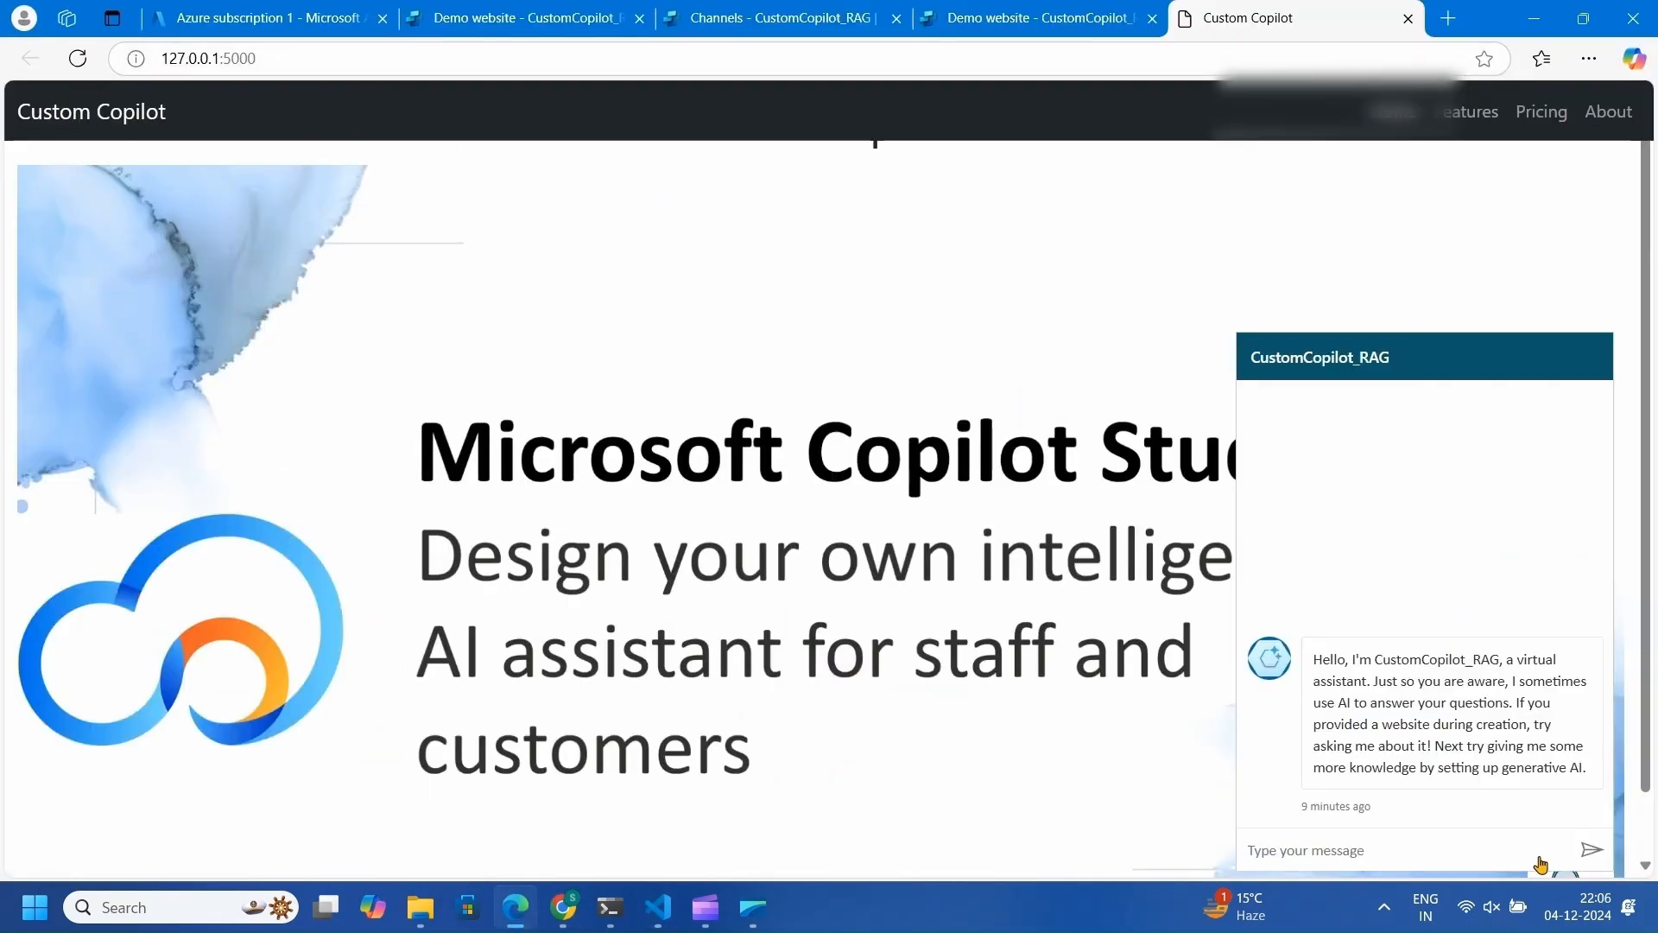
{"action": "left_click", "coordinate": [1360, 846]}
{"action": "type", "text": "hi"}
{"action": "key", "text": "Return"}
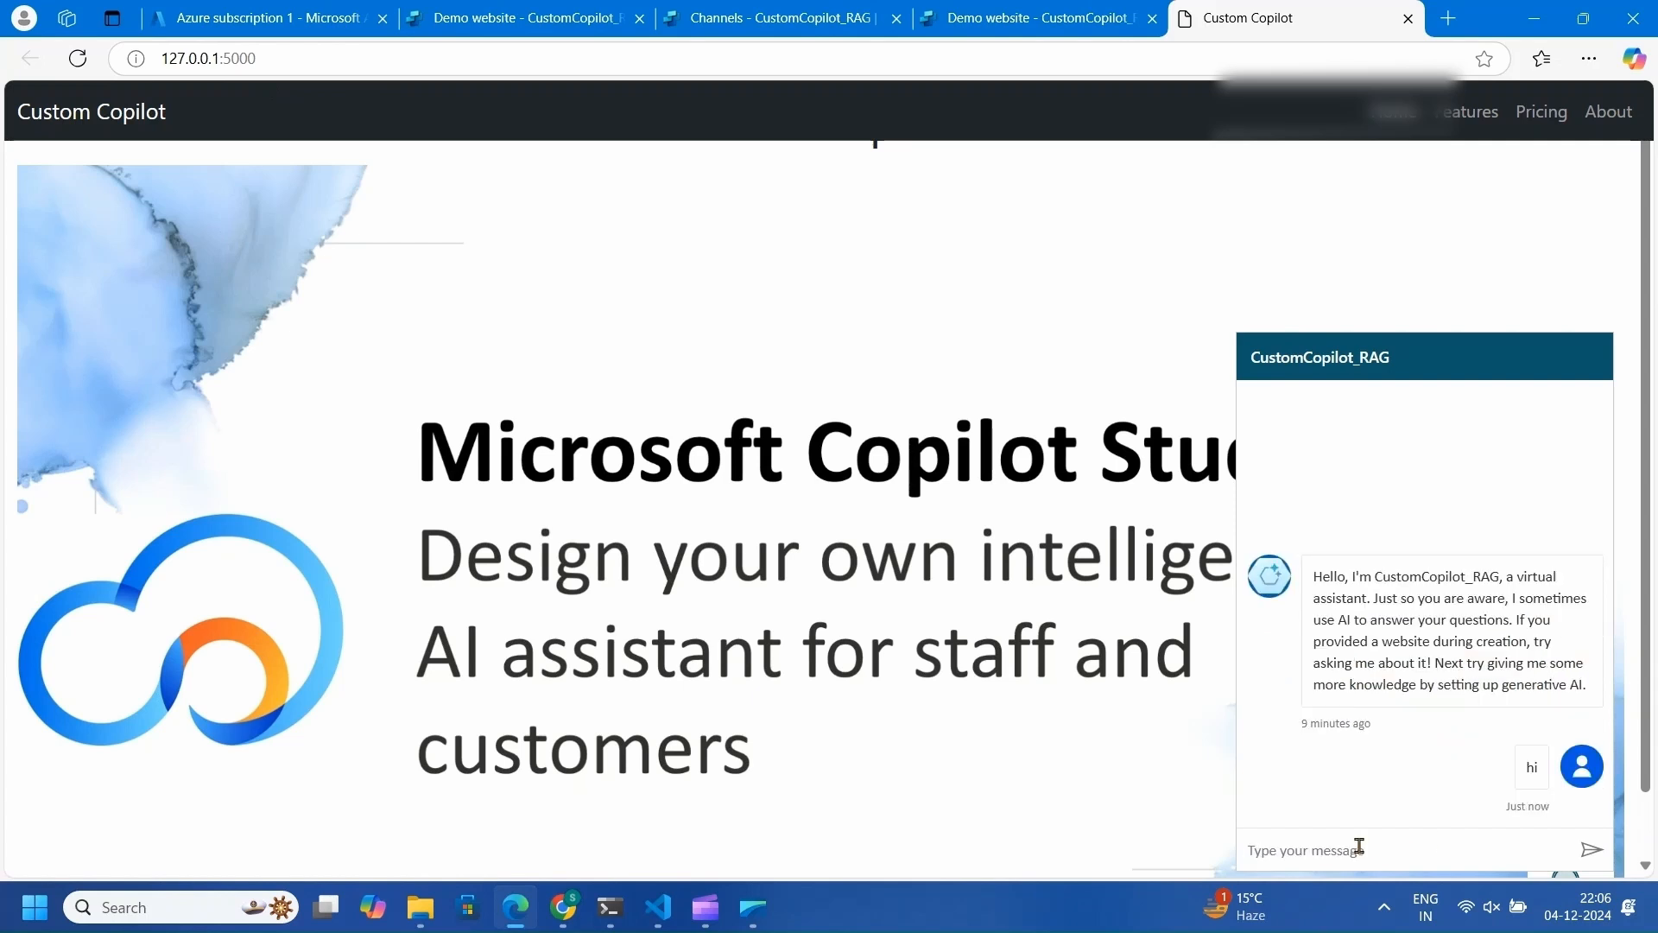
- Send 'where can i stay in new yourk ?' and review the three hotels returned
{"action": "type", "text": "wher"}
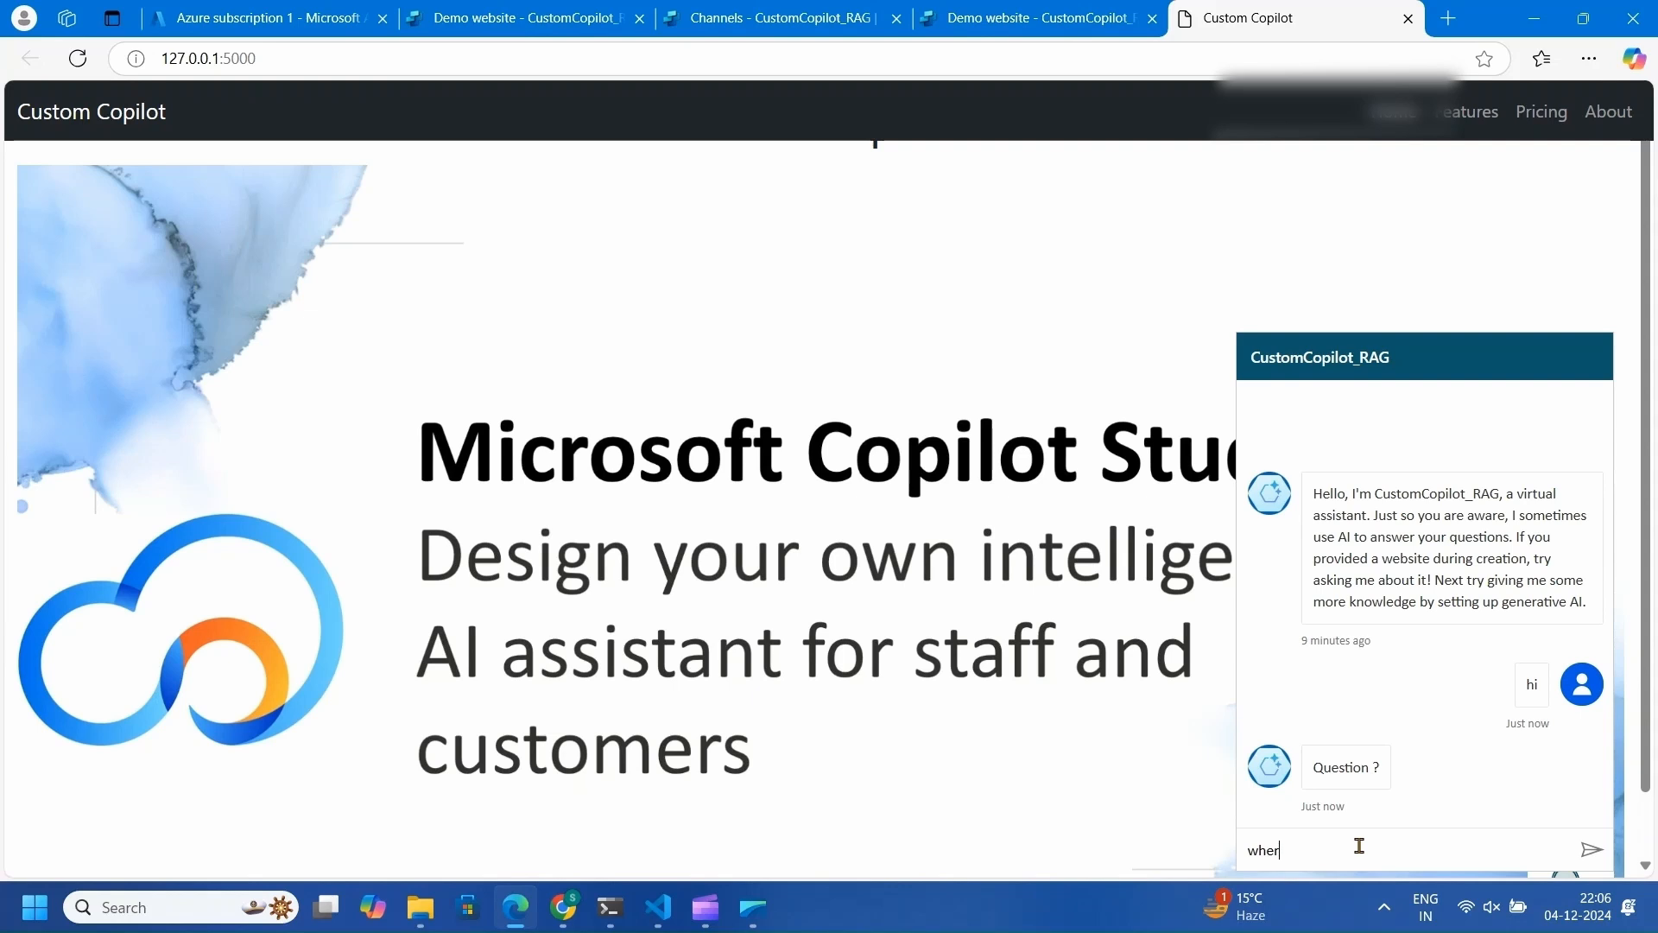
{"action": "type", "text": "e can i stay i"}
{"action": "type", "text": "n new"}
{"action": "type", "text": " you"}
{"action": "type", "text": "rk ?"}
{"action": "key", "text": "Return"}
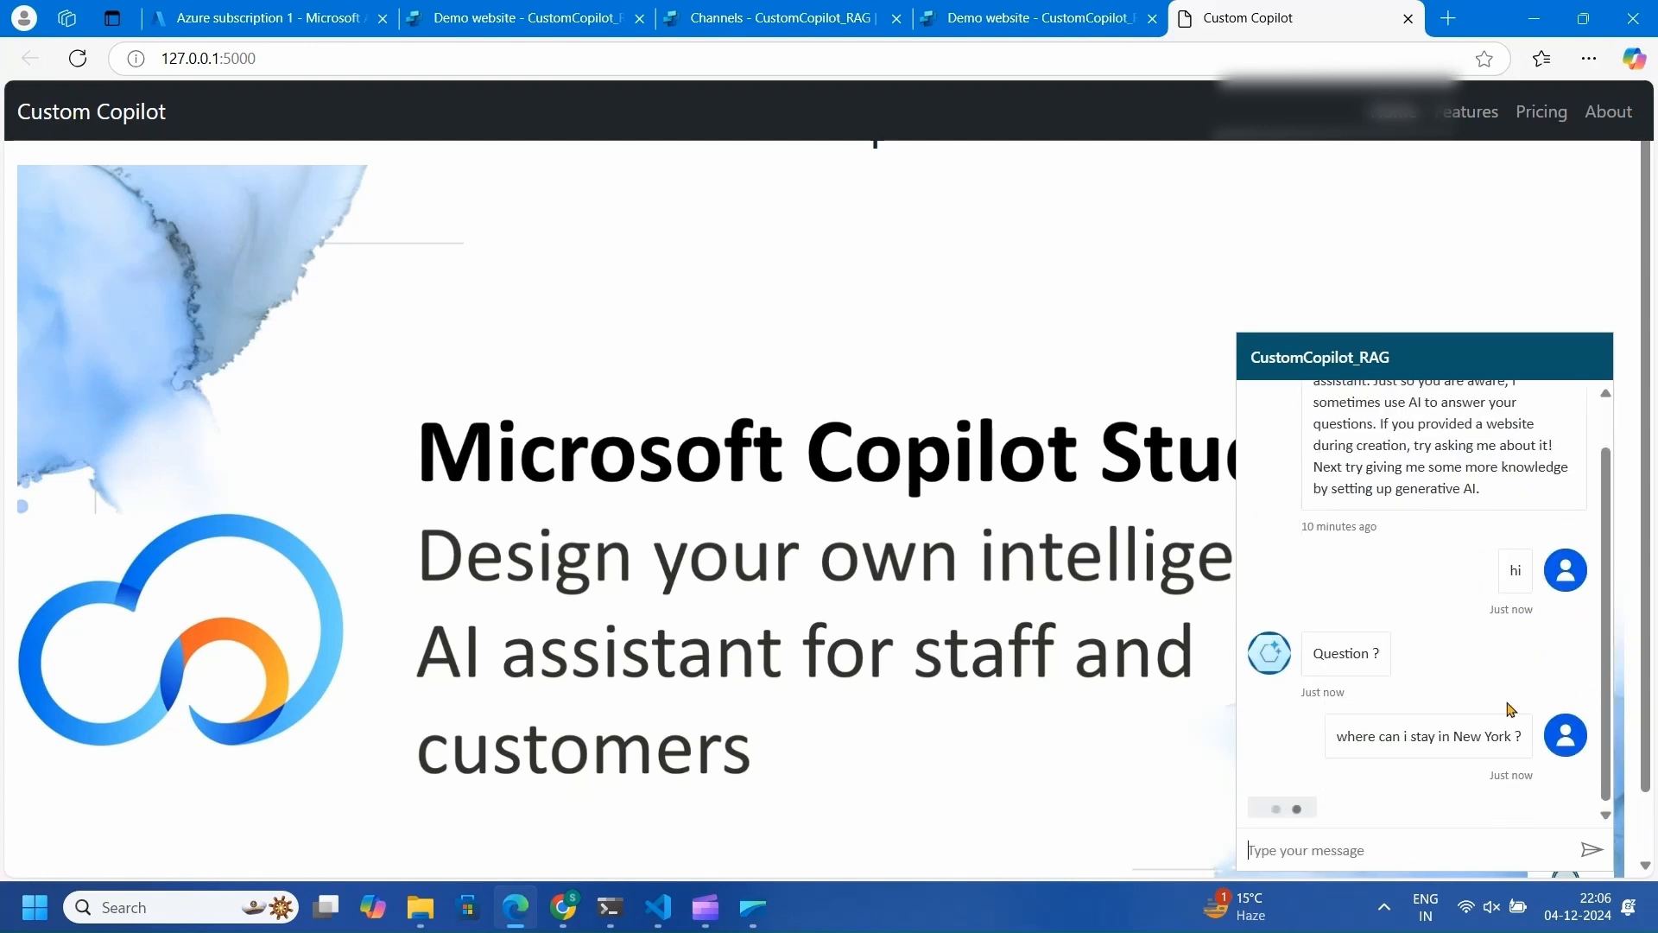
{"action": "scroll", "coordinate": [1469, 588], "scroll_direction": "up", "scroll_amount": 2}
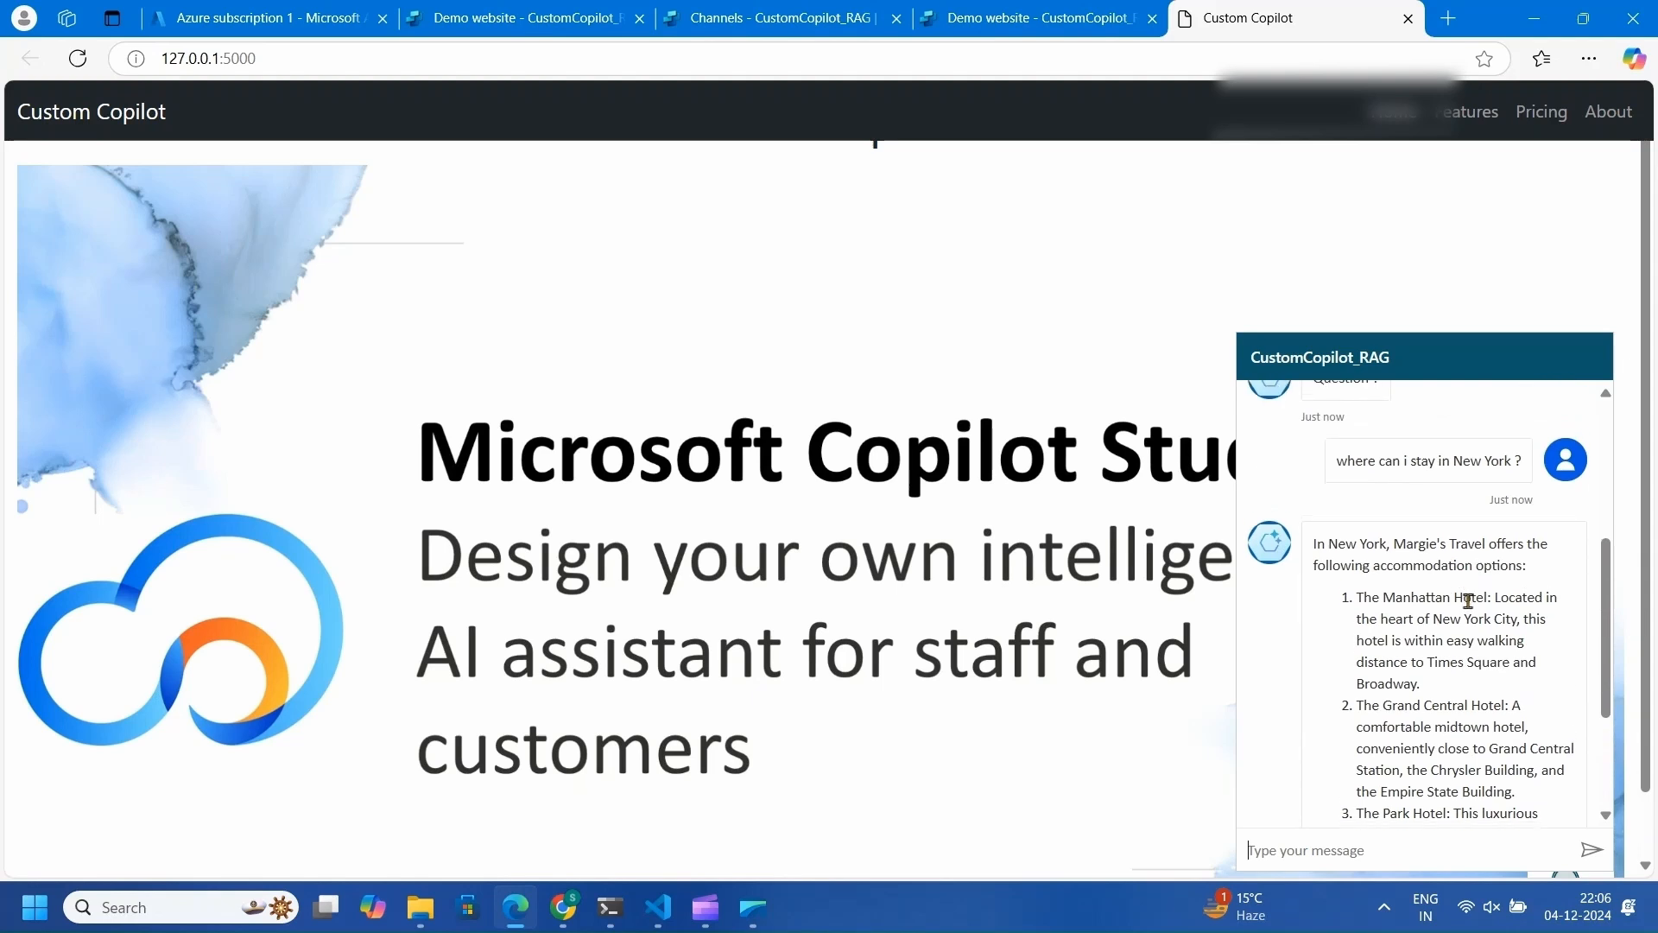
{"action": "scroll", "coordinate": [1468, 600], "scroll_direction": "down", "scroll_amount": 1}
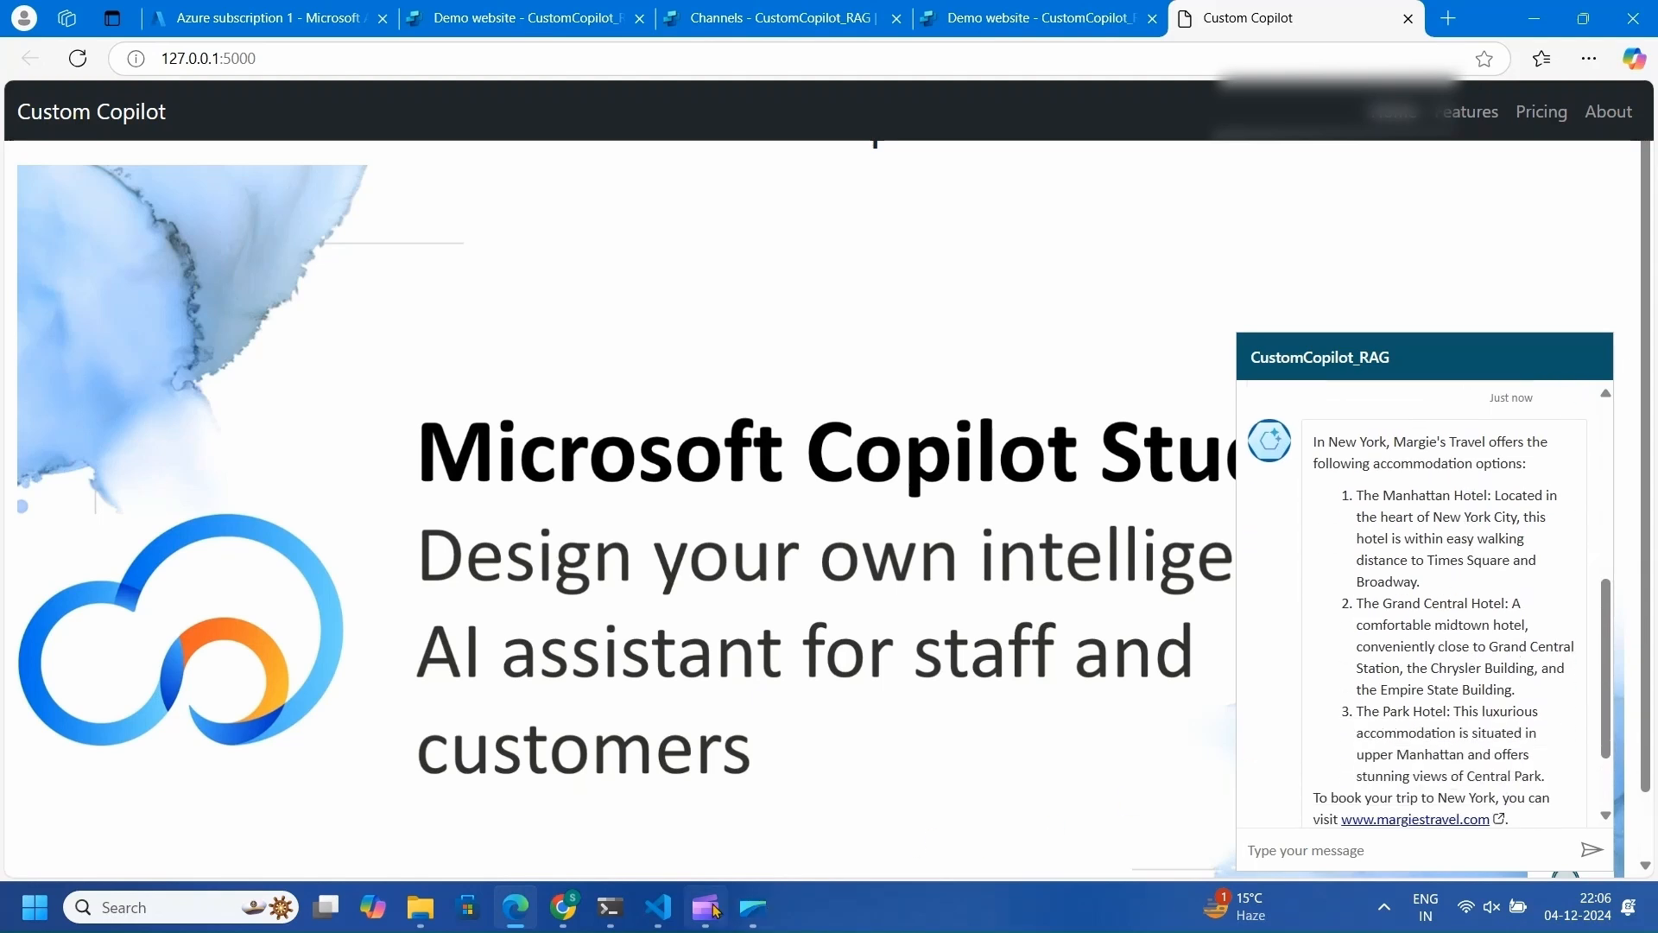